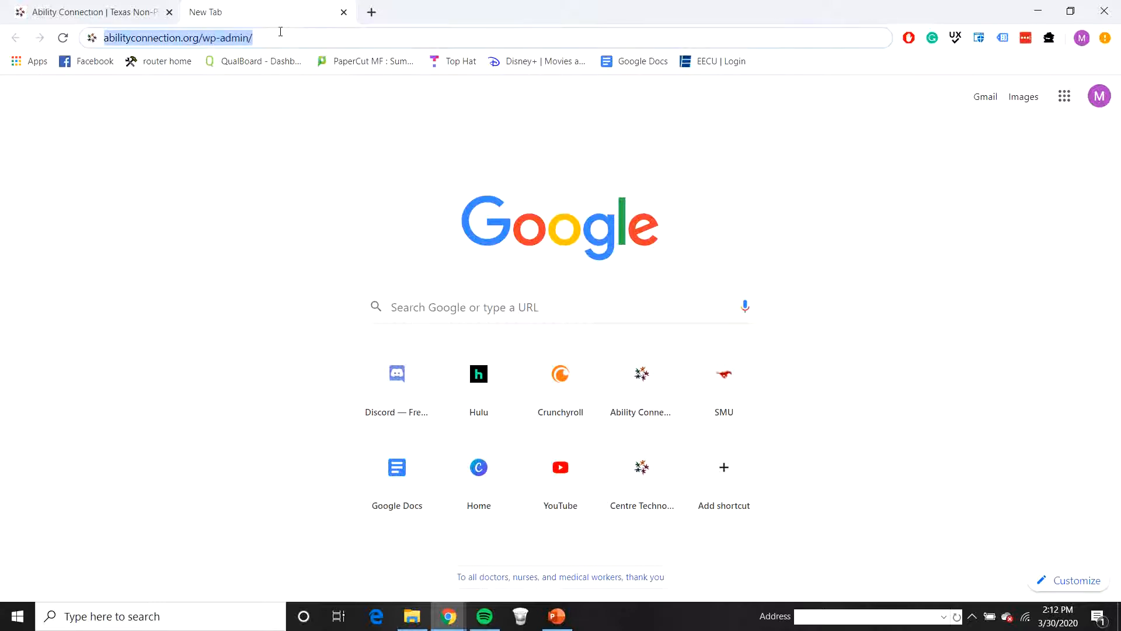
Step: Open the WordPress admin dashboard at abilityconnection.org/wp-admin
key(Return)
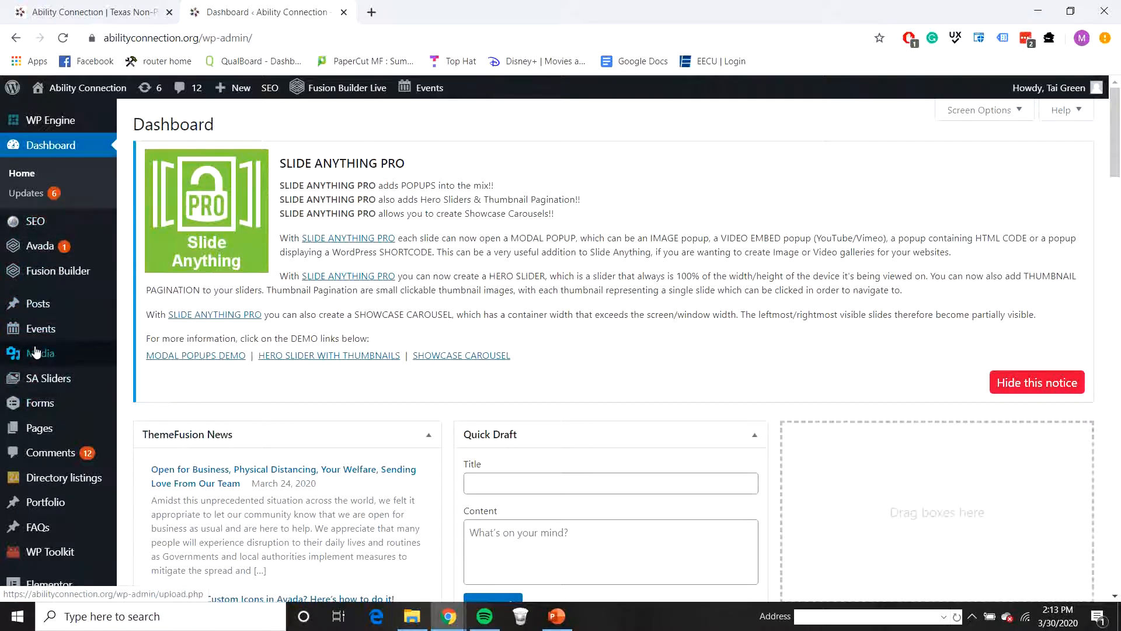
Step: Examine the live Ability Connection homepage from the slider down to the Events section as a reference for its layout
click(122, 14)
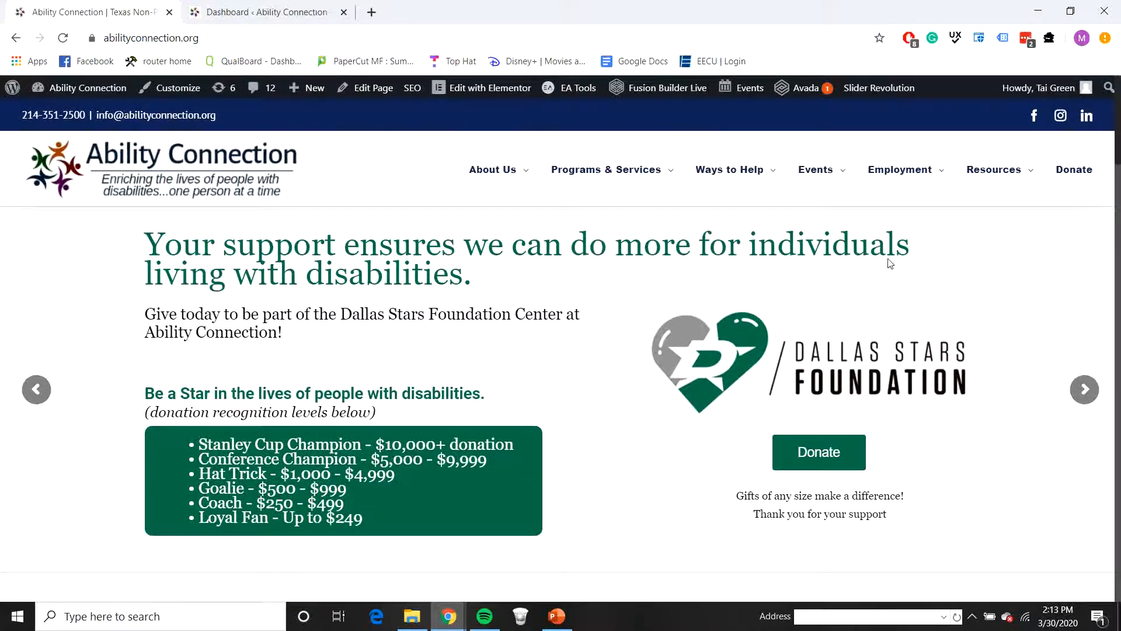
scroll(496, 386, down, 10)
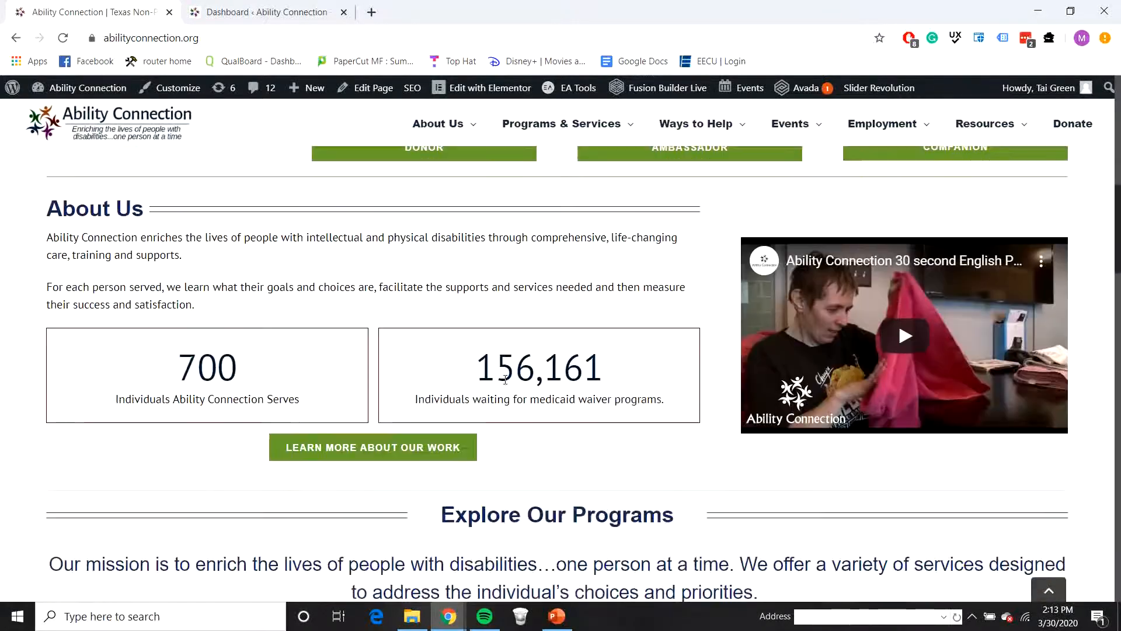
scroll(505, 379, down, 15)
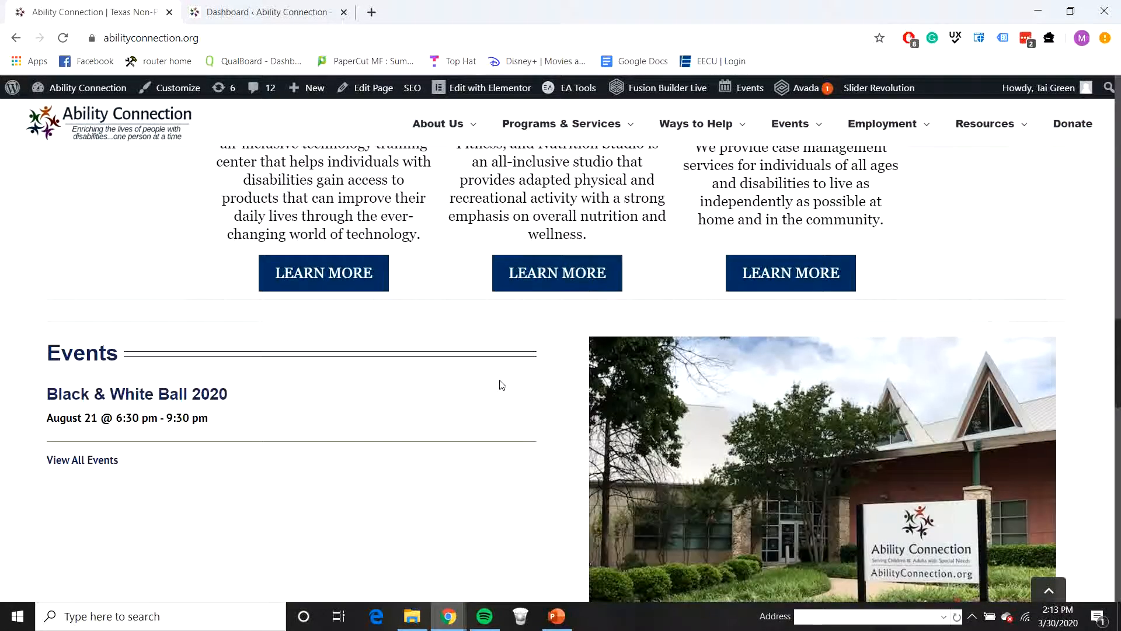
scroll(501, 385, up, 12)
click(265, 12)
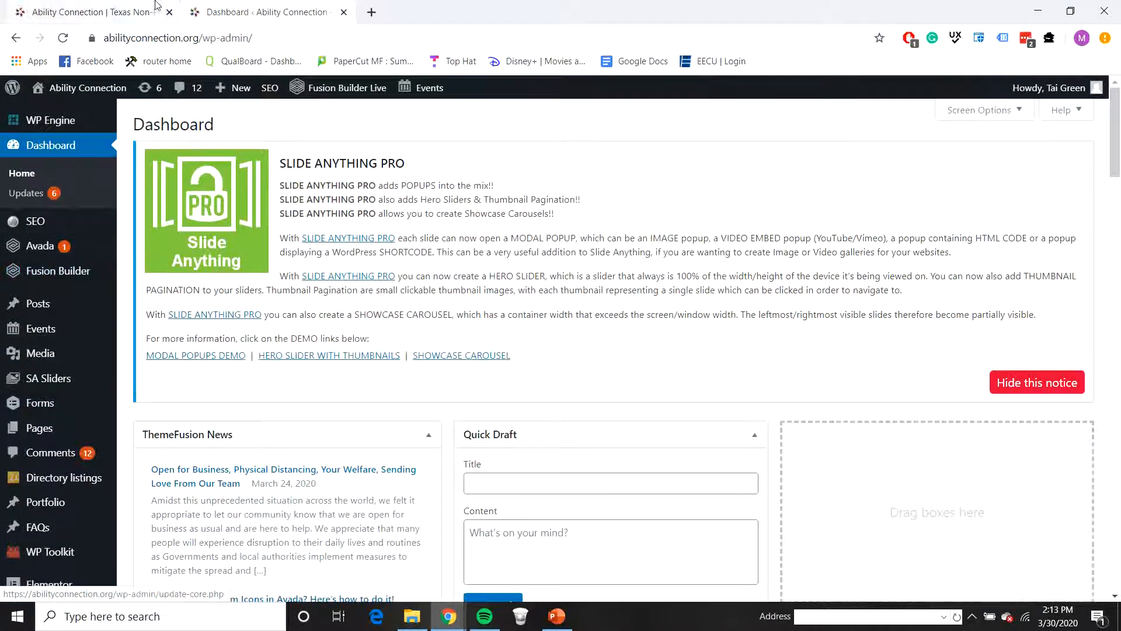
click(127, 13)
scroll(439, 267, up, 10)
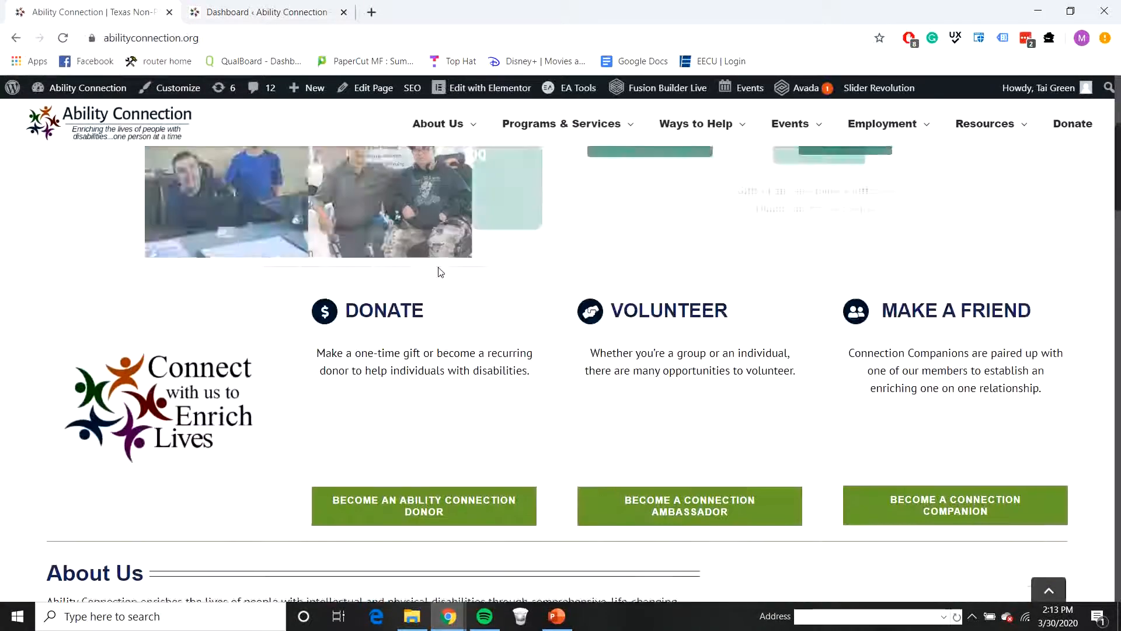
scroll(439, 267, down, 3)
scroll(440, 271, down, 3)
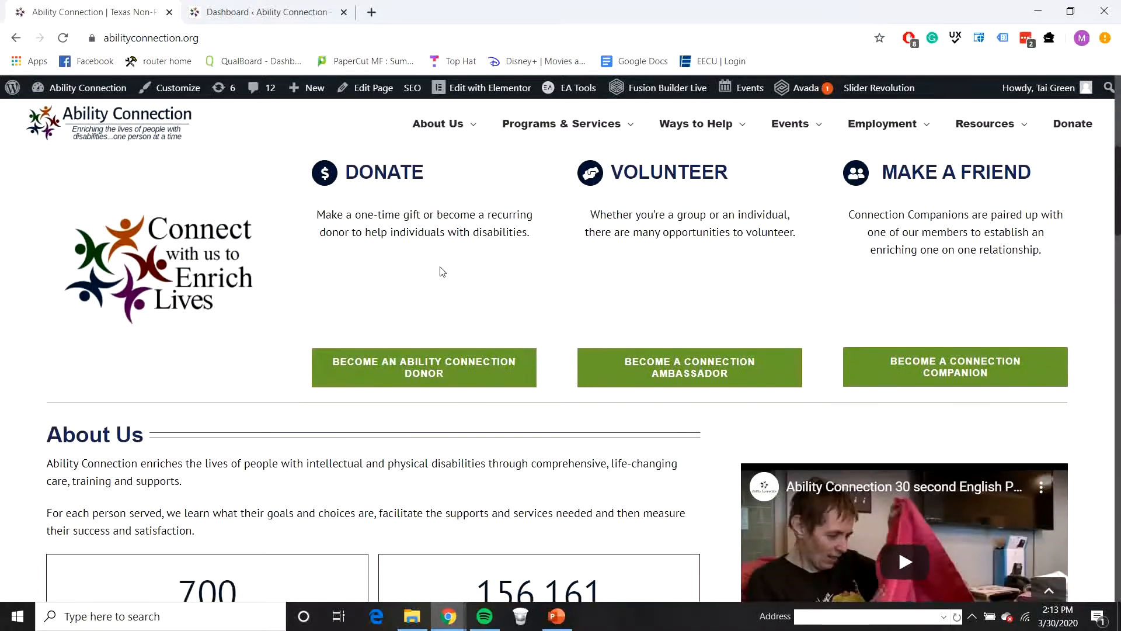
scroll(442, 271, down, 14)
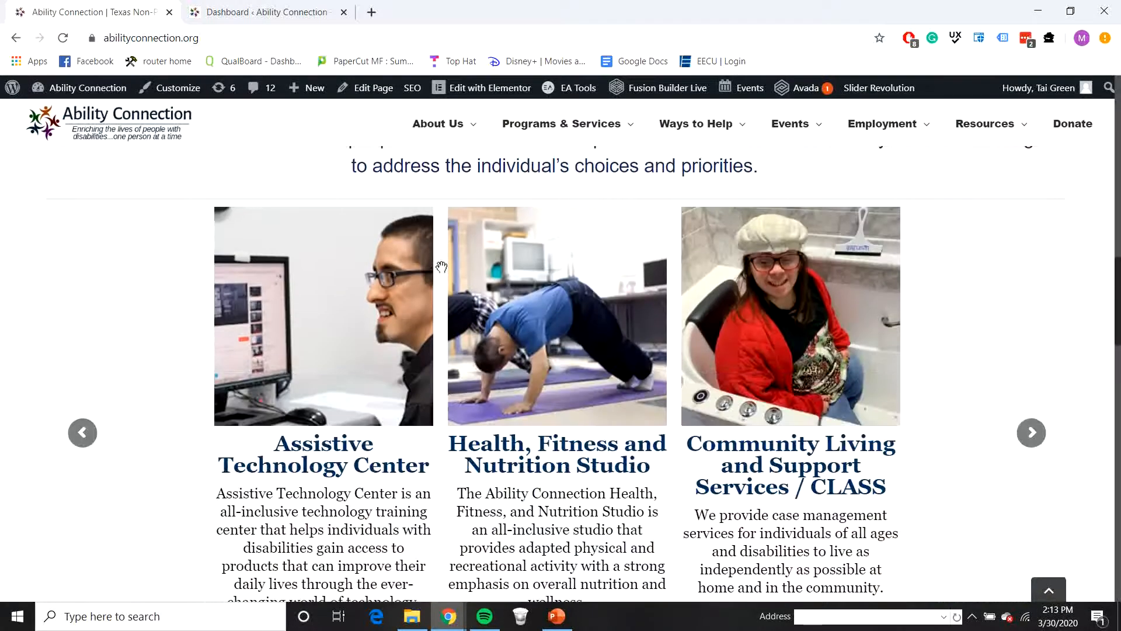
scroll(441, 268, down, 4)
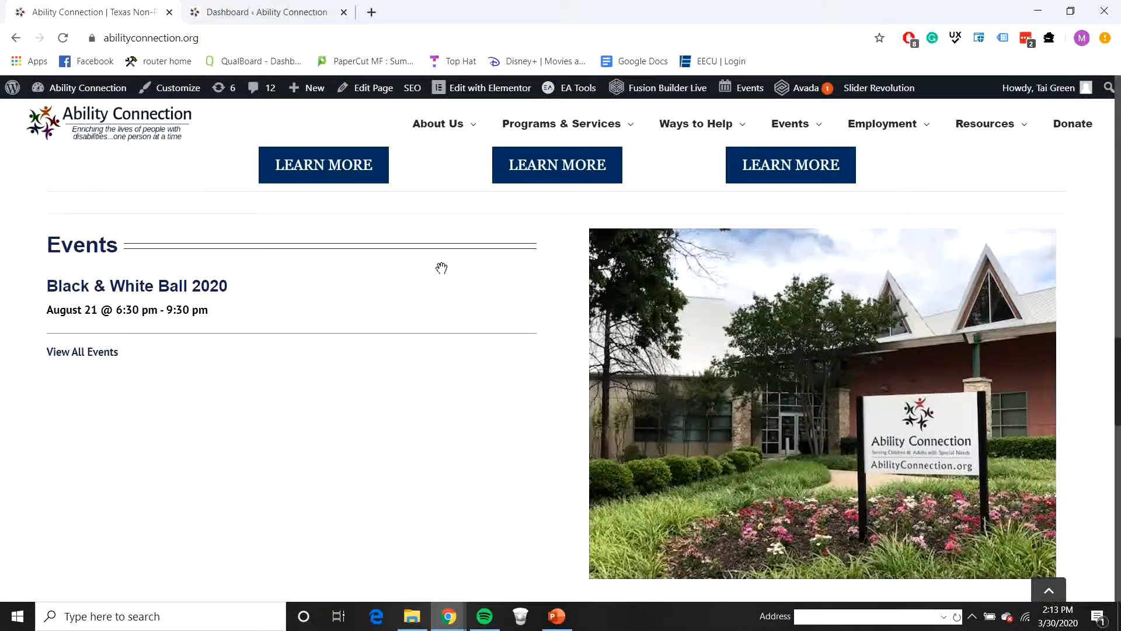
scroll(441, 268, up, 20)
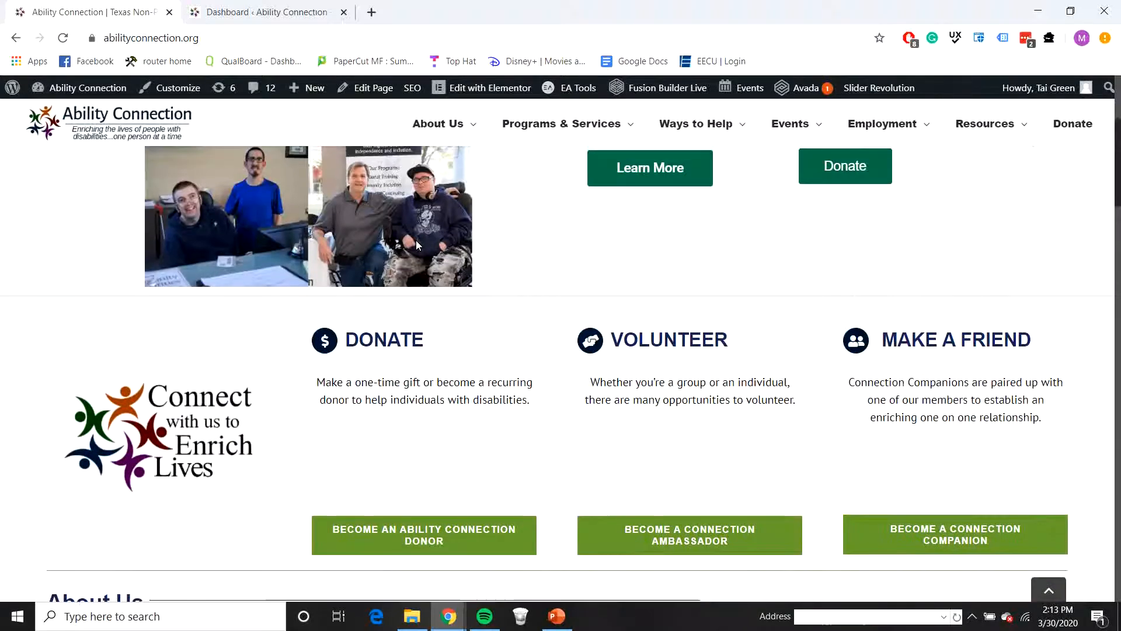
scroll(416, 240, up, 7)
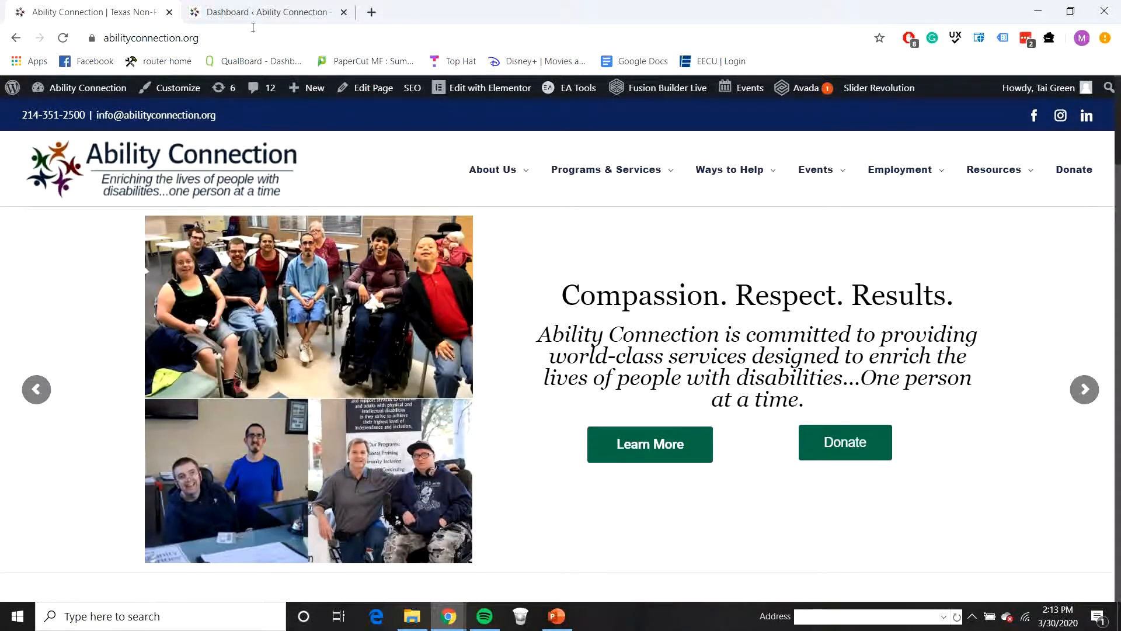
Step: Create a new WordPress page titled "Home 2.0"
click(245, 13)
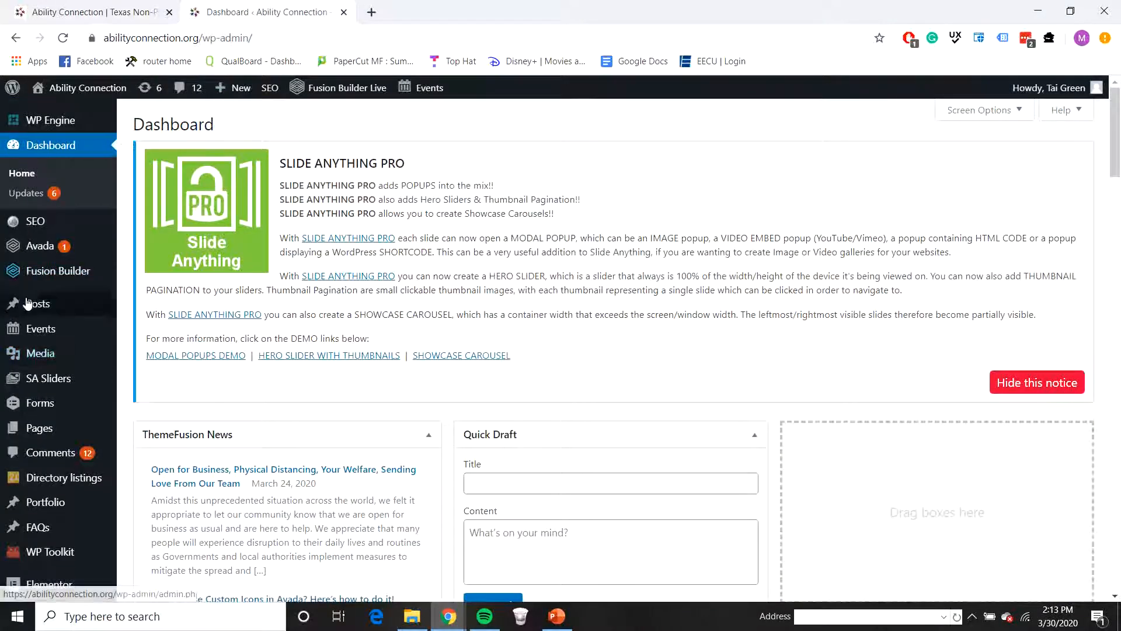
mouse_move(19, 435)
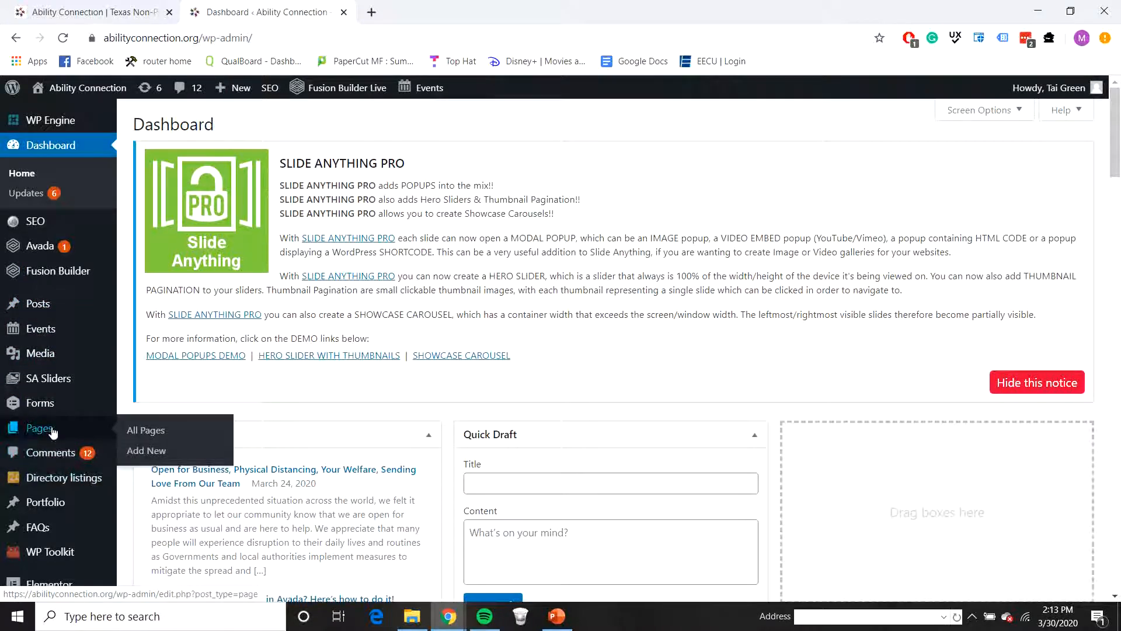
click(140, 448)
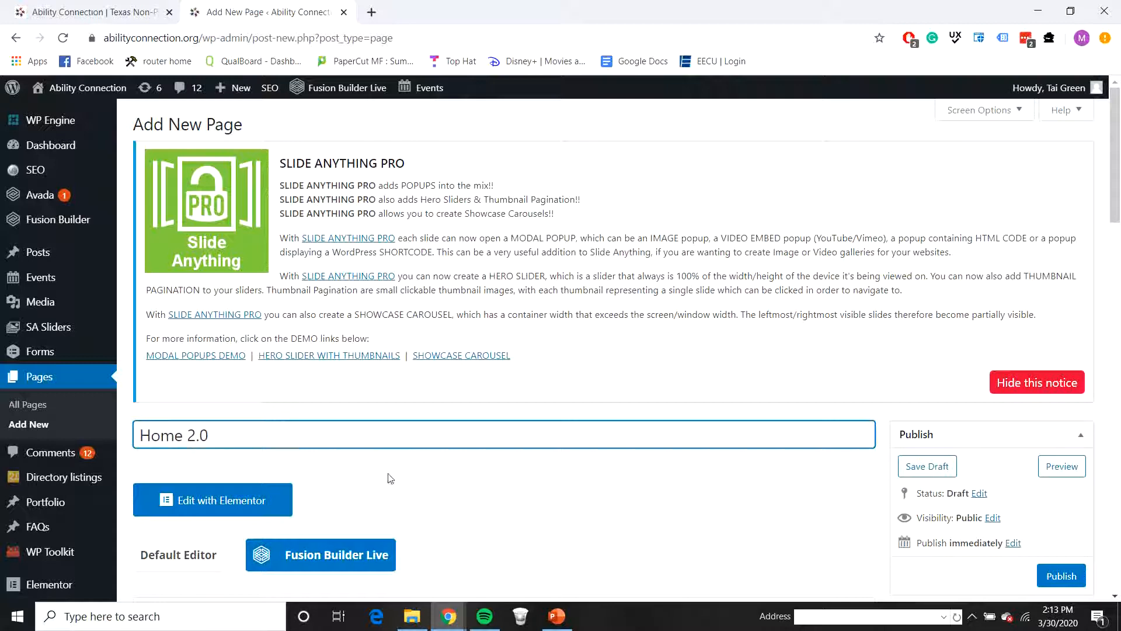
click(403, 478)
Step: Set Sidebar 1 to No Sidebar in the page's Fusion Page Options
scroll(412, 474, down, 2)
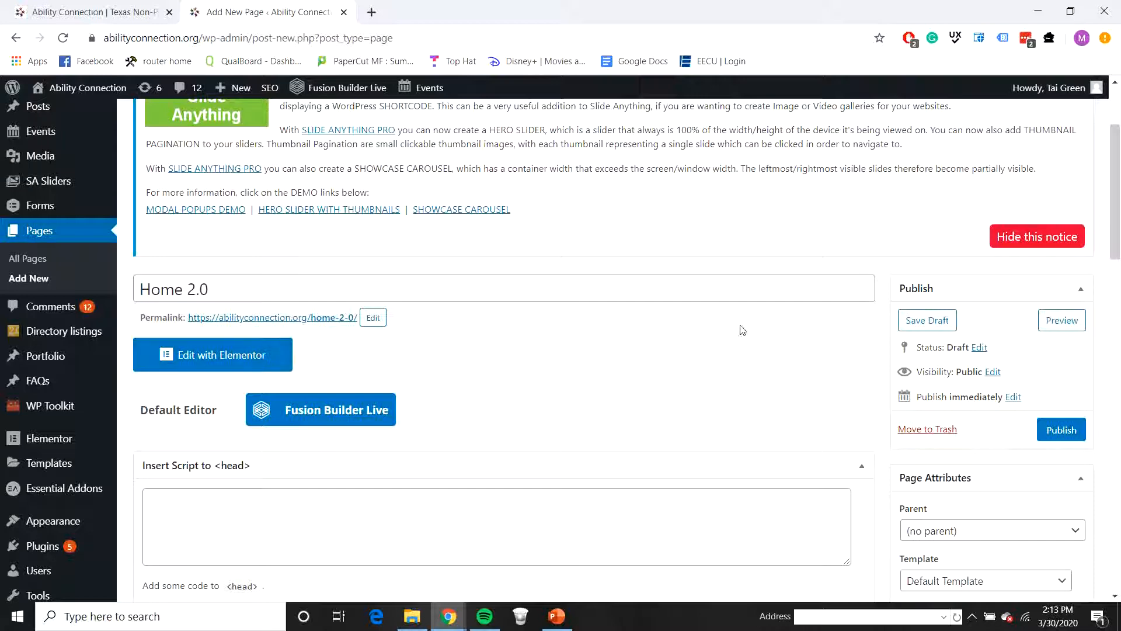
scroll(373, 324, down, 20)
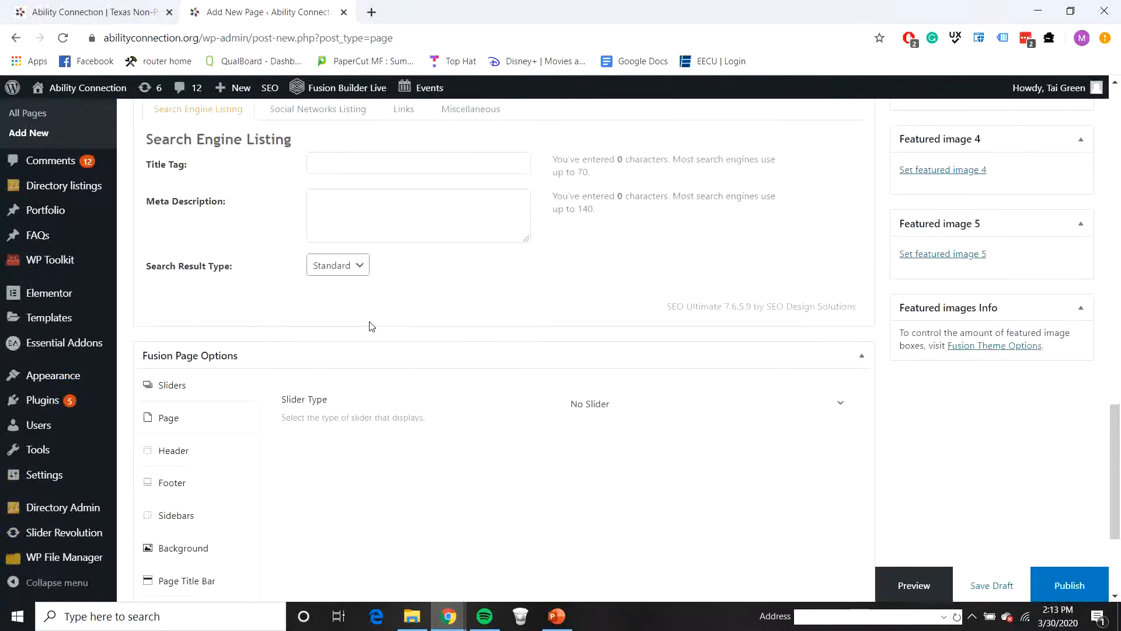
click(183, 368)
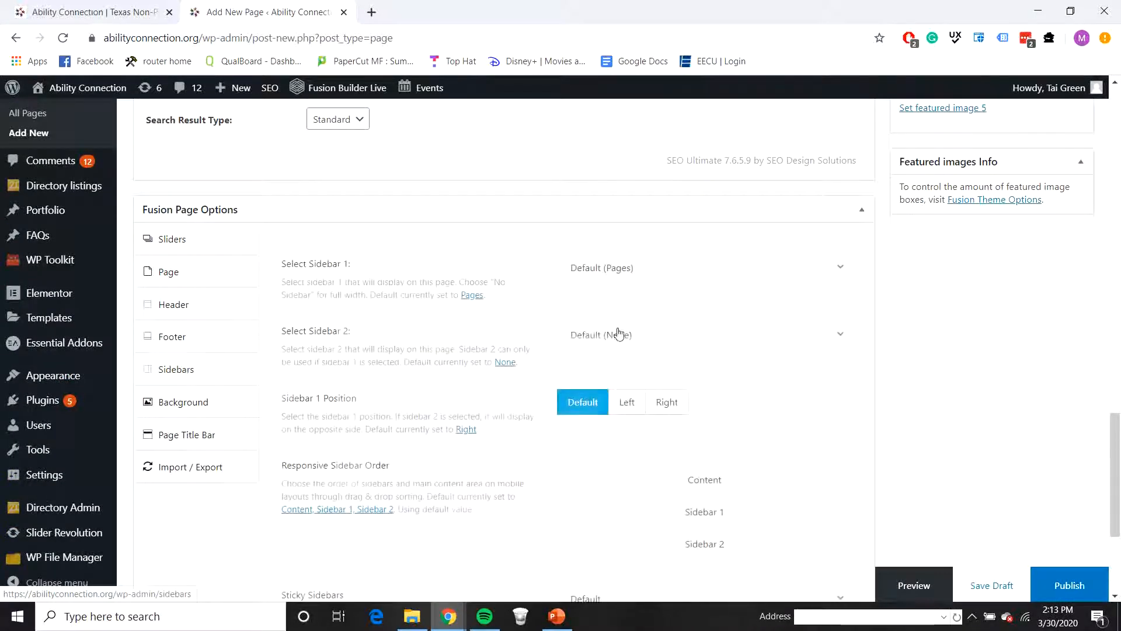
click(724, 271)
click(628, 363)
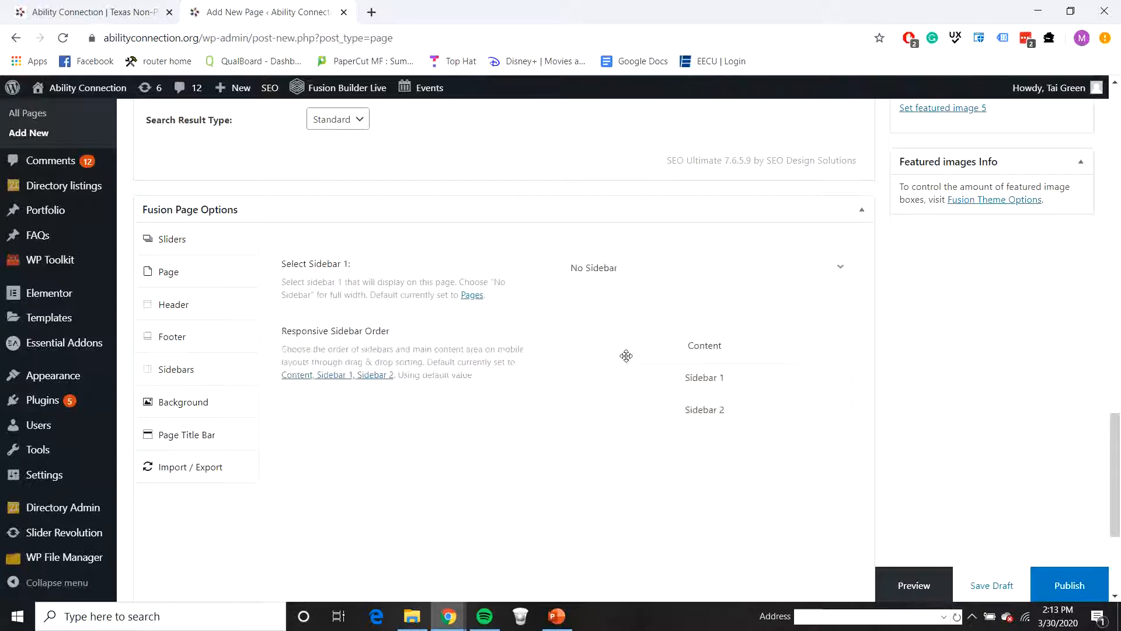
Step: Publish the Home 2.0 page and open it for editing with Elementor
scroll(953, 344, up, 20)
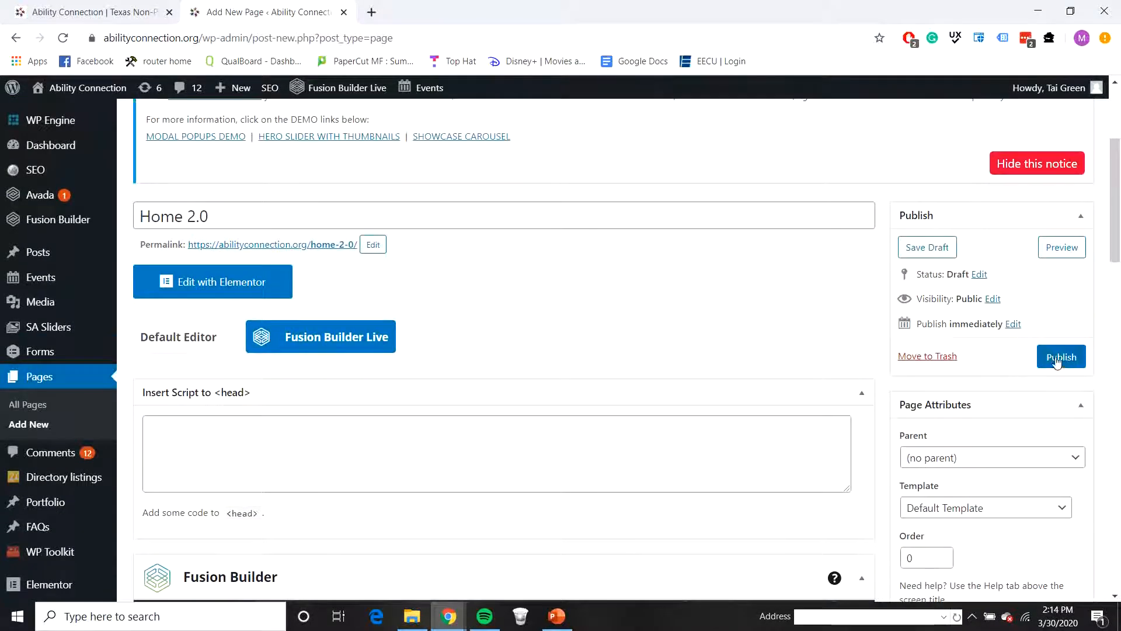
click(1066, 363)
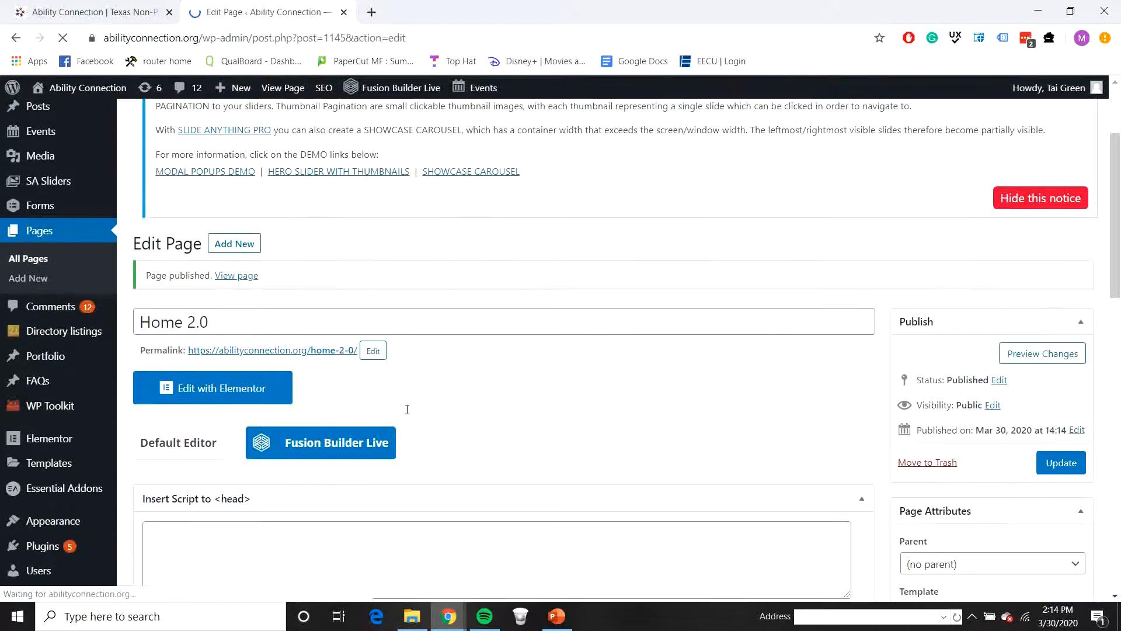
right_click(246, 395)
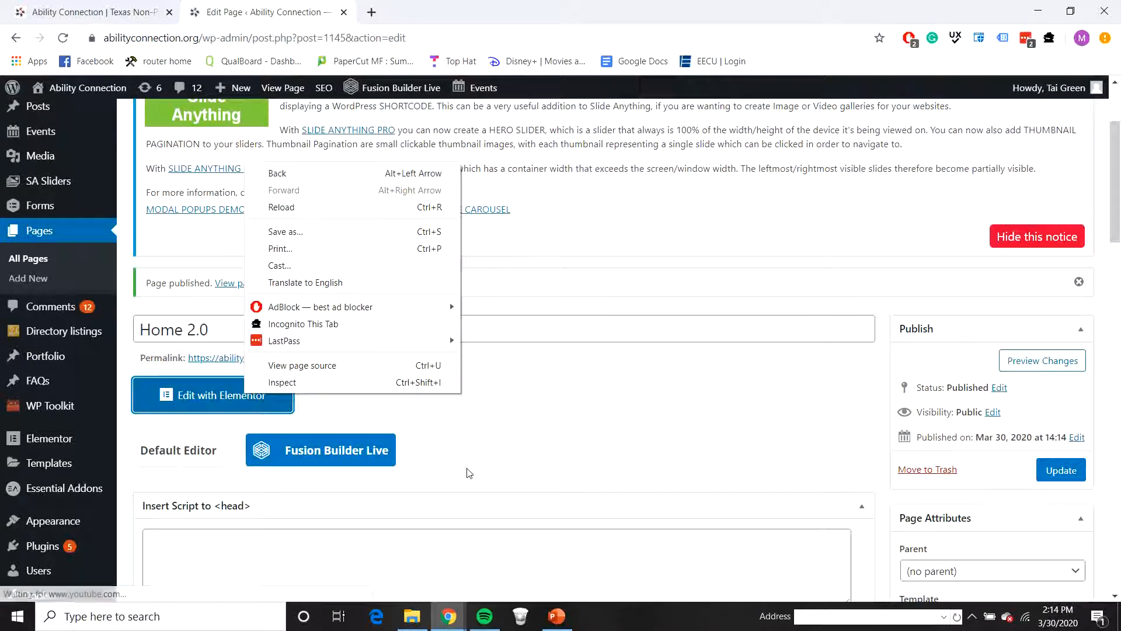
click(514, 453)
click(292, 394)
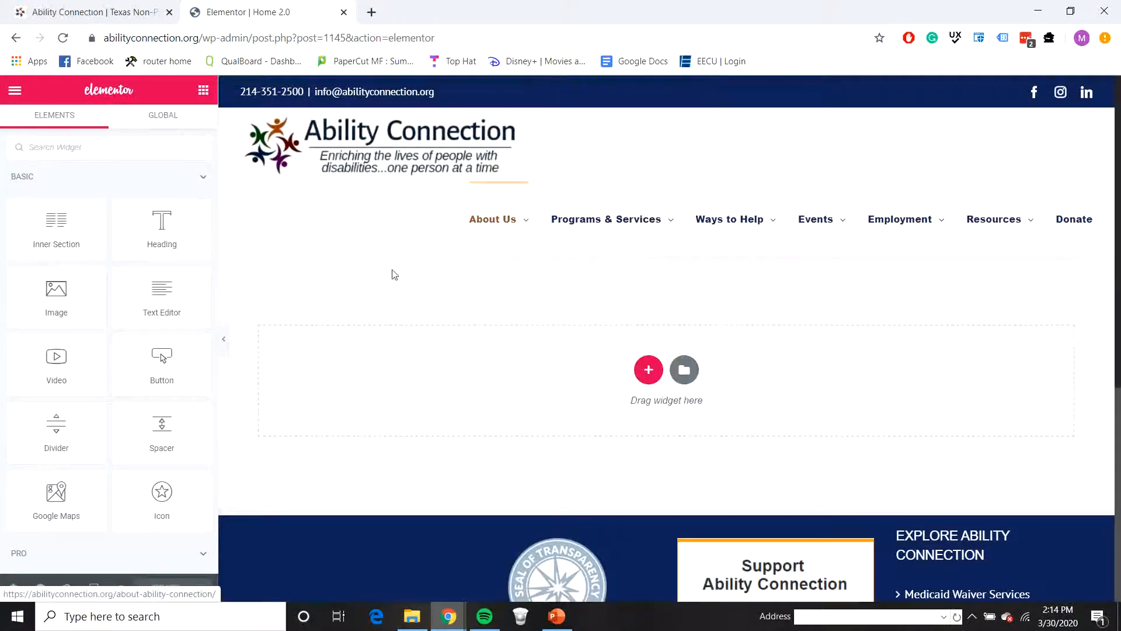
click(648, 369)
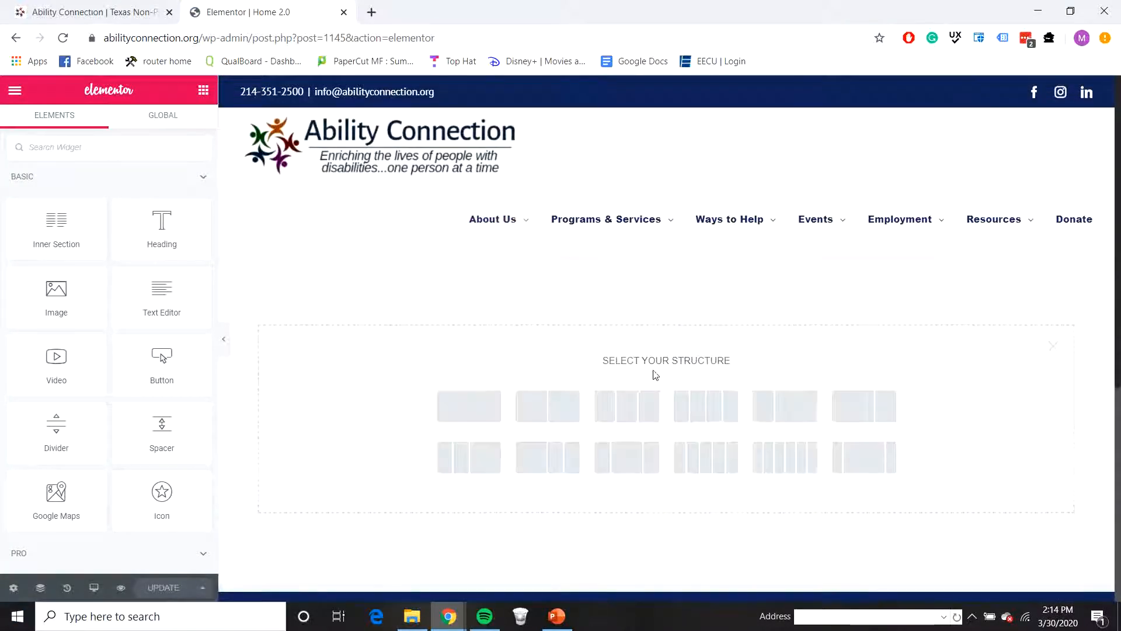
click(495, 402)
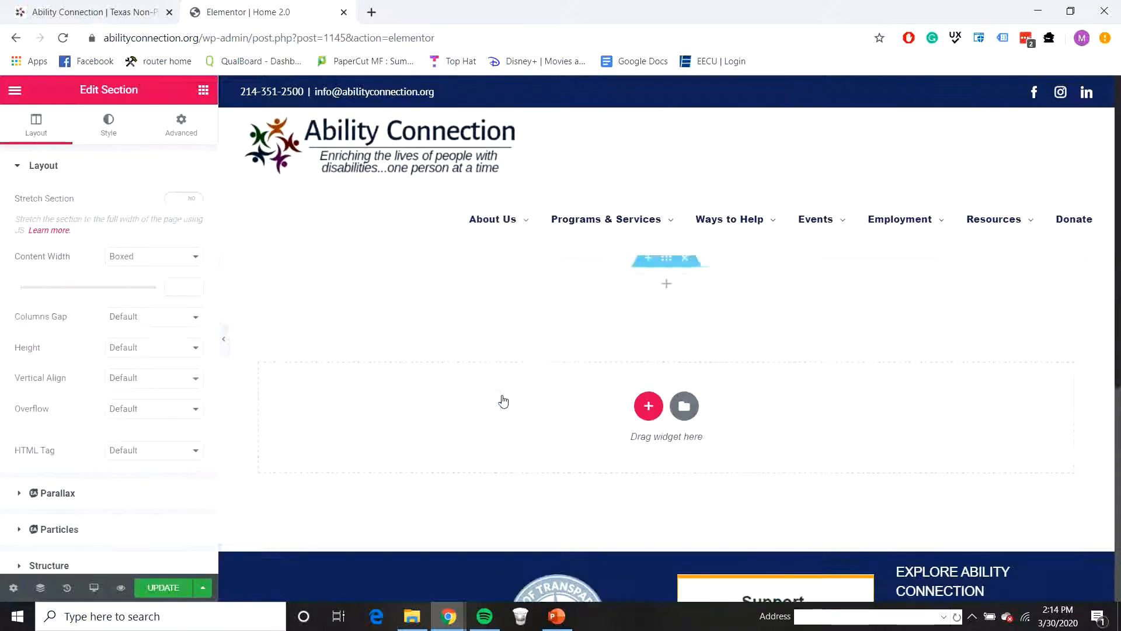
click(681, 260)
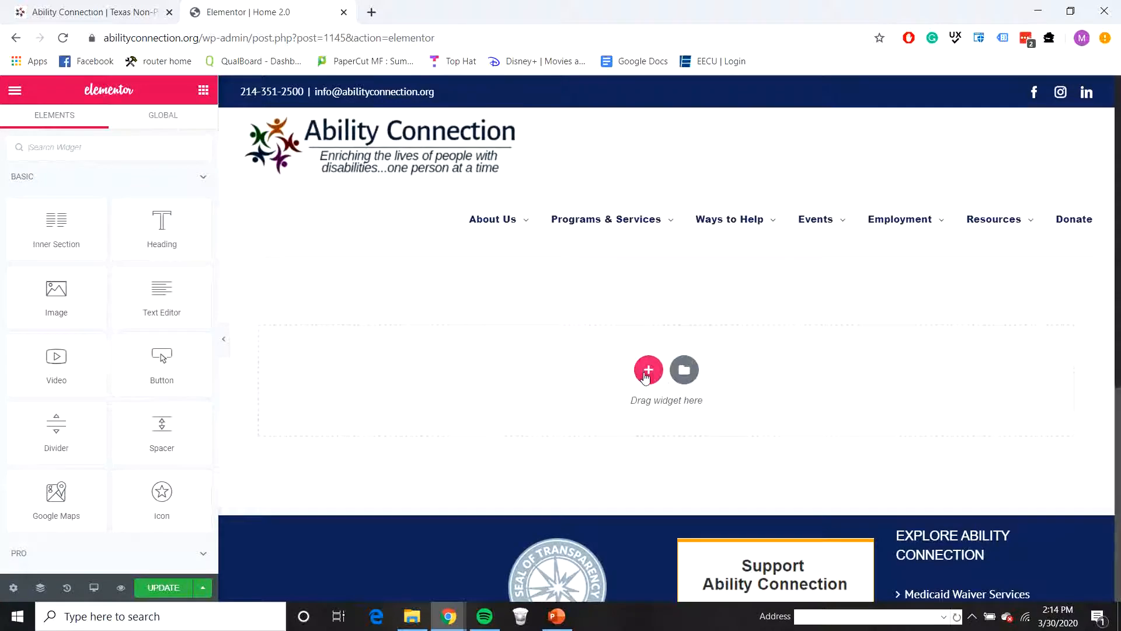
Step: Add a single-column section and place a Slider Revolution 6 widget in it using the "Ability Connection - Home" module
click(649, 372)
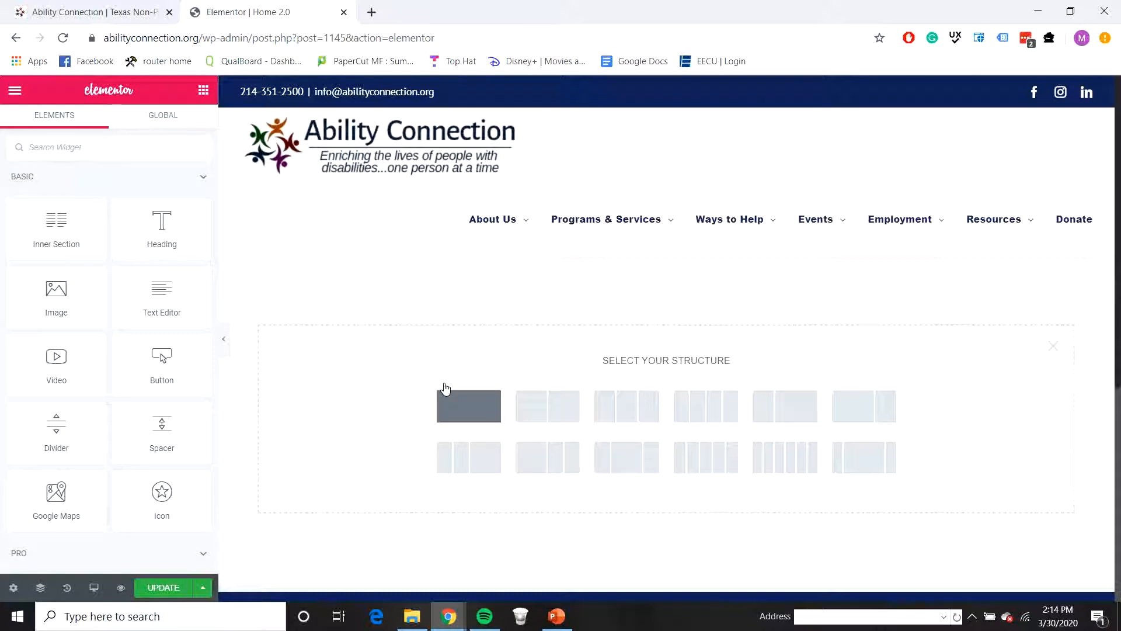
click(485, 416)
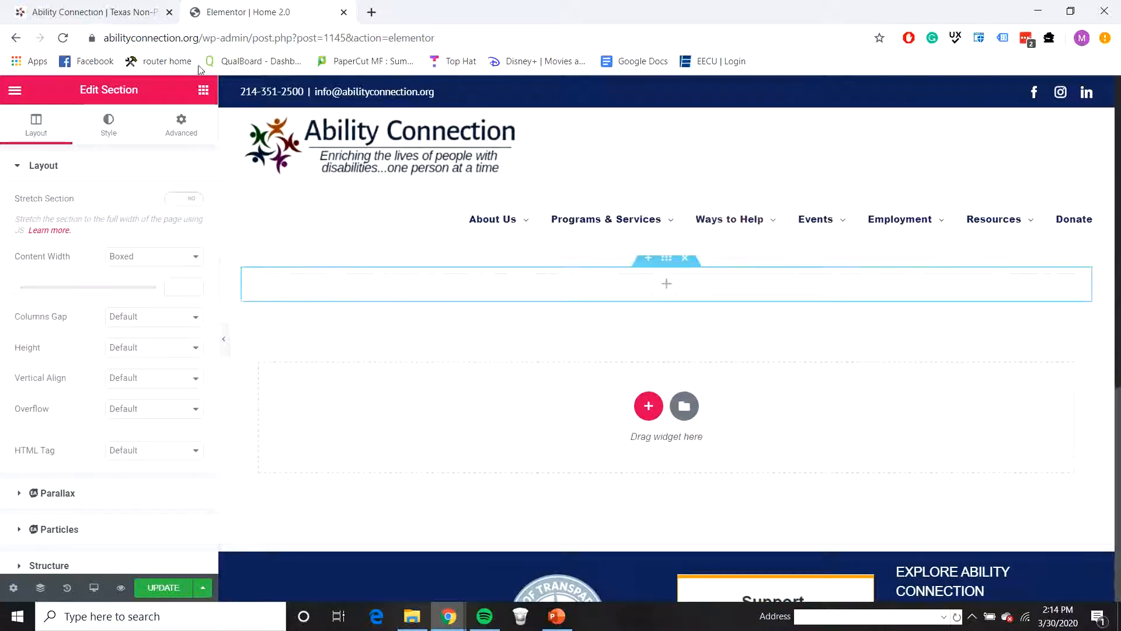
click(203, 90)
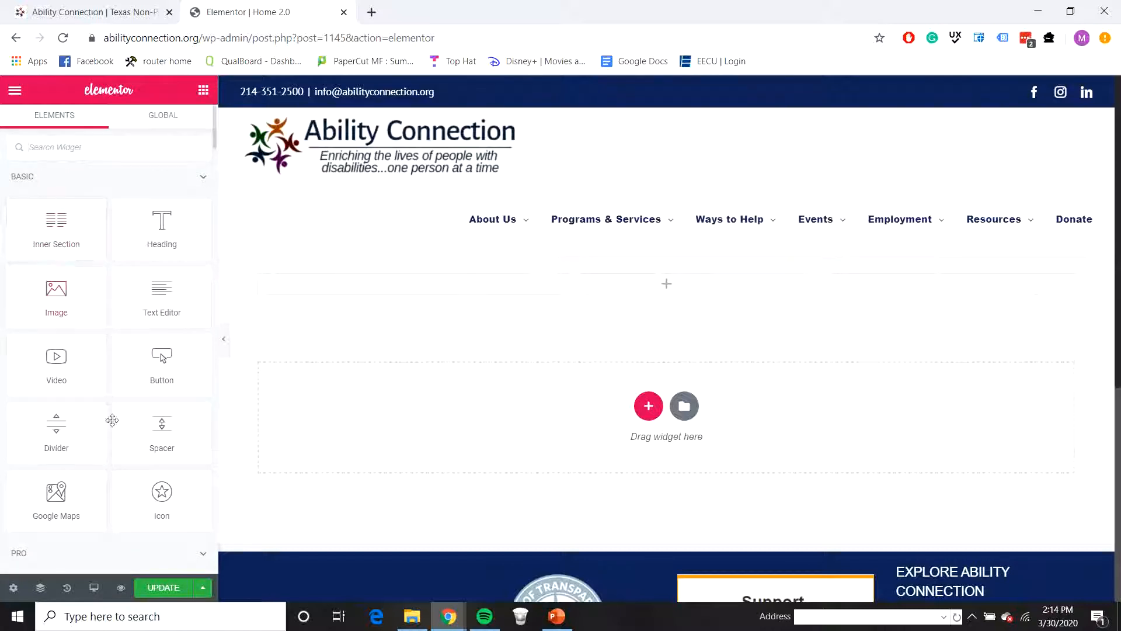
scroll(40, 438, down, 15)
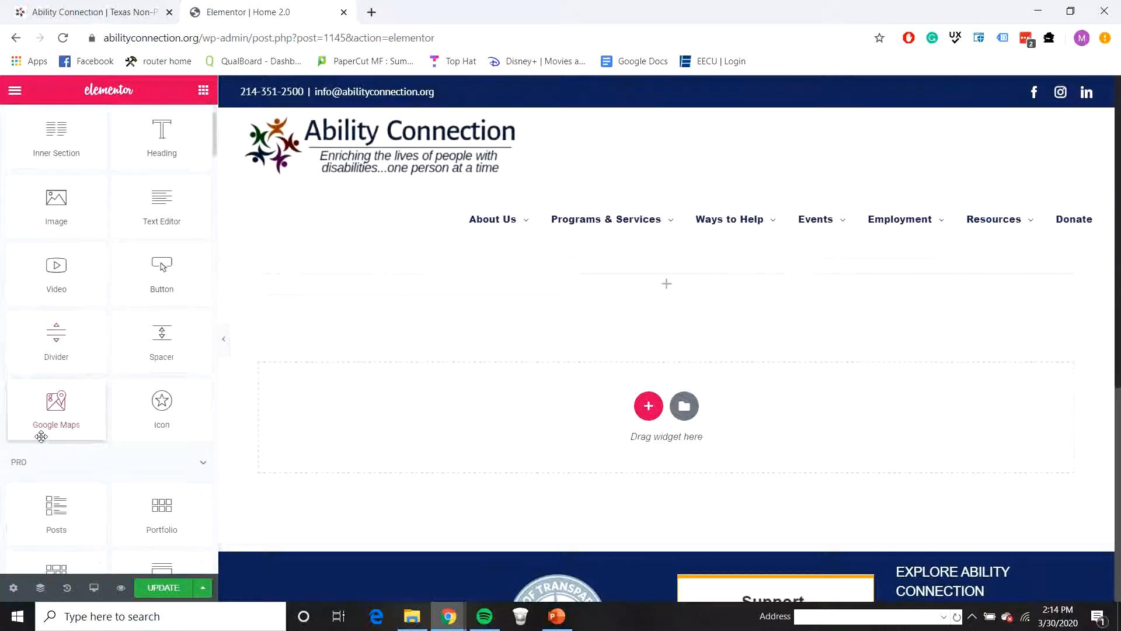
scroll(36, 449, down, 15)
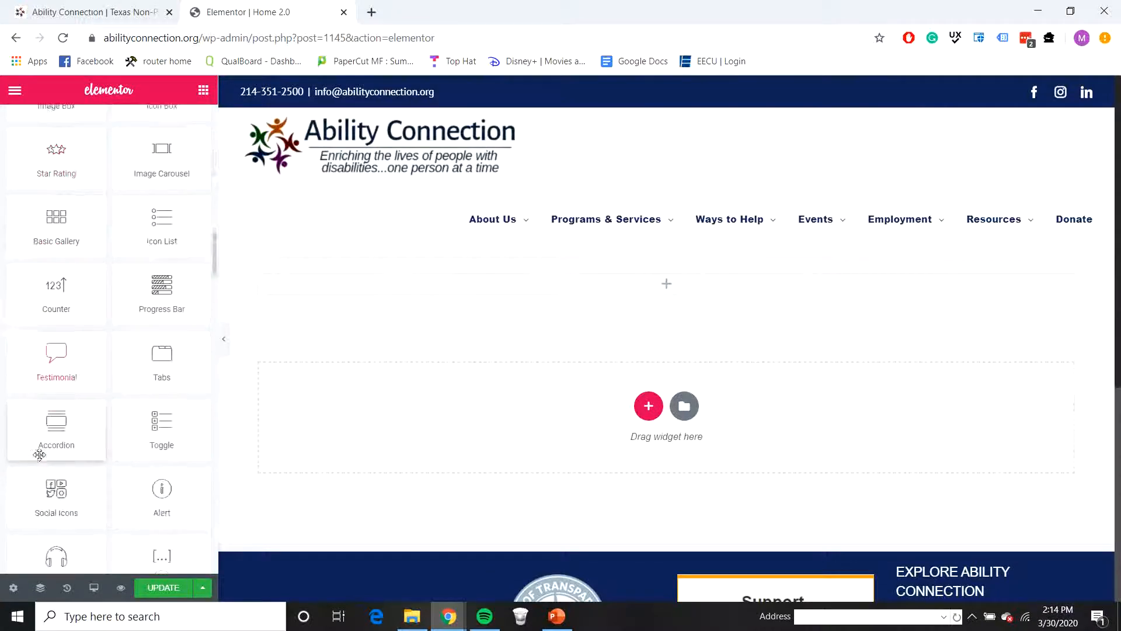
drag(82, 396, 625, 281)
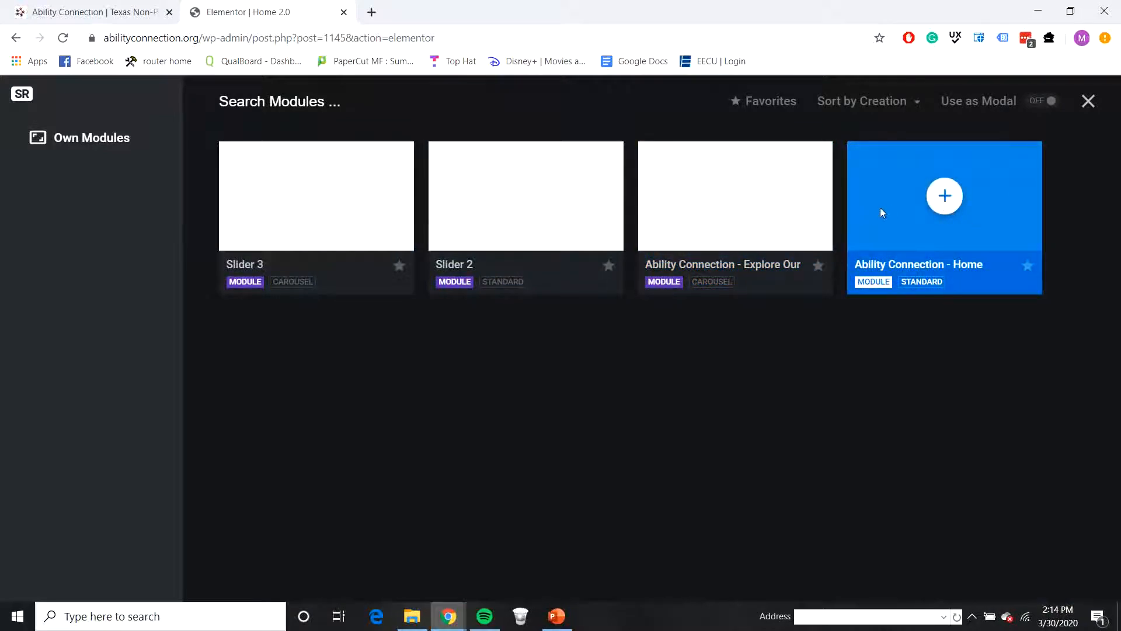
click(944, 197)
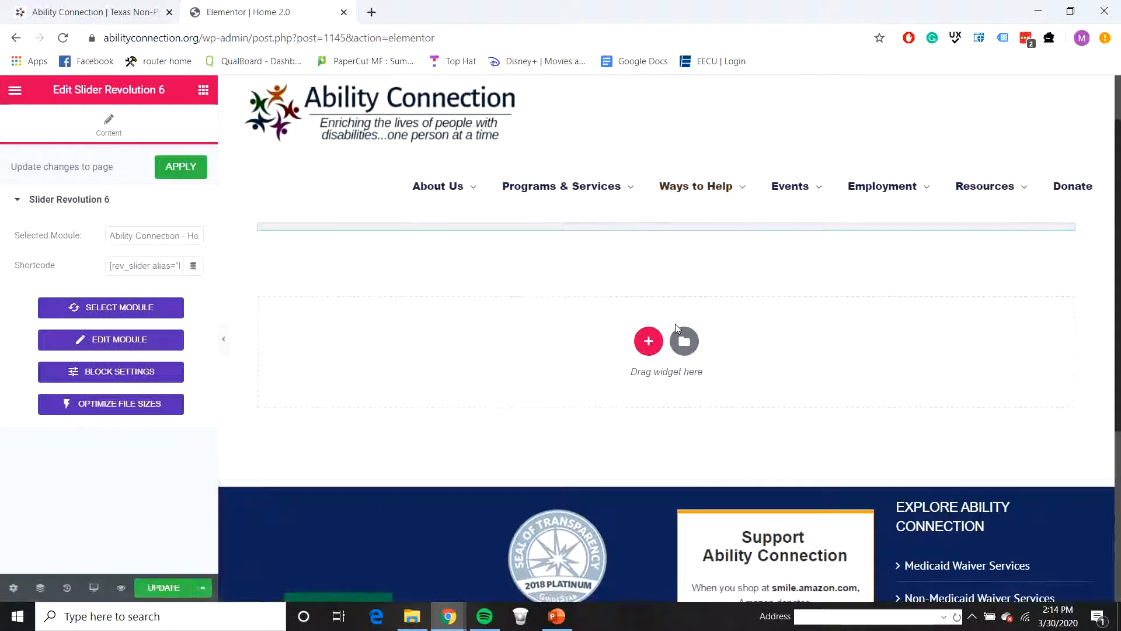
Step: Check the layout of the section below the slider on the live homepage and return to the Elementor editor
click(108, 8)
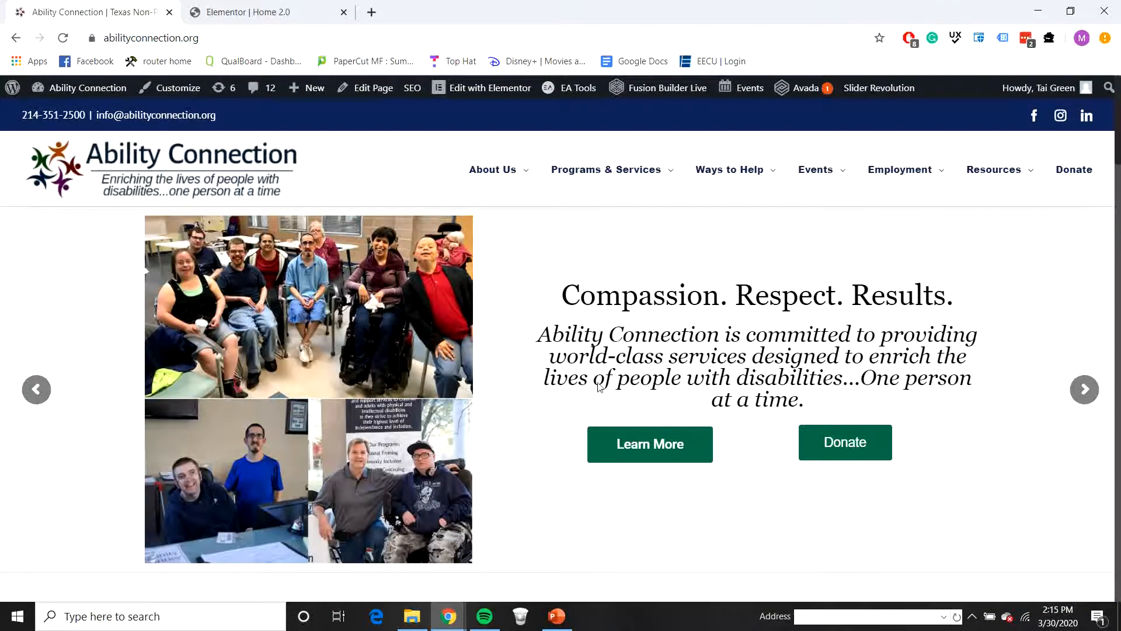
scroll(600, 387, down, 5)
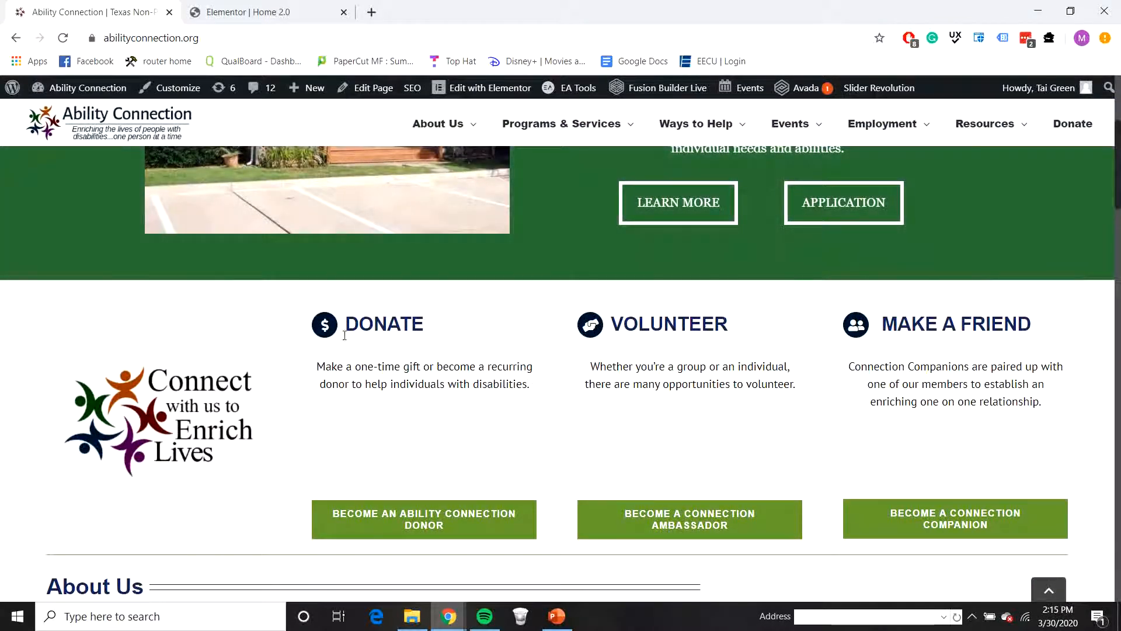
click(268, 21)
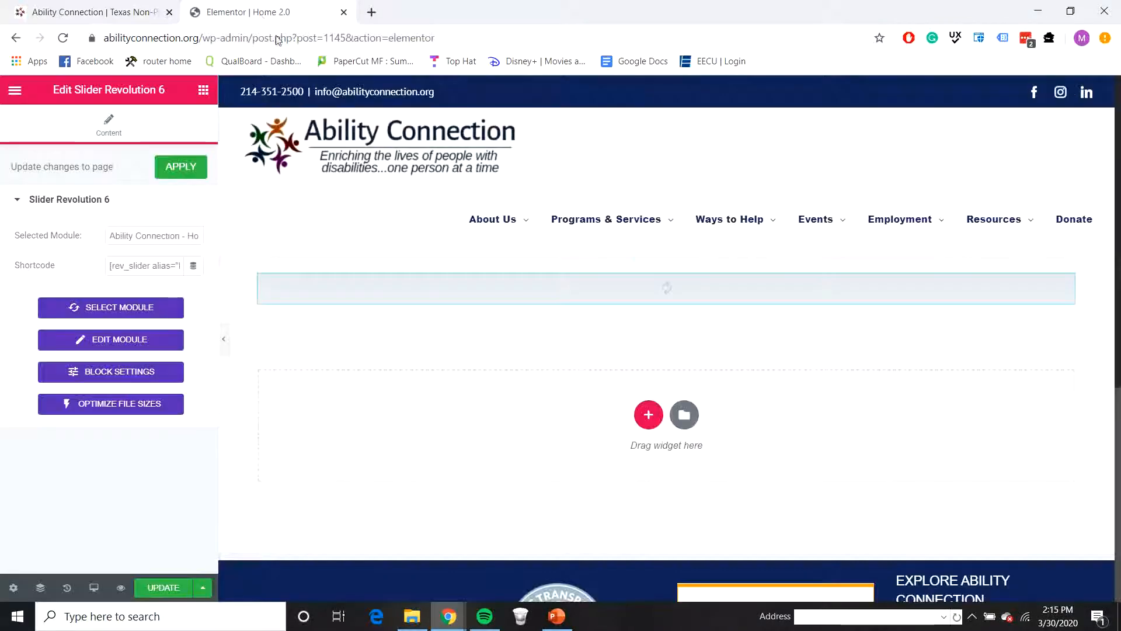
Step: Add a single-column section below the slider and place a Spacer widget in it
click(647, 415)
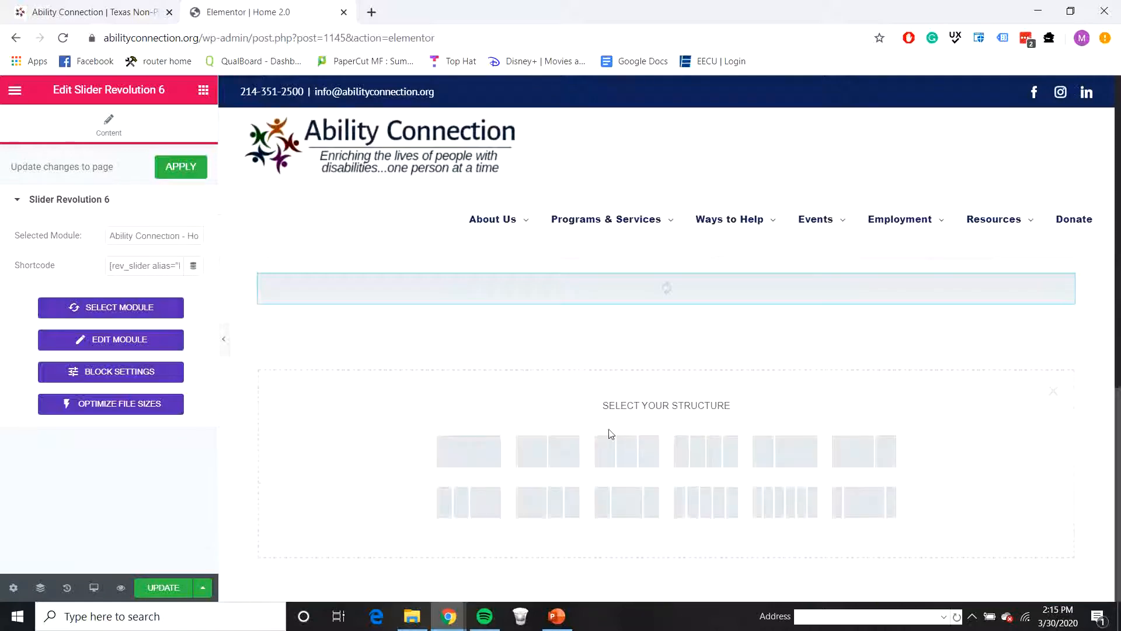
click(508, 439)
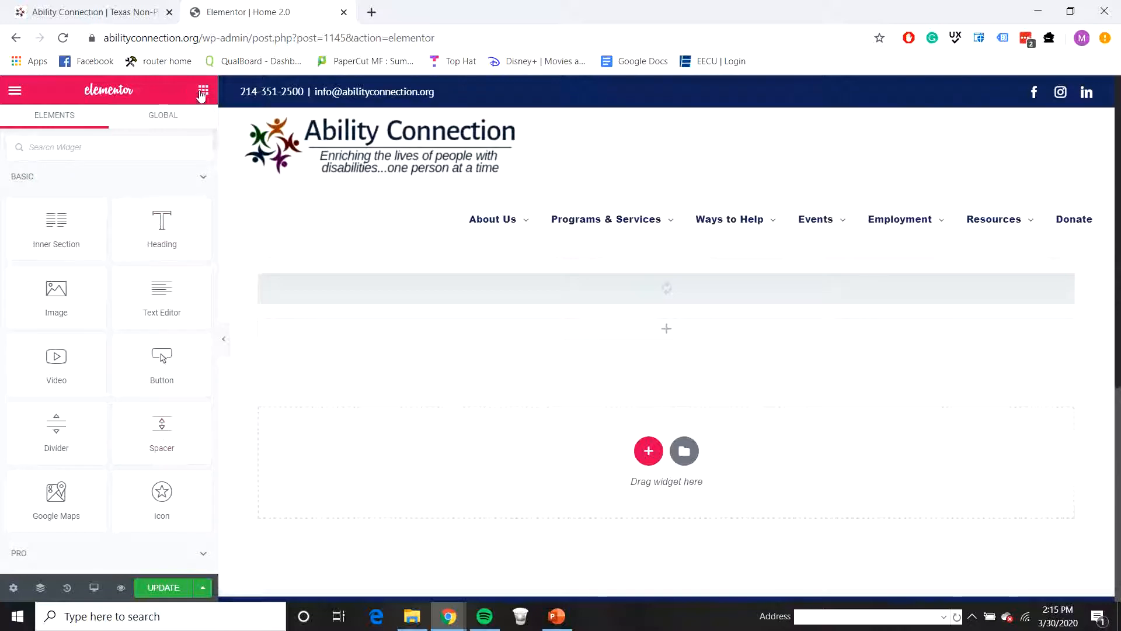
drag(311, 363, 563, 330)
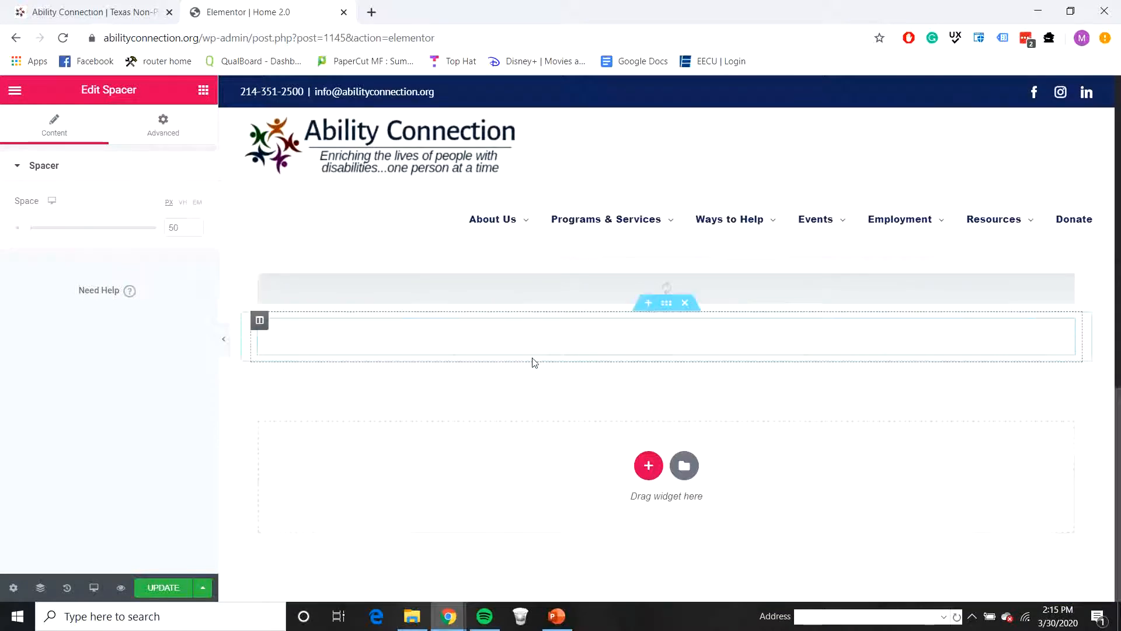
Step: Check the section below the slider on the live homepage and add a matching four-column section under the spacer
click(165, 5)
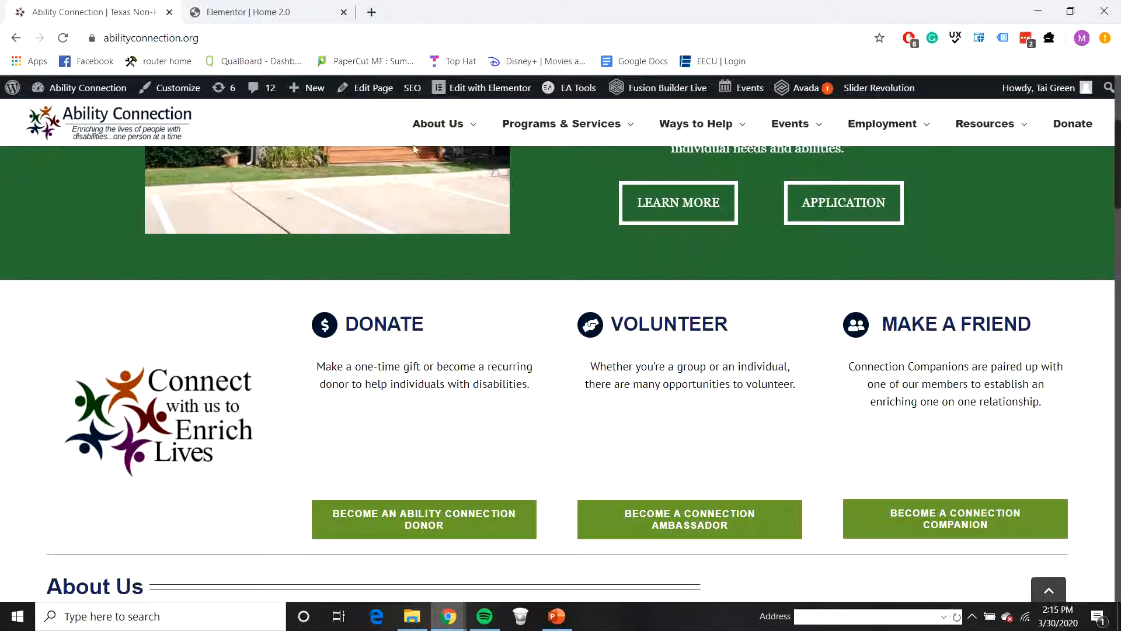
click(251, 9)
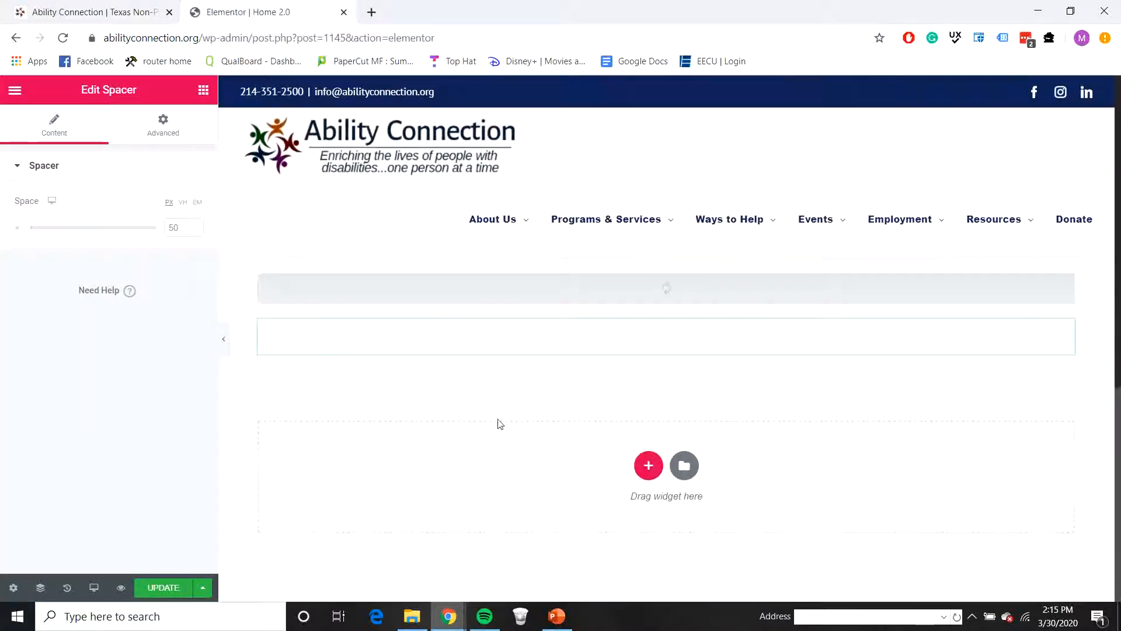
click(648, 465)
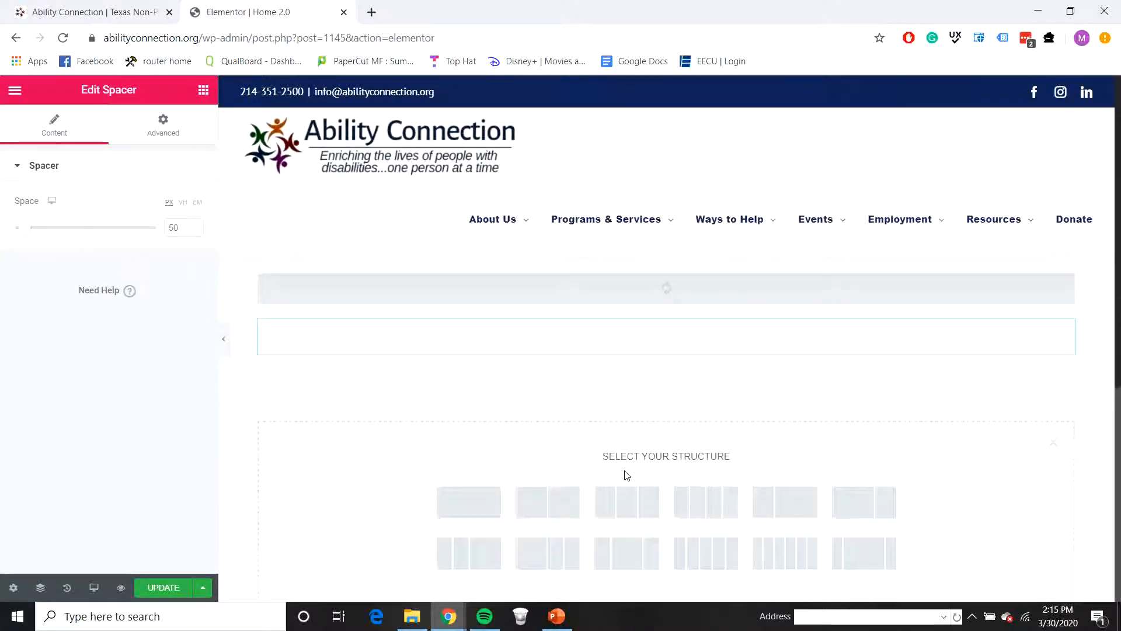
click(712, 501)
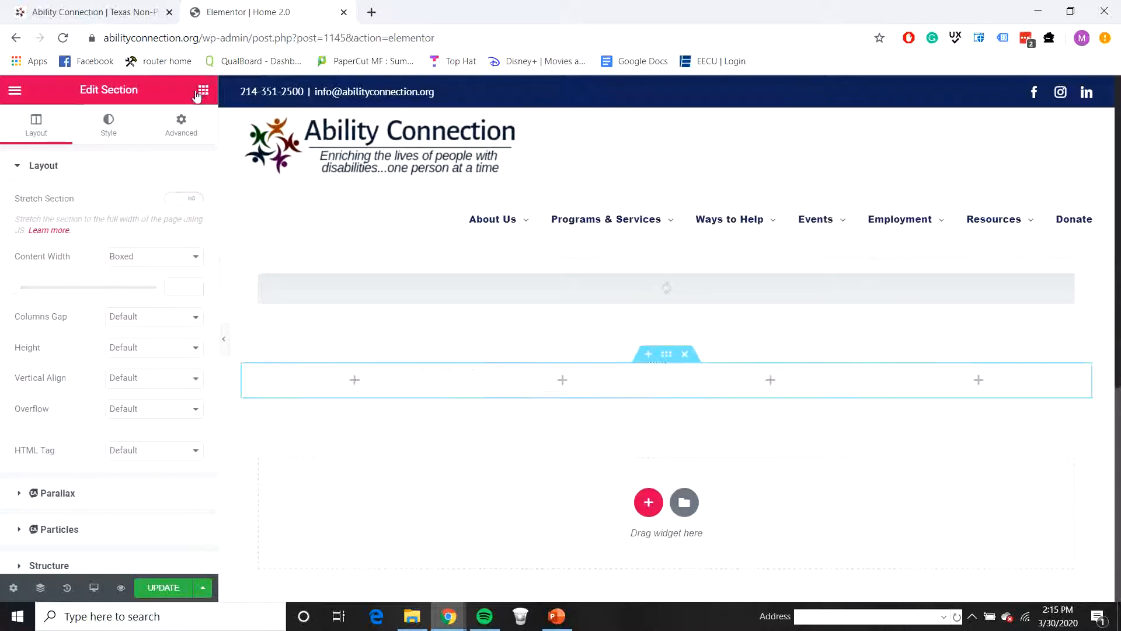
Step: Check the live homepage's column contents and place an Image widget in the first column of the four-column section
click(122, 16)
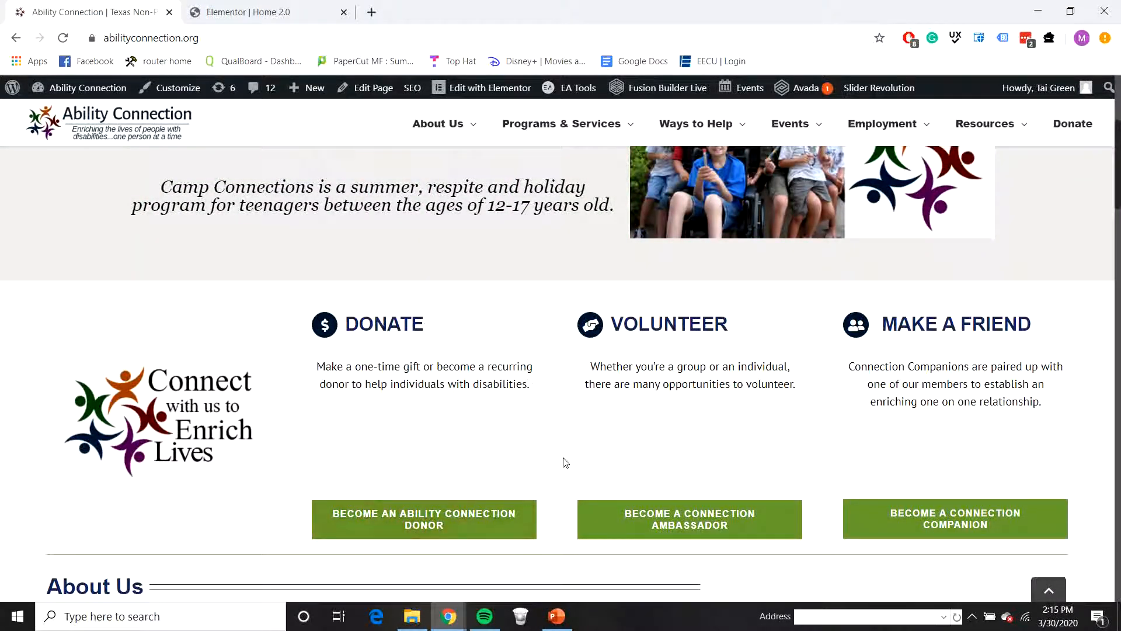
click(216, 14)
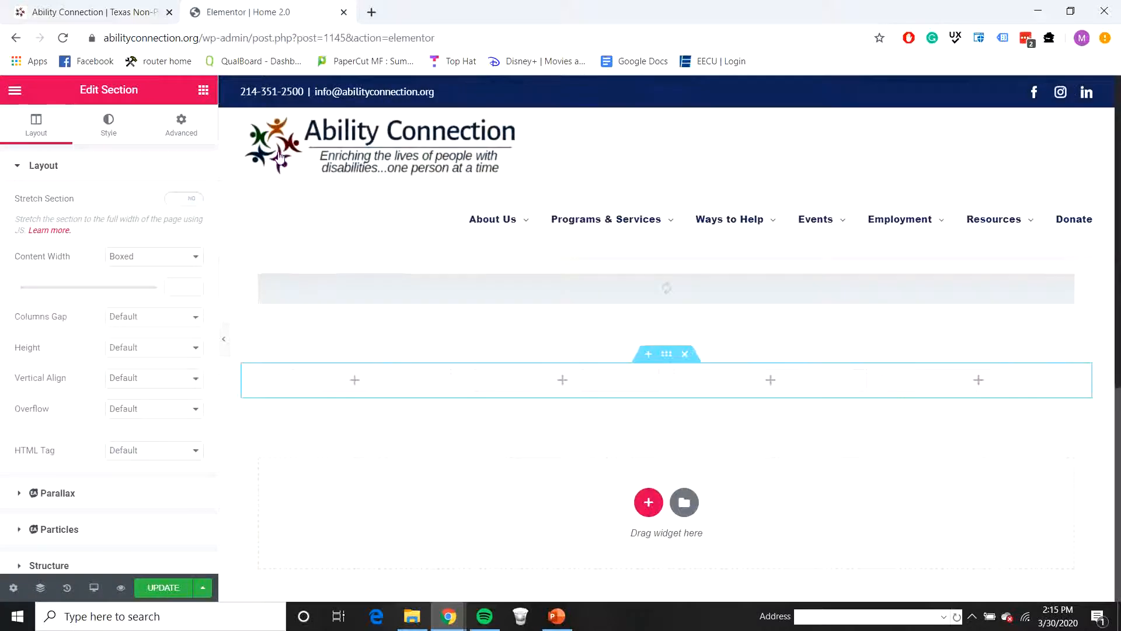
click(202, 96)
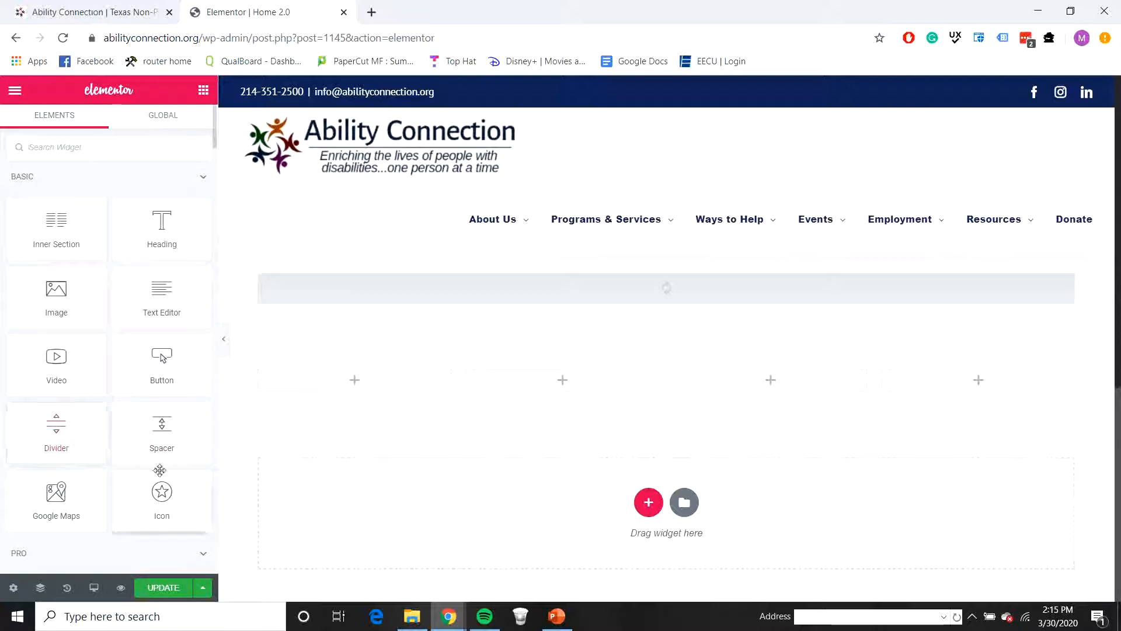
drag(76, 307, 351, 385)
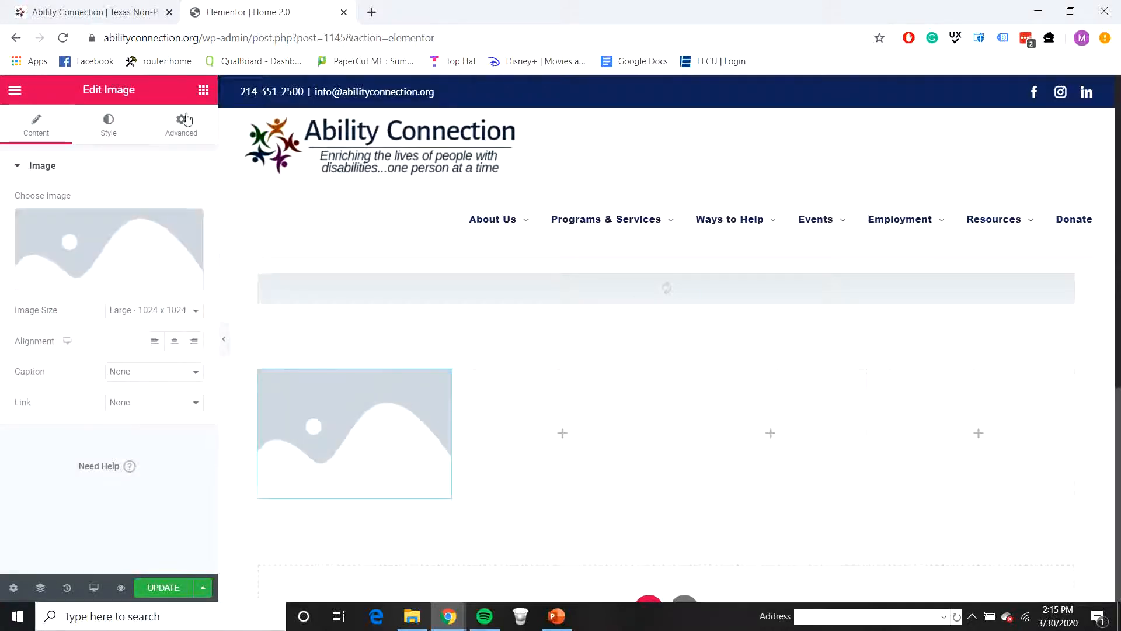
Step: Place a Heading widget in the second column and copy it into the third and fourth columns
click(202, 89)
drag(165, 233, 526, 405)
right_click(549, 388)
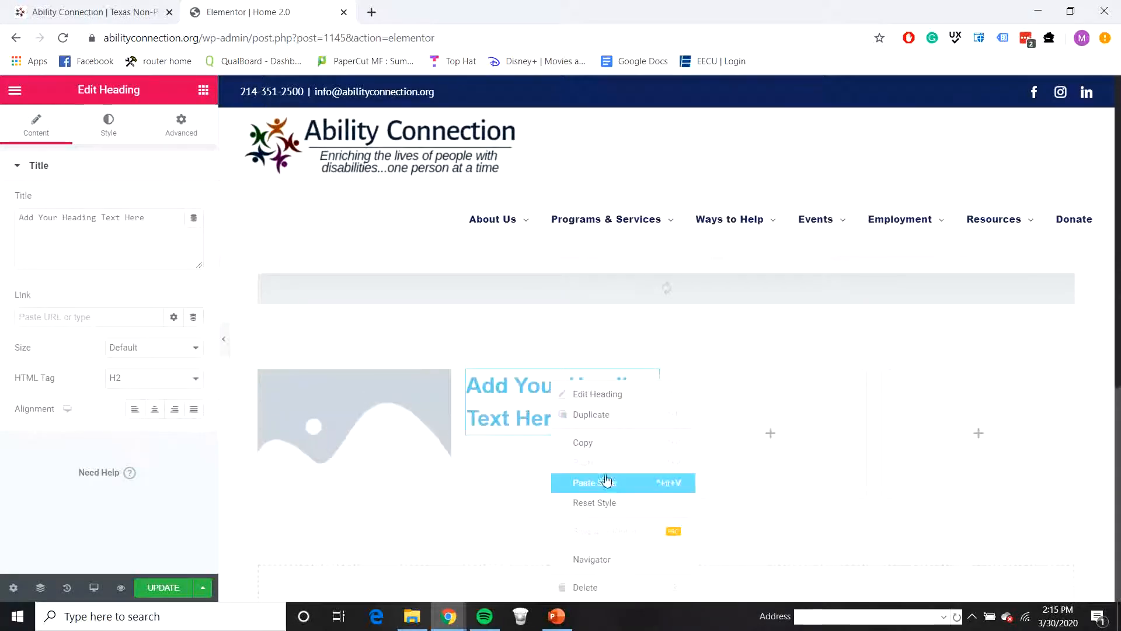
click(583, 444)
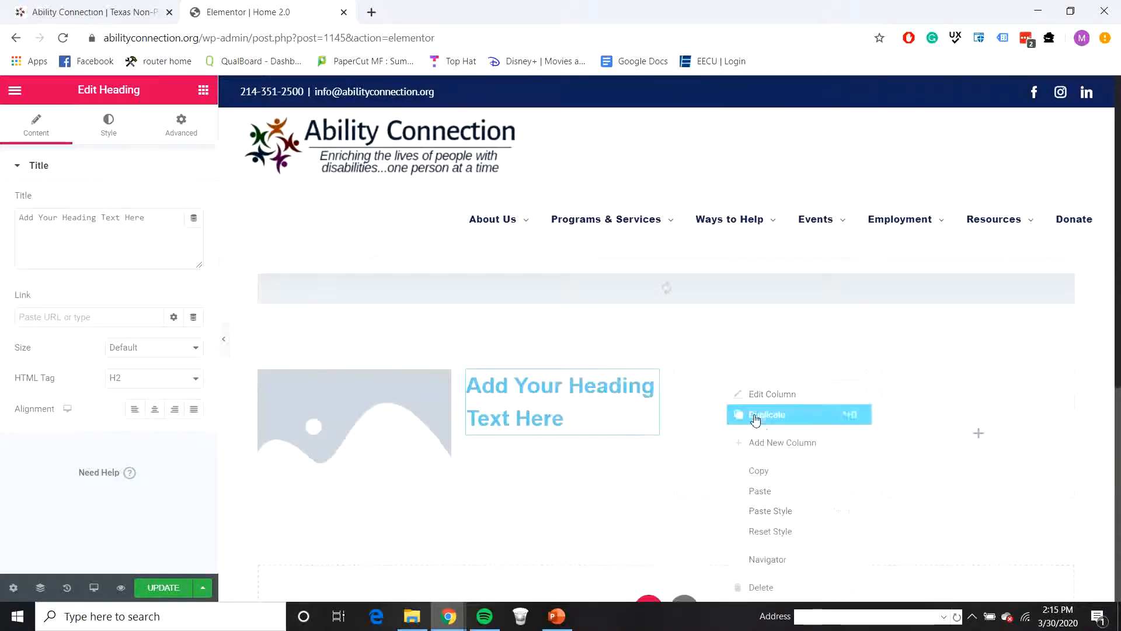
right_click(727, 412)
click(772, 495)
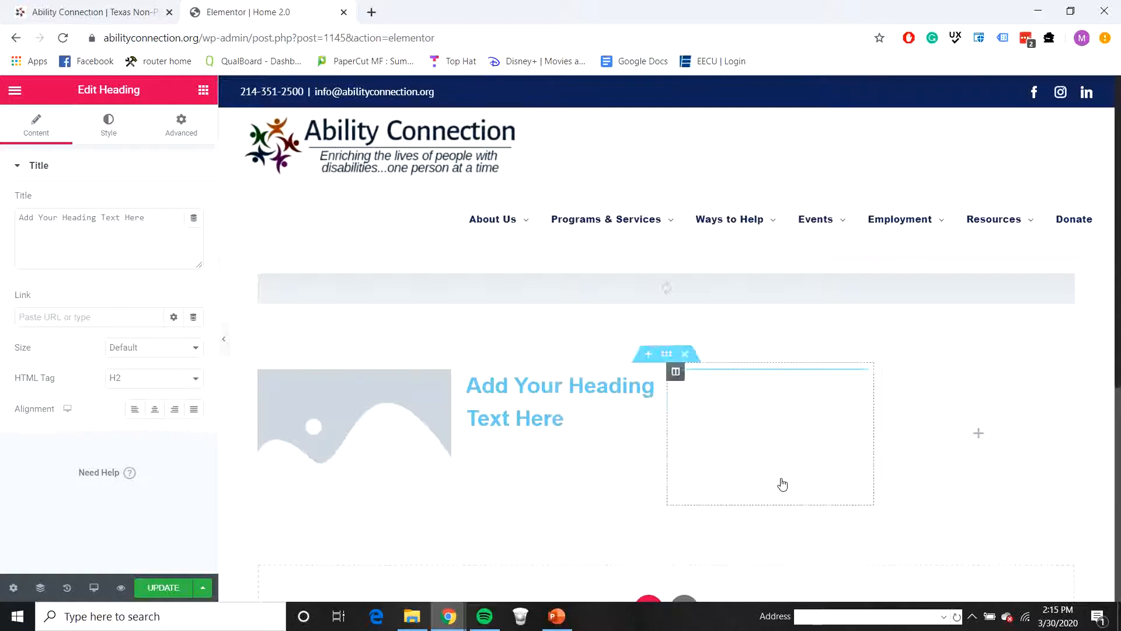
right_click(909, 431)
click(958, 491)
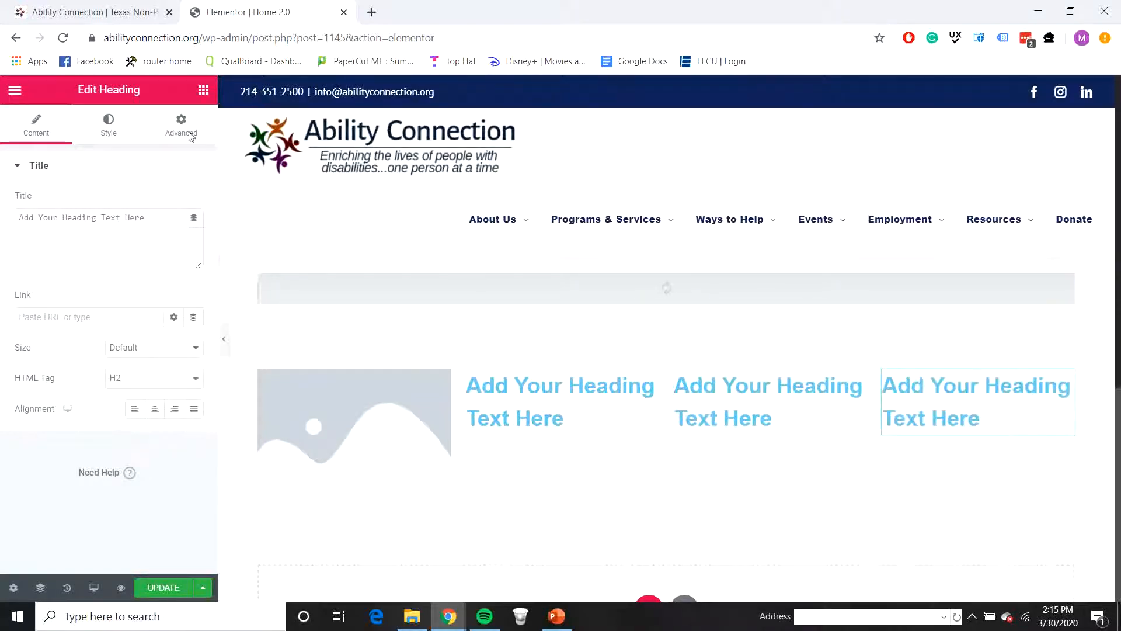
Step: Add a Text Editor widget under the second column's heading and copy it into the third and fourth columns
click(203, 90)
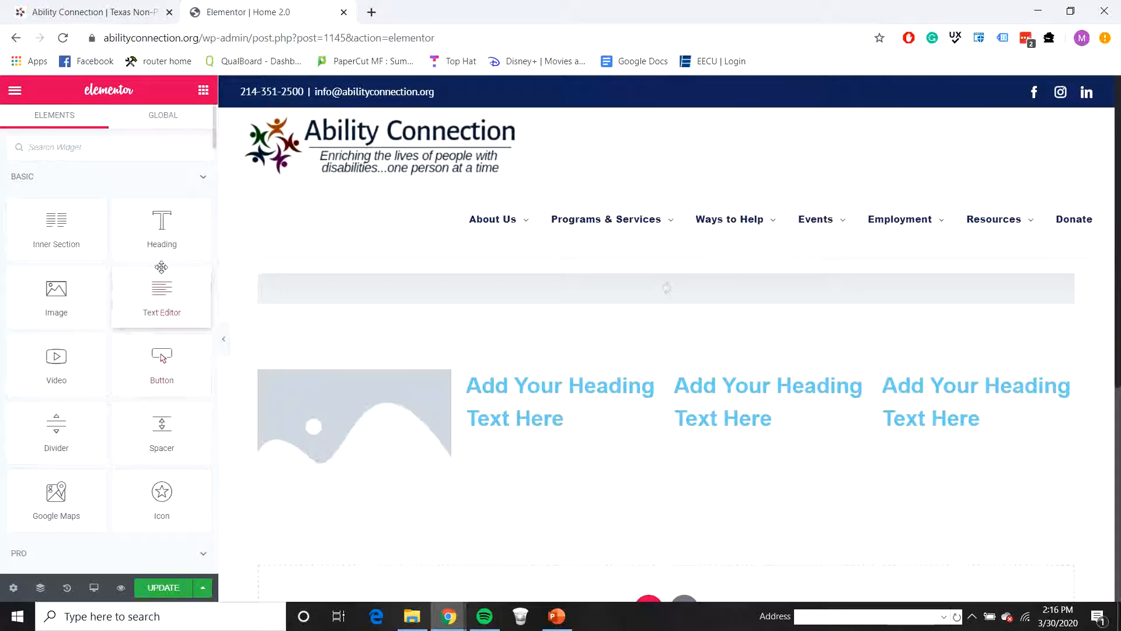
drag(159, 298, 538, 430)
right_click(554, 454)
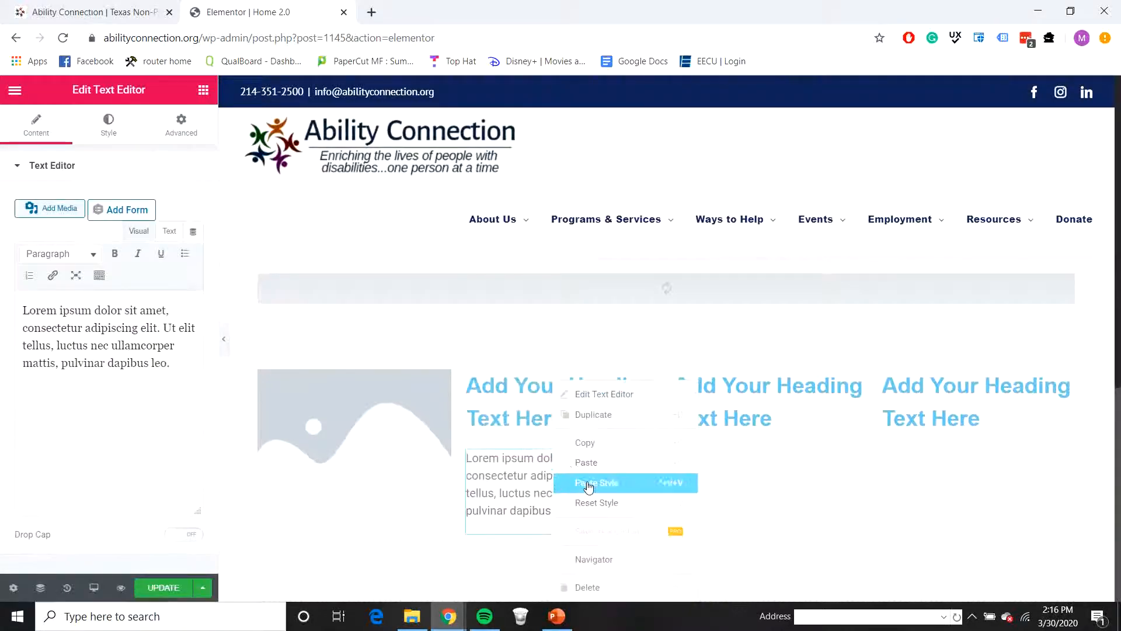
click(605, 440)
right_click(730, 466)
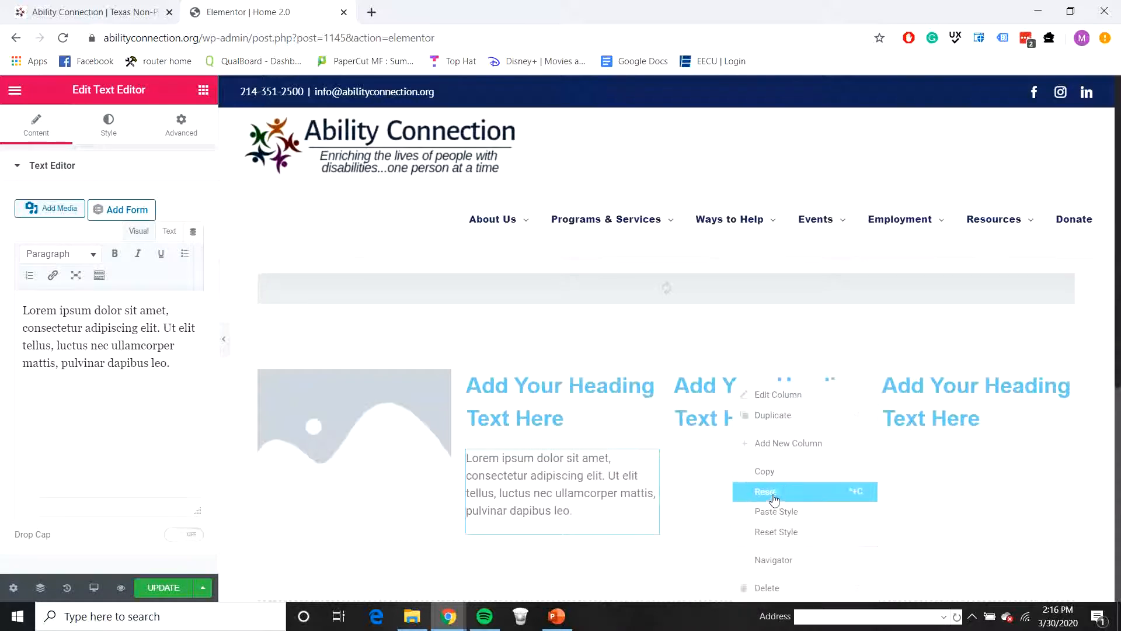
click(765, 491)
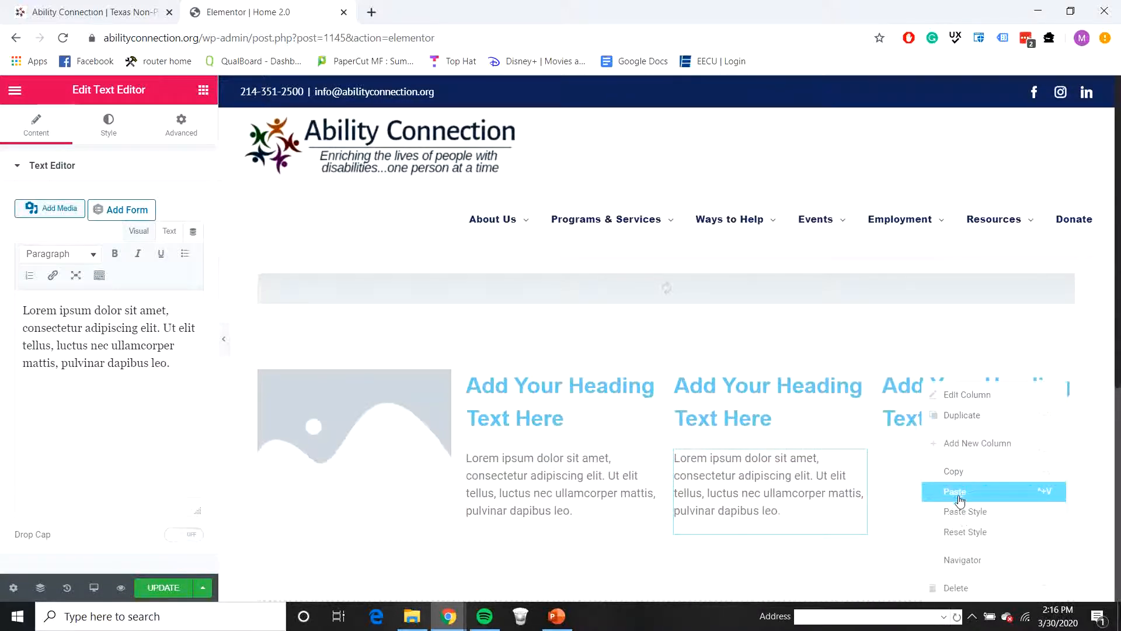
click(955, 492)
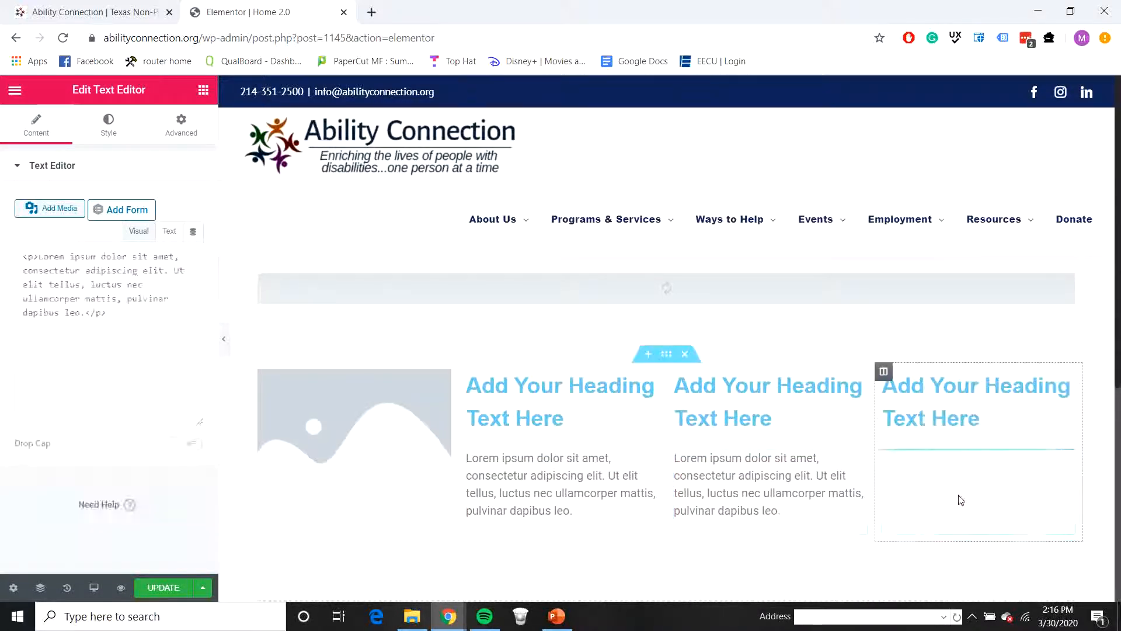
Step: Add a Button widget below the second column's text and copy it into the third and fourth columns
click(203, 89)
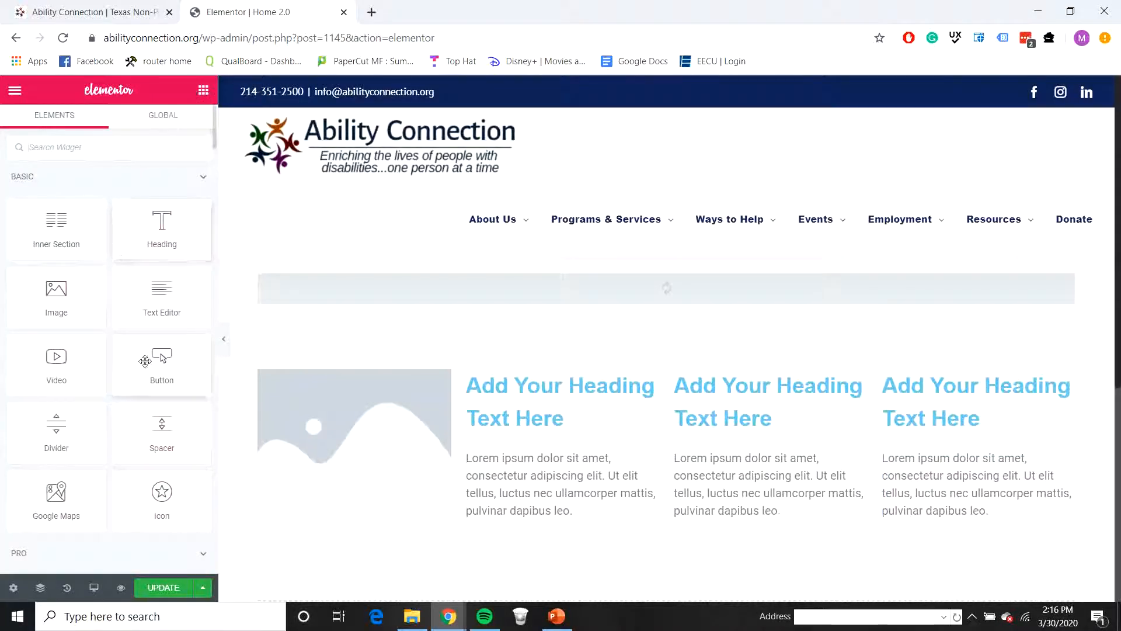
drag(155, 361, 564, 544)
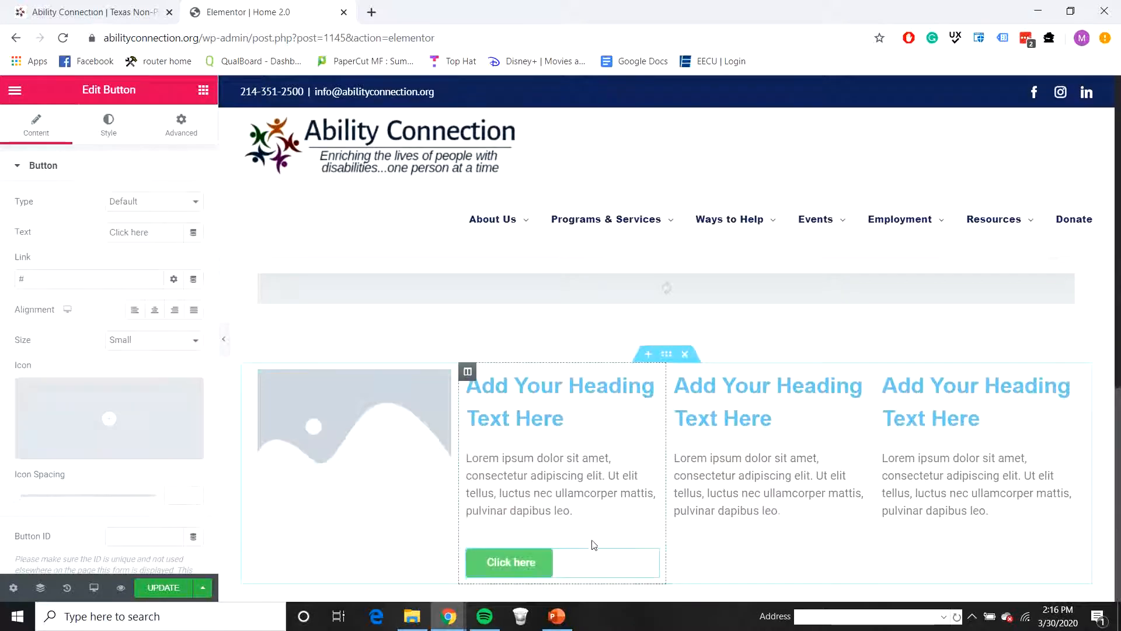
right_click(603, 554)
click(636, 443)
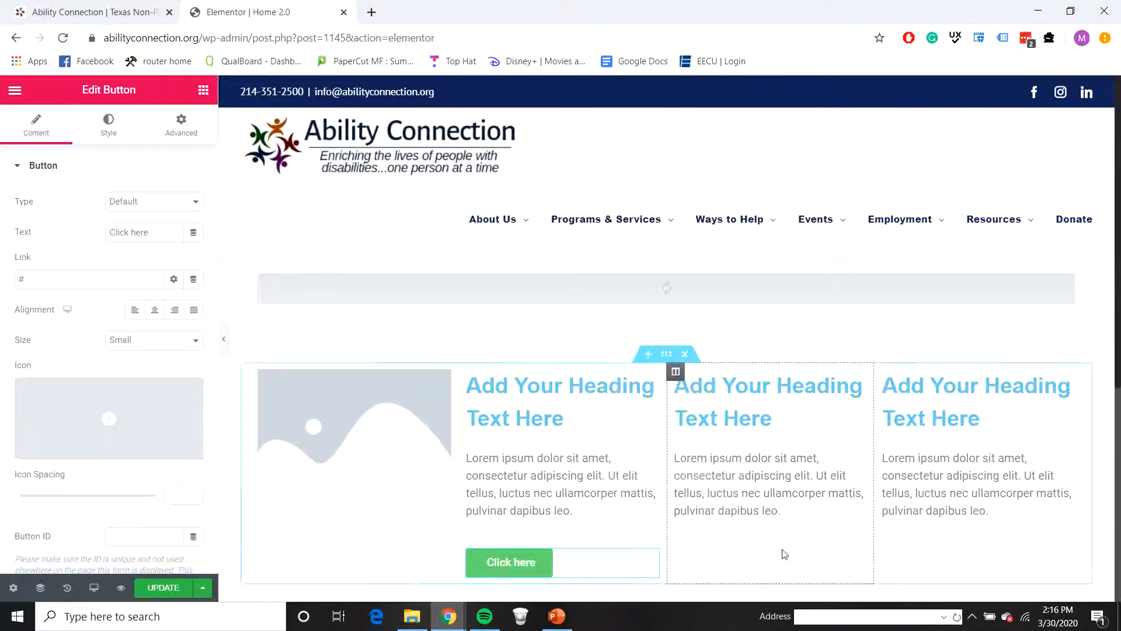
right_click(785, 555)
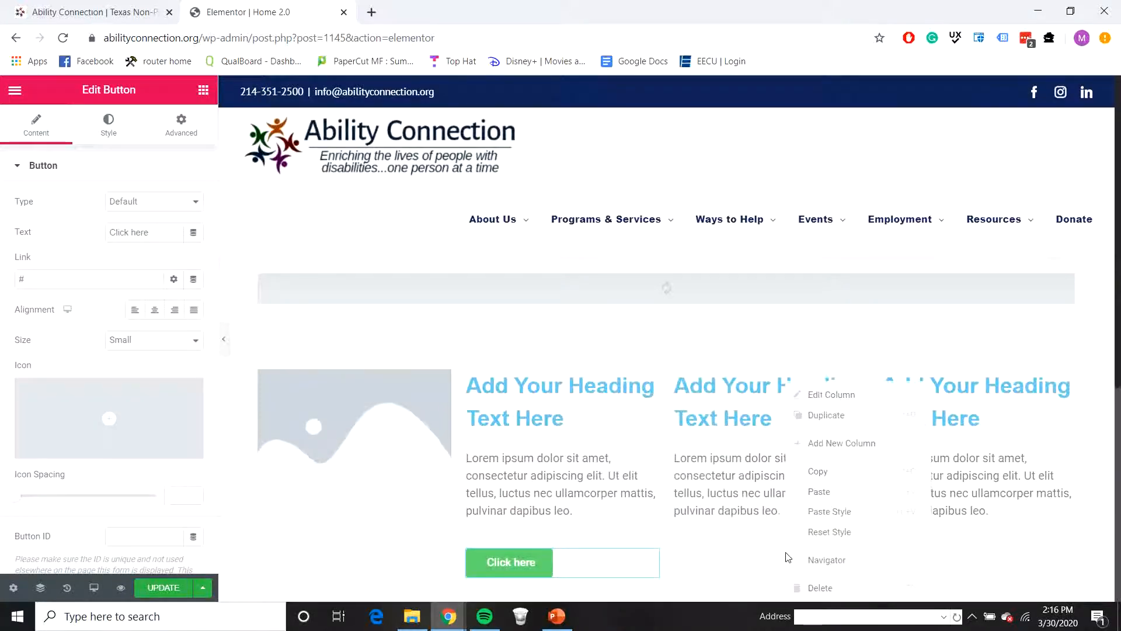
click(830, 494)
right_click(941, 561)
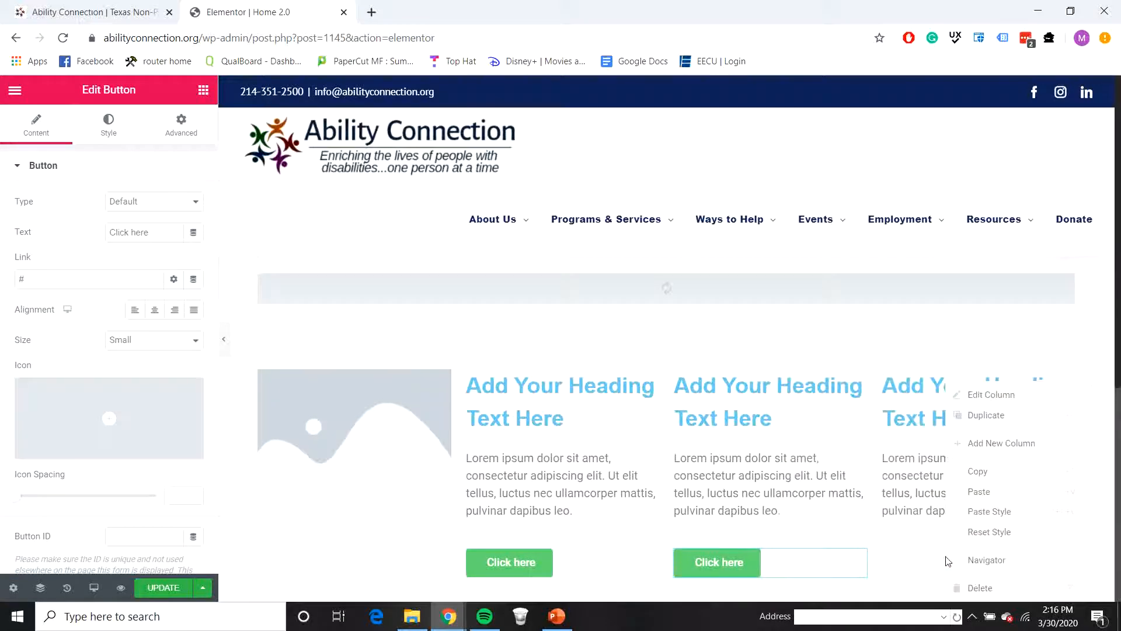
click(983, 495)
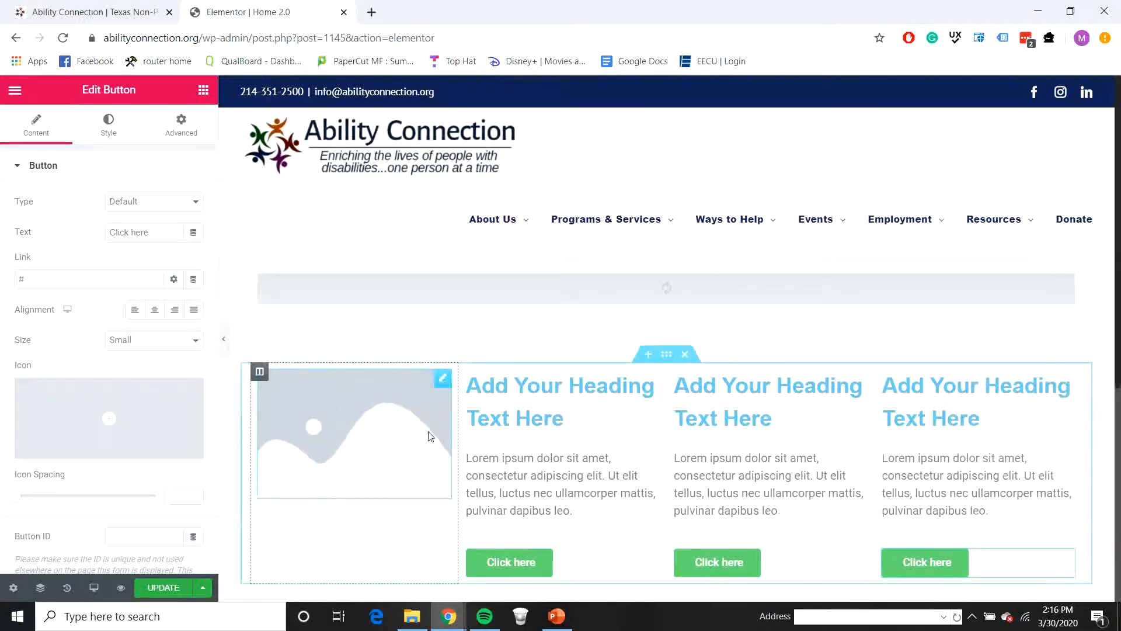
Step: Set the first column's image to the "Connect with us to Enrich Lives" logo from the media library
click(442, 378)
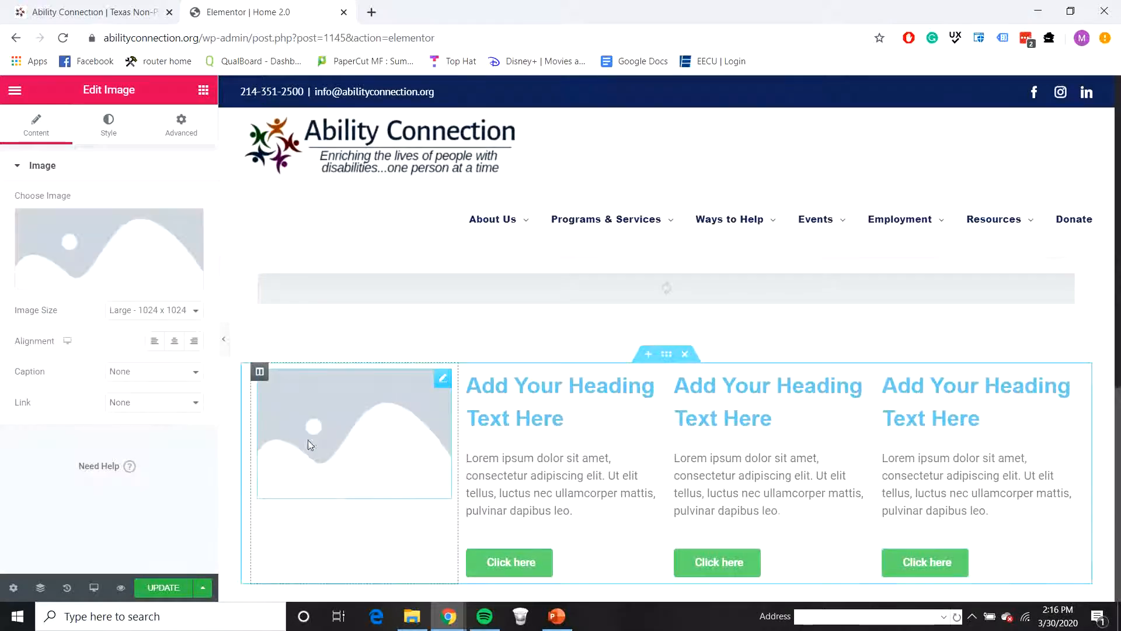
click(70, 248)
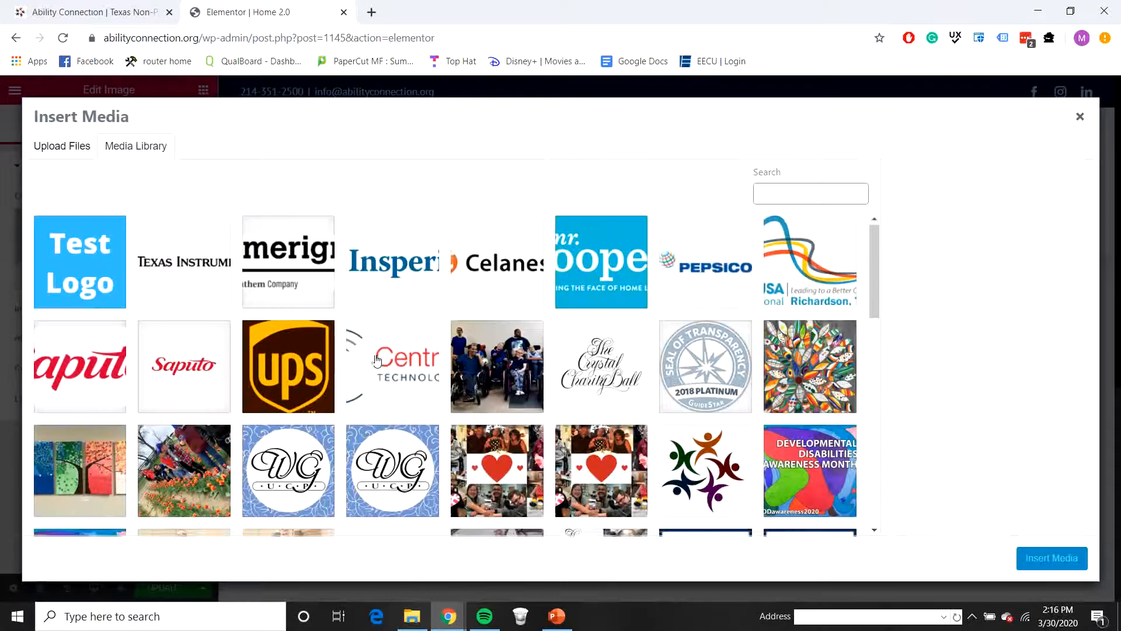
scroll(367, 384, down, 3)
scroll(367, 384, down, 15)
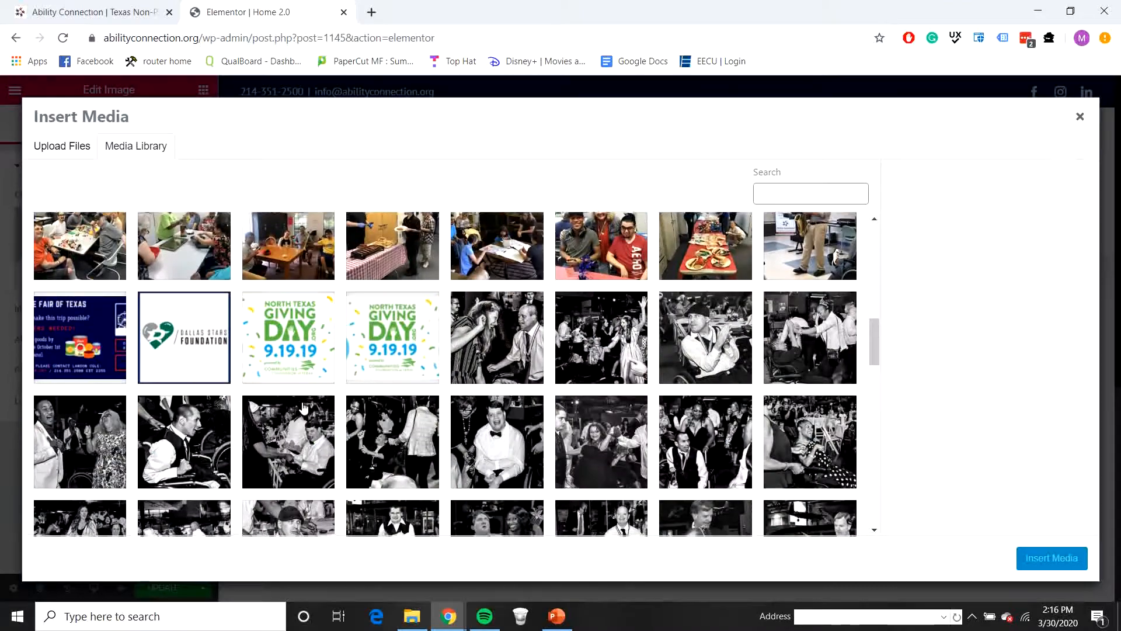
scroll(321, 407, down, 10)
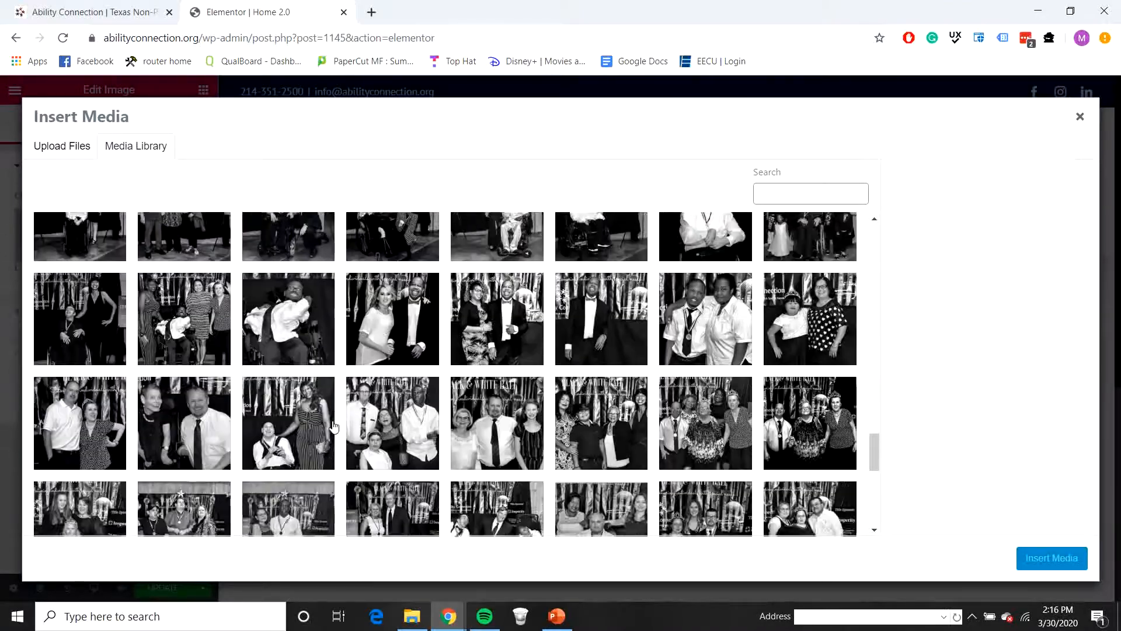
scroll(334, 427, down, 10)
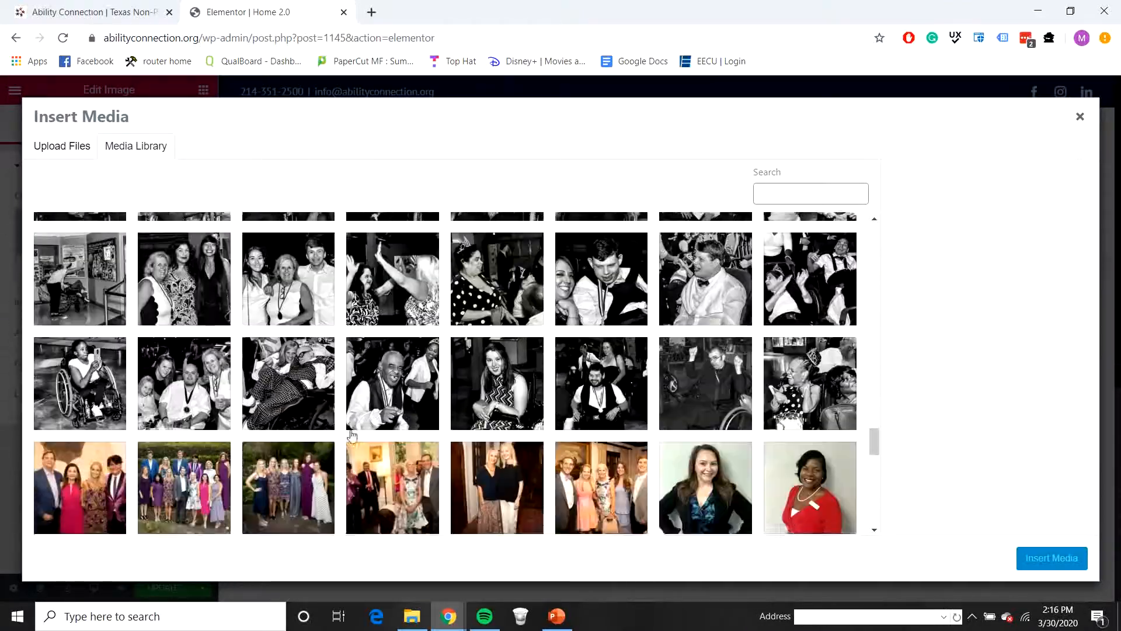
scroll(318, 384, down, 8)
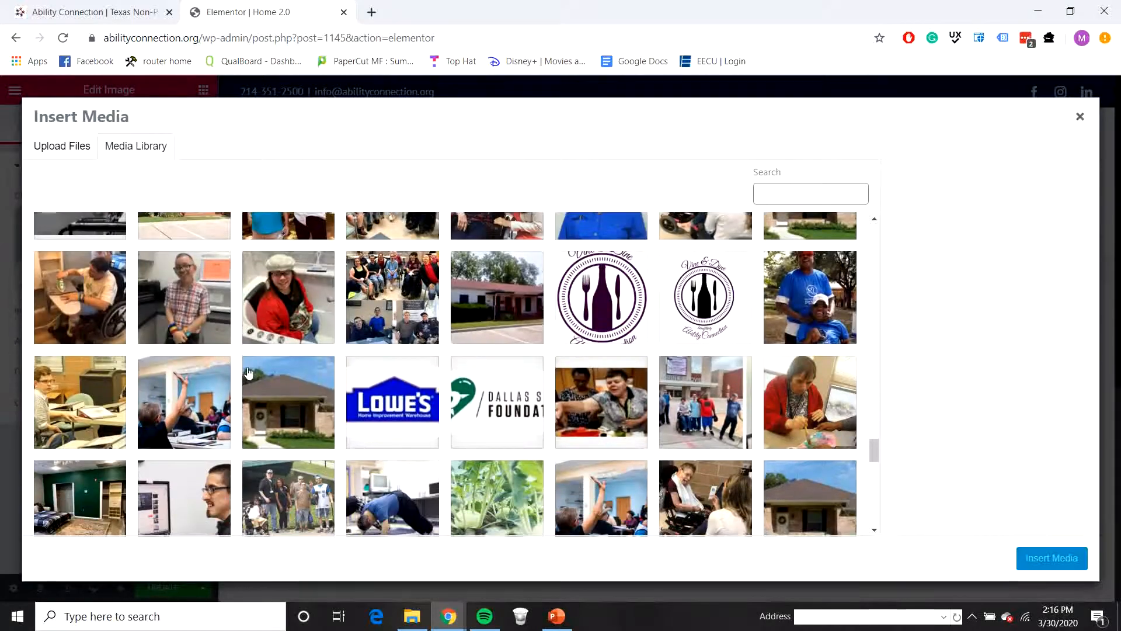
scroll(267, 387, down, 4)
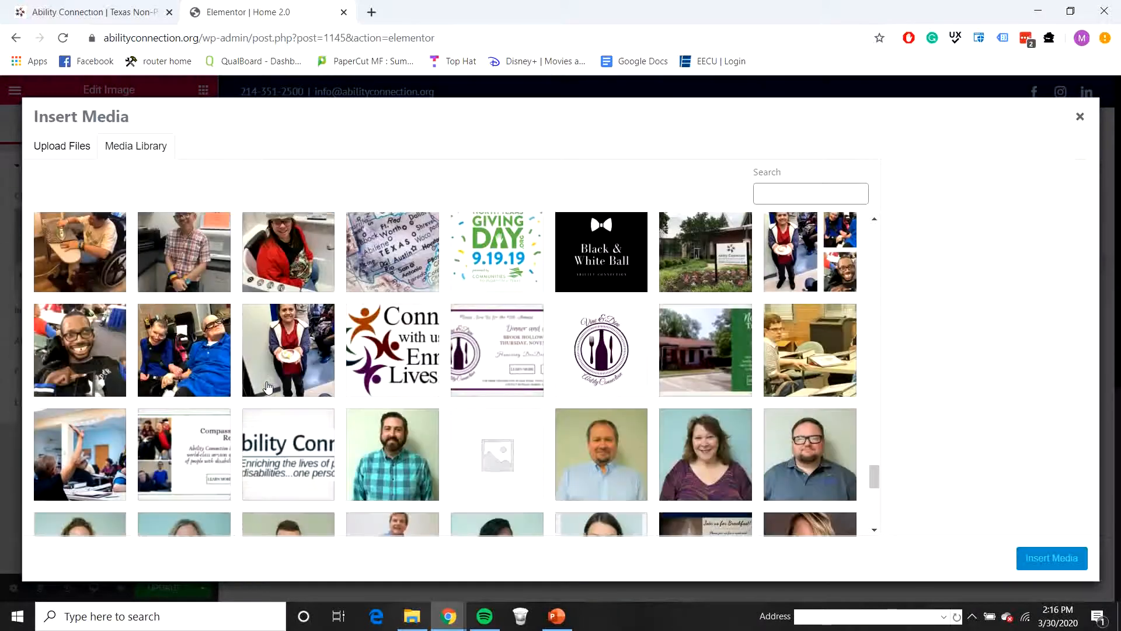
click(377, 374)
click(1040, 565)
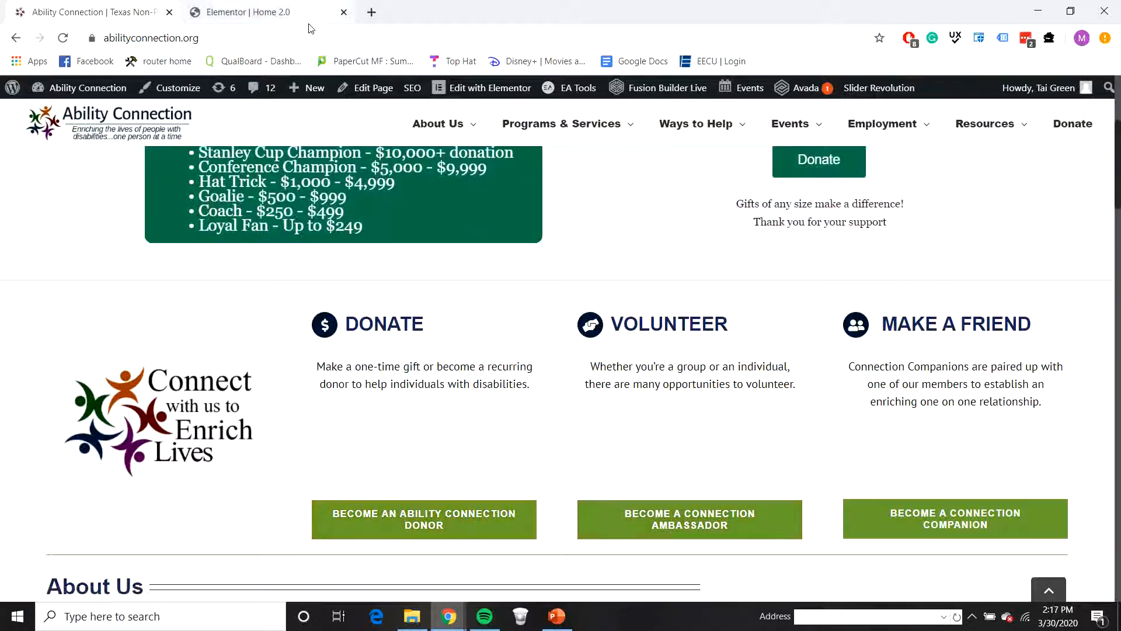
Step: Return to the Elementor editor and set the second column's heading to "Become an Ability Connection Donor"
click(245, 11)
click(467, 386)
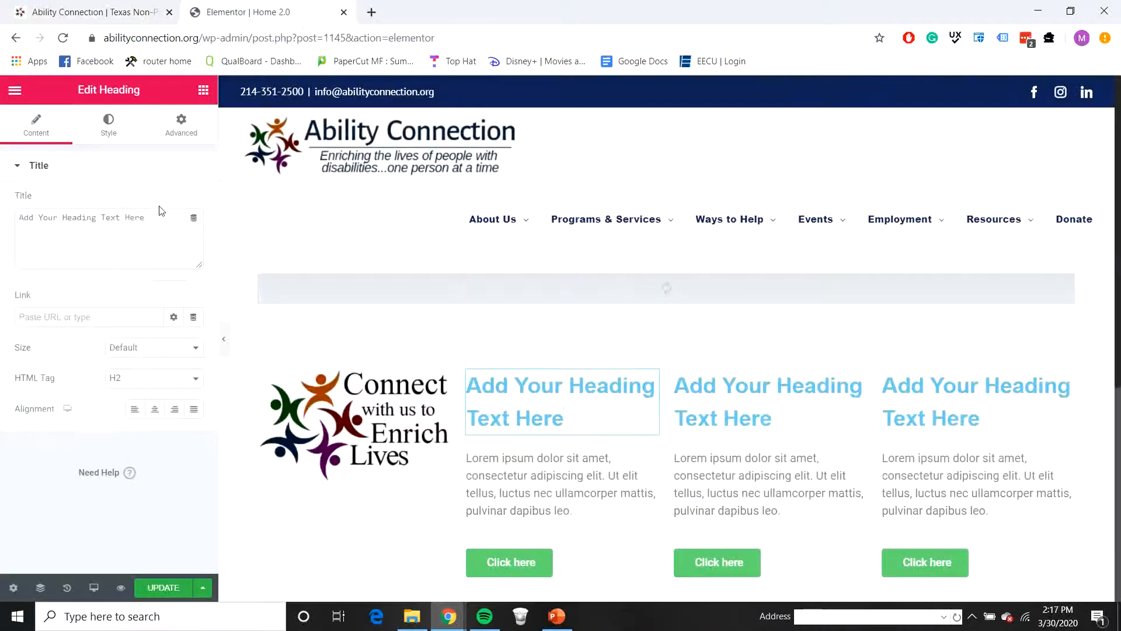
drag(163, 217, 4, 198)
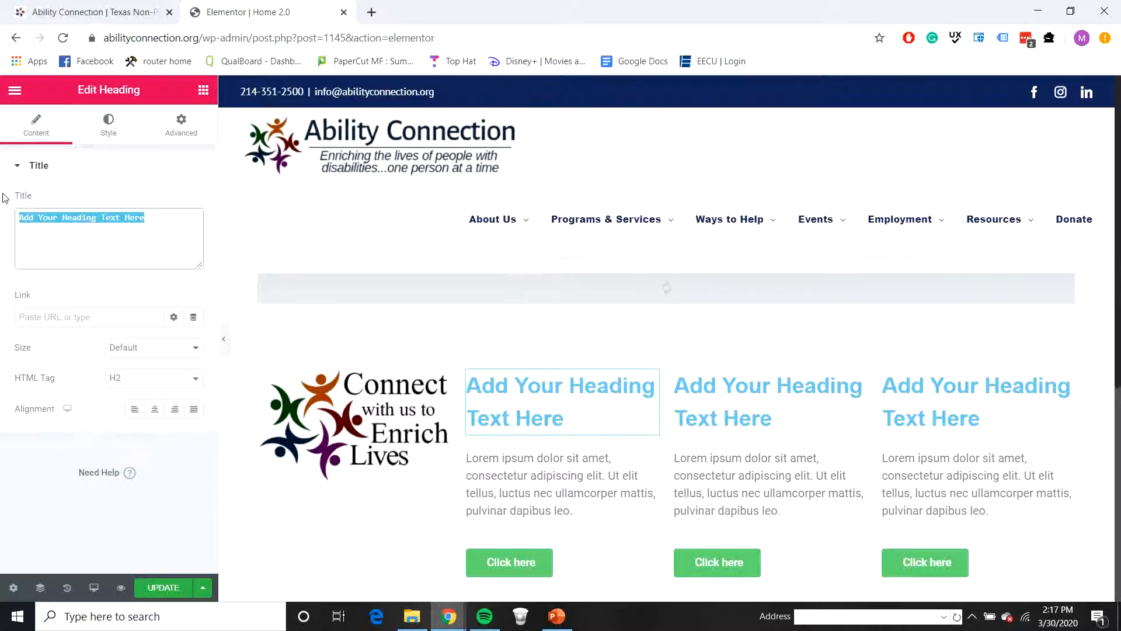
text(Becn)
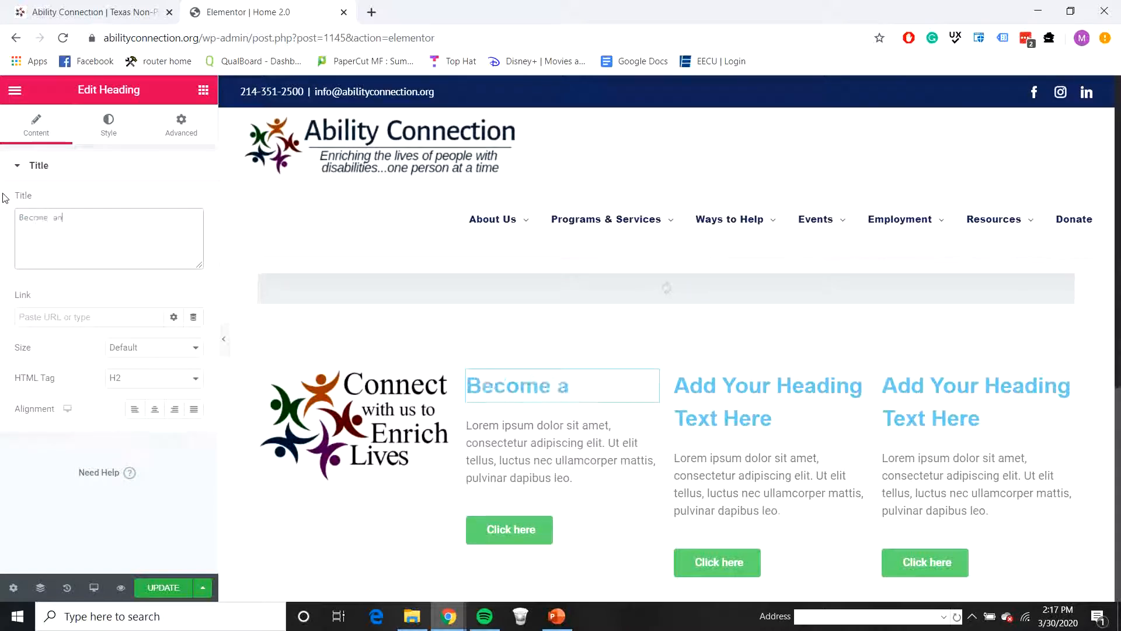
text(me an Ability )
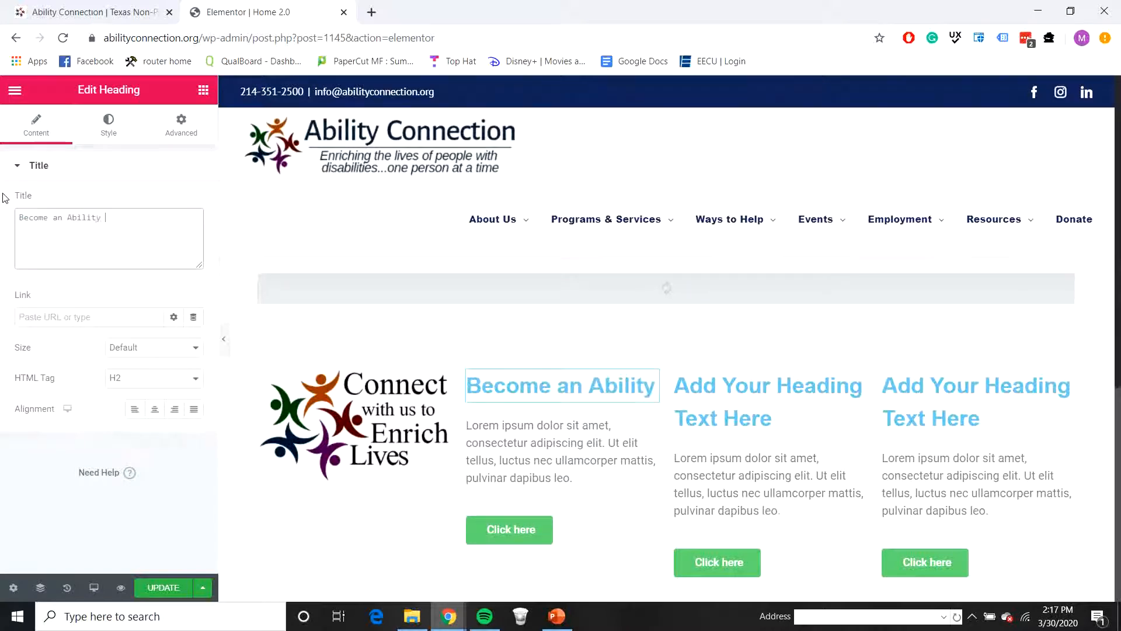
text(Connection Donor)
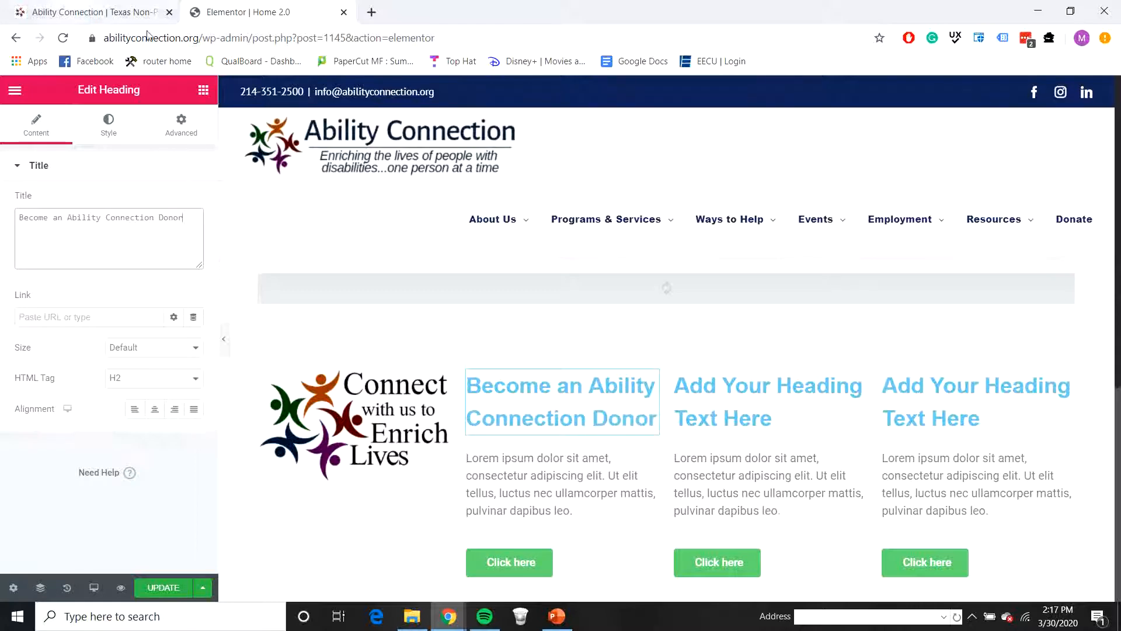
Step: Check the live homepage's button wording and set the third column's heading to "Become a Connection Ambassador"
click(25, 5)
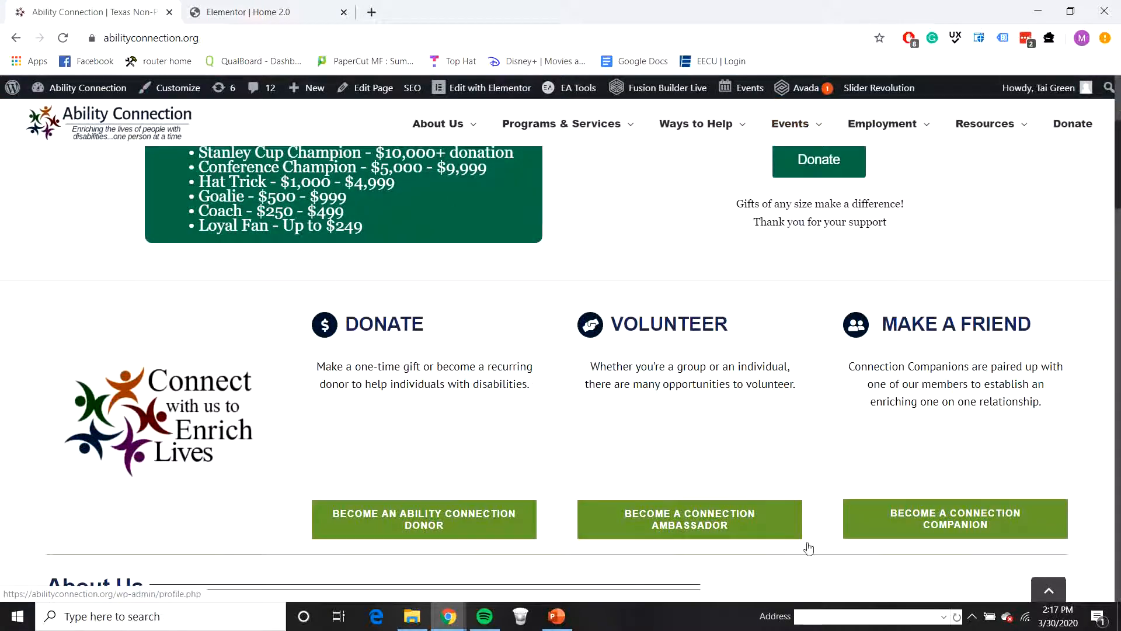
click(282, 12)
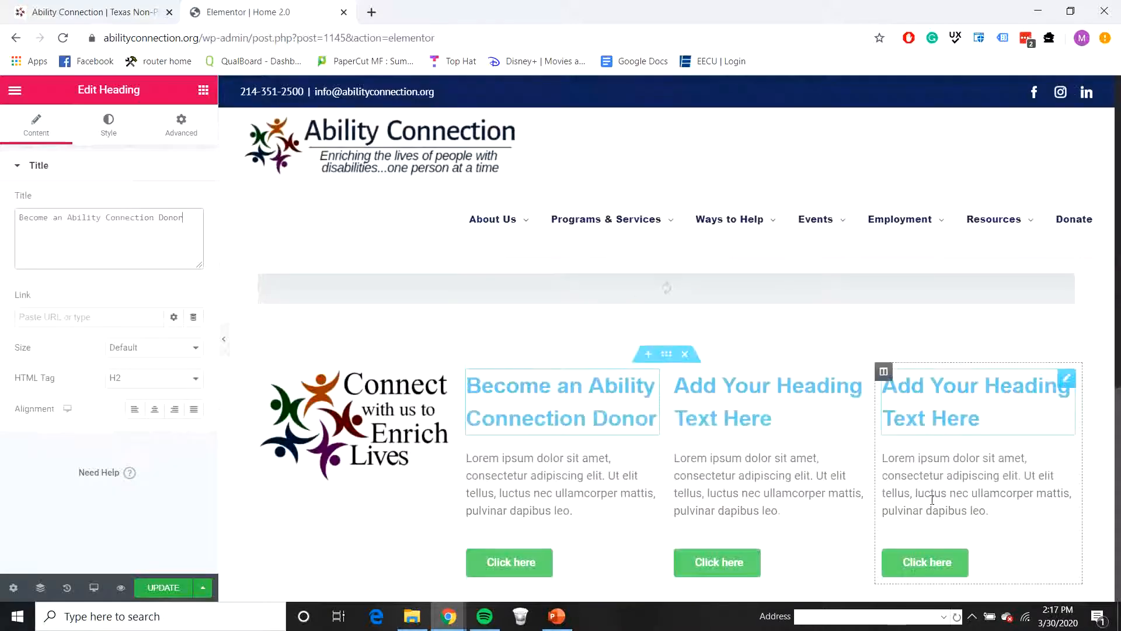
click(772, 418)
drag(179, 219, 20, 199)
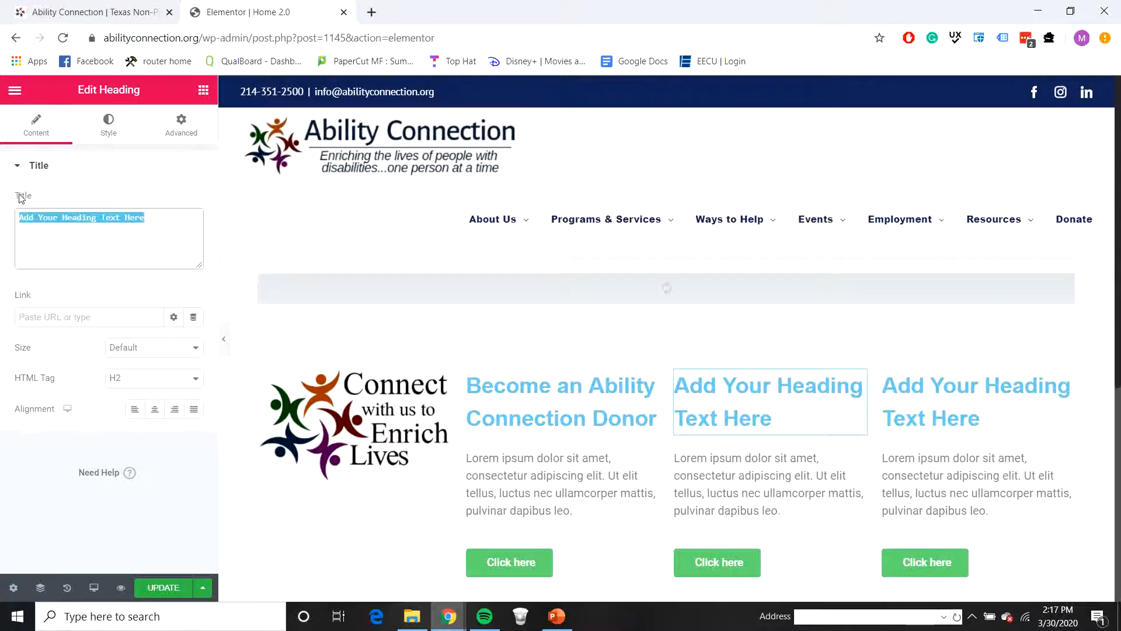
text(Become a Co)
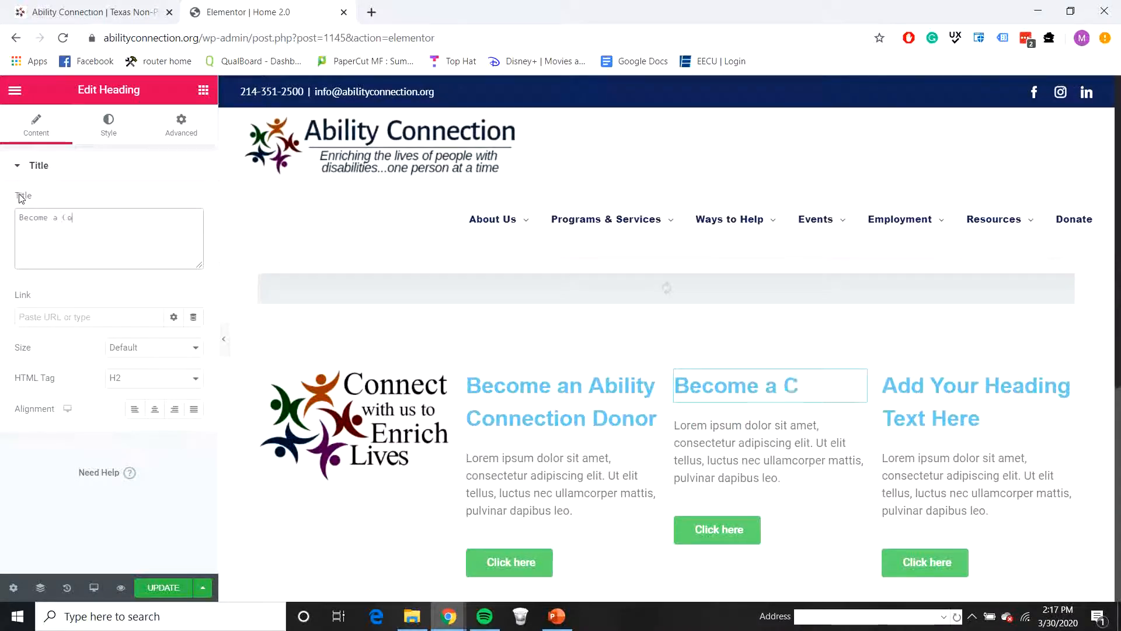
text(nnection Am)
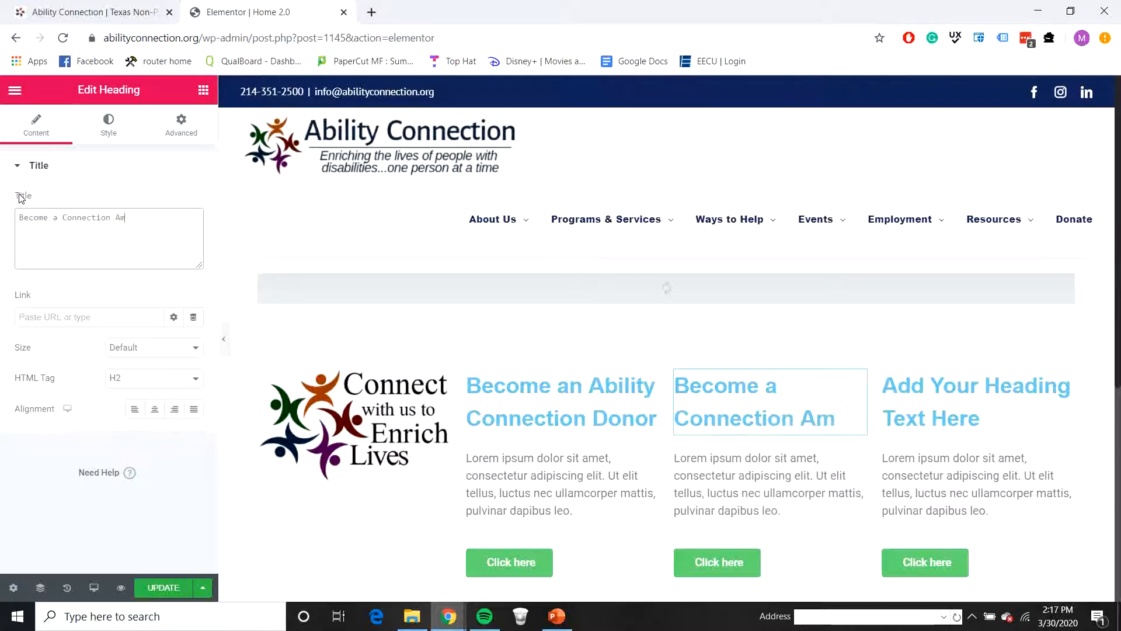
text(bass)
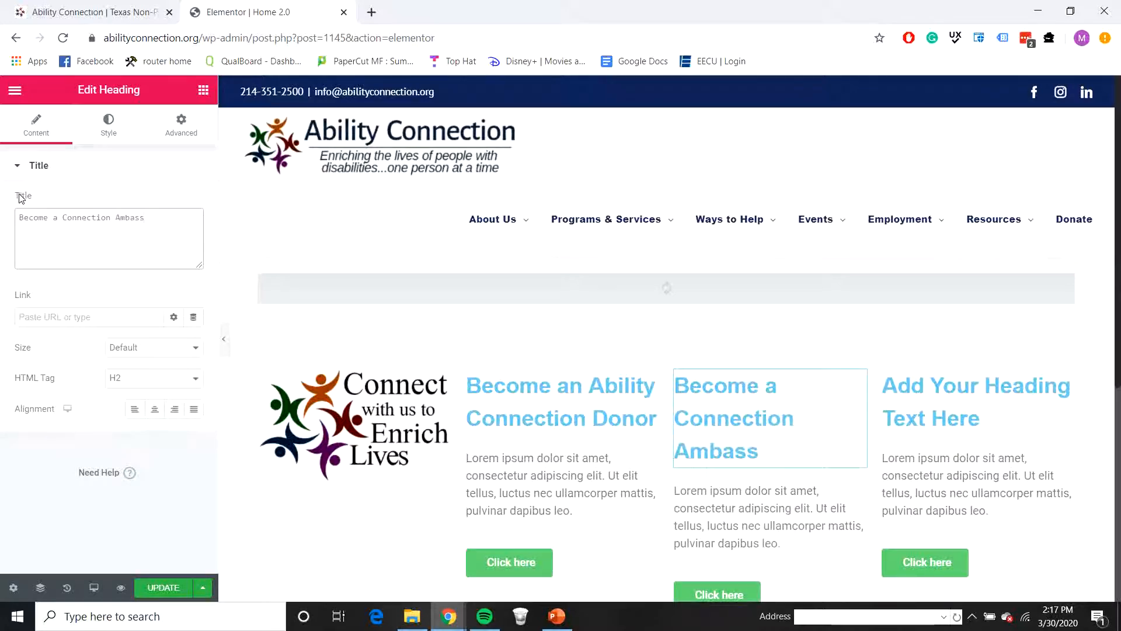
click(85, 12)
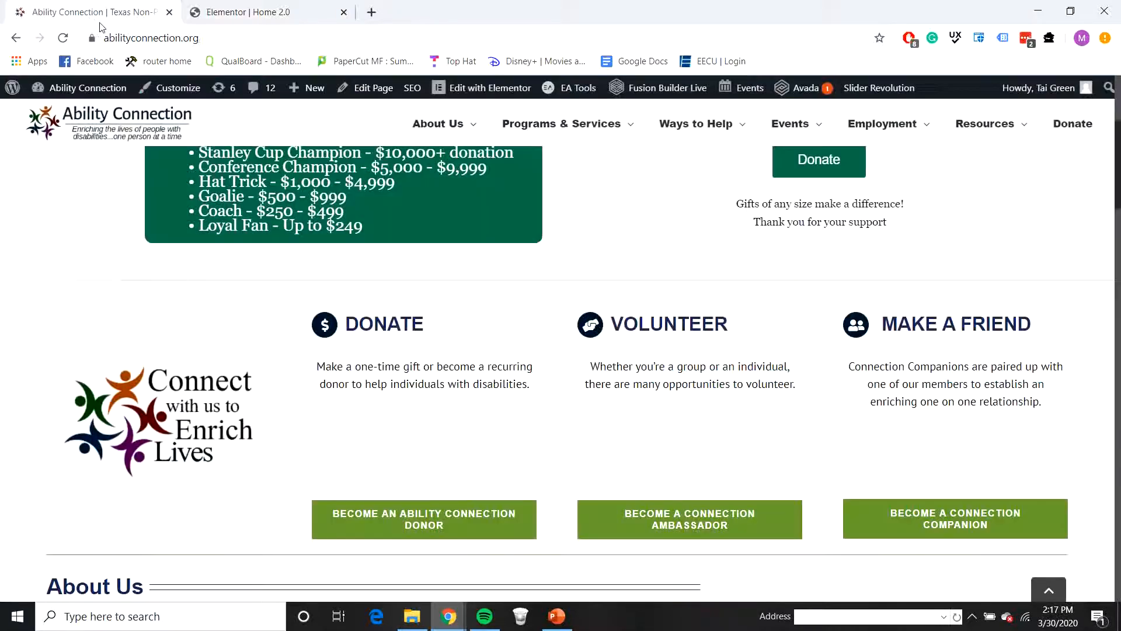
click(259, 12)
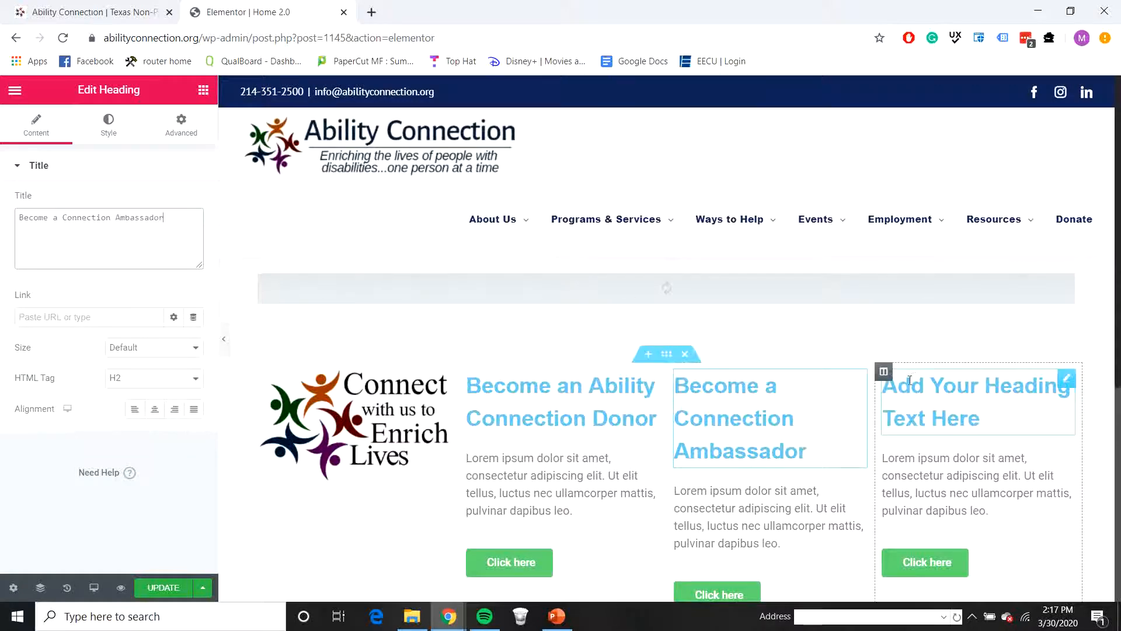
Step: Check the live homepage's wording again and set the fourth column's heading to "Become a Connection Companion"
click(108, 8)
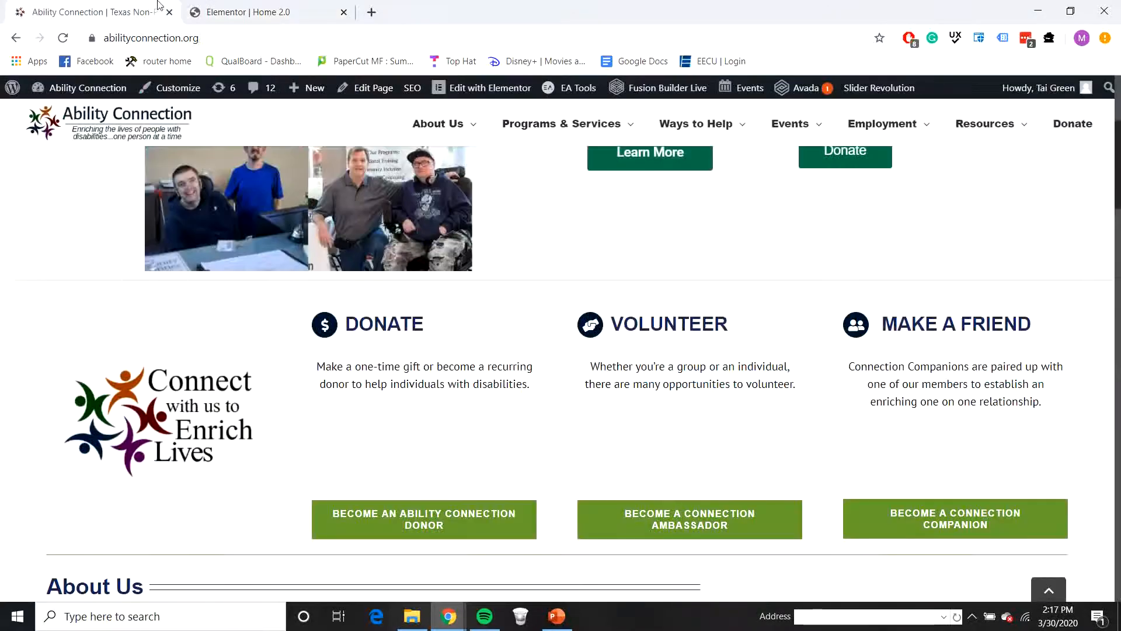
click(232, 14)
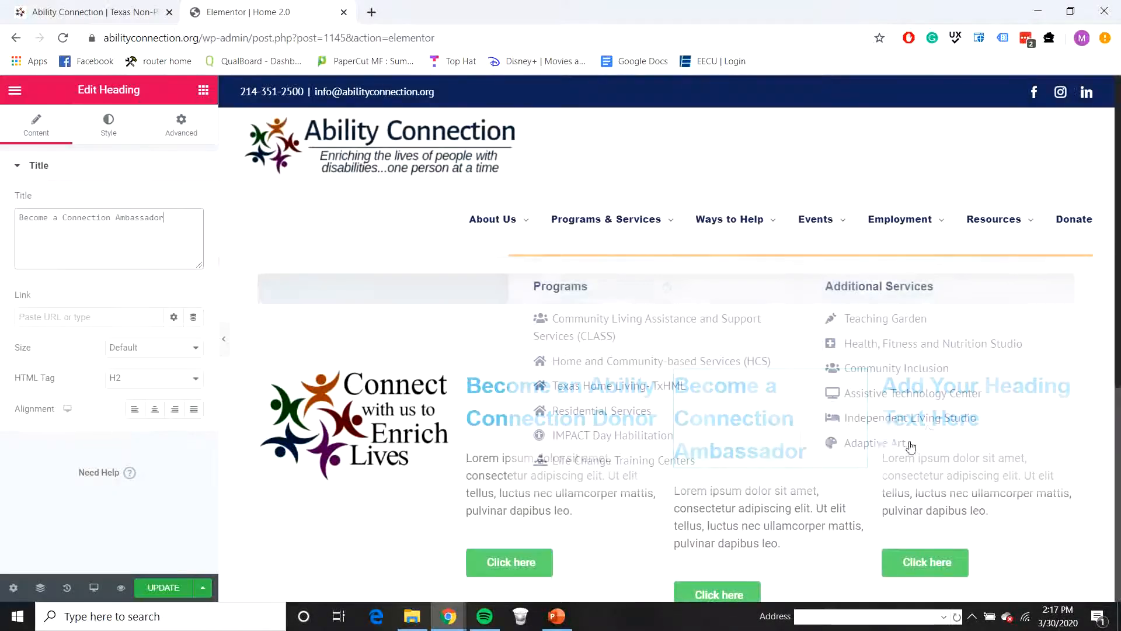
click(959, 409)
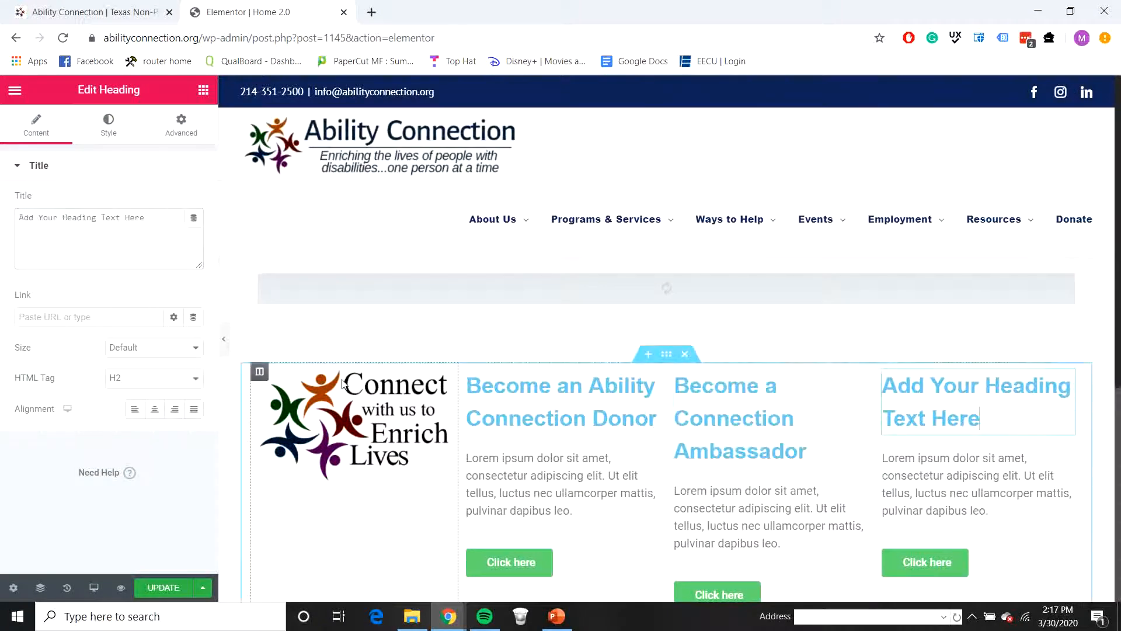
drag(146, 218, 26, 214)
key(BackSpace)
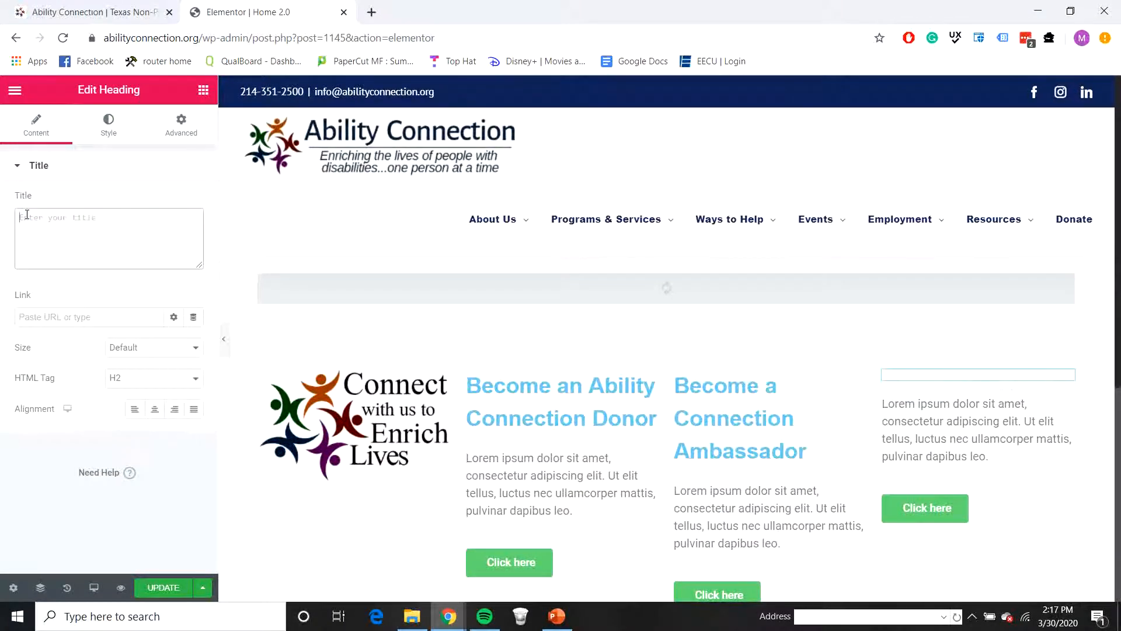
text(Become)
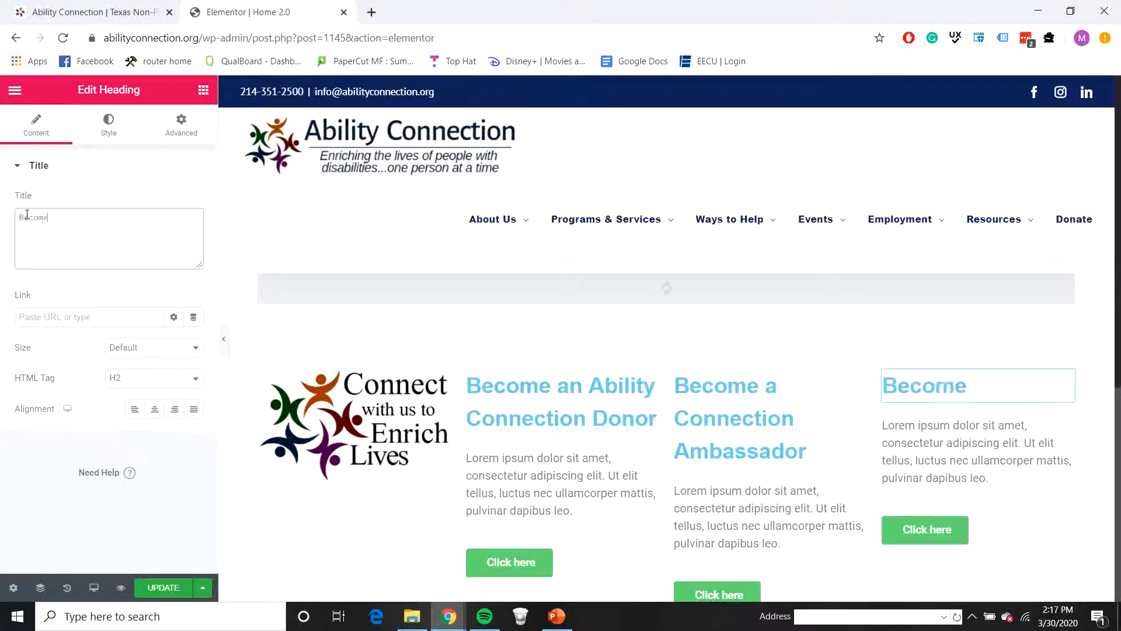
text( a Connec)
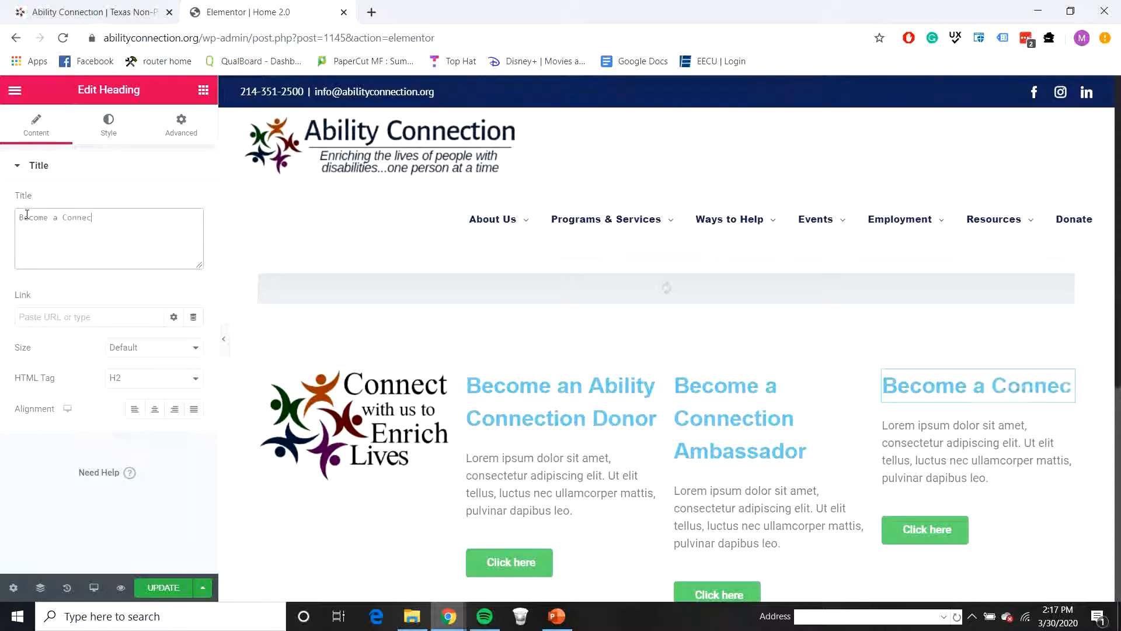
text(tion Companion)
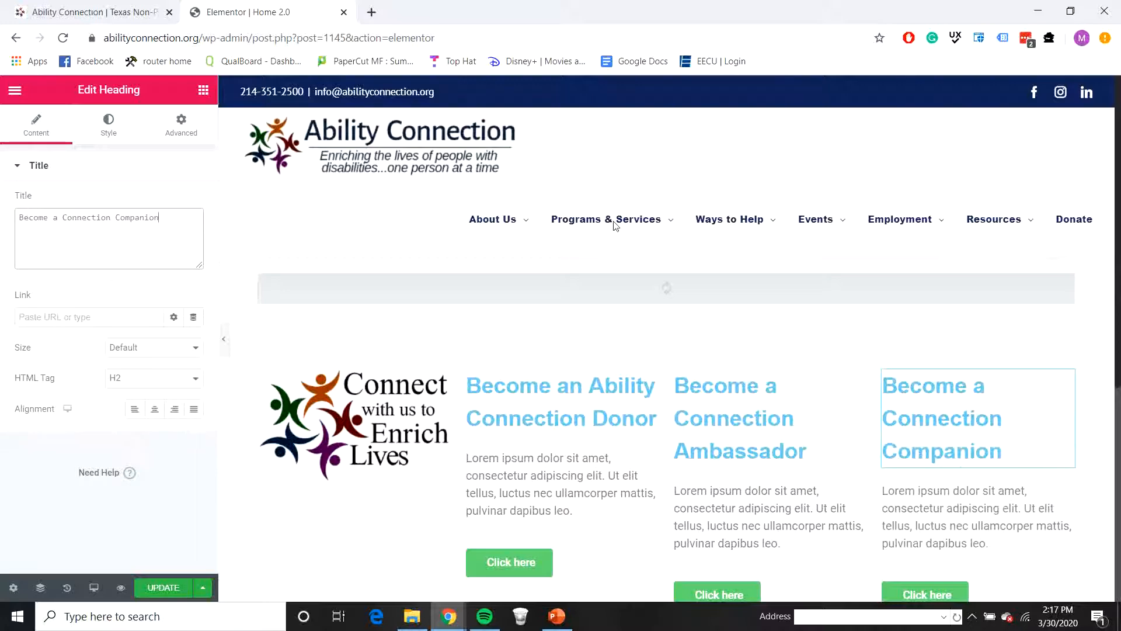
Step: Look up the Ways to Help wording and set the second column's button text to "Give Money"
scroll(592, 351, down, 3)
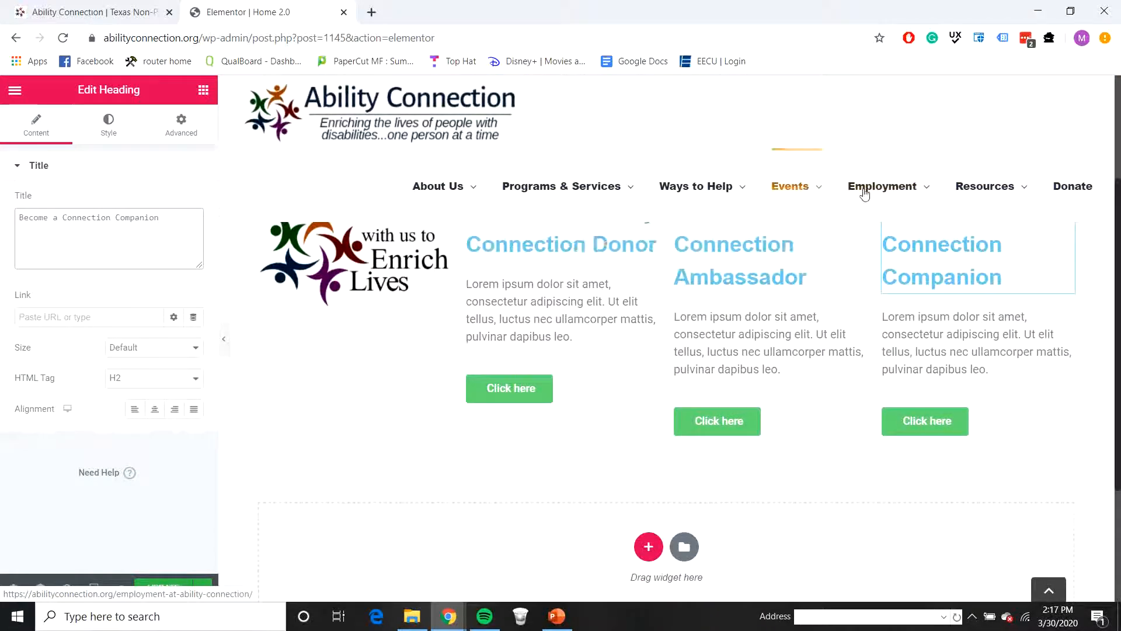
mouse_move(688, 188)
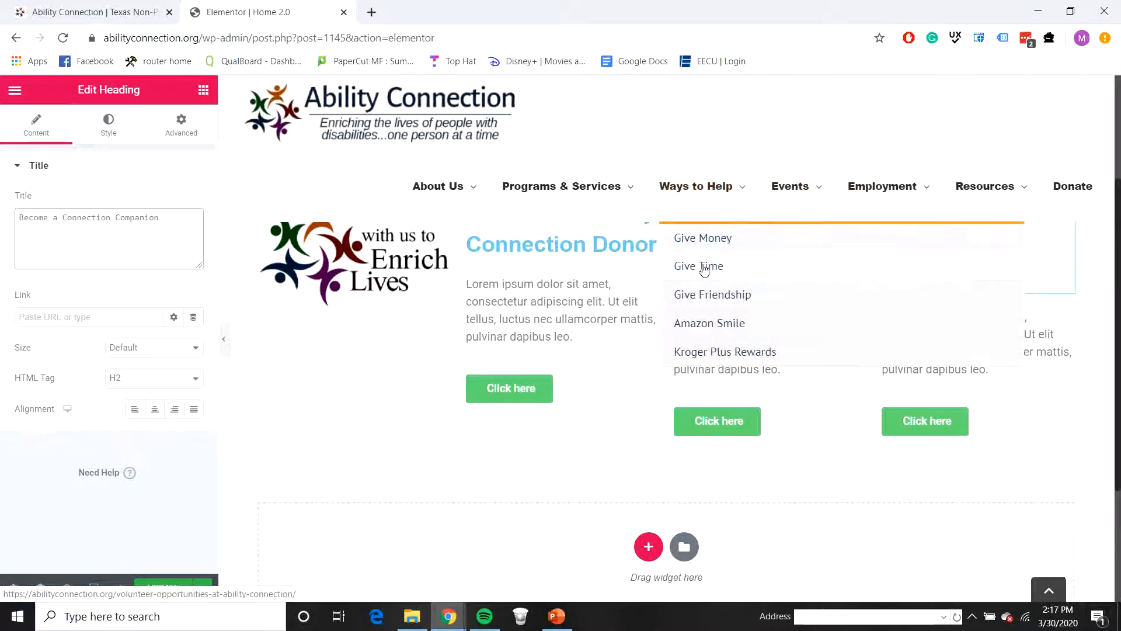
click(570, 399)
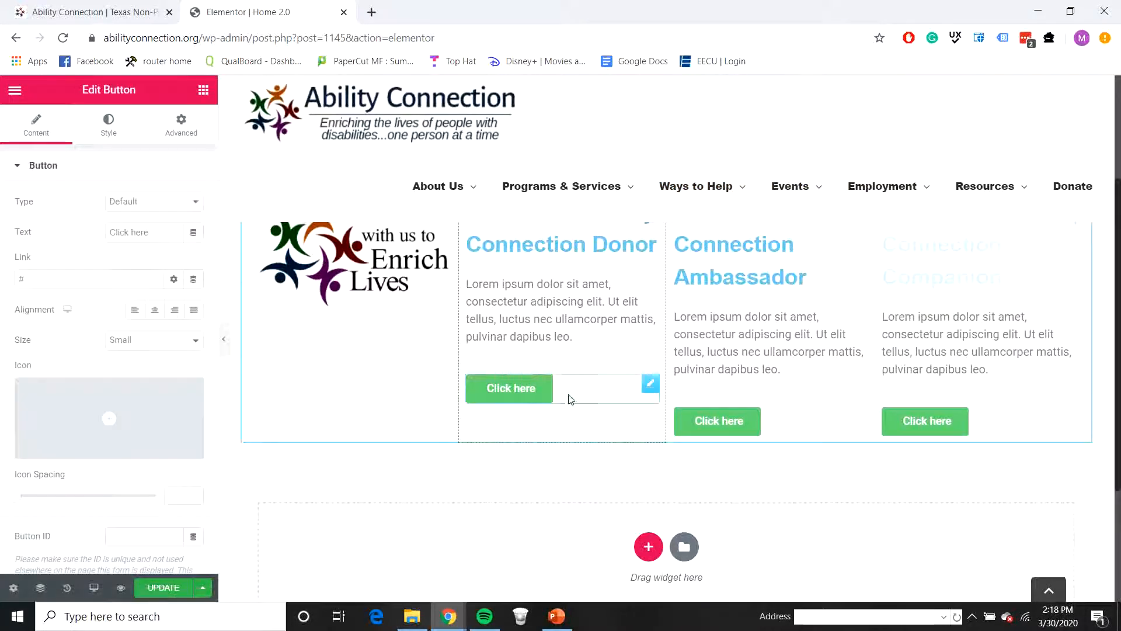
drag(147, 232, 97, 231)
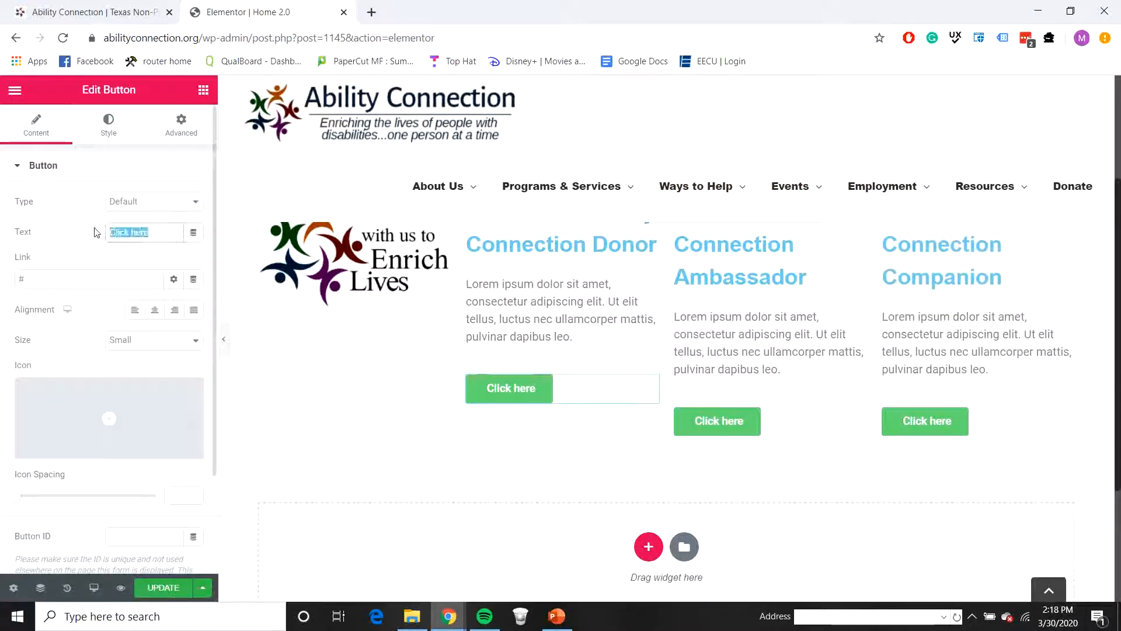
text(Give Money)
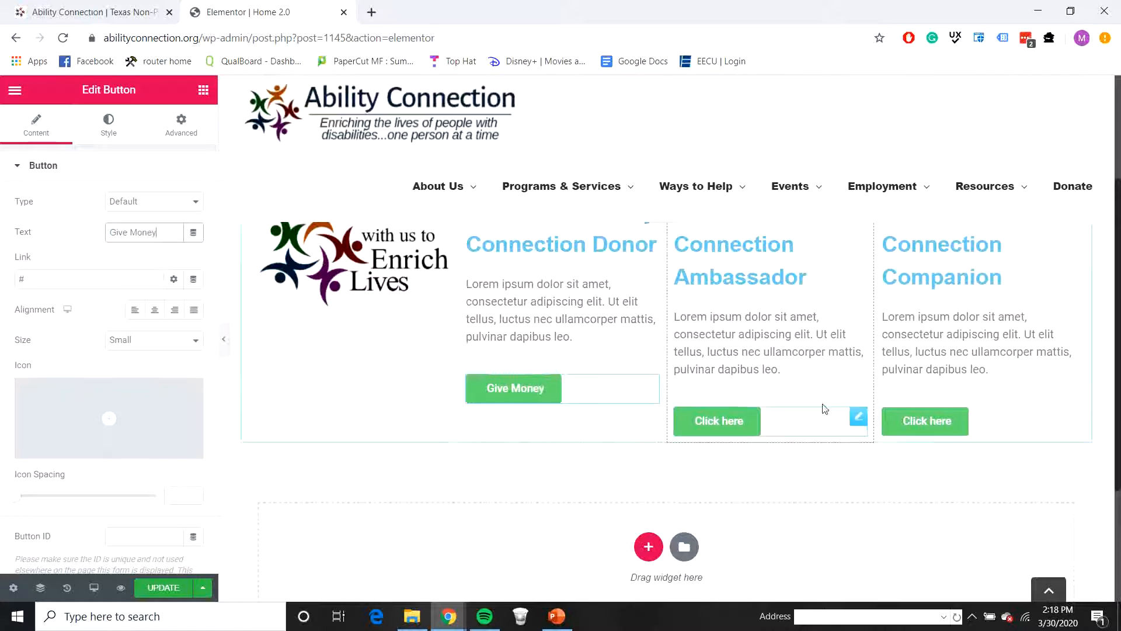
Step: Set the third column's button text to "Give Time"
click(798, 425)
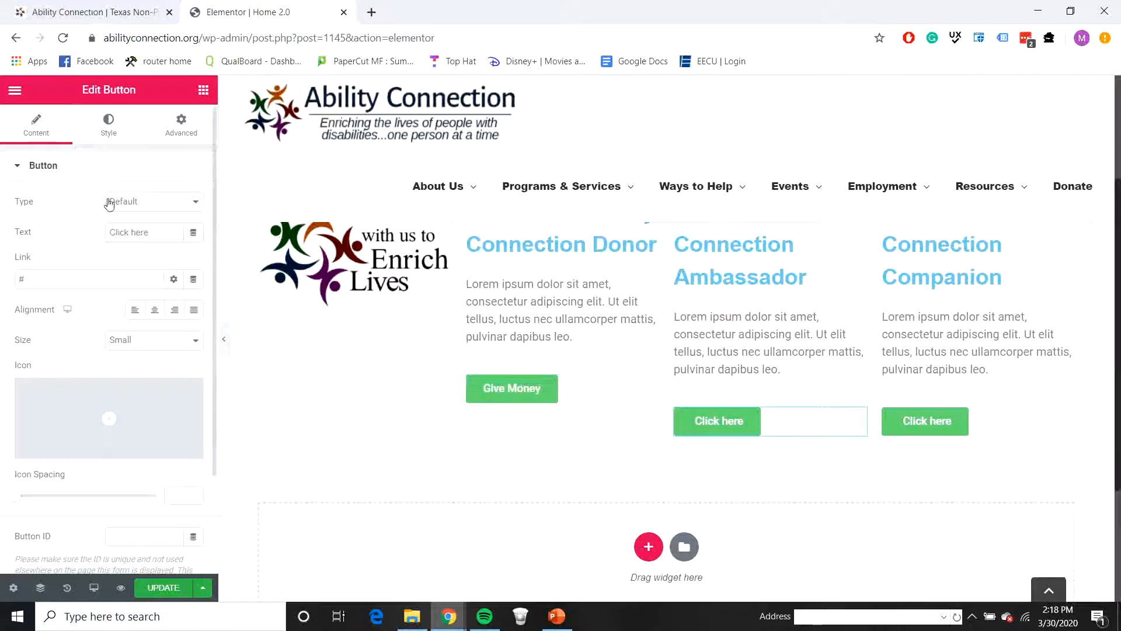
drag(162, 225, 86, 234)
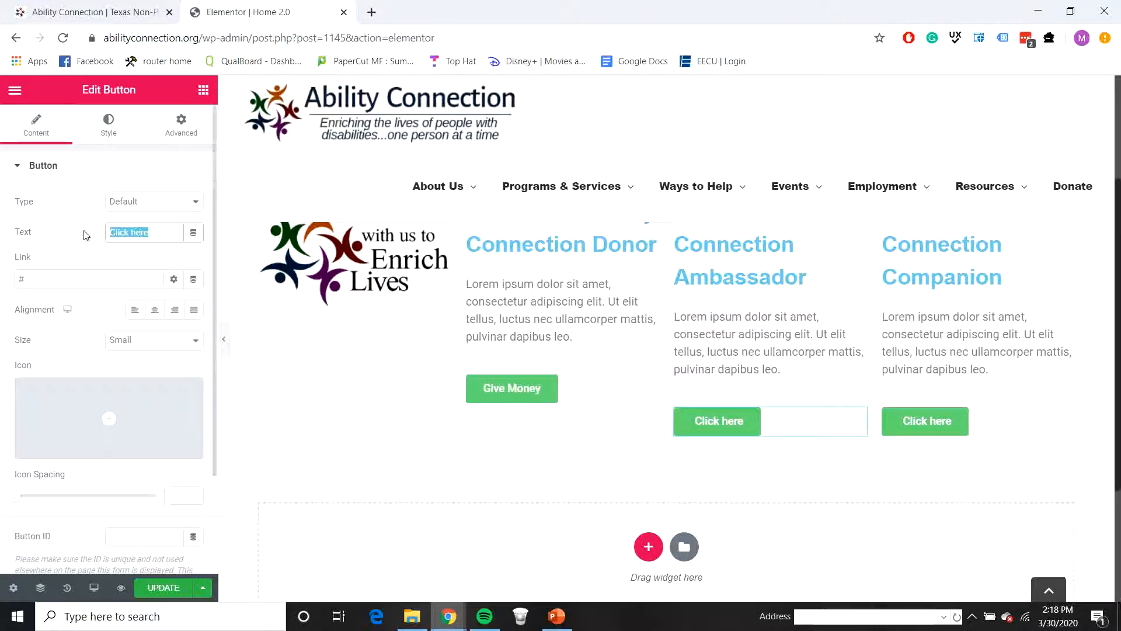
text(Give T)
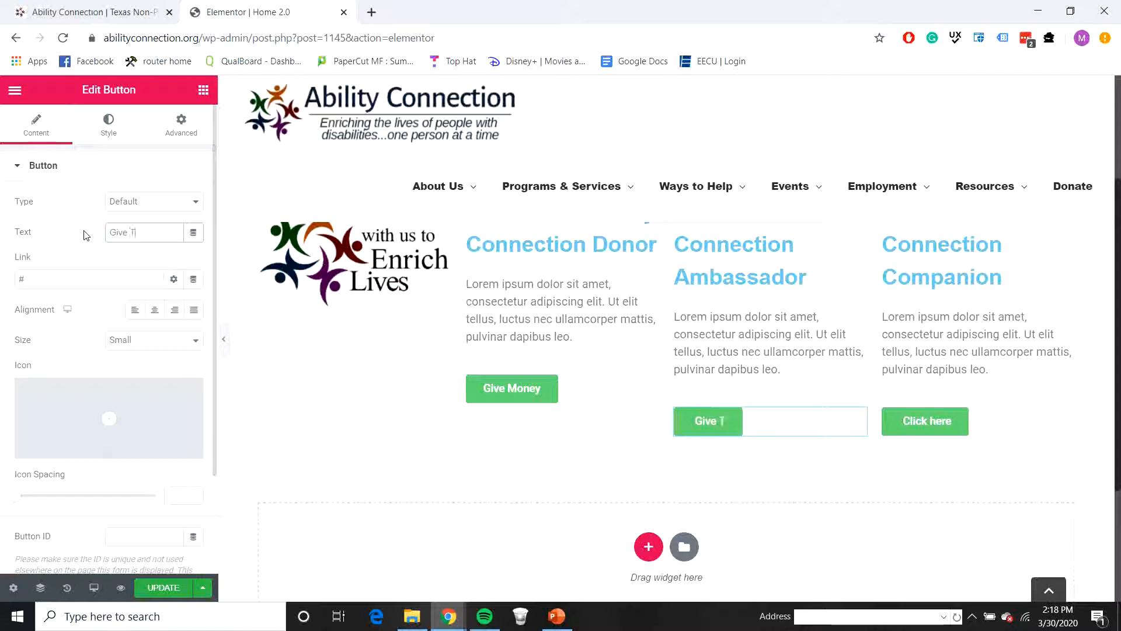
text(ime)
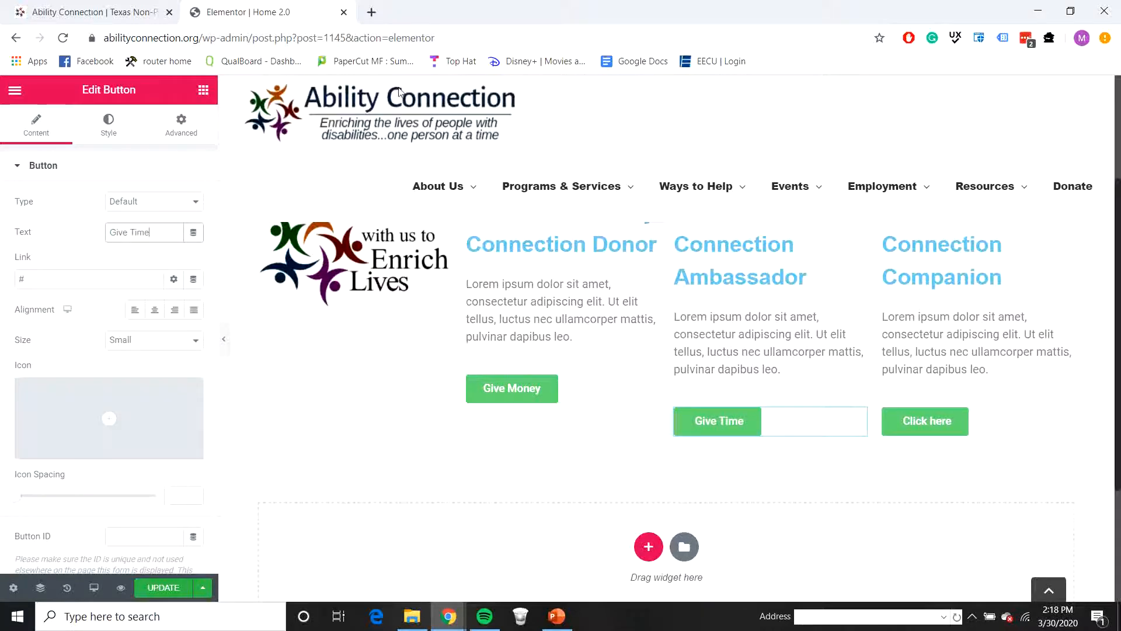
Step: Set the fourth column's button text to "Give Friendship", matching the wording of the Ways to Help entries
mouse_move(703, 217)
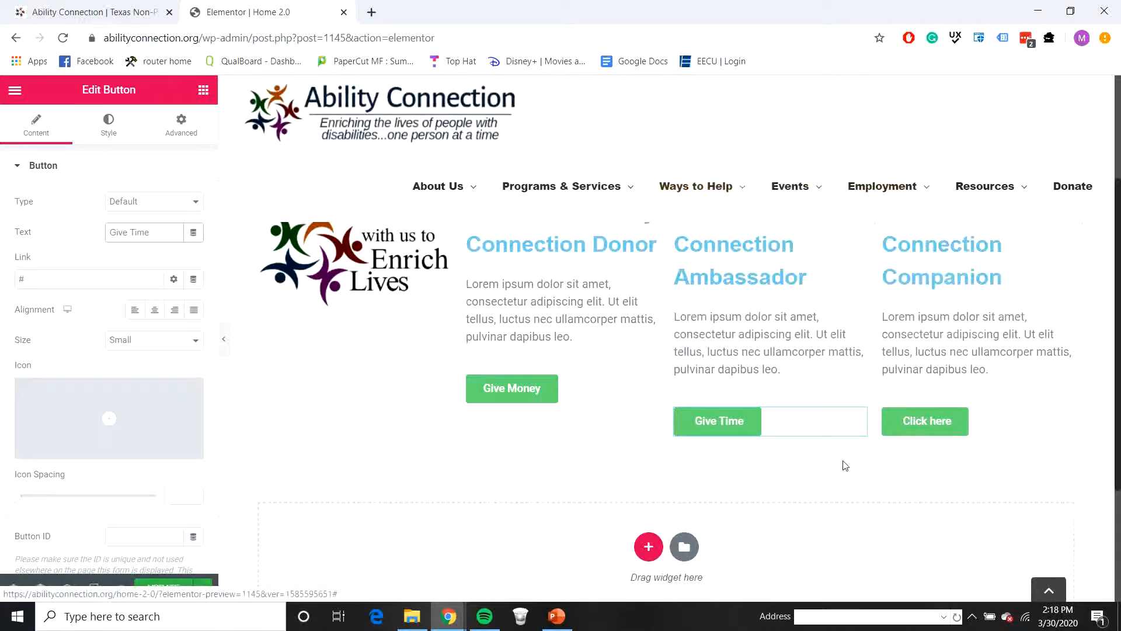
click(934, 420)
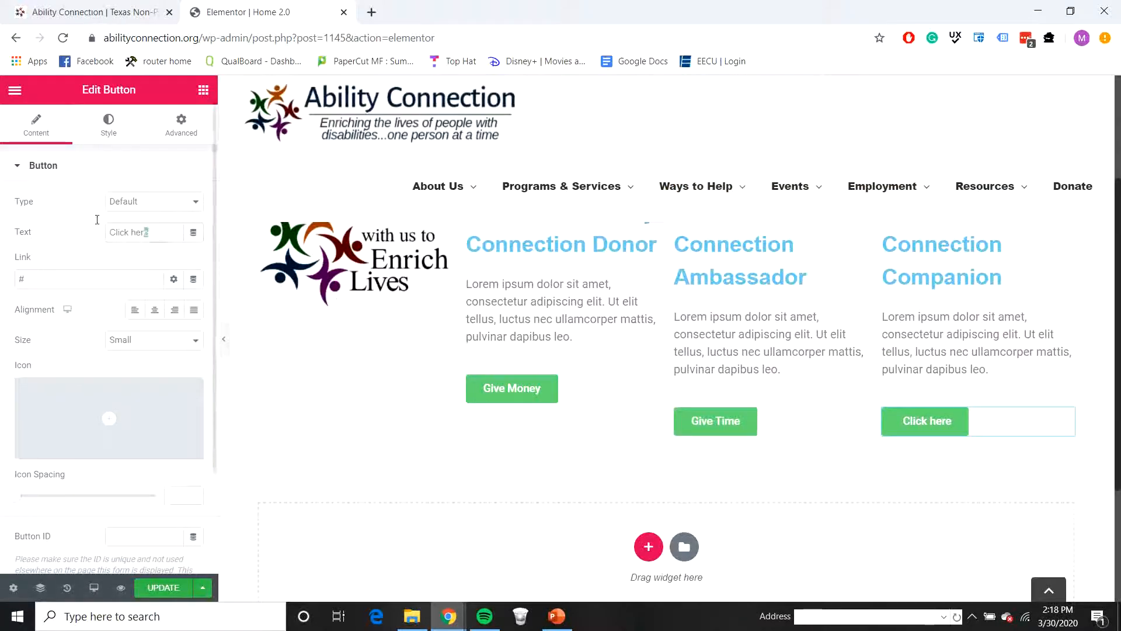
drag(147, 232, 105, 206)
text(Give)
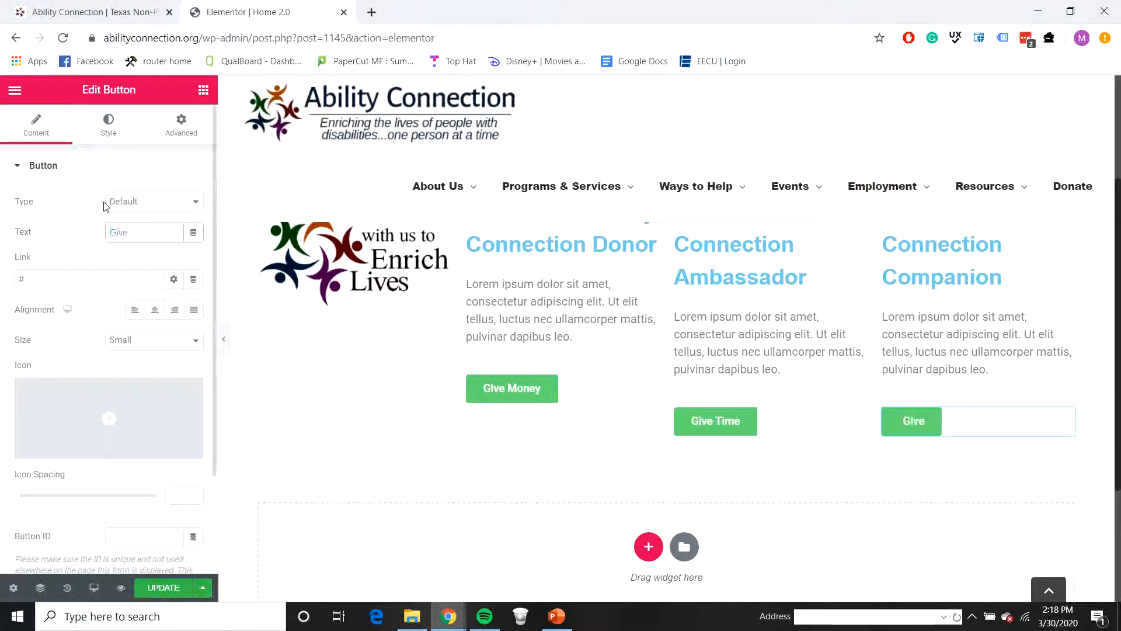
text( Friendshi)
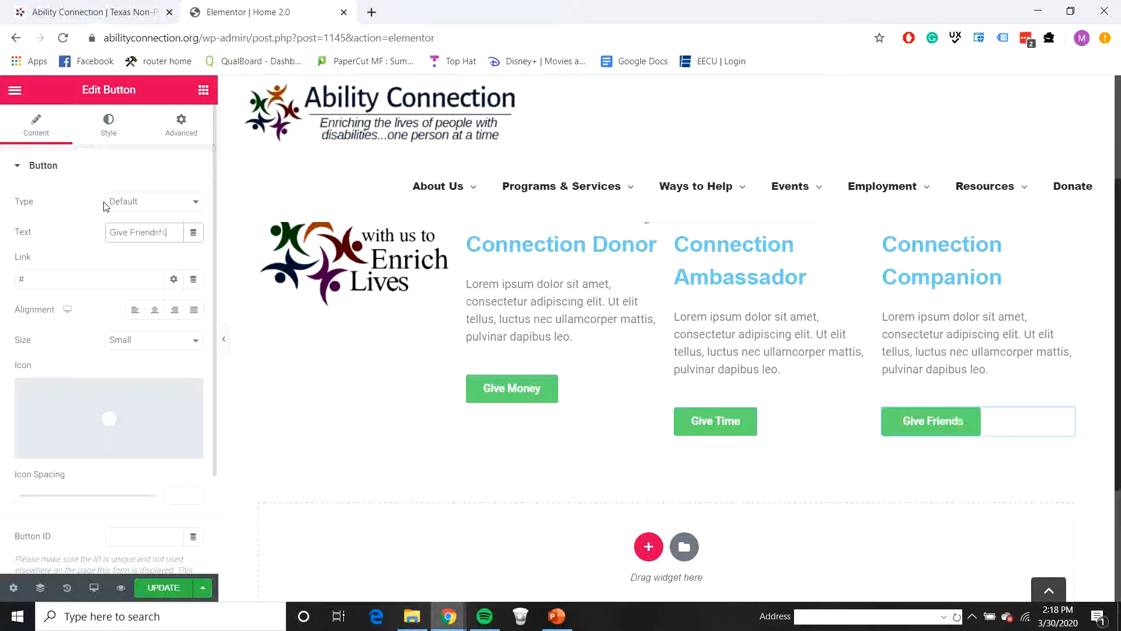
text(p)
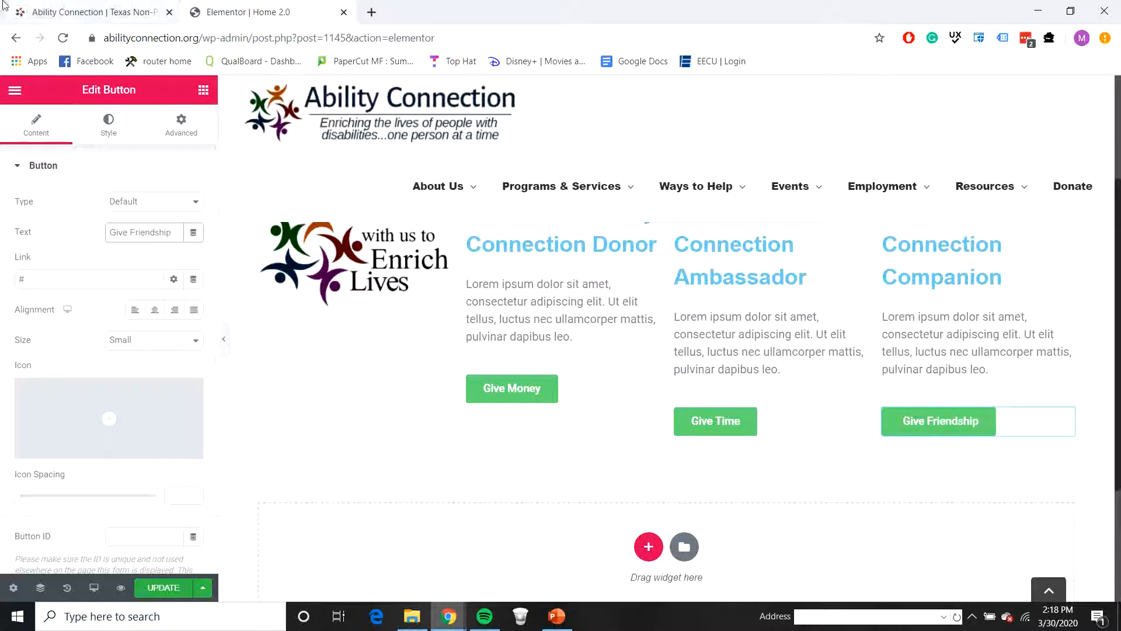
Step: Replace the second column's placeholder description with the live homepage's Donate text, "Make a one-time gift or become a recurring donor to help individuals with disabilities."
click(61, 7)
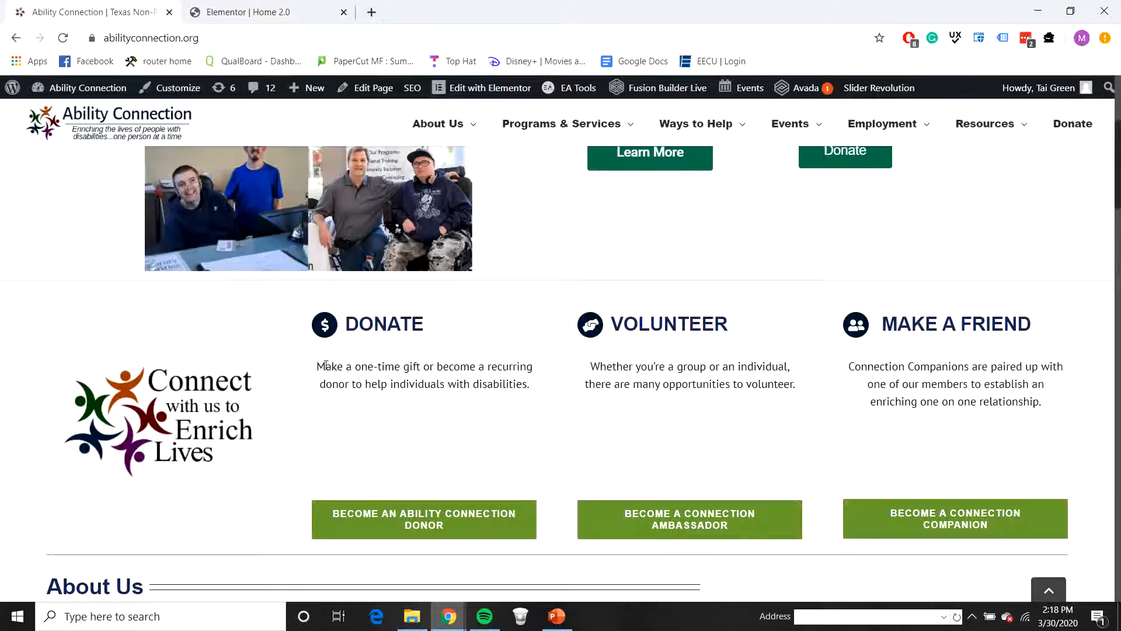
drag(320, 366, 528, 385)
key(ctrl+c)
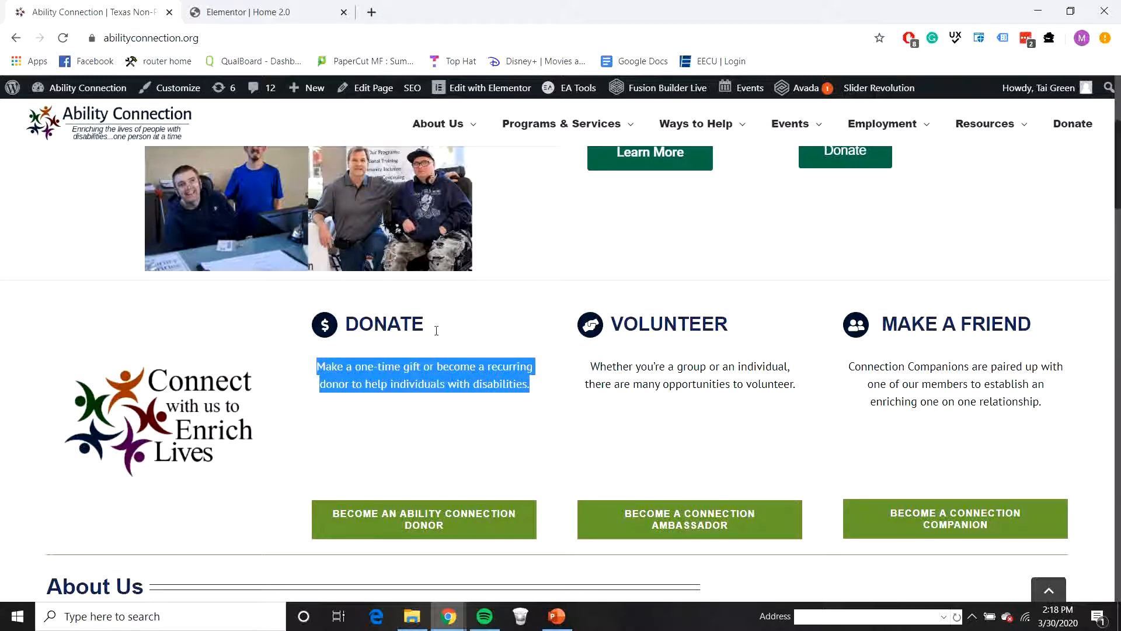
click(222, 17)
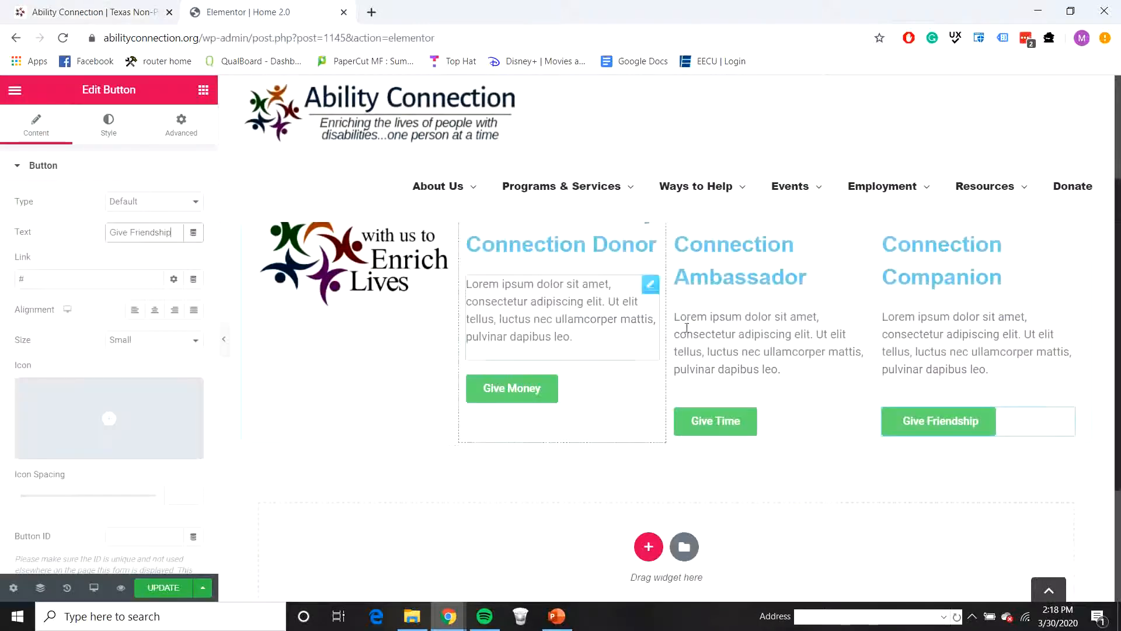
click(635, 306)
drag(165, 378, 7, 299)
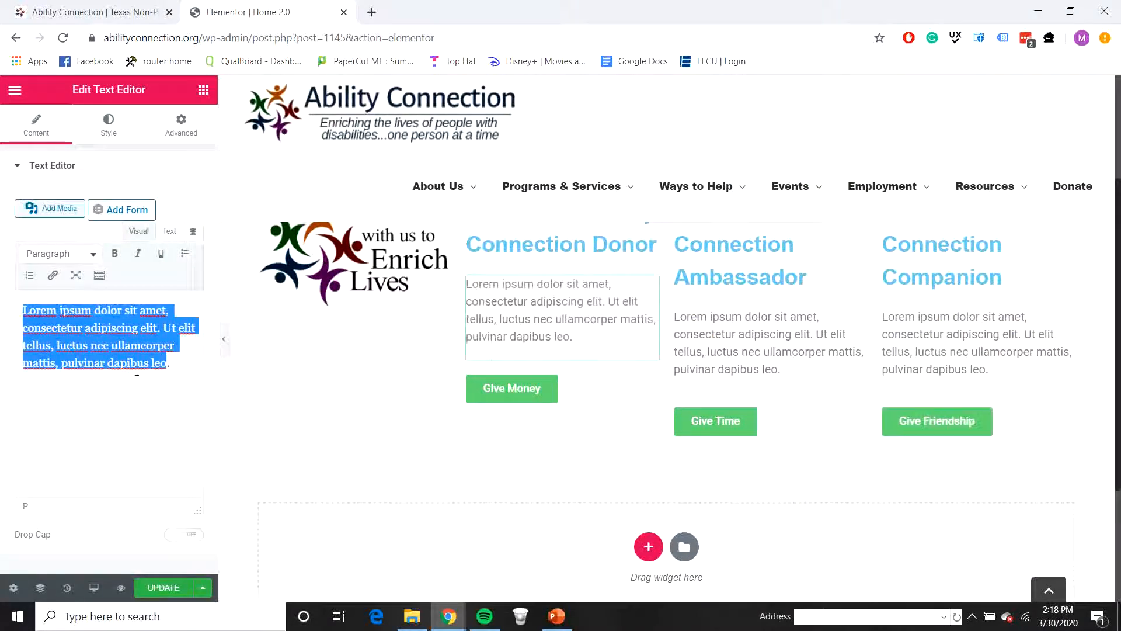
key(BackSpace)
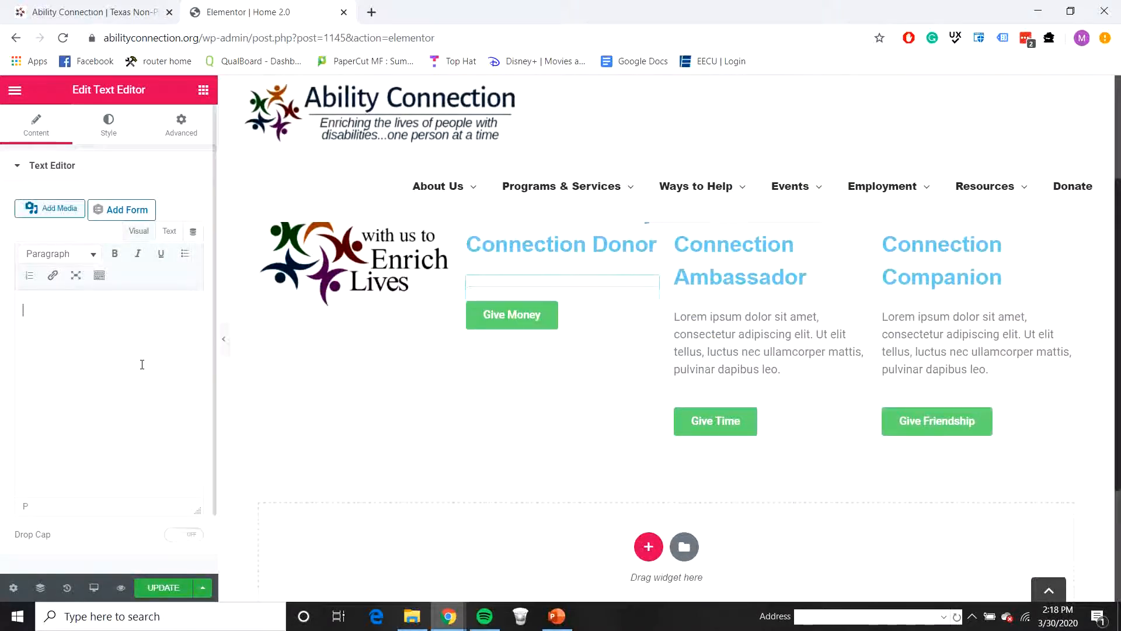
key(ctrl+v)
Step: Replace the third column's placeholder description with the live homepage's Volunteer text, "Whether you're a group or an individual, there are many opportunities to volunteer."
click(102, 10)
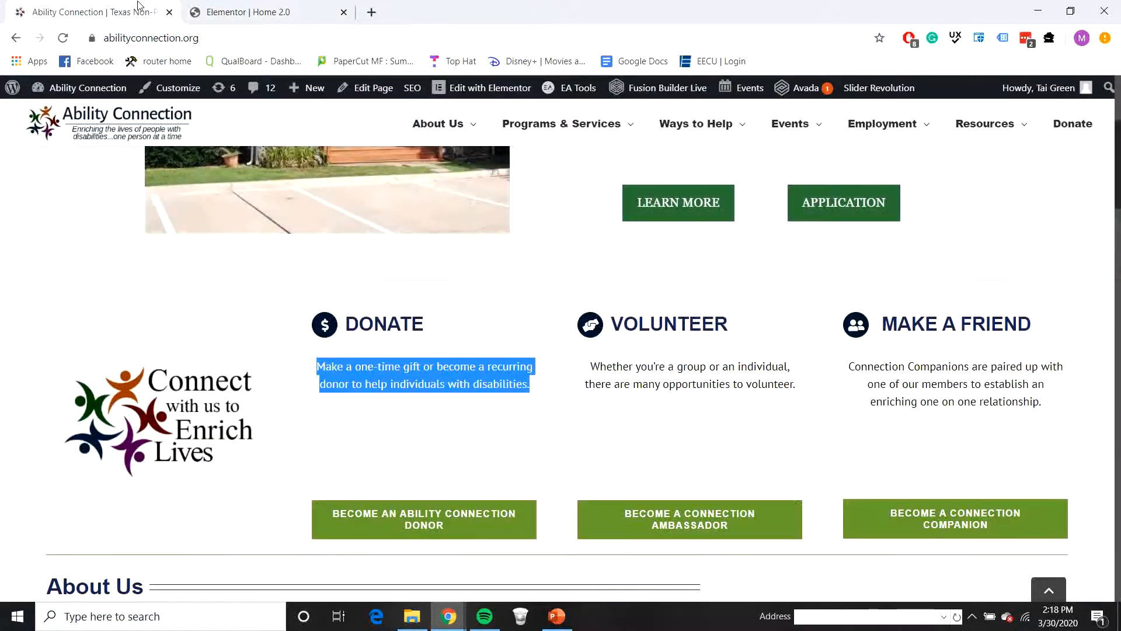
drag(586, 373, 800, 393)
key(ctrl+c)
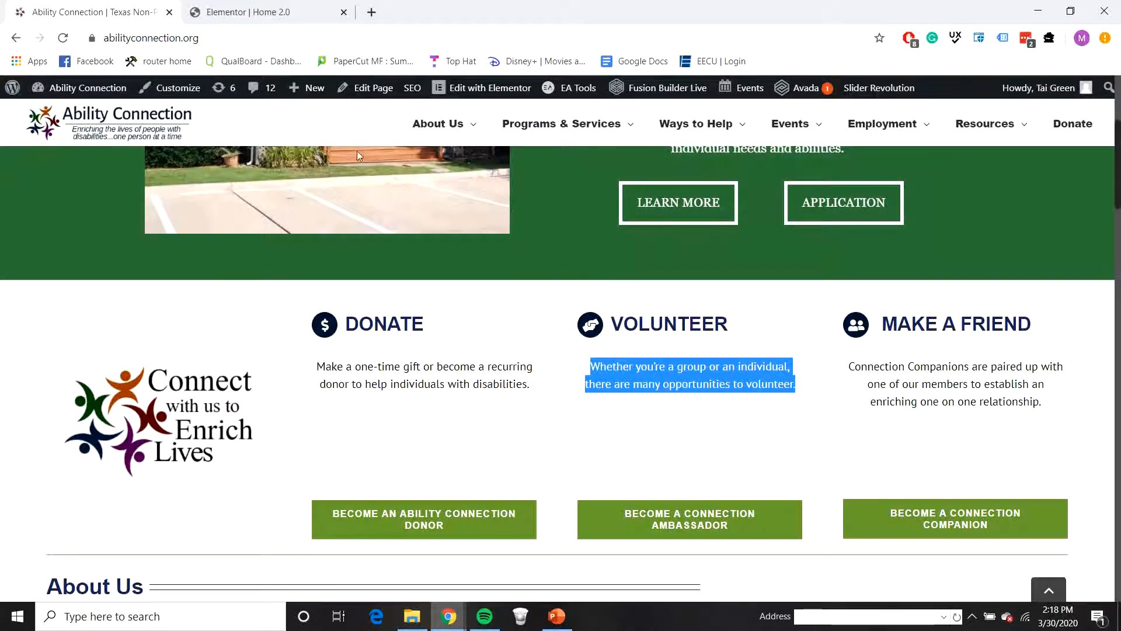
click(244, 13)
click(760, 352)
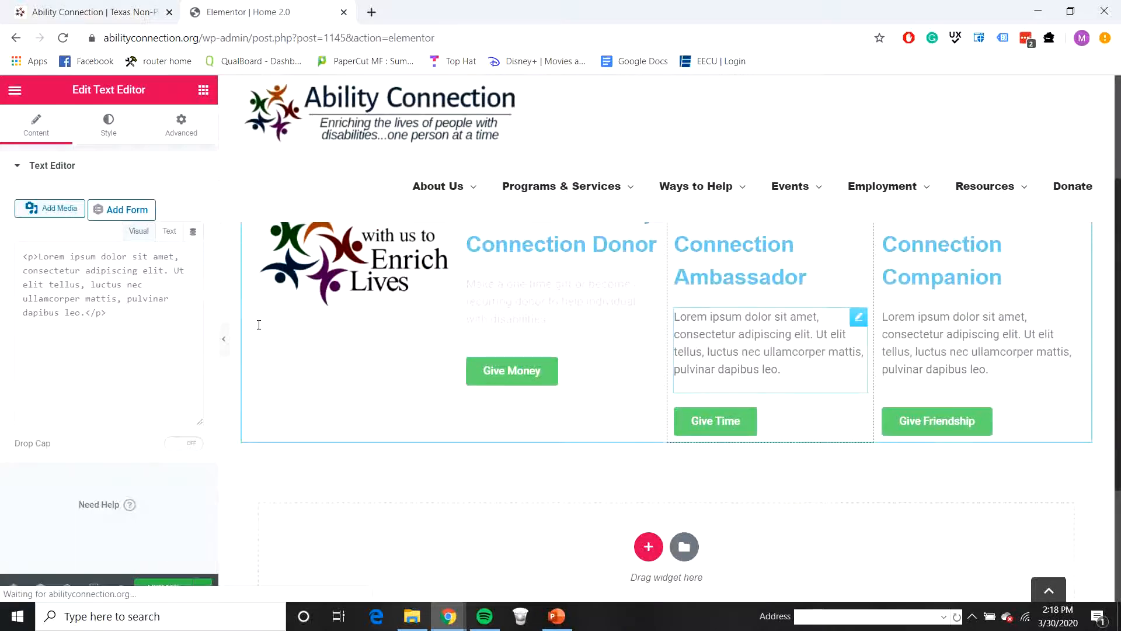
key(ctrl+a)
key(ctrl+v)
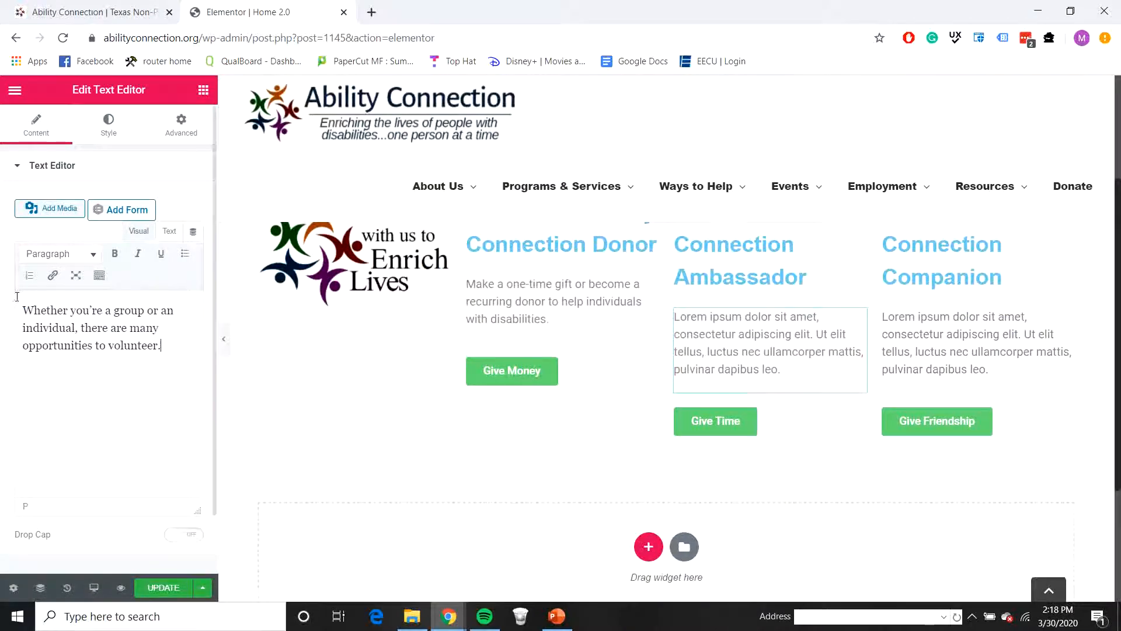
Step: Replace the fourth column's placeholder description with the Make a Friend text about Connection Companions, copied from the live homepage
click(117, 13)
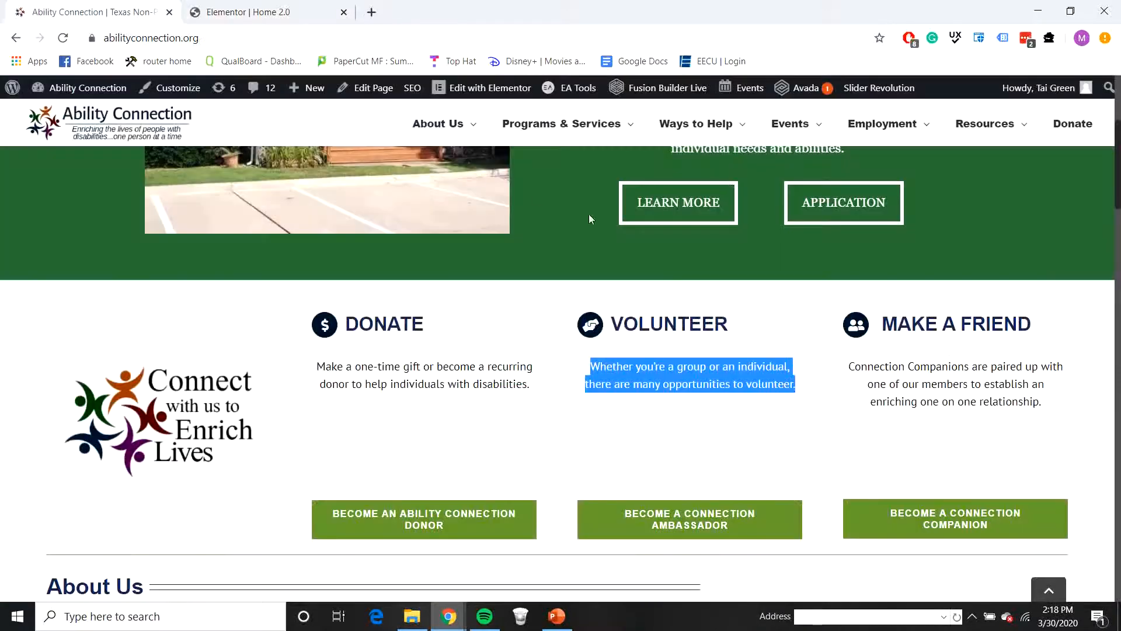
click(919, 425)
drag(1056, 414, 849, 355)
key(ctrl+c)
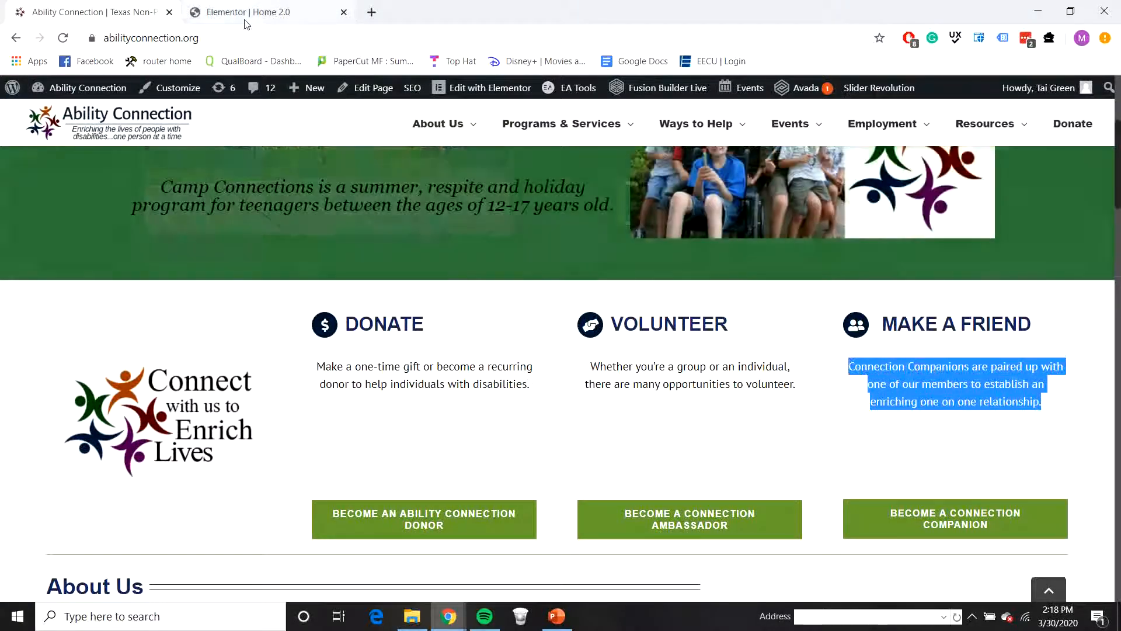
key(ctrl+Tab)
click(971, 354)
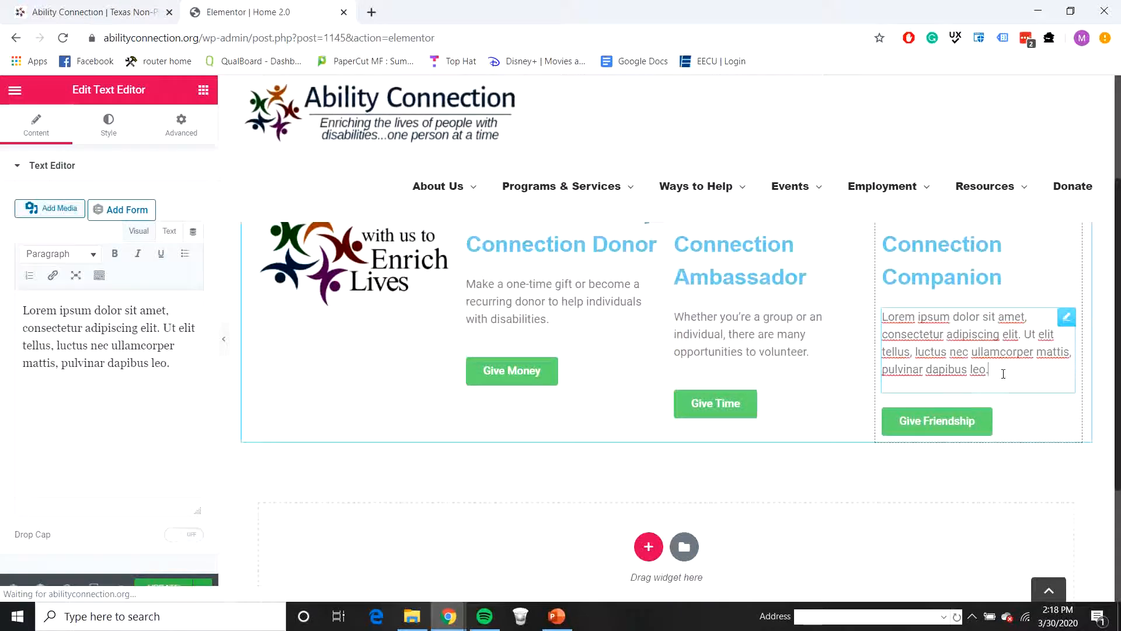
drag(172, 364, 7, 297)
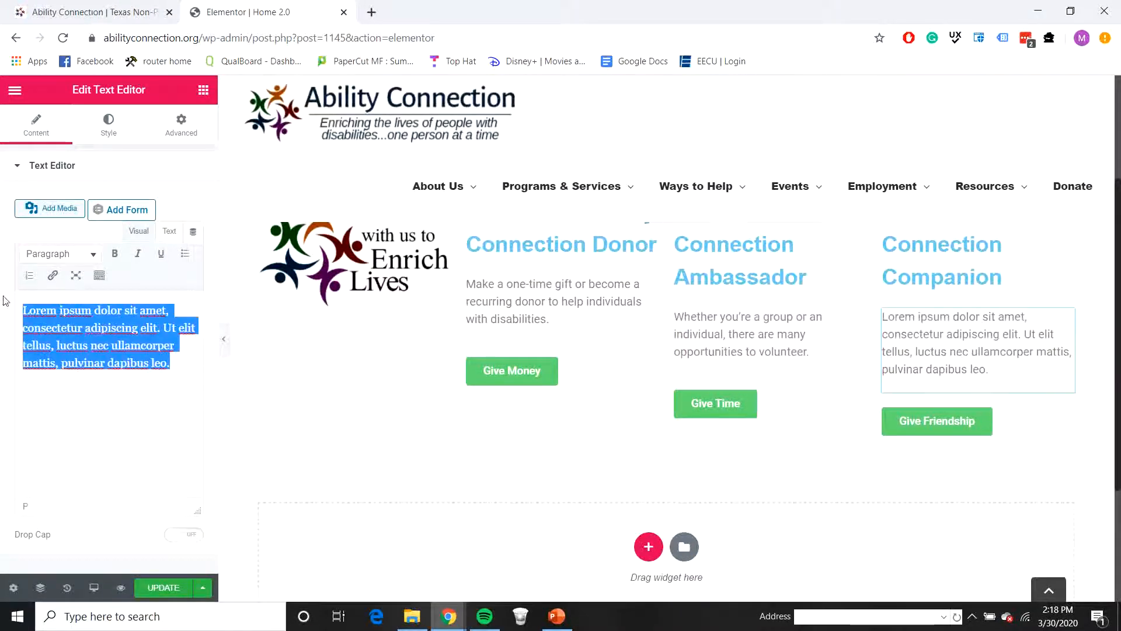
key(ctrl+v)
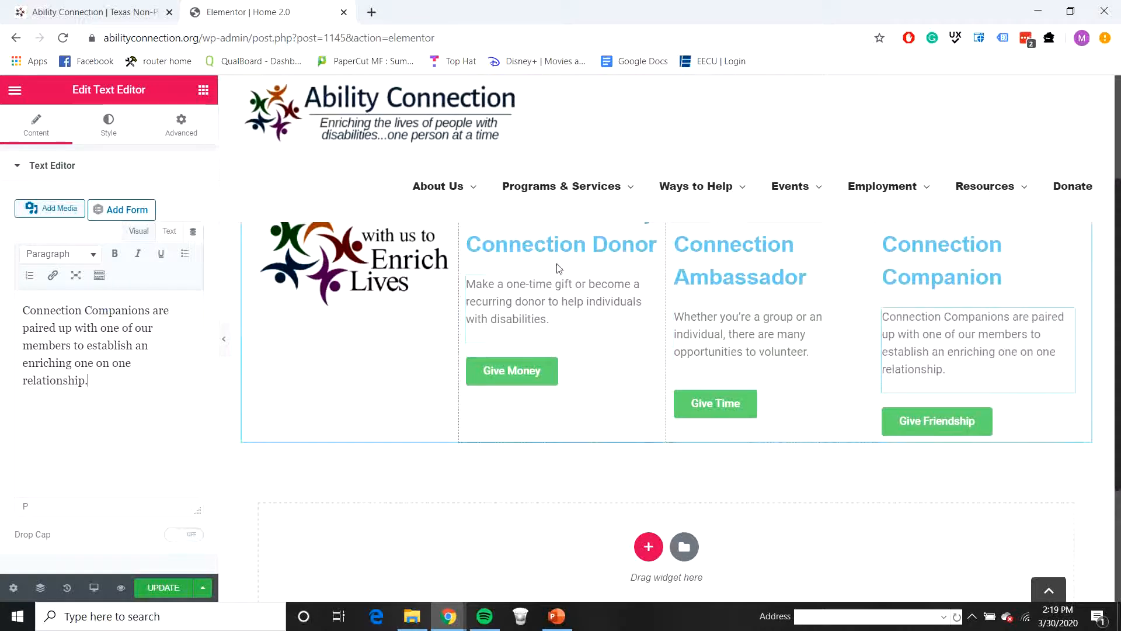
Step: Compare with the live homepage, centre the "Become an Ability Connection Donor" heading and set its text color to 073763
scroll(560, 280, up, 2)
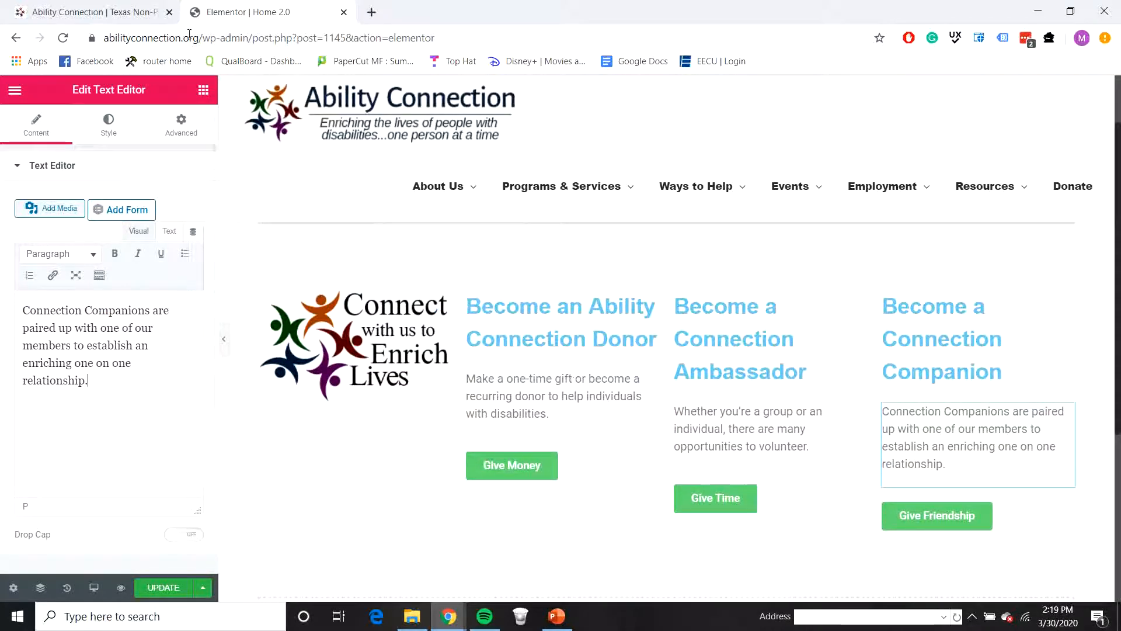
click(94, 11)
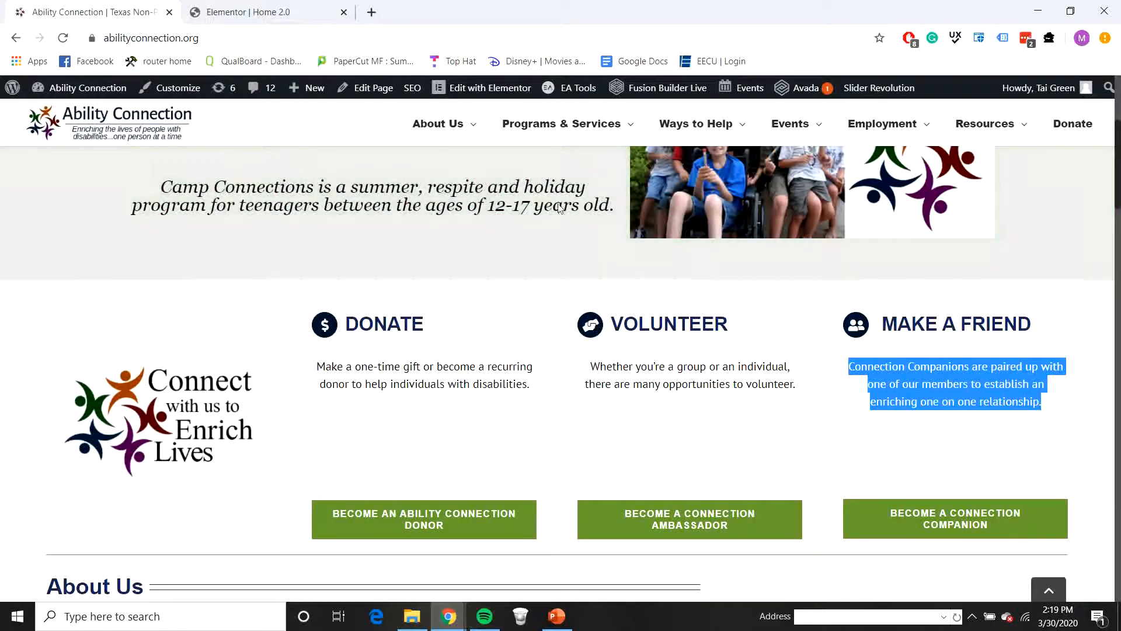
click(245, 12)
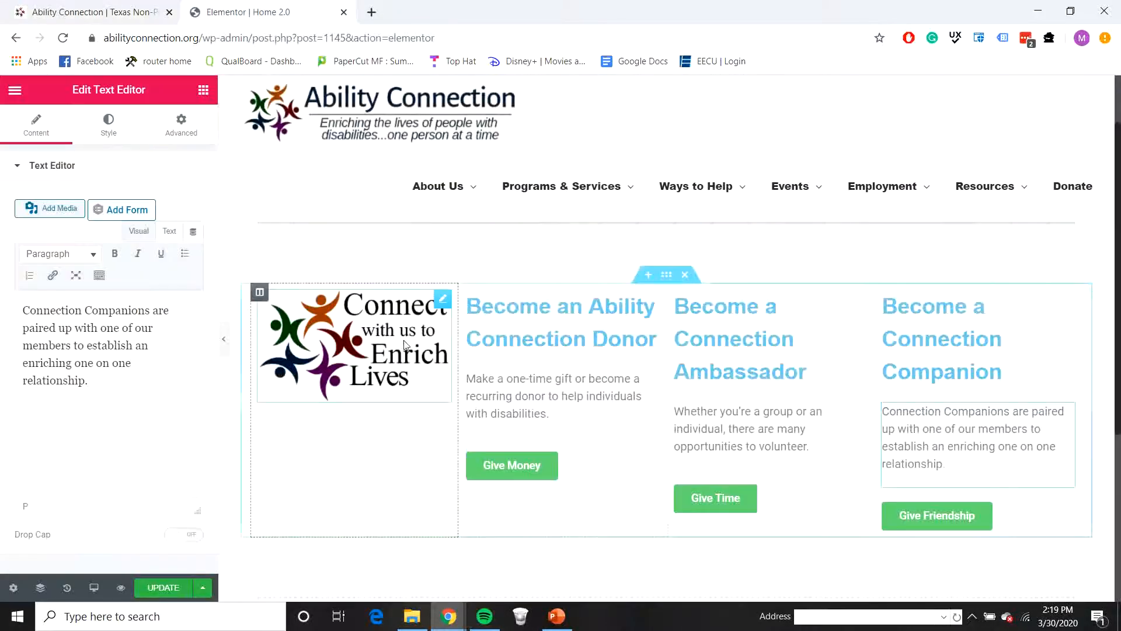
click(567, 335)
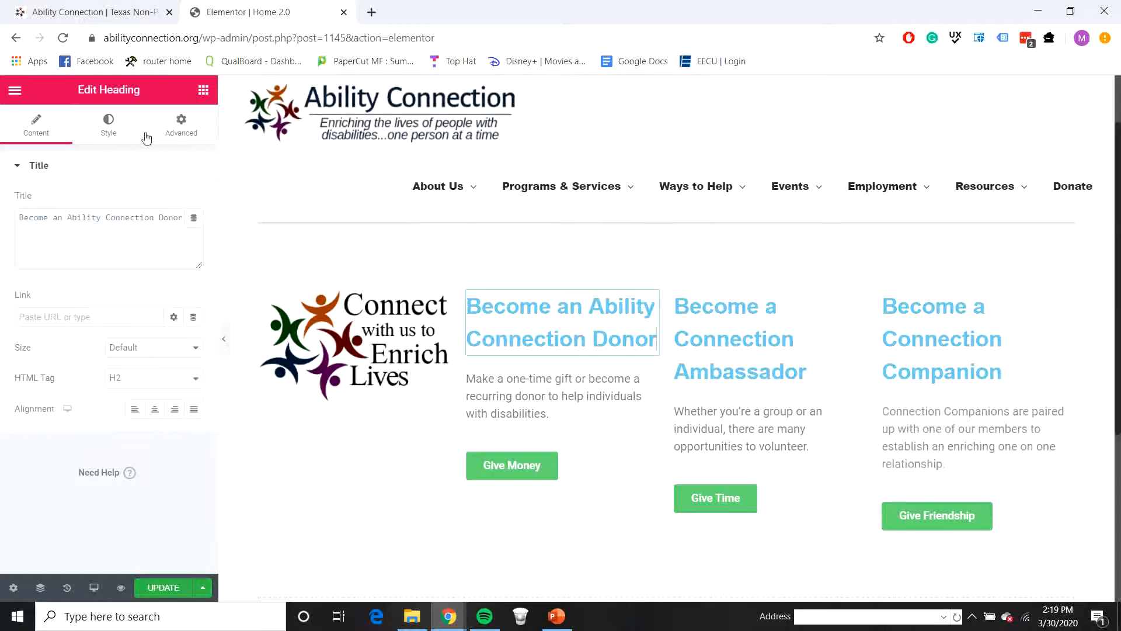
click(154, 409)
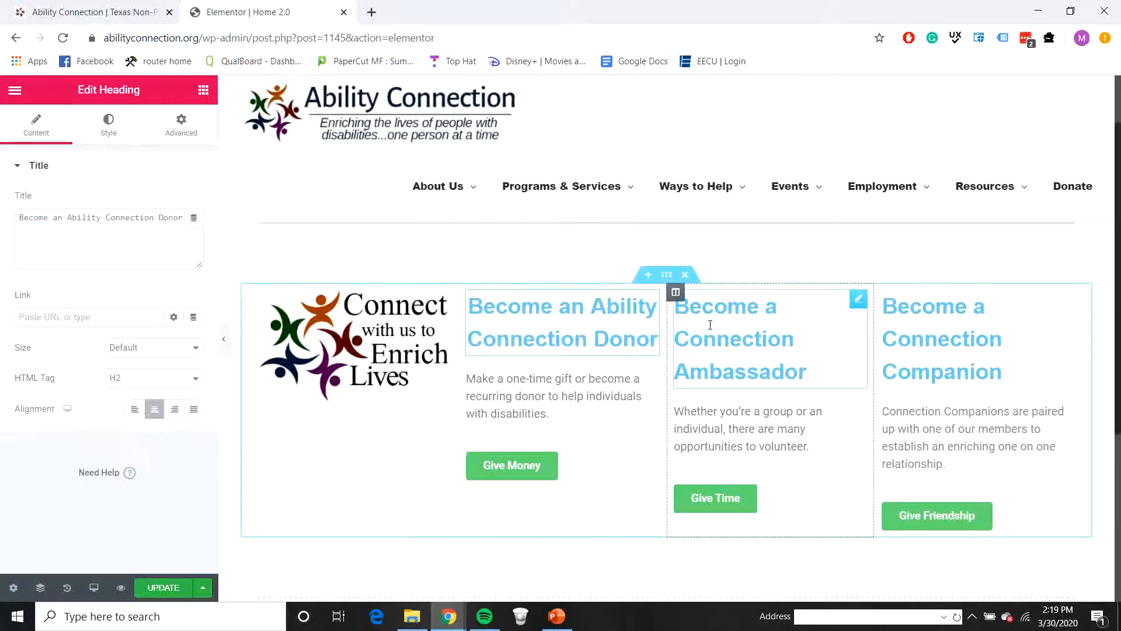
click(108, 134)
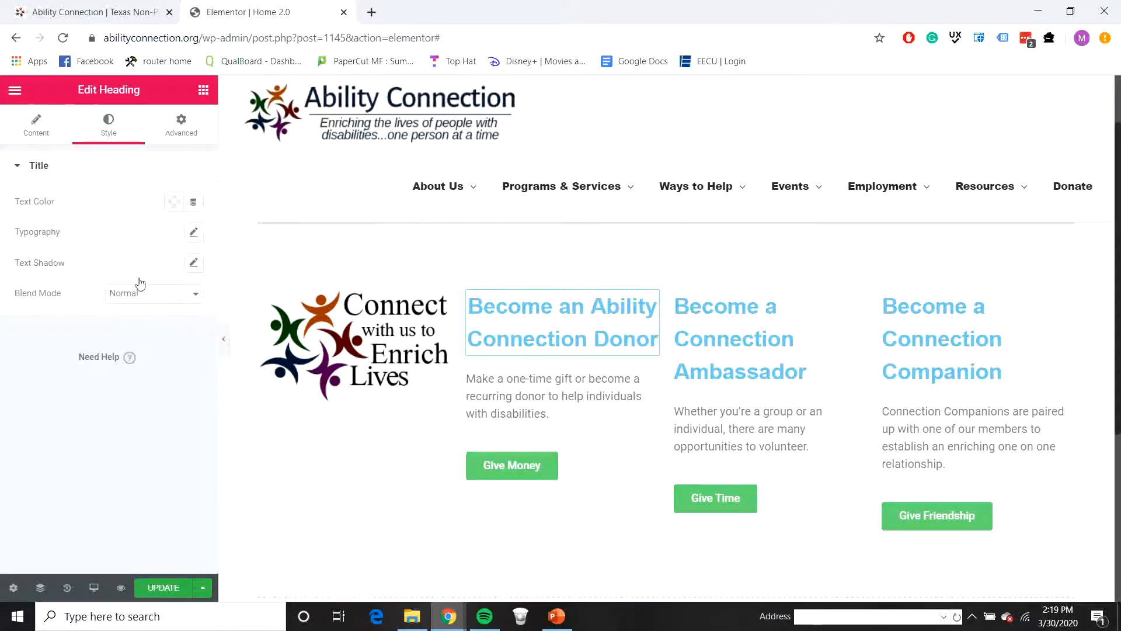
click(174, 204)
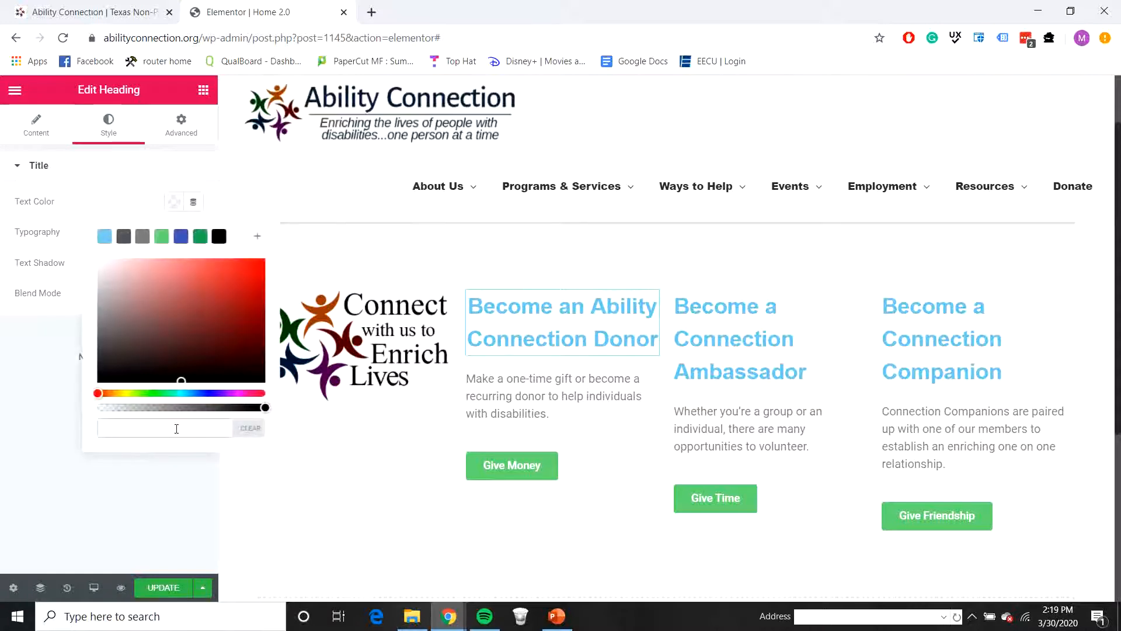
text(073763)
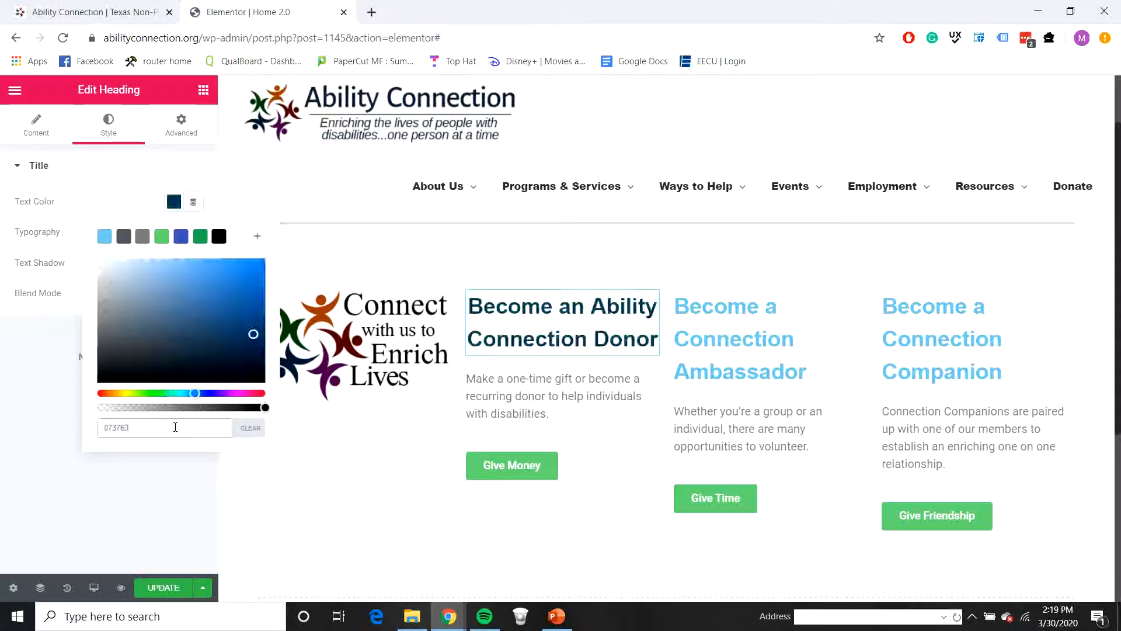
click(150, 470)
Step: Copy the second column heading's style onto the "Become a Connection Ambassador" and "Become a Connection Companion" headings
right_click(601, 317)
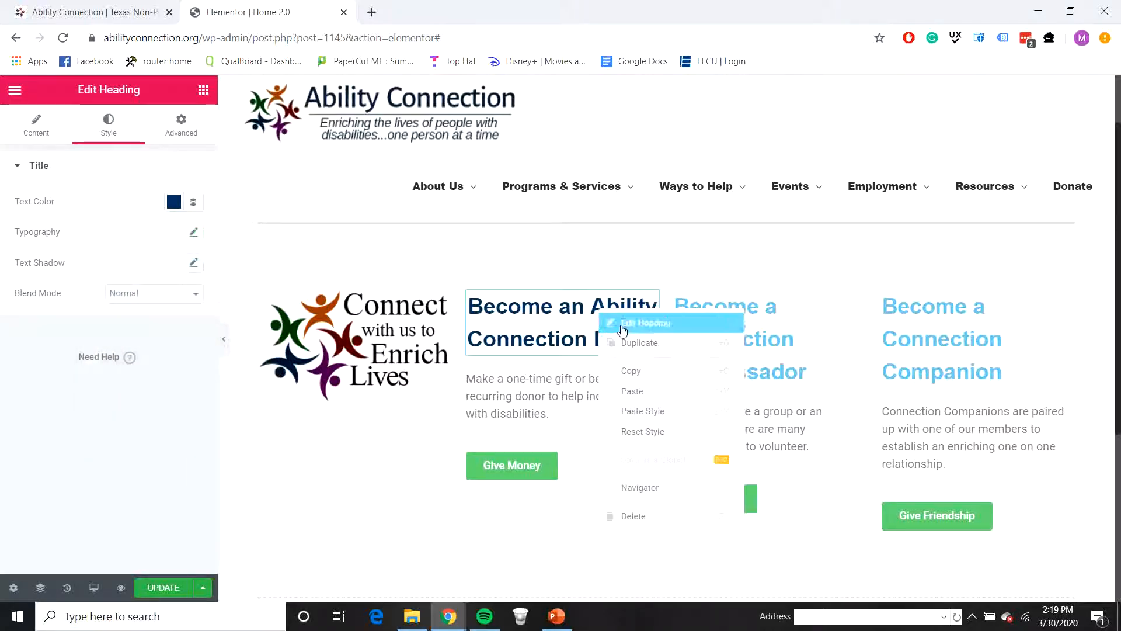
click(630, 370)
right_click(719, 340)
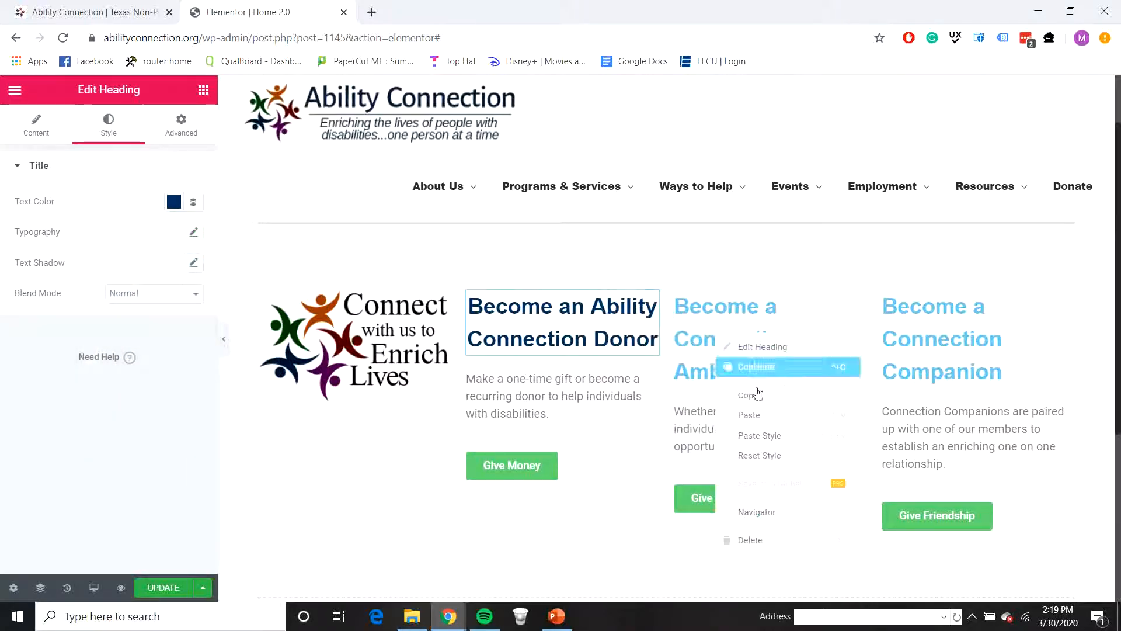
click(773, 439)
right_click(918, 348)
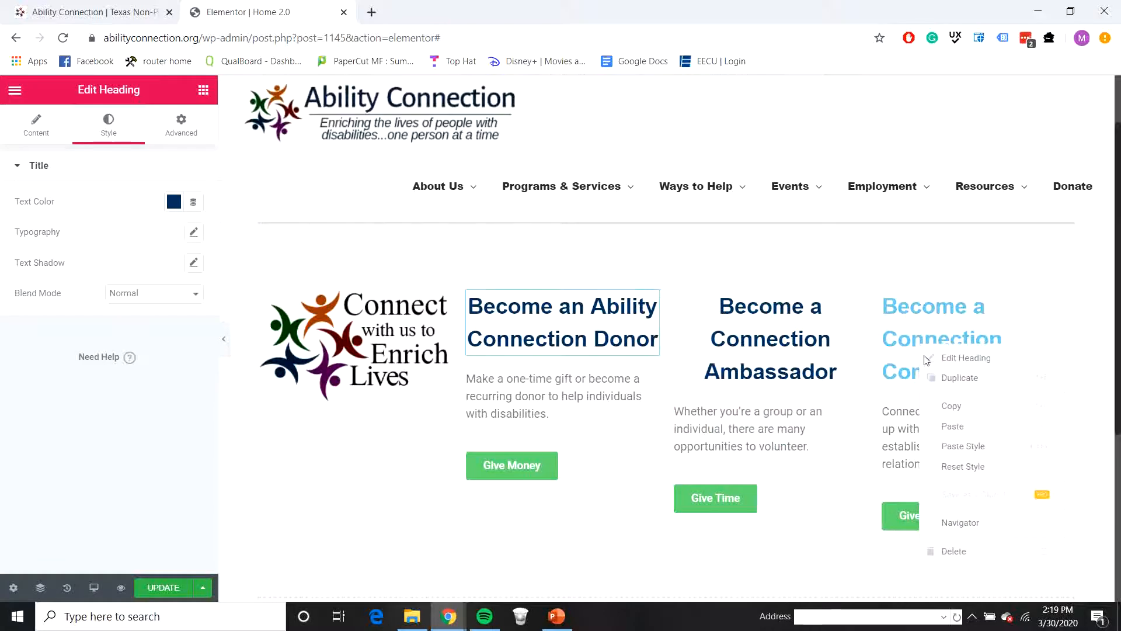
click(956, 453)
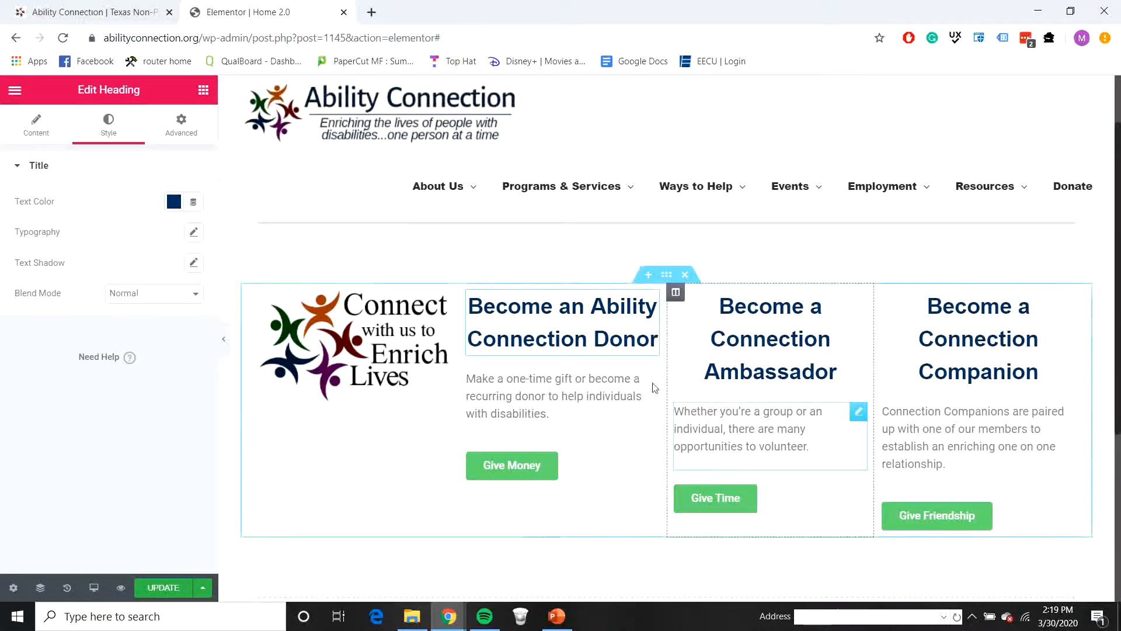
Step: Set the second column's description text color to black (#000000) and centre its alignment
click(626, 396)
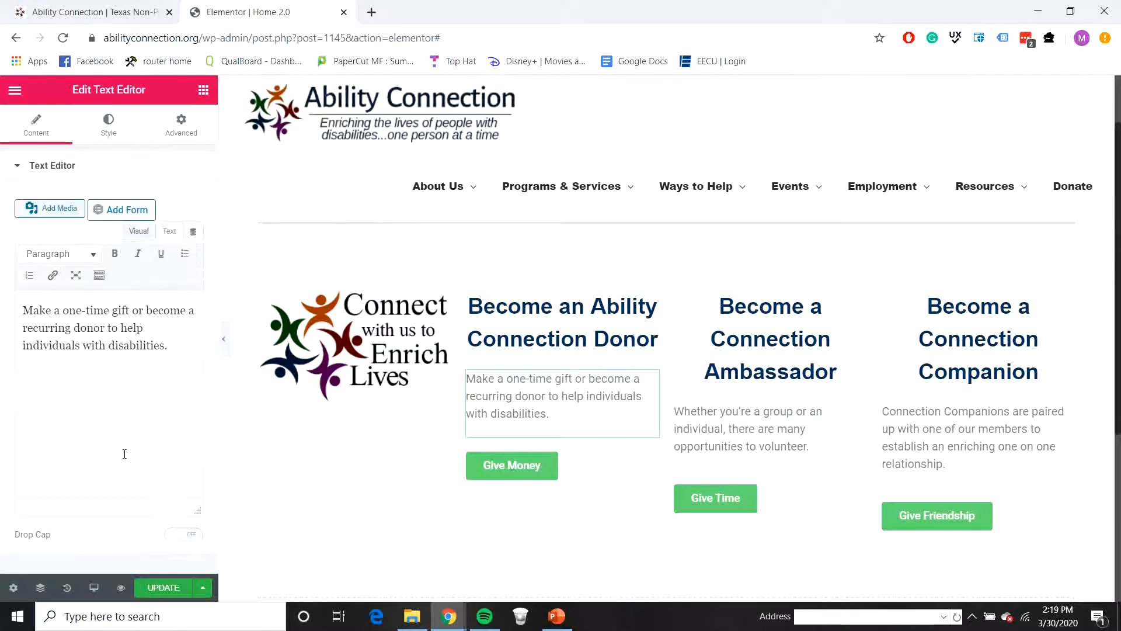
click(107, 120)
click(172, 232)
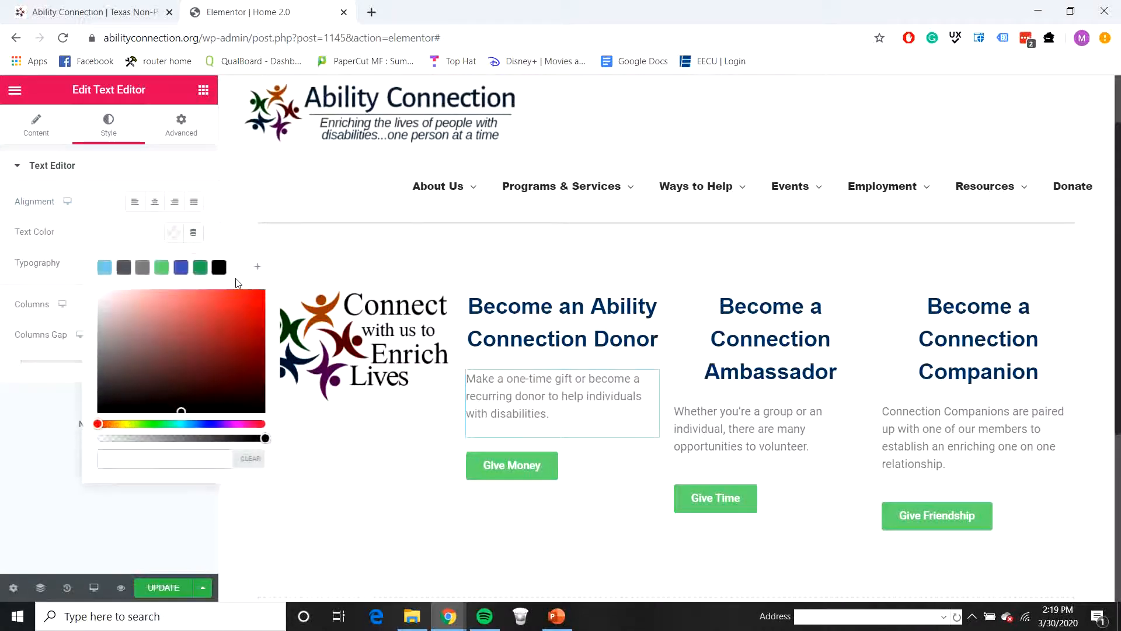
click(218, 267)
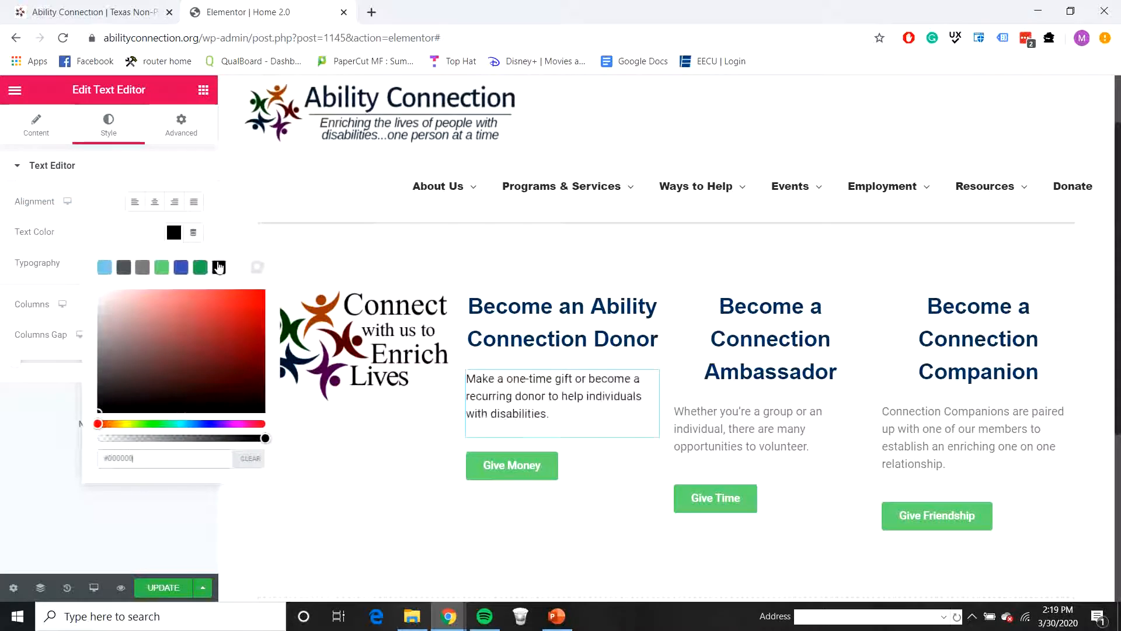
click(37, 439)
click(154, 202)
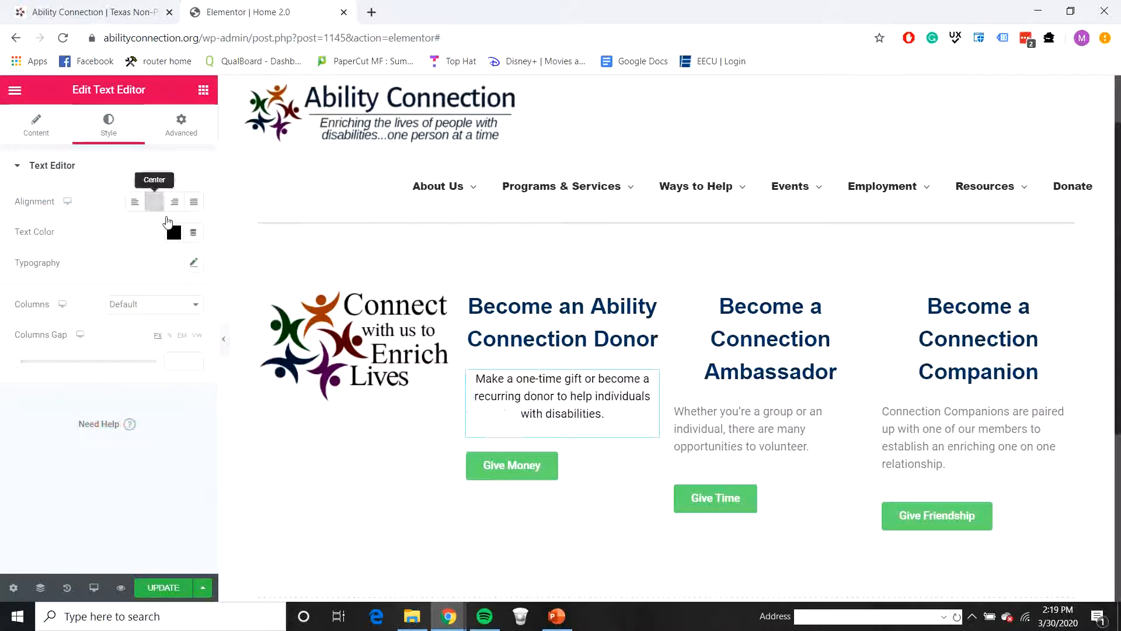
Step: Copy the second column description's style onto the third and fourth columns' descriptions
right_click(619, 413)
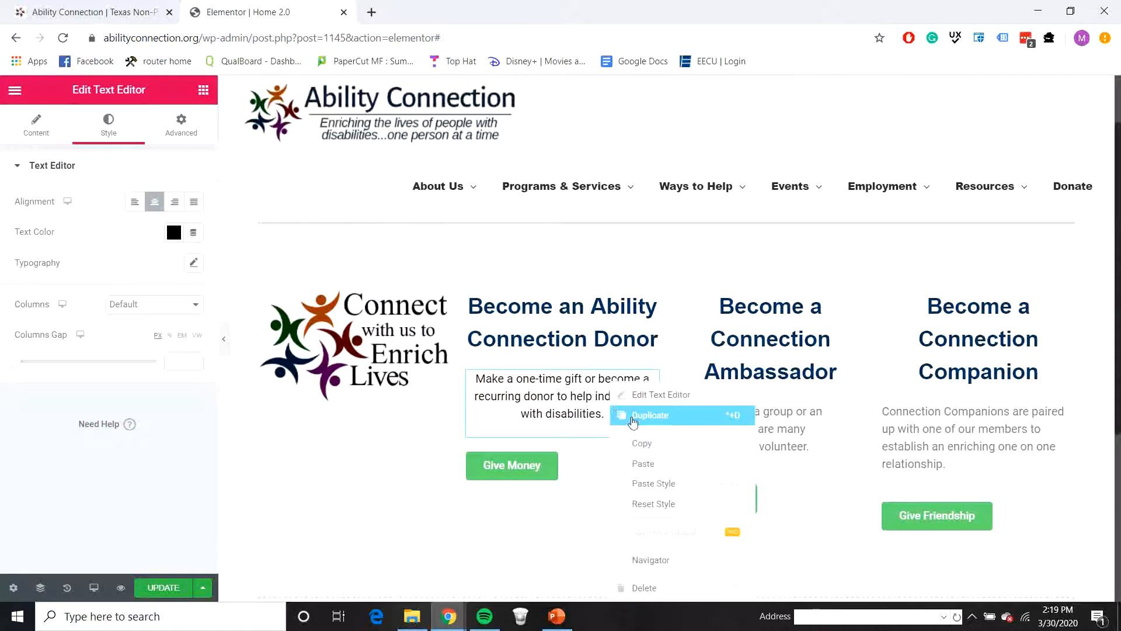
click(657, 442)
right_click(724, 432)
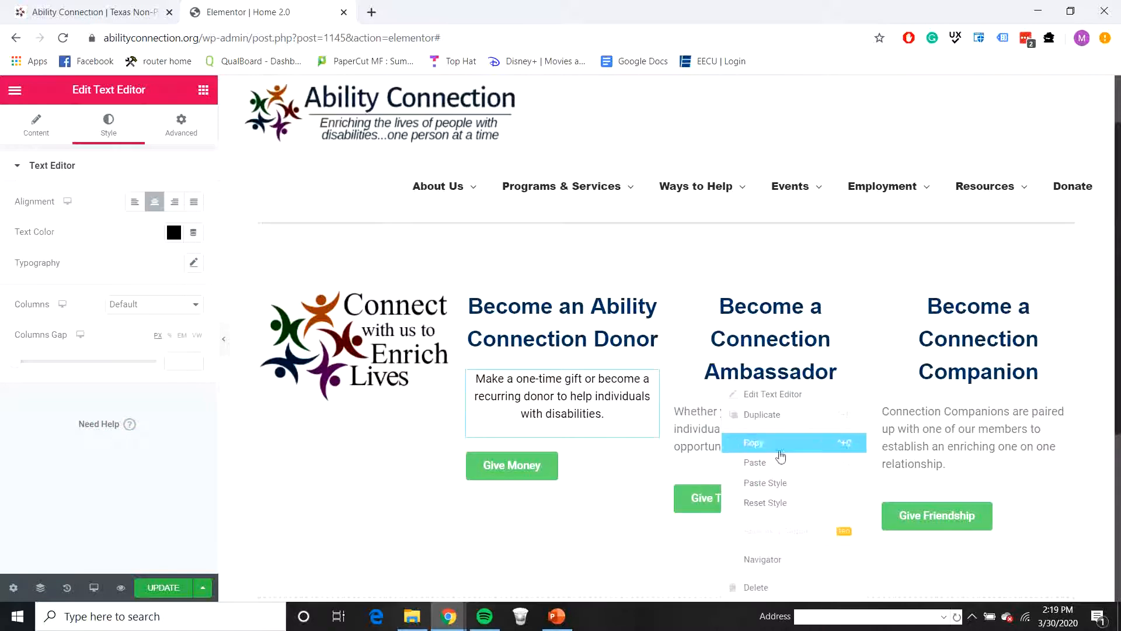
click(764, 482)
right_click(915, 455)
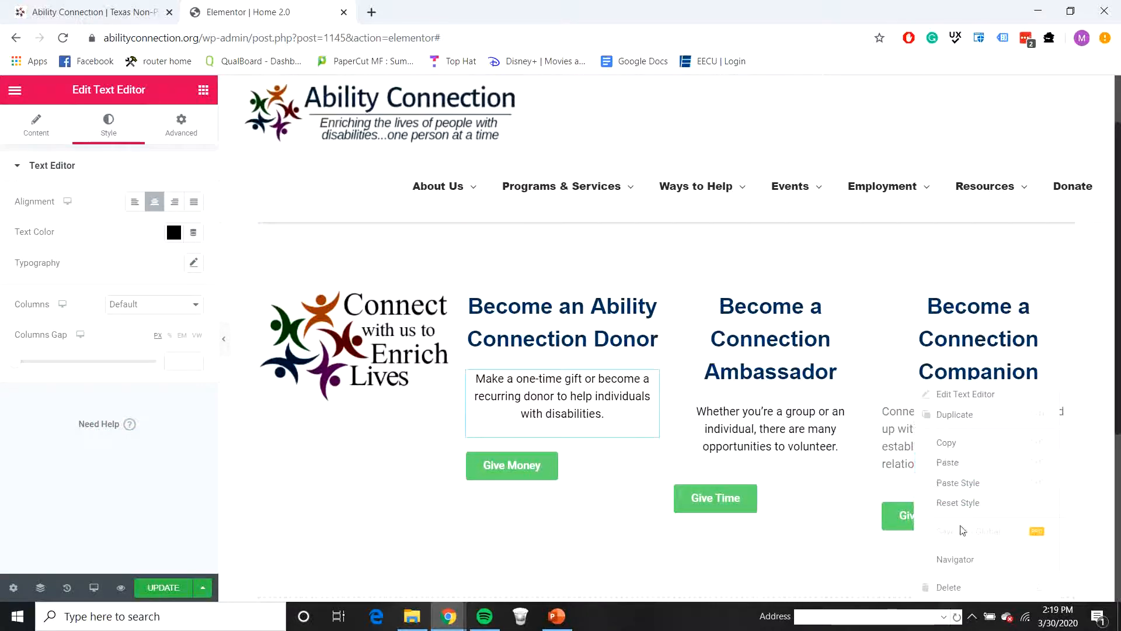
click(958, 482)
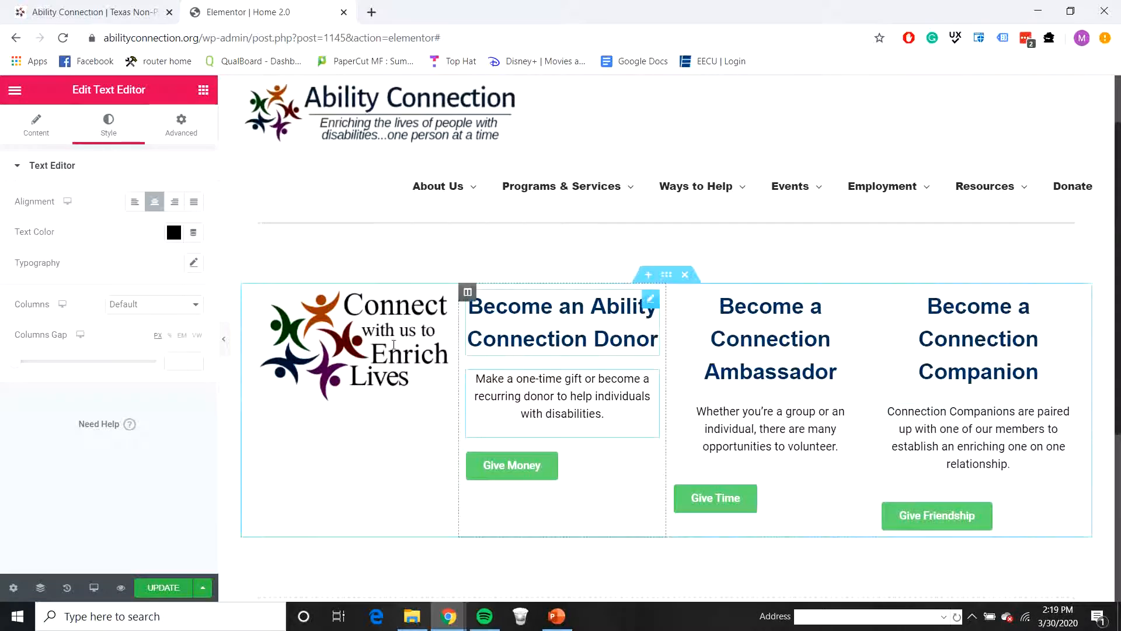
Step: Set the HTML tag of the "Become an Ability Connection Donor", "Become a Connection Ambassador" and "Become a Connection Companion" headings to H3
click(36, 125)
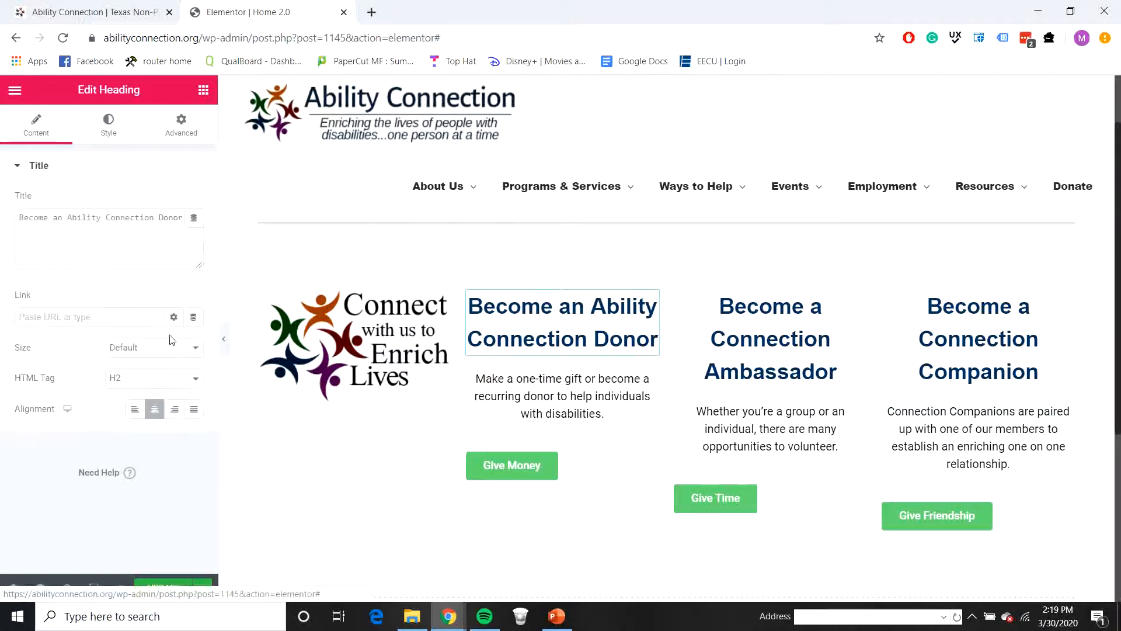
click(134, 378)
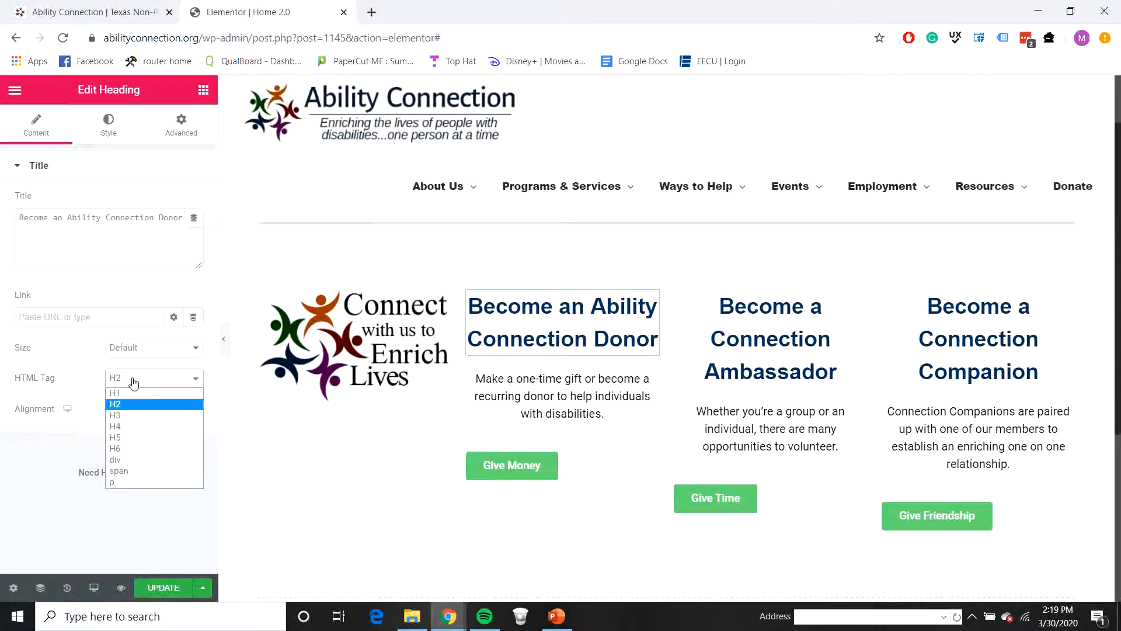
click(115, 413)
click(722, 350)
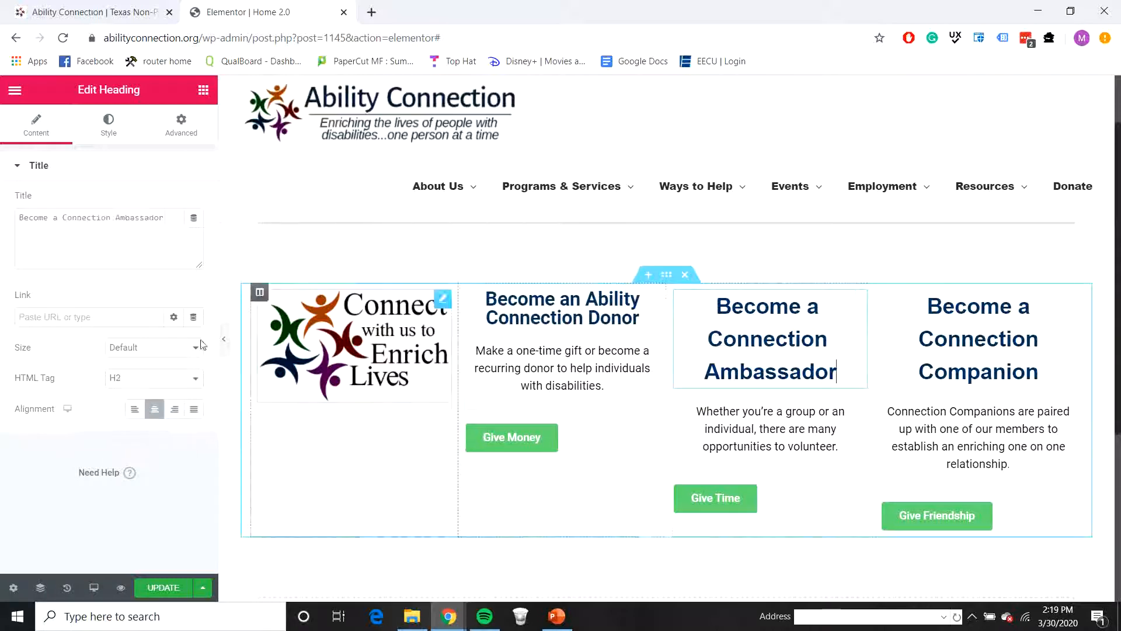
click(168, 380)
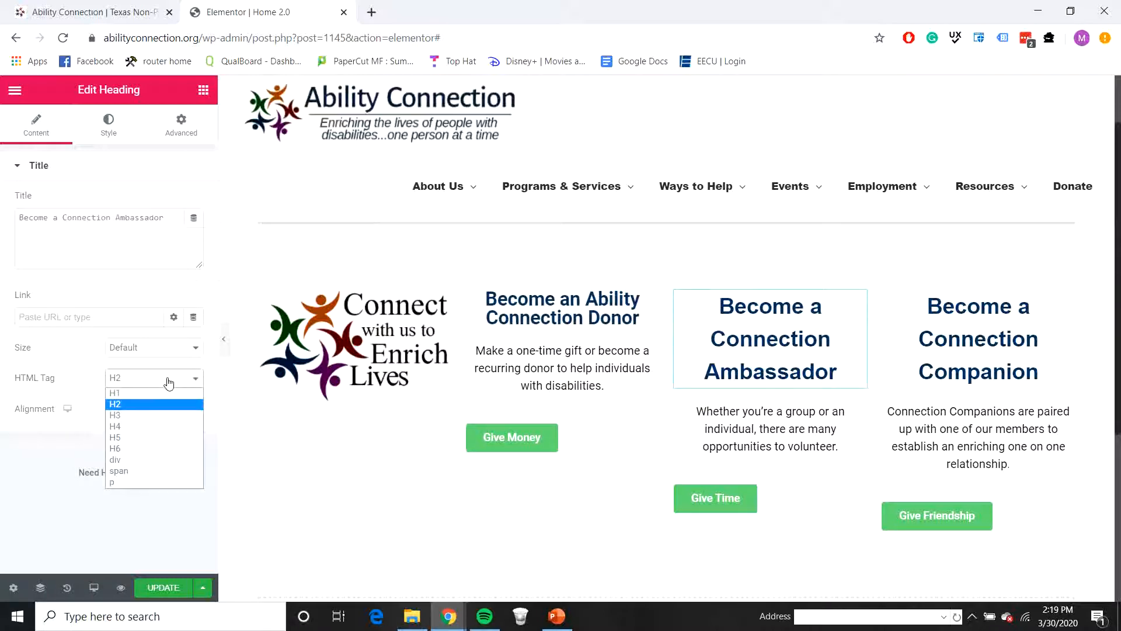
click(135, 416)
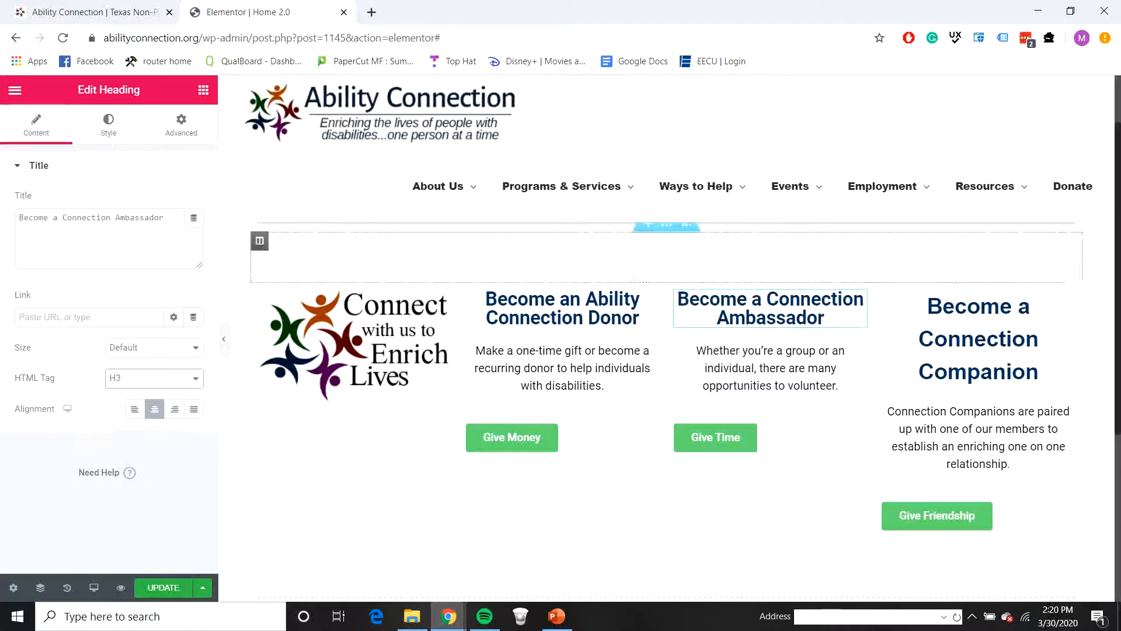
click(972, 344)
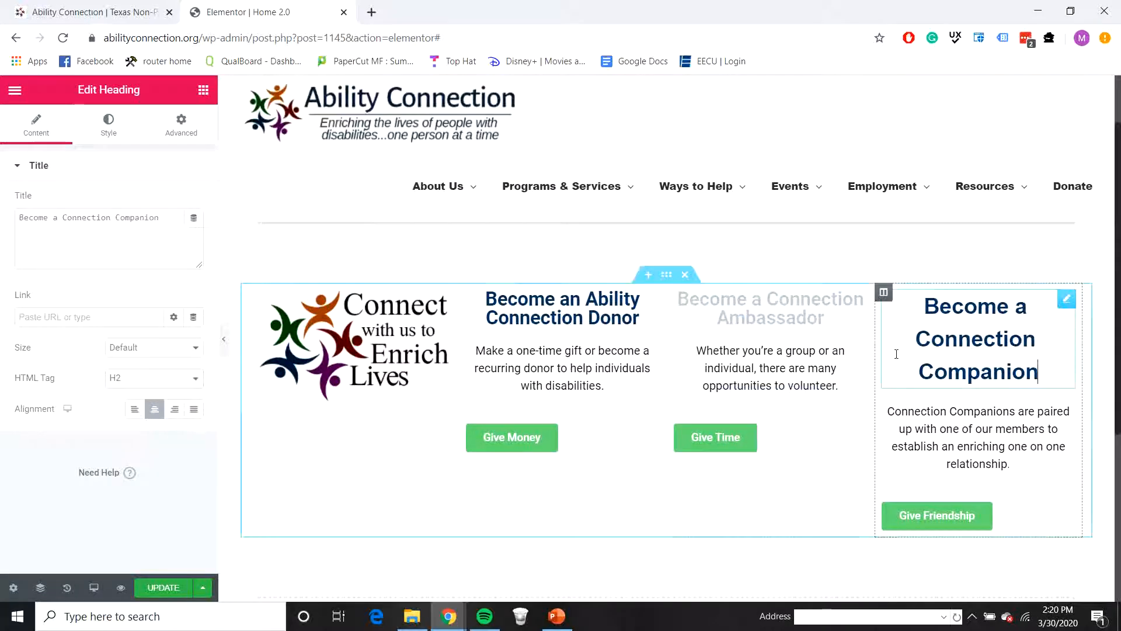
click(163, 382)
click(153, 414)
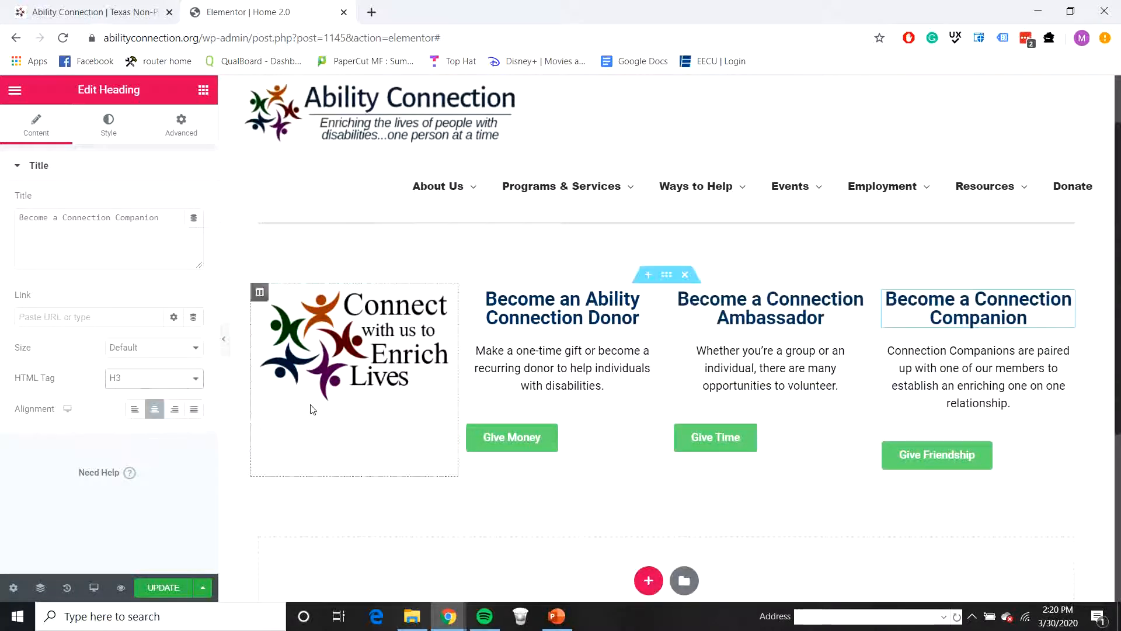
scroll(684, 450, up, 3)
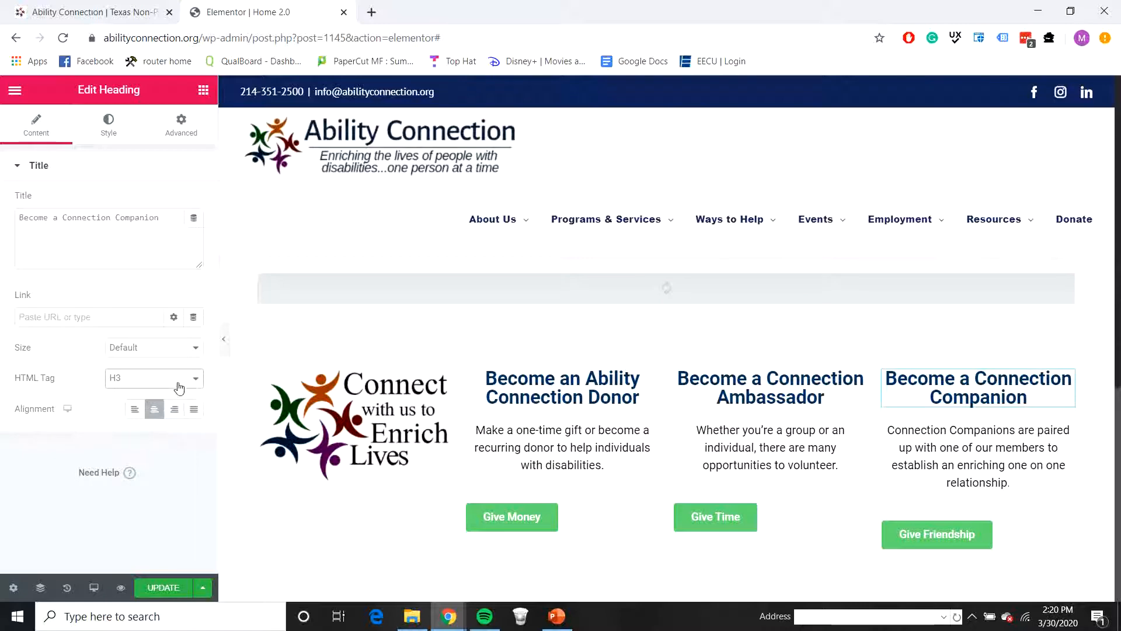
click(104, 133)
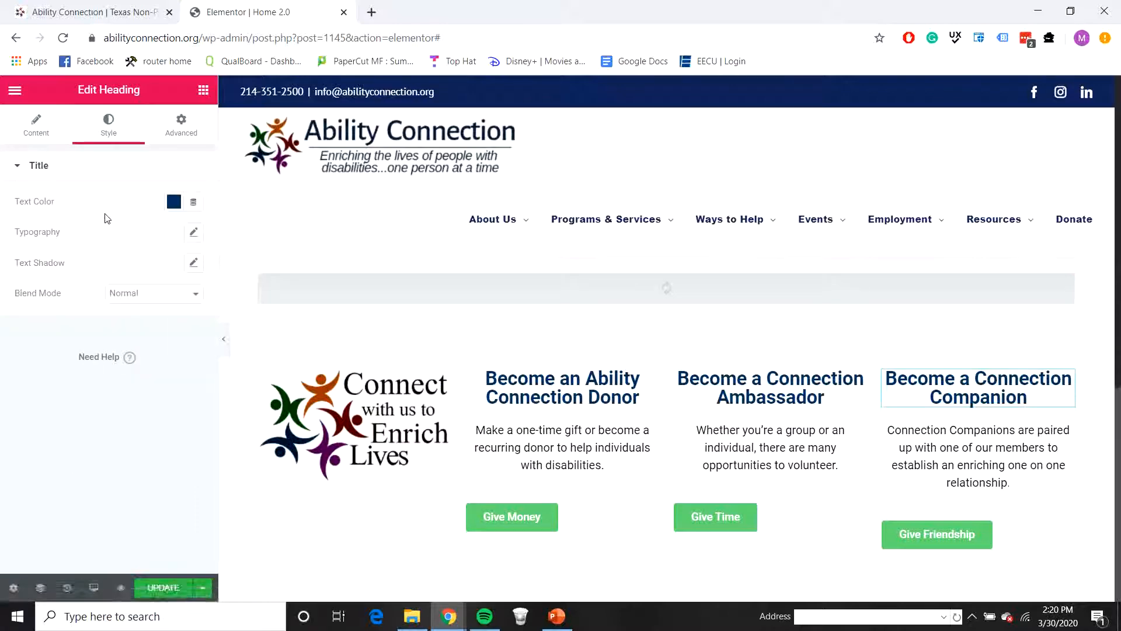
click(193, 233)
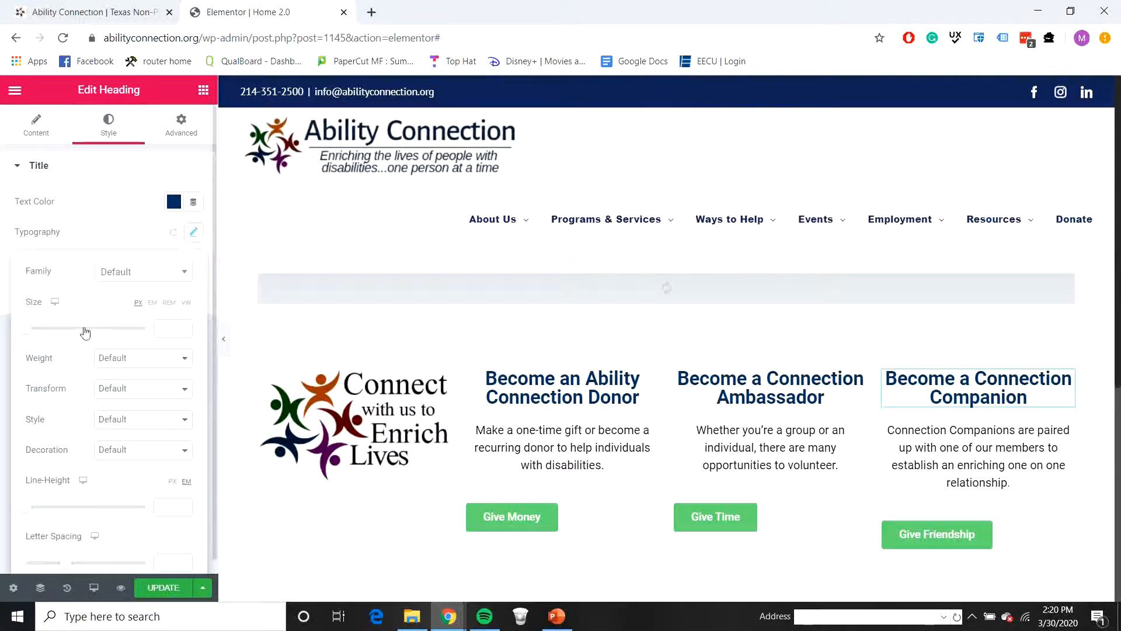
click(129, 214)
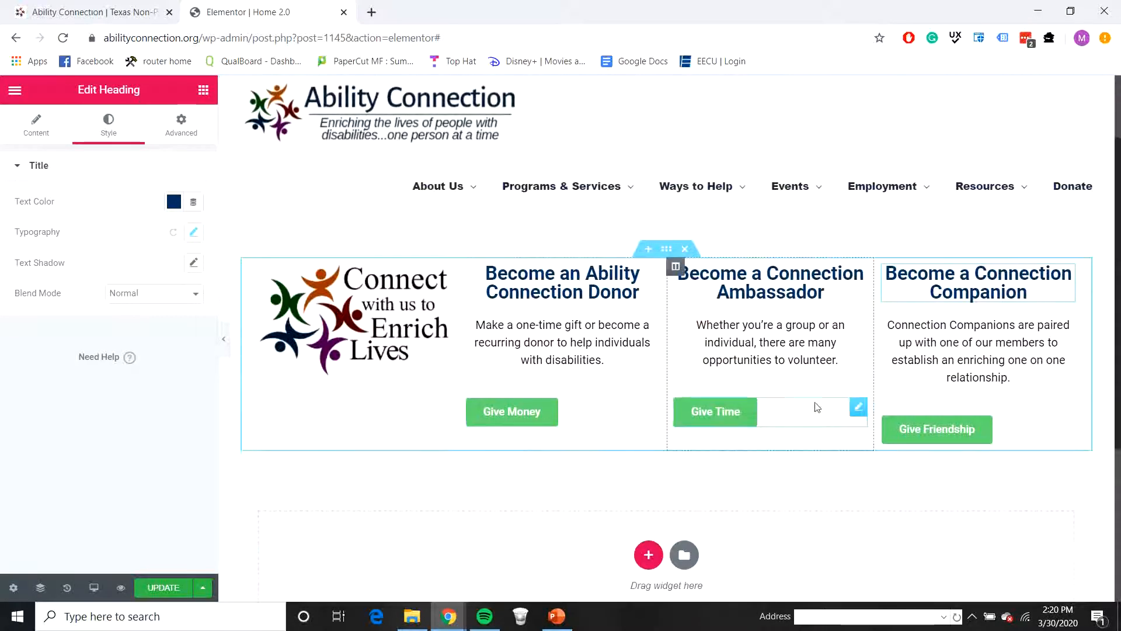
Step: Set the Give Money button's background color to 0f6f4b and centre its alignment
click(610, 418)
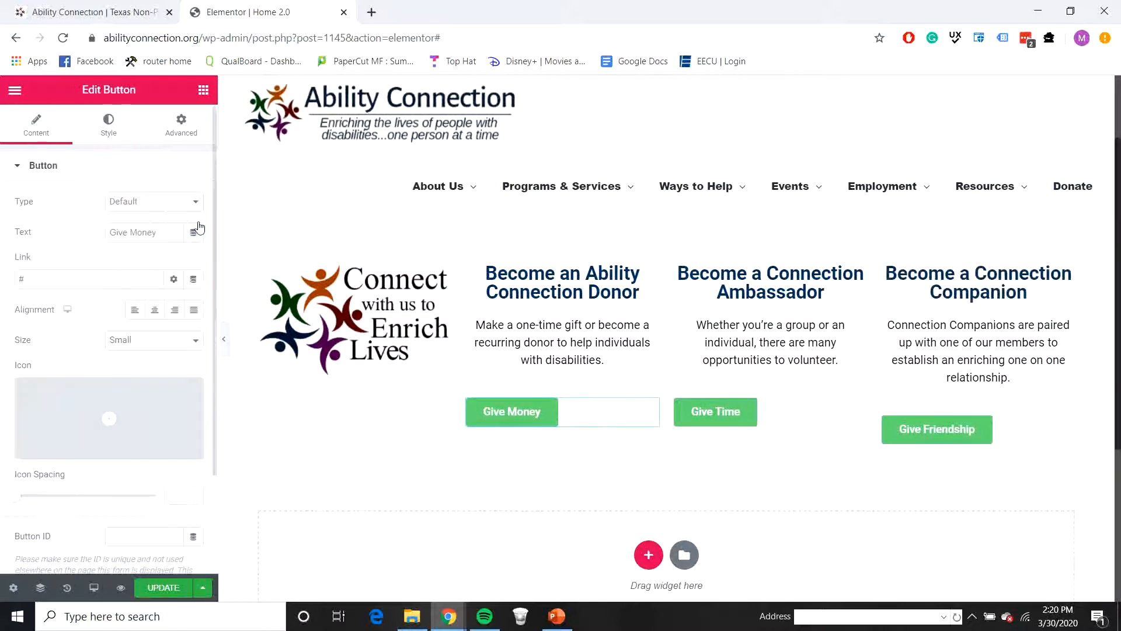
click(109, 124)
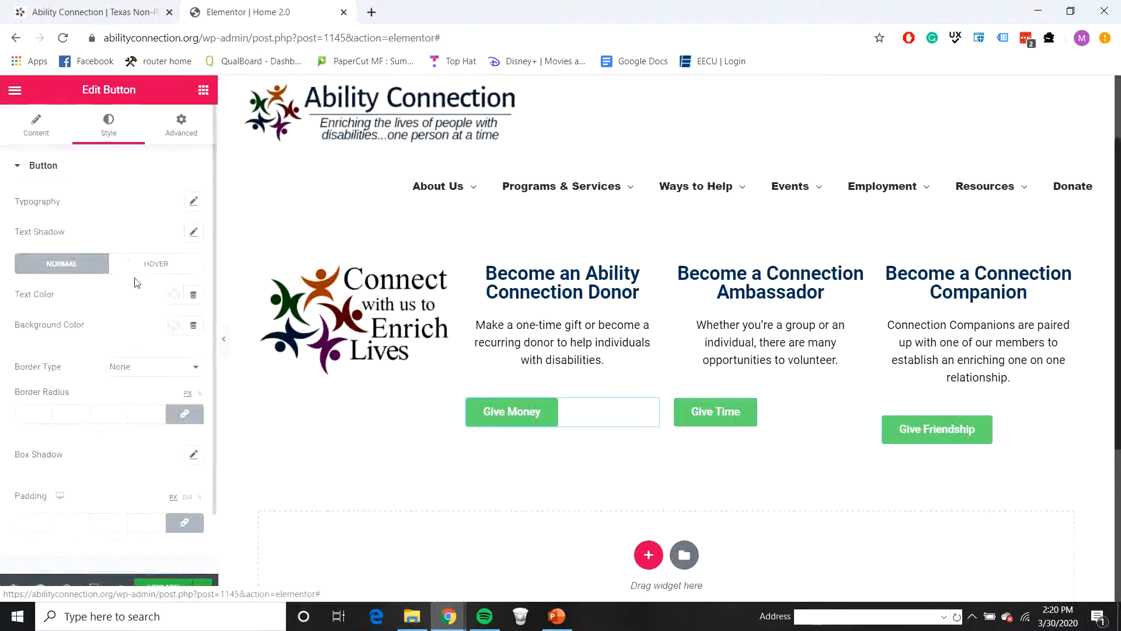
click(174, 325)
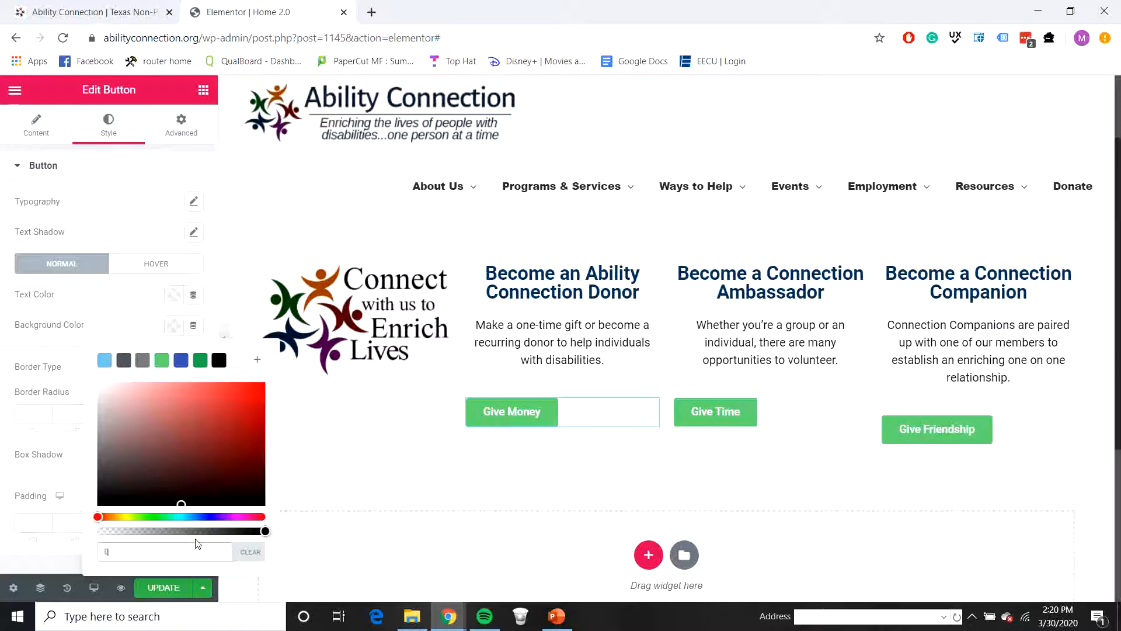
text(f6f4)
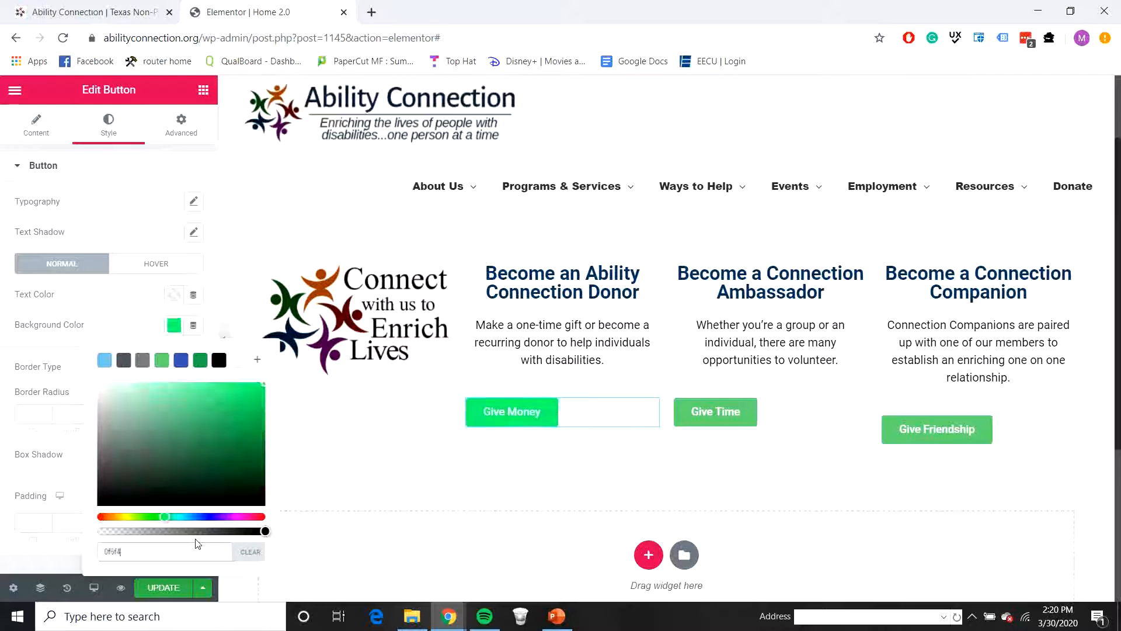
text(b)
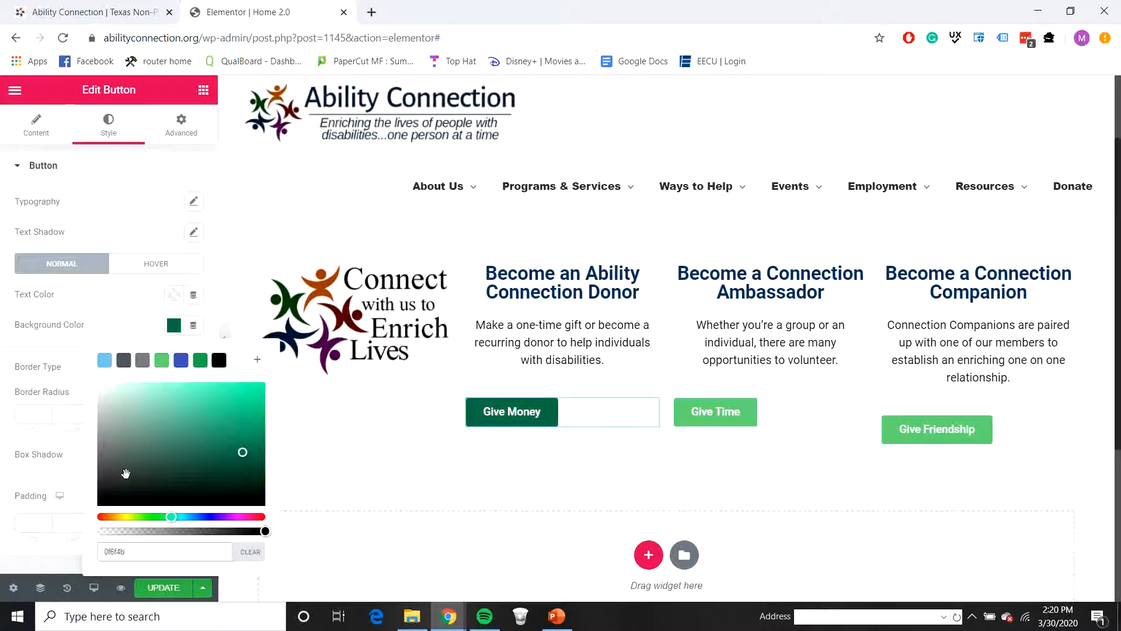
click(71, 327)
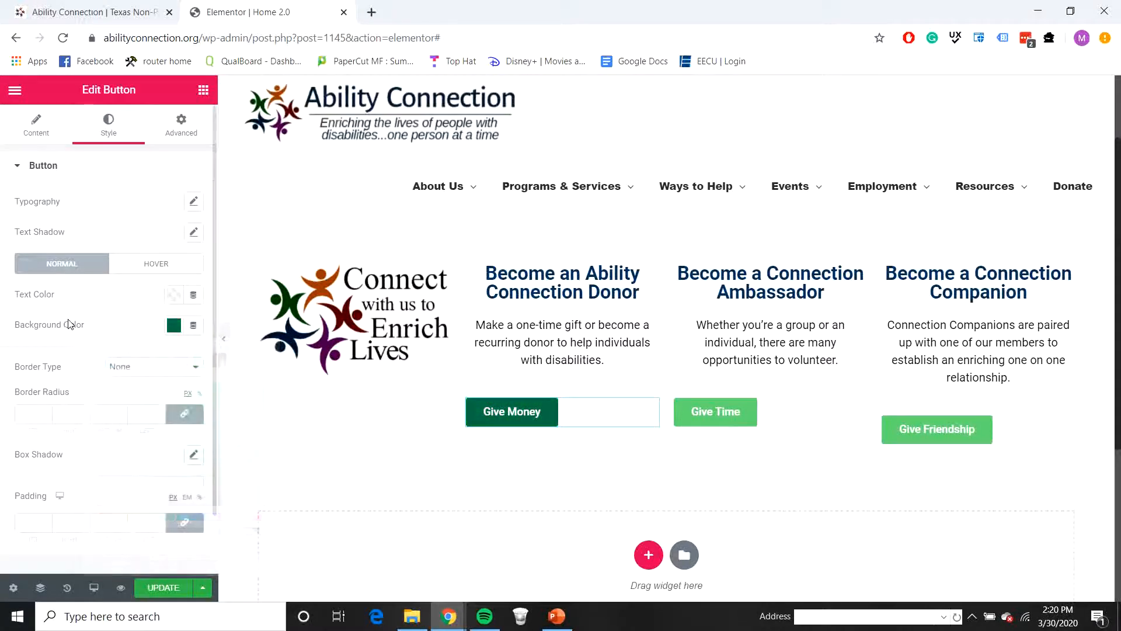
click(36, 136)
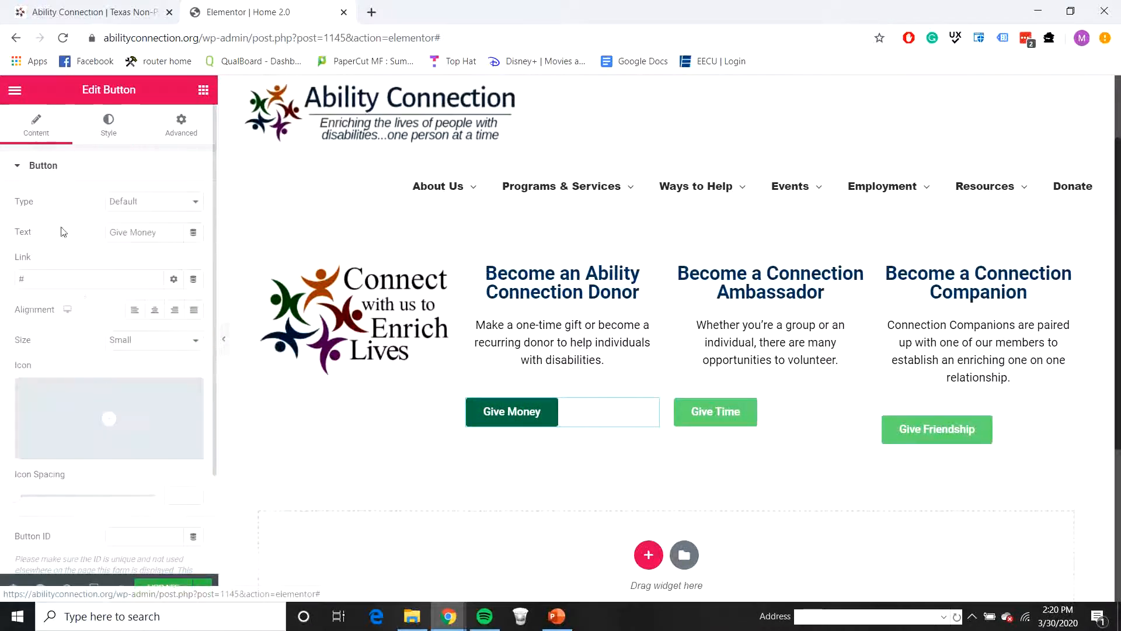
click(156, 314)
Step: Copy the Give Money button's style onto the Give Time and Give Friendship buttons
right_click(644, 422)
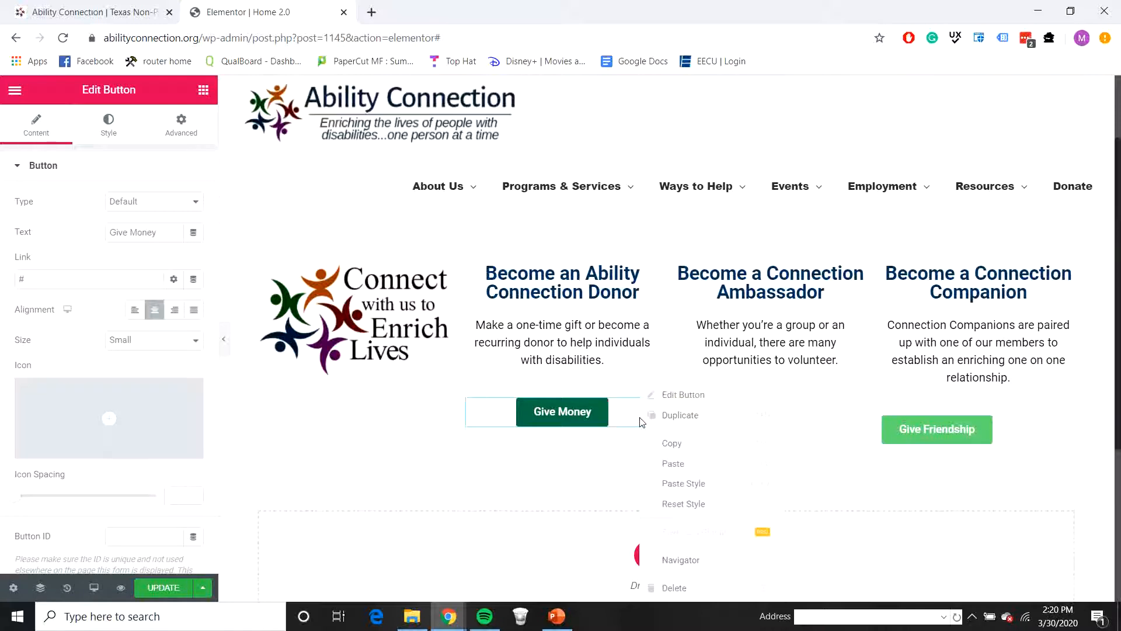
click(672, 445)
right_click(782, 412)
click(839, 482)
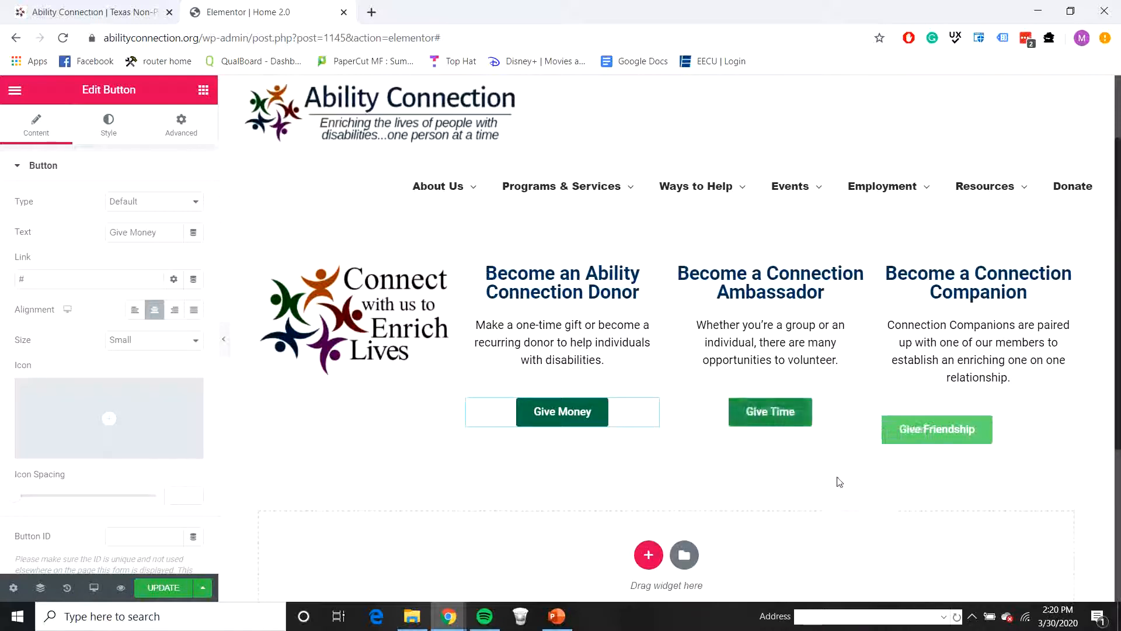
right_click(999, 437)
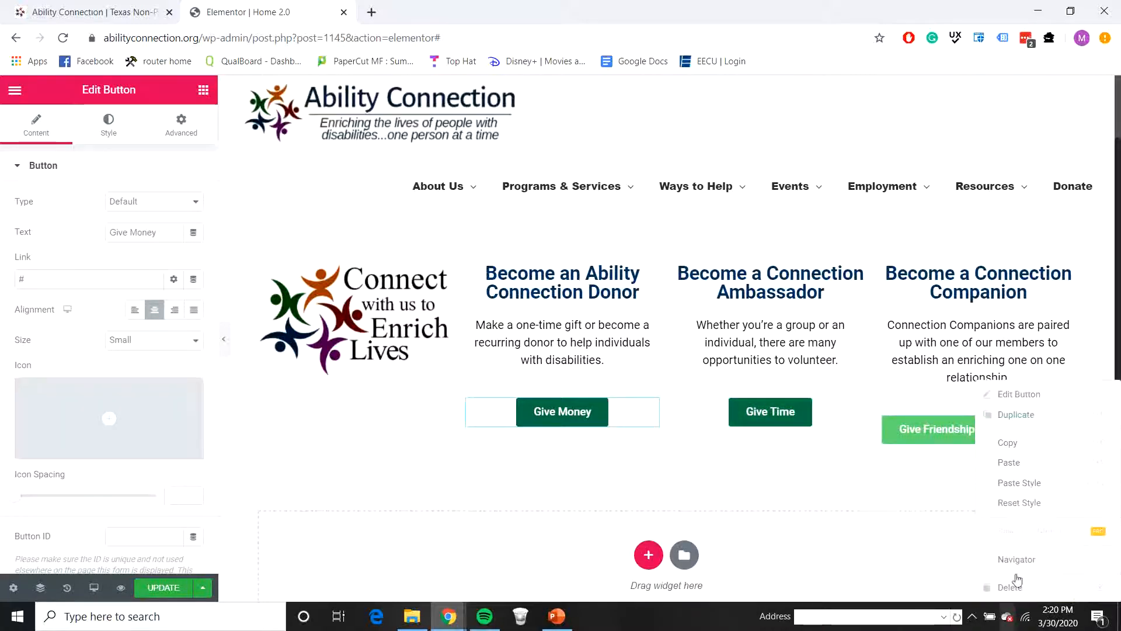
click(1027, 483)
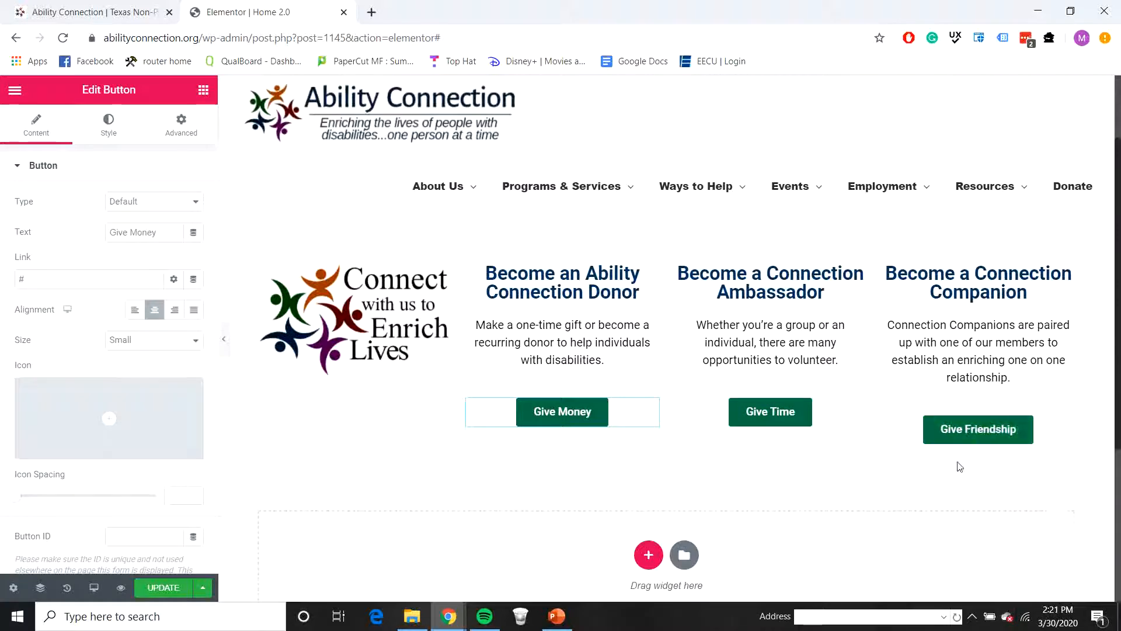
Step: Preview the page at full width and insert a 10 px spacer between the second column's description and the Give Money button
click(223, 338)
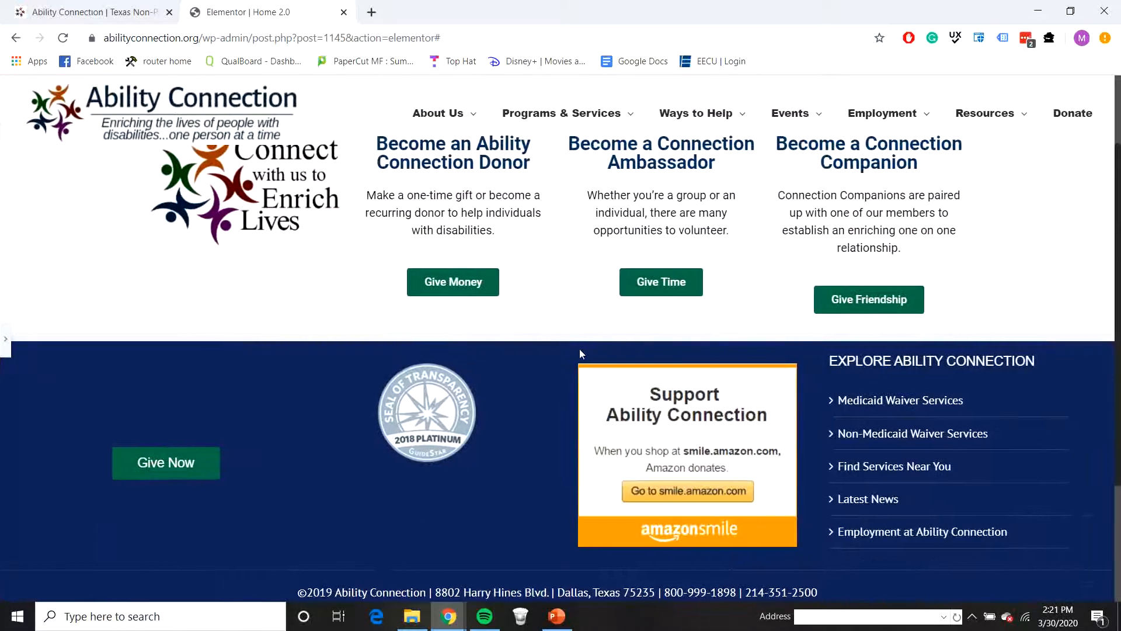
scroll(804, 405, up, 4)
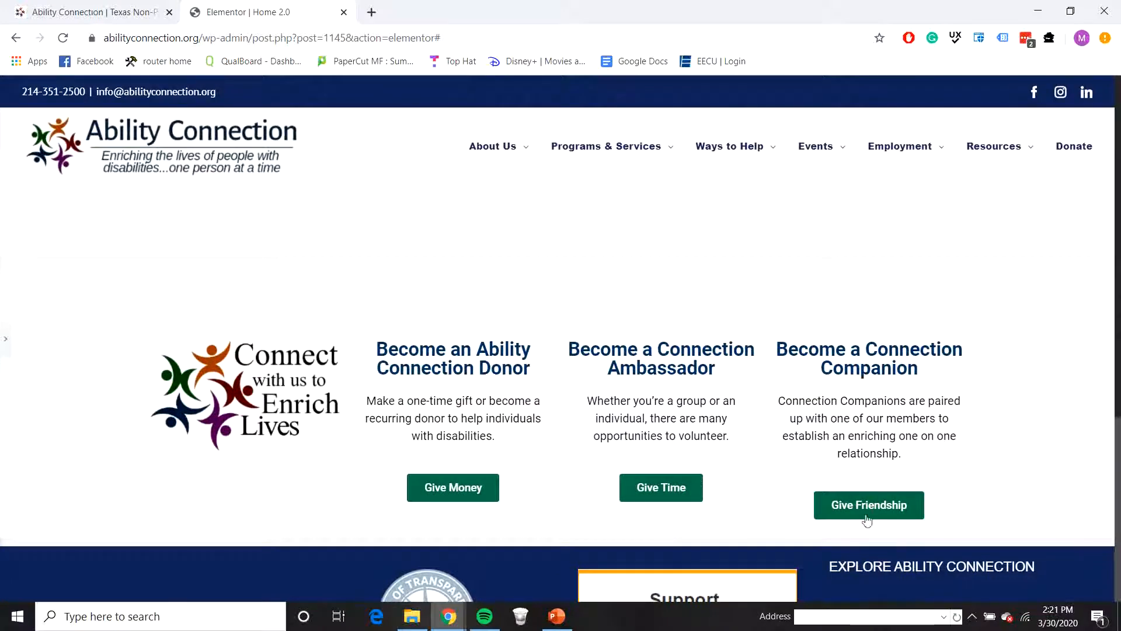
click(5, 340)
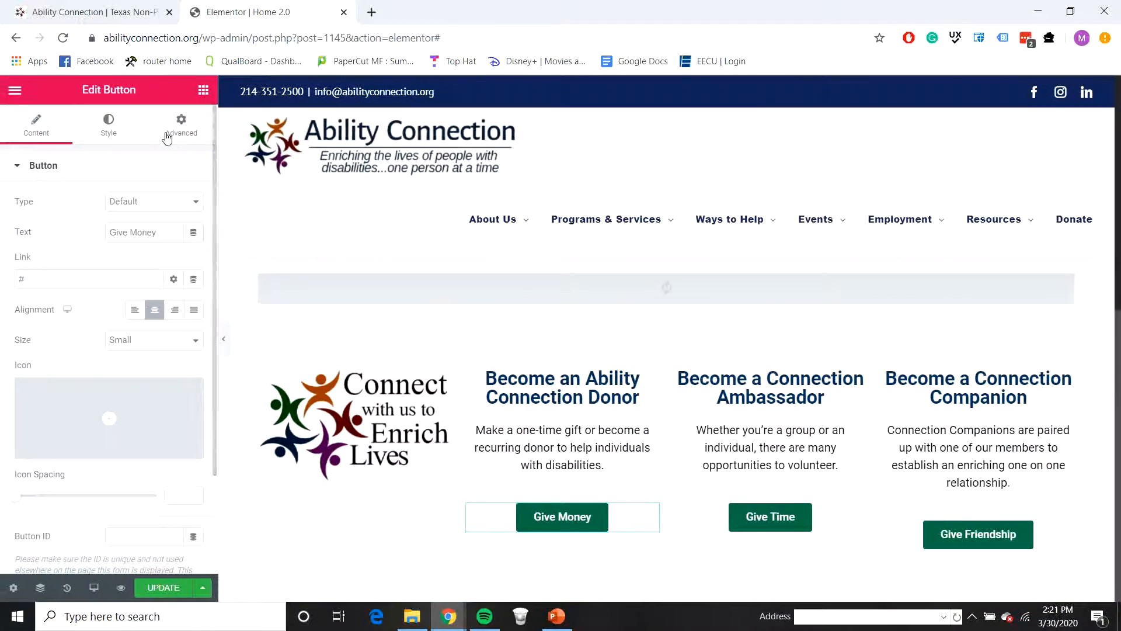
click(203, 90)
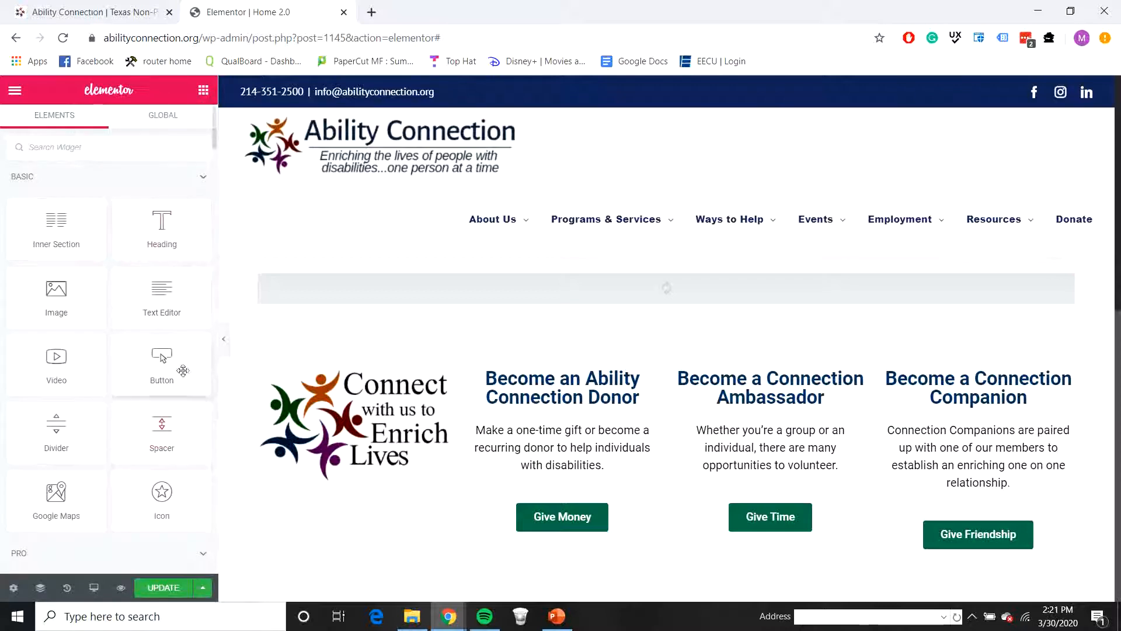
drag(163, 424, 584, 488)
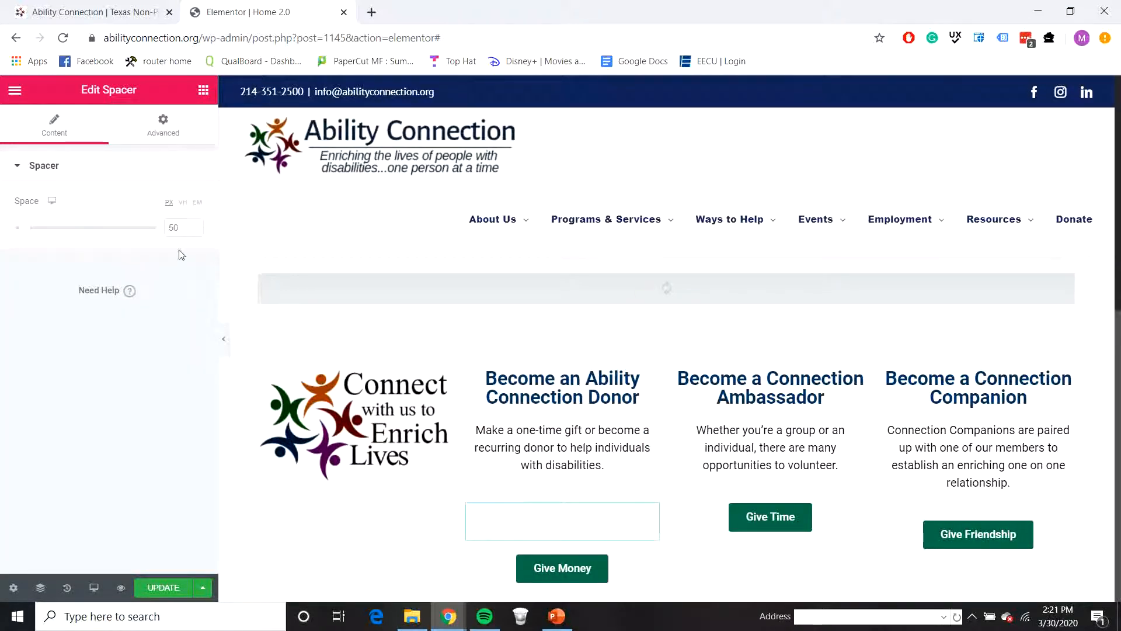
text(10)
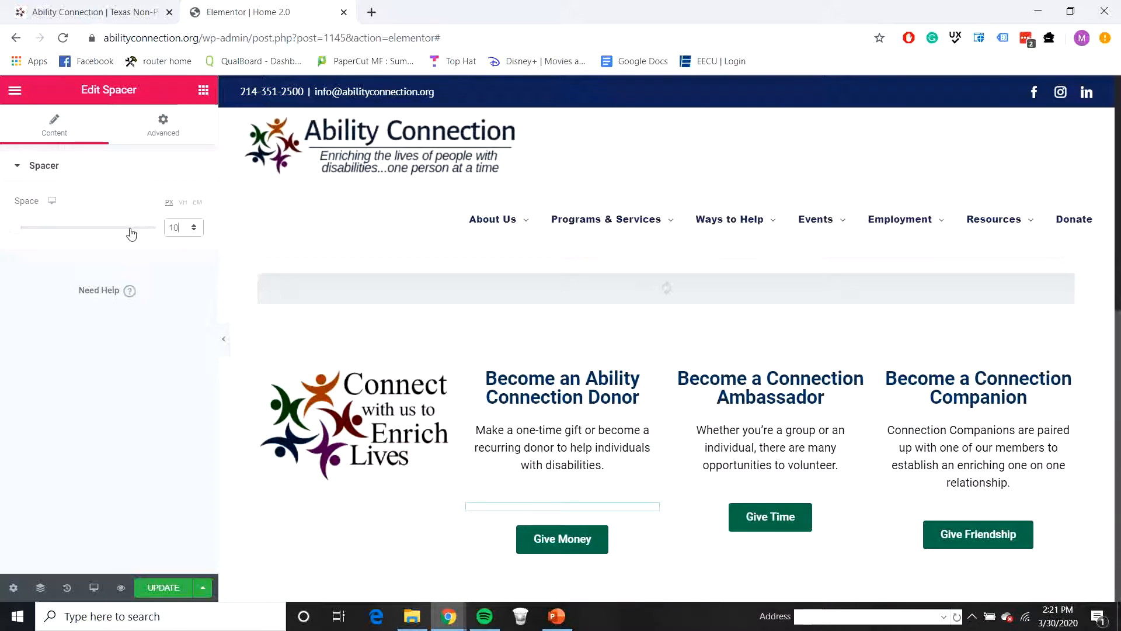
click(224, 338)
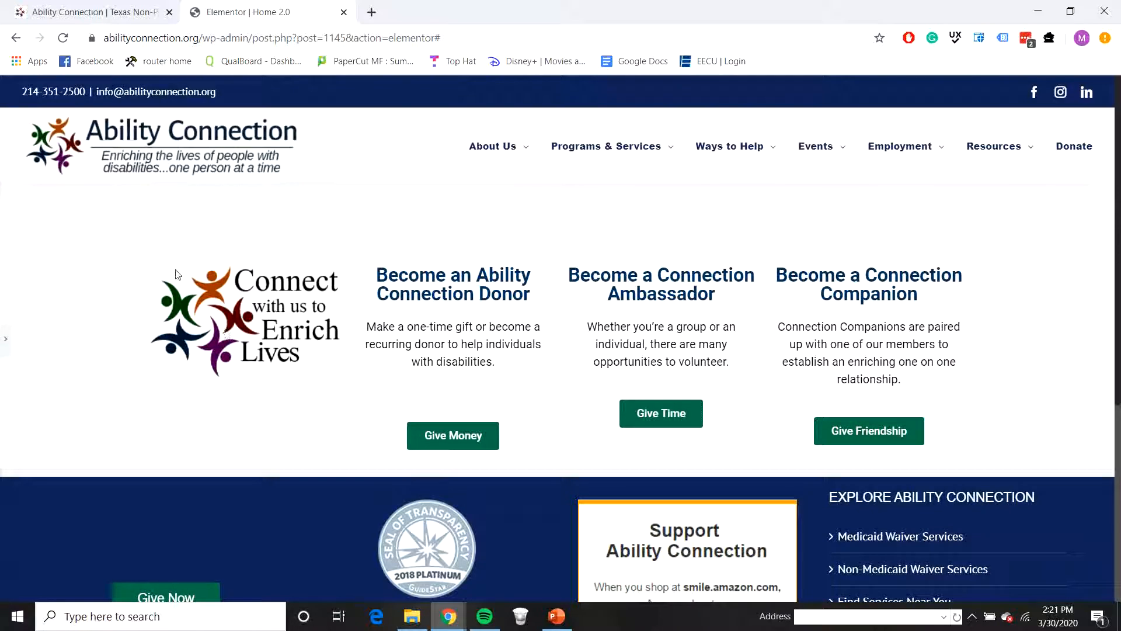
click(4, 335)
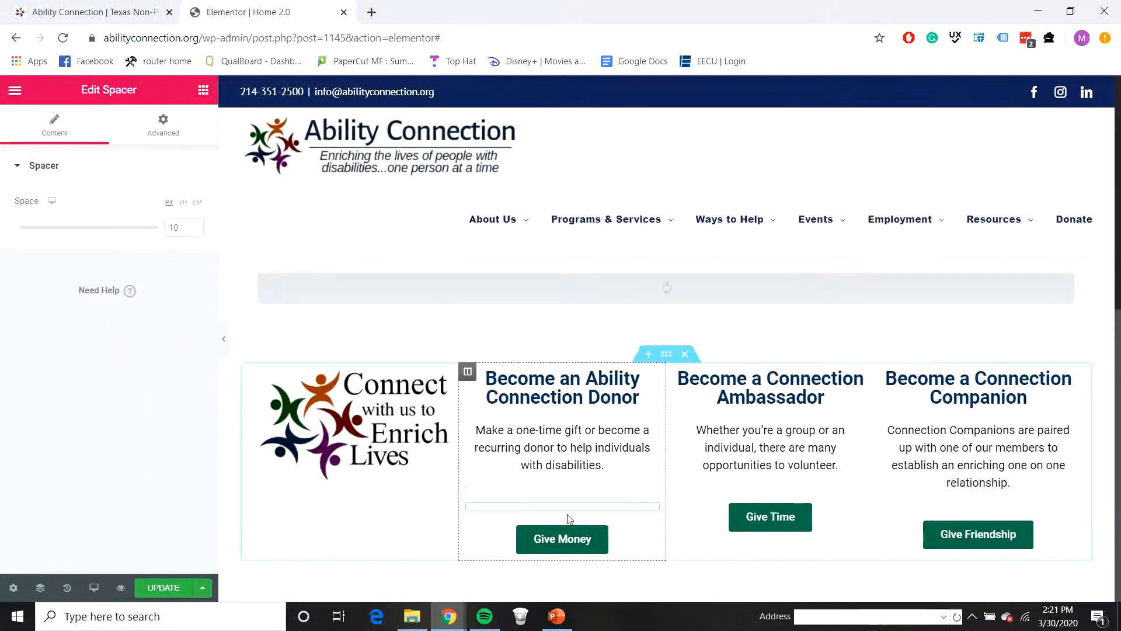
Step: Copy the second column's spacer to below the third column's description, above the Give Time button, and preview the page at full width
right_click(654, 513)
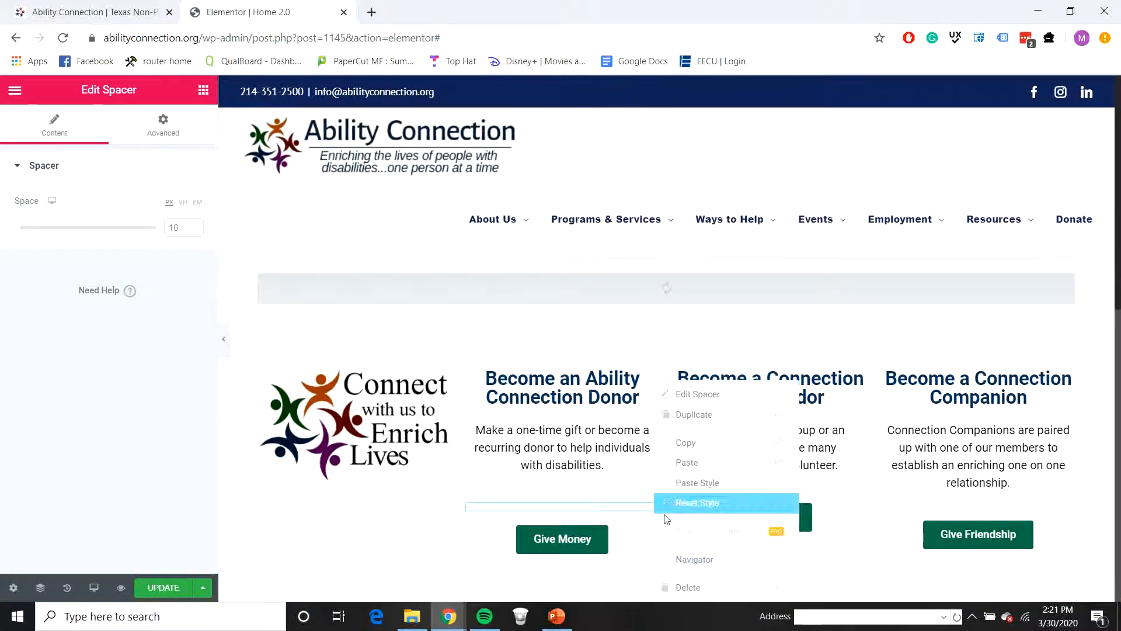
click(702, 453)
right_click(794, 505)
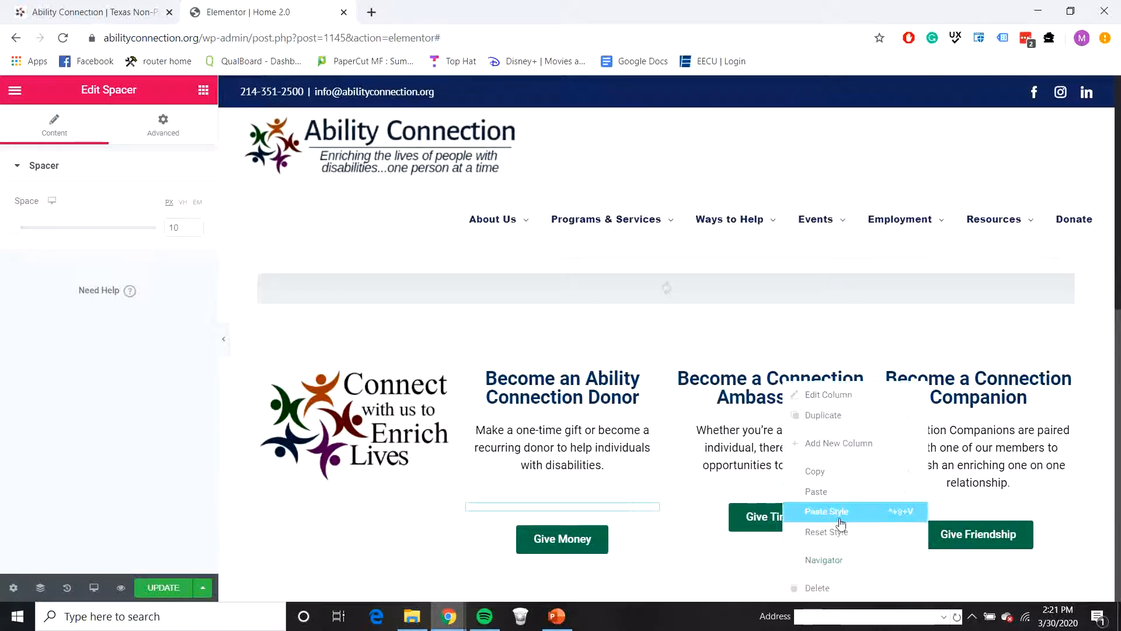
click(834, 521)
right_click(793, 467)
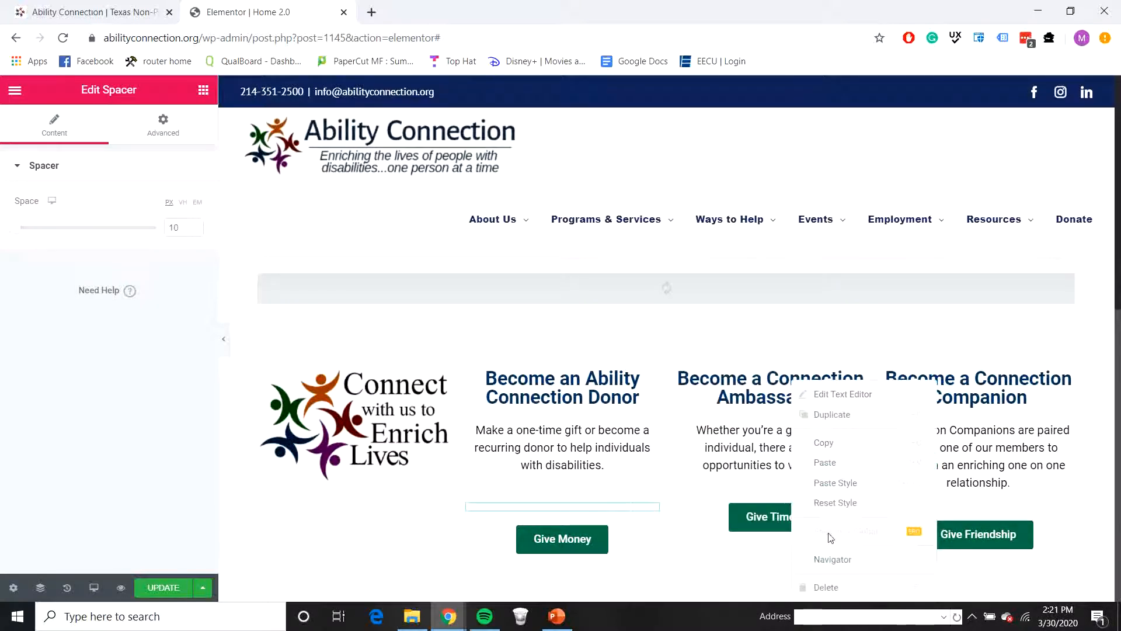
click(826, 463)
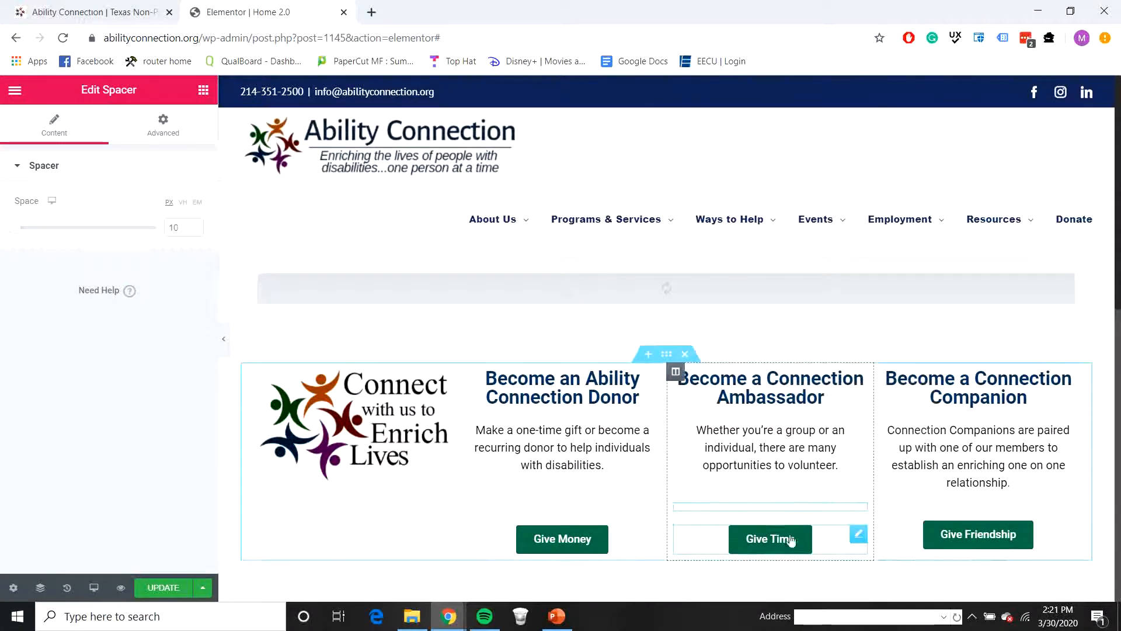
click(225, 344)
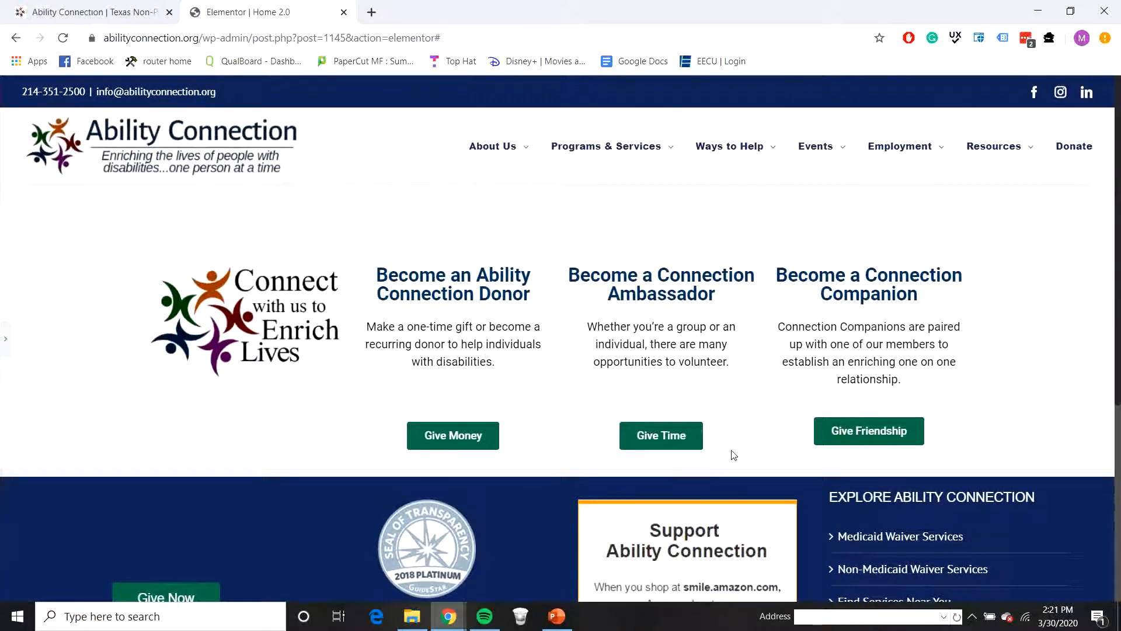
Step: Set the third column's spacer to 20 px and duplicate the second column's spacer into the fourth column, above the Give Friendship button
click(5, 338)
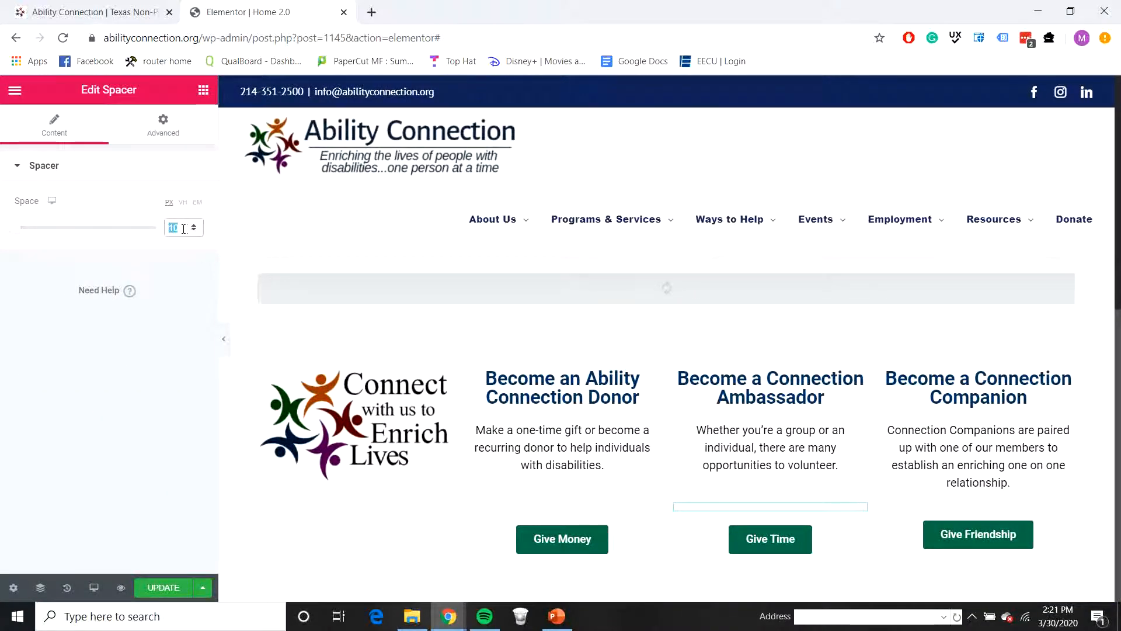
text(20)
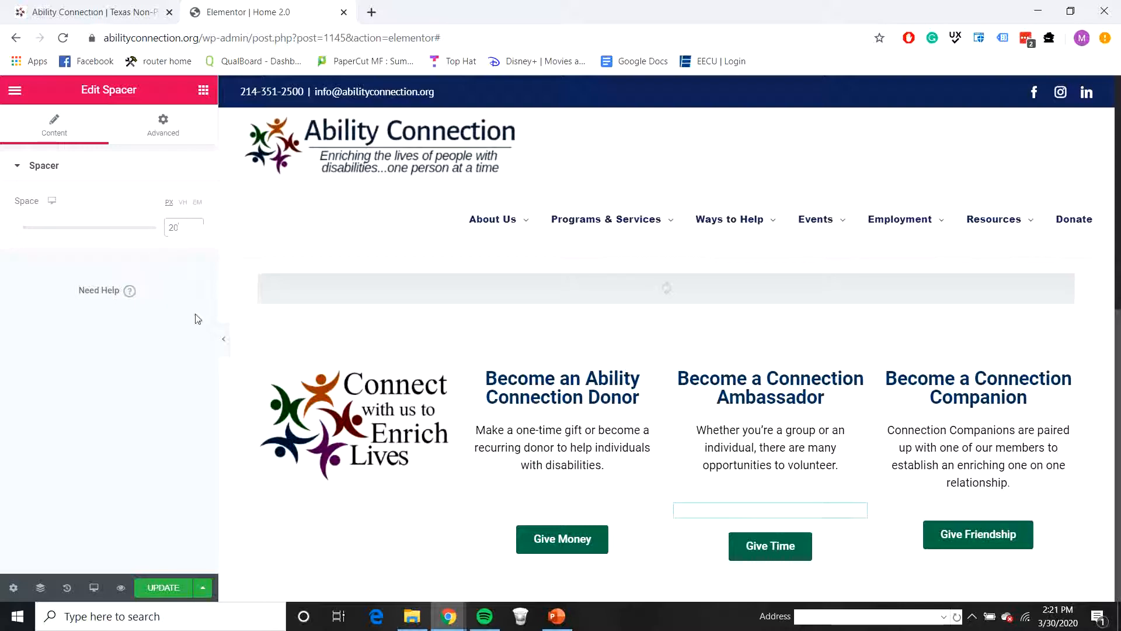
click(578, 512)
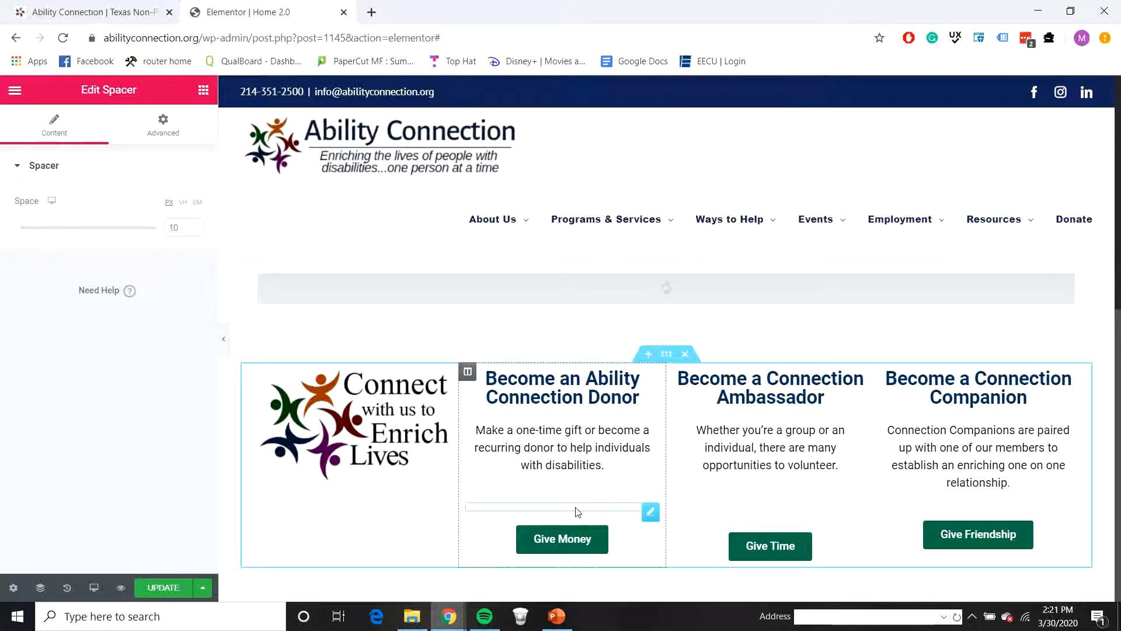
right_click(580, 509)
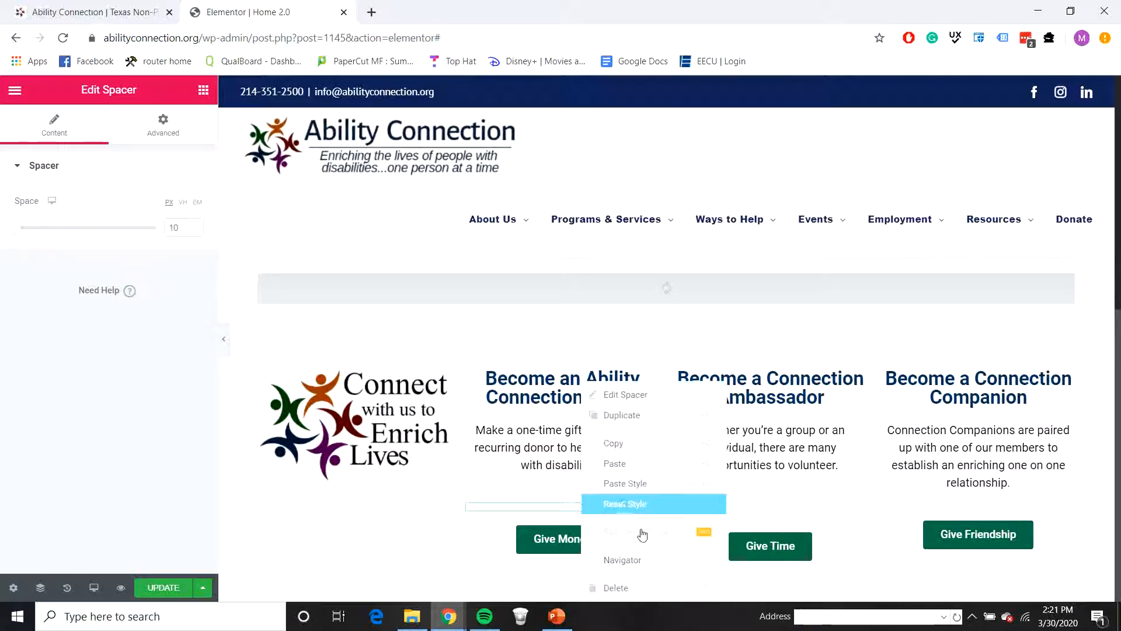
click(620, 421)
drag(659, 533, 1018, 570)
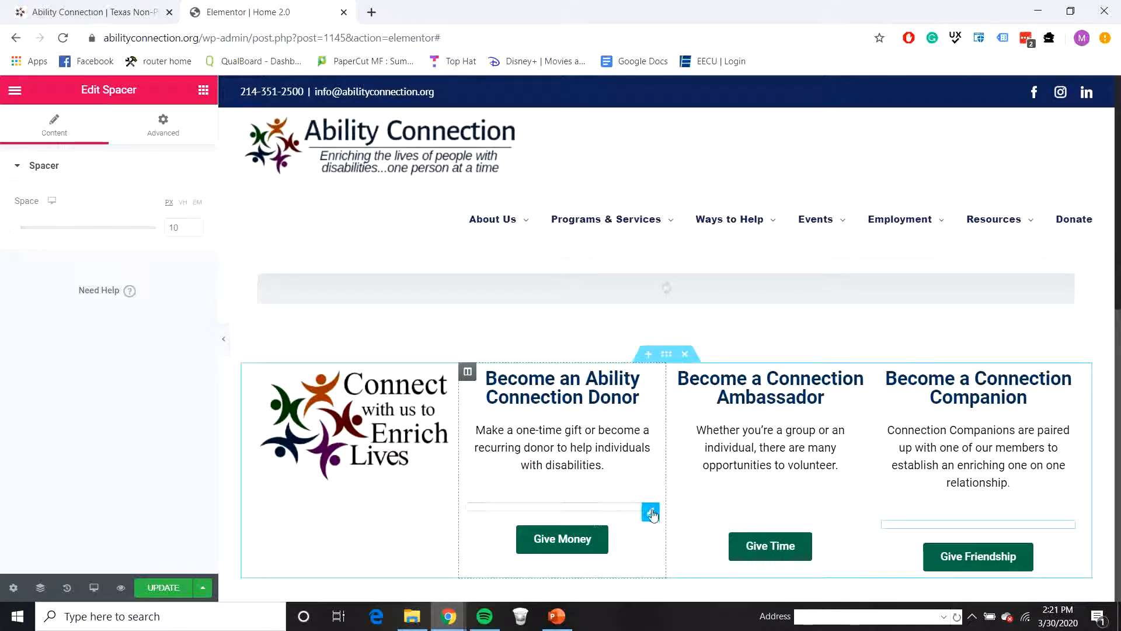
Step: Set the second column's spacer above the Give Money button to 20 px and preview the page at full width
click(650, 512)
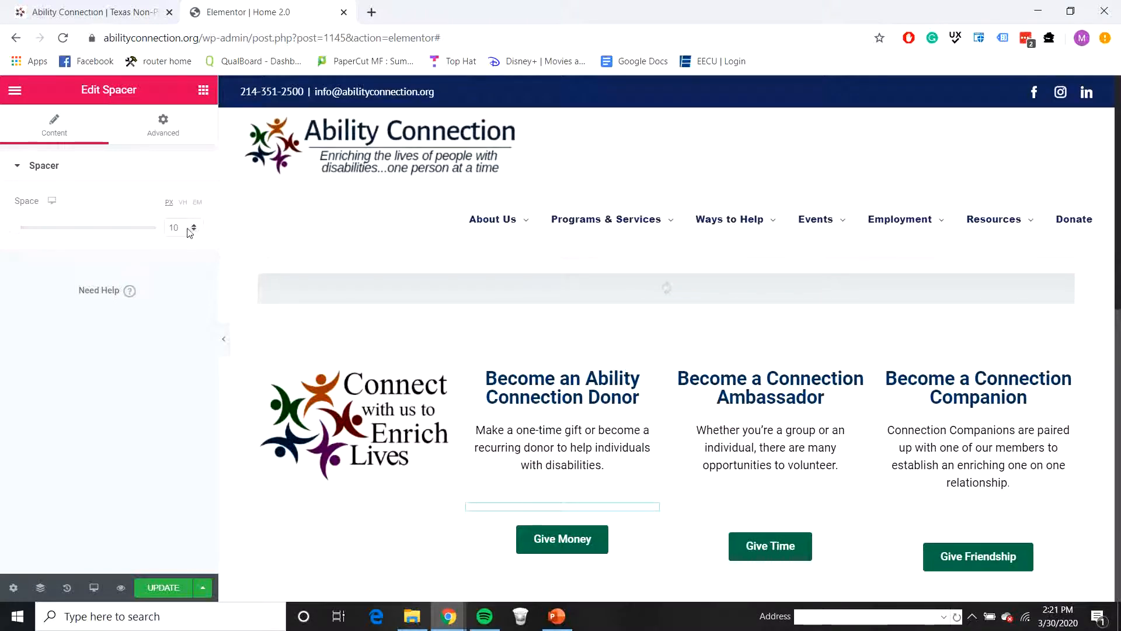
text(20)
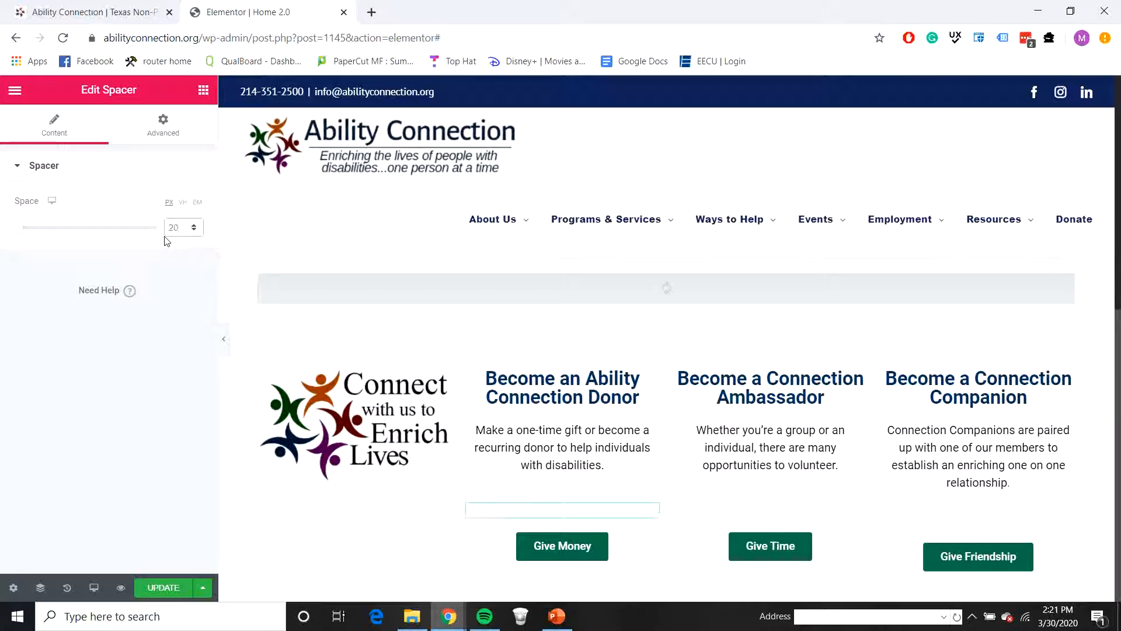
click(222, 338)
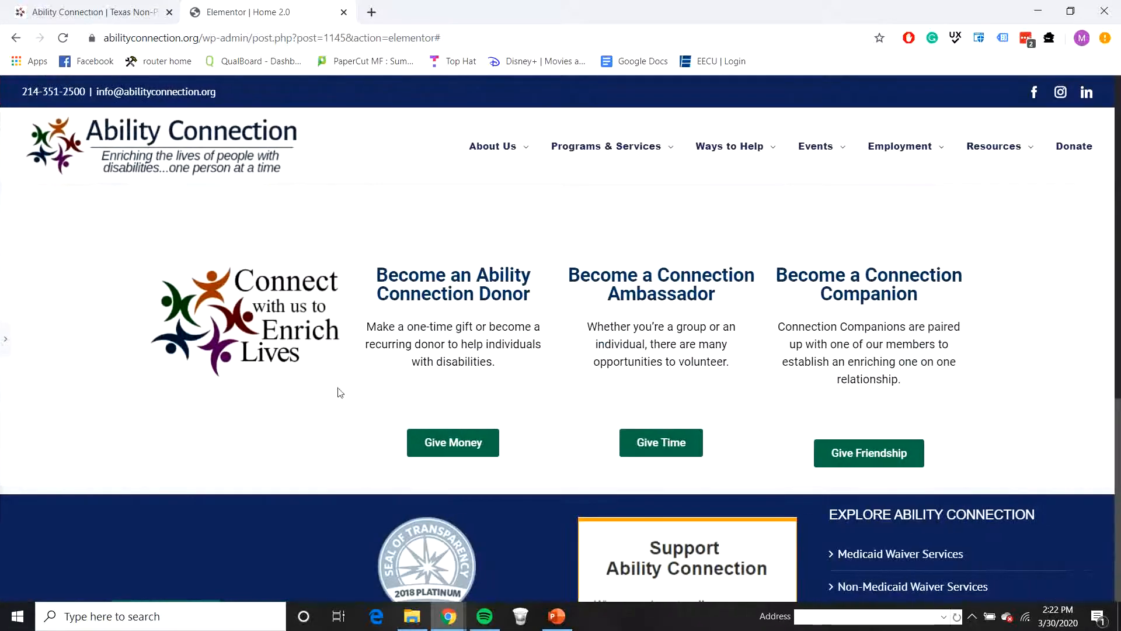
Step: Set the second column's spacer above the Give Money button to 30 px and preview the page at full width
click(9, 336)
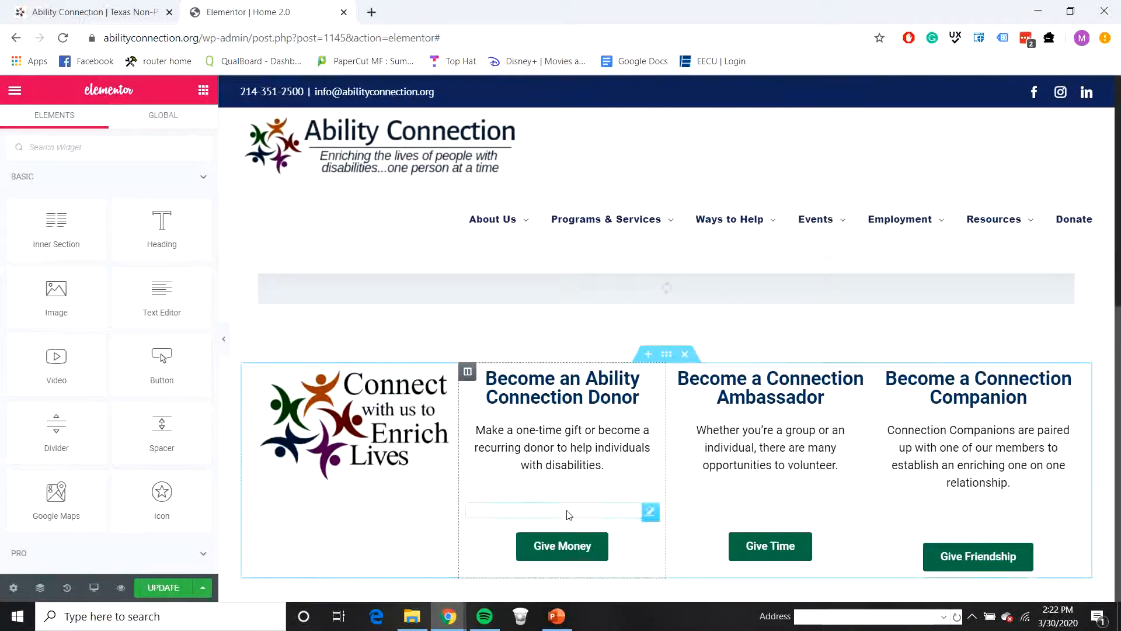
drag(505, 510, 516, 515)
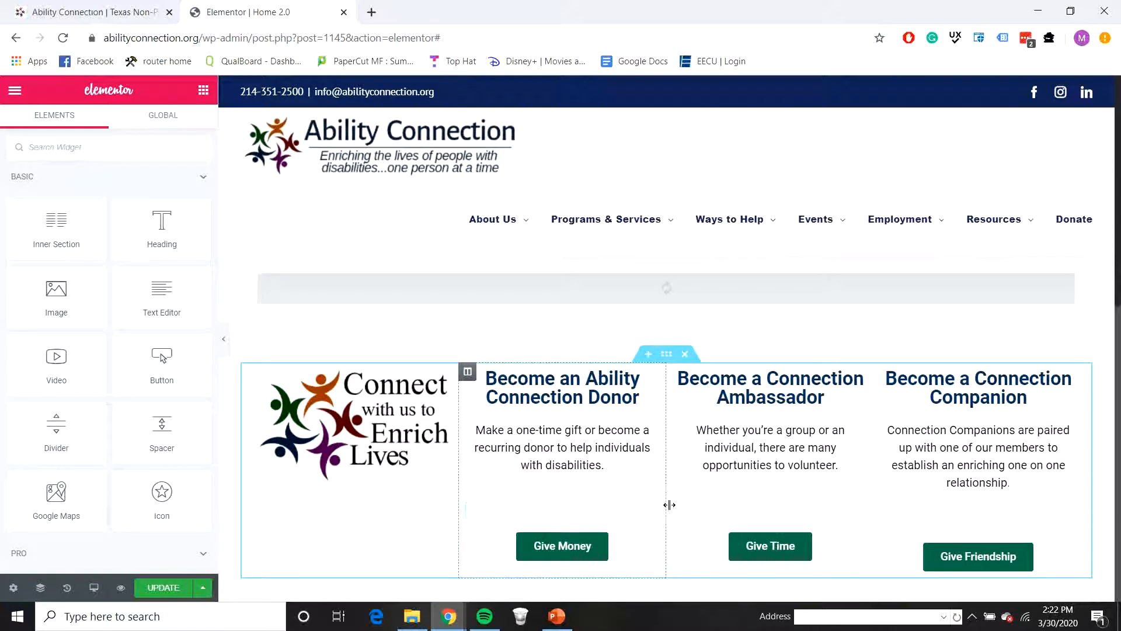
click(651, 511)
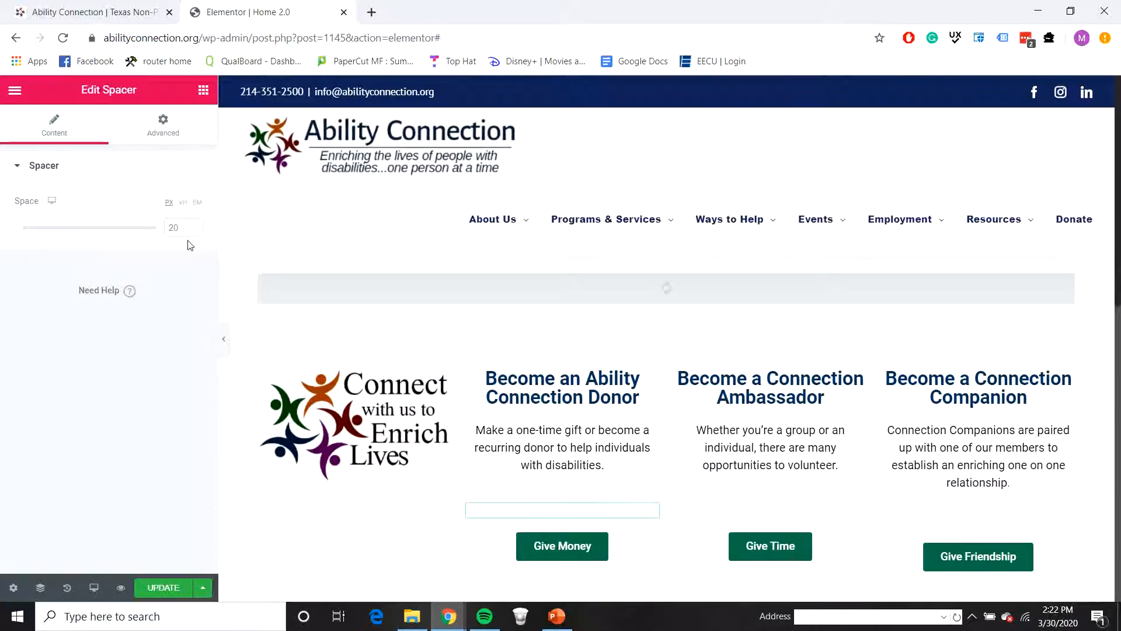
text(30)
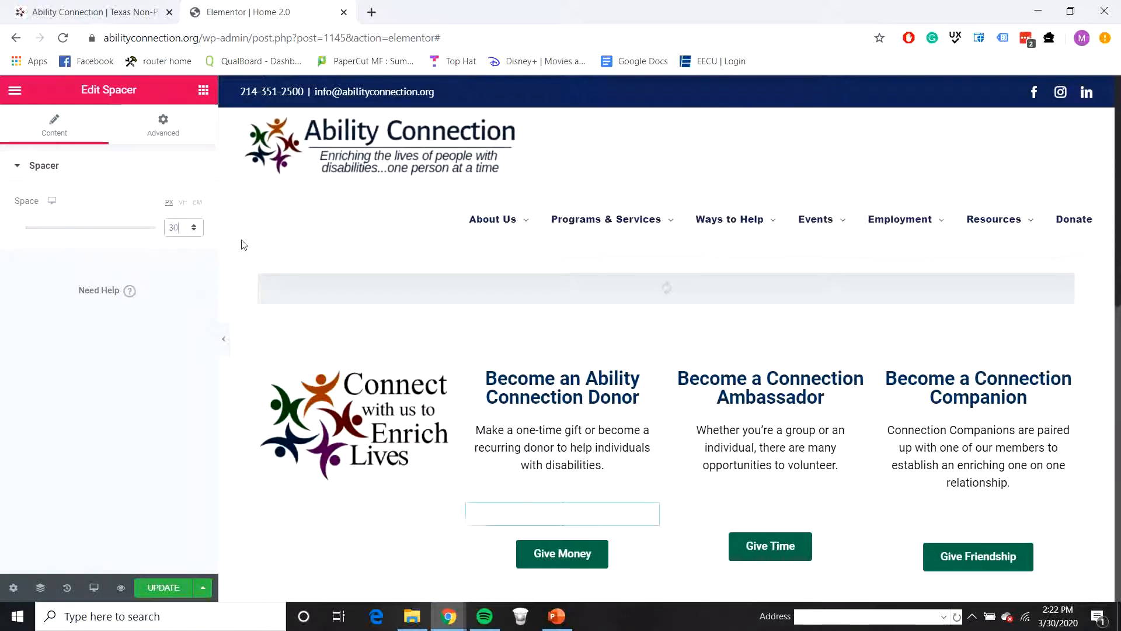
click(223, 338)
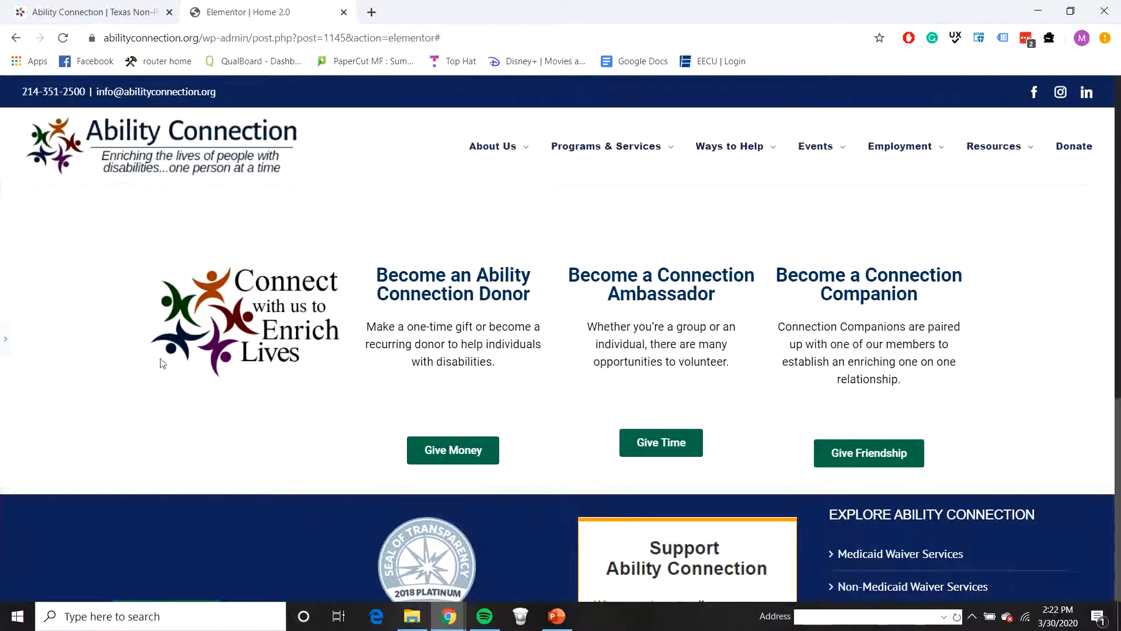
Step: Set the third column's spacer above the Give Time button to 30 px and preview the page at full width
click(6, 339)
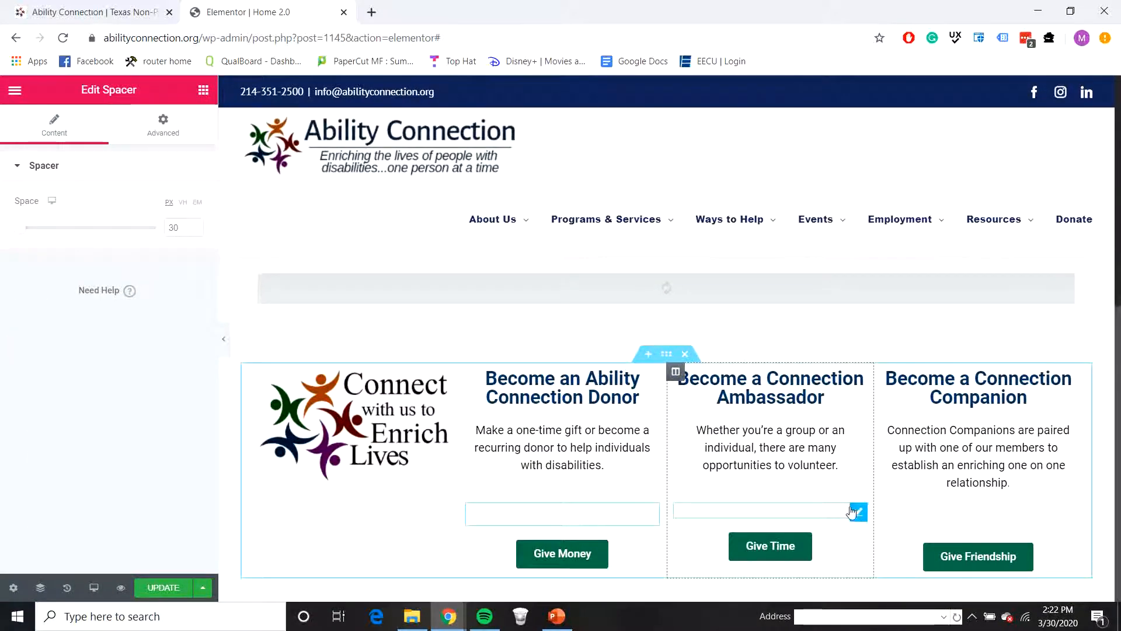
click(856, 514)
click(192, 230)
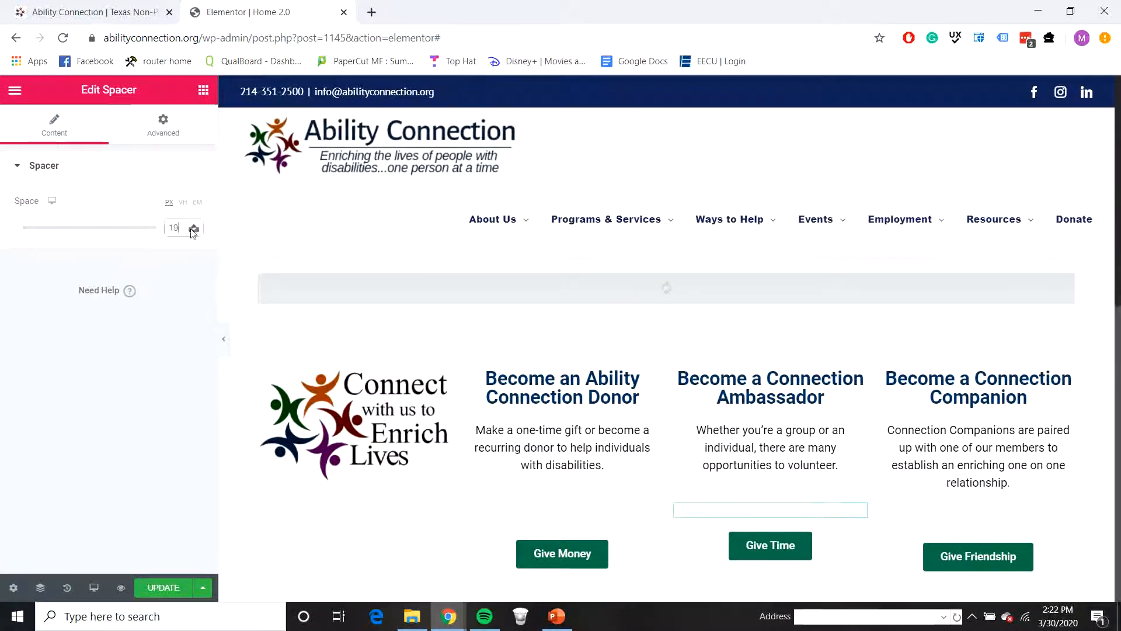
text(30)
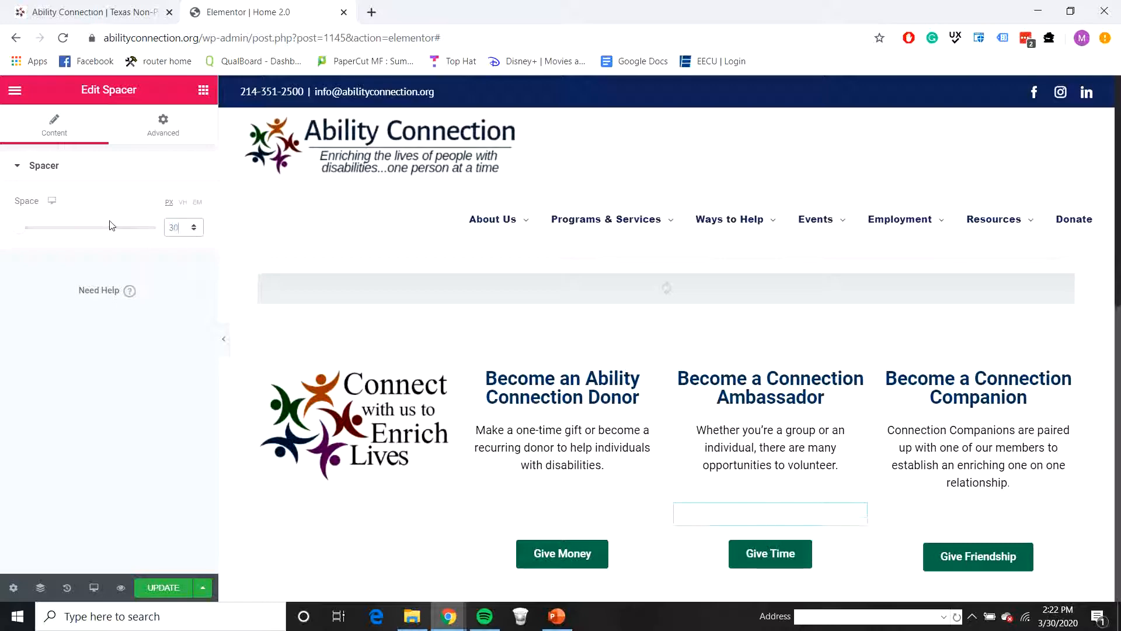
click(223, 338)
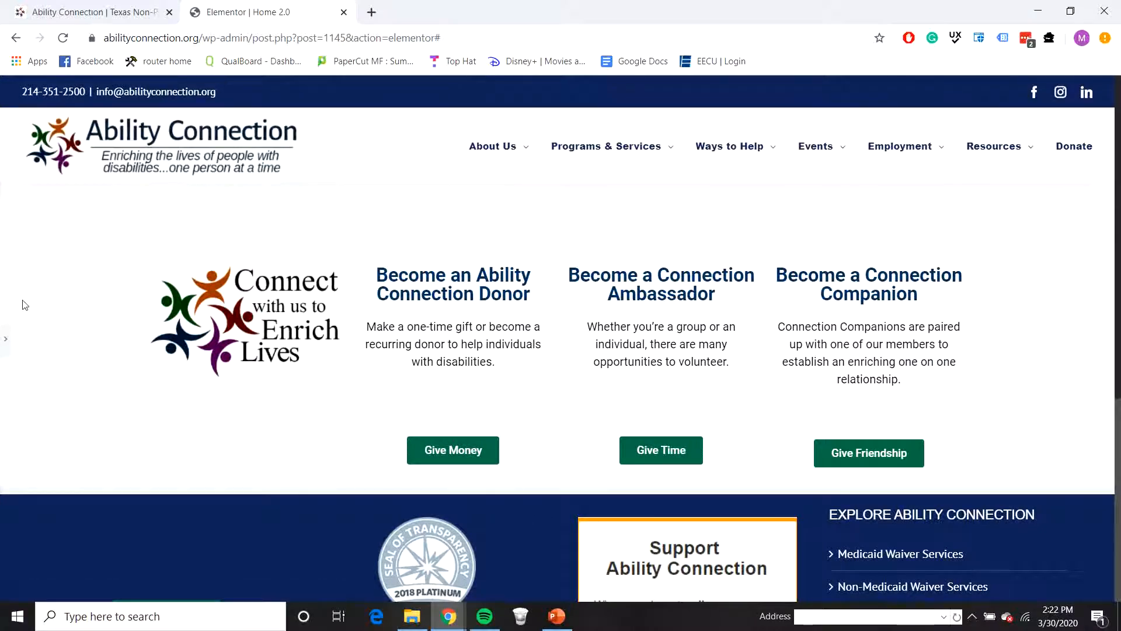
Step: Add a single-column section below the four-column section and place a 50 px Spacer widget in it
click(6, 348)
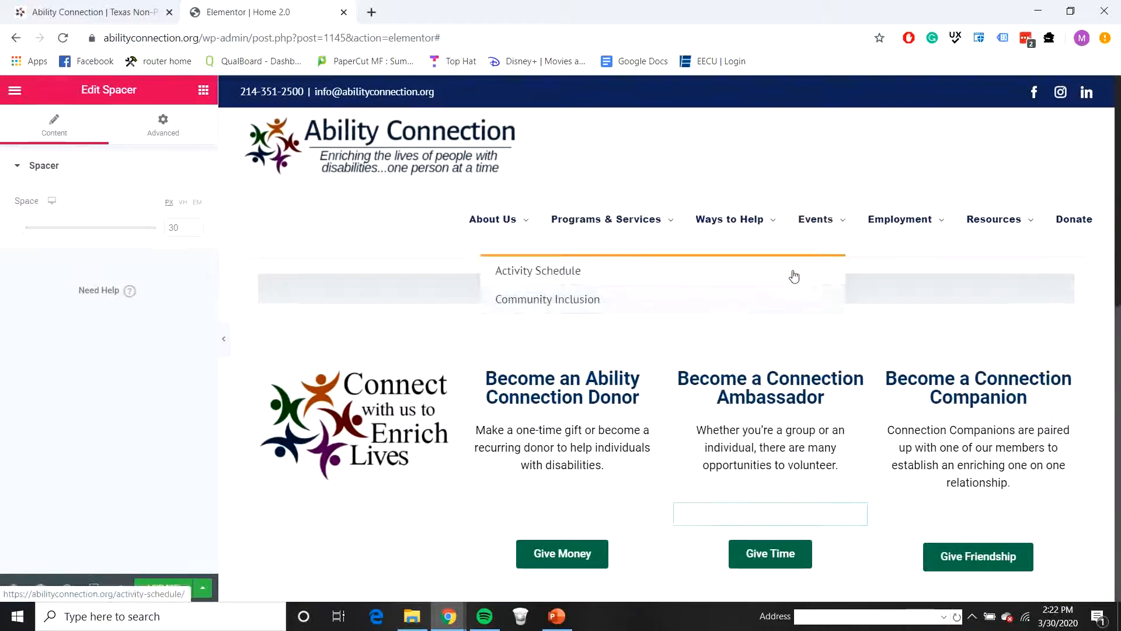
scroll(631, 554, down, 2)
click(648, 447)
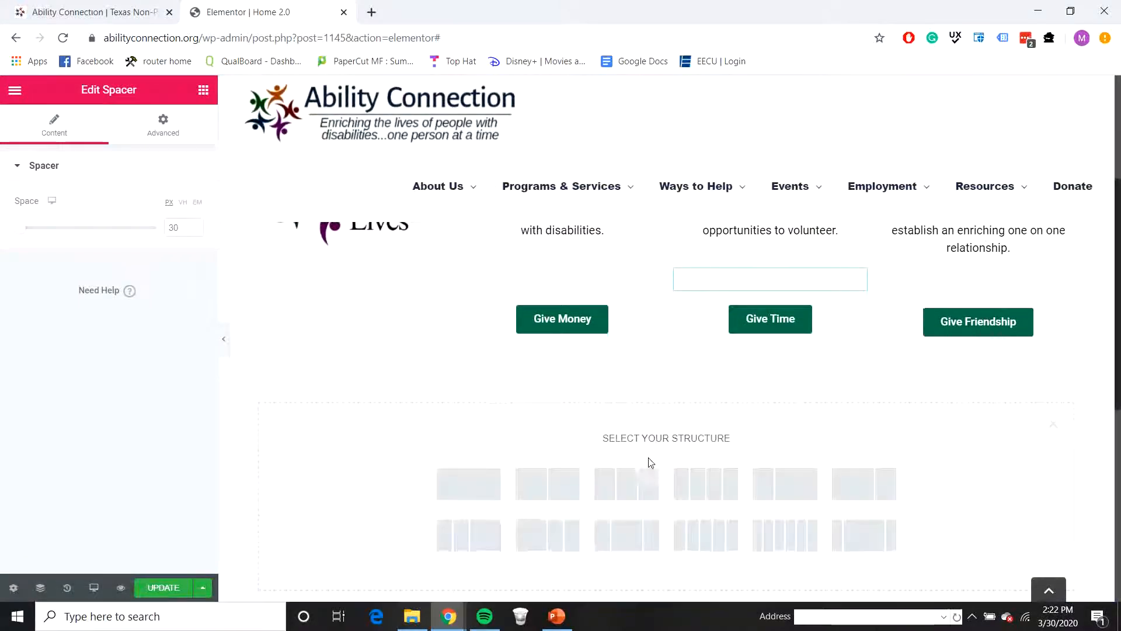
click(482, 495)
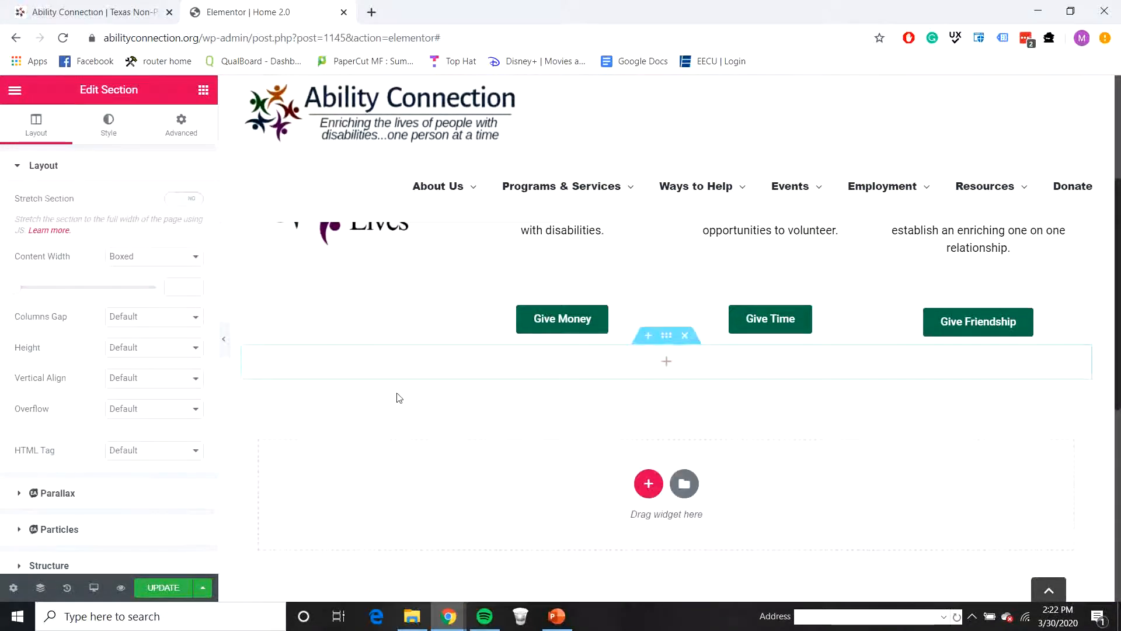
click(203, 89)
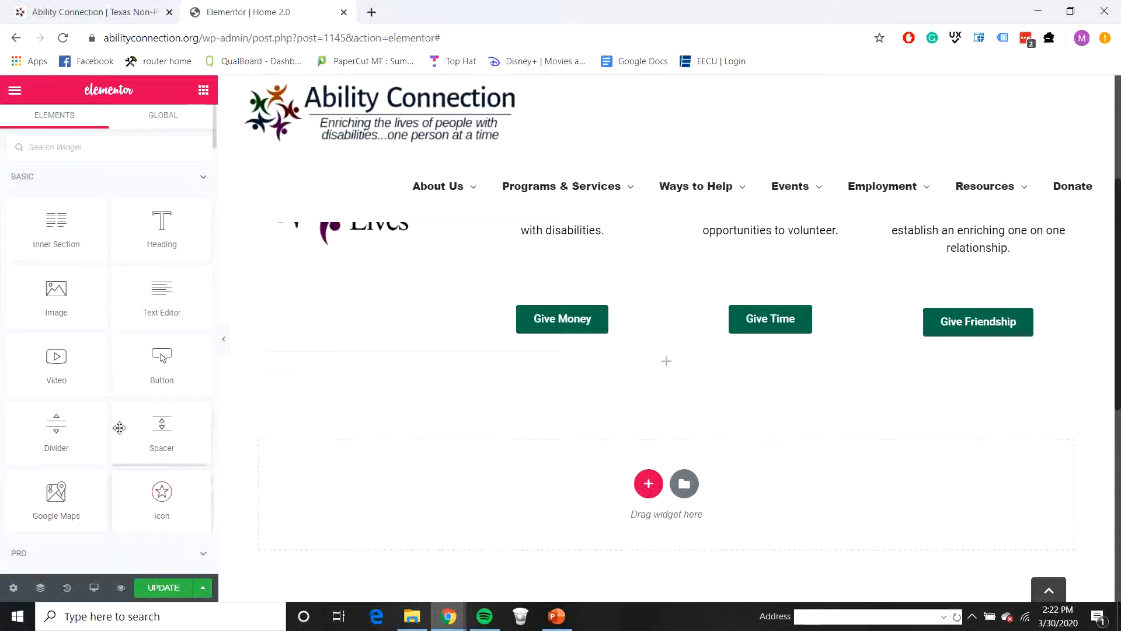
drag(182, 430, 666, 368)
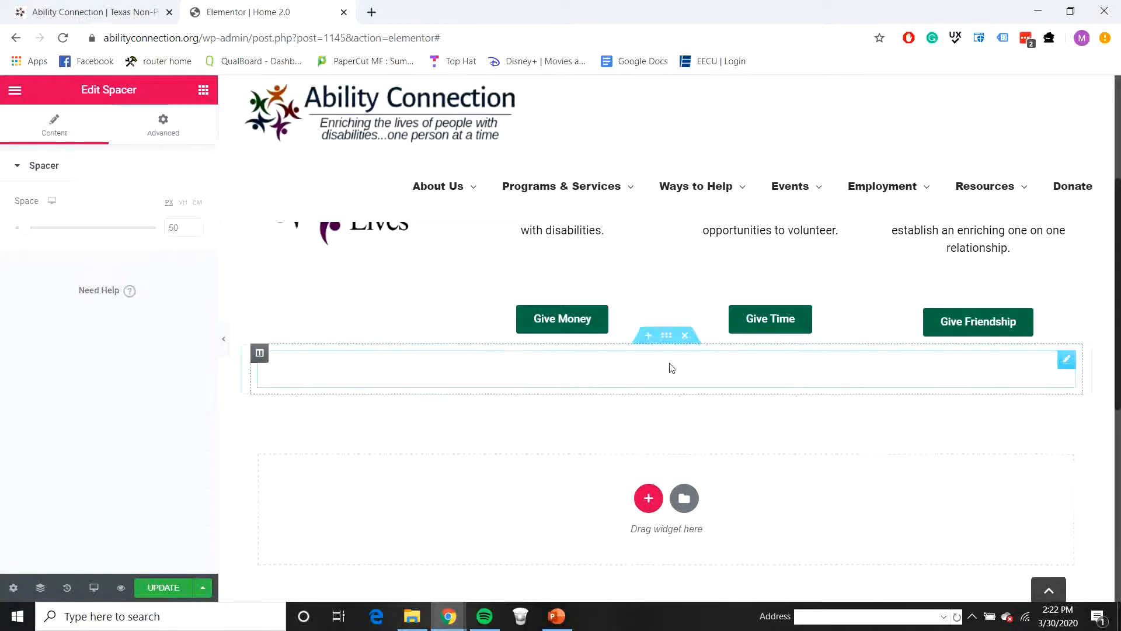
Step: Check the live homepage's About Us layout and add a two-column section below the spacer with a Video widget in its second column
click(115, 17)
scroll(578, 388, down, 7)
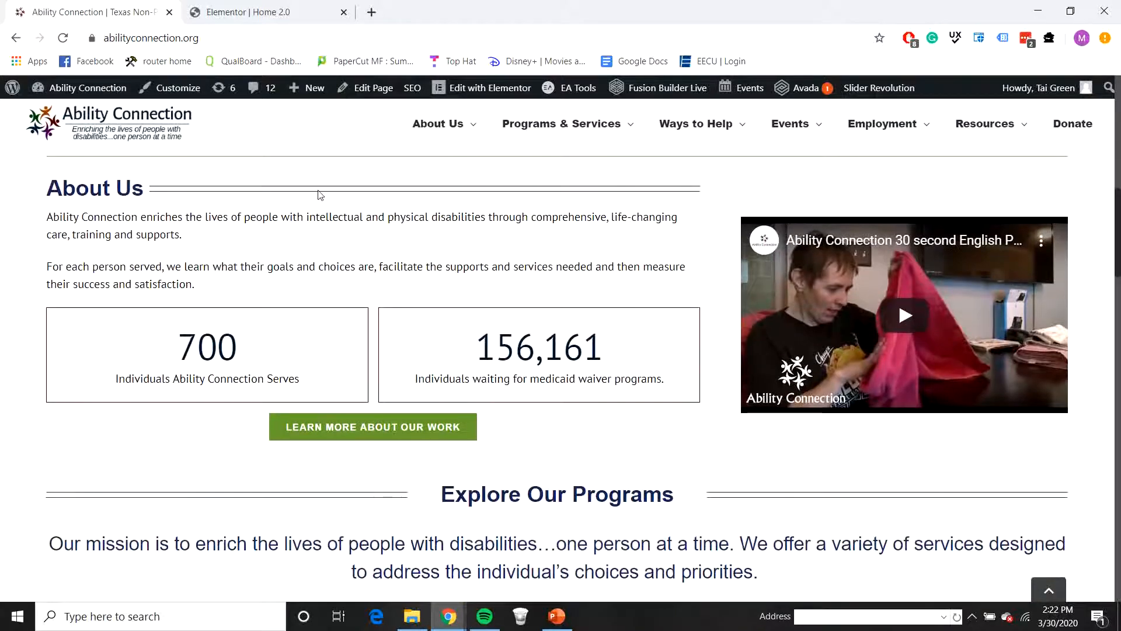
click(254, 20)
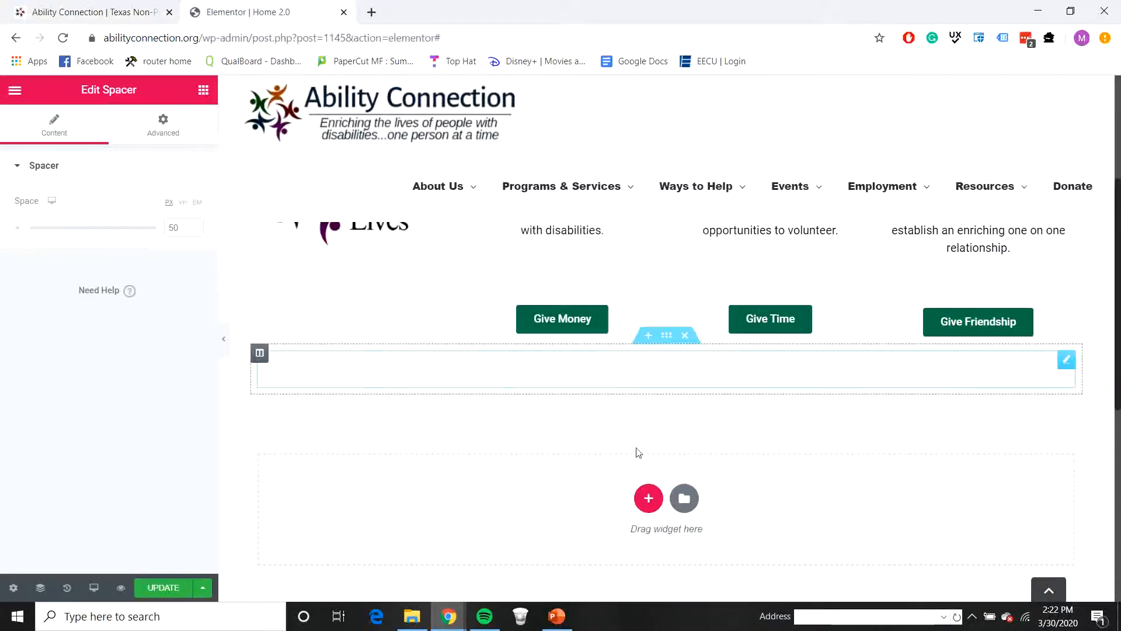
click(645, 497)
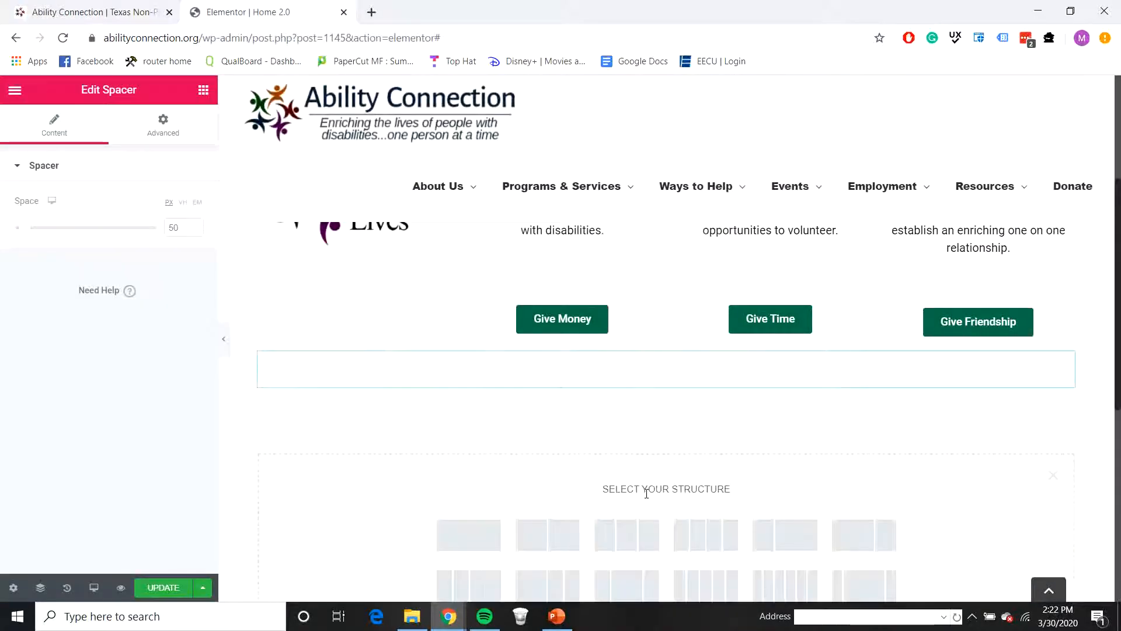
click(561, 534)
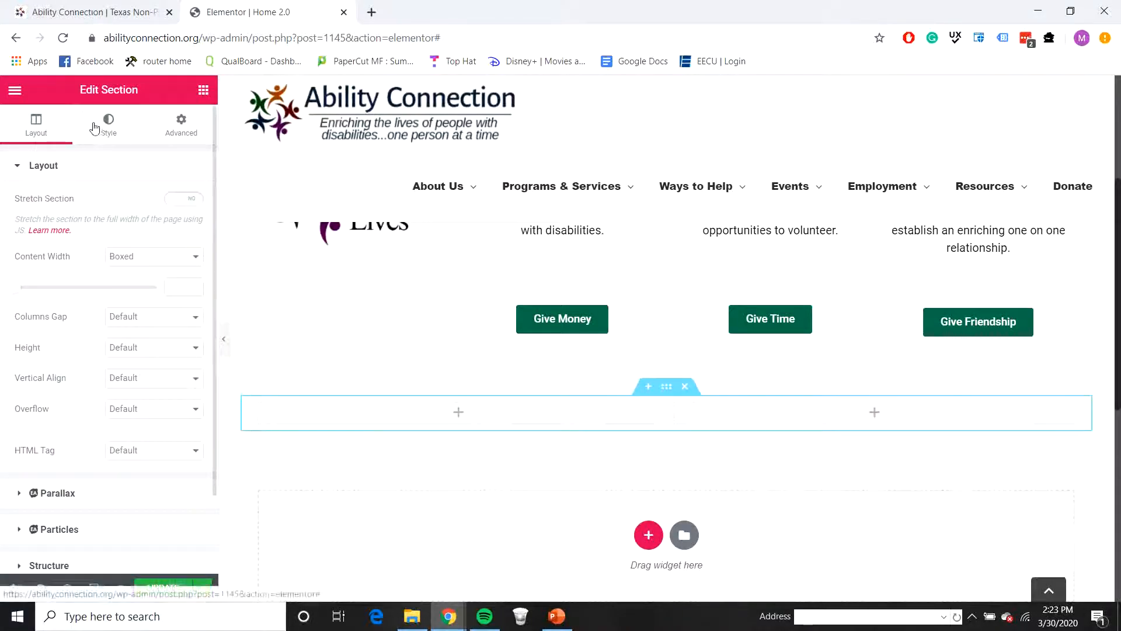
click(204, 90)
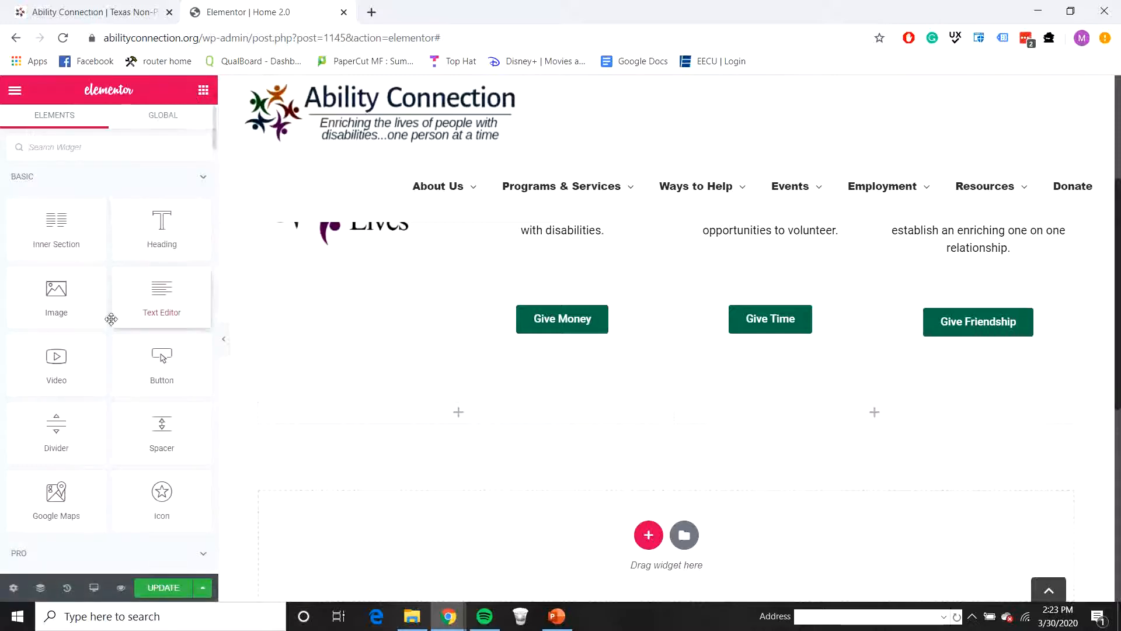
drag(444, 428, 840, 416)
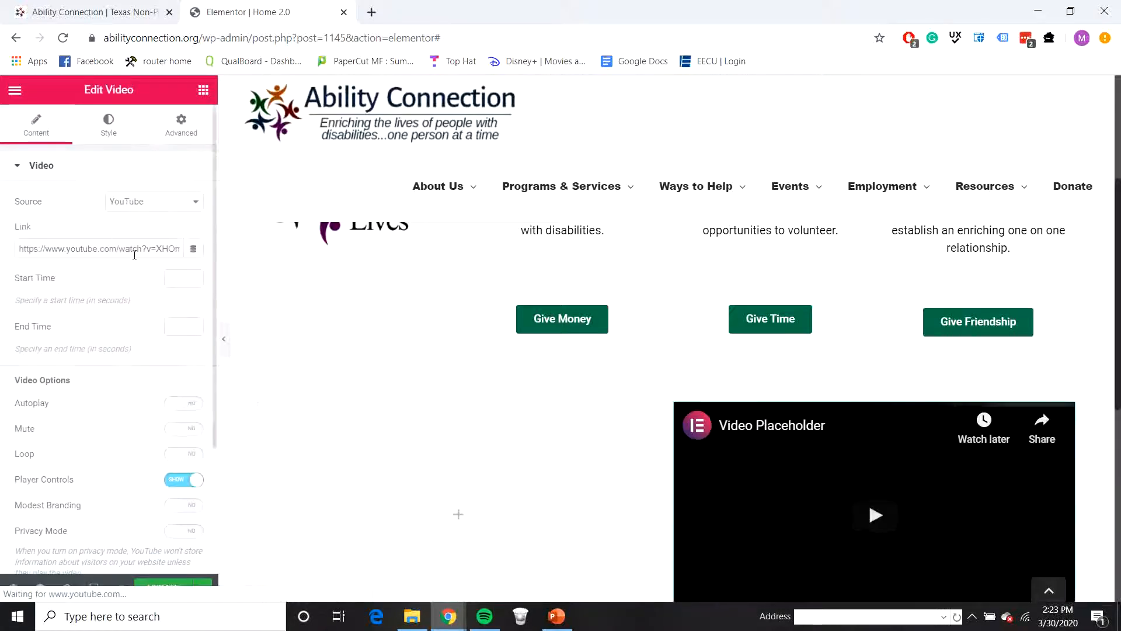
Step: Copy the link of the Ability Connection 30 second English PSA video from the live homepage and set it as the Video widget's link
click(96, 12)
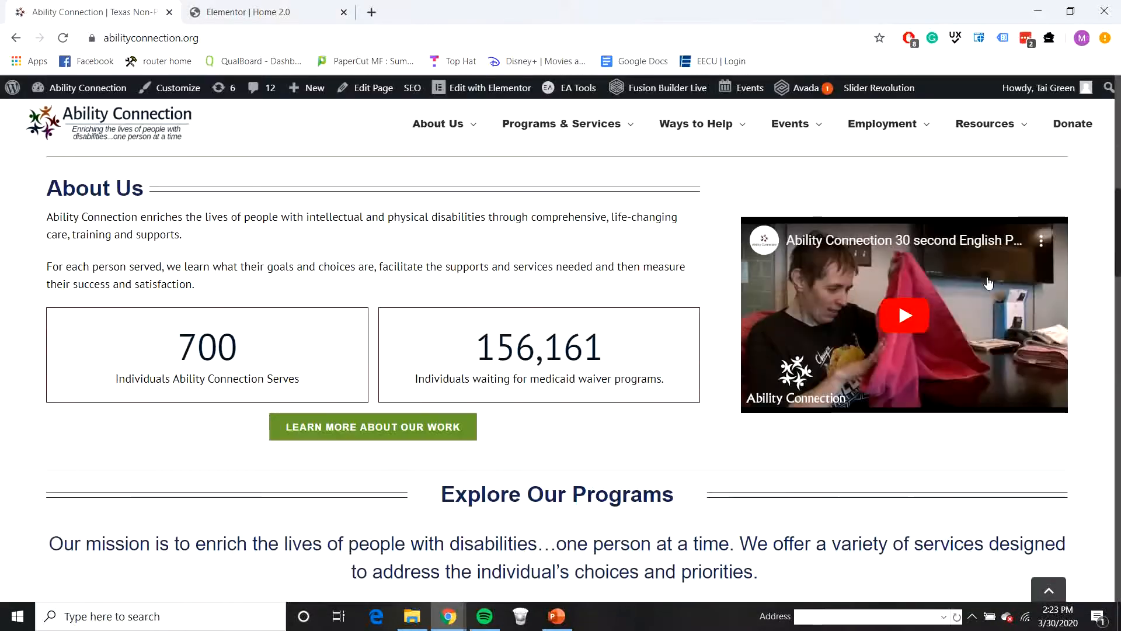
click(1039, 241)
click(883, 323)
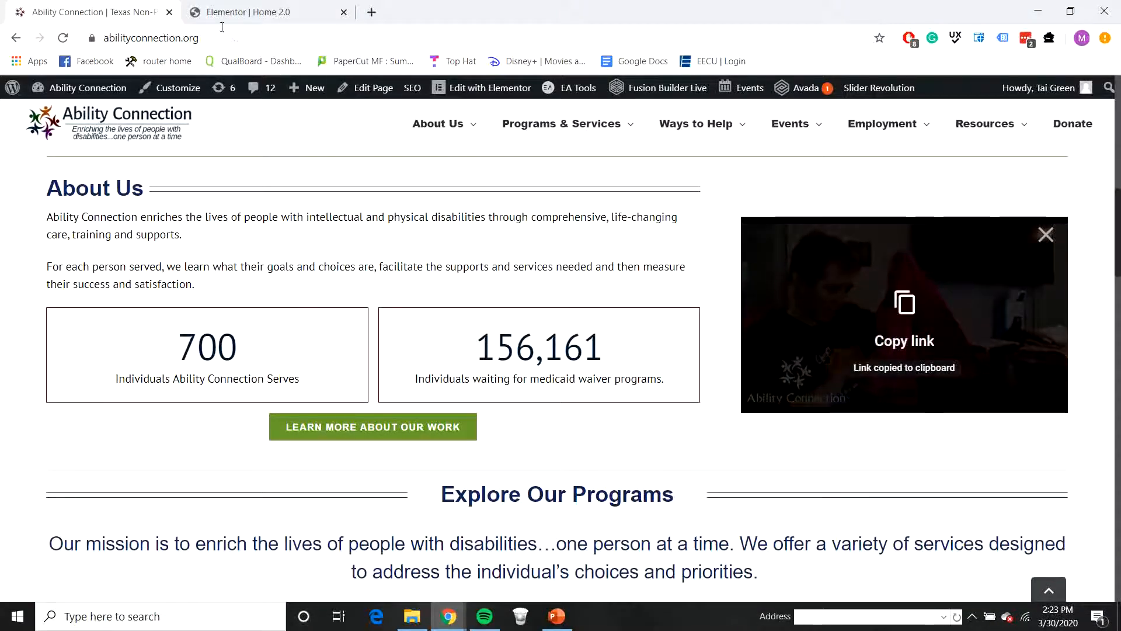
click(222, 16)
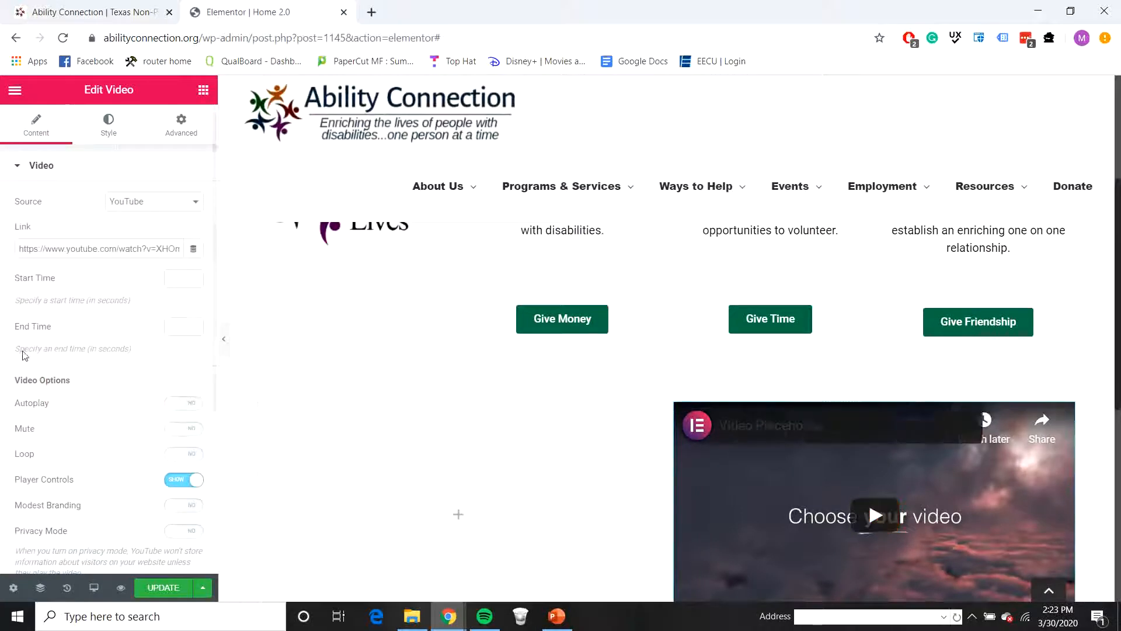
triple_click(114, 248)
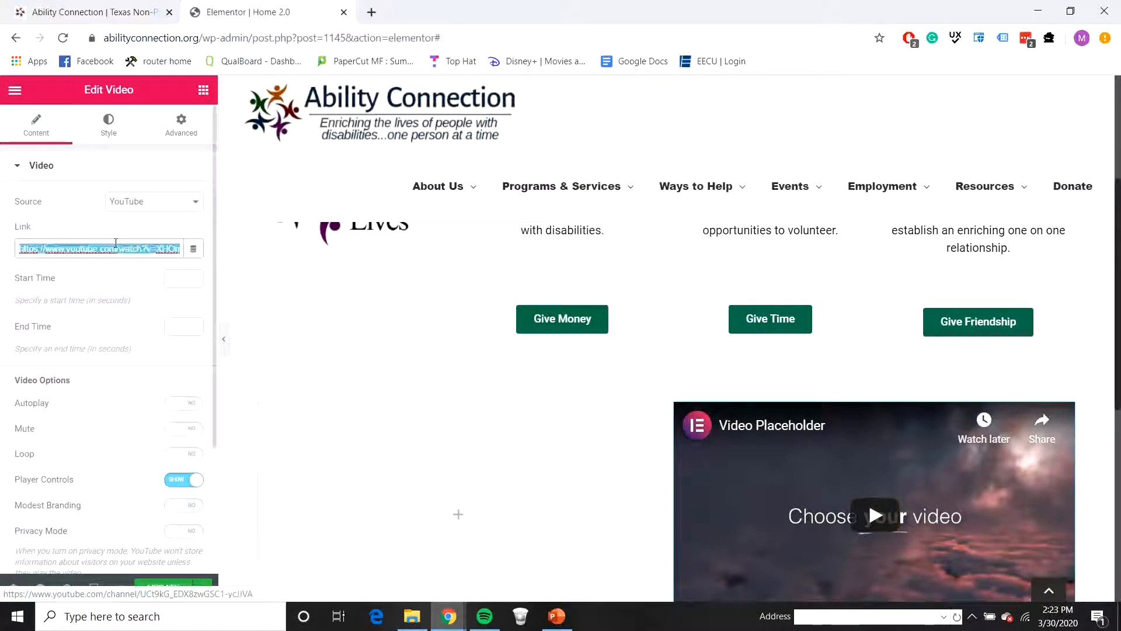
key(ctrl+v)
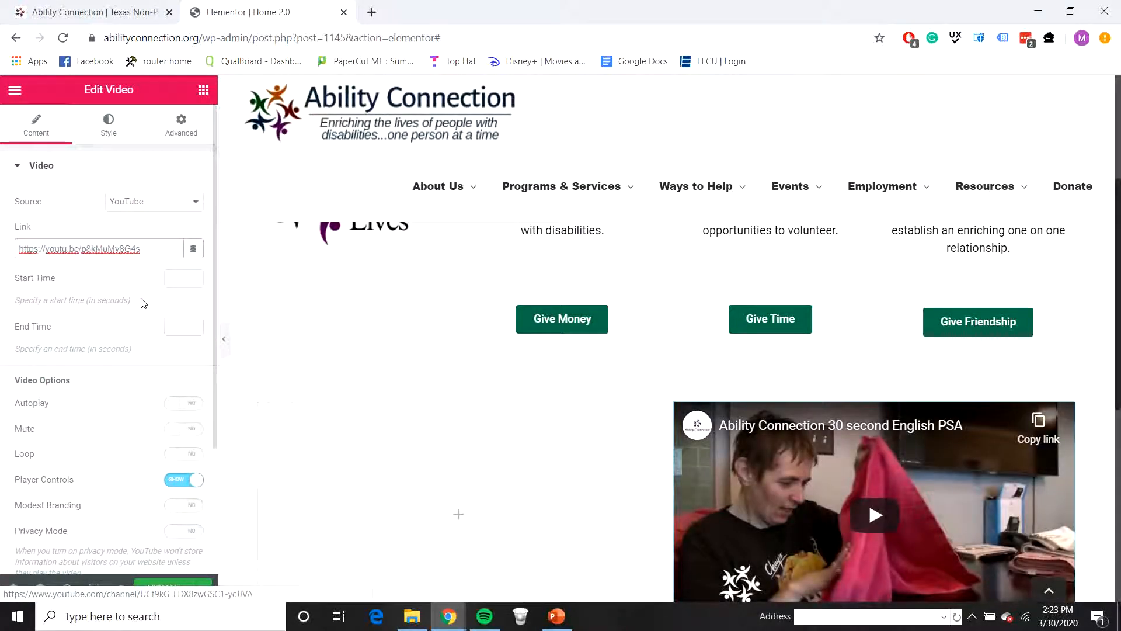
Step: Add a Heading widget to the first column, beside the video
scroll(668, 460, down, 2)
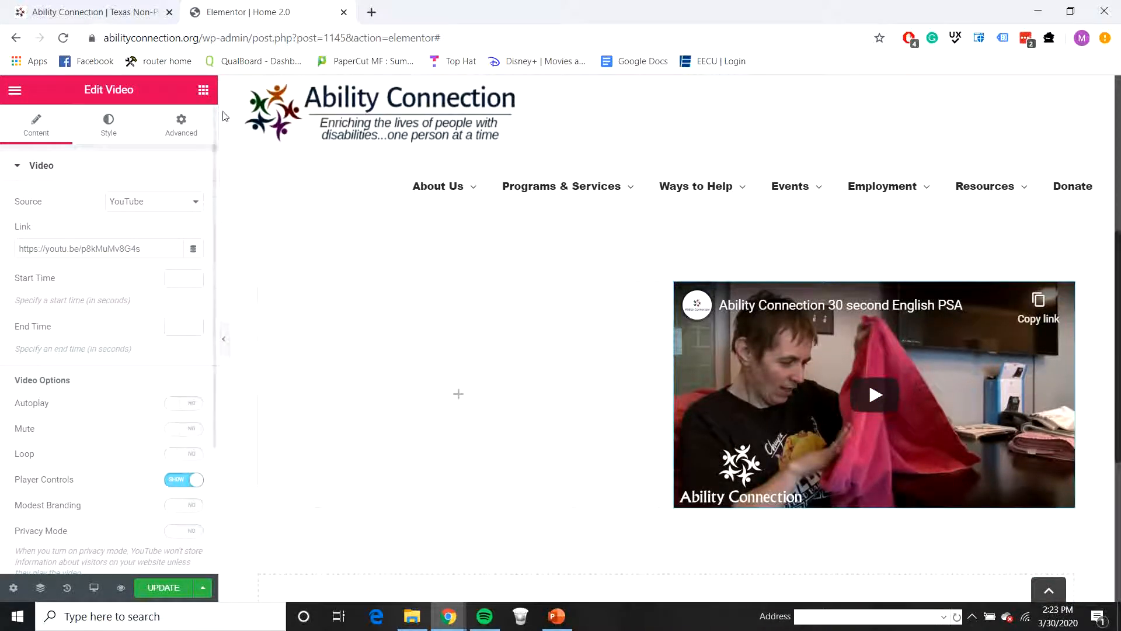
click(203, 89)
drag(159, 219, 429, 305)
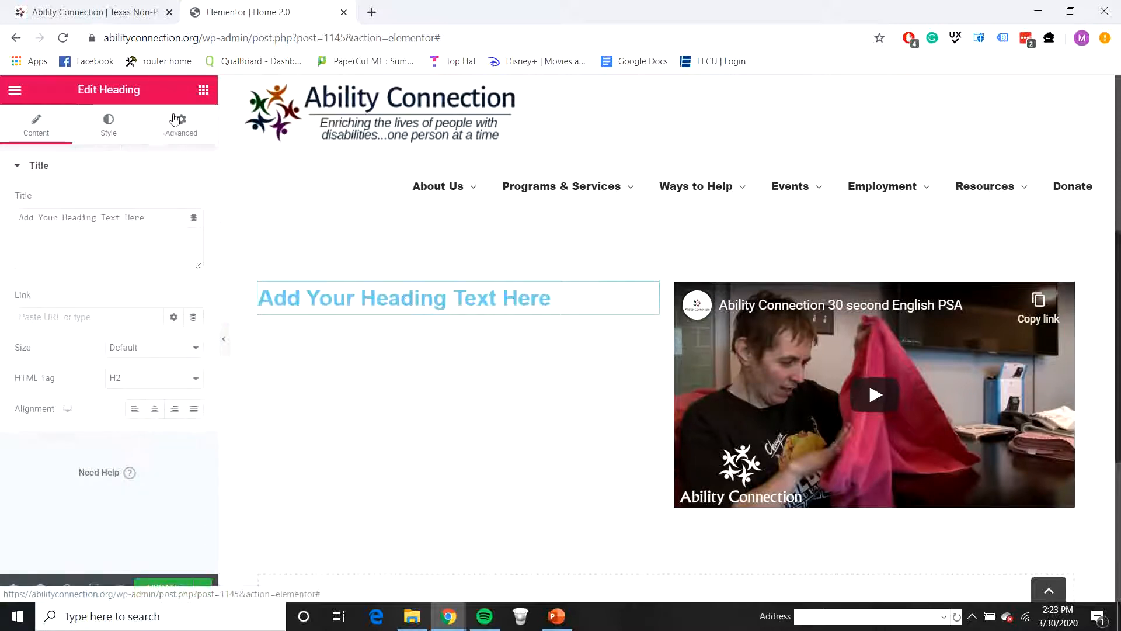
Step: Add a Text Editor widget under the heading in the first column and a Button widget below it
click(203, 89)
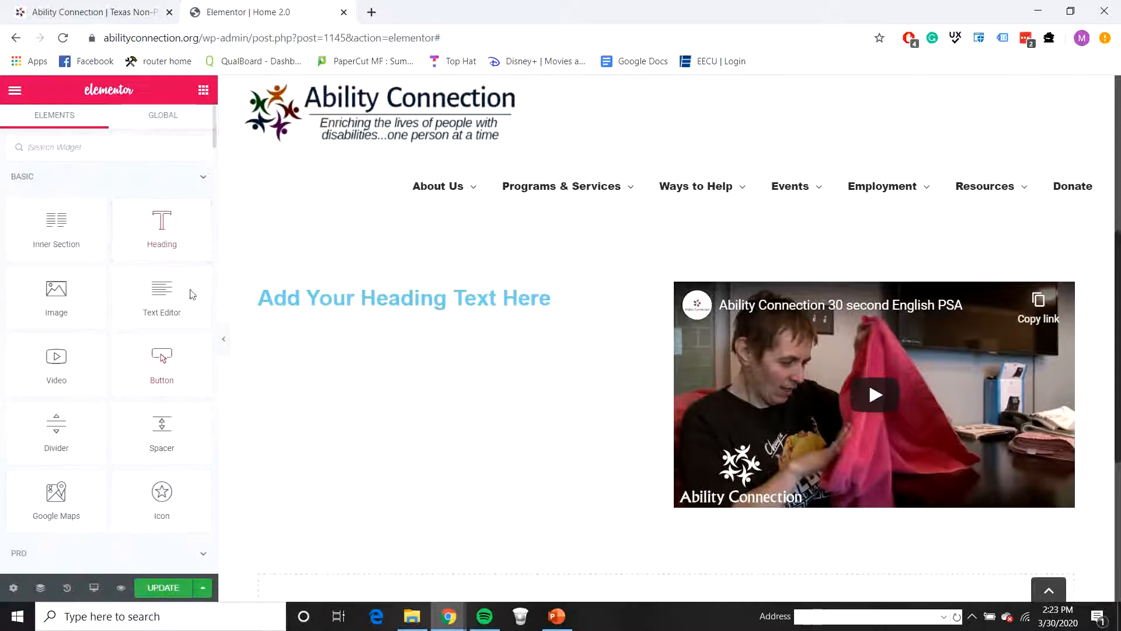
drag(150, 289, 412, 305)
click(130, 22)
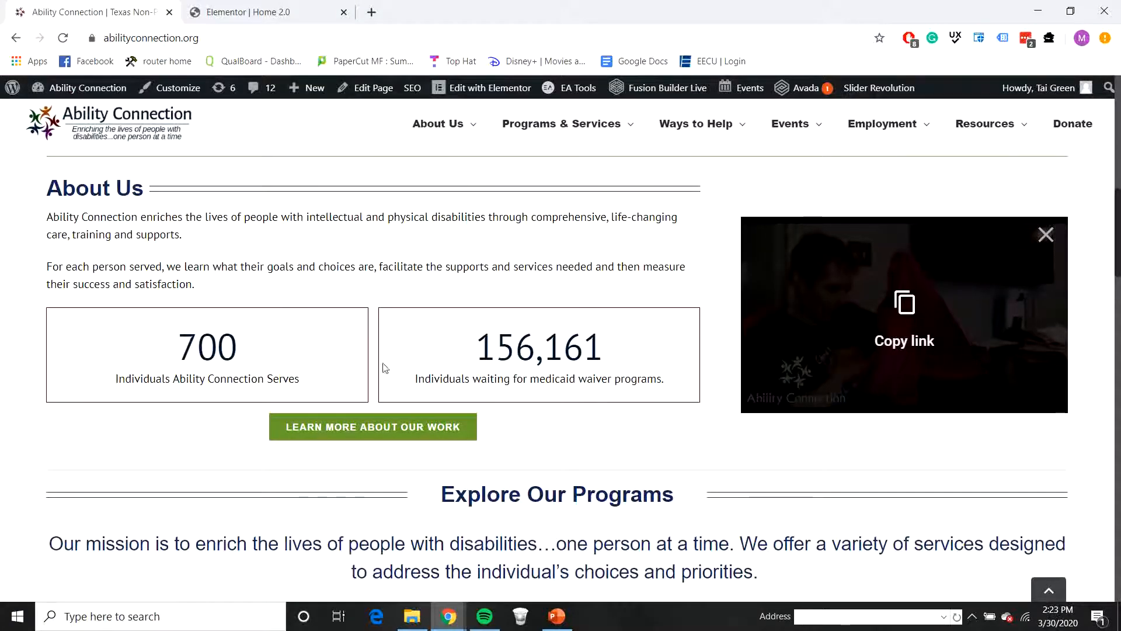
click(245, 19)
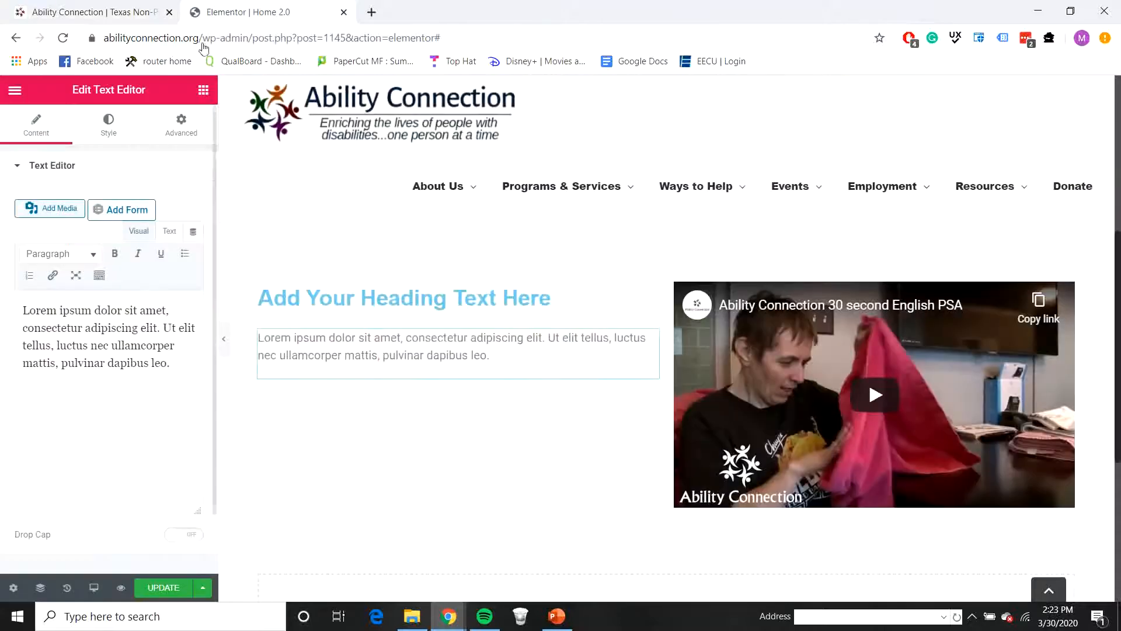
click(203, 91)
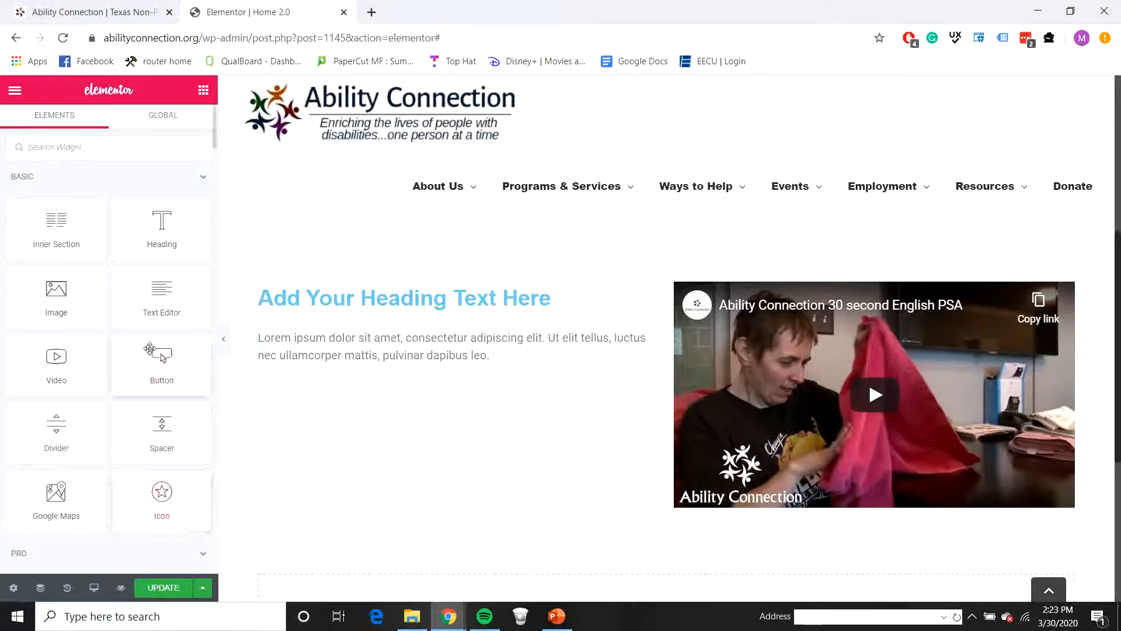
drag(150, 349, 391, 357)
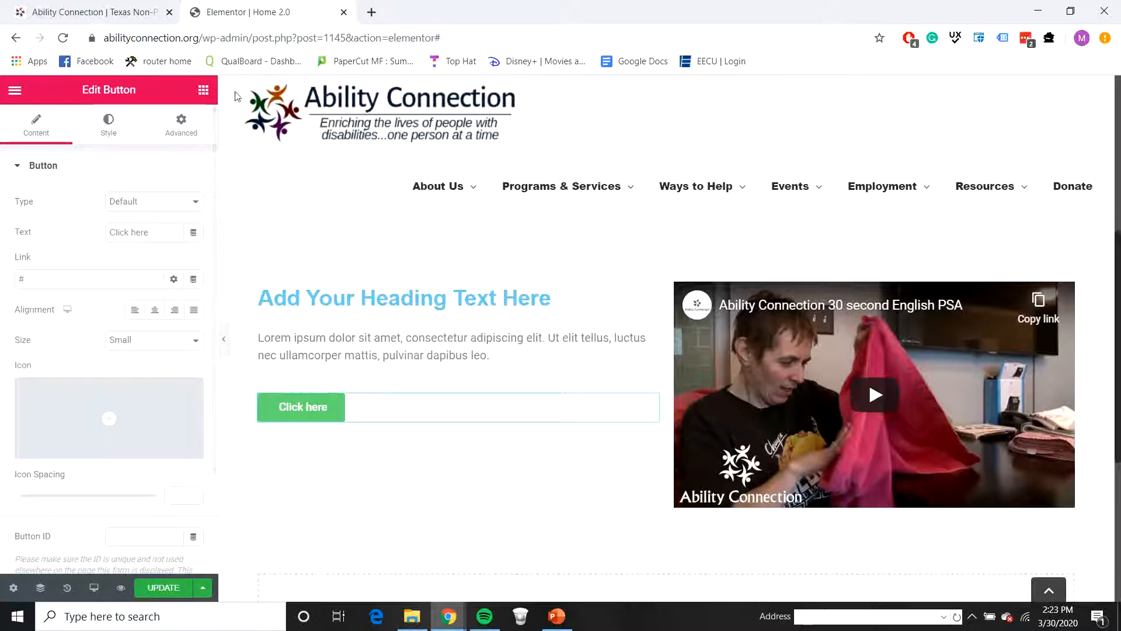
Step: Place a Counter widget in the first column between the text and the button
click(202, 91)
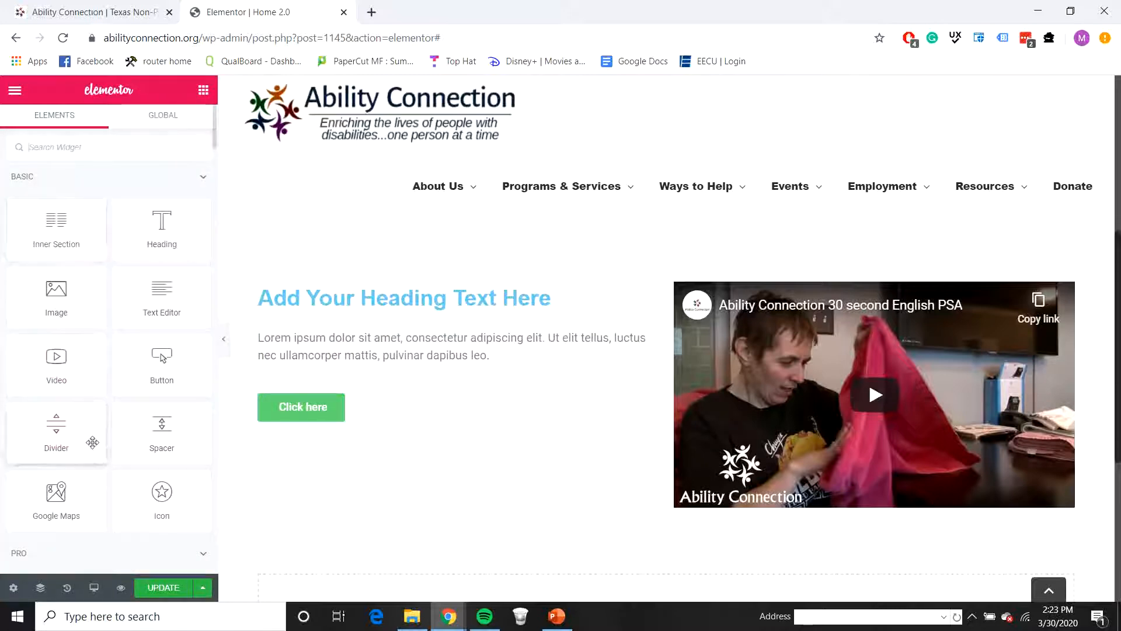
scroll(92, 442, down, 12)
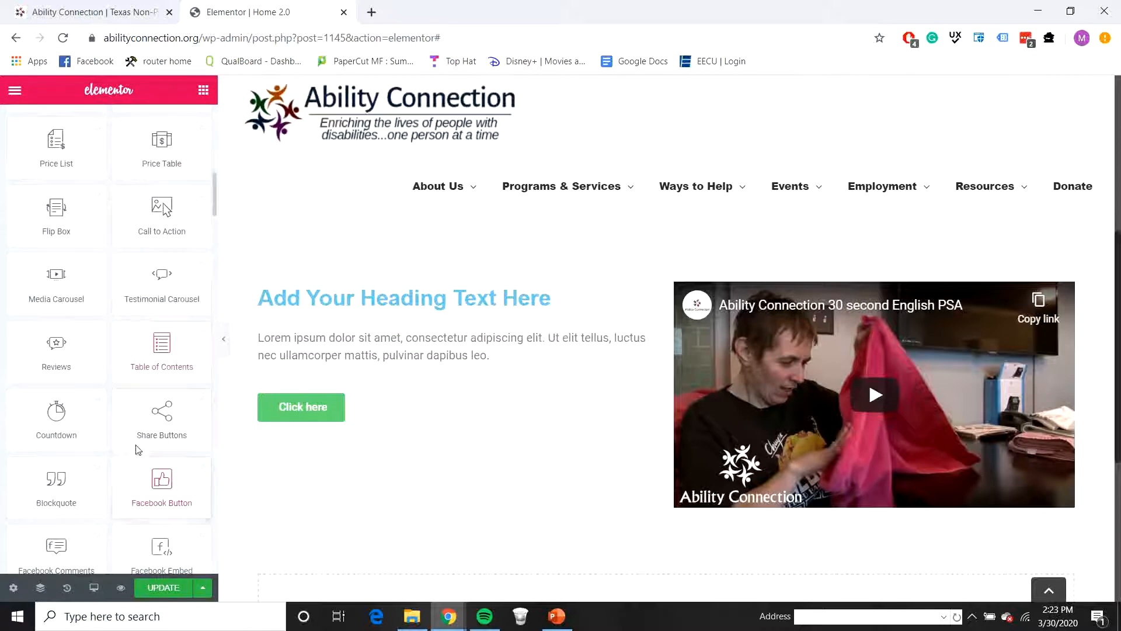
scroll(138, 448, up, 12)
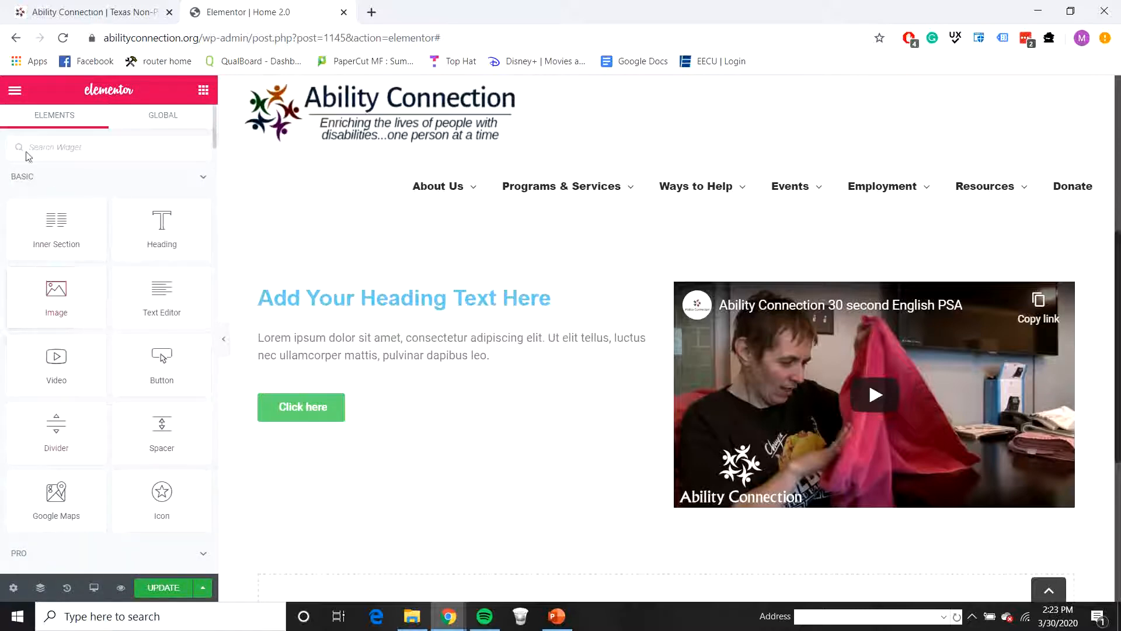
scroll(175, 501, down, 3)
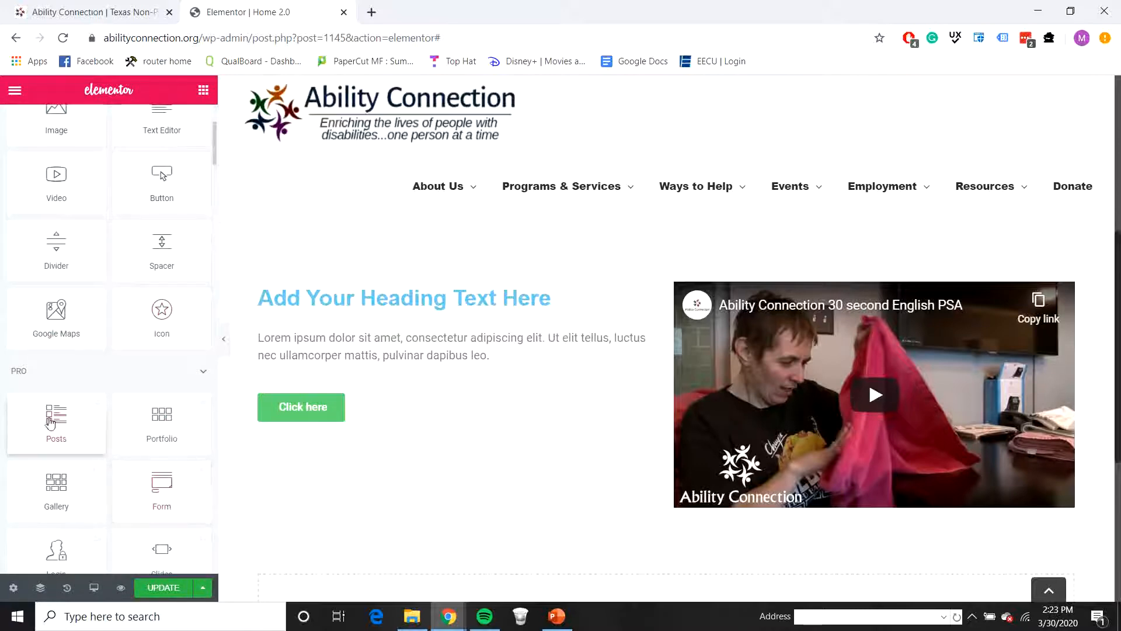
scroll(79, 408, down, 14)
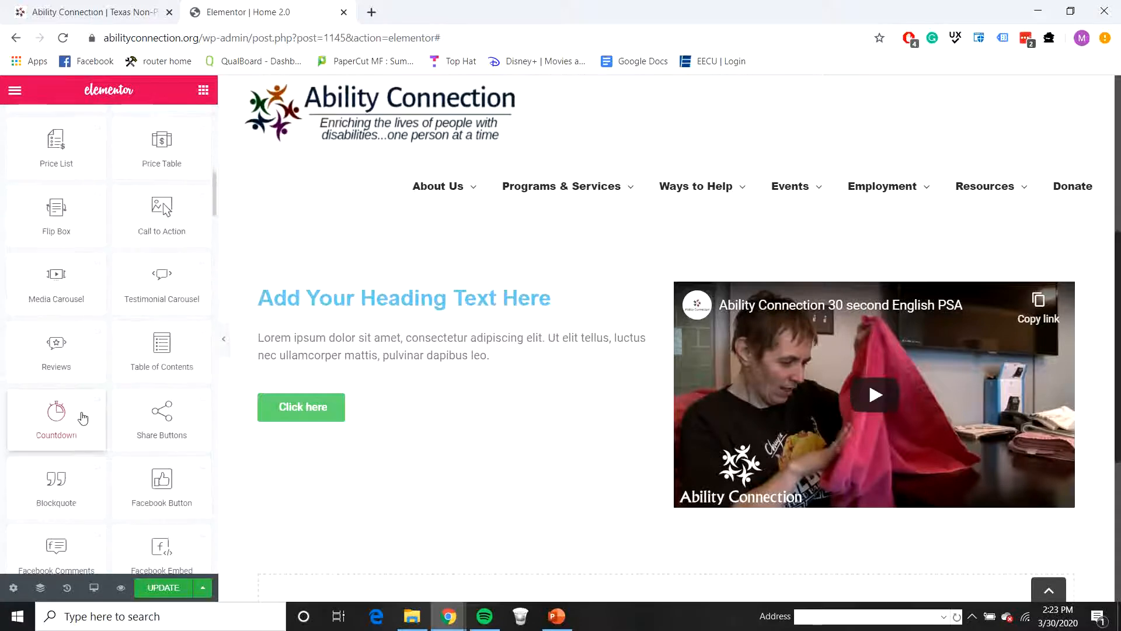
scroll(82, 412, down, 3)
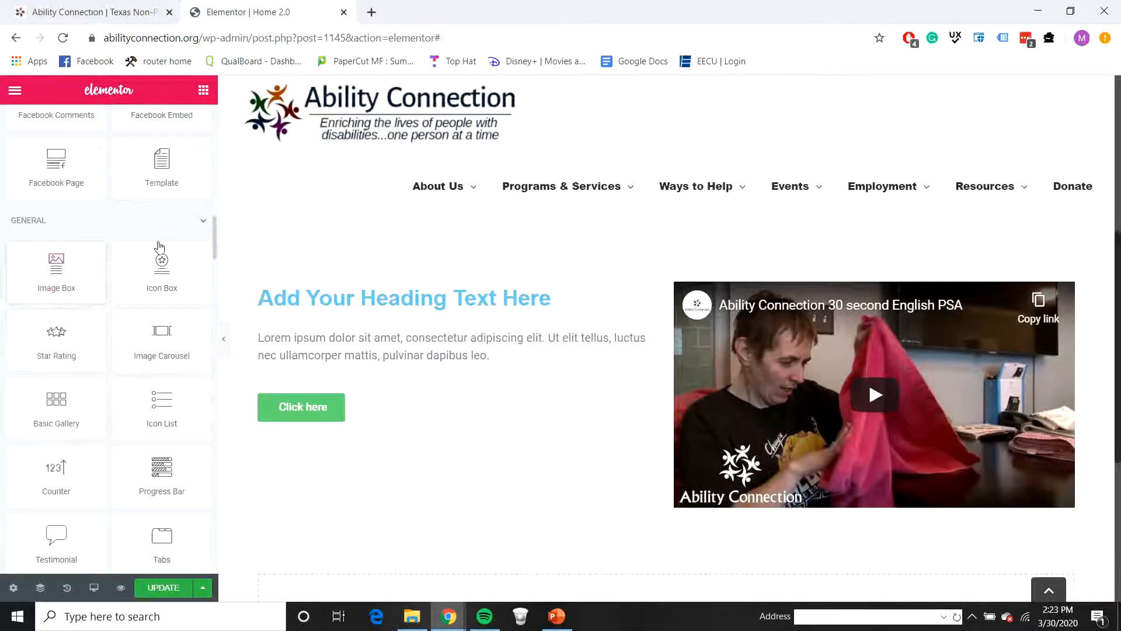
scroll(117, 353, down, 2)
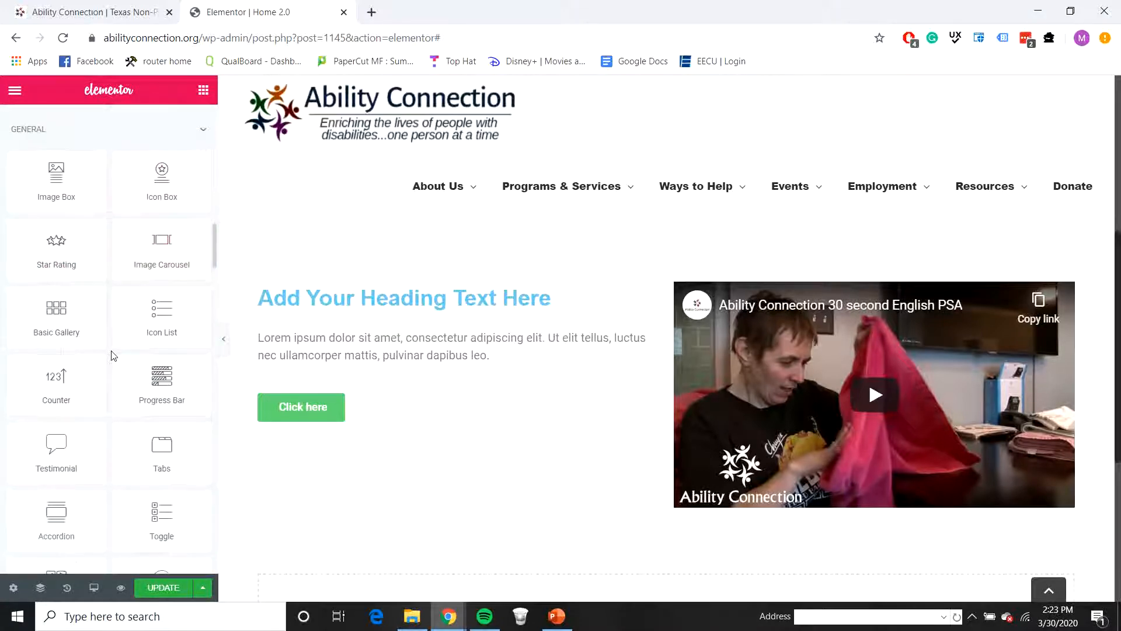
drag(63, 390, 371, 414)
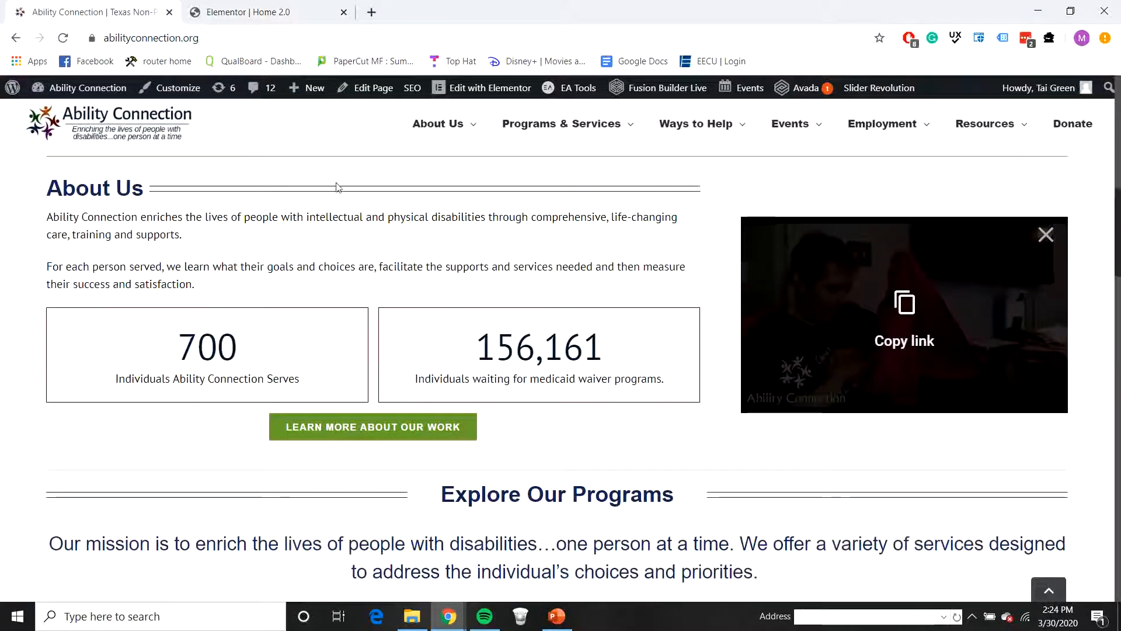
click(228, 13)
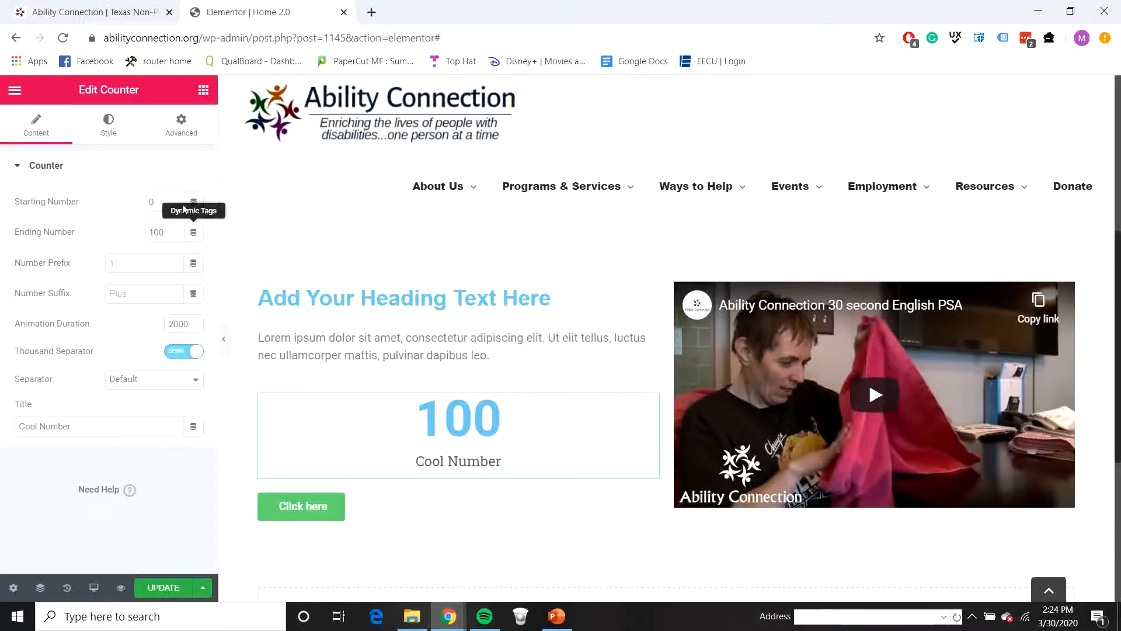
Step: Add a two-column Inner Section above the counter and move the counter into its first column
click(203, 90)
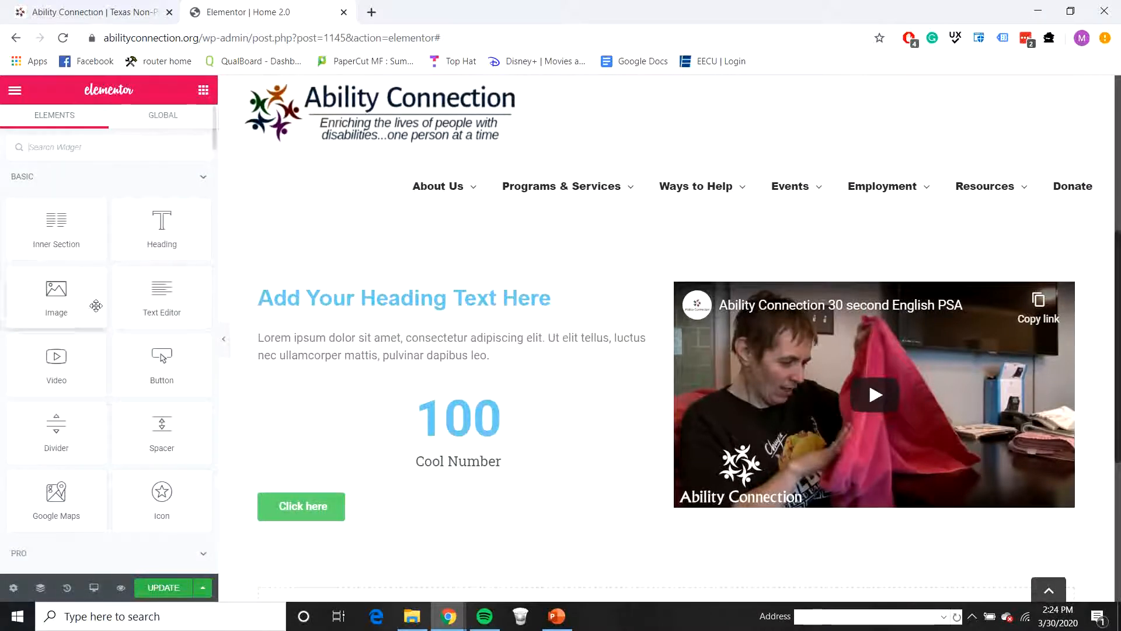
drag(93, 226, 441, 429)
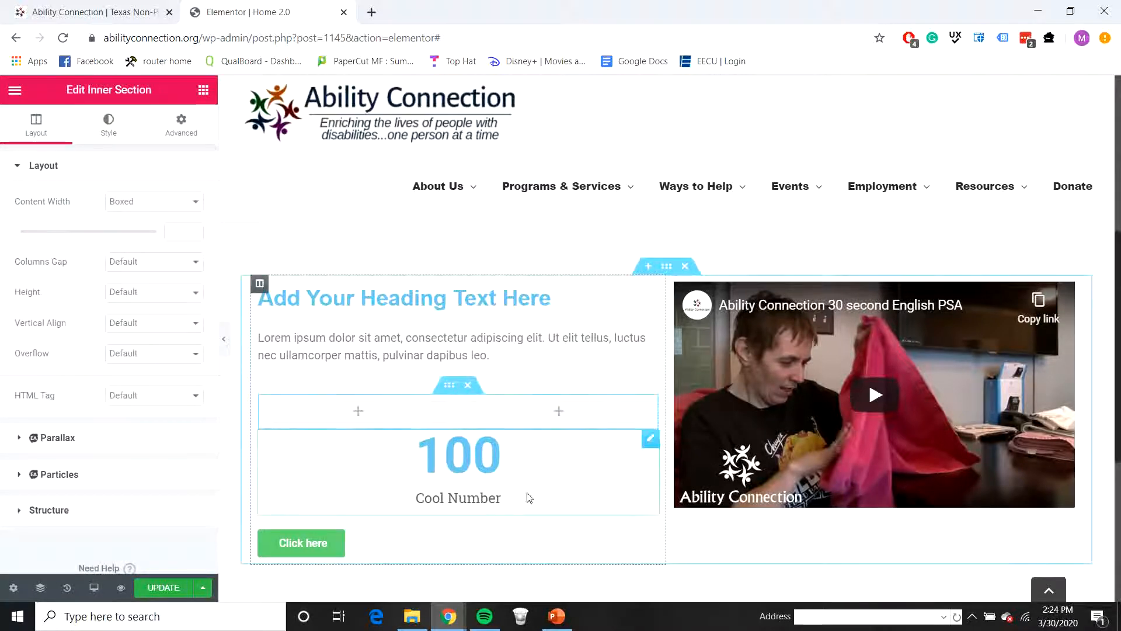
drag(549, 489, 393, 406)
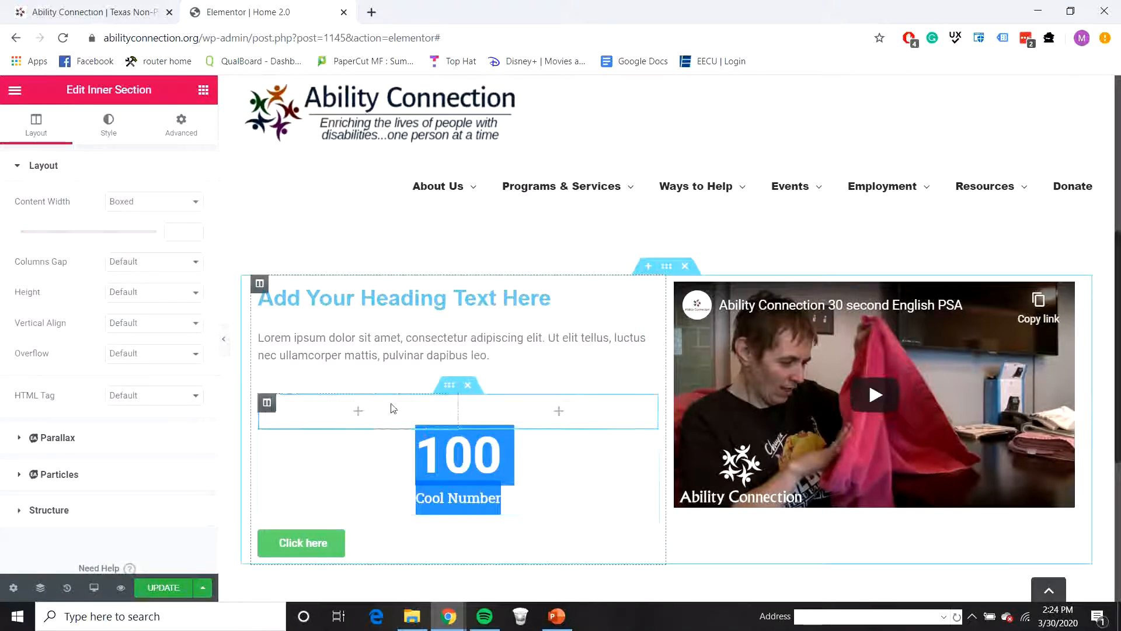
click(592, 486)
drag(592, 486, 376, 416)
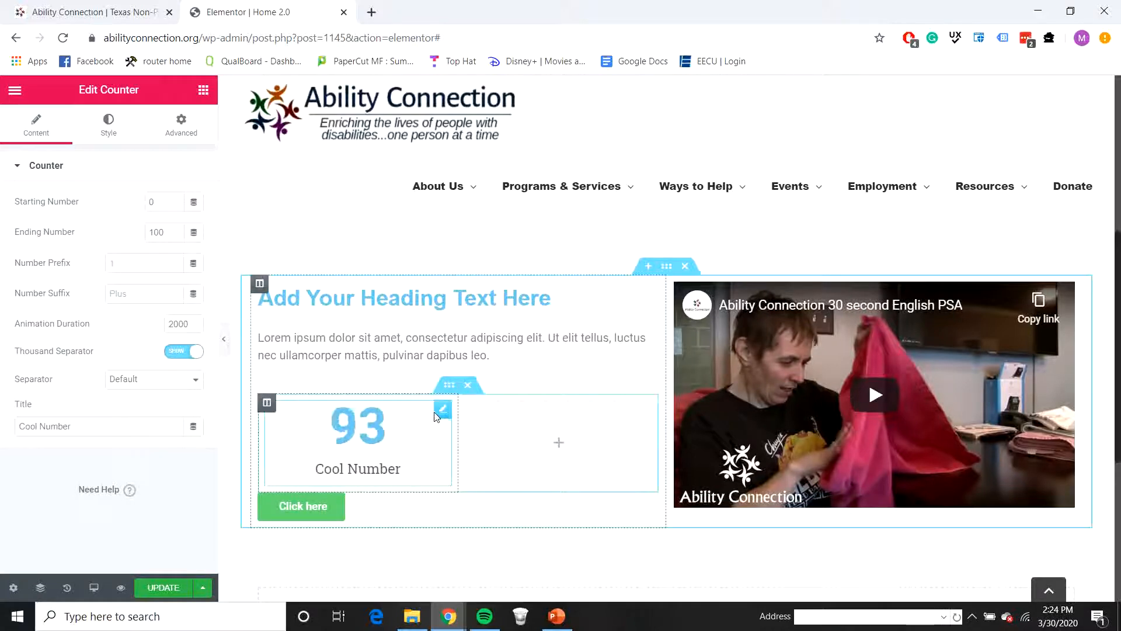
Step: Copy the counter and paste it into the second column of the inner section
right_click(442, 414)
click(469, 443)
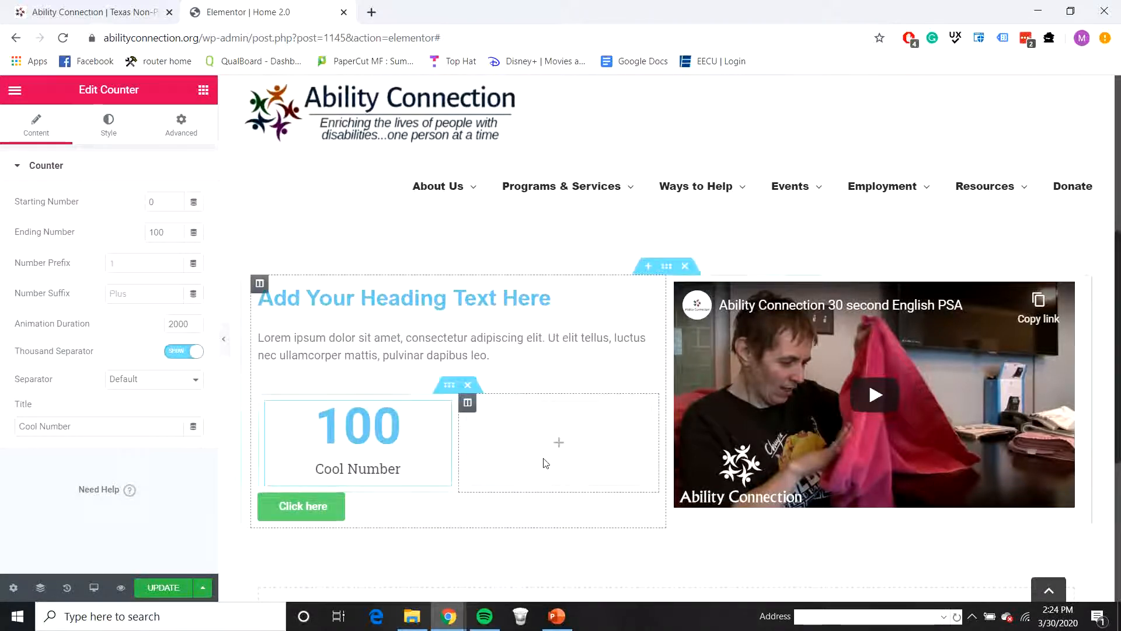
right_click(544, 463)
click(591, 492)
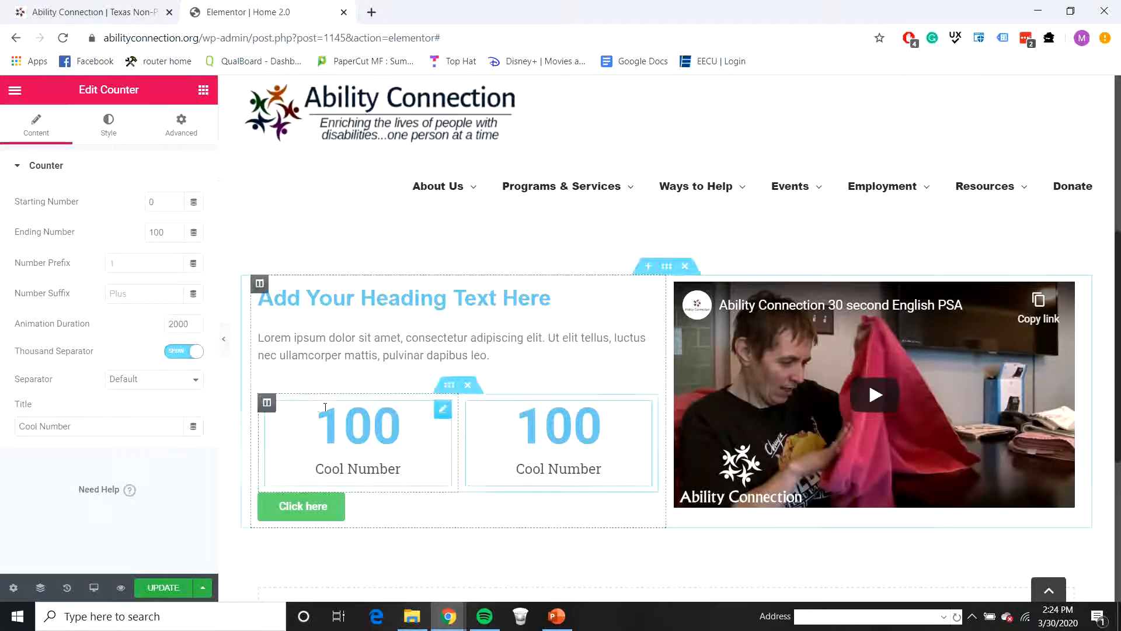
Step: Set the ending number of the first counter to 700 and of the second counter to 156161, matching the live homepage
click(176, 231)
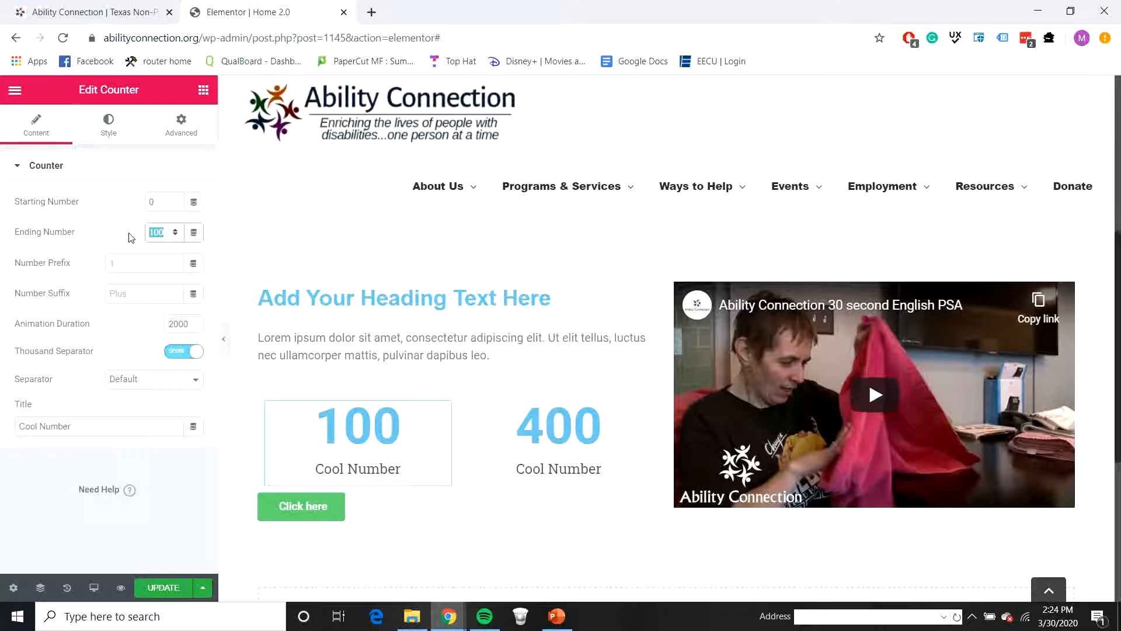
text(700)
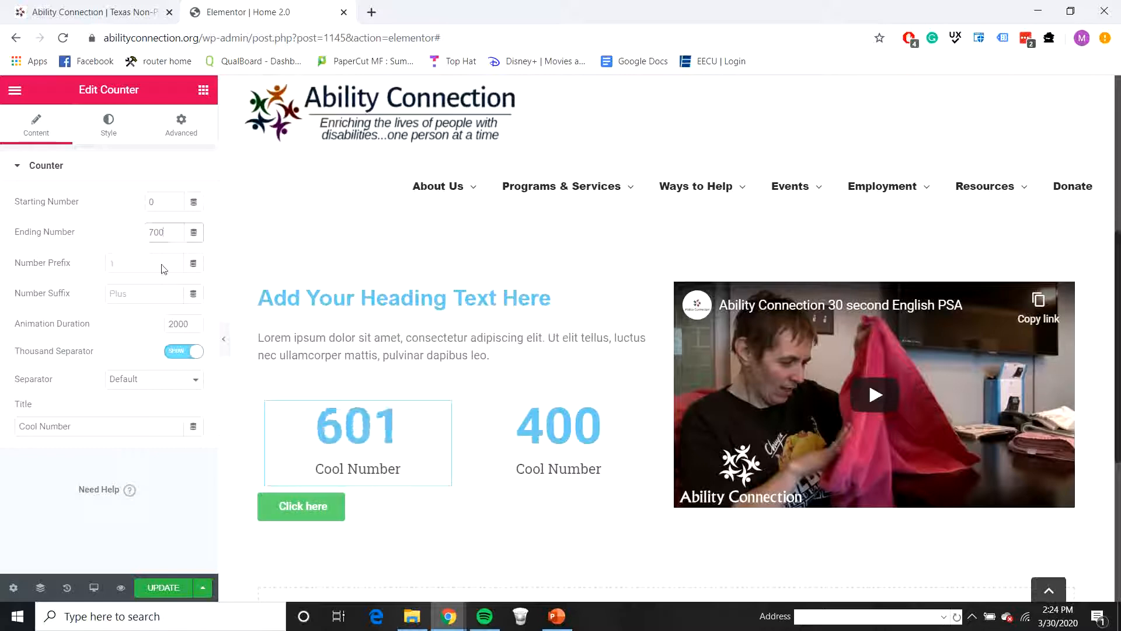
click(535, 424)
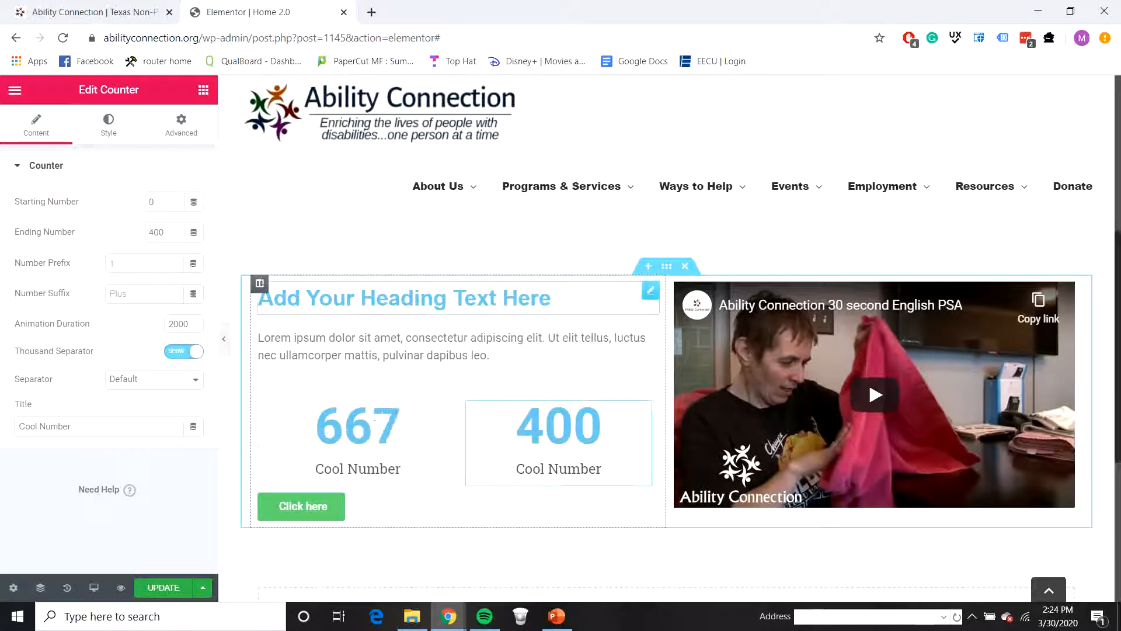
click(82, 16)
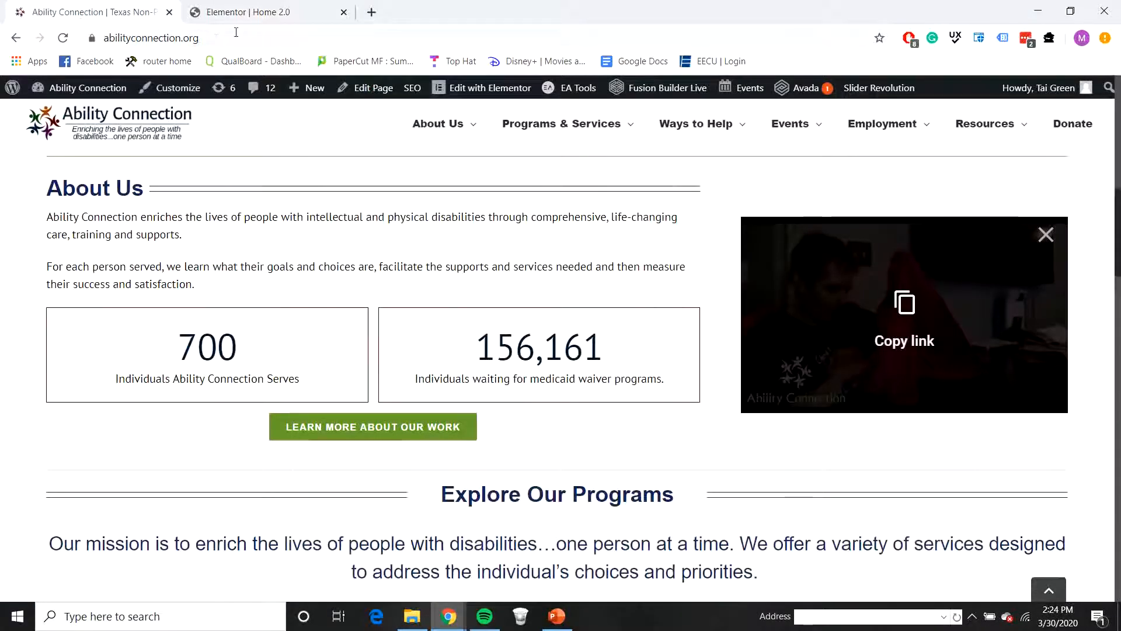
click(221, 13)
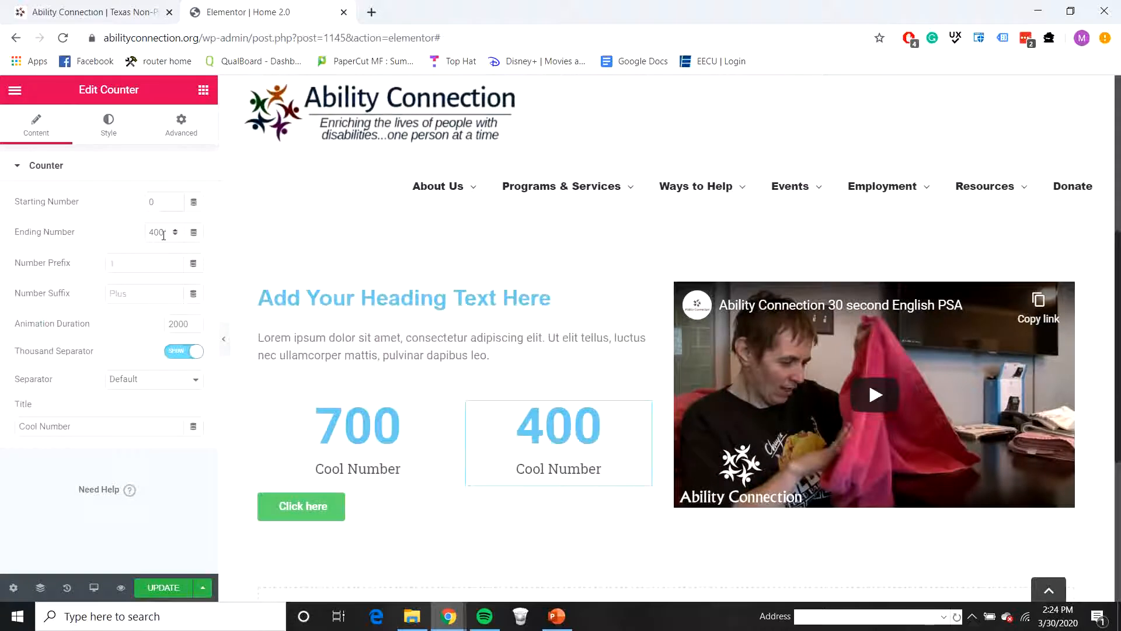
text(46161)
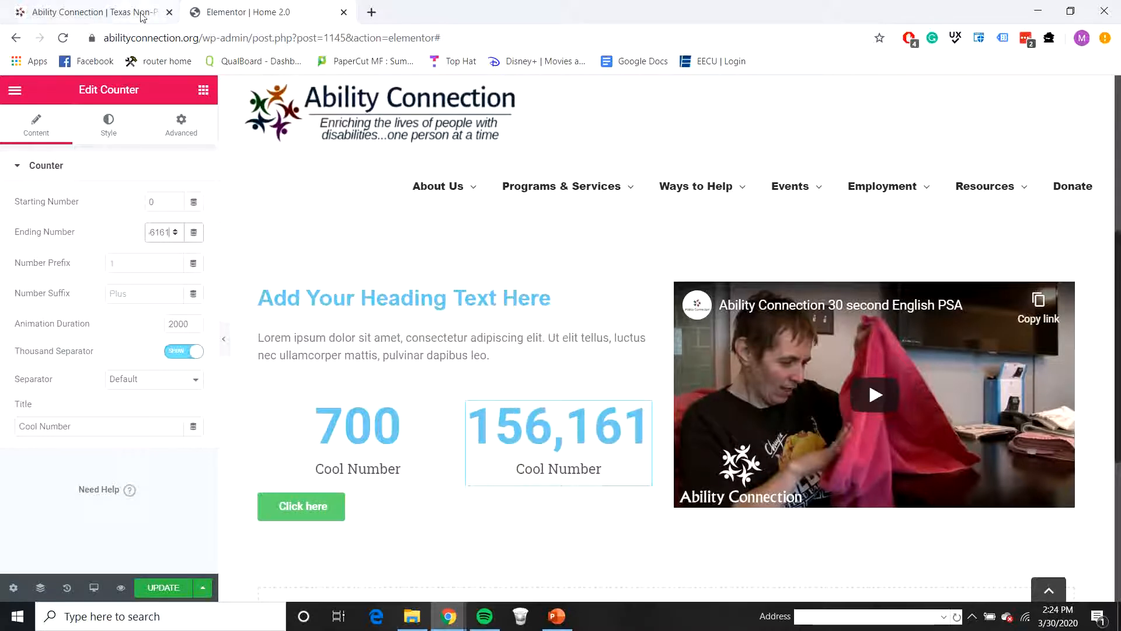
Step: Copy "Individuals Ability Connection Serves" from the live homepage and set it as the 700 counter's title
click(440, 411)
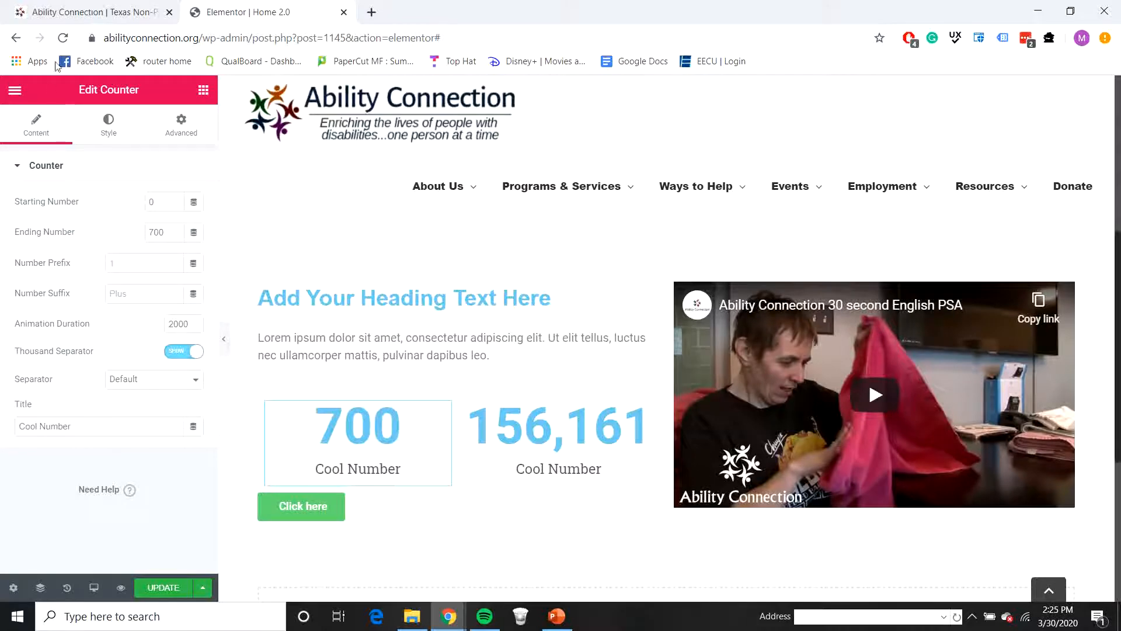
click(87, 12)
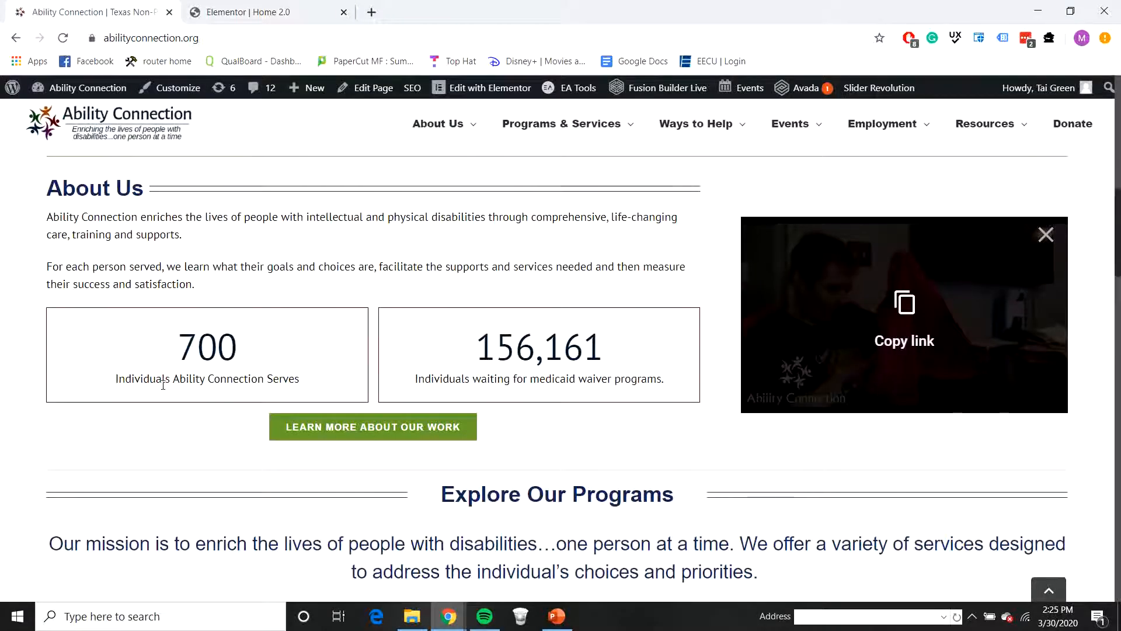
drag(116, 378, 287, 377)
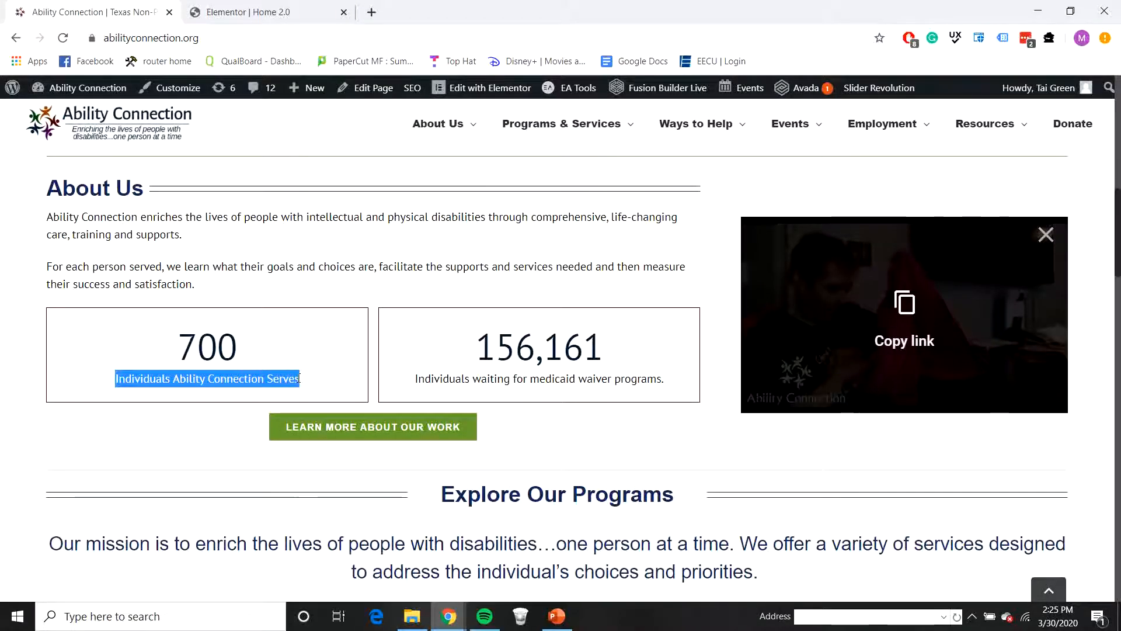
click(251, 12)
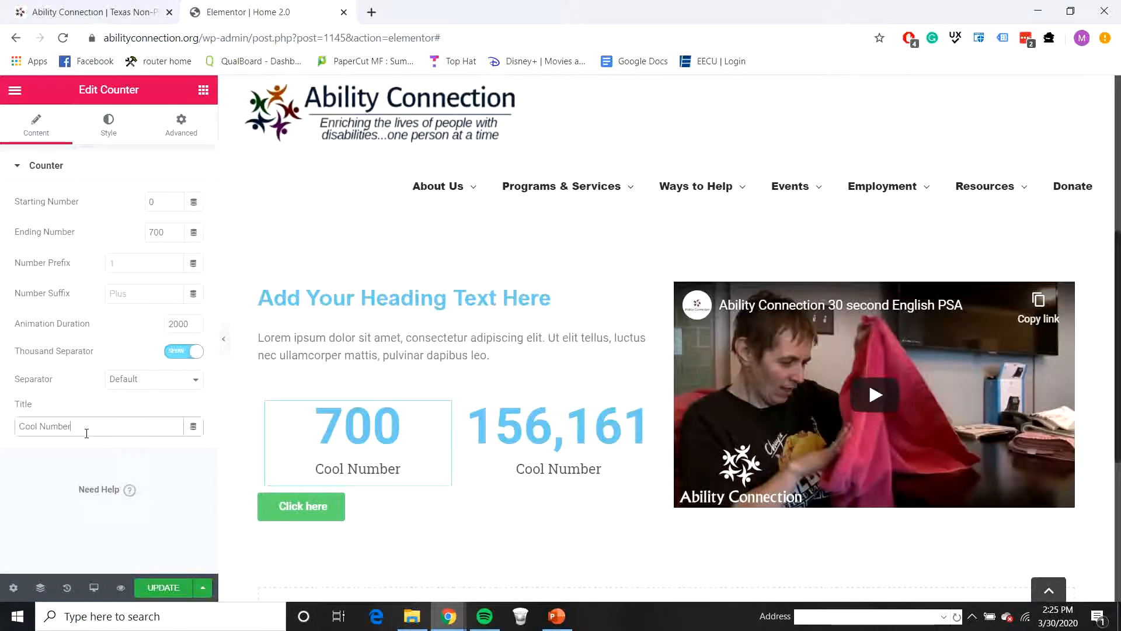
key(ctrl+v)
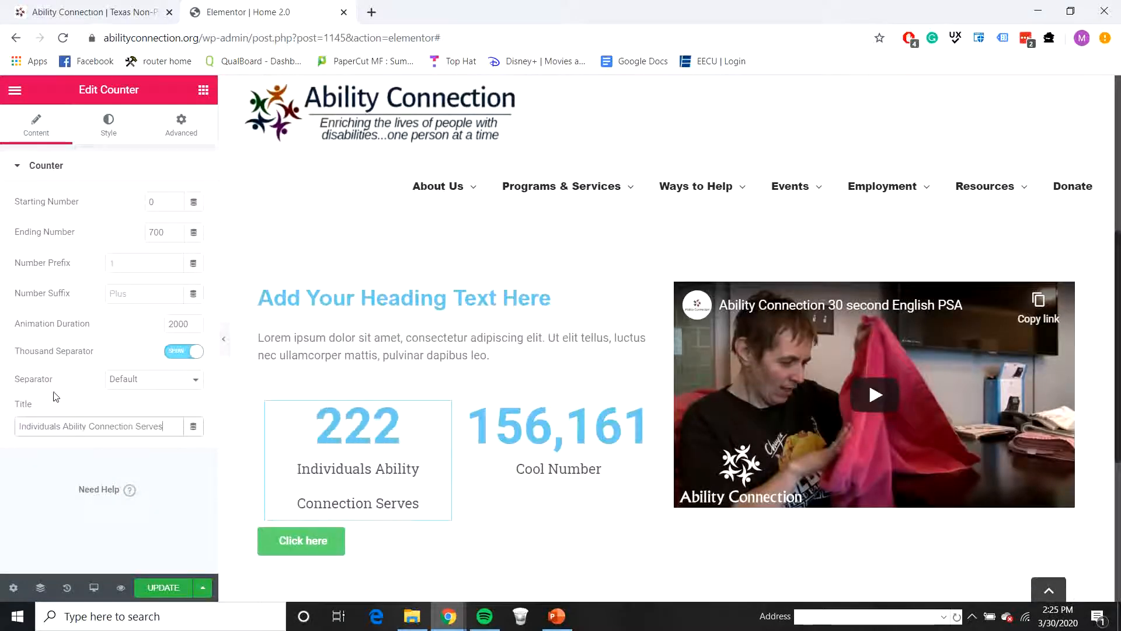
Step: Copy "Individuals waiting for medicaid waiver programs." from the live homepage and set it as the 156,161 counter's title
click(584, 468)
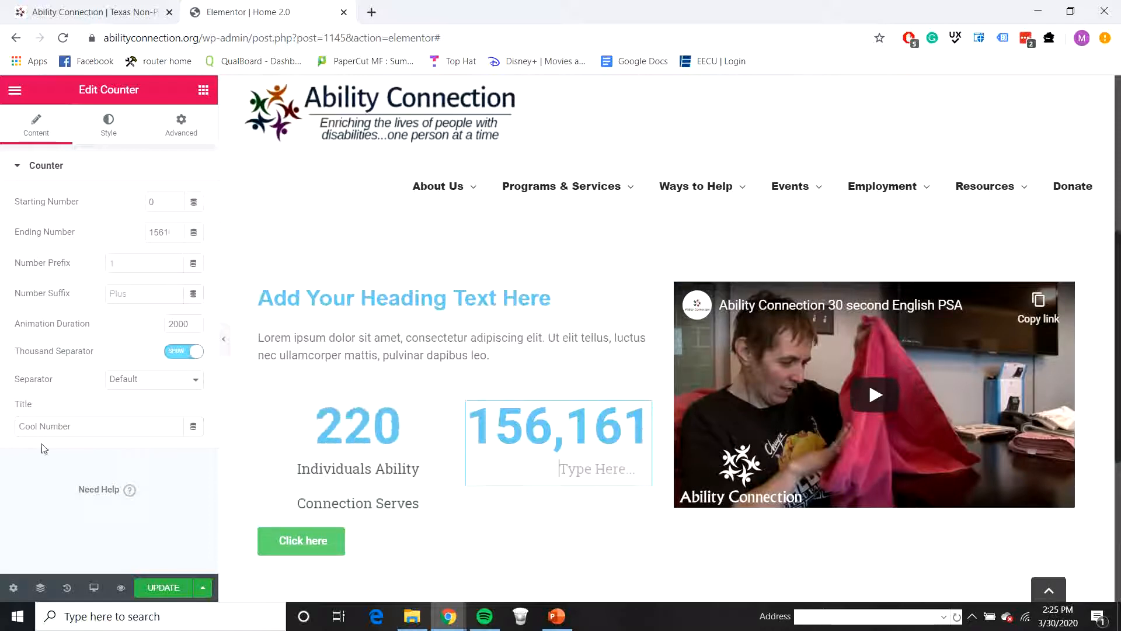
drag(80, 425, 17, 398)
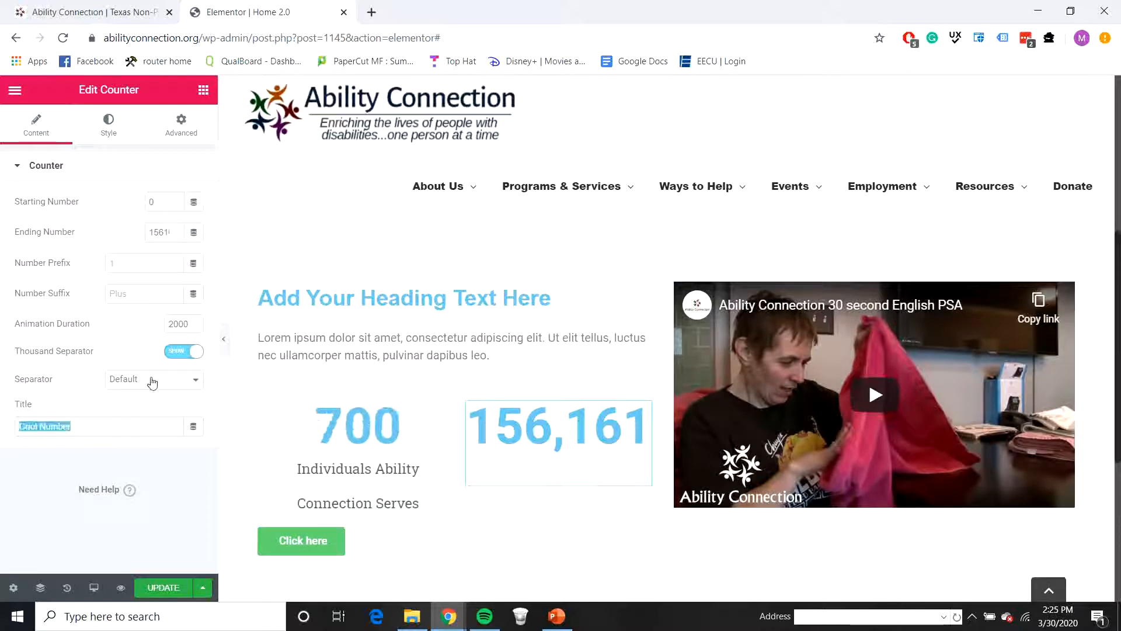
key(BackSpace)
click(94, 8)
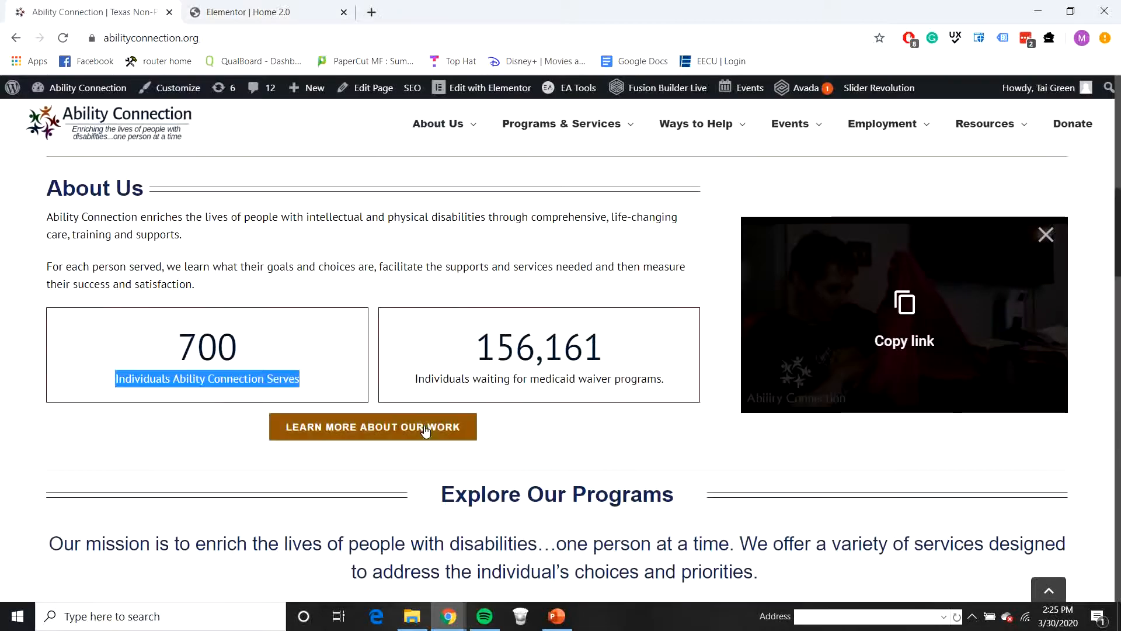
drag(414, 379, 445, 394)
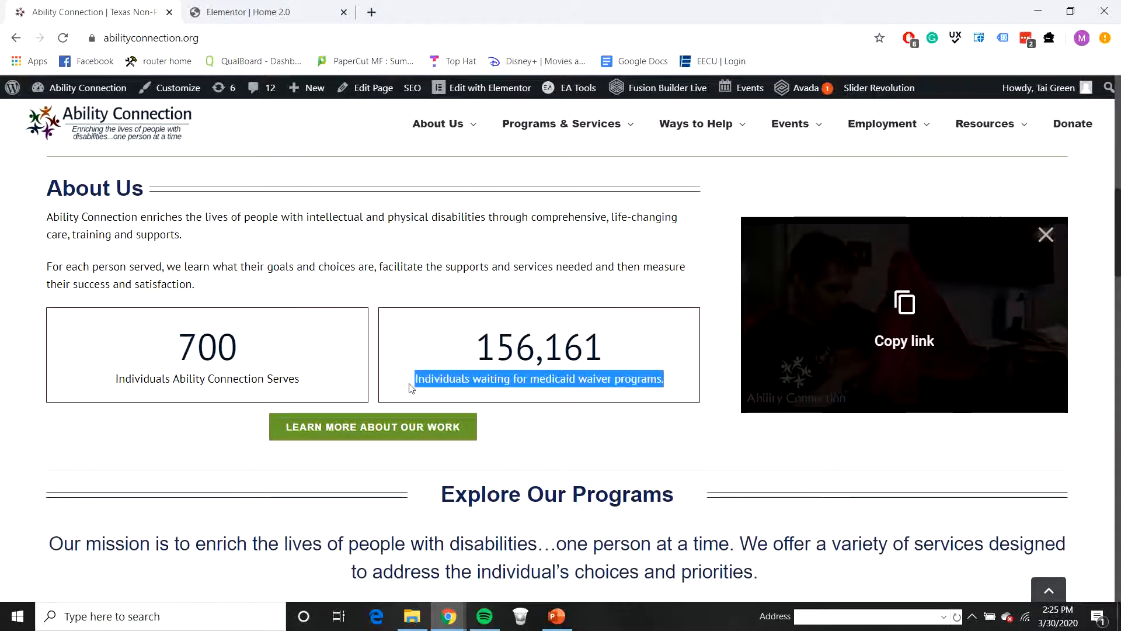
click(222, 8)
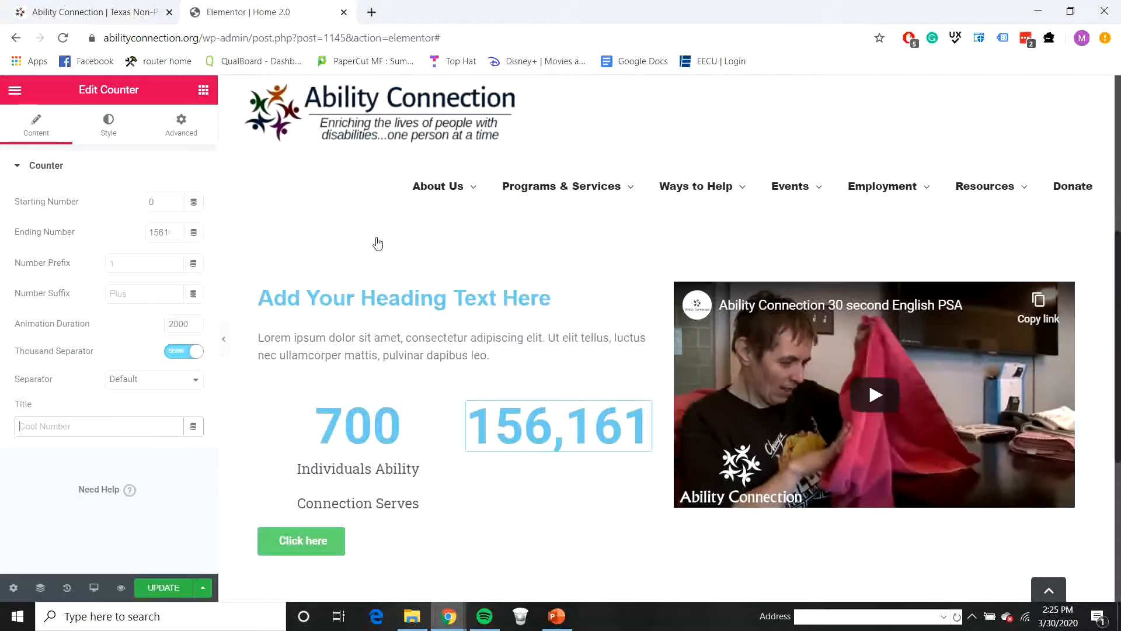
key(ctrl+v)
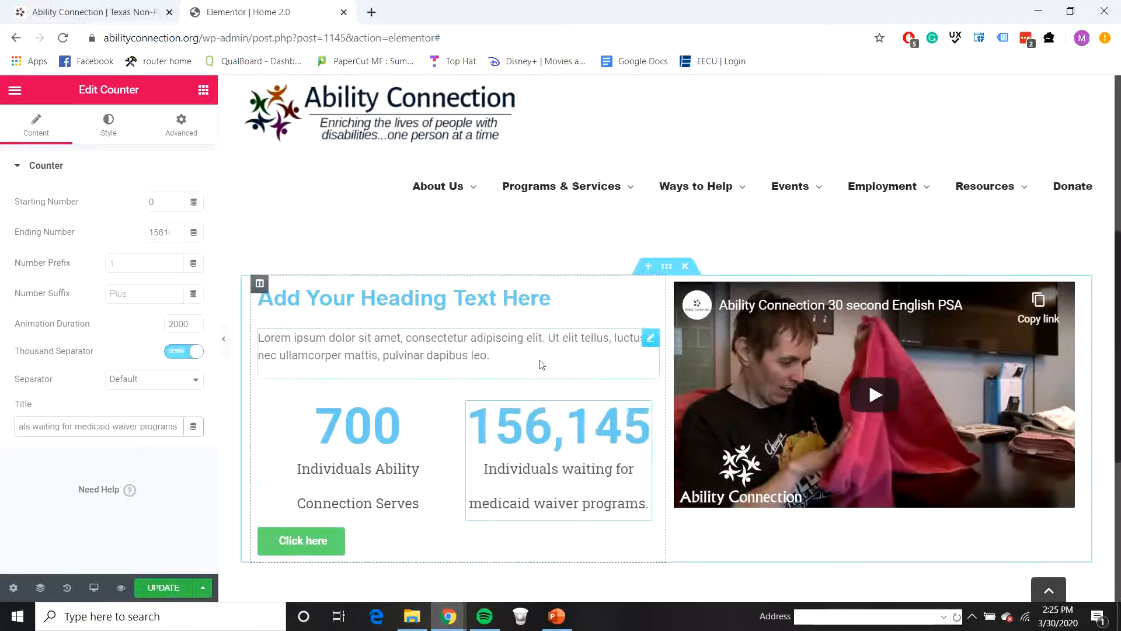
Step: Try to copy the "About Us" title from the live homepage into the placeholder heading above the text
click(94, 14)
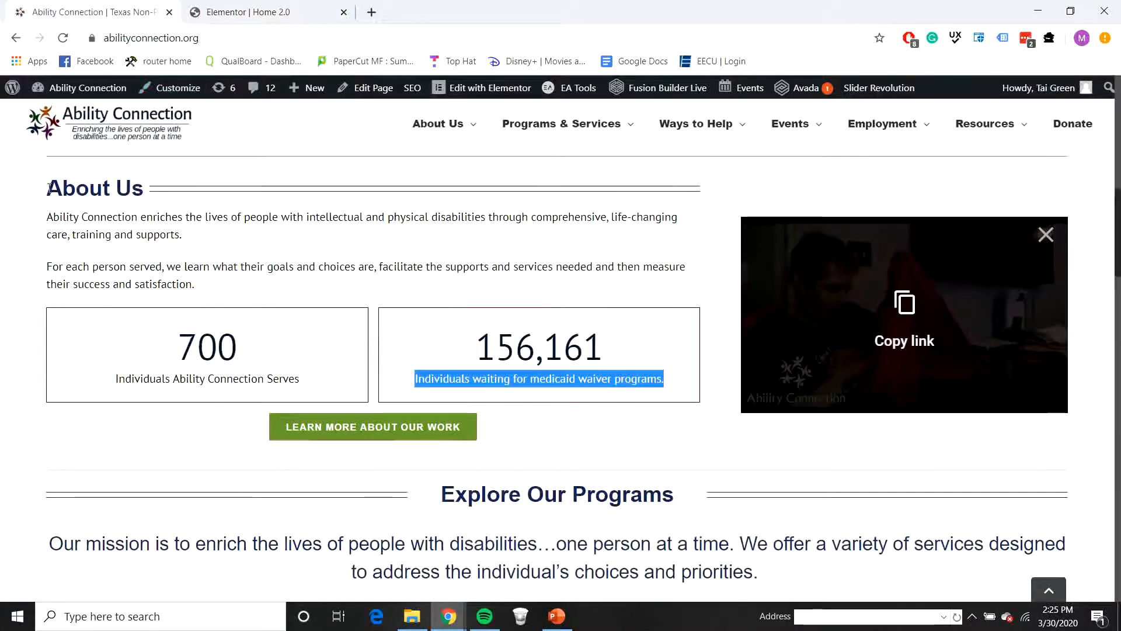
drag(49, 187, 156, 194)
click(286, 14)
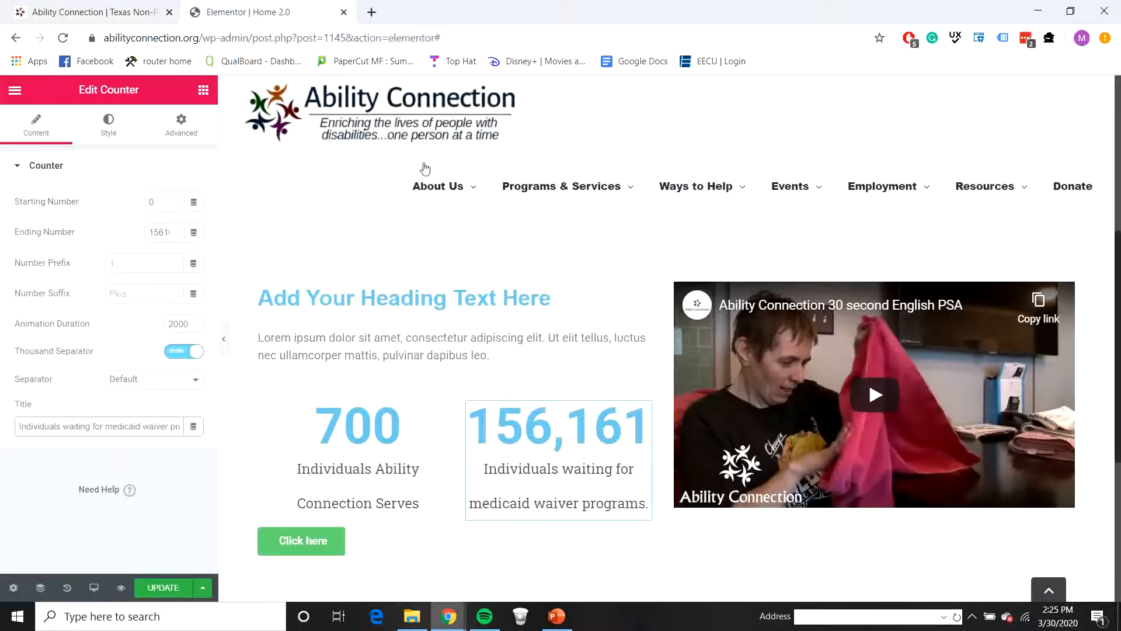
click(348, 282)
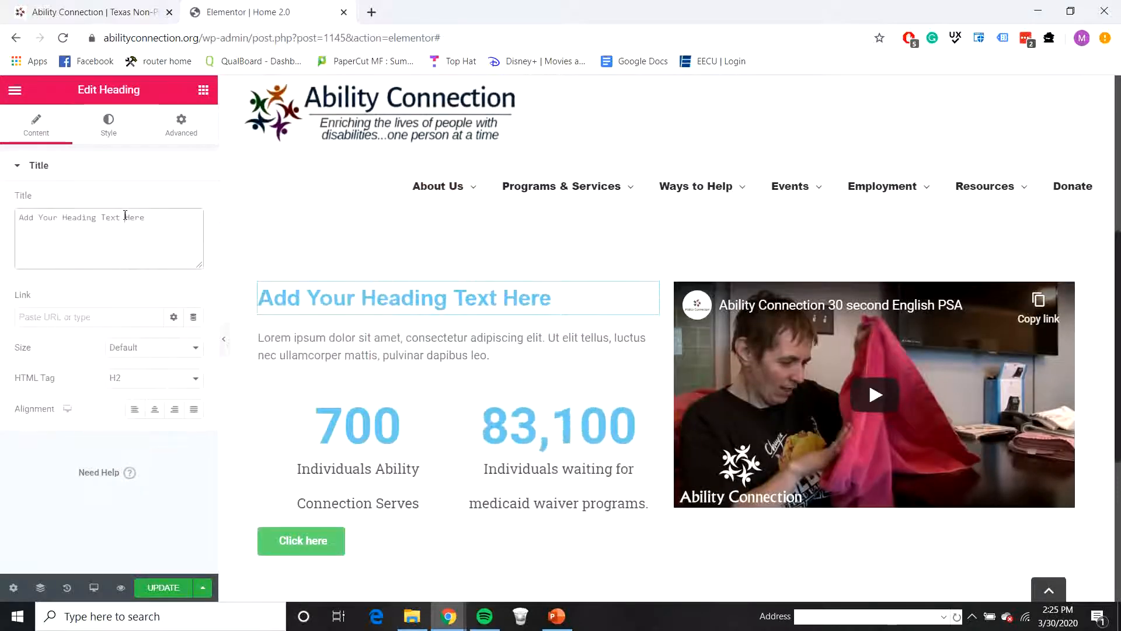
triple_click(124, 215)
key(ctrl+v)
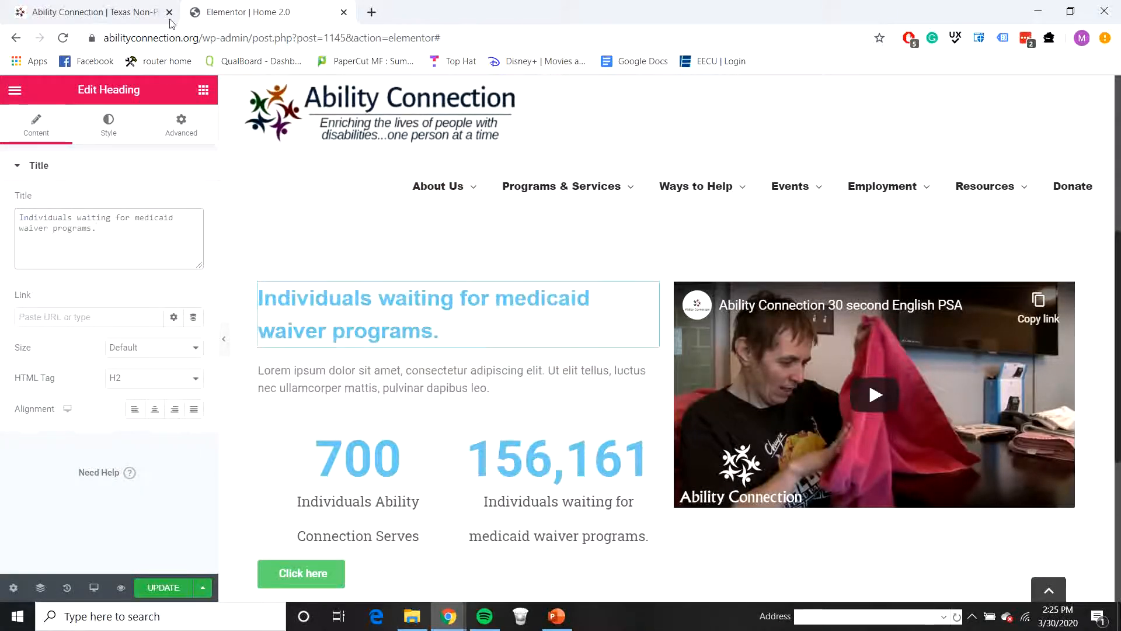
Step: Copy the two About Us paragraphs from the live homepage and replace the Lorem ipsum text below the heading with them
click(166, 21)
drag(49, 216, 214, 281)
key(ctrl+c)
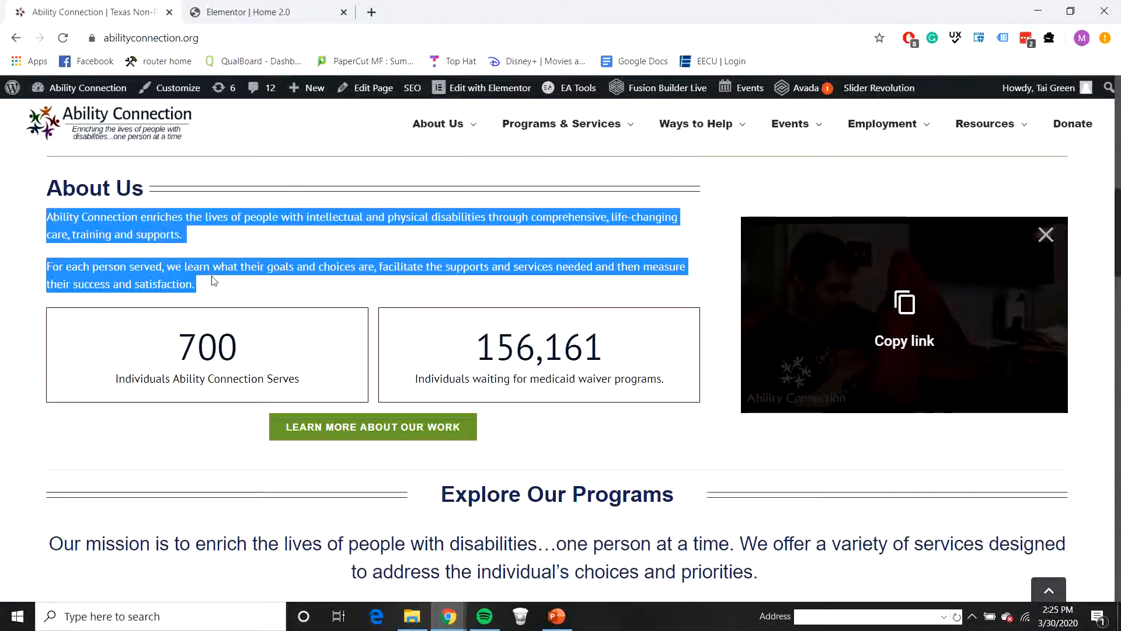
click(244, 20)
click(650, 370)
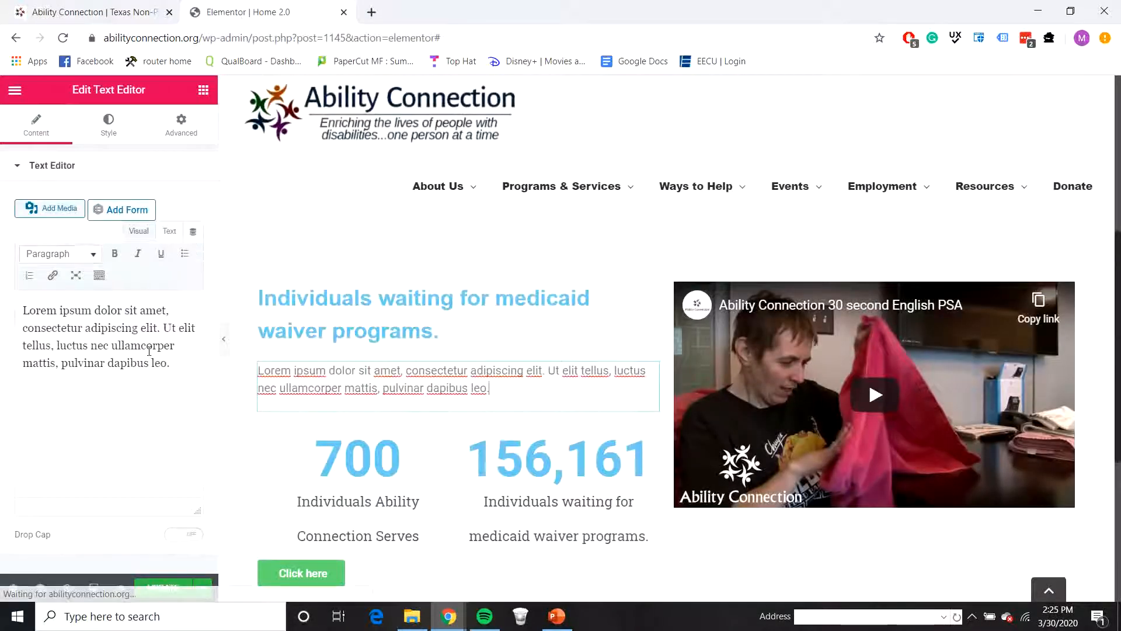
drag(164, 363, 1, 292)
key(ctrl+v)
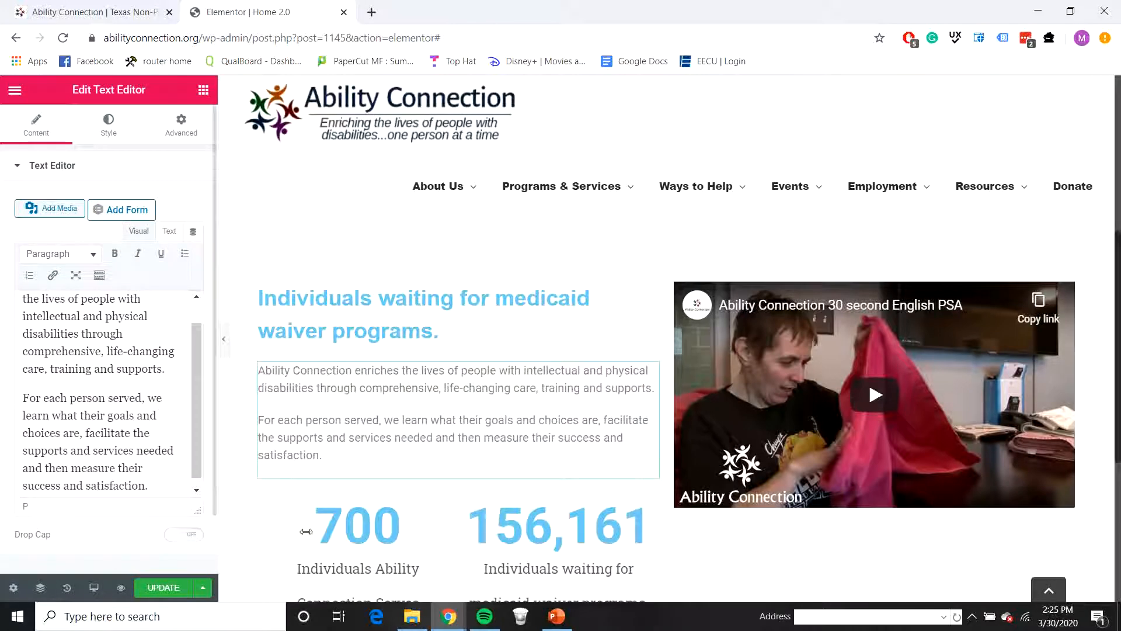
Step: Set the HTML tag of the heading above the paragraphs to H3 and change its title to "About Us"
scroll(602, 407, down, 2)
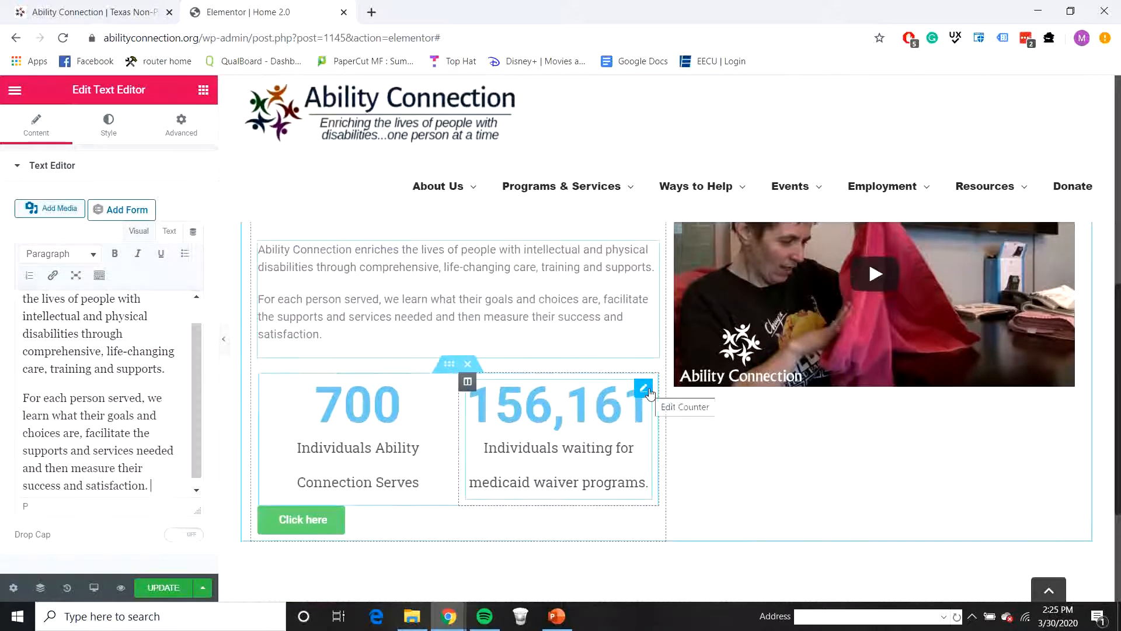
scroll(501, 319, up, 2)
click(493, 307)
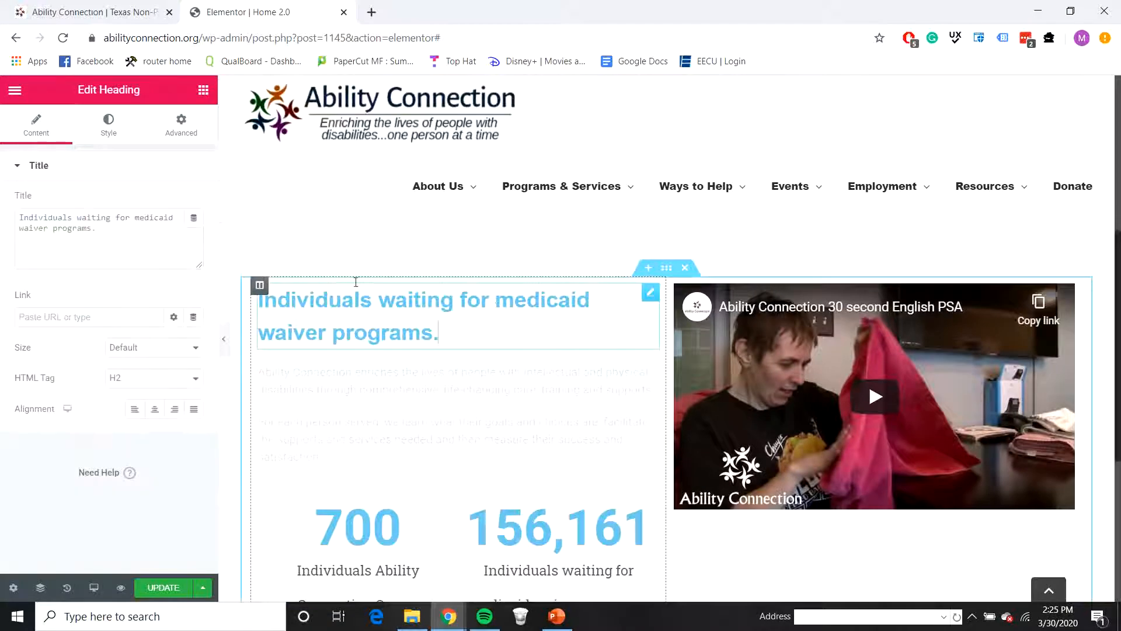
click(133, 378)
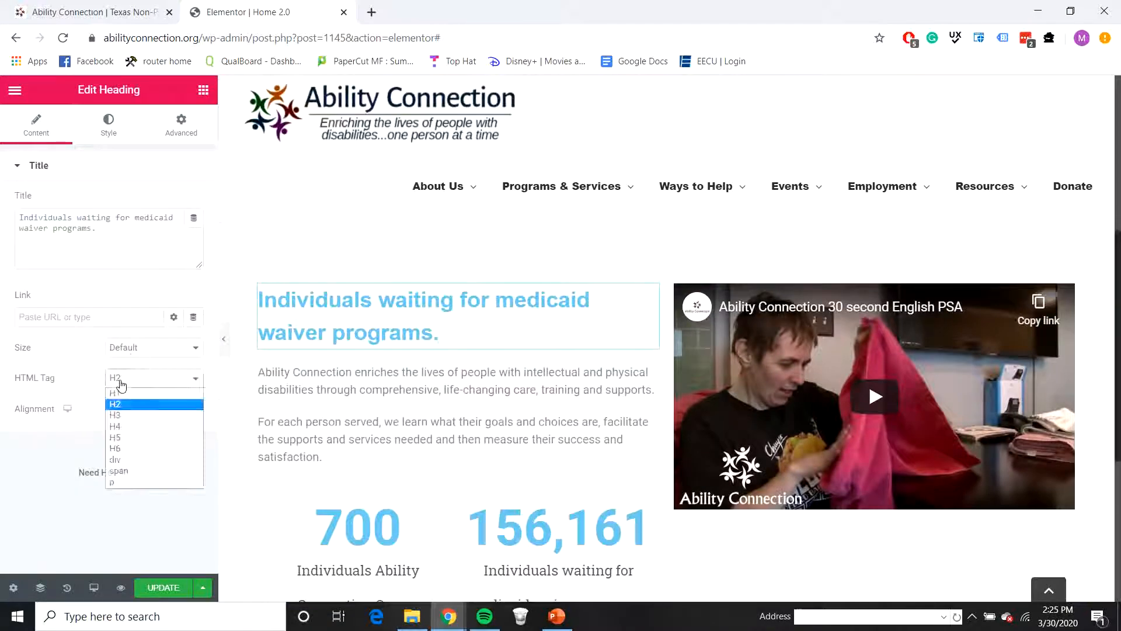
click(131, 419)
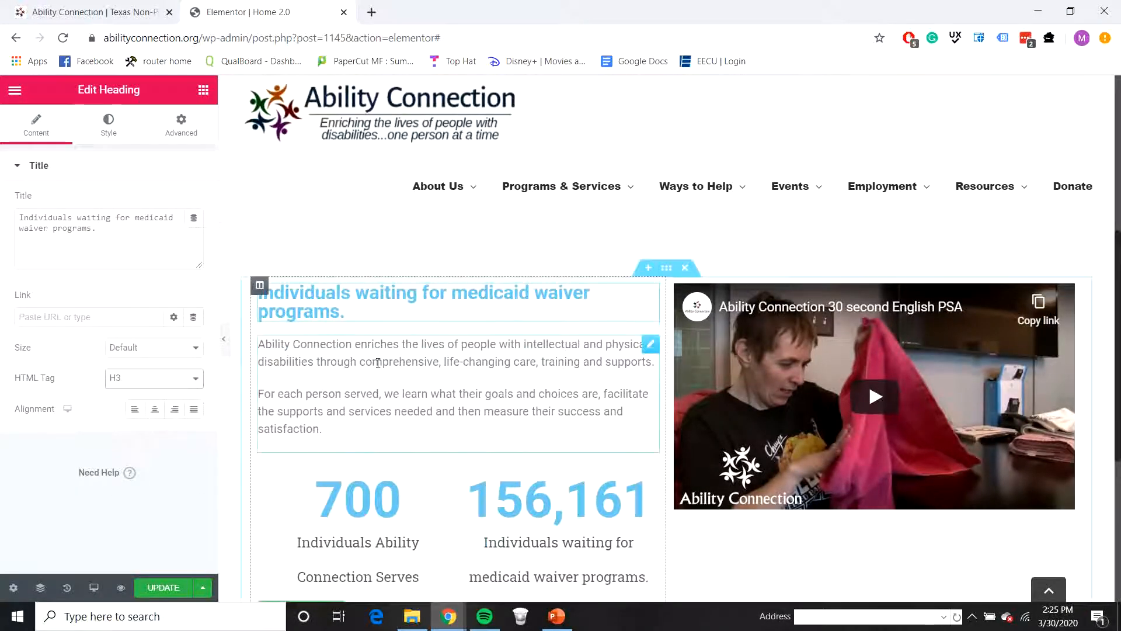
scroll(383, 365, up, 2)
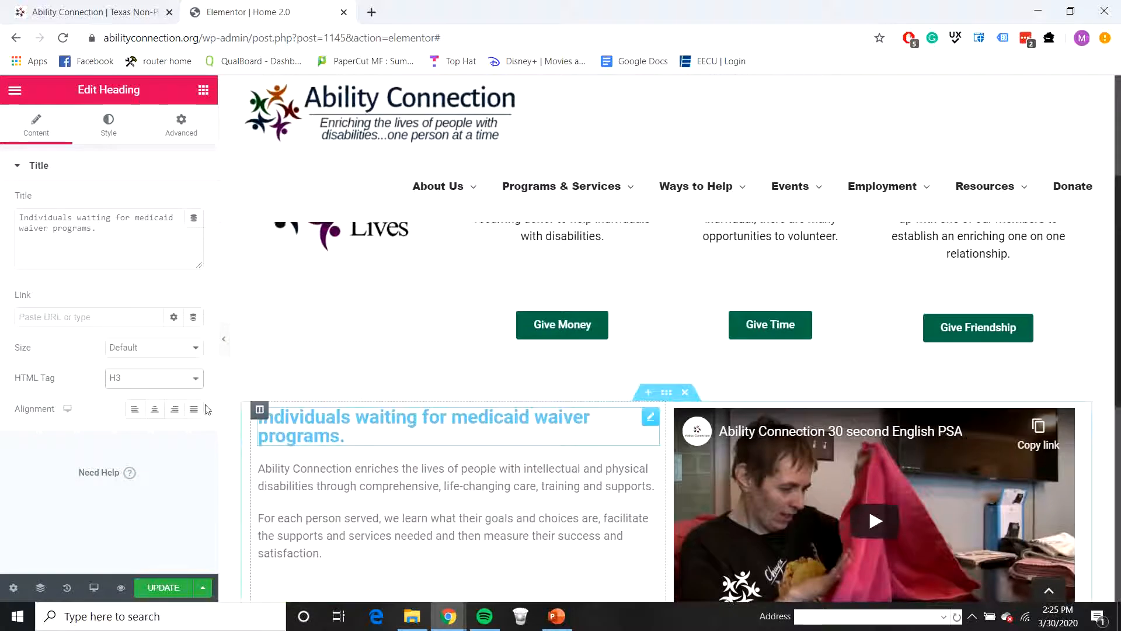
drag(130, 242, 3, 216)
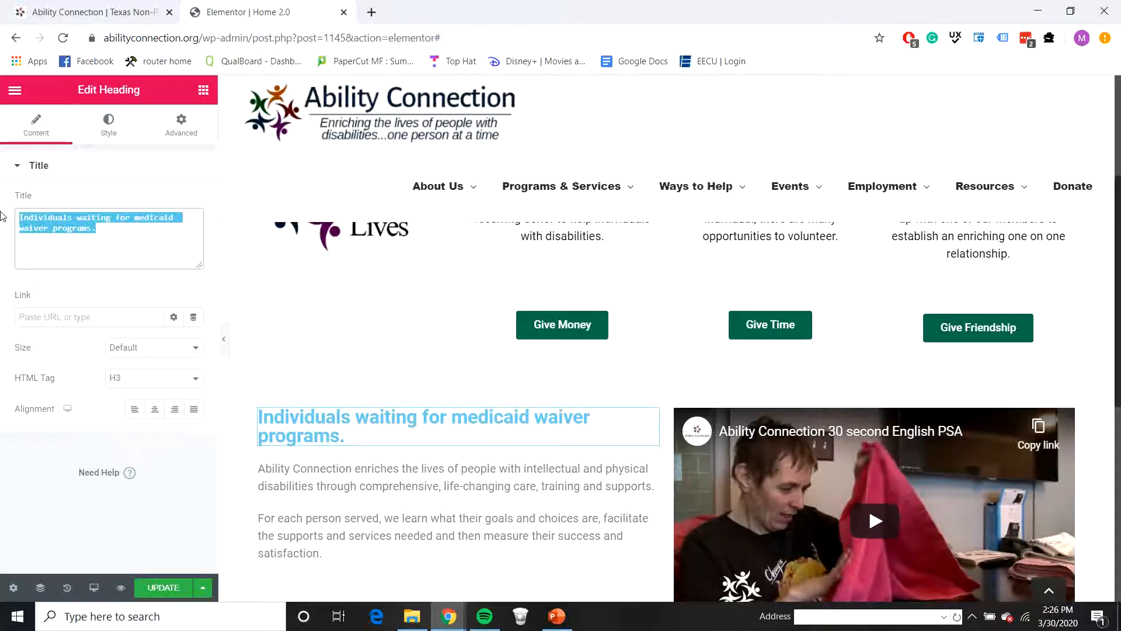
text(About Us)
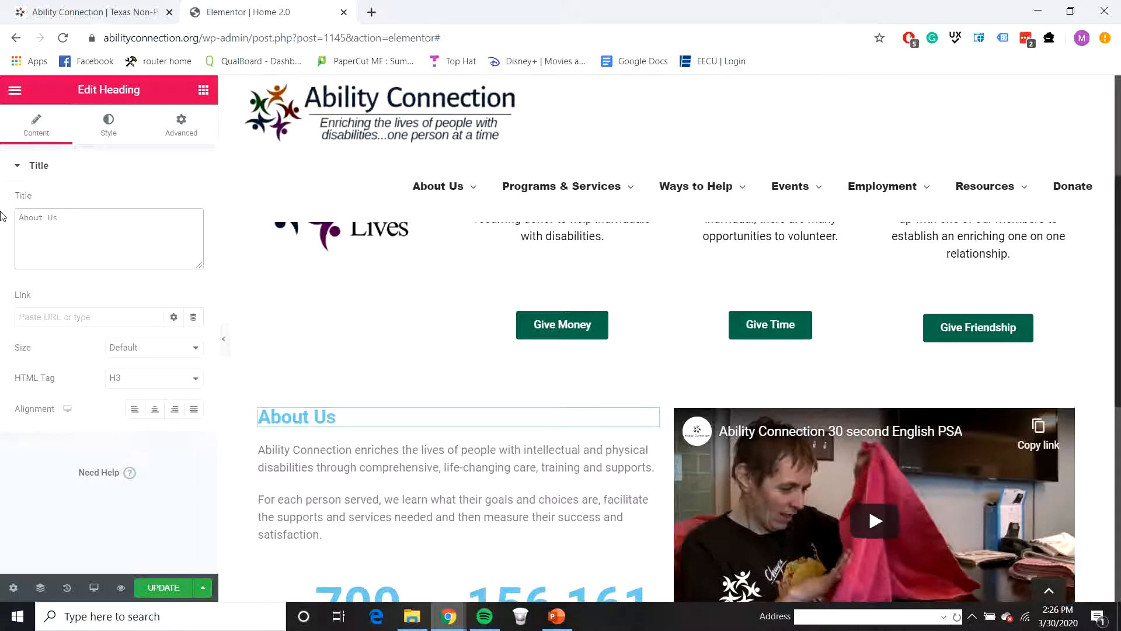
Step: Set the text color of the About Us heading to 073763
click(105, 134)
click(176, 202)
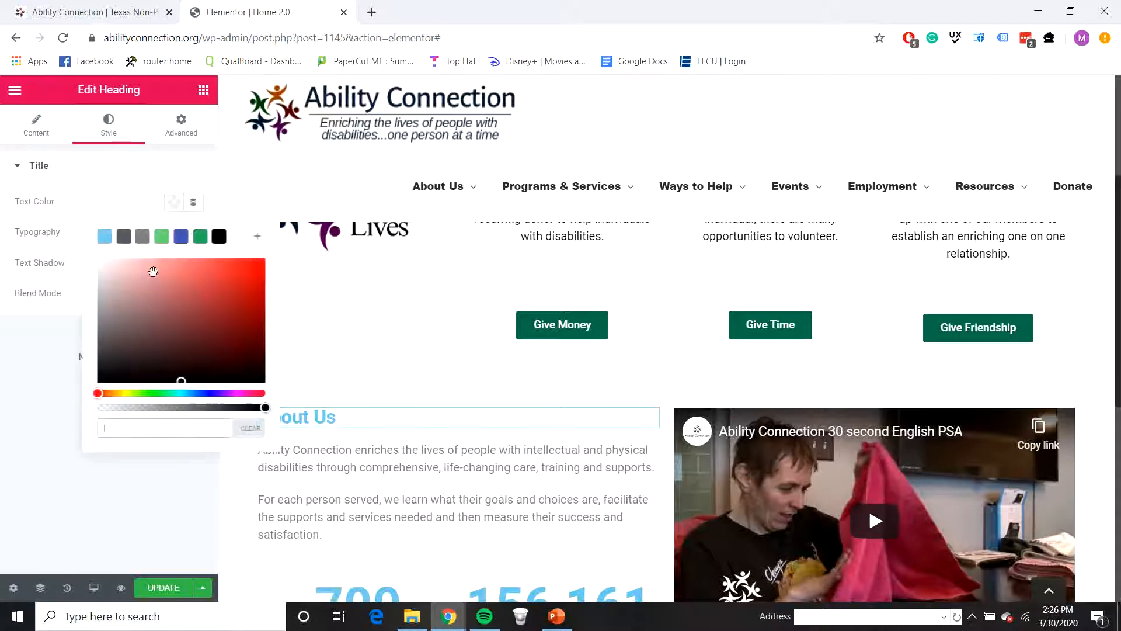
click(195, 418)
text(073763)
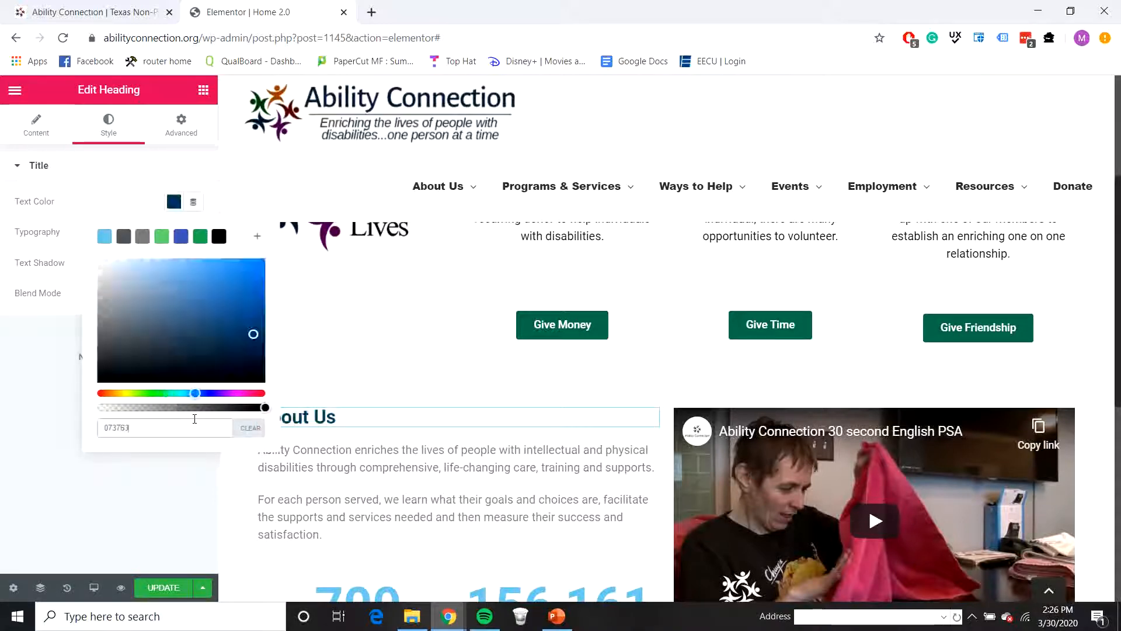
click(74, 542)
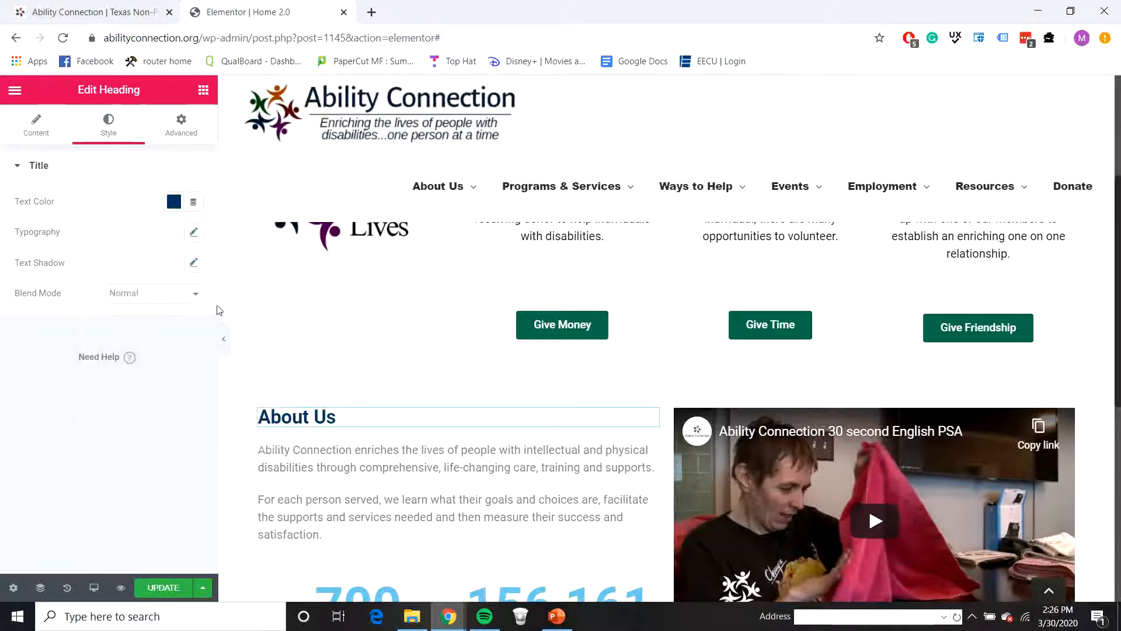
Step: Add a Divider between the About Us heading and the paragraphs, with width 20 and center alignment
click(203, 90)
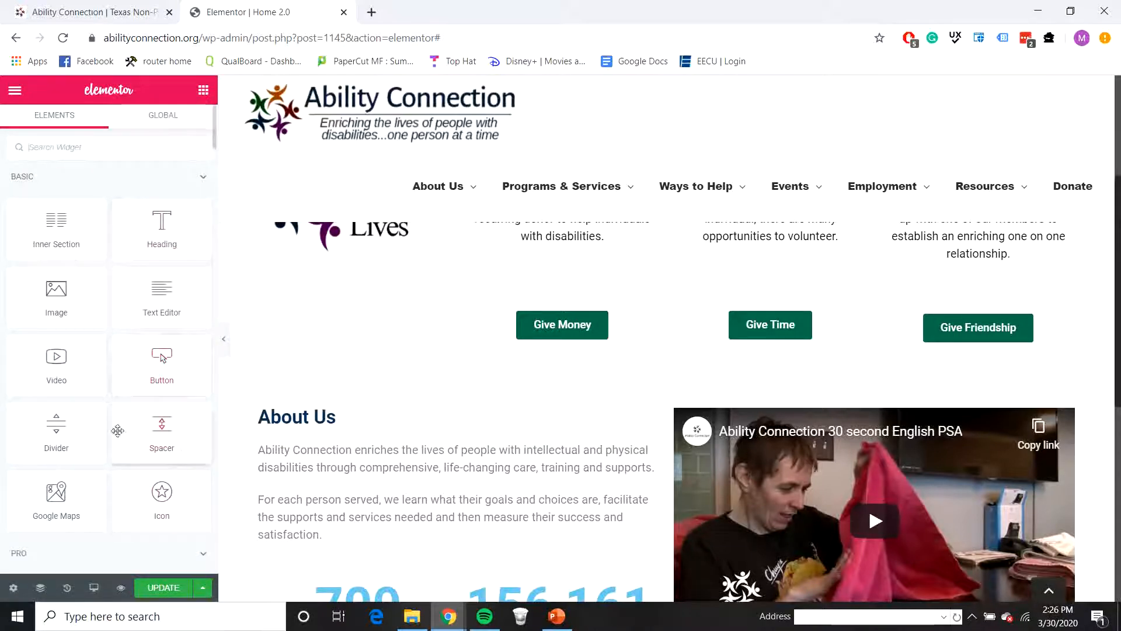
drag(118, 430, 308, 457)
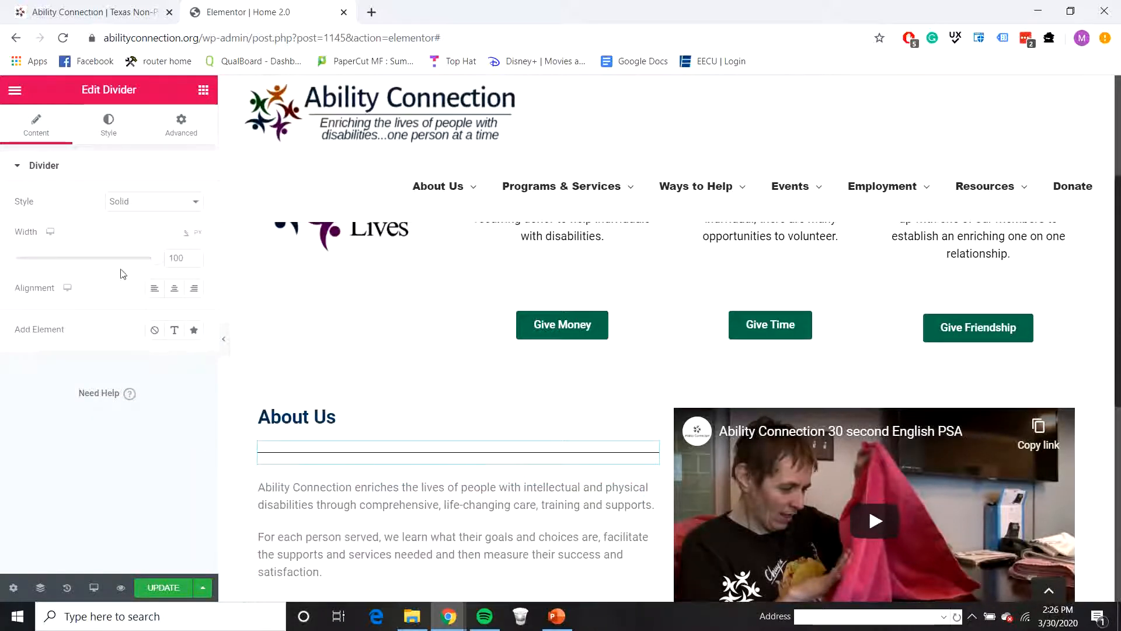
key(BackSpace)
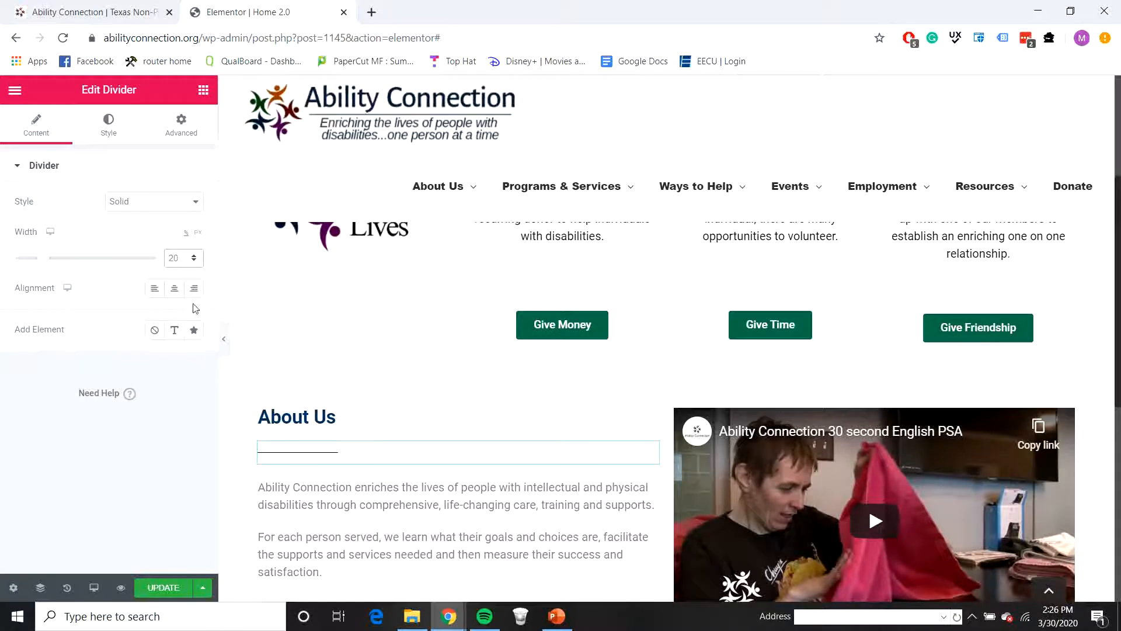
click(174, 289)
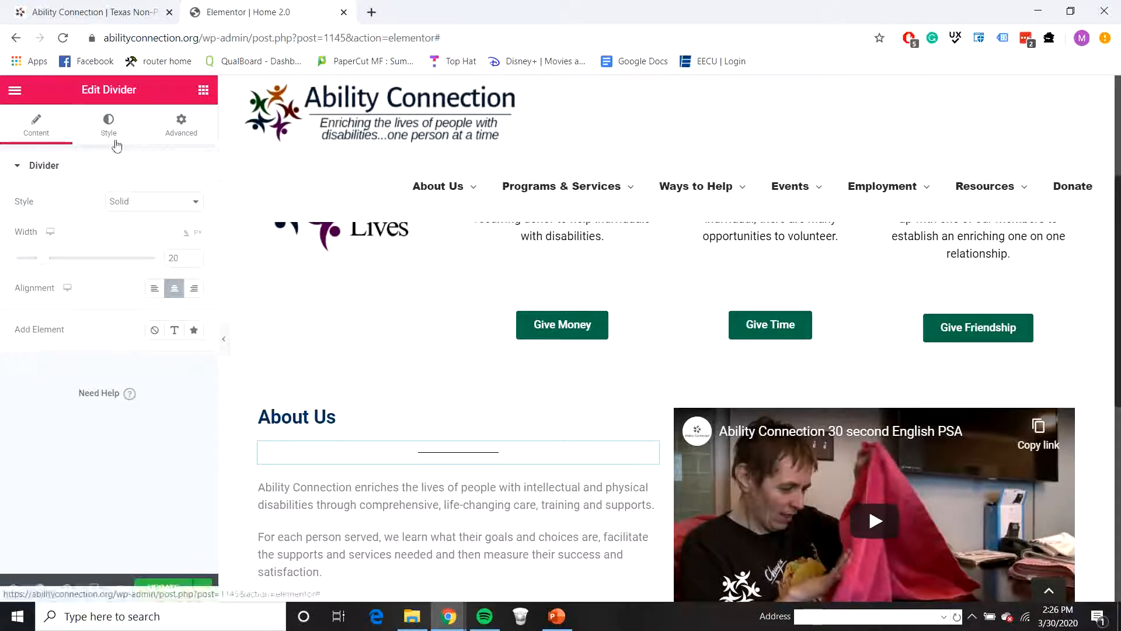
Step: Set the color of the divider under the About Us heading to 073763 and its weight to 5
click(115, 142)
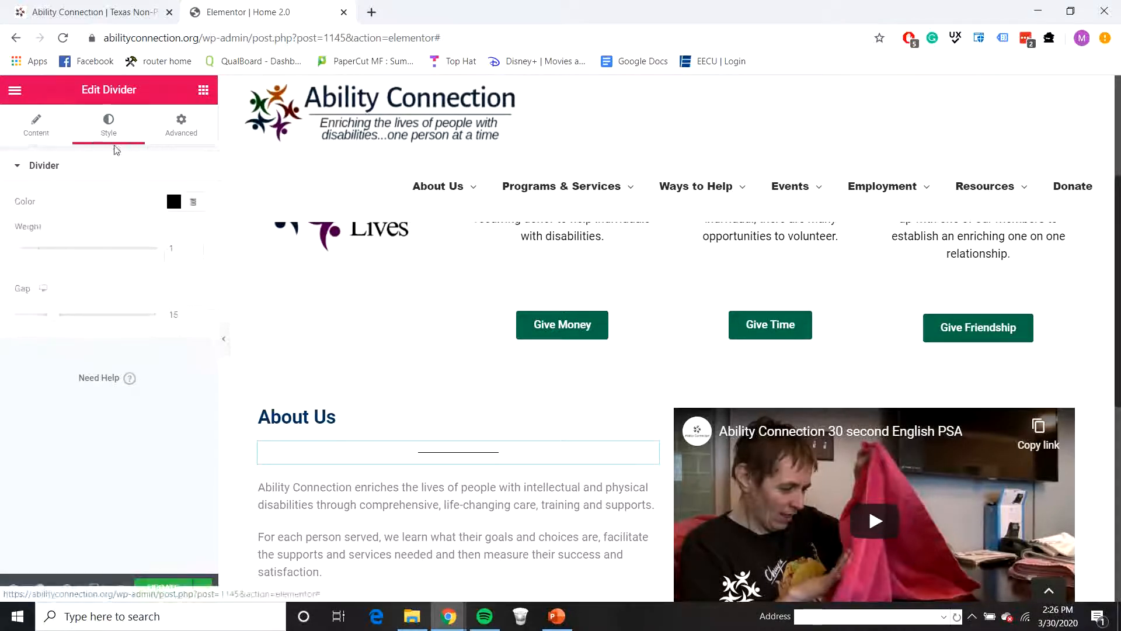
click(173, 202)
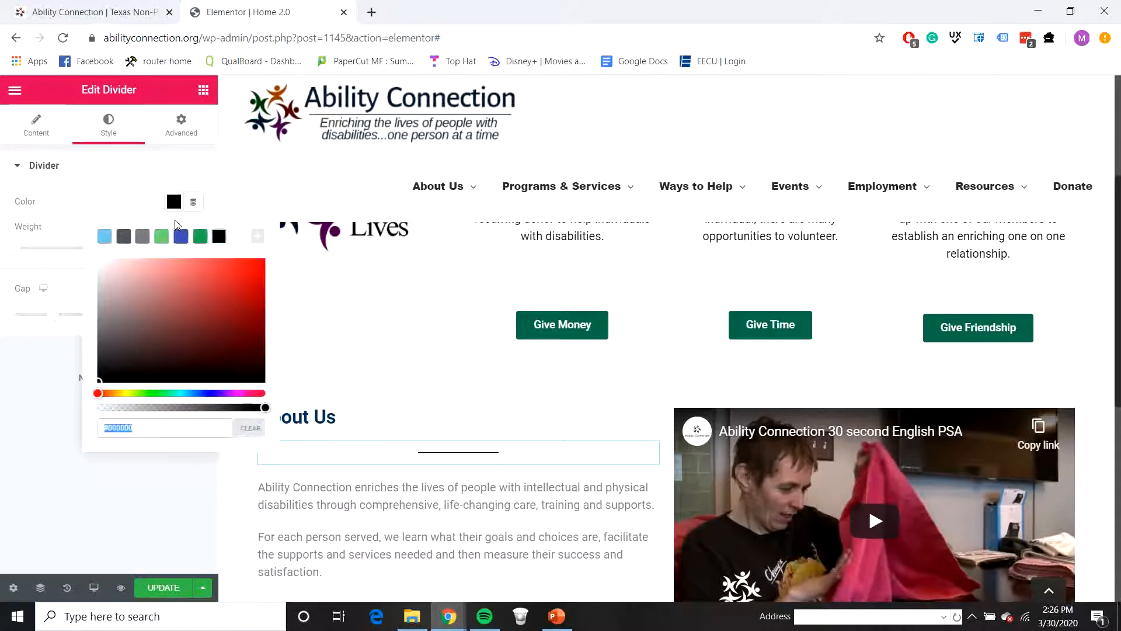
text(073763)
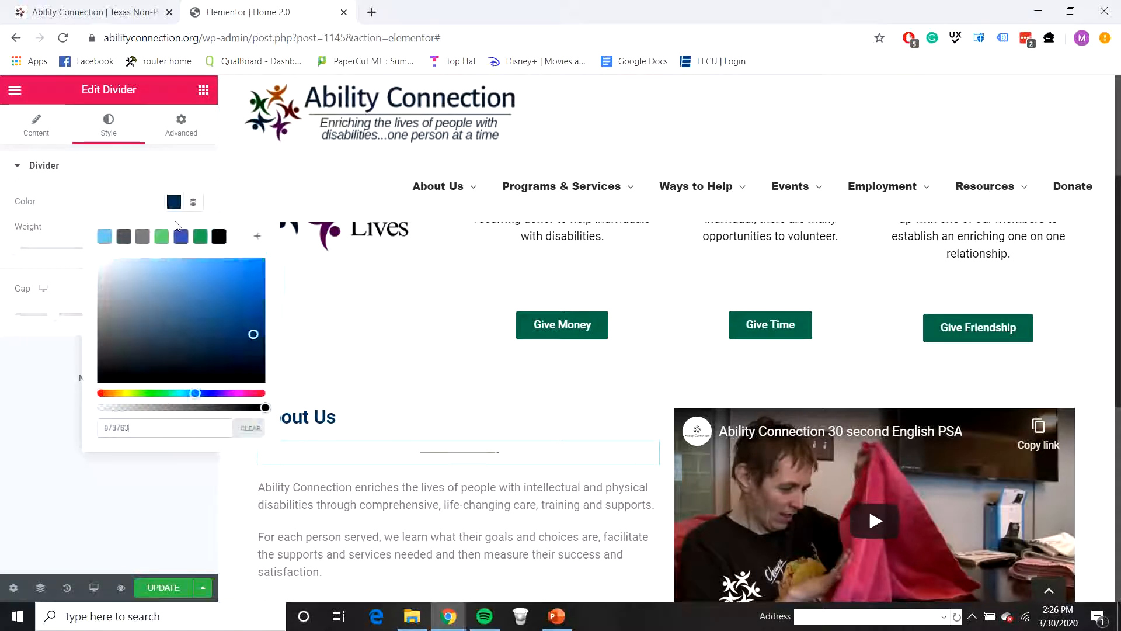
click(42, 427)
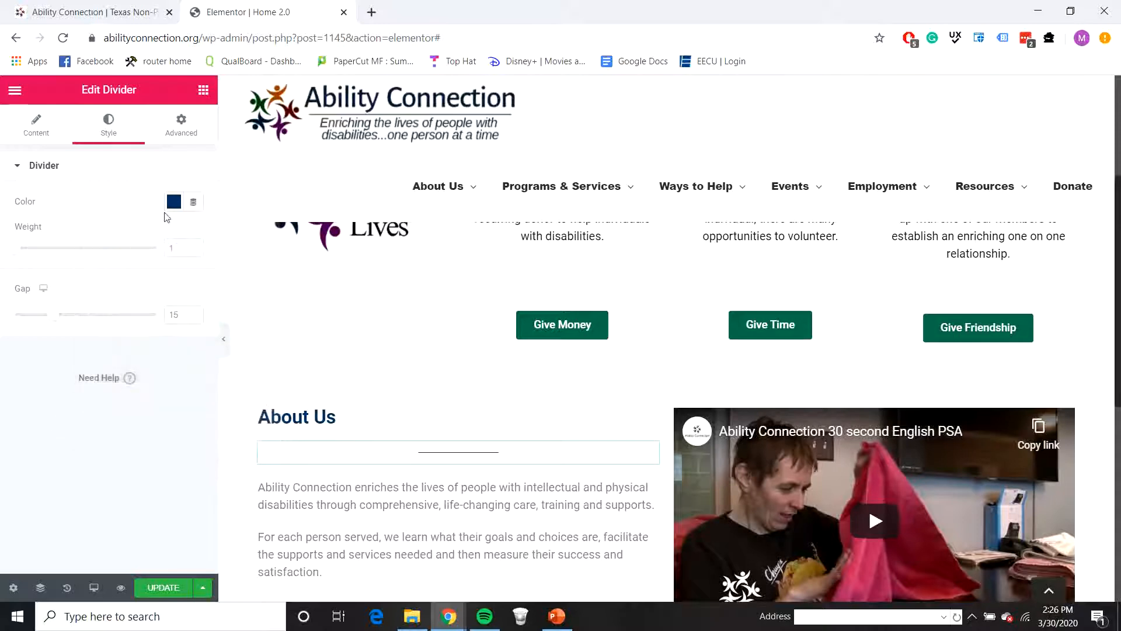
drag(183, 247, 128, 255)
text(5)
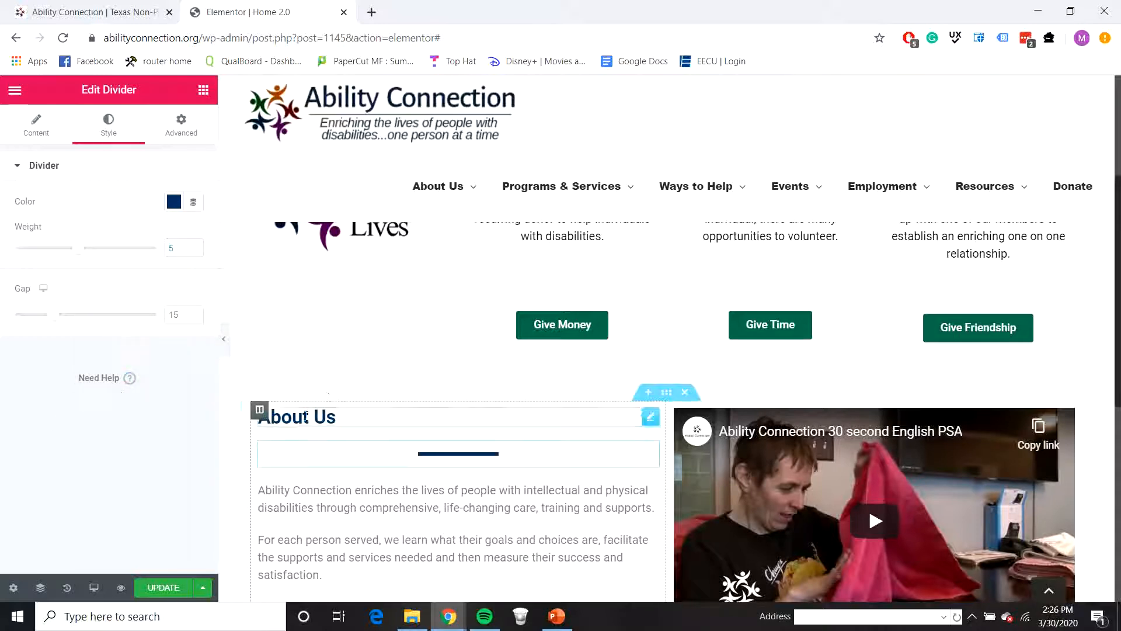
Step: Center-align the About Us heading above the divider
click(342, 417)
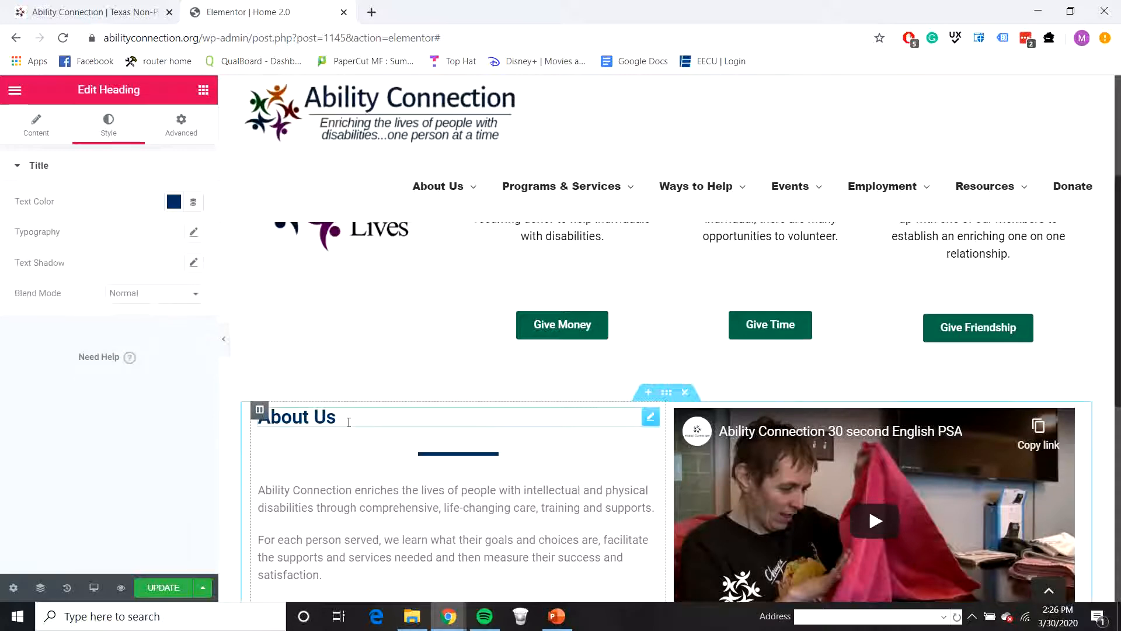
click(26, 115)
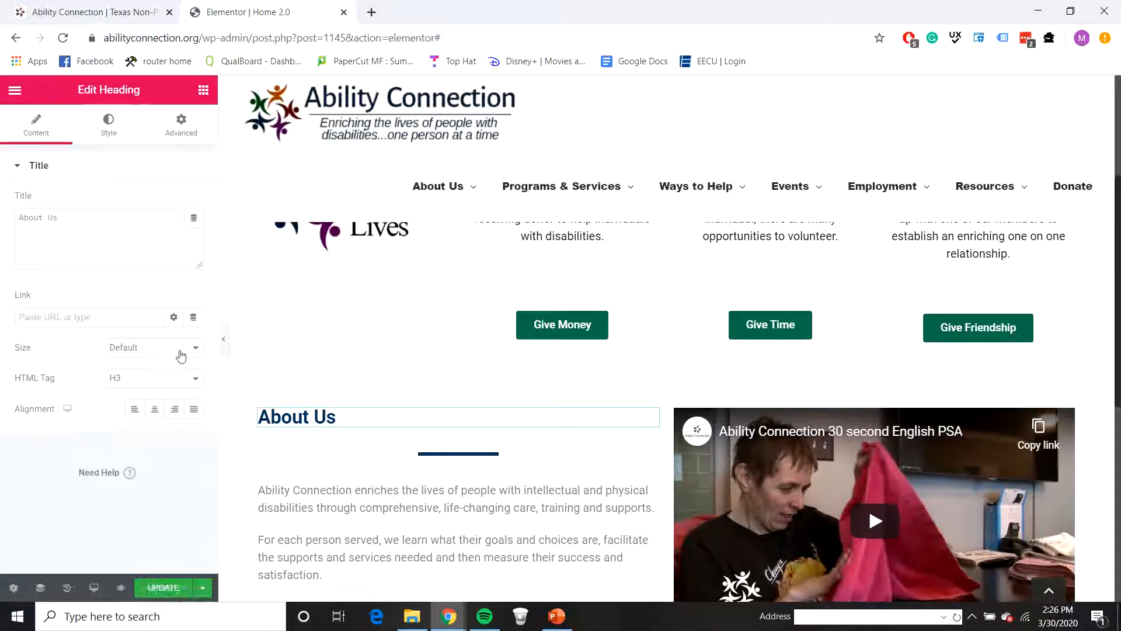
click(155, 412)
scroll(578, 350, up, 2)
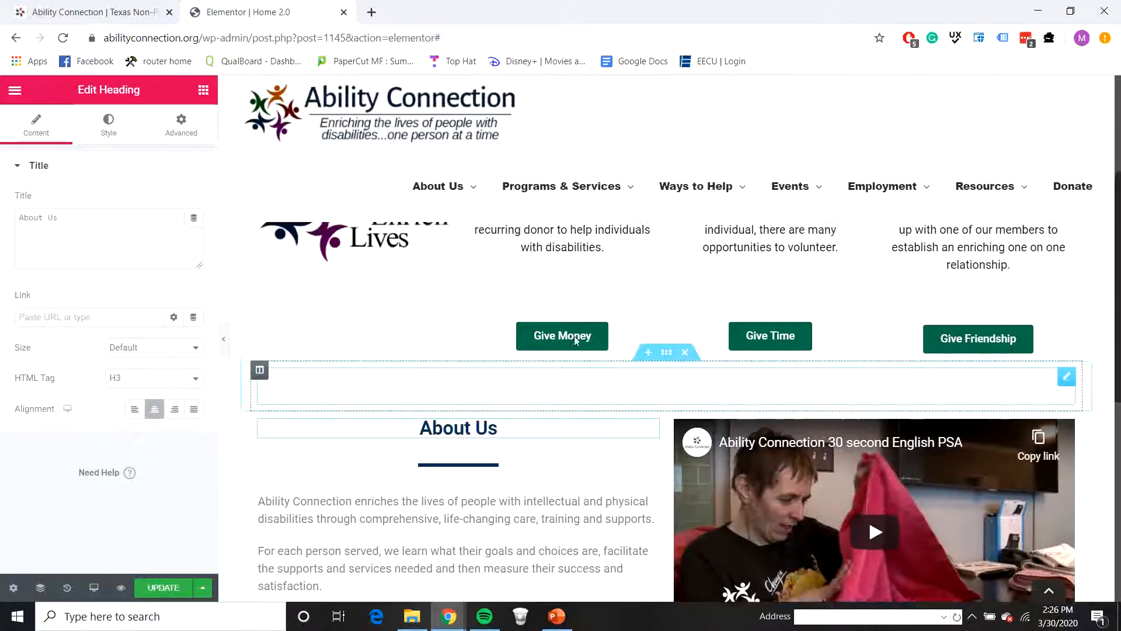
Step: Copy the style of the Become an Ability Connection Donor paragraph and apply it to the About Us paragraphs
right_click(581, 334)
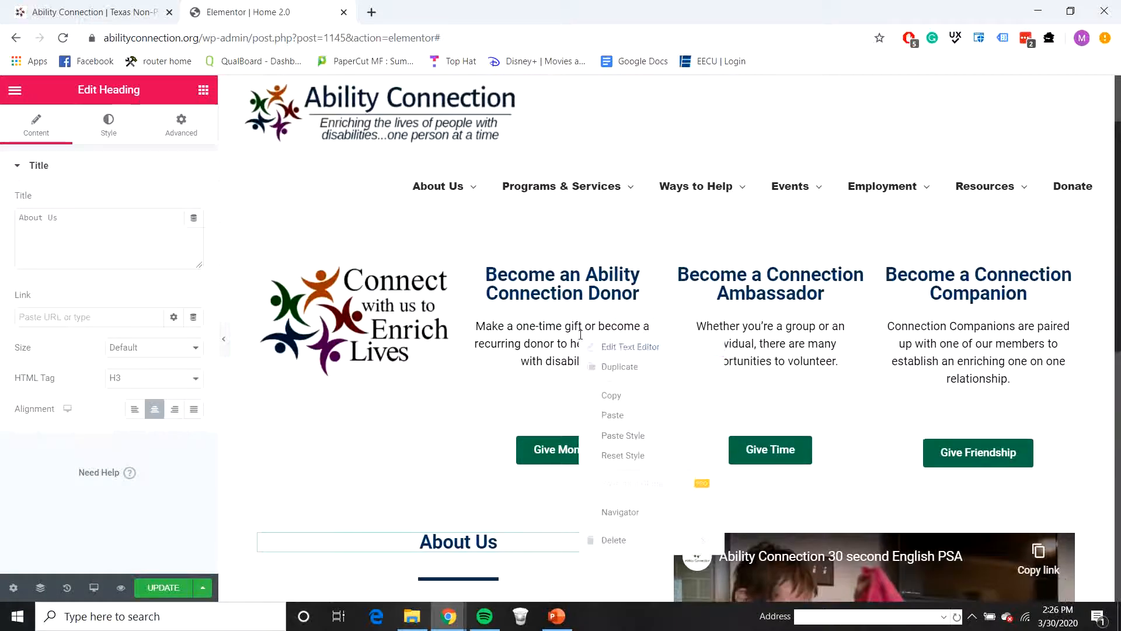
click(629, 395)
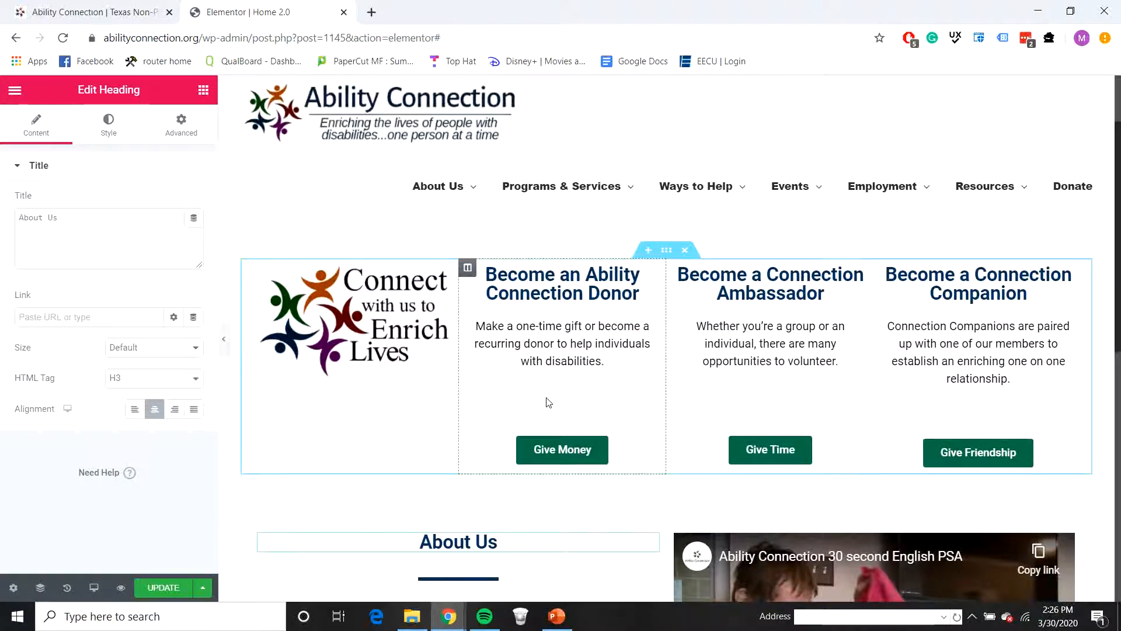
scroll(549, 402, down, 7)
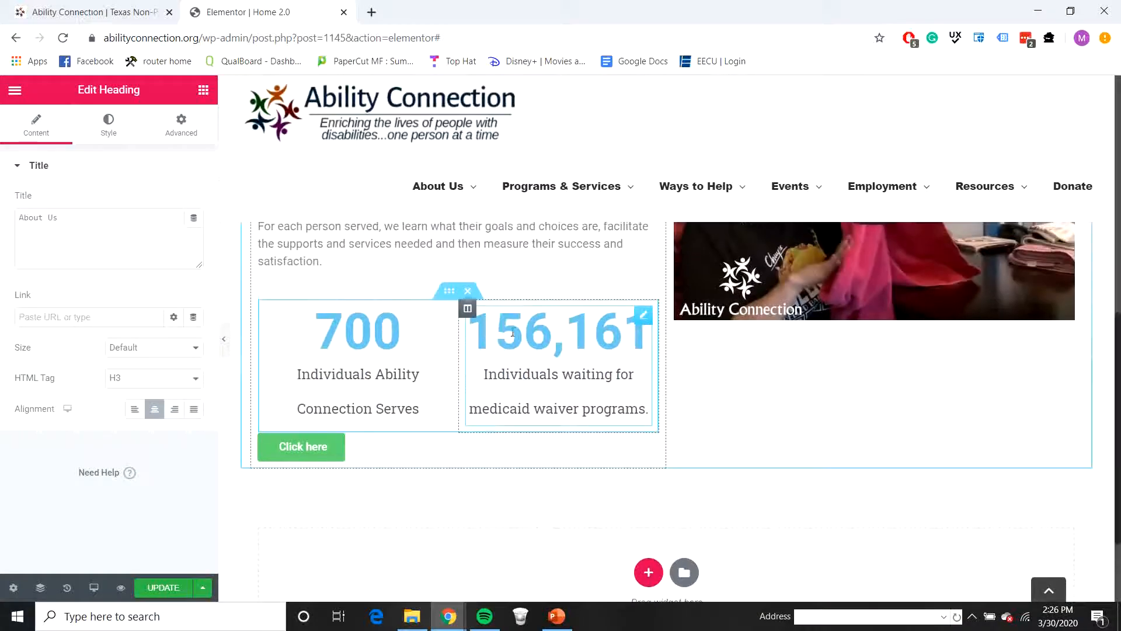
scroll(513, 333, up, 3)
right_click(497, 382)
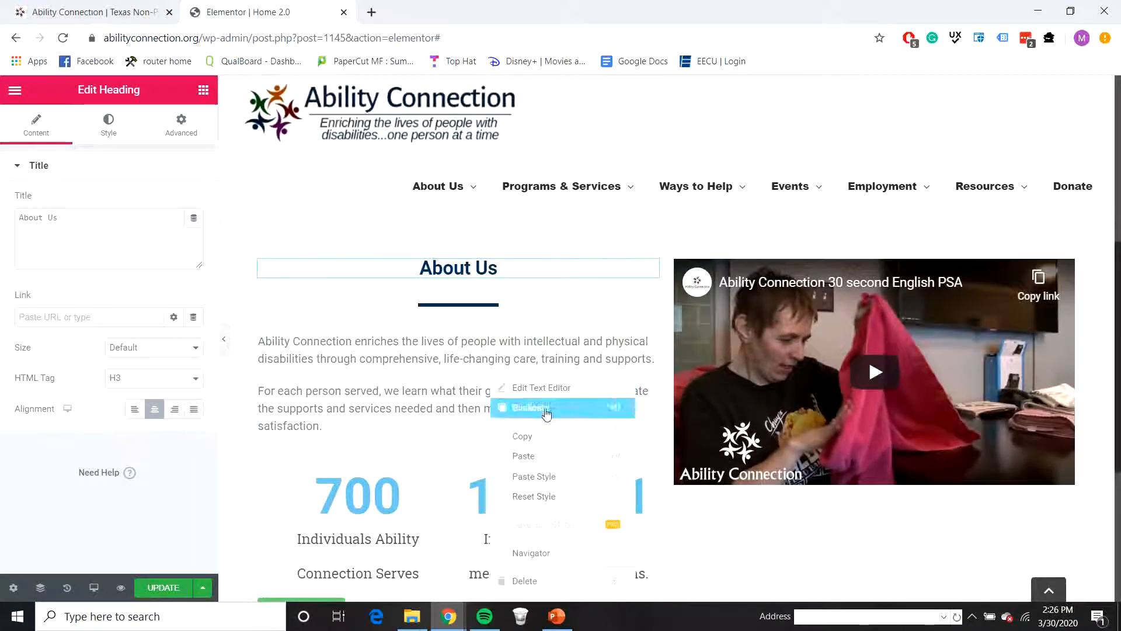
click(534, 476)
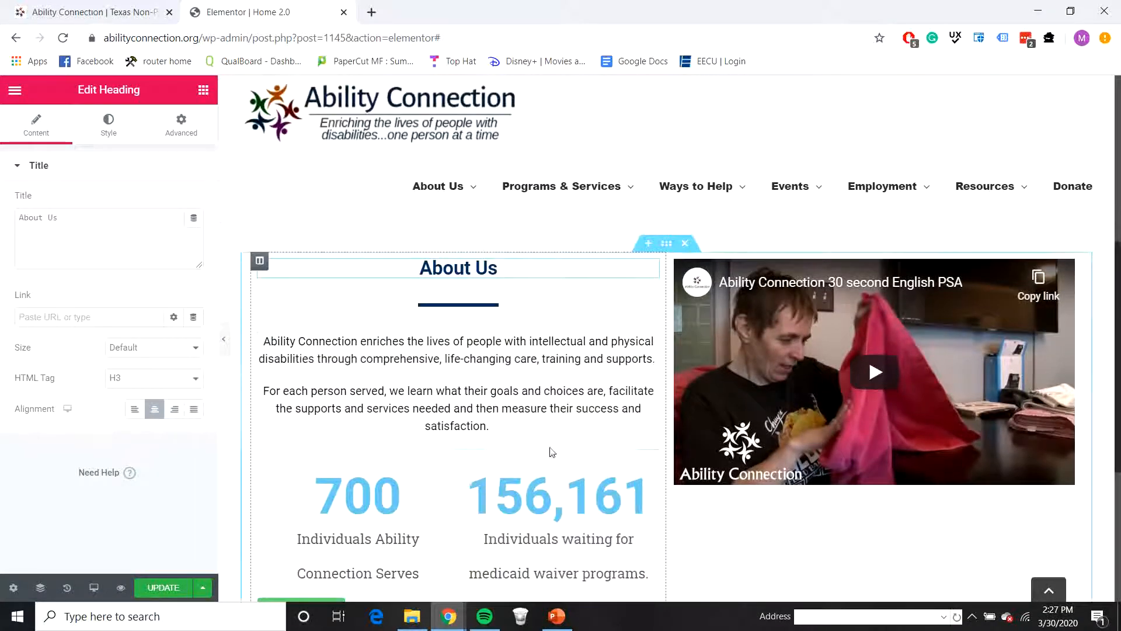
Step: Open the number text color picker for the Individuals Ability Connection Serves counter
scroll(423, 444, down, 2)
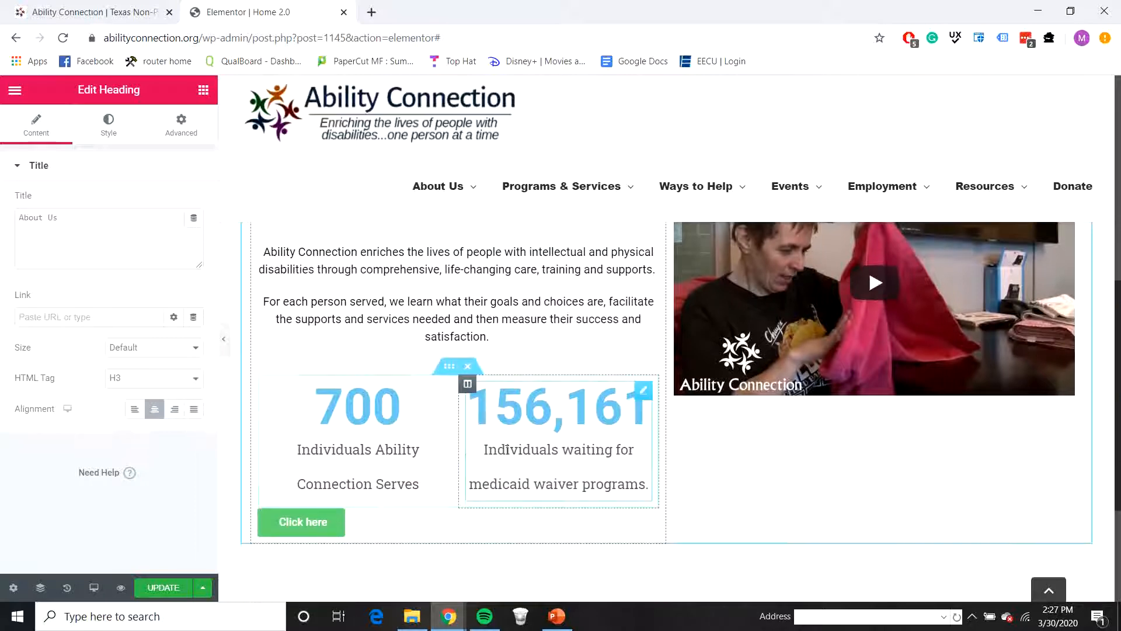
click(423, 422)
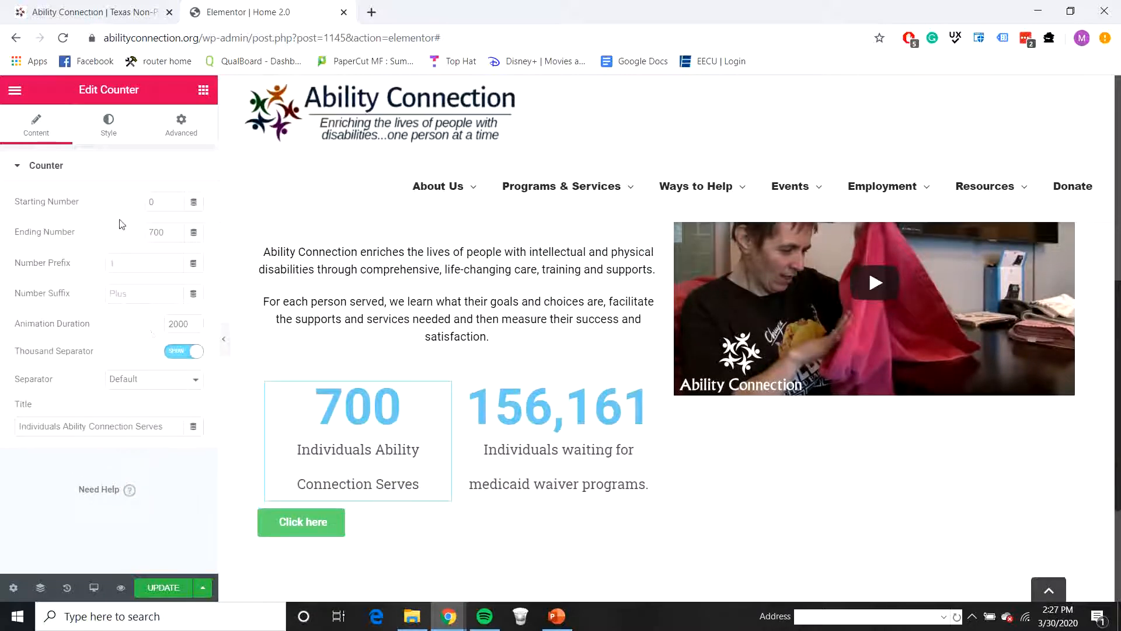
click(110, 143)
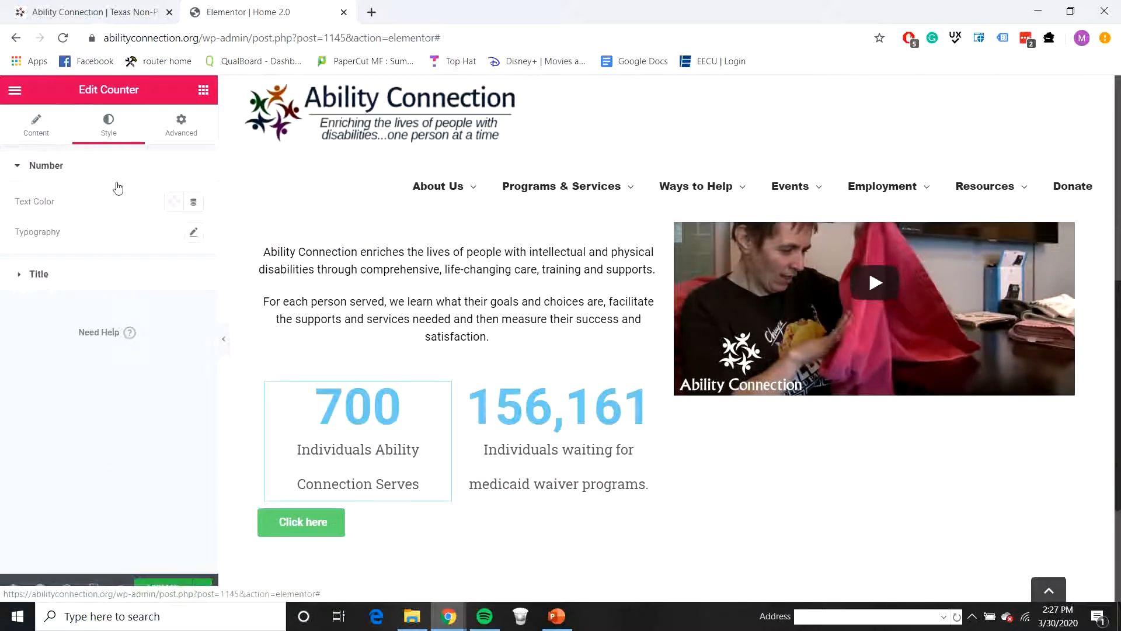
click(173, 203)
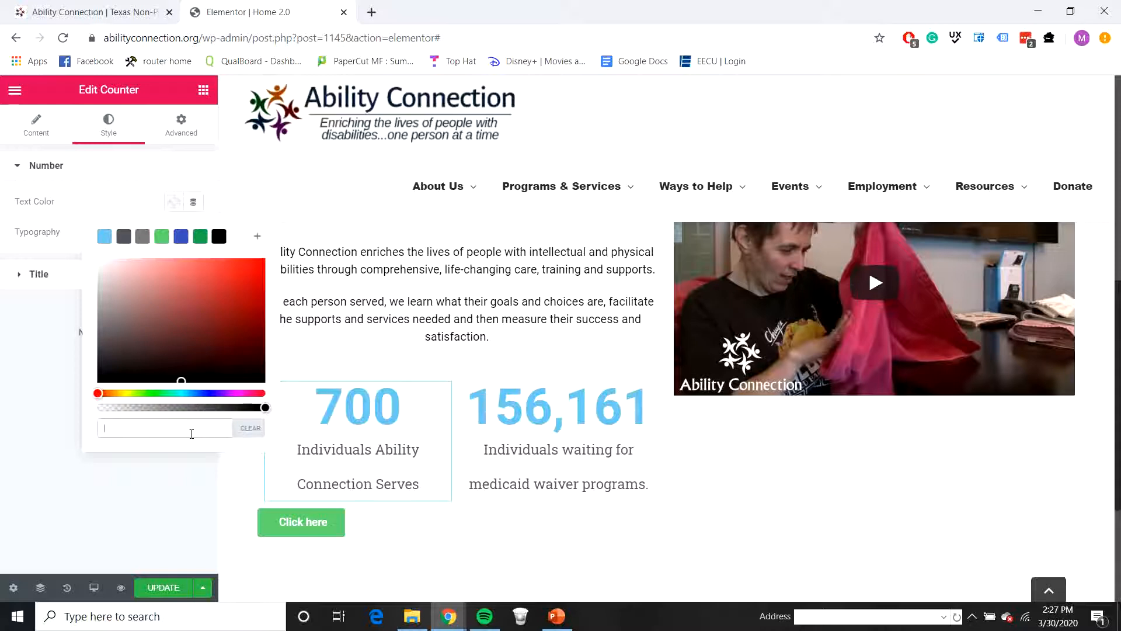
Step: Set the number text color of the Individuals Ability Connection Serves counter to 073763
text(0763)
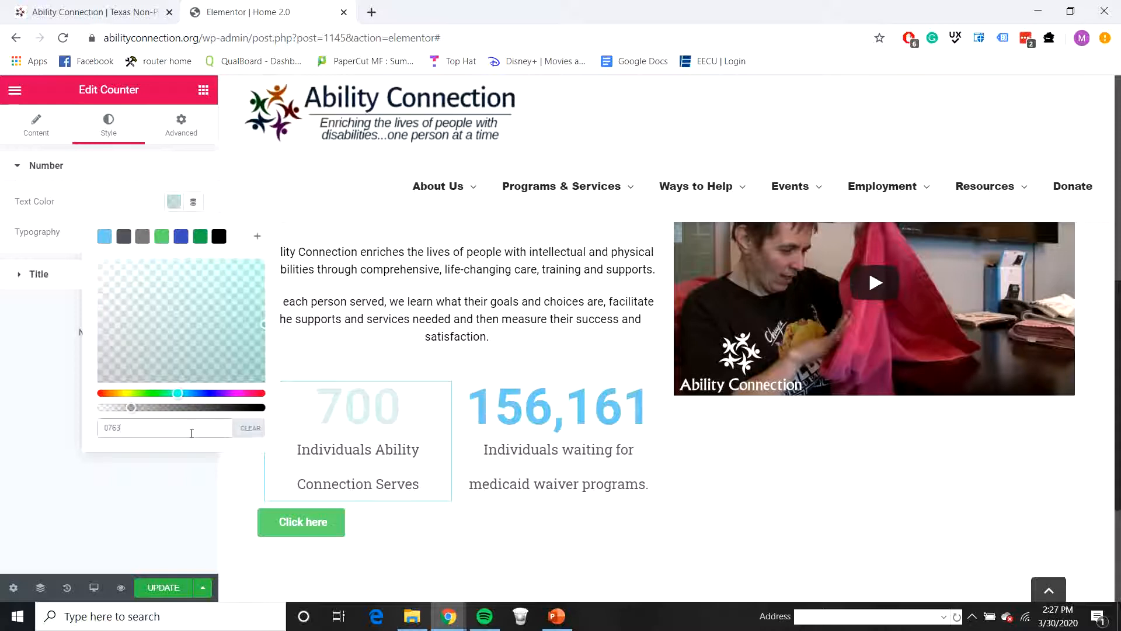
text(73)
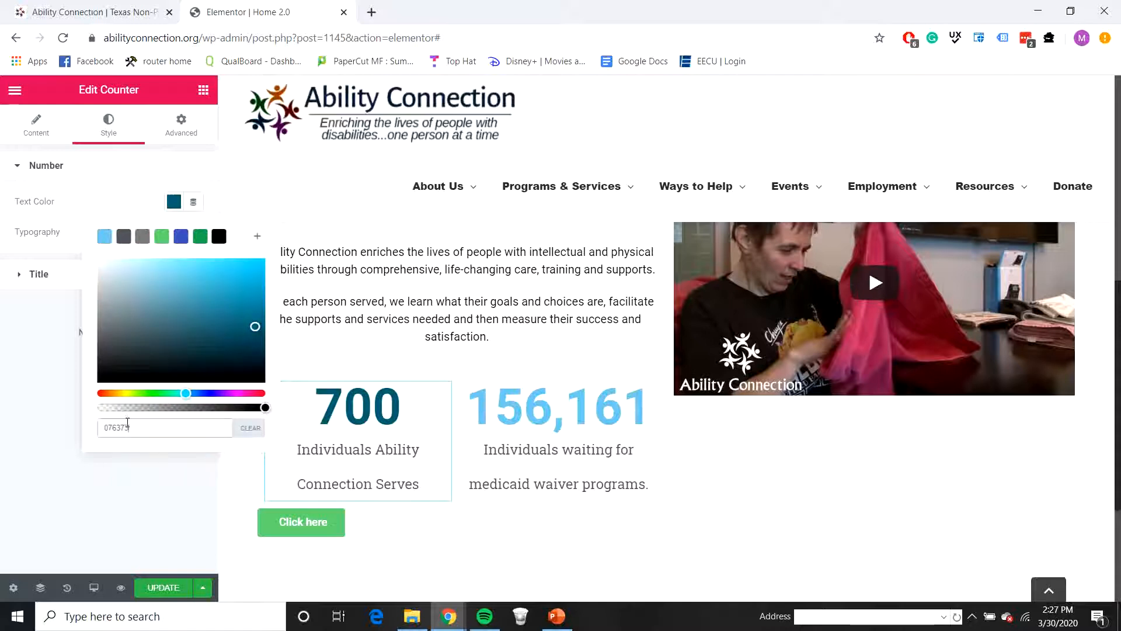
key(BackSpace)
key(BackSpace)
key(BackSpace)
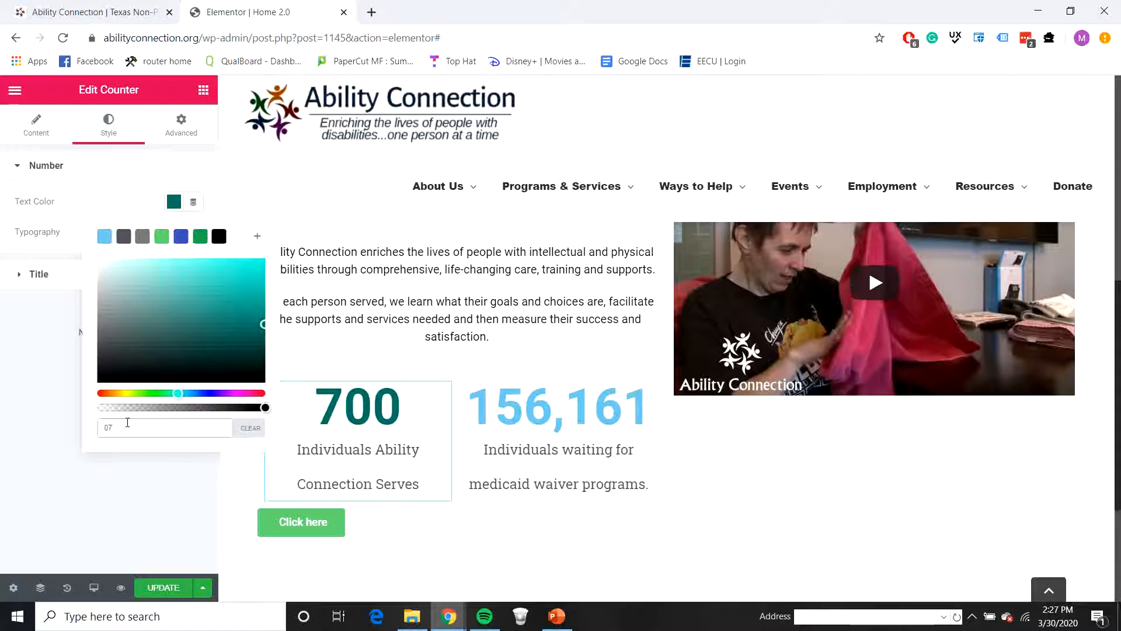
text(3763)
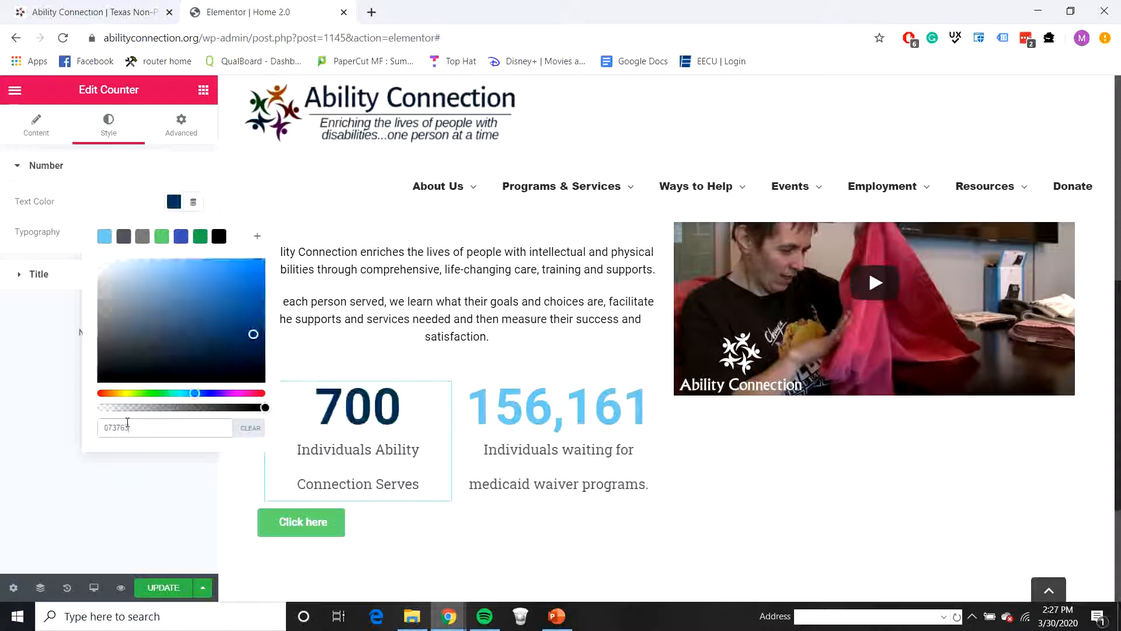
click(93, 506)
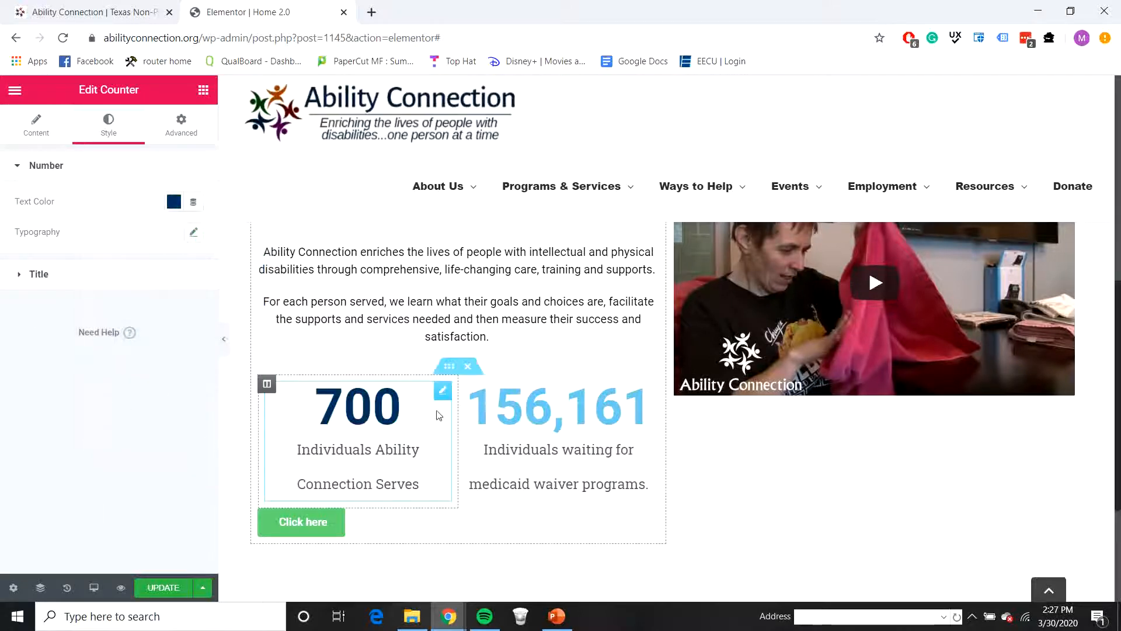
Step: Set the number text color of the Individuals waiting for medicaid waiver programs counter to 073763
click(556, 417)
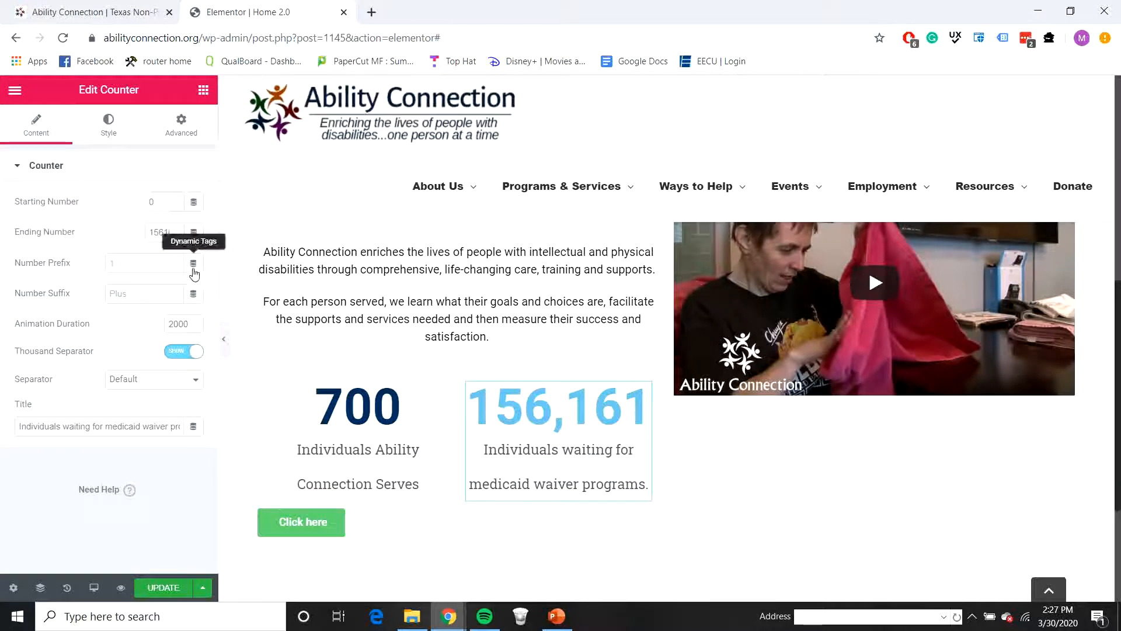
click(101, 133)
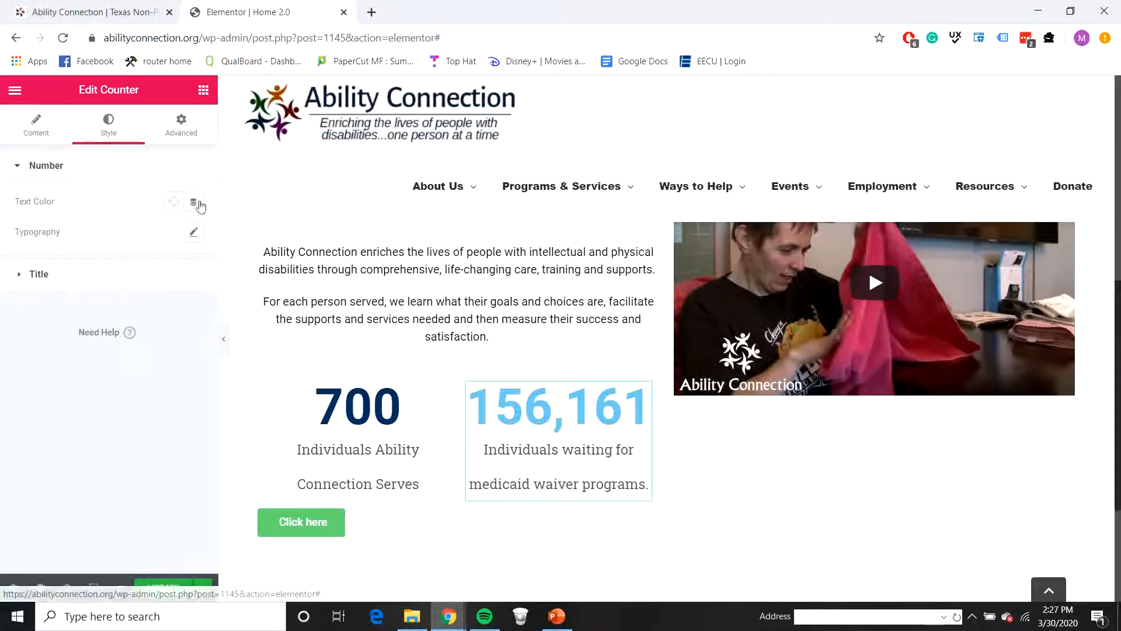
click(176, 206)
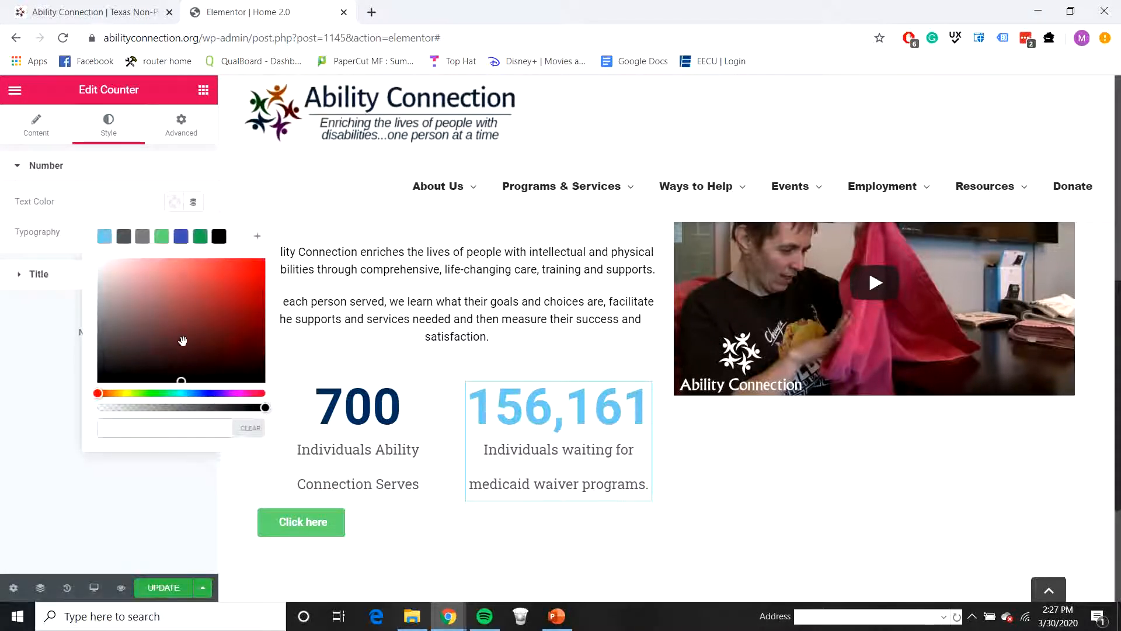
text(073763)
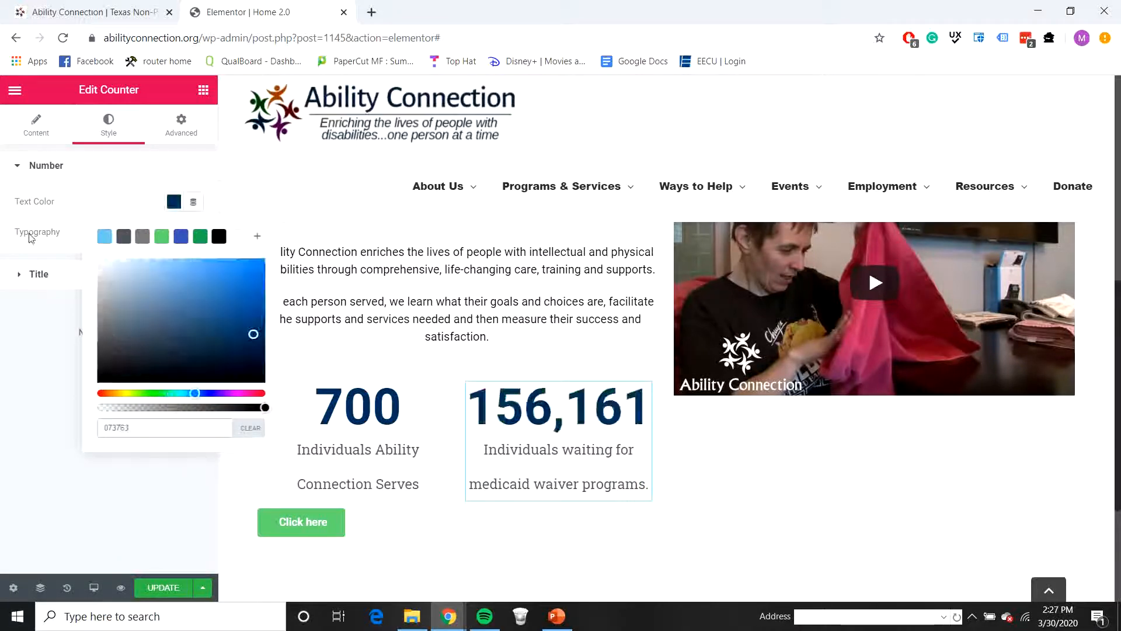
click(36, 371)
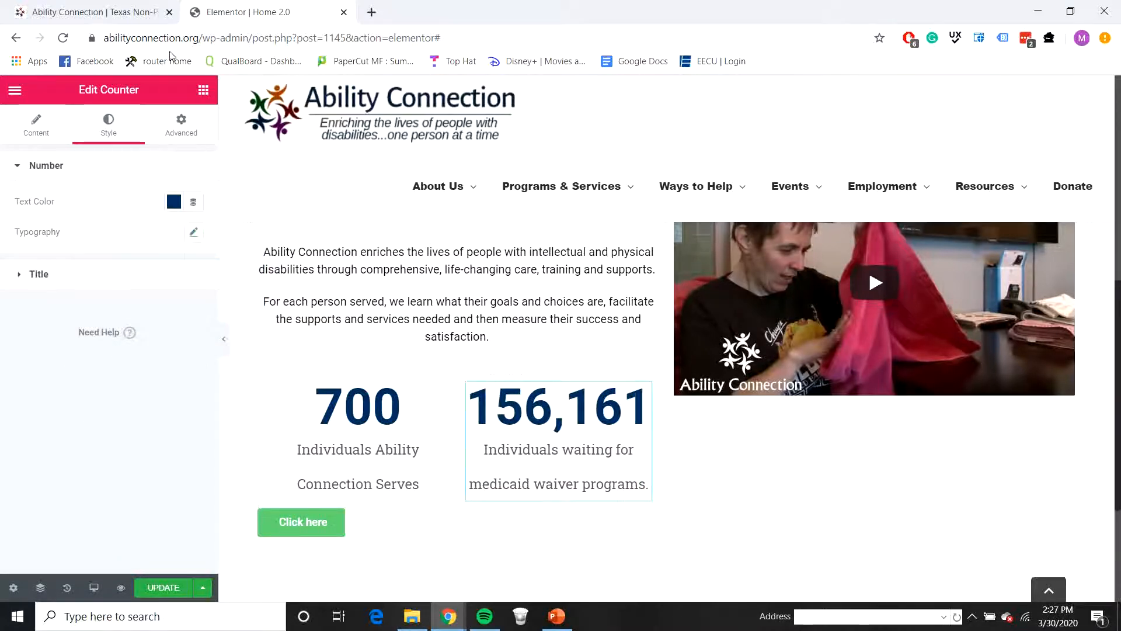
Step: Check the counters on the live homepage and give the medicaid waiver programs counter a Solid border
click(111, 13)
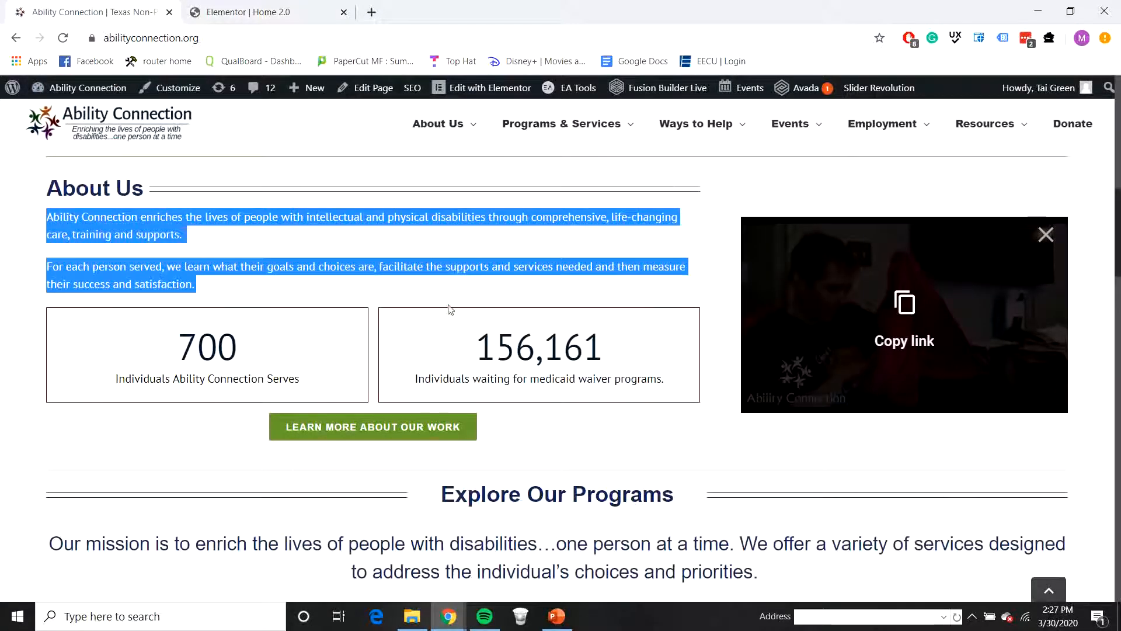
click(251, 12)
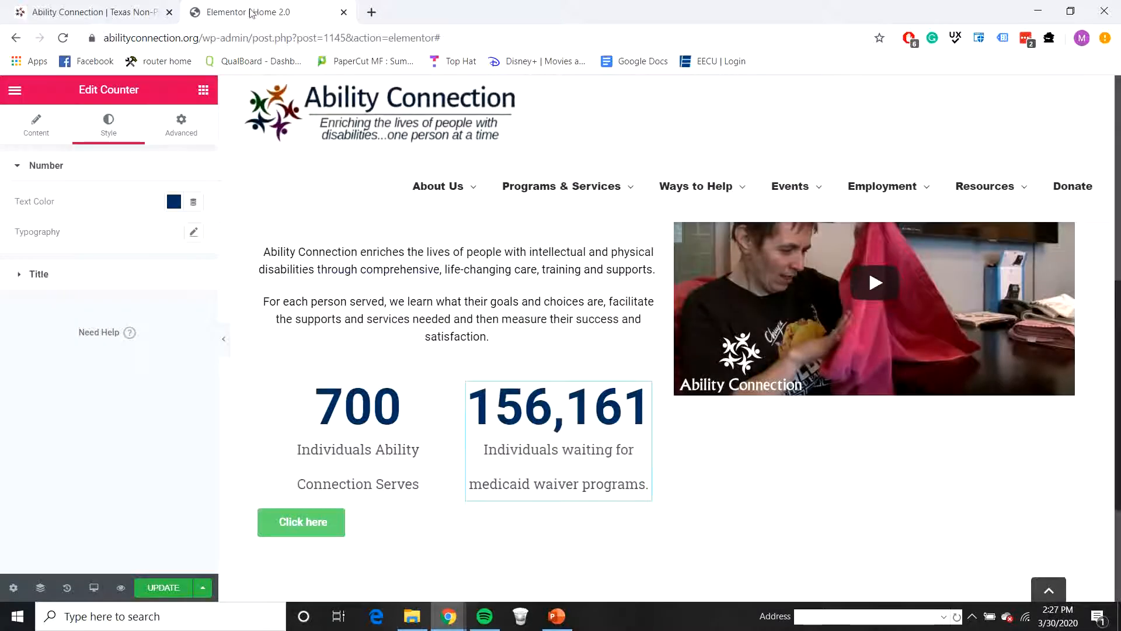
click(181, 123)
scroll(80, 405, down, 3)
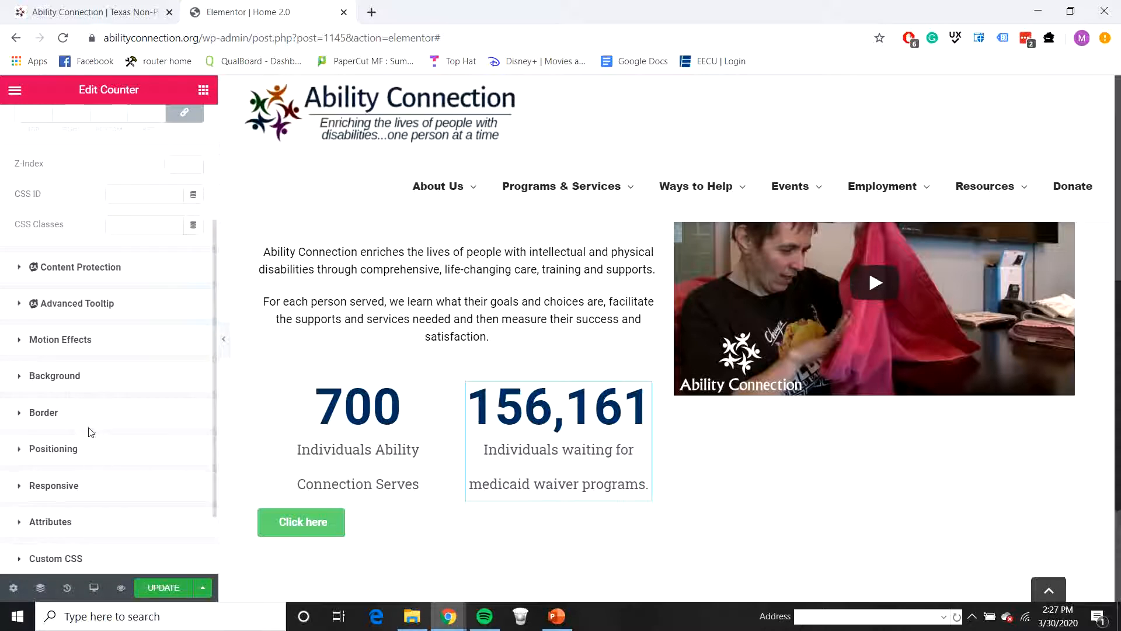
click(84, 428)
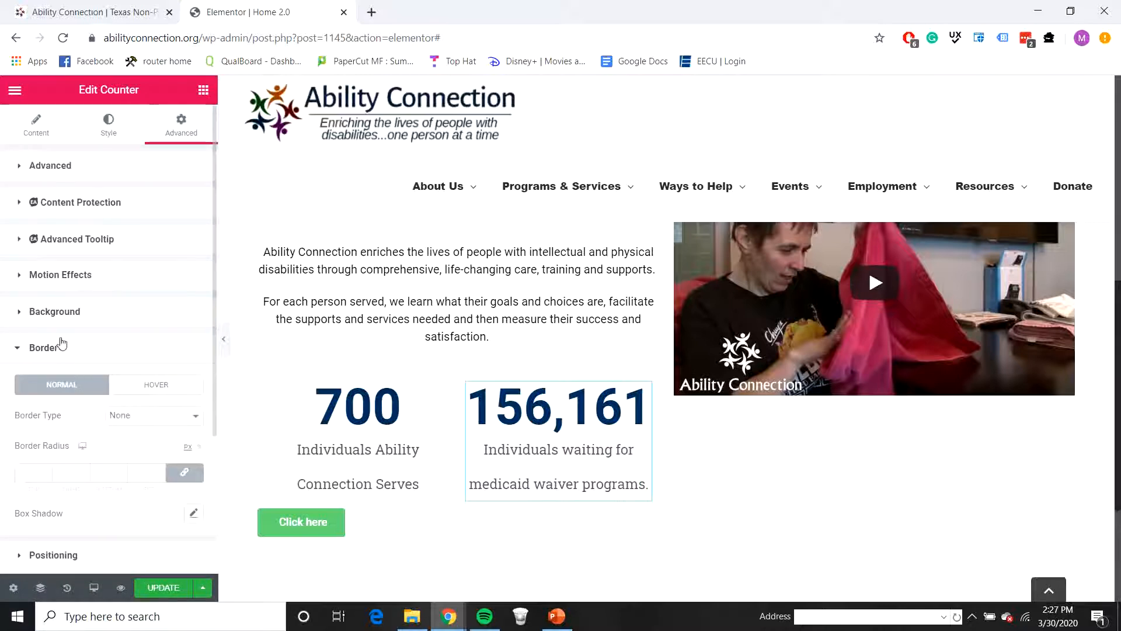
scroll(111, 354, down, 2)
click(129, 326)
click(157, 351)
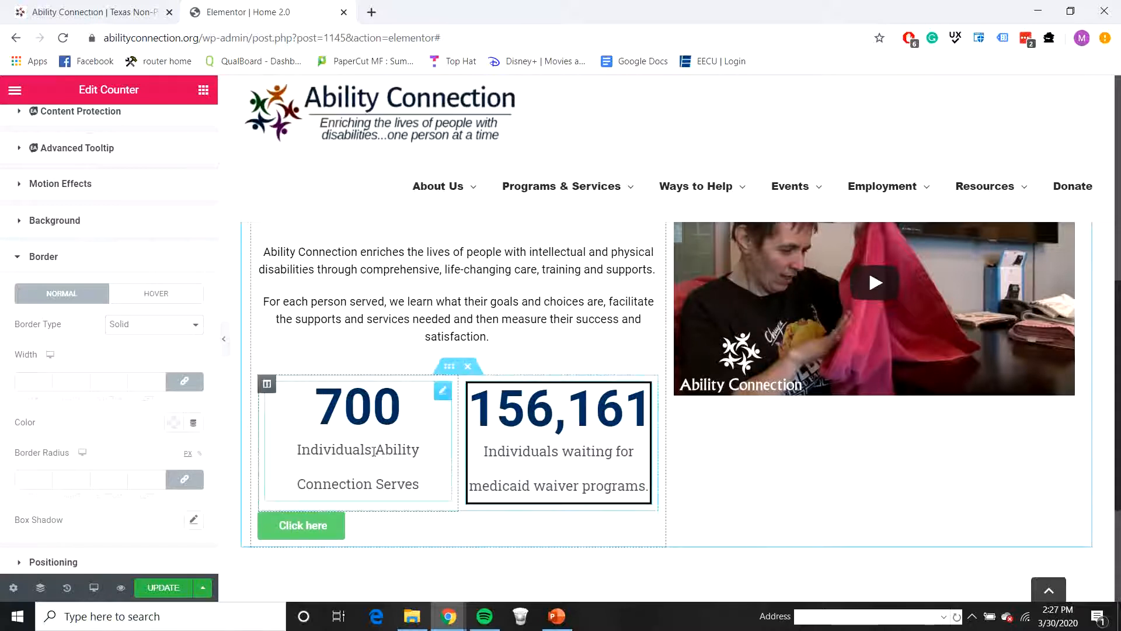
Step: Set the title text color of the Individuals Ability Connection Serves counter to black
click(407, 448)
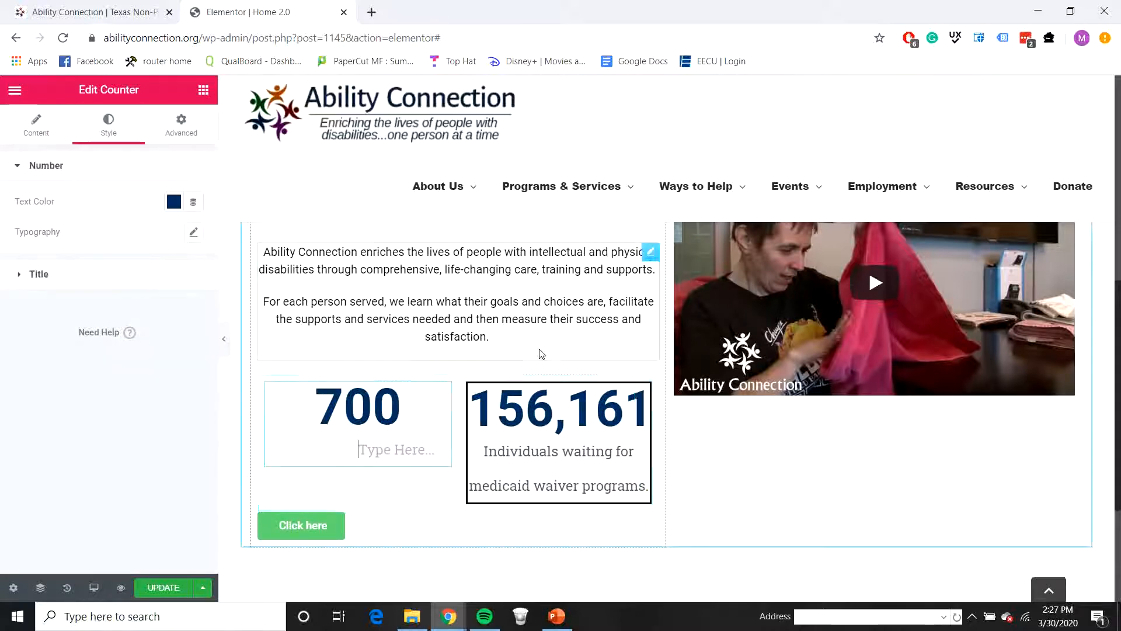
click(181, 125)
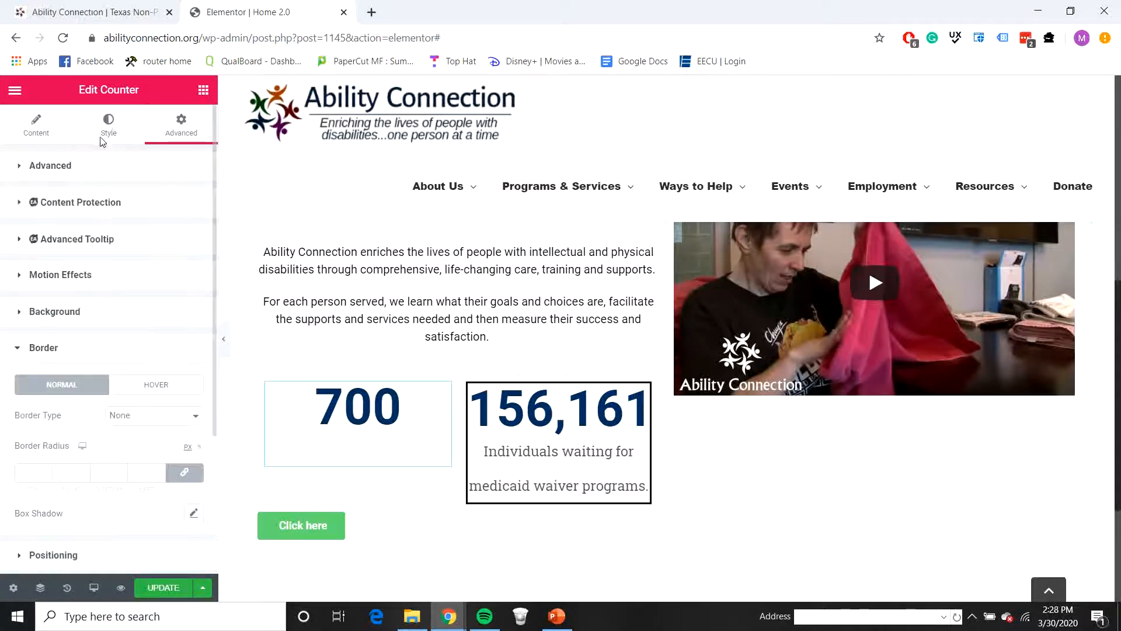
click(109, 126)
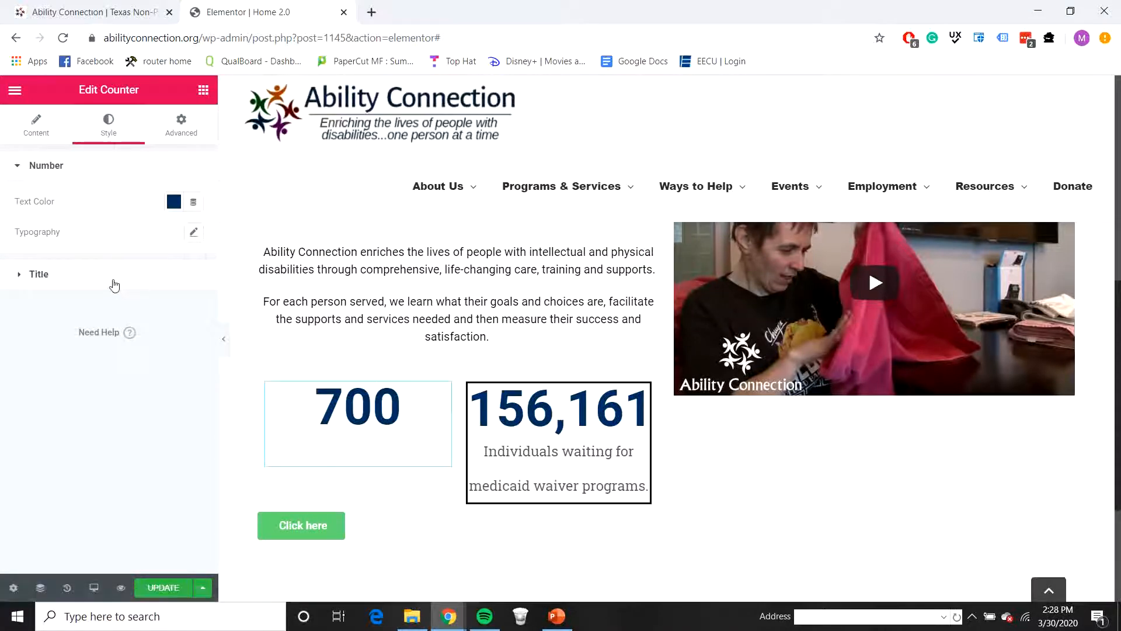
click(115, 279)
click(174, 238)
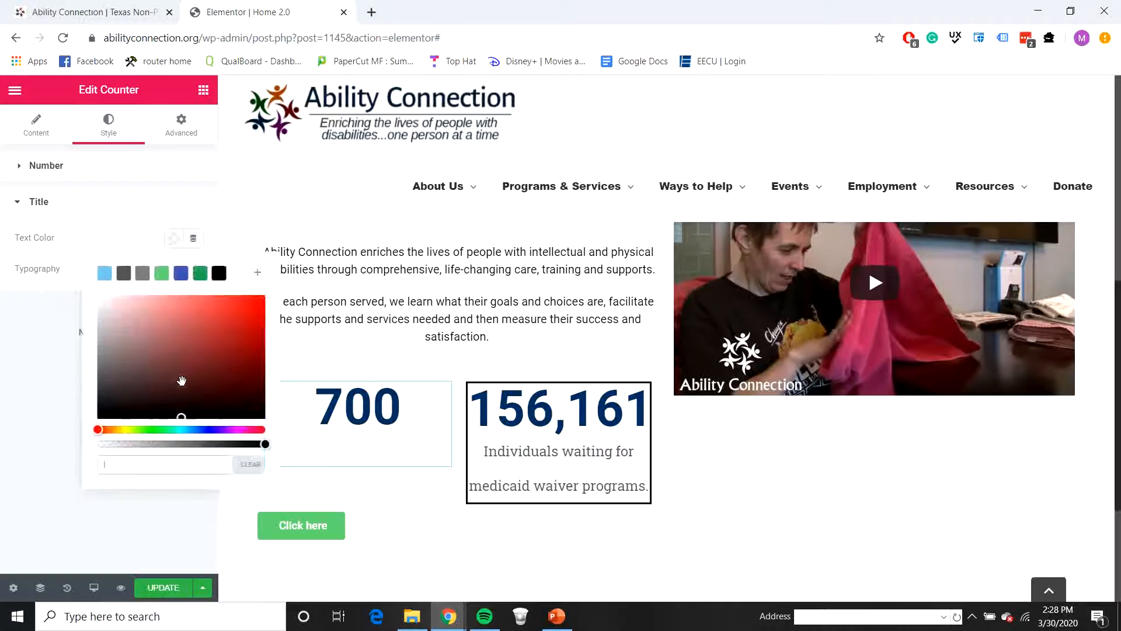
click(219, 273)
click(41, 373)
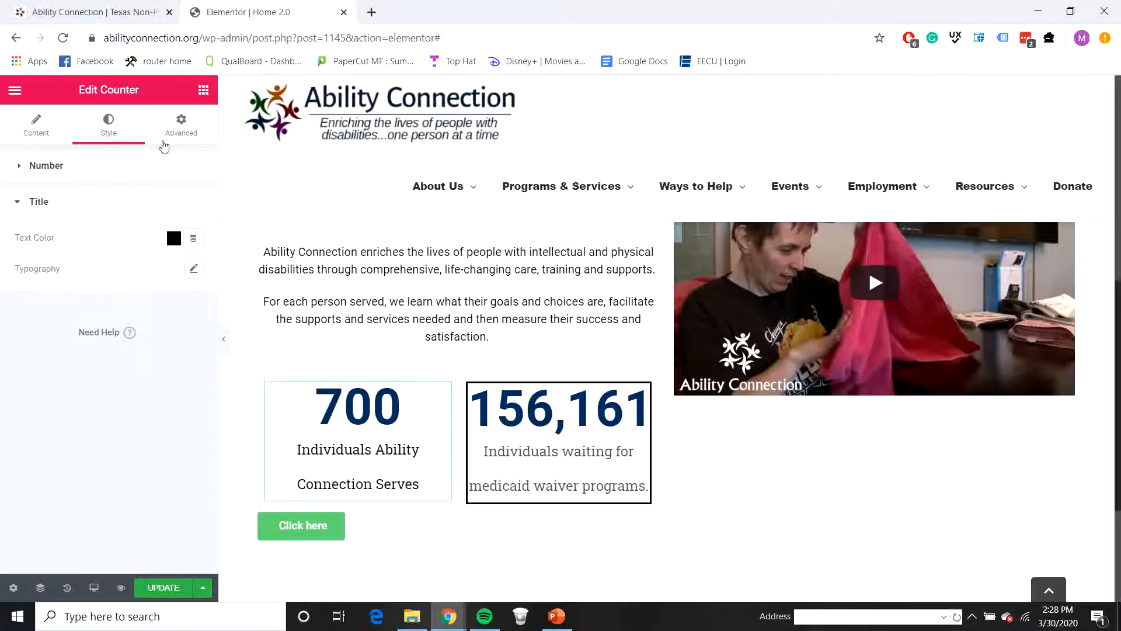
Step: Give the Individuals Ability Connection Serves counter a Solid border
click(193, 139)
scroll(178, 403, down, 2)
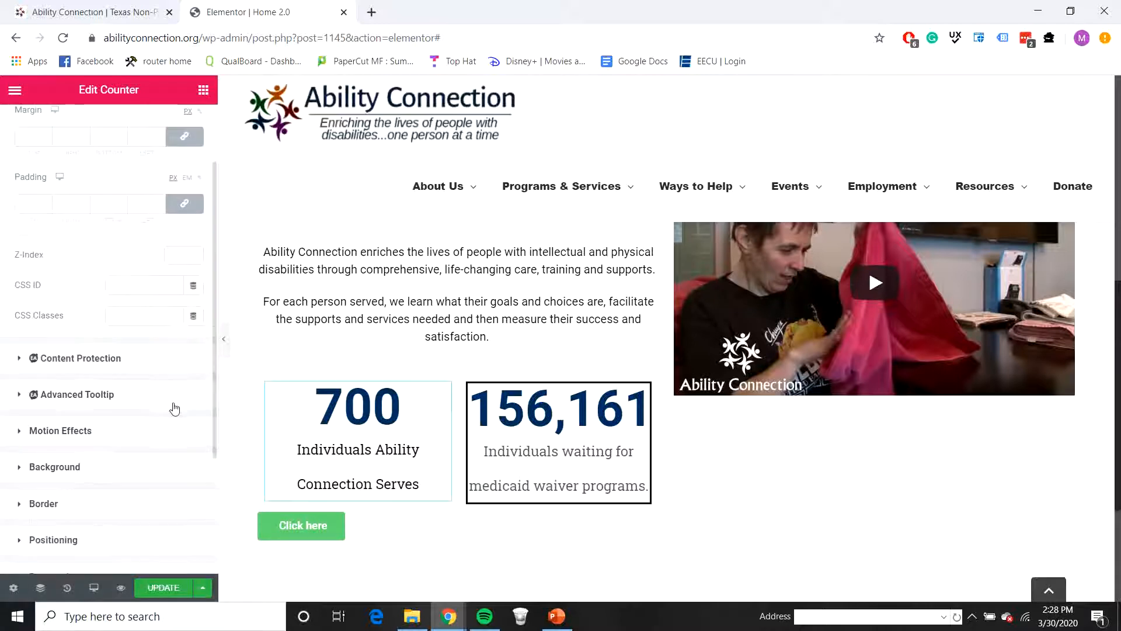
click(63, 477)
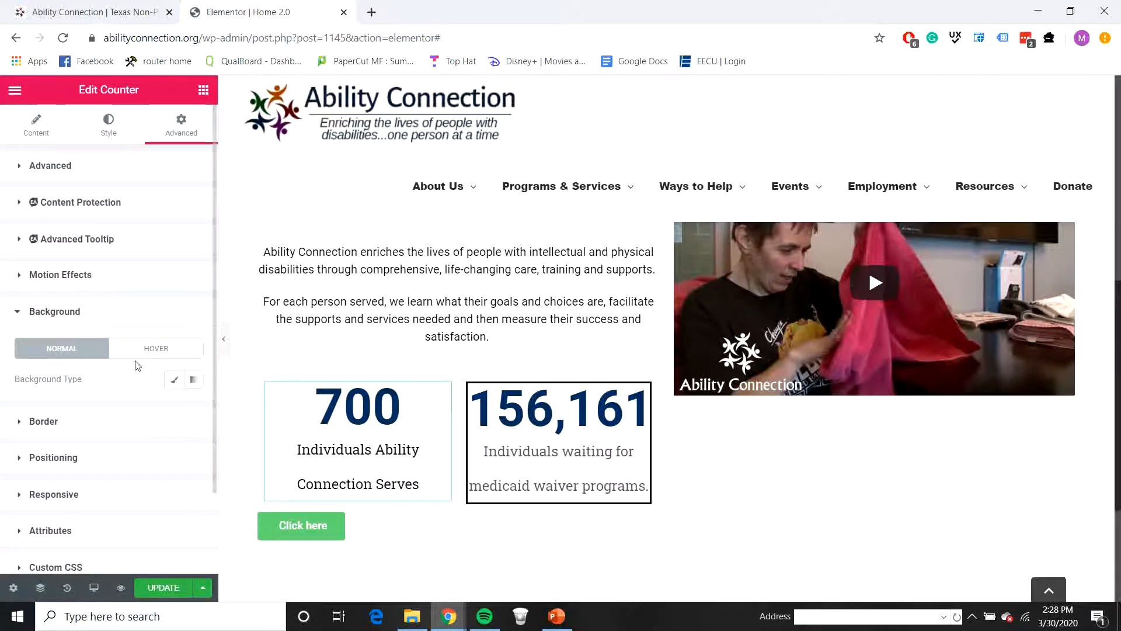
click(95, 425)
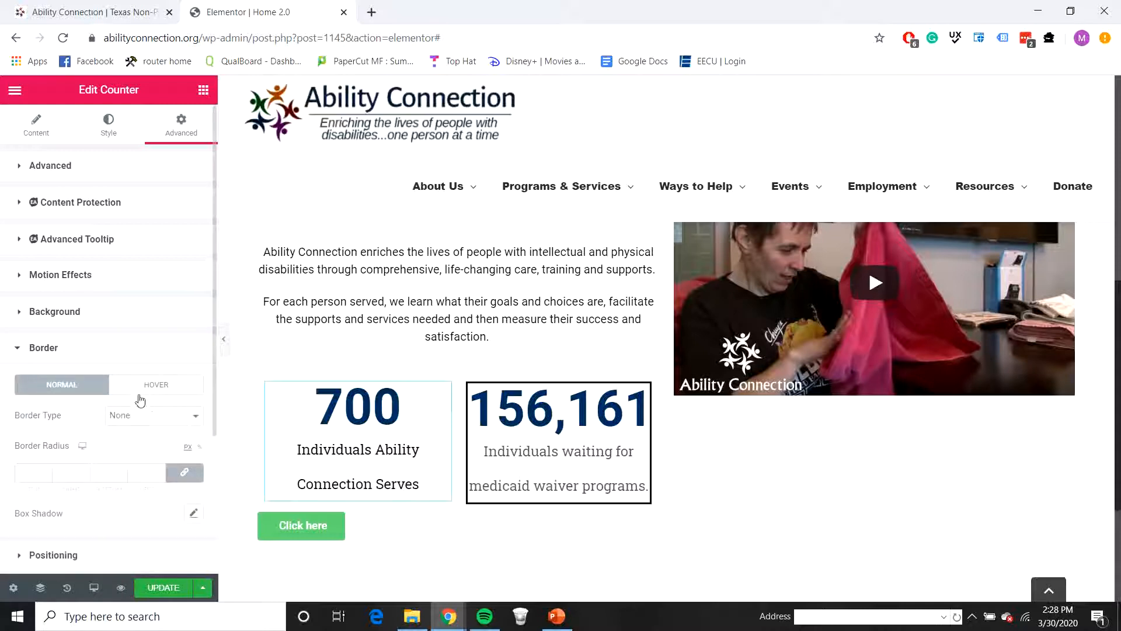
click(130, 423)
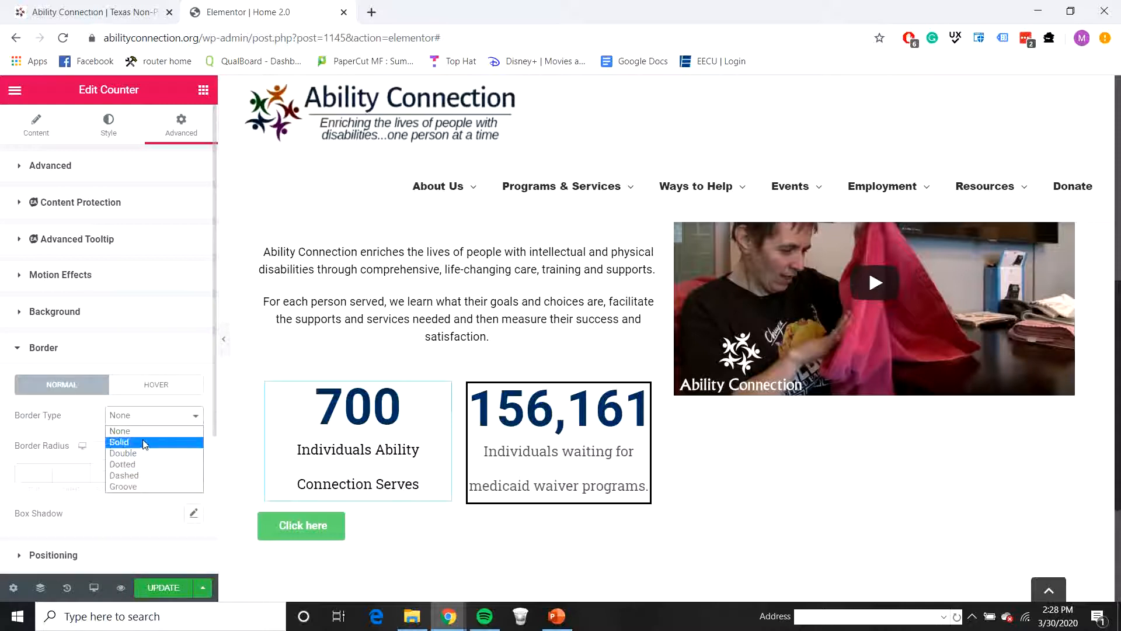
click(145, 442)
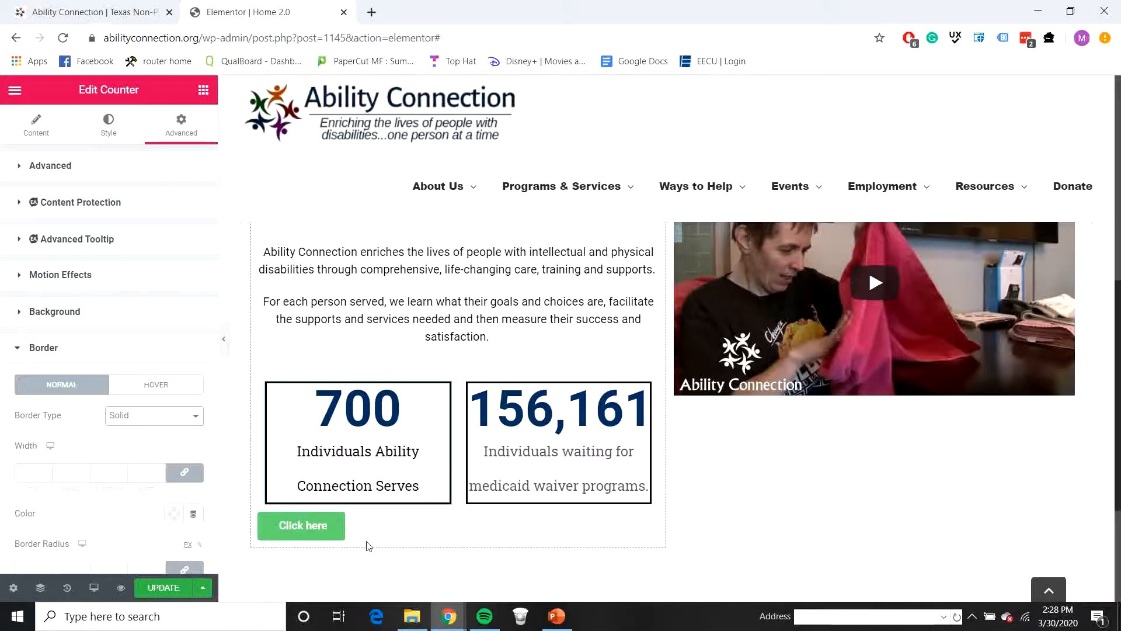
Step: Check the About Us button on the live homepage and change the Click here button's text to Learn More
click(383, 528)
click(117, 8)
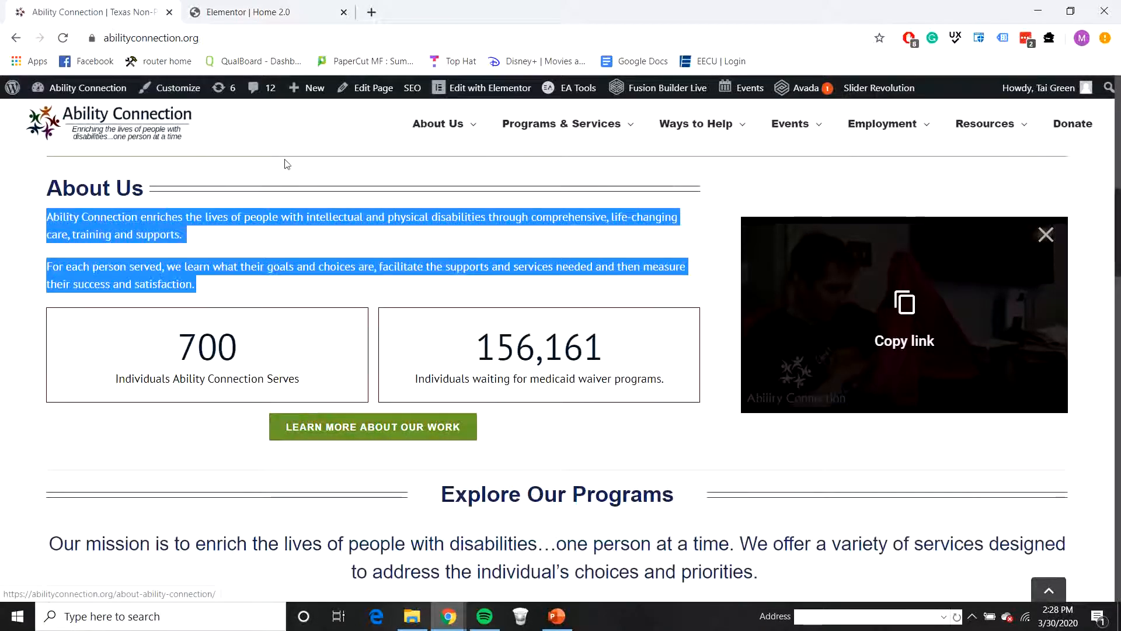
click(292, 12)
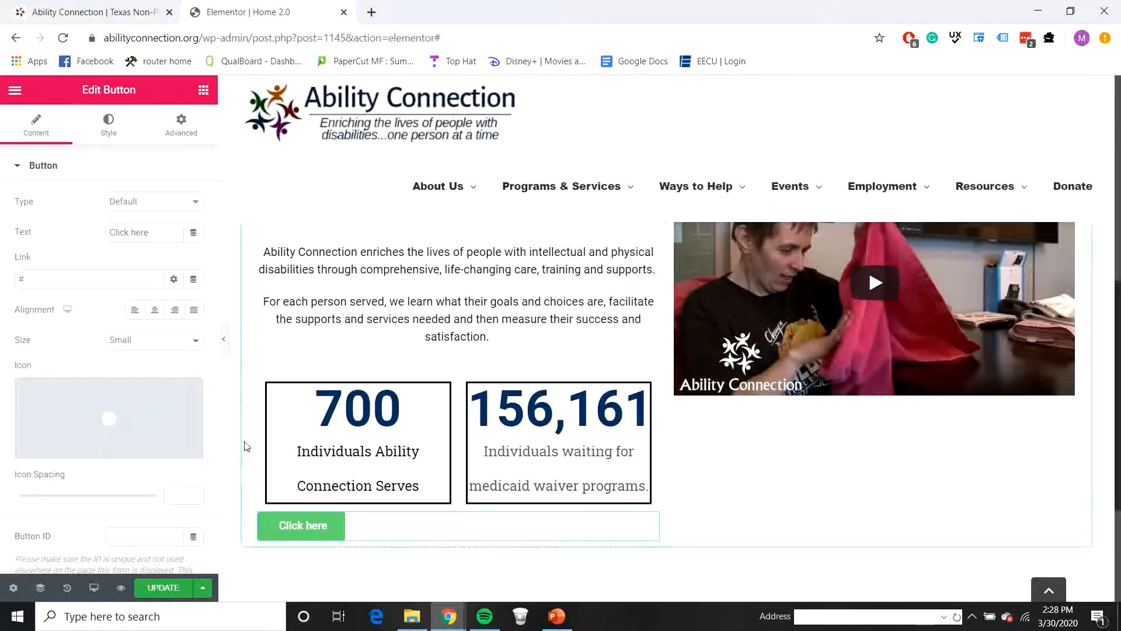
drag(129, 235, 106, 273)
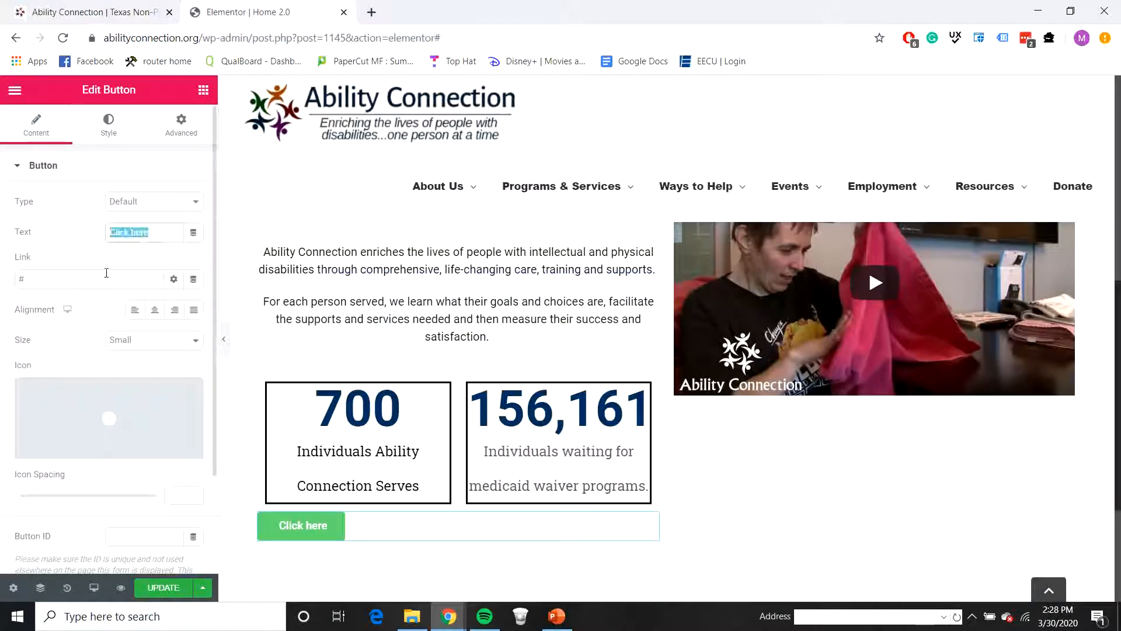
text(Learn More)
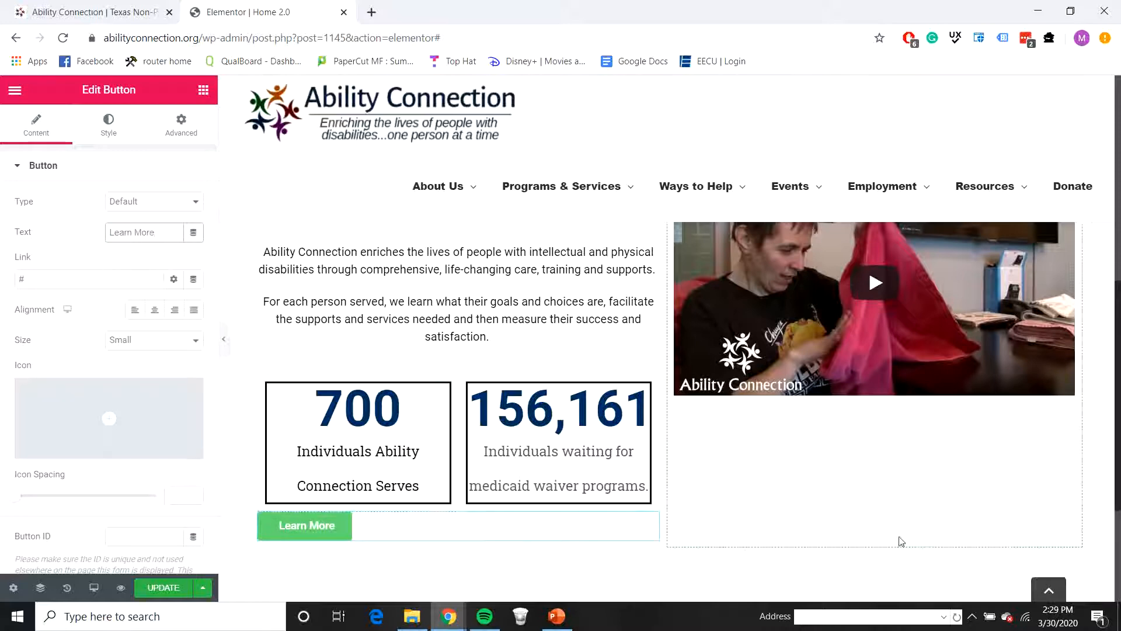
Step: Copy the style of the Give Money button and apply it to the Learn More button under the counters
scroll(648, 316, up, 3)
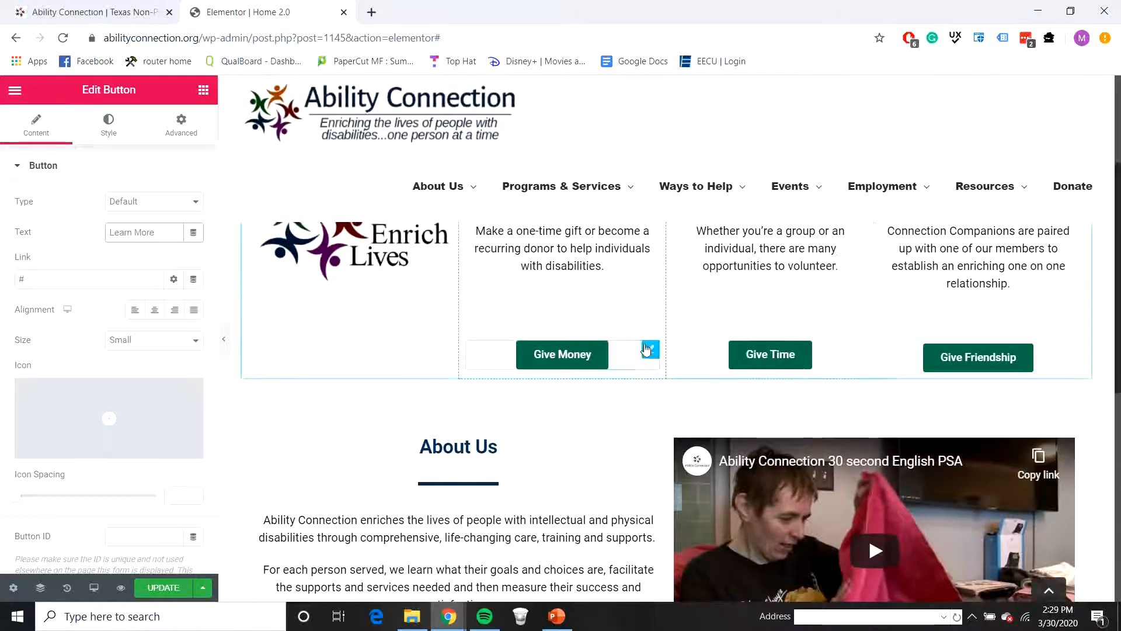
right_click(635, 351)
click(670, 423)
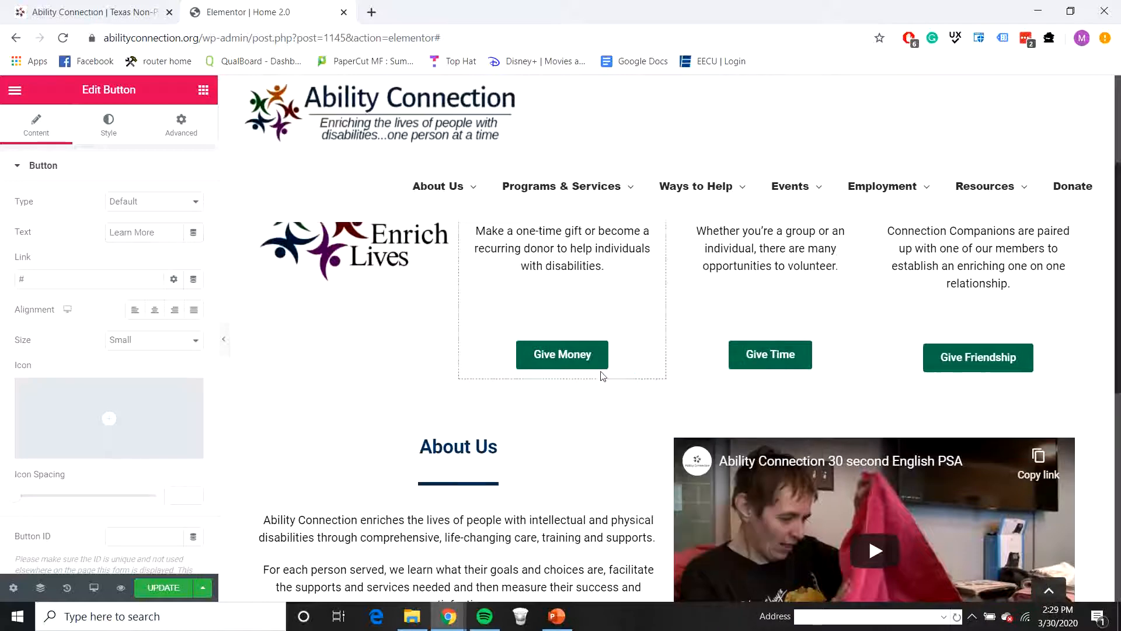
scroll(578, 402, down, 5)
right_click(450, 413)
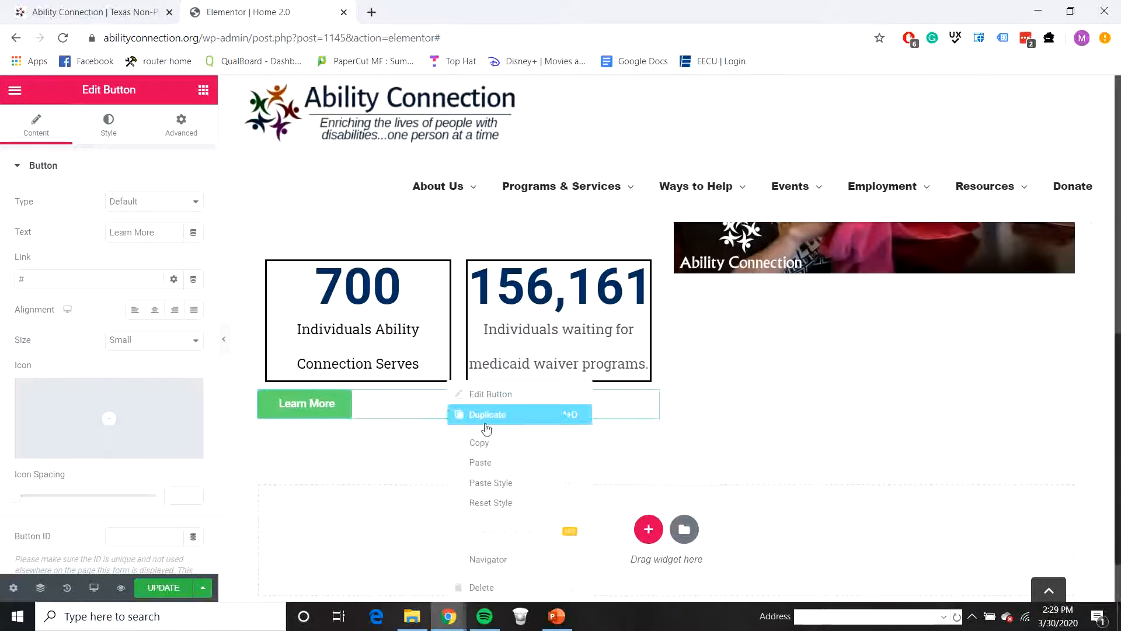
click(490, 483)
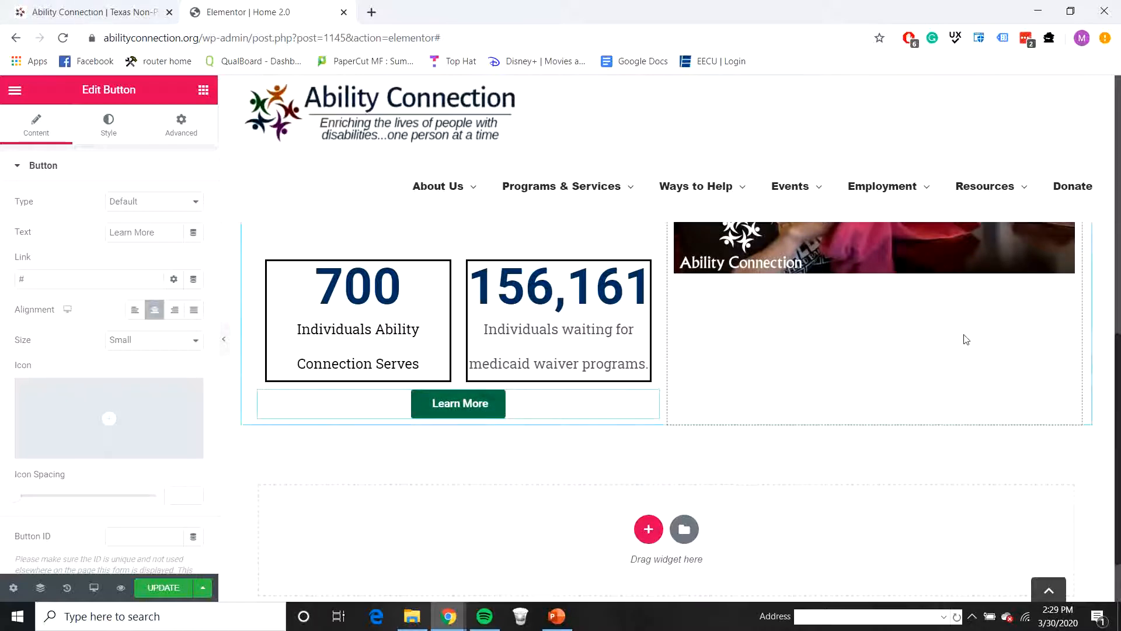
scroll(963, 336, up, 1)
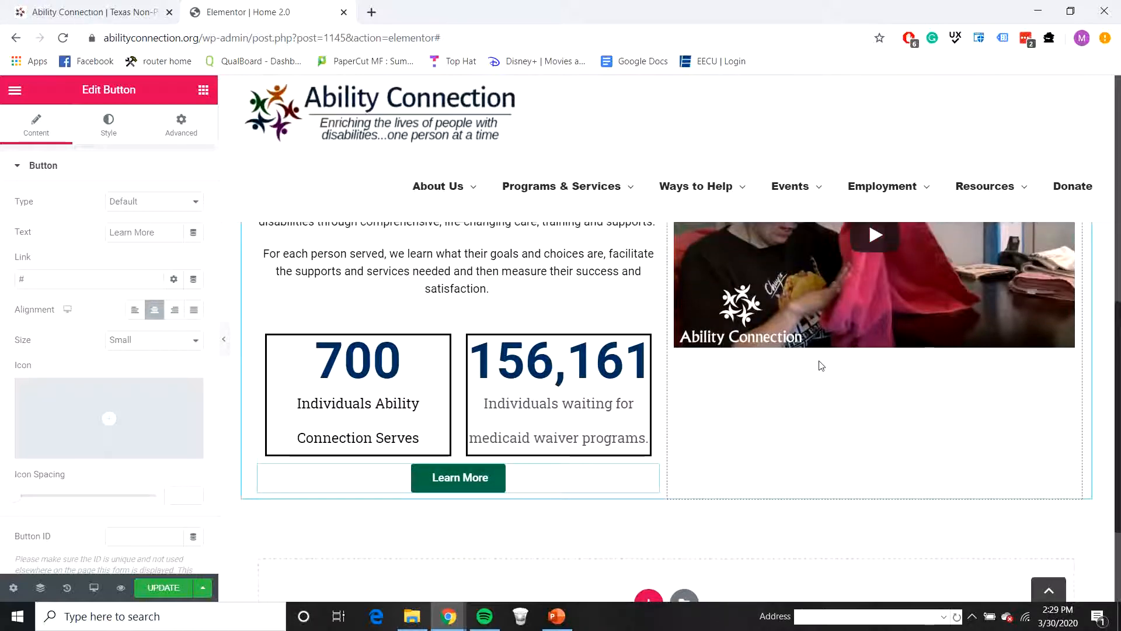
scroll(822, 365, up, 1)
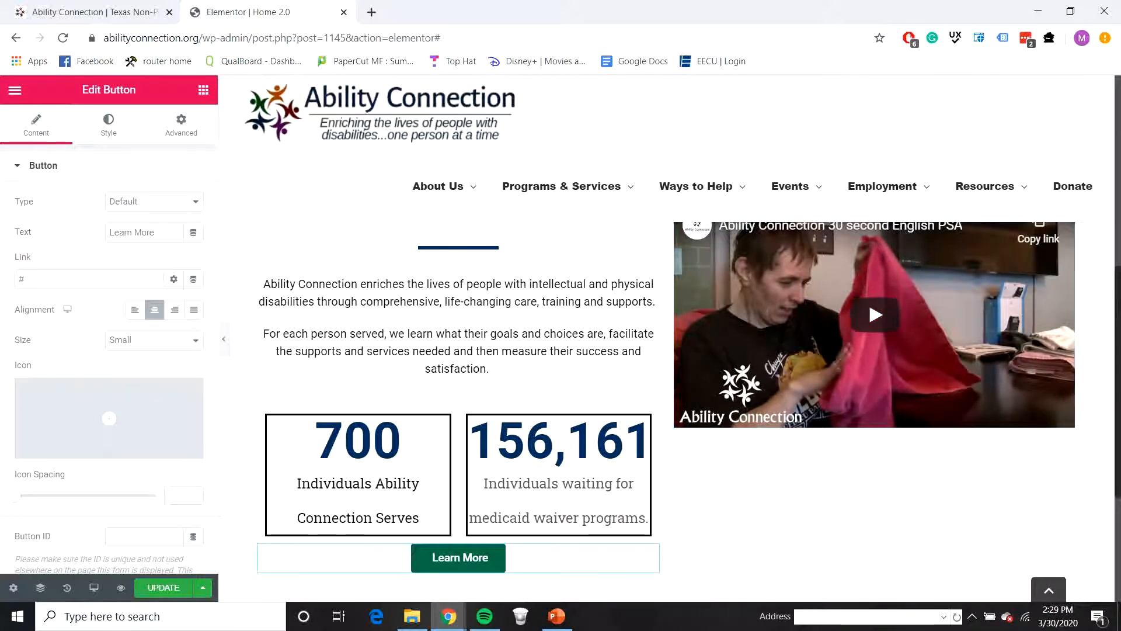
Step: Add a Spacer widget above the video in the About Us section
scroll(1111, 278, up, 1)
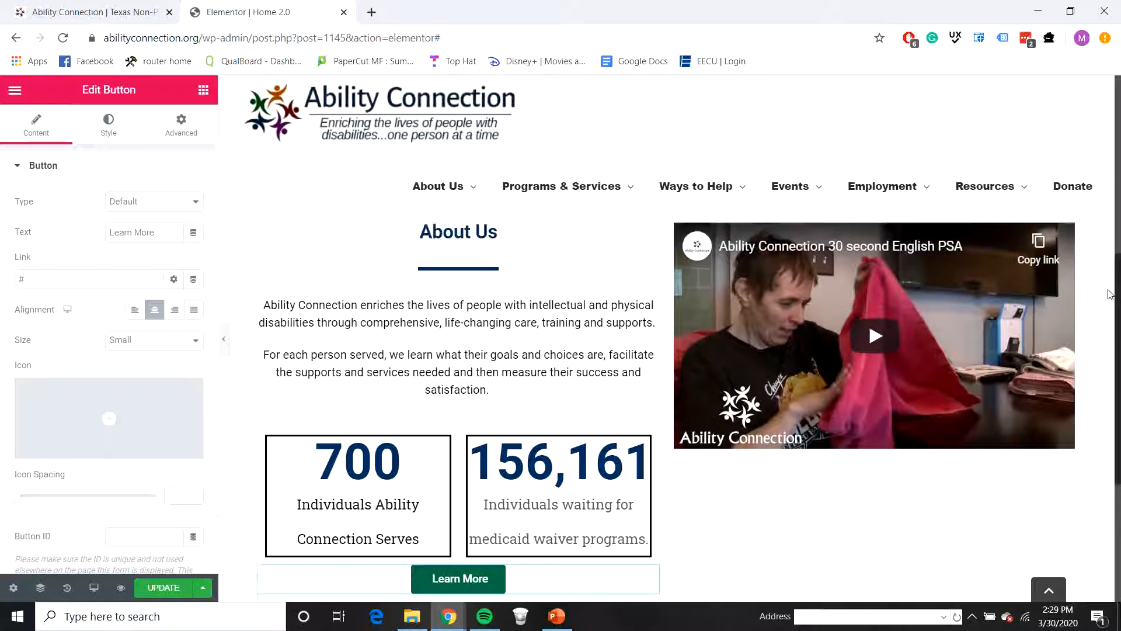
scroll(1111, 278, up, 1)
click(203, 89)
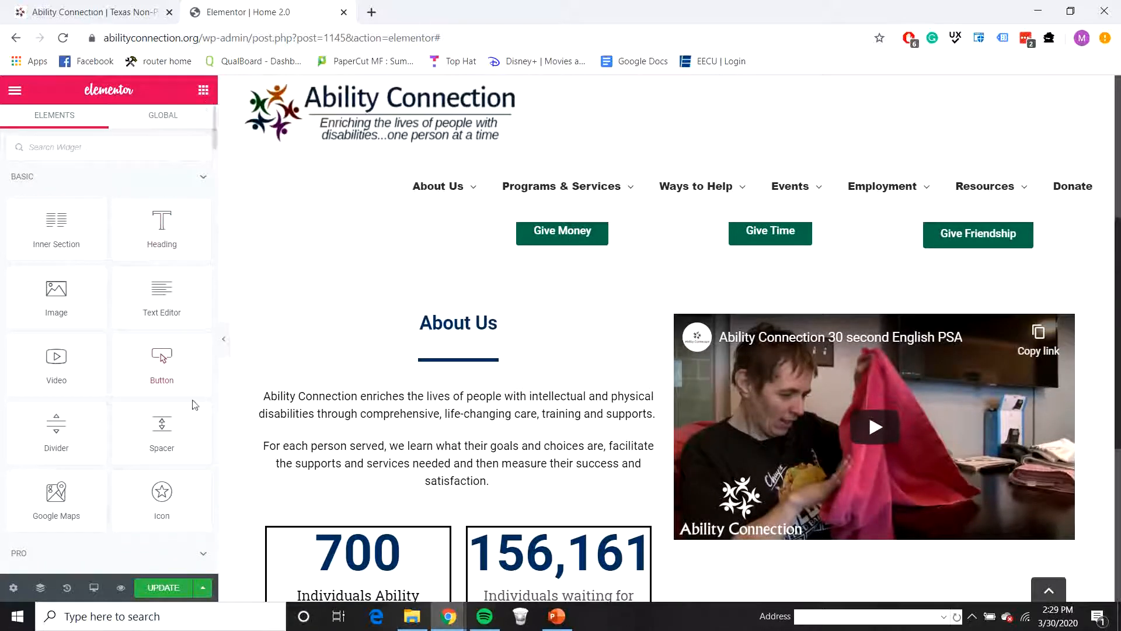
drag(165, 423, 801, 346)
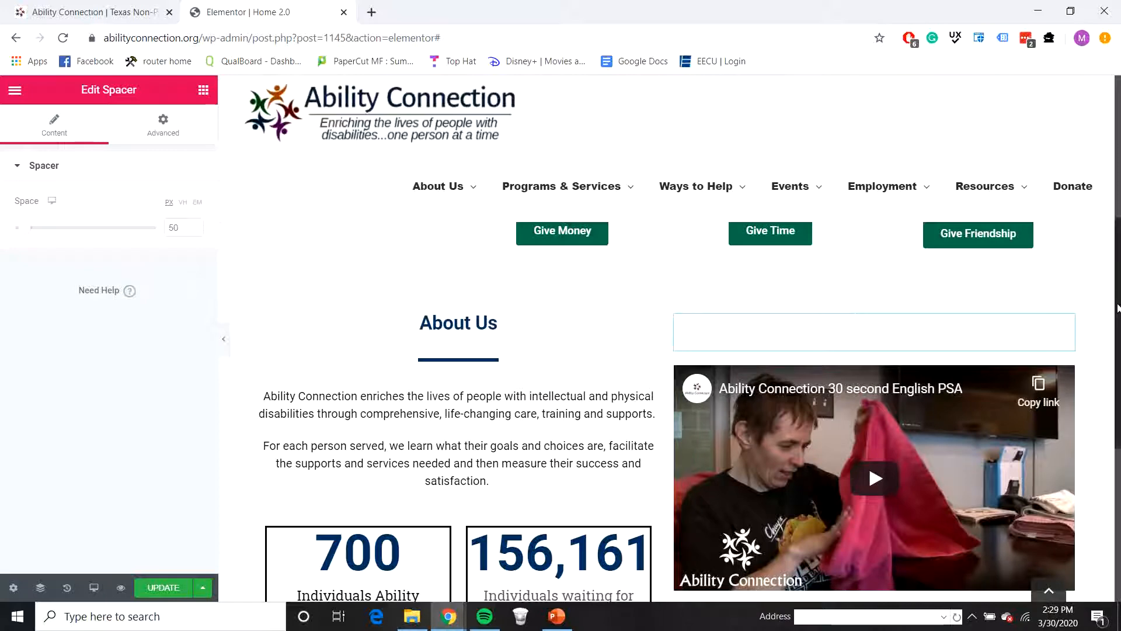
Step: Set the space of the spacer above the video to 80 px
drag(1116, 307, 1109, 351)
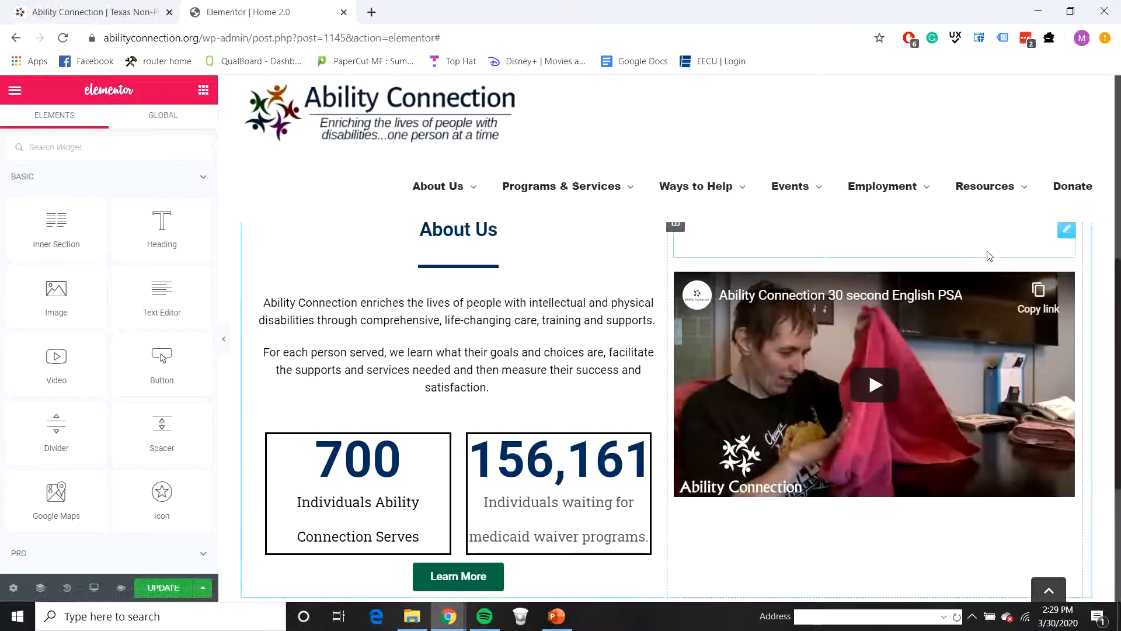
click(989, 255)
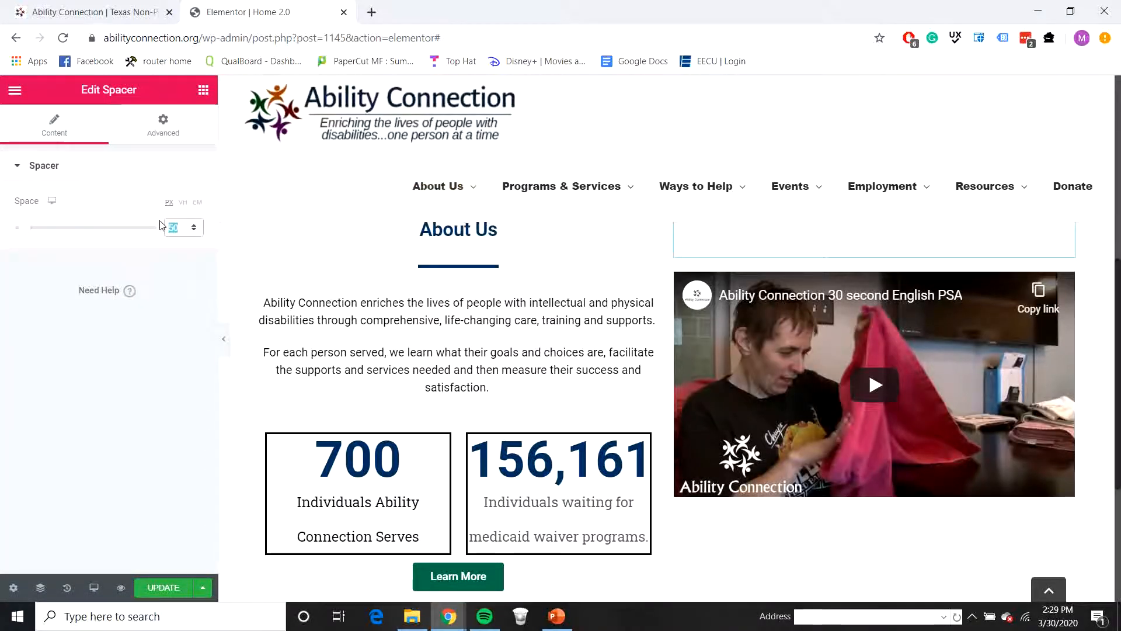
text(75)
key(BackSpace)
key(BackSpace)
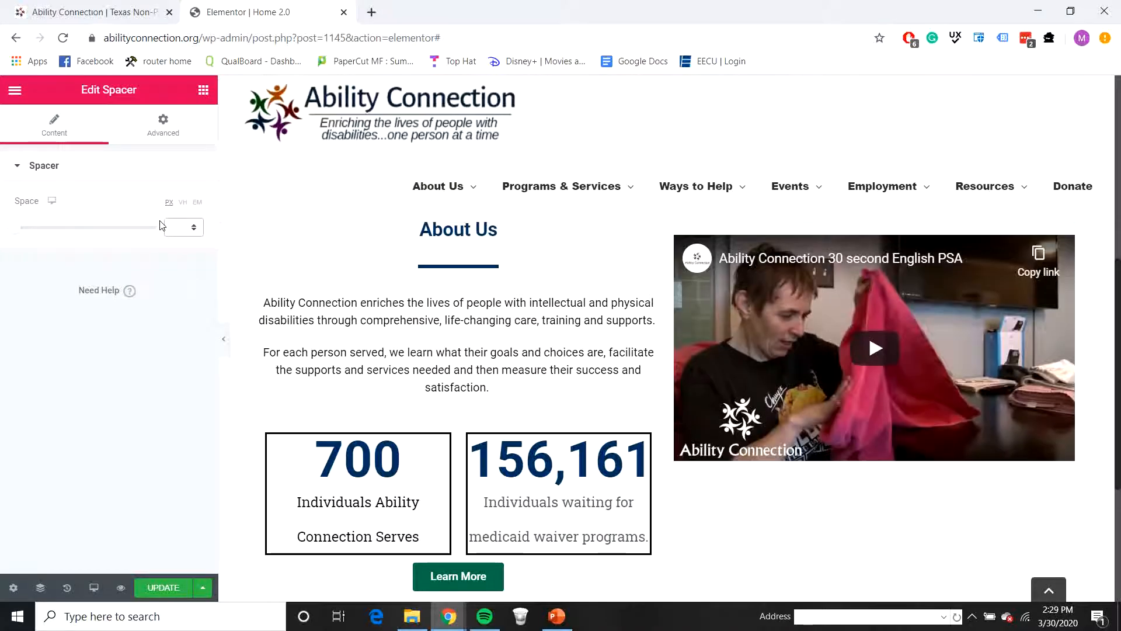
text(80)
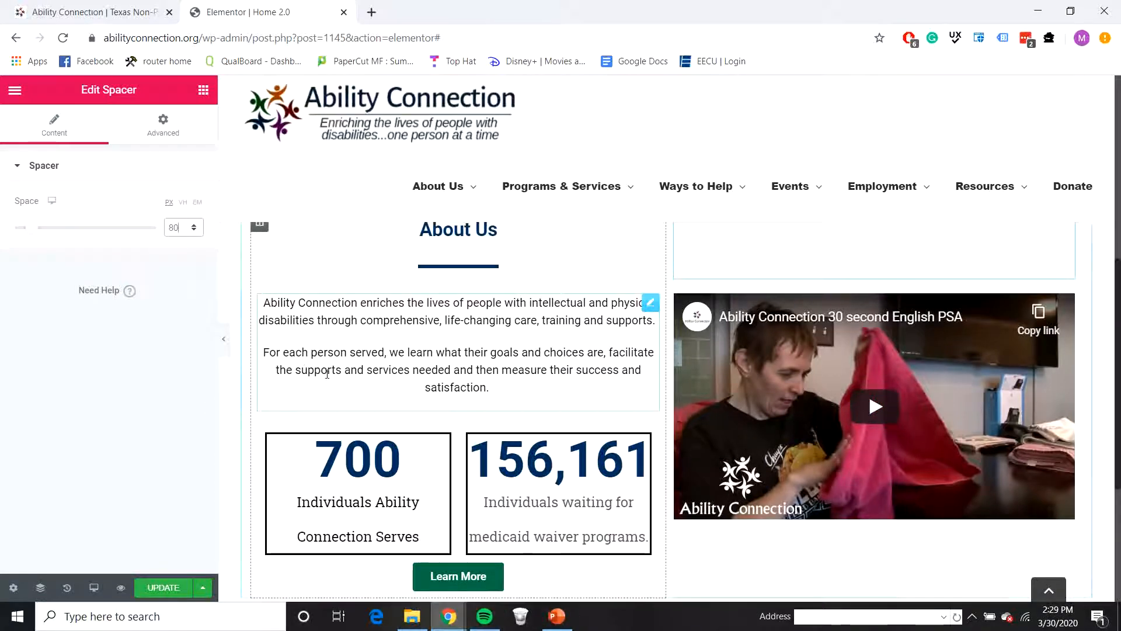
Step: Check the Explore Our Programs section on the live homepage and add a single-column section with a Spacer below About Us in Home 2.0
scroll(568, 347, down, 5)
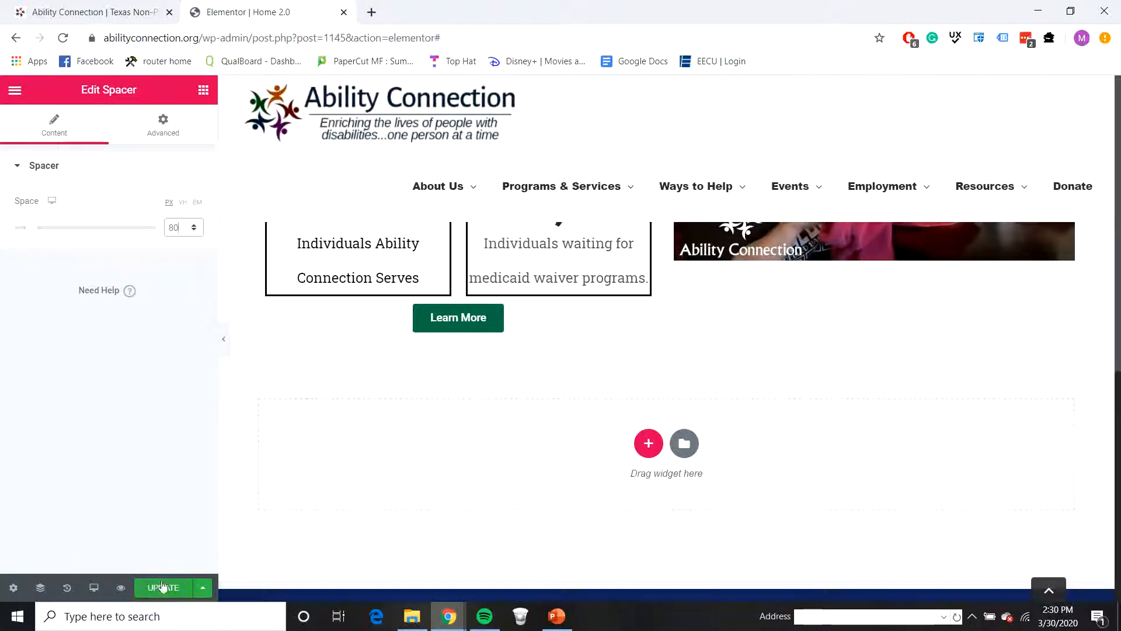
click(75, 14)
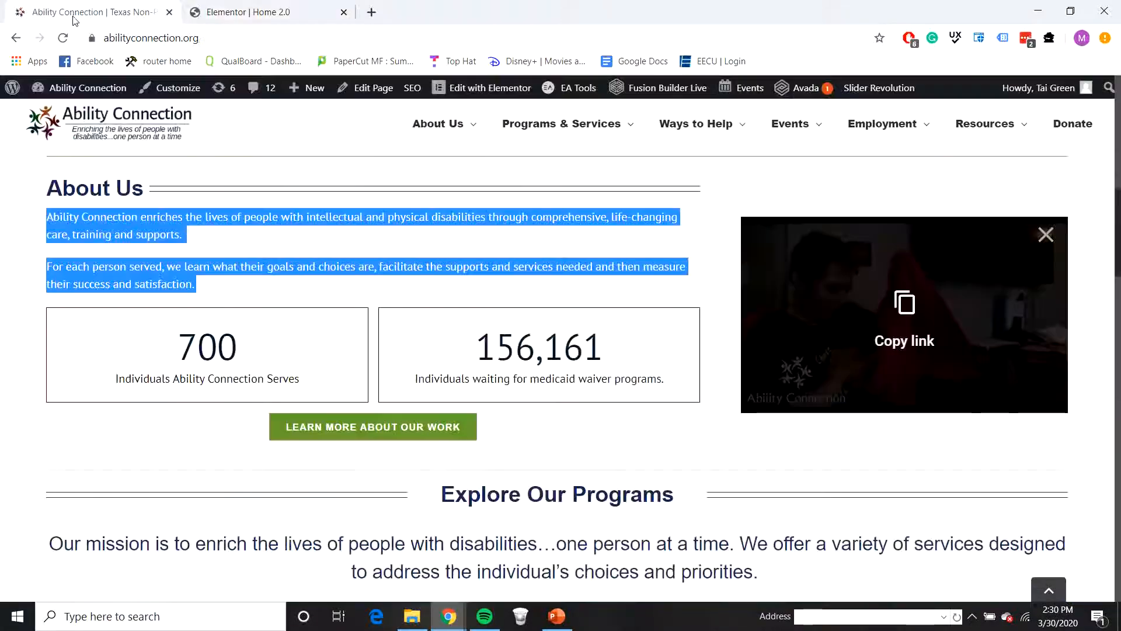
scroll(675, 420, down, 5)
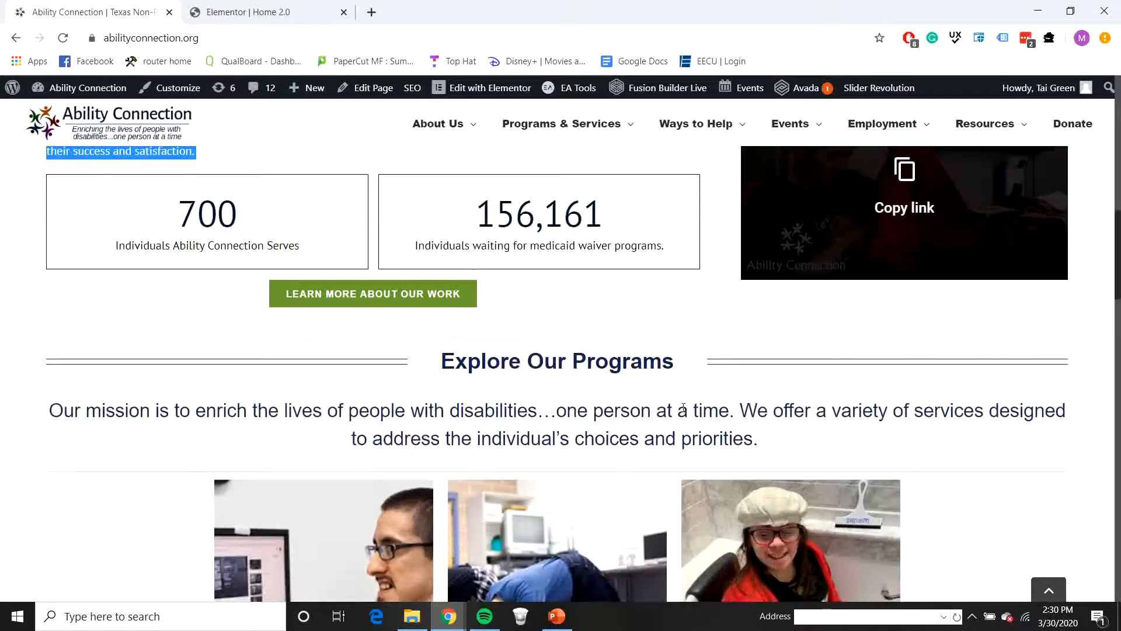
scroll(651, 339, down, 3)
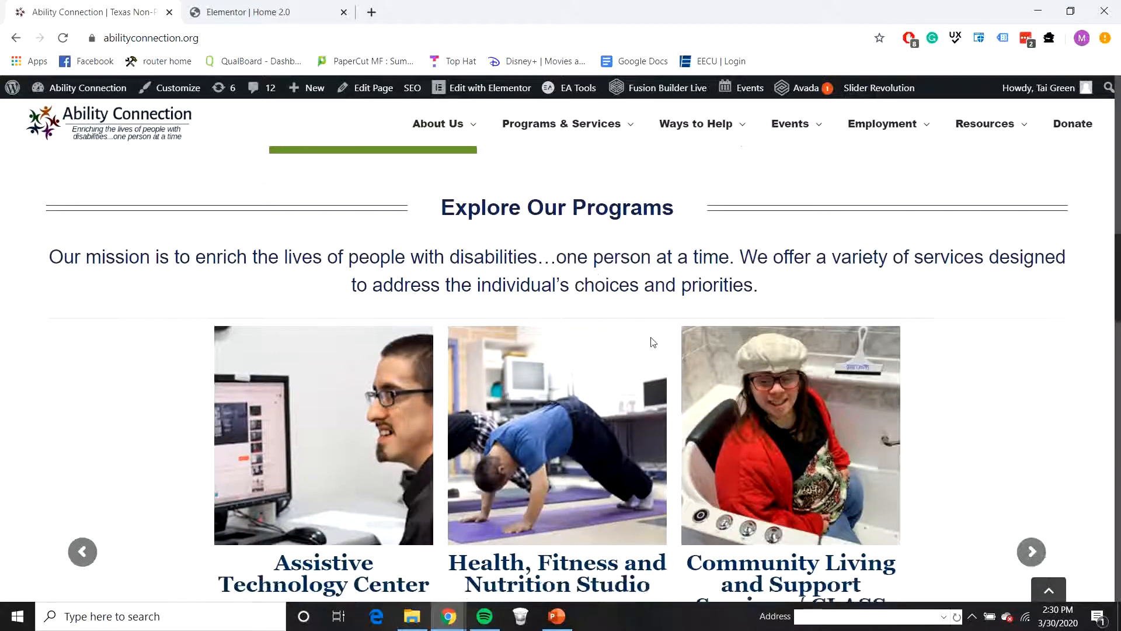
scroll(602, 303, up, 3)
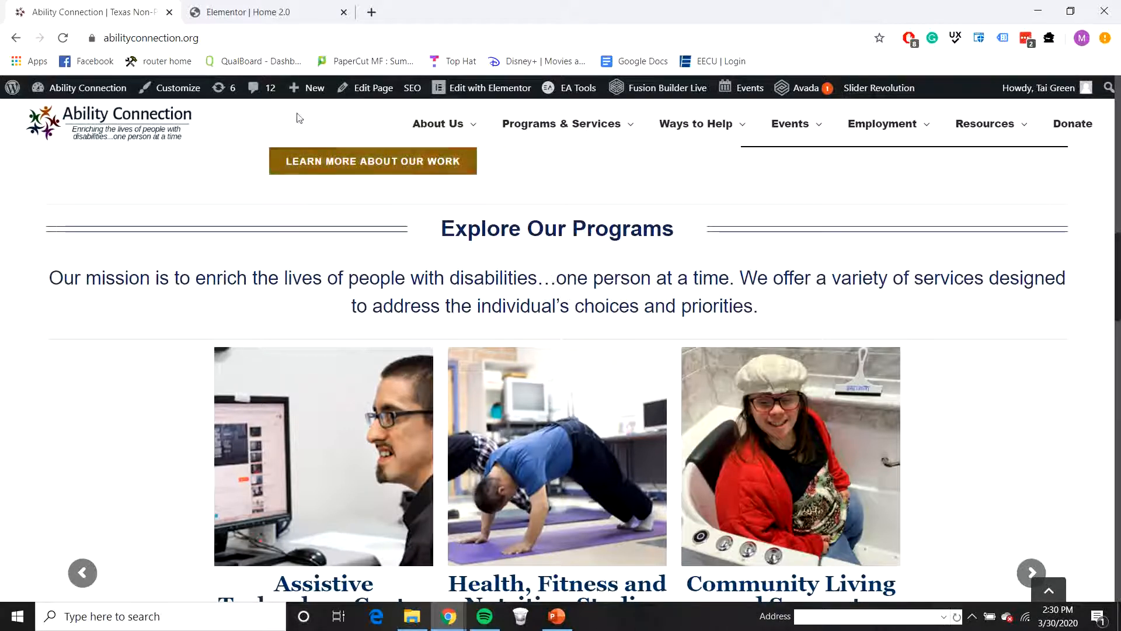
click(245, 12)
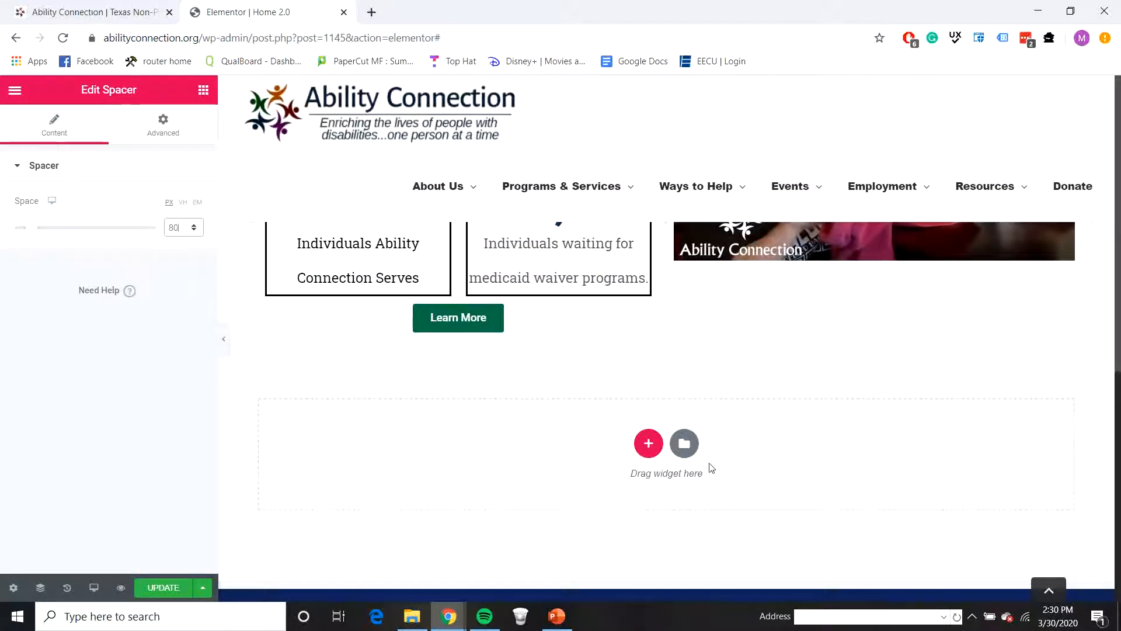
click(642, 448)
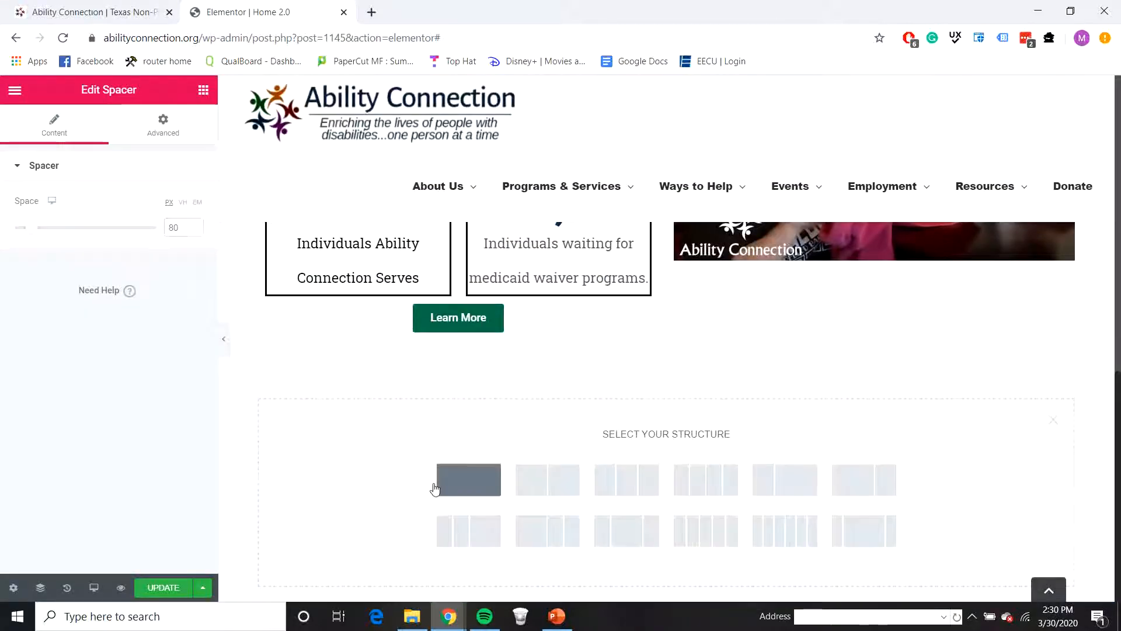
click(458, 487)
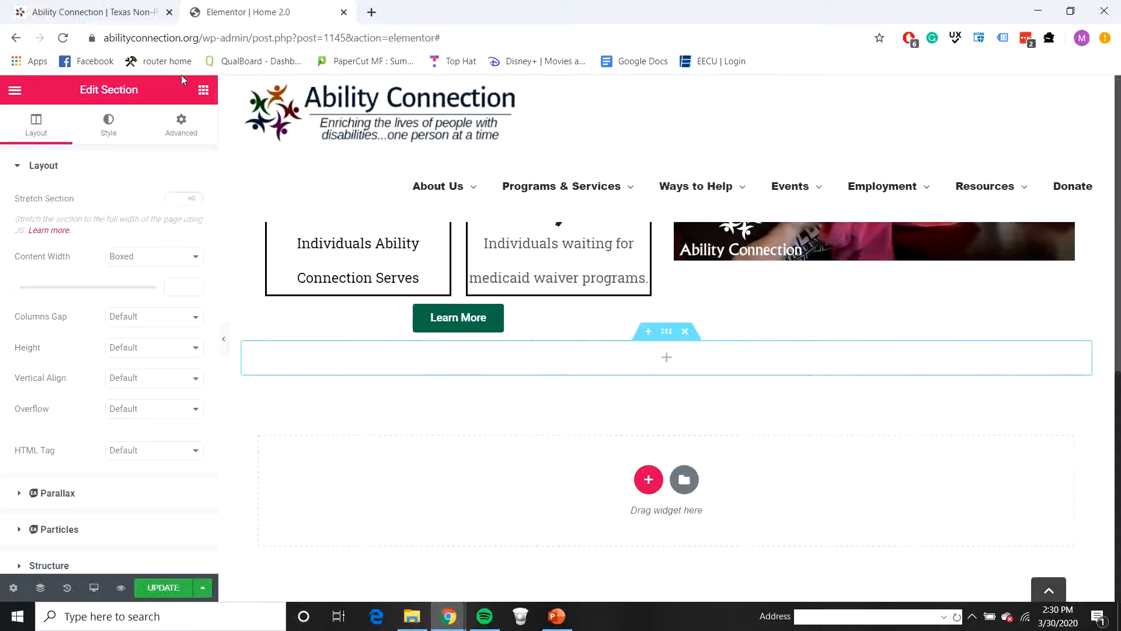
drag(218, 87, 216, 84)
click(204, 90)
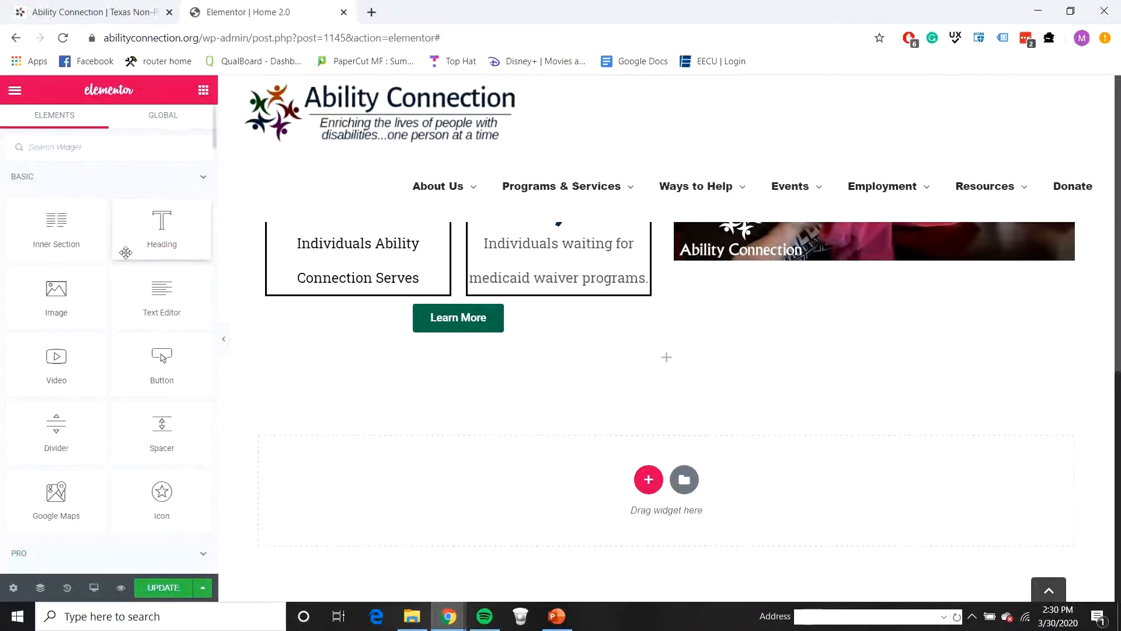
drag(156, 438, 617, 365)
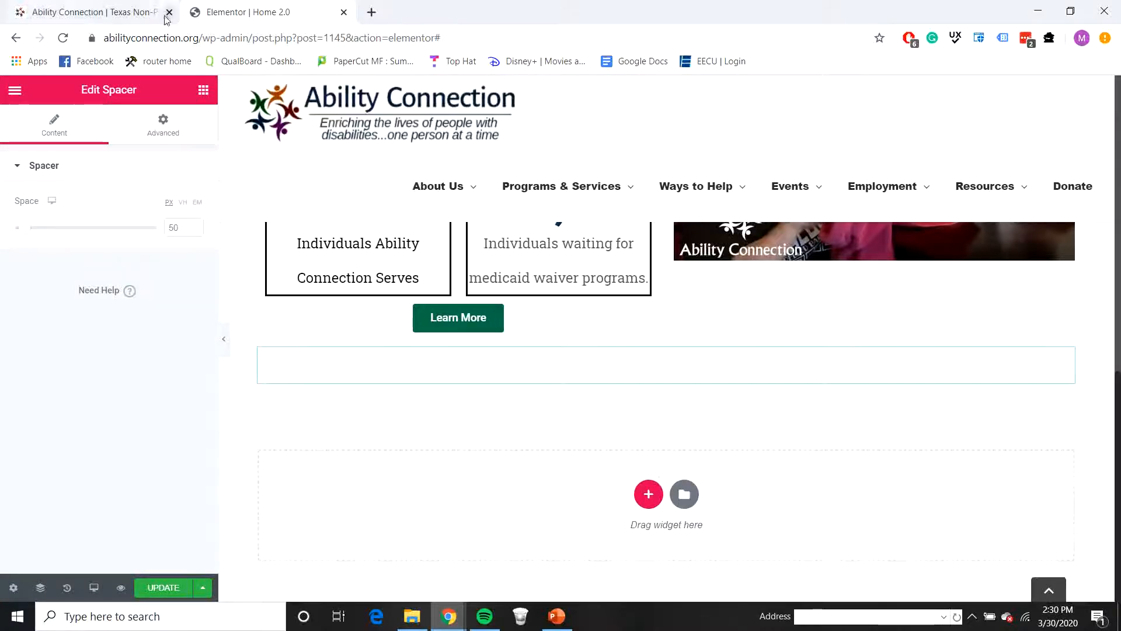
Step: Add another single-column section below the spacer section and place a Heading widget in it
click(649, 494)
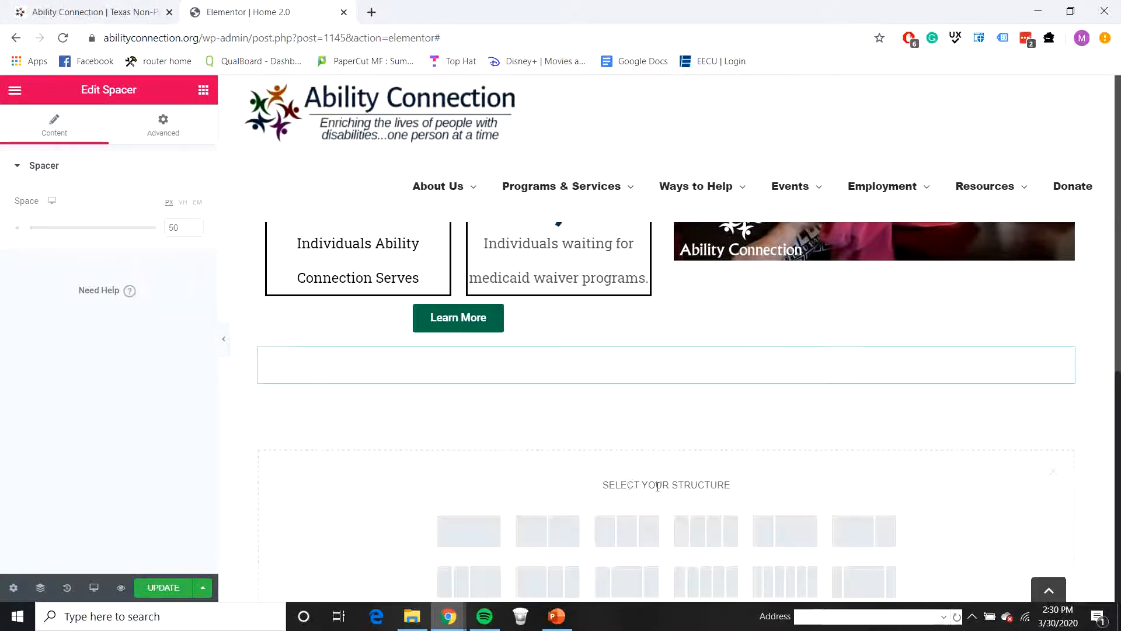
click(489, 524)
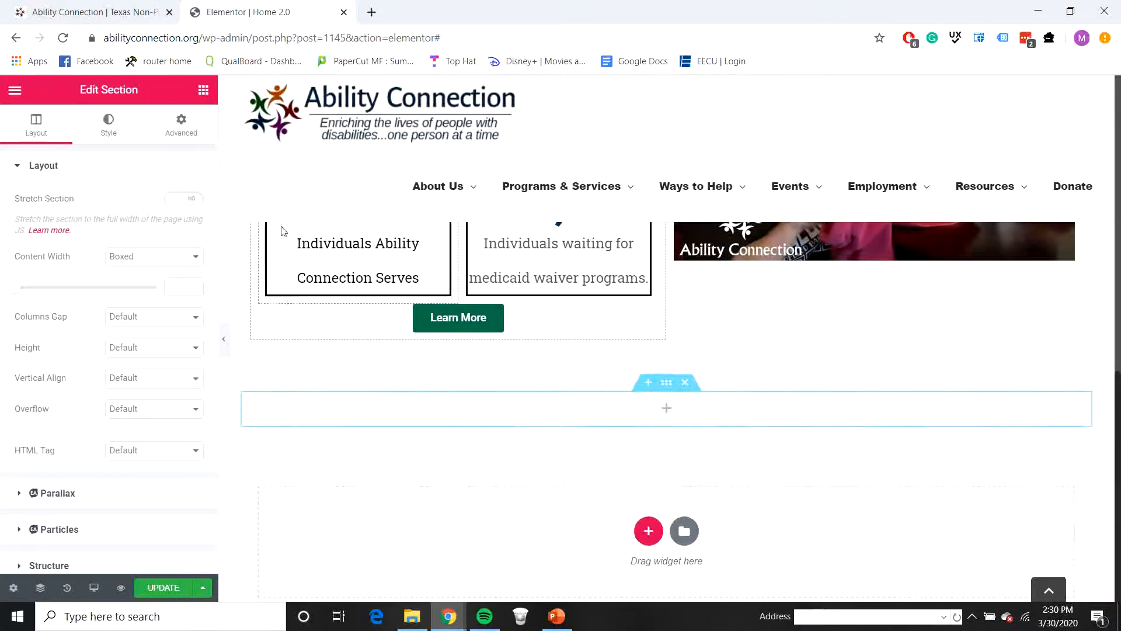
click(204, 92)
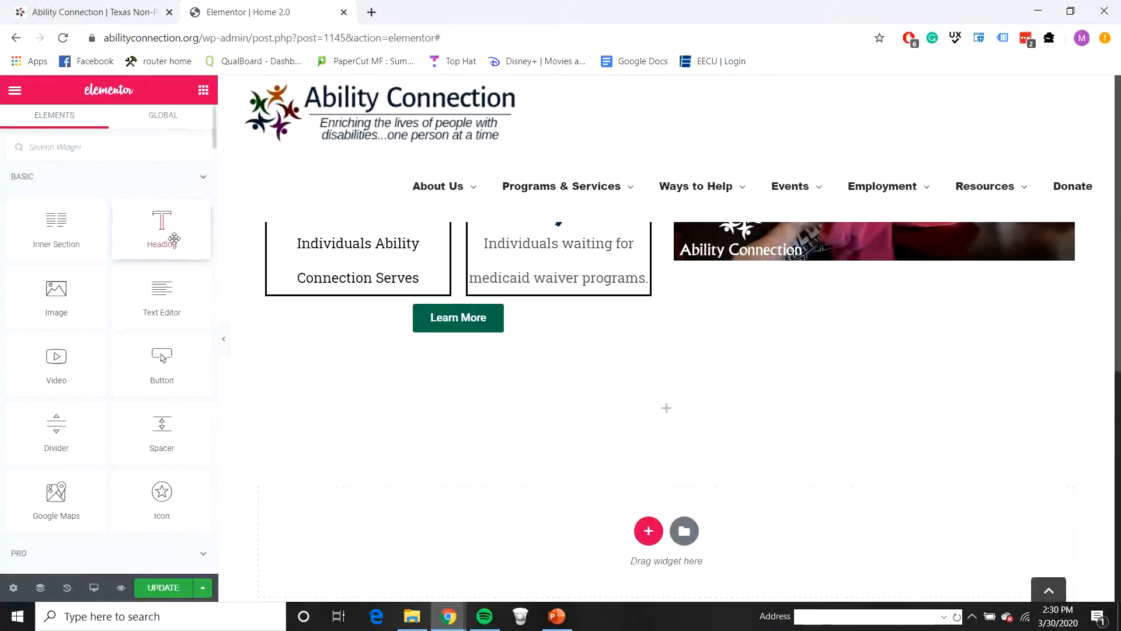
drag(171, 237, 648, 405)
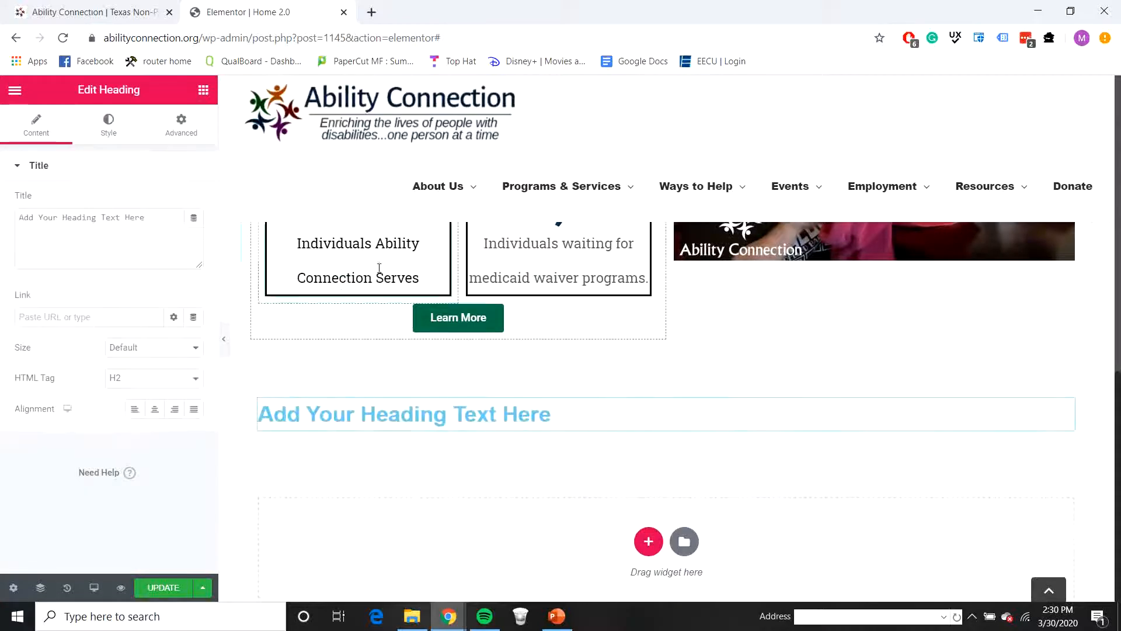
Step: Place a Divider and a Text Editor widget beneath the new heading
click(203, 92)
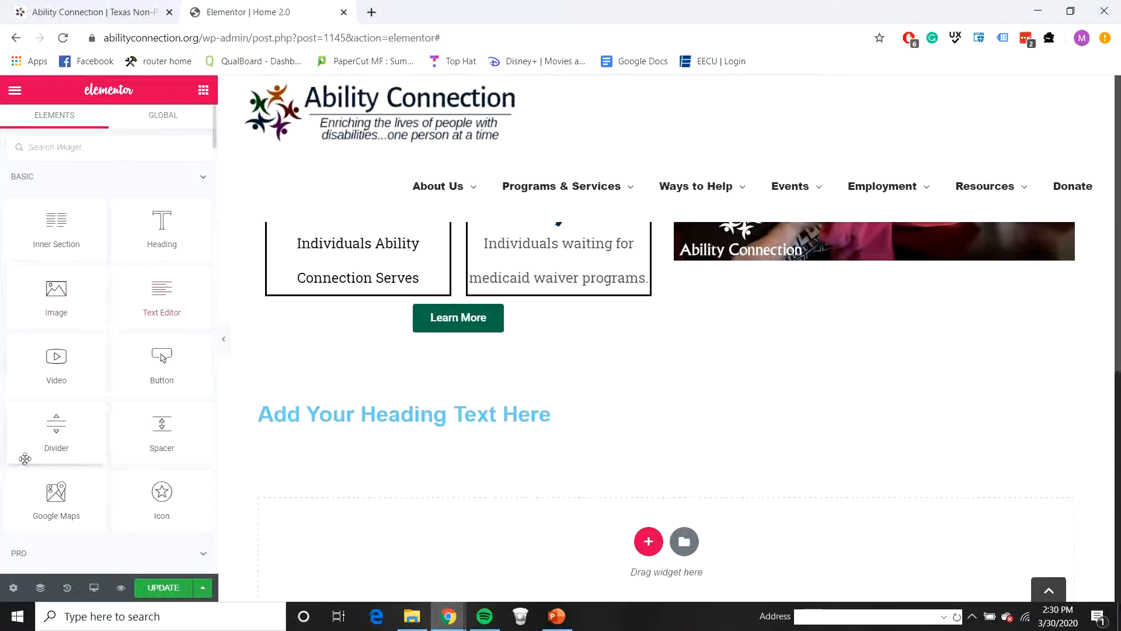
drag(25, 459, 424, 432)
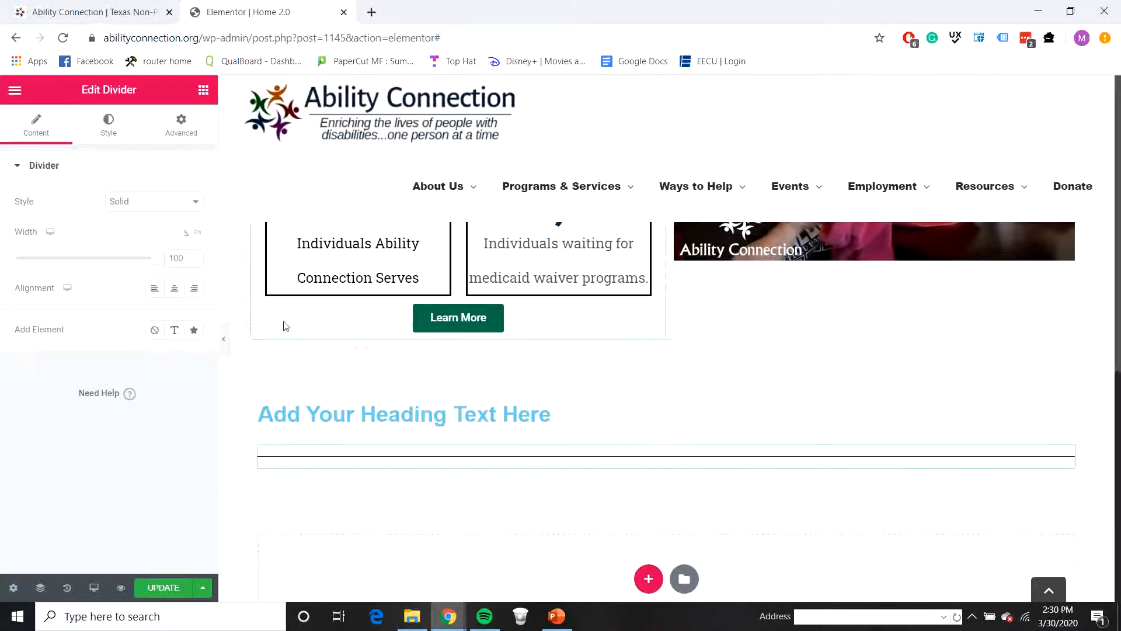
click(203, 90)
drag(175, 287, 409, 452)
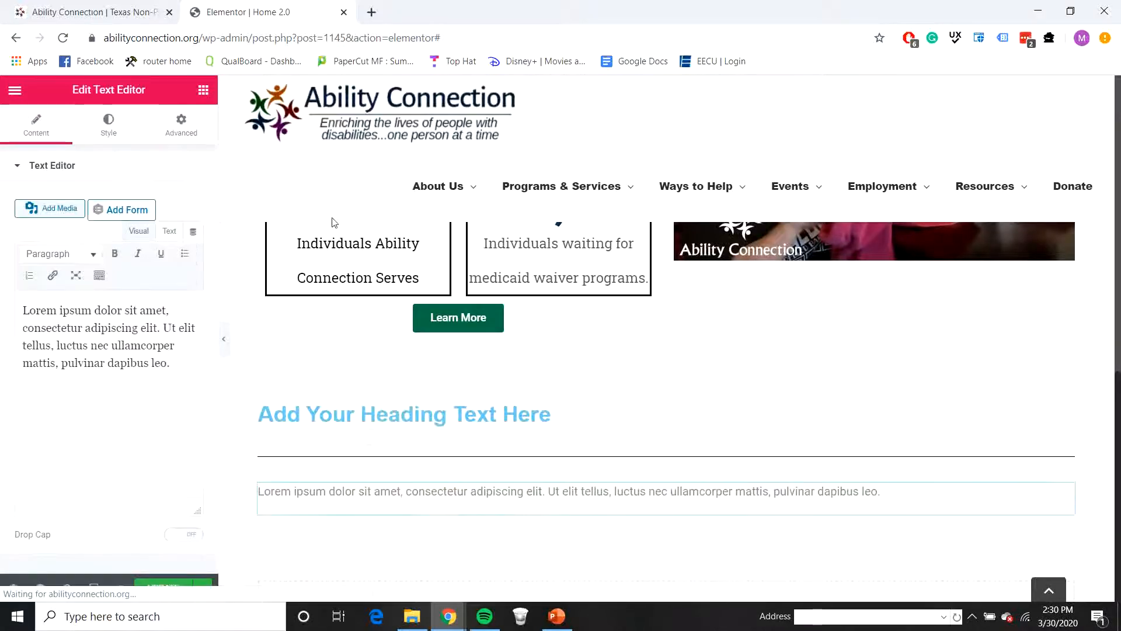
Step: Change the new heading's title to Explore Our Programs
click(522, 414)
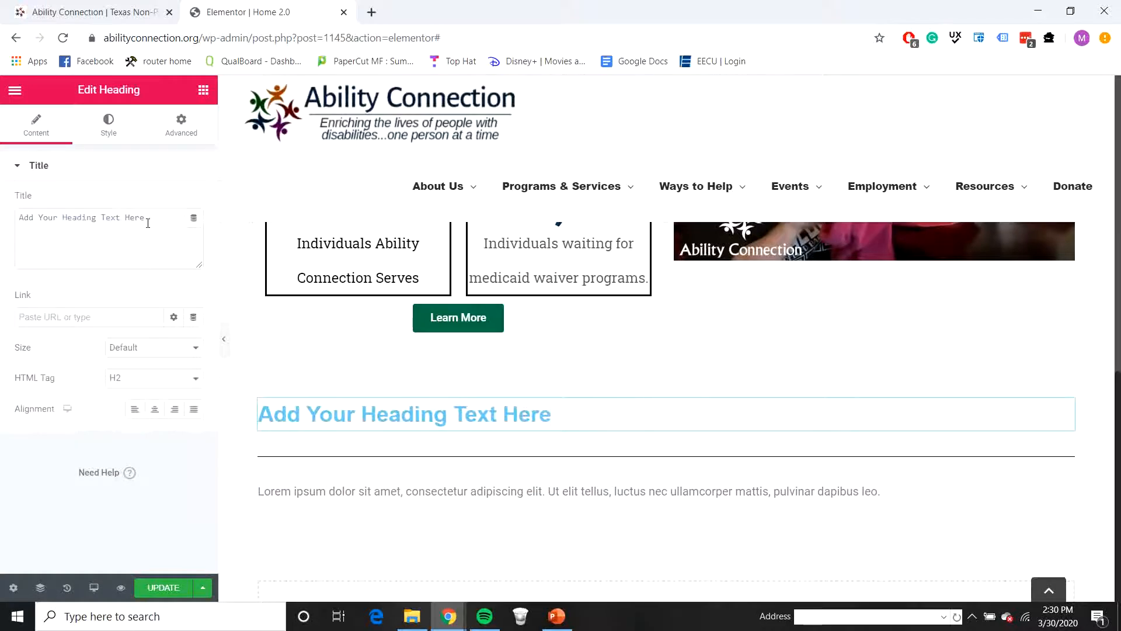
drag(147, 223, 17, 225)
text(Ex)
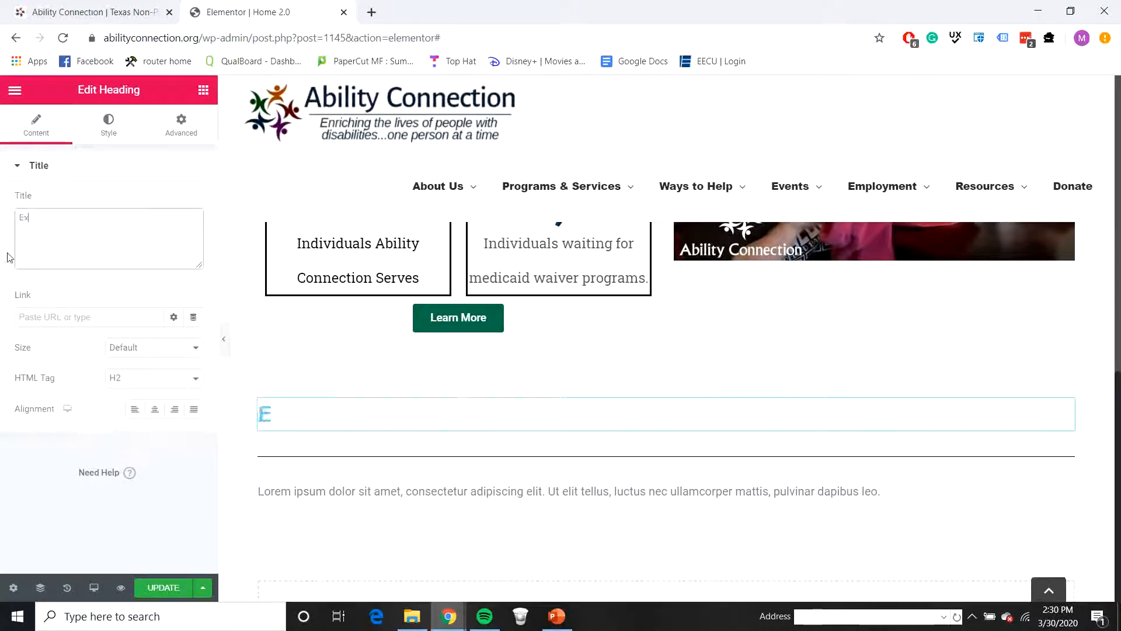
text(ploer)
text( Our)
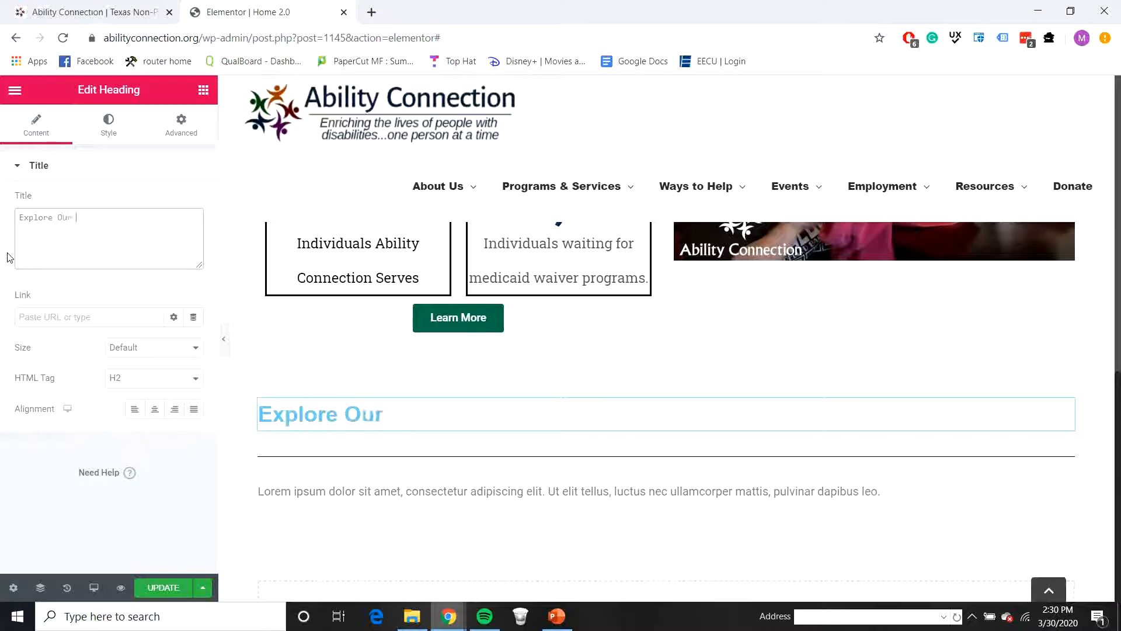
text( Progra)
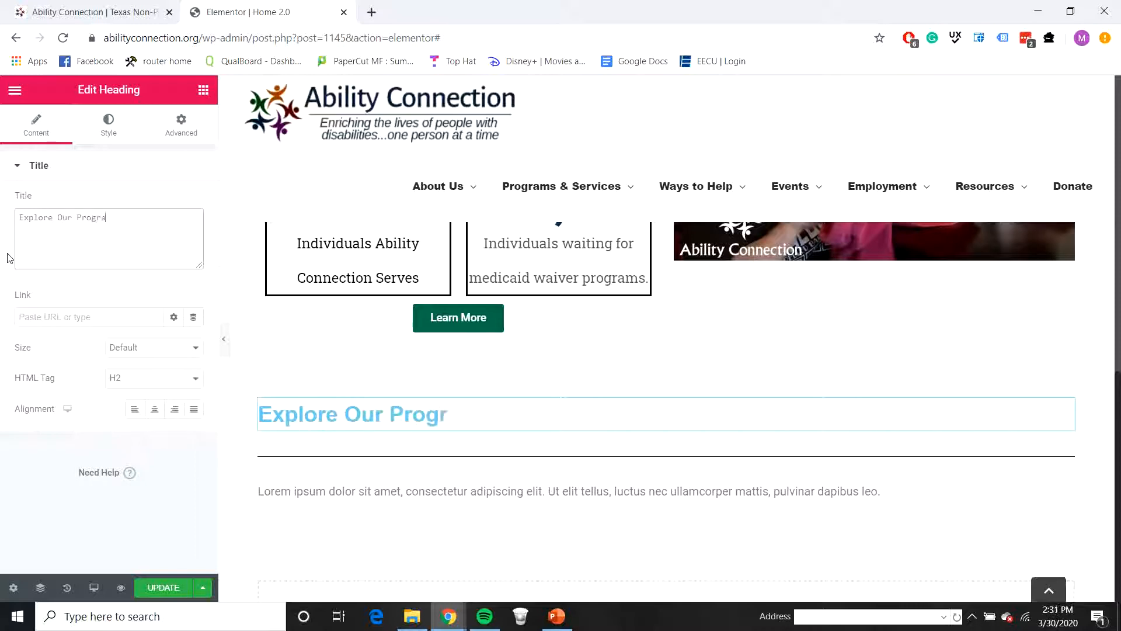
text(ms)
Step: Copy the mission statement under Explore Our Programs on the live homepage and paste it over the placeholder paragraph below the divider
click(88, 11)
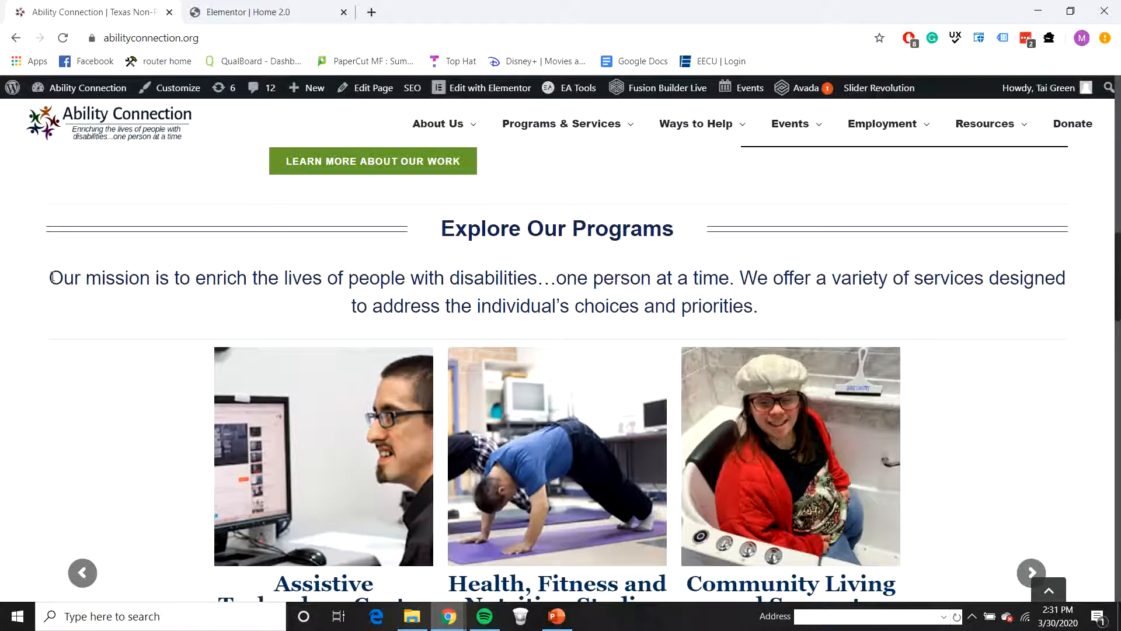
drag(52, 278, 763, 328)
key(ctrl+c)
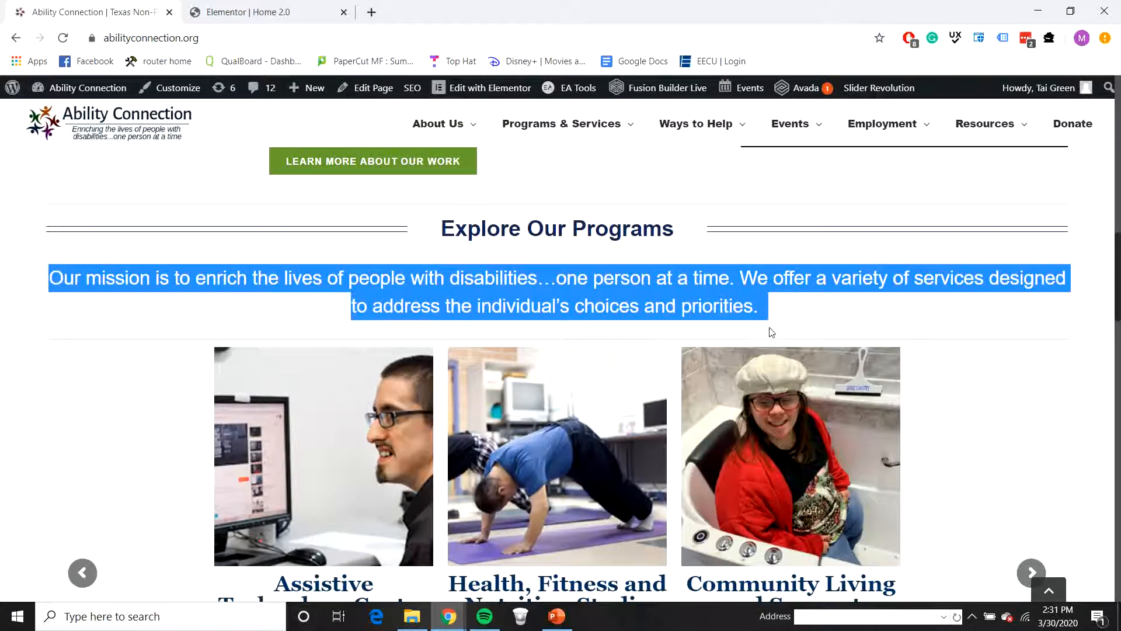
click(268, 13)
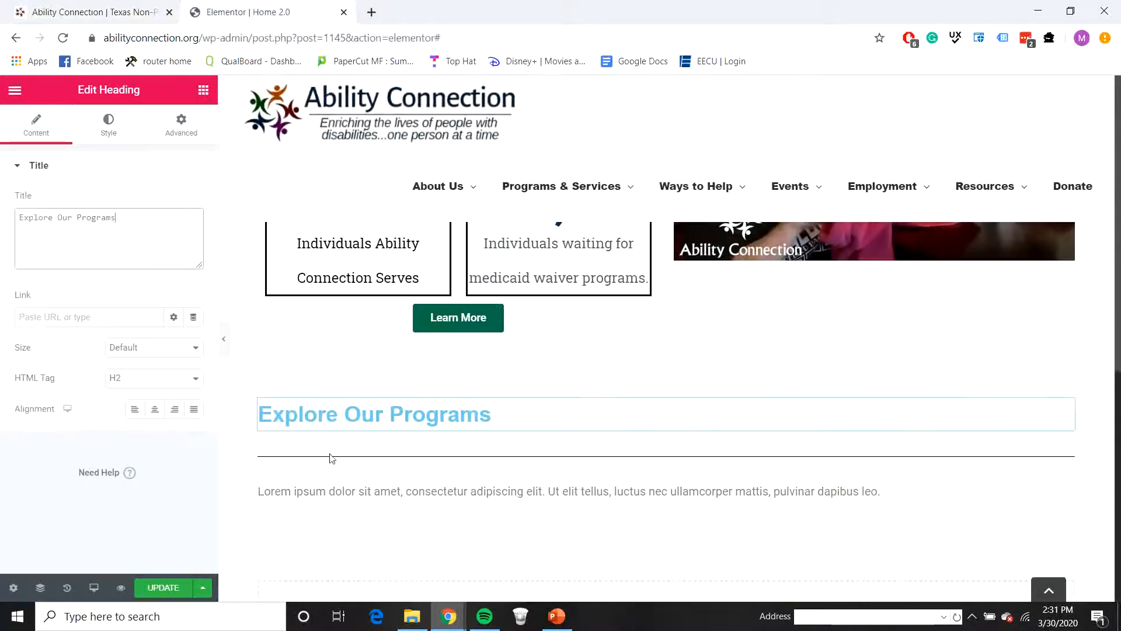
click(420, 484)
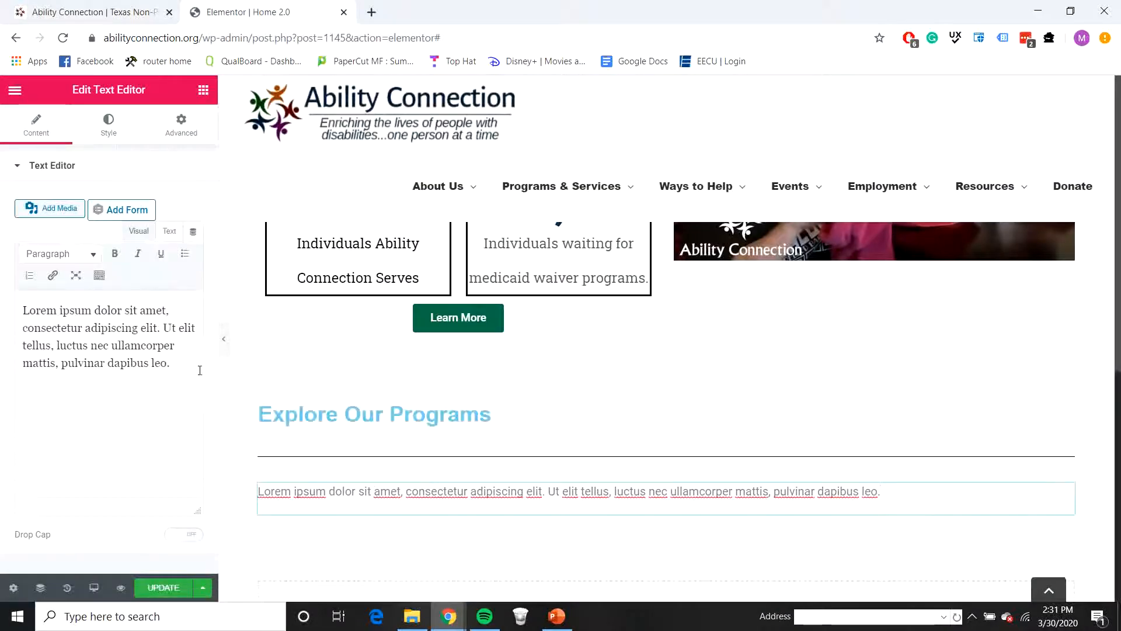
drag(171, 364, 11, 316)
key(ctrl+v)
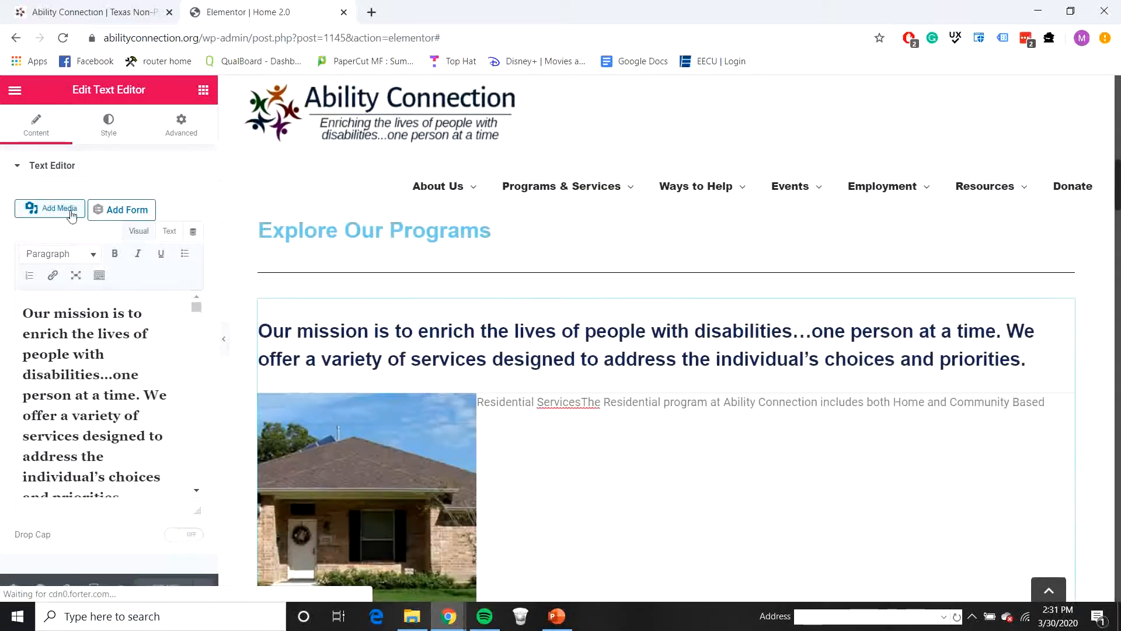
Step: Delete the extra pasted program images and text below the mission statement, keeping only the mission statement itself
scroll(103, 379, down, 3)
scroll(103, 378, down, 1)
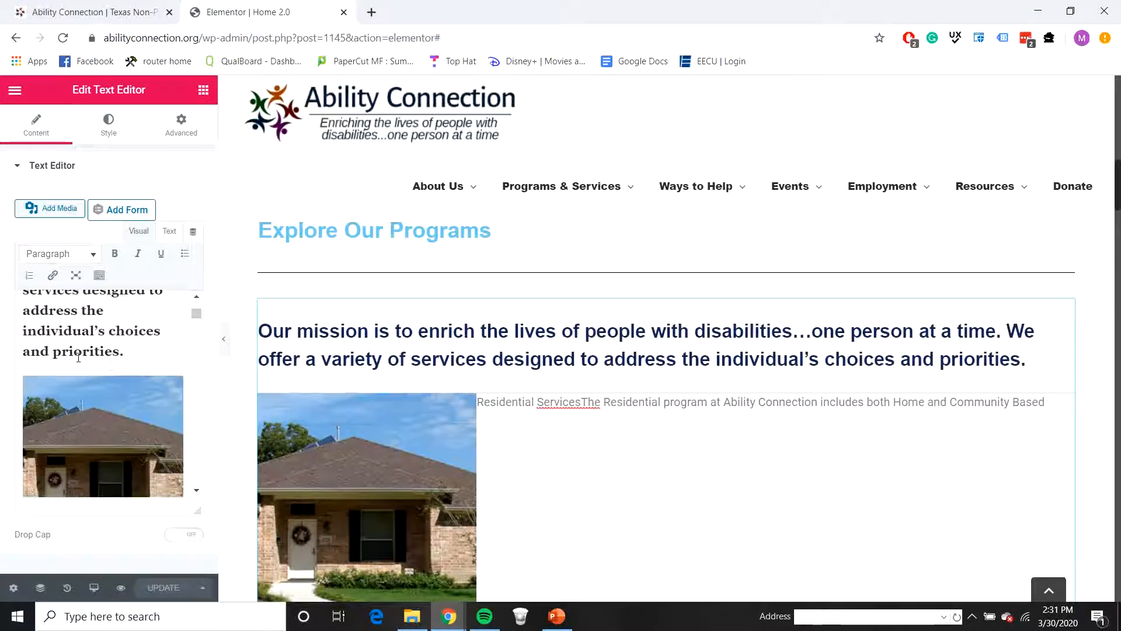
click(137, 353)
drag(132, 353, 206, 624)
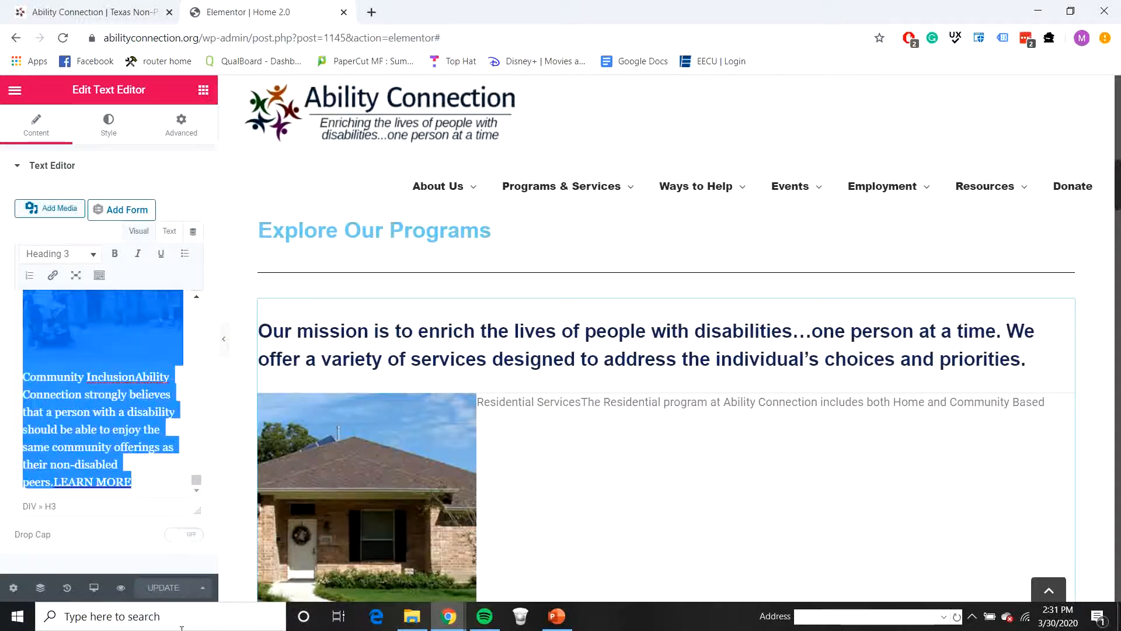
key(Delete)
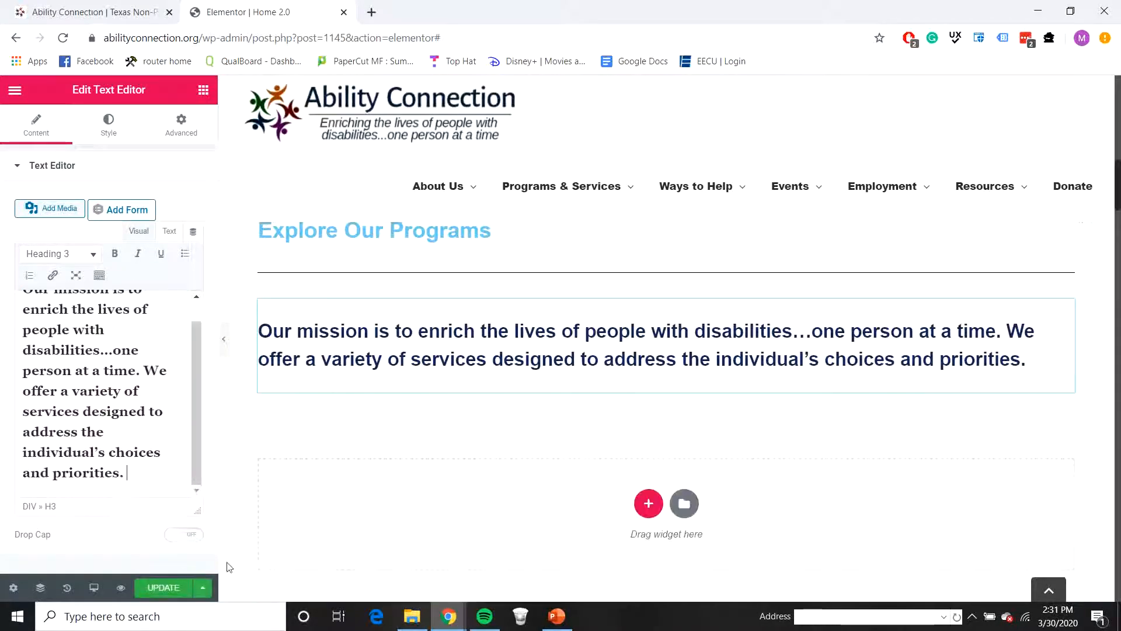
click(146, 483)
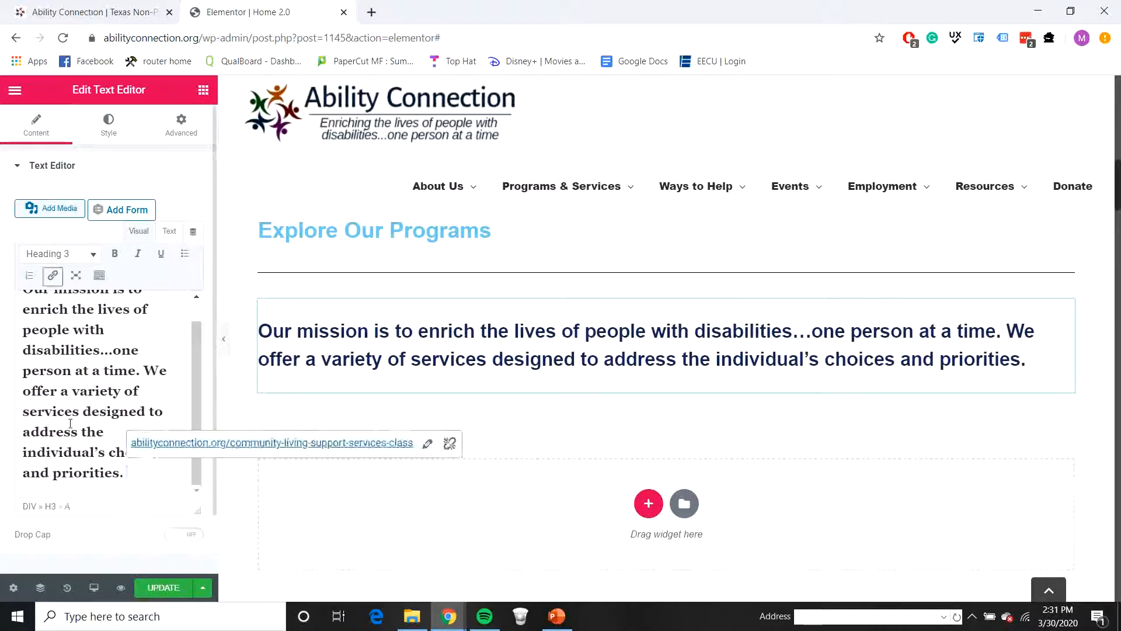
Step: Check the section on the live homepage, then copy the About Us heading's style onto the Explore Our Programs heading
scroll(571, 383, up, 2)
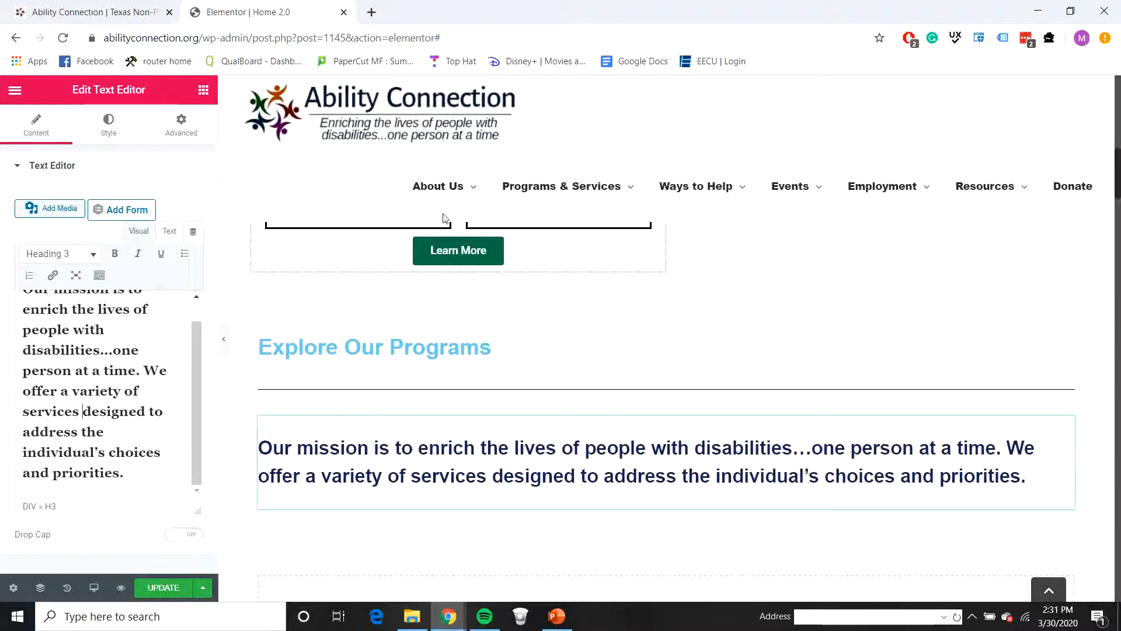
click(101, 7)
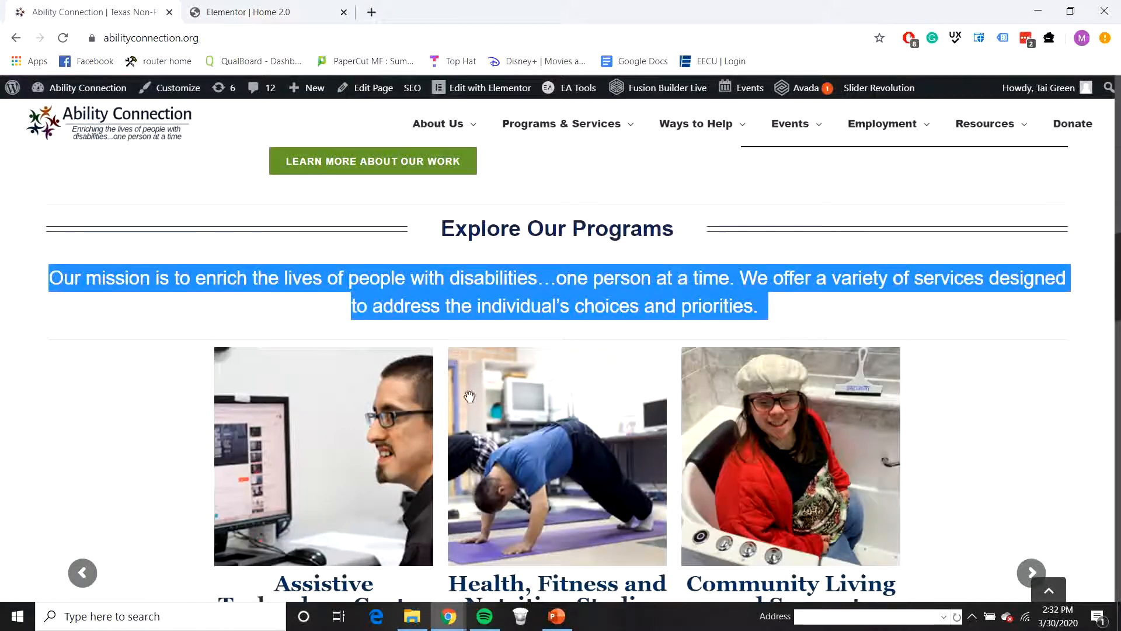
click(239, 12)
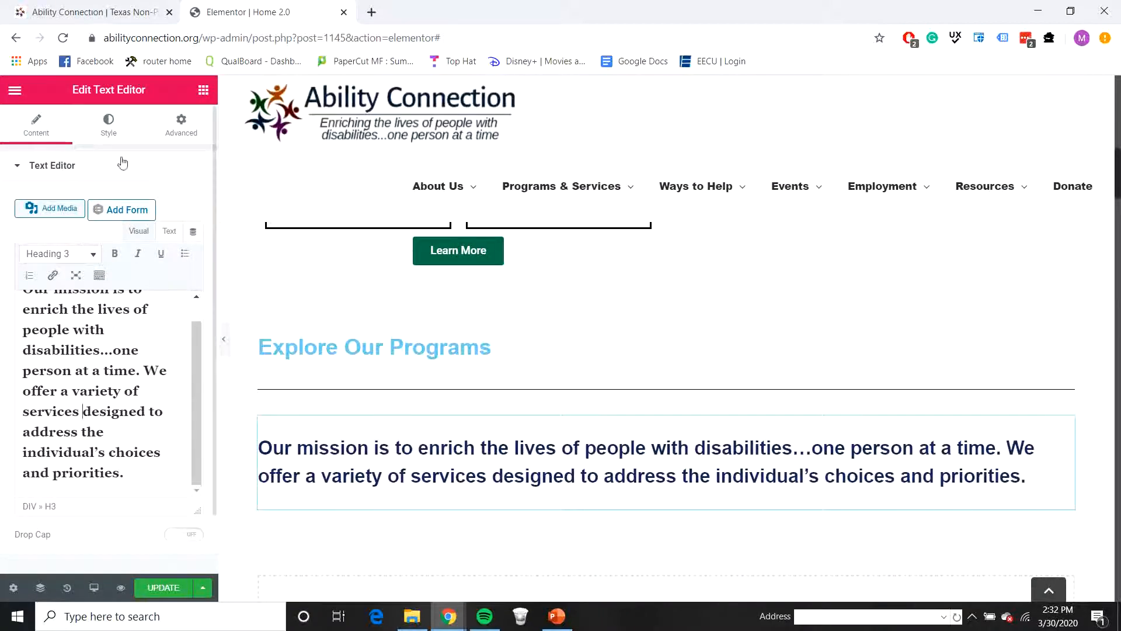
click(505, 345)
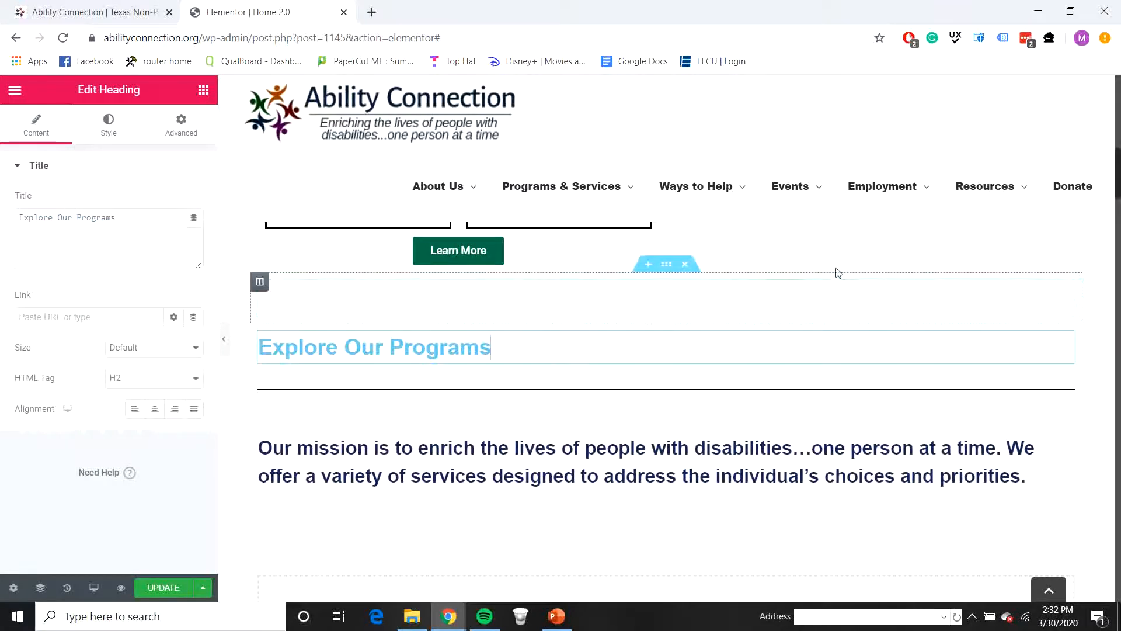
scroll(488, 395, up, 10)
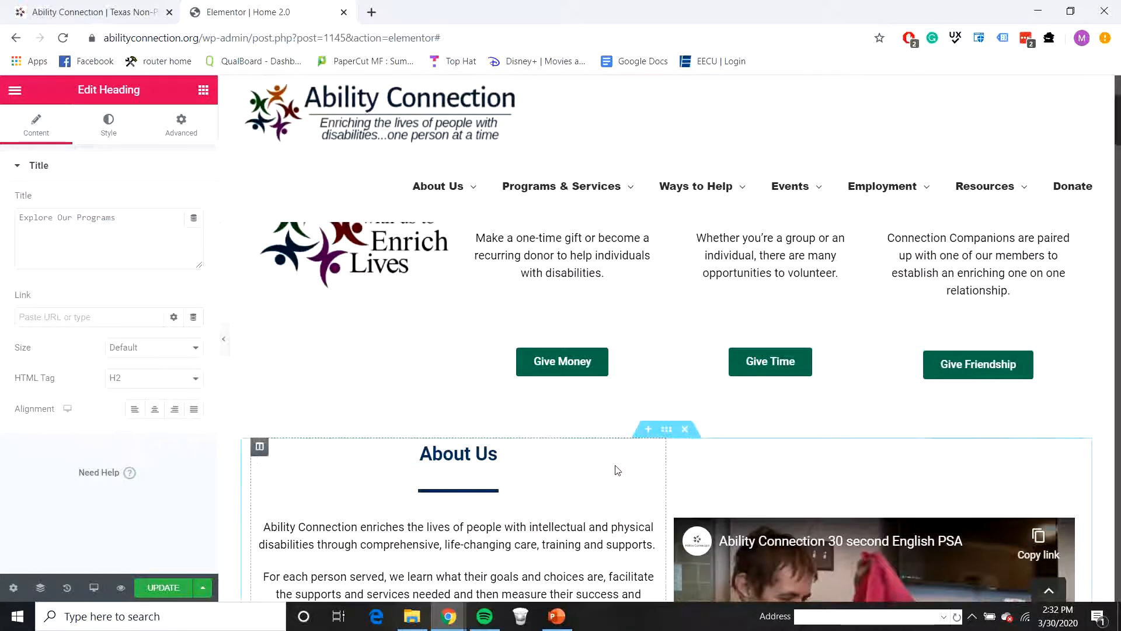
right_click(646, 453)
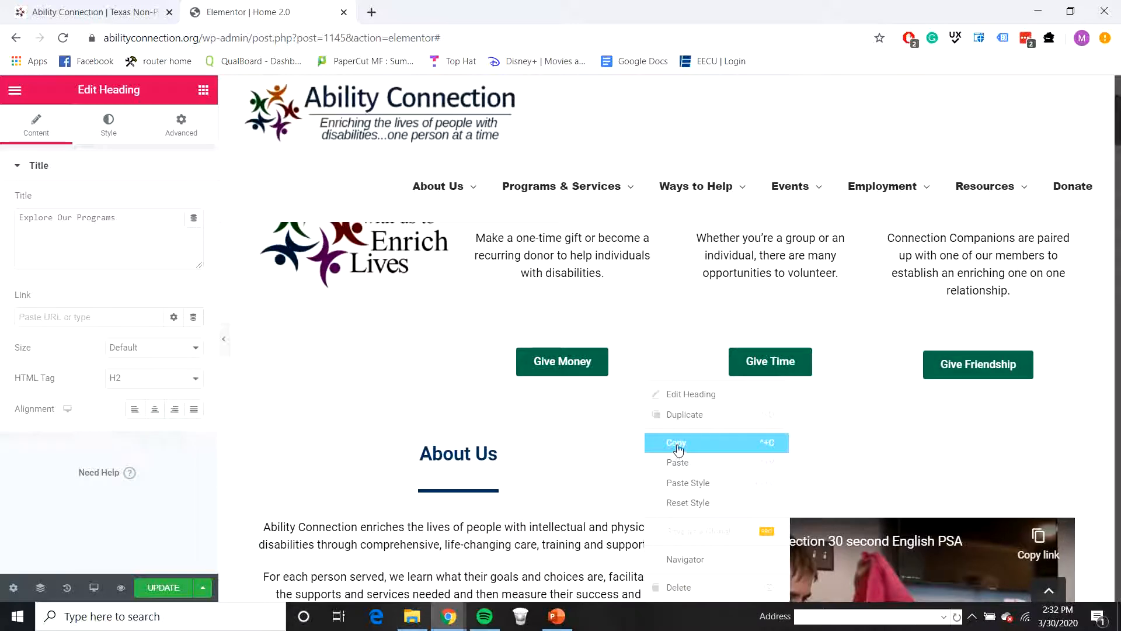
click(676, 450)
scroll(614, 484, down, 8)
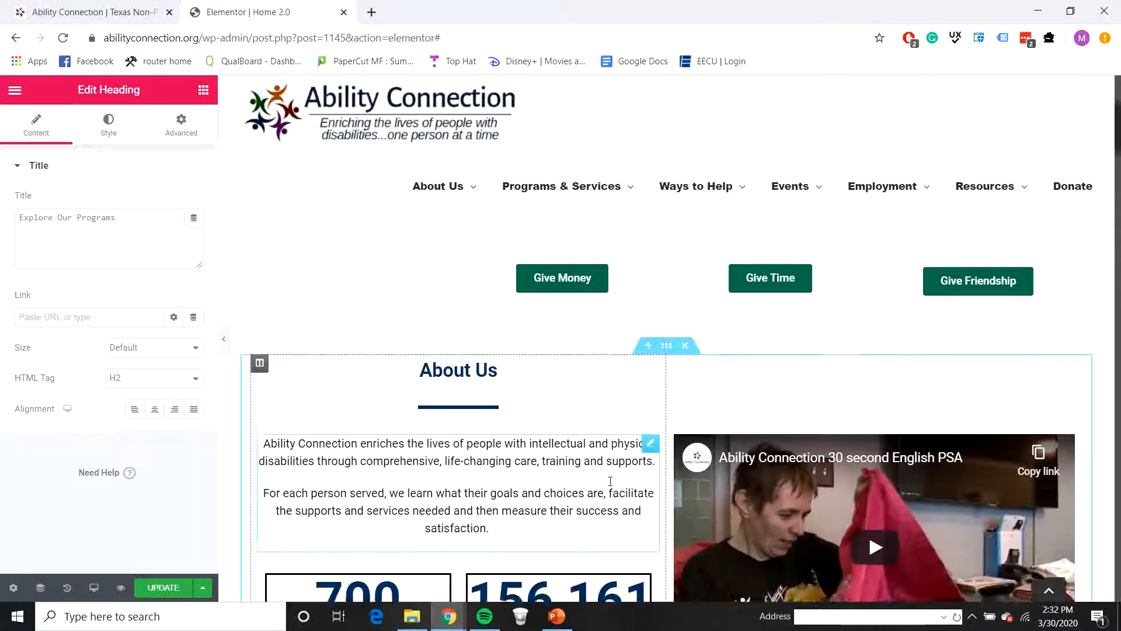
scroll(621, 461, down, 2)
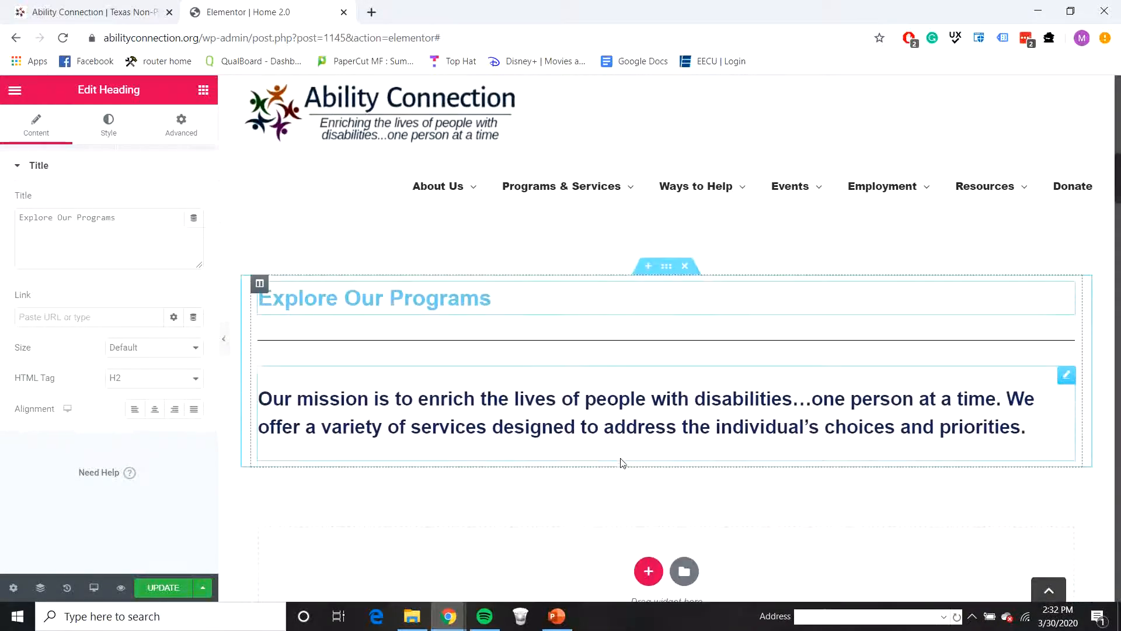
scroll(621, 460, up, 4)
right_click(558, 527)
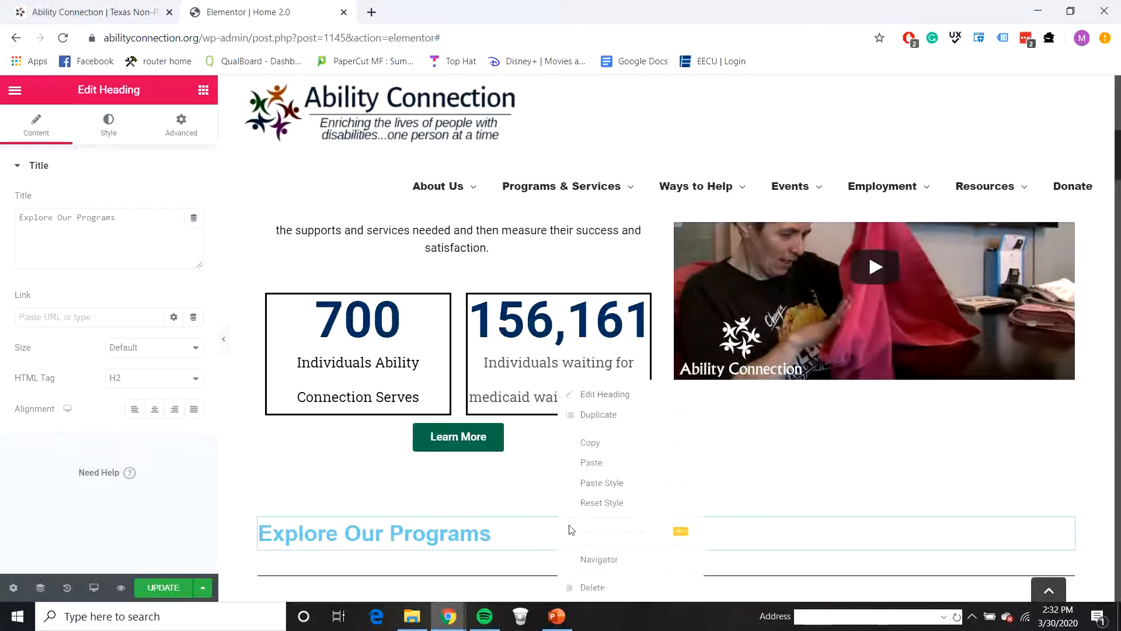
click(589, 481)
Step: Copy the divider under About Us and paste its style onto the divider under Explore Our Programs
scroll(575, 294, up, 2)
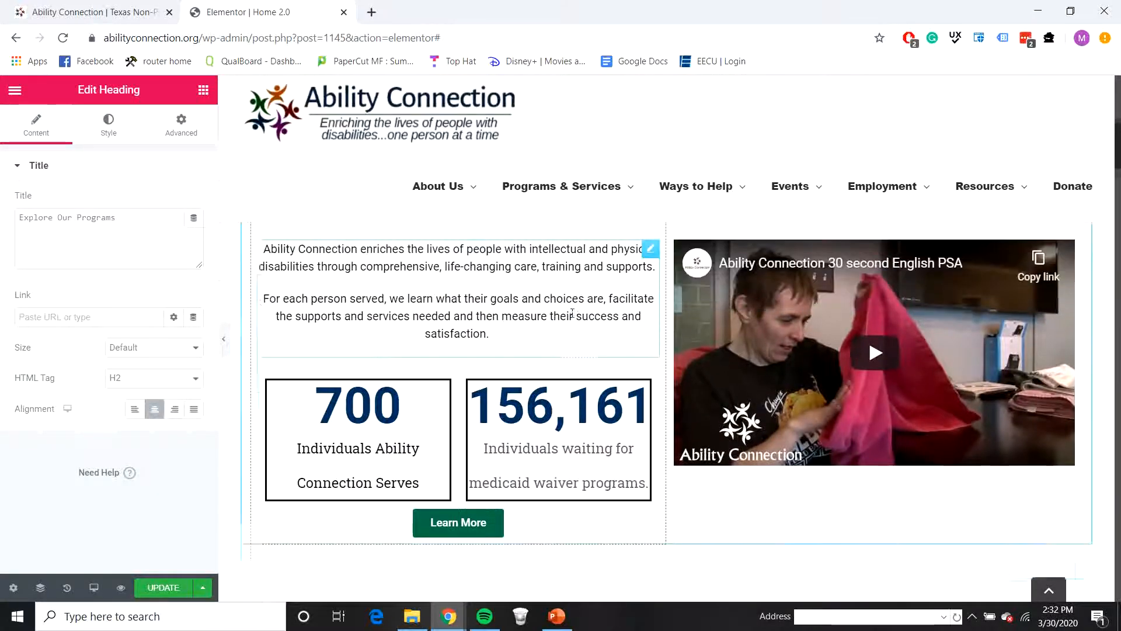
right_click(503, 258)
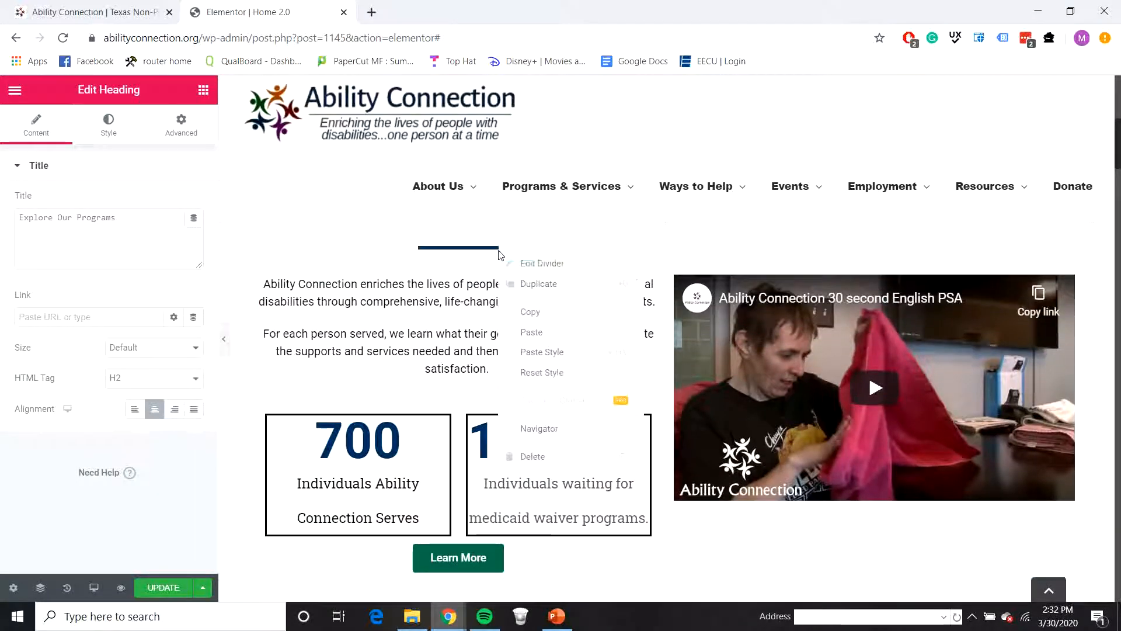
click(542, 310)
scroll(691, 496, down, 1)
scroll(690, 496, down, 3)
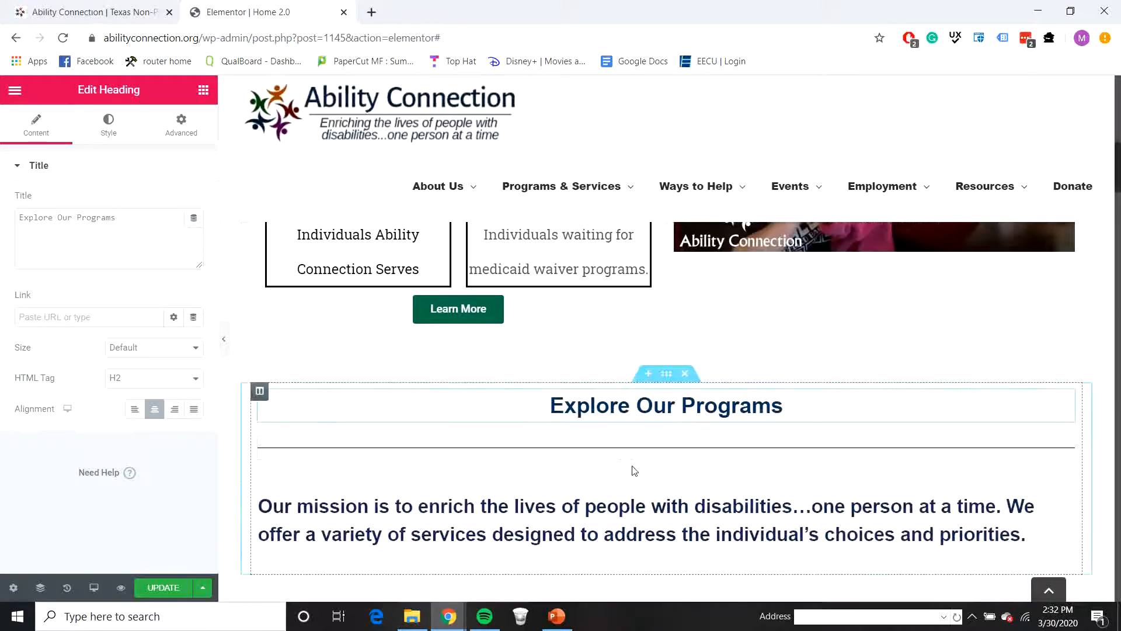
right_click(645, 449)
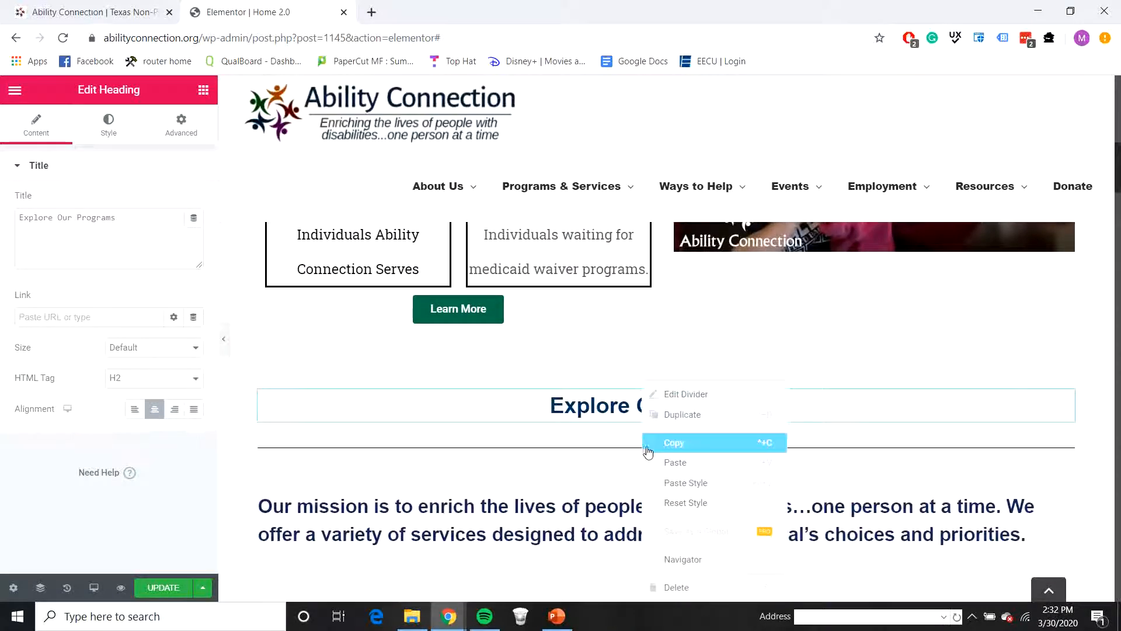
click(686, 484)
Step: Copy the About Us paragraph widget and paste its style onto the mission statement under Explore Our Programs
scroll(636, 438, up, 6)
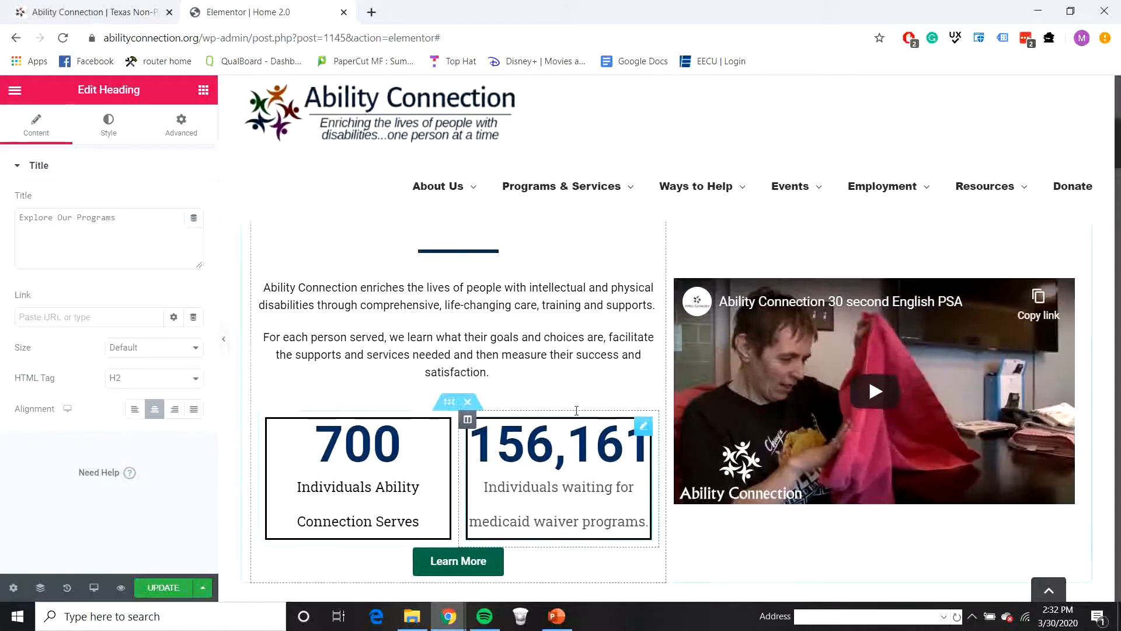
right_click(548, 435)
click(562, 443)
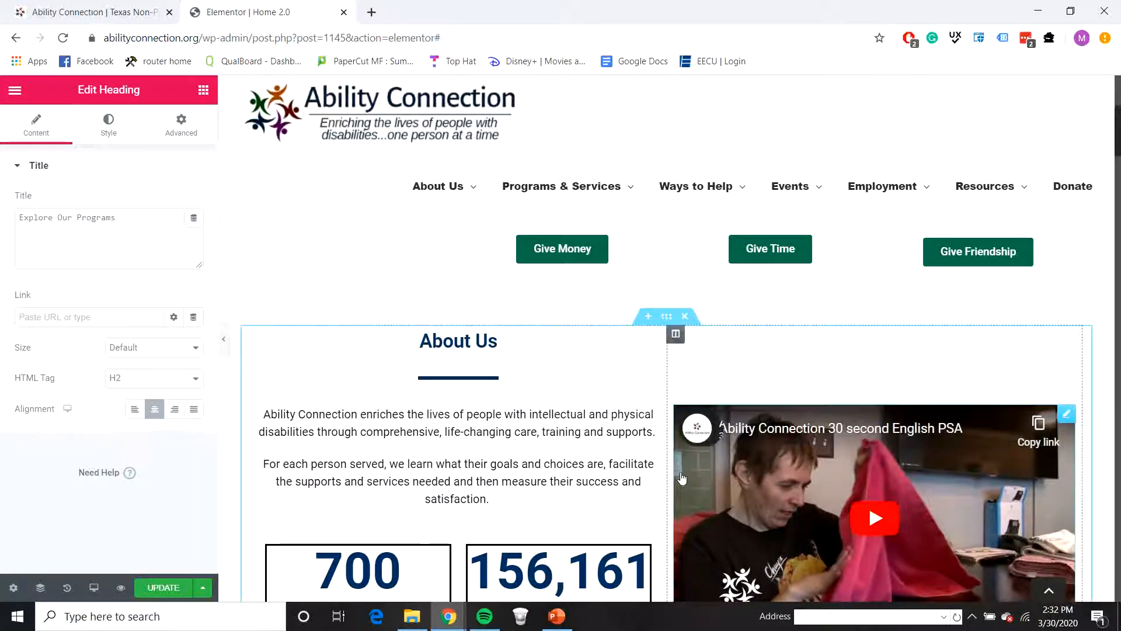
scroll(638, 521, down, 1)
scroll(637, 522, down, 5)
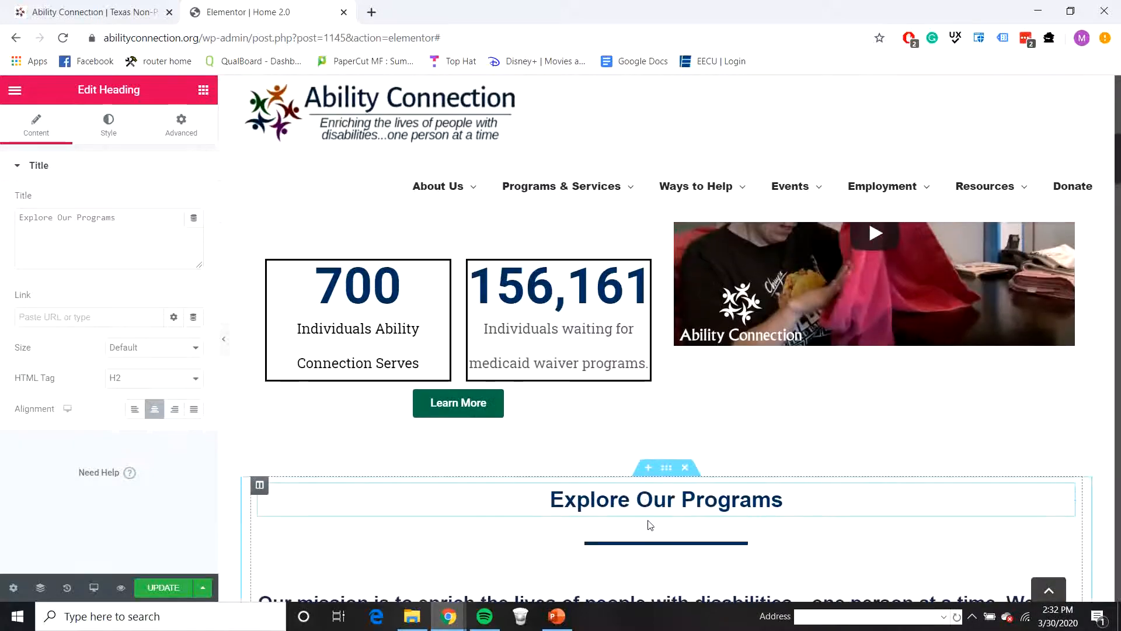
scroll(642, 522, down, 2)
scroll(621, 525, down, 3)
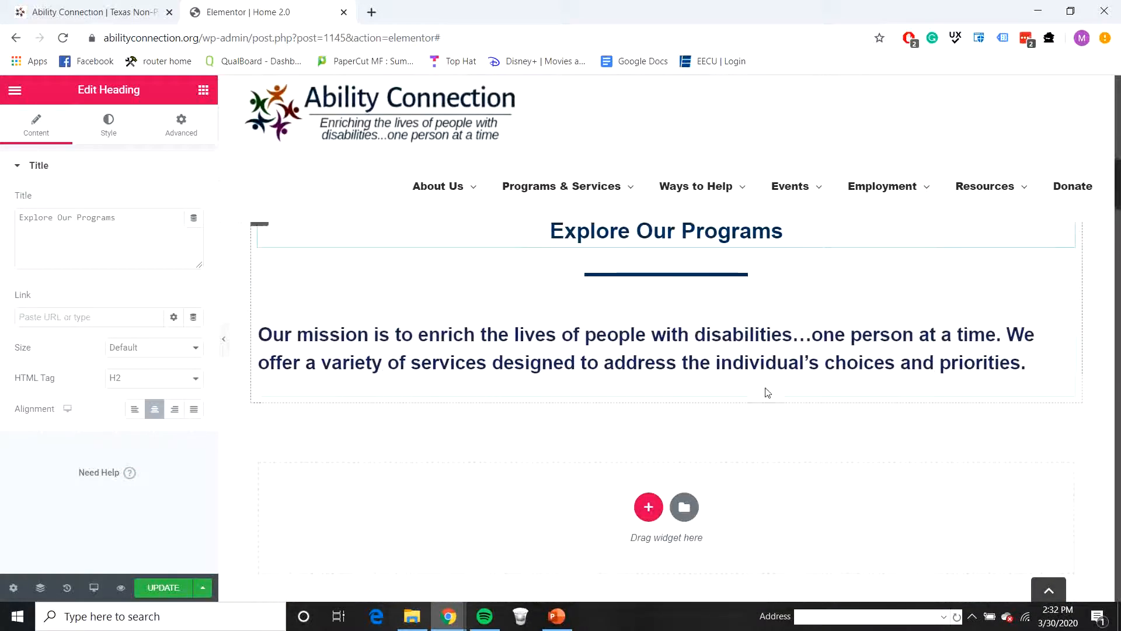
right_click(731, 379)
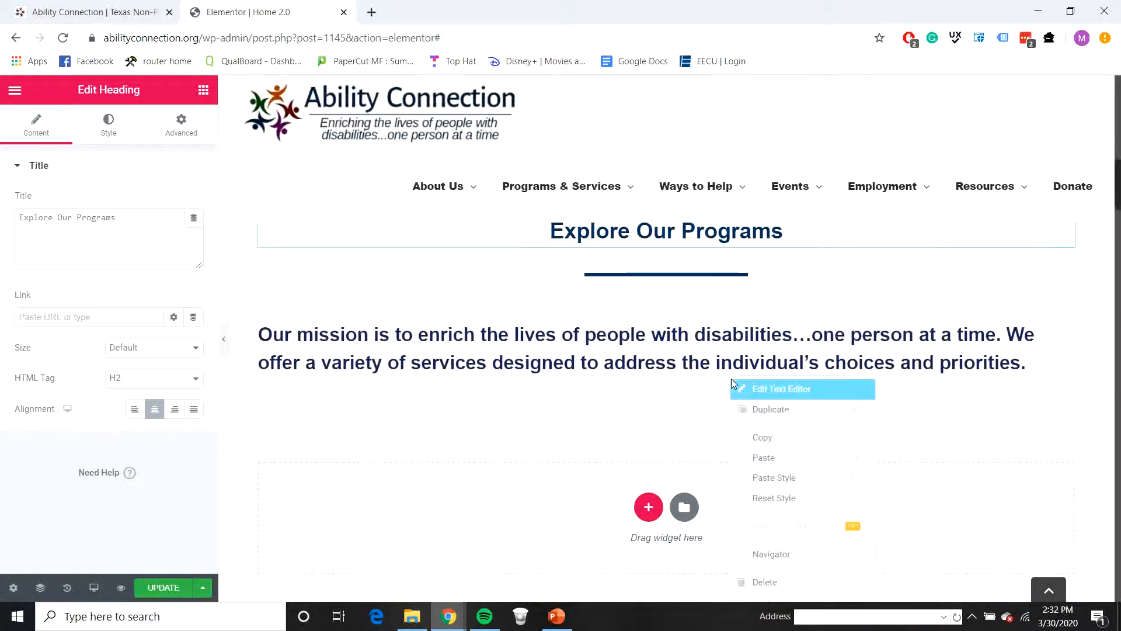
click(780, 477)
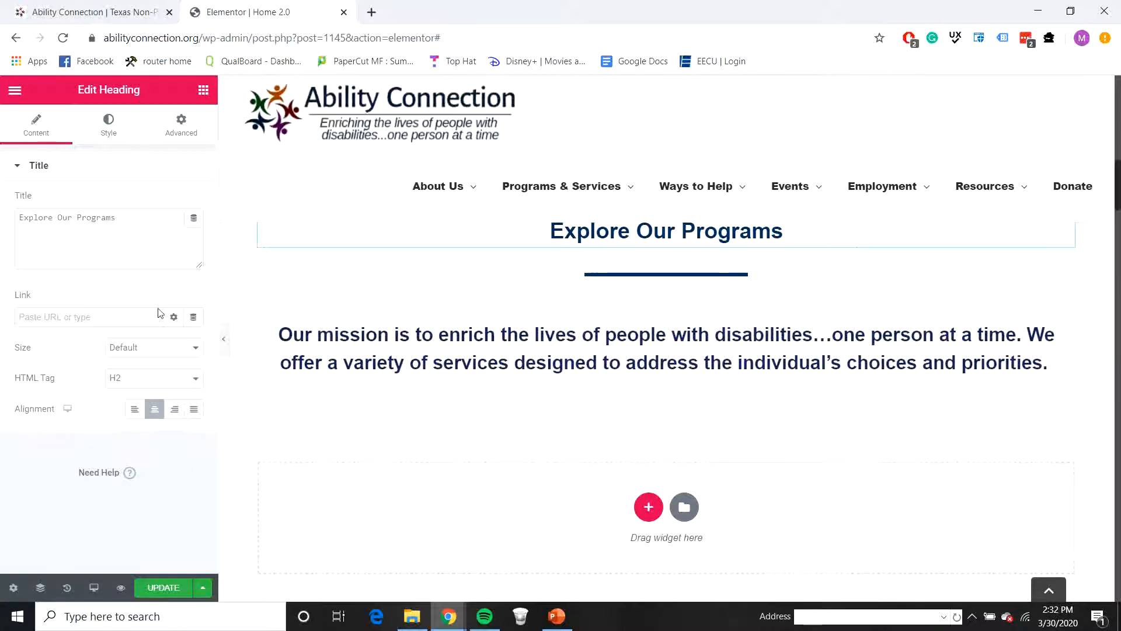
Step: Try to paste the copied text style onto the mission statement again and check its typography settings
click(595, 331)
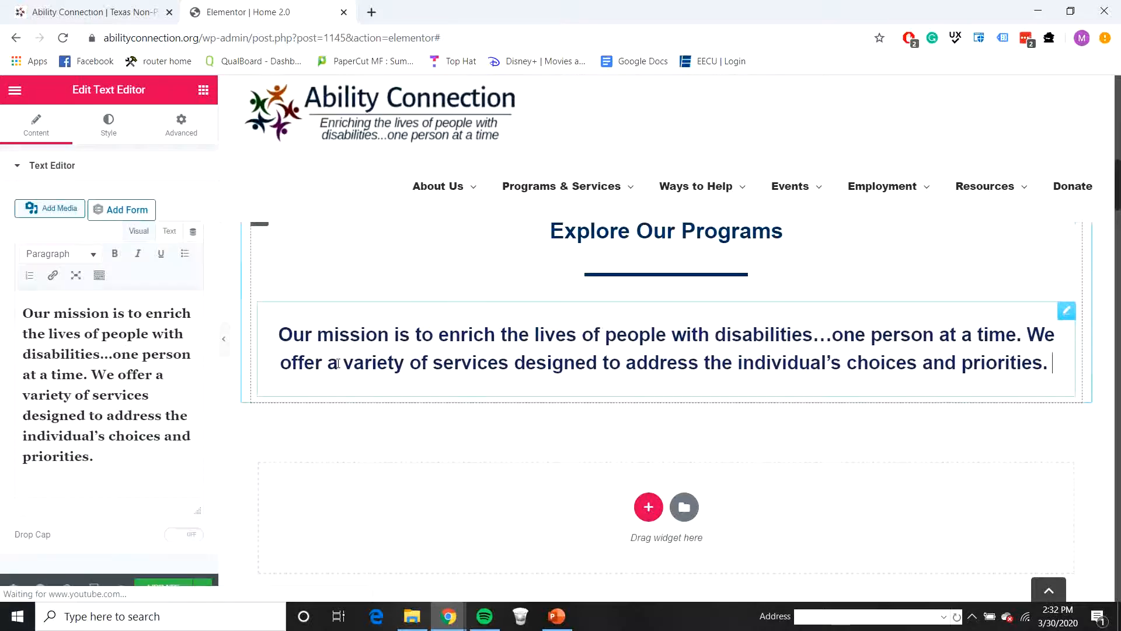
right_click(414, 327)
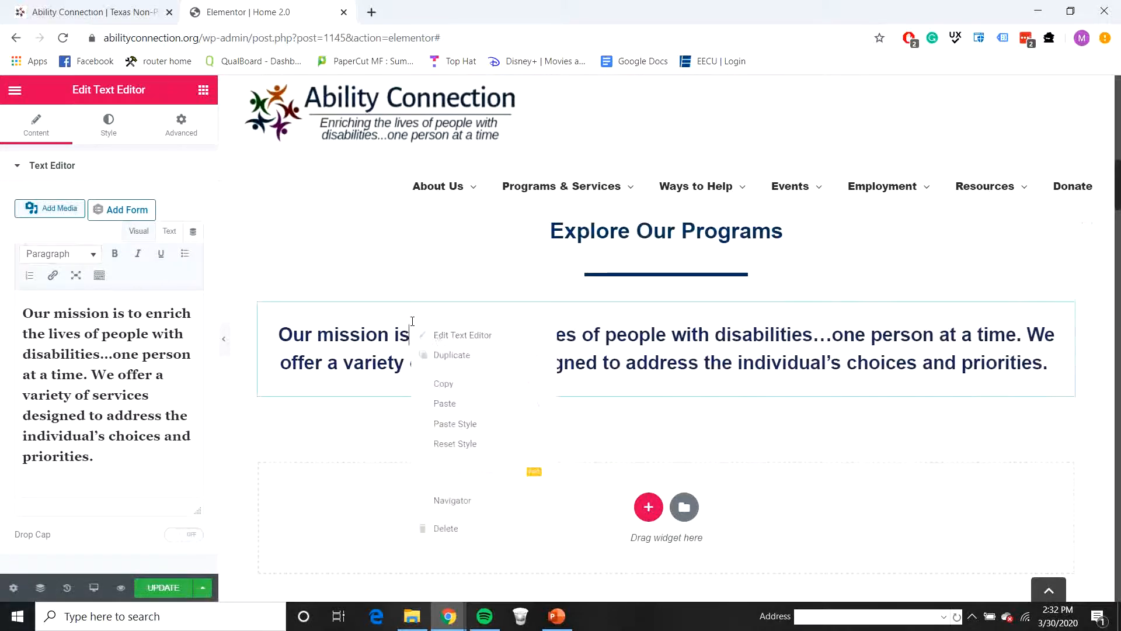
click(483, 423)
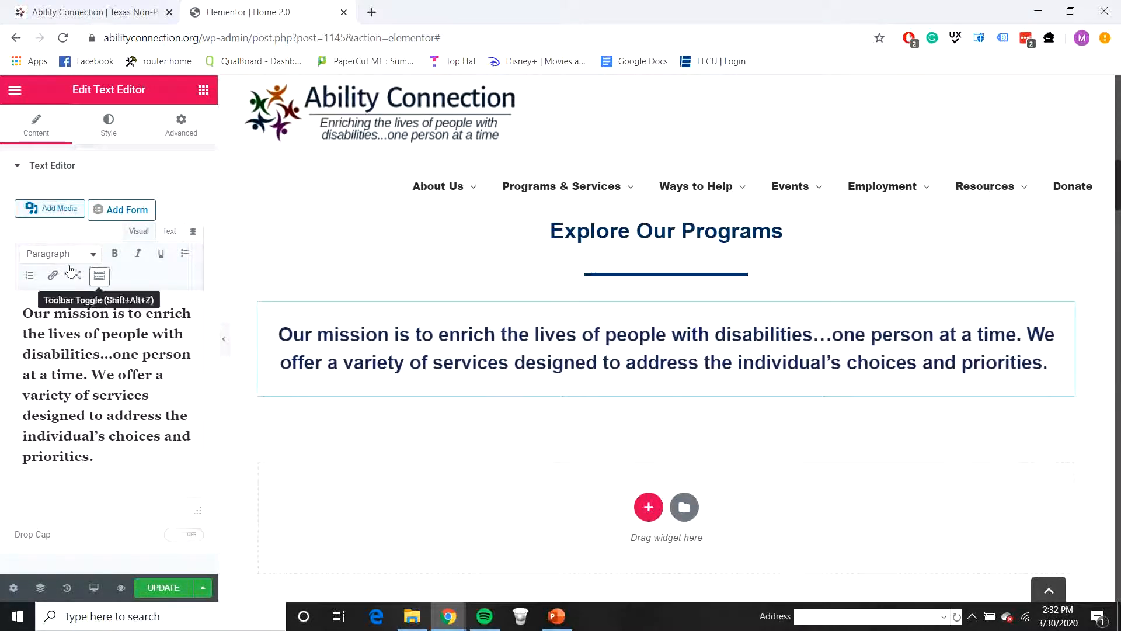
click(116, 128)
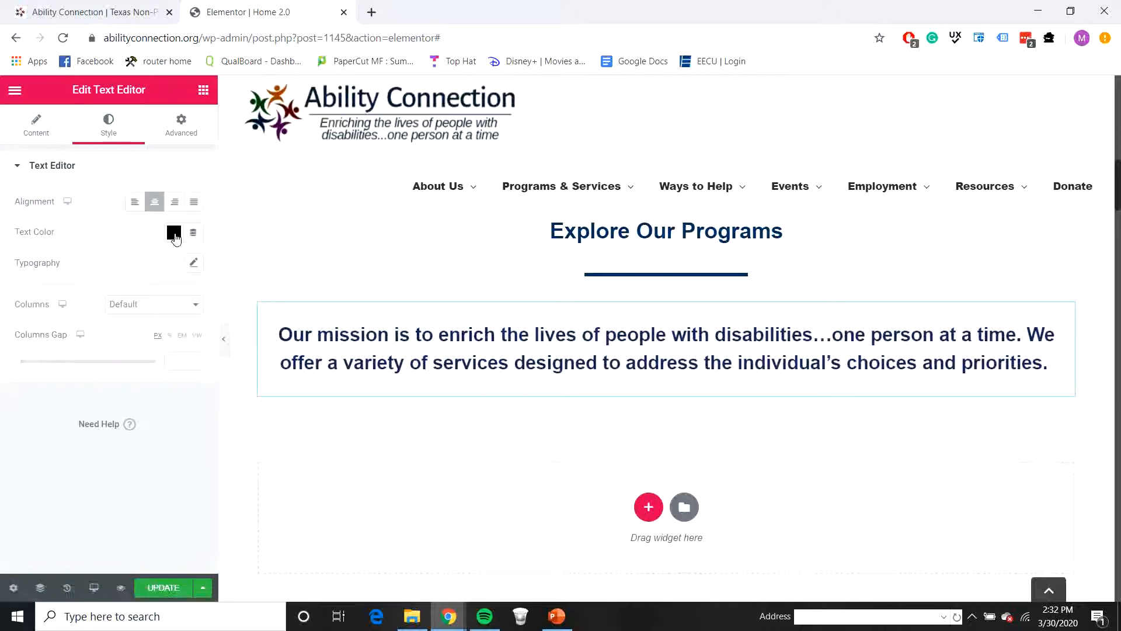
click(194, 263)
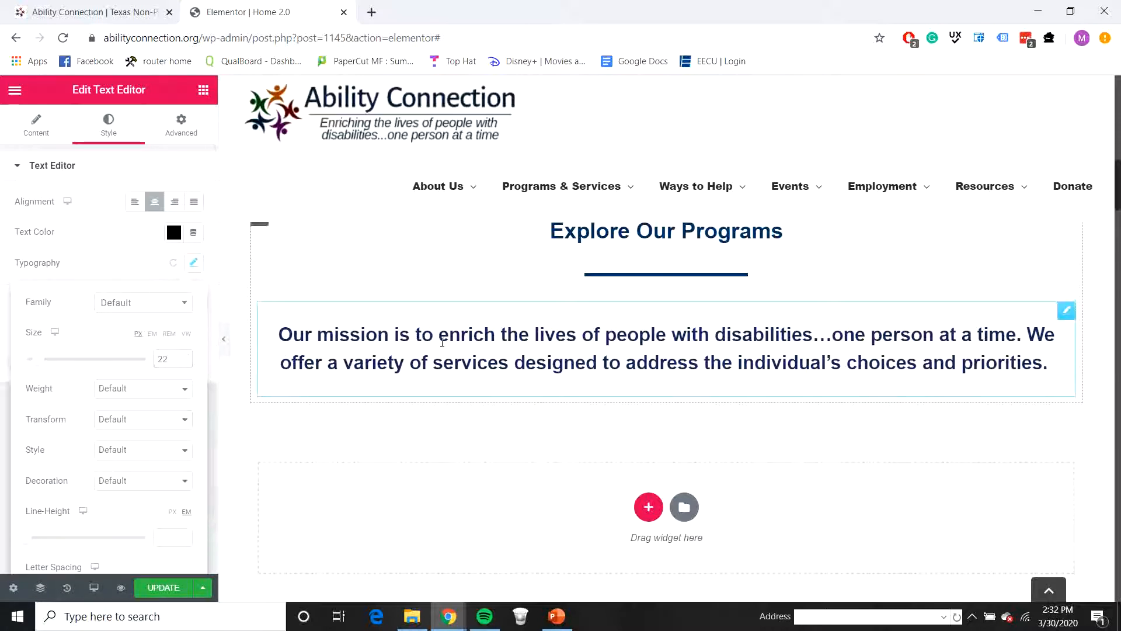
click(648, 346)
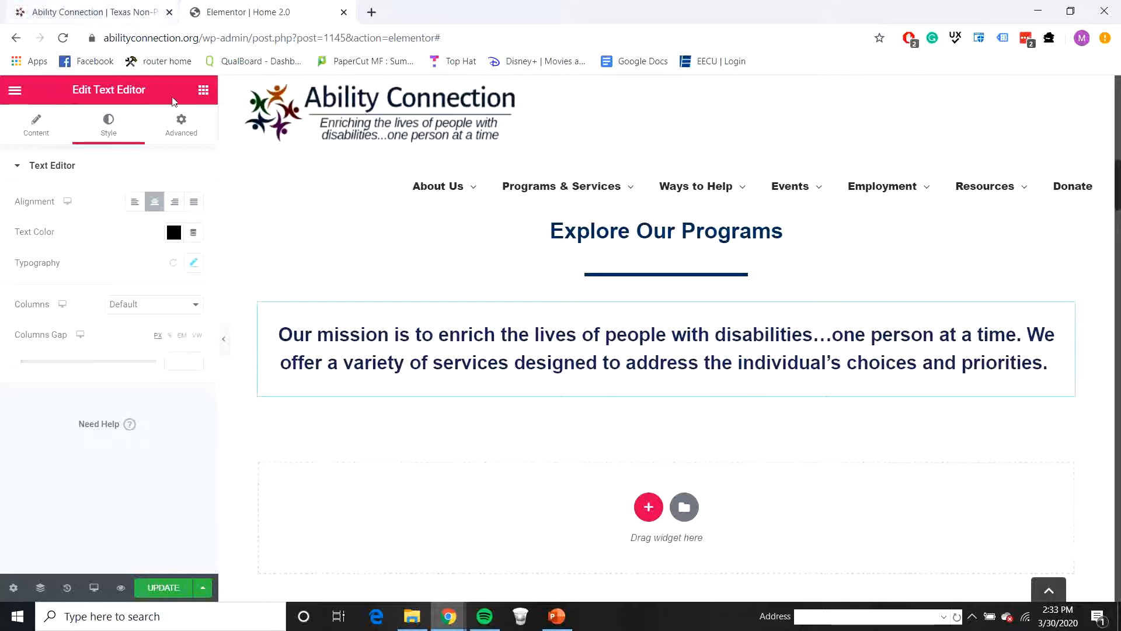
Step: Add a Text Editor widget under the Explore Our Programs divider reading "Our mission is to enrich the lives of people with disabilities...one person at a time"
click(204, 90)
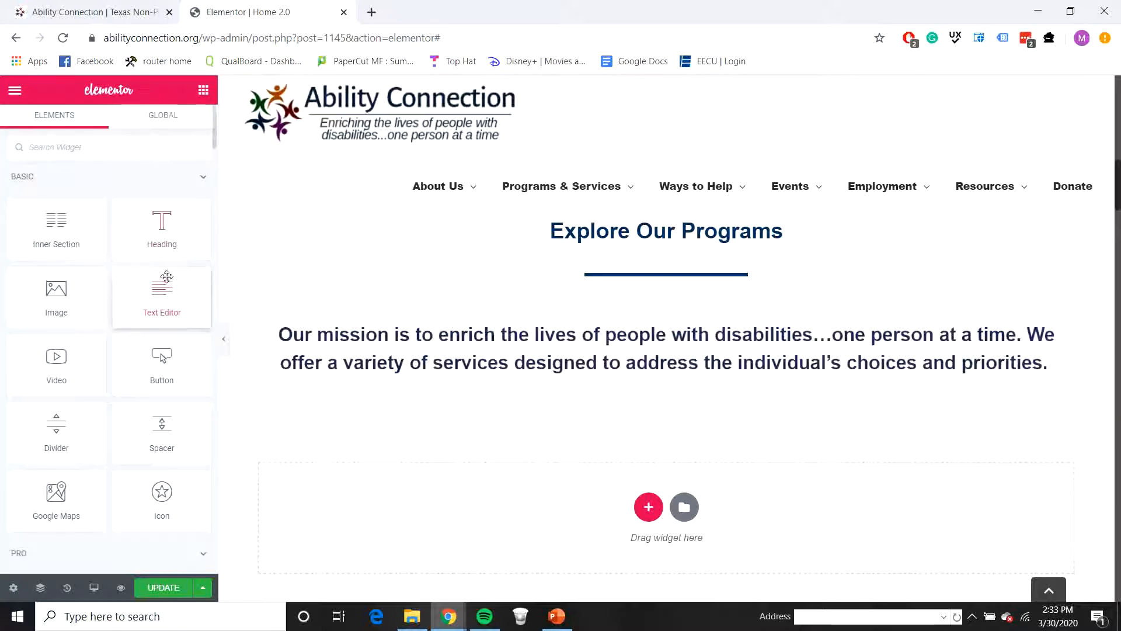
drag(167, 276, 420, 310)
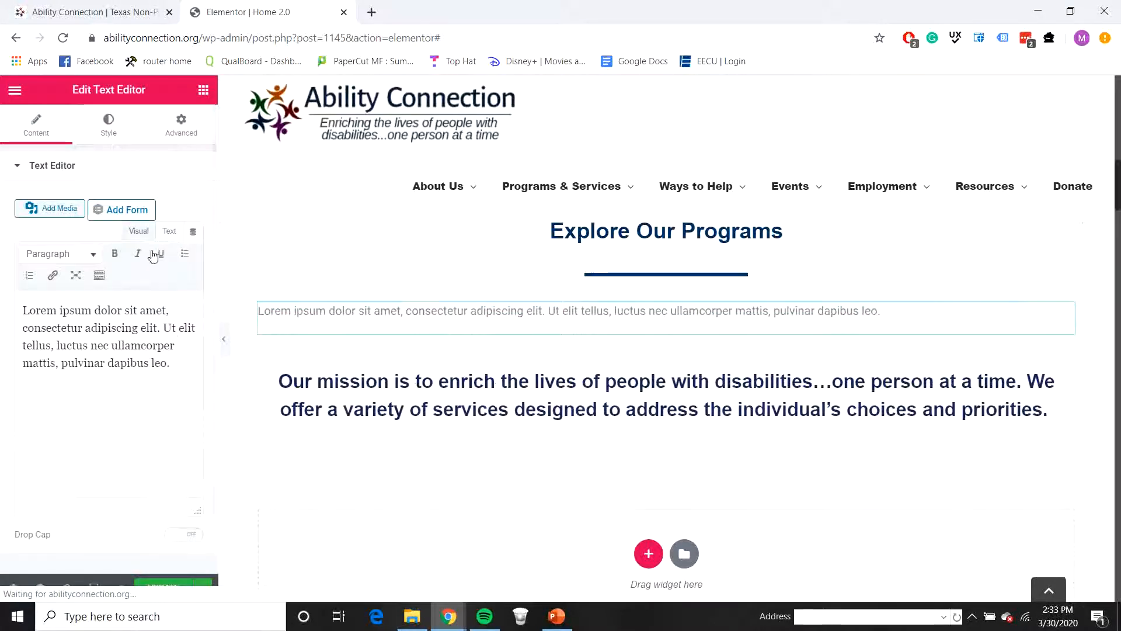
drag(169, 362, 1, 313)
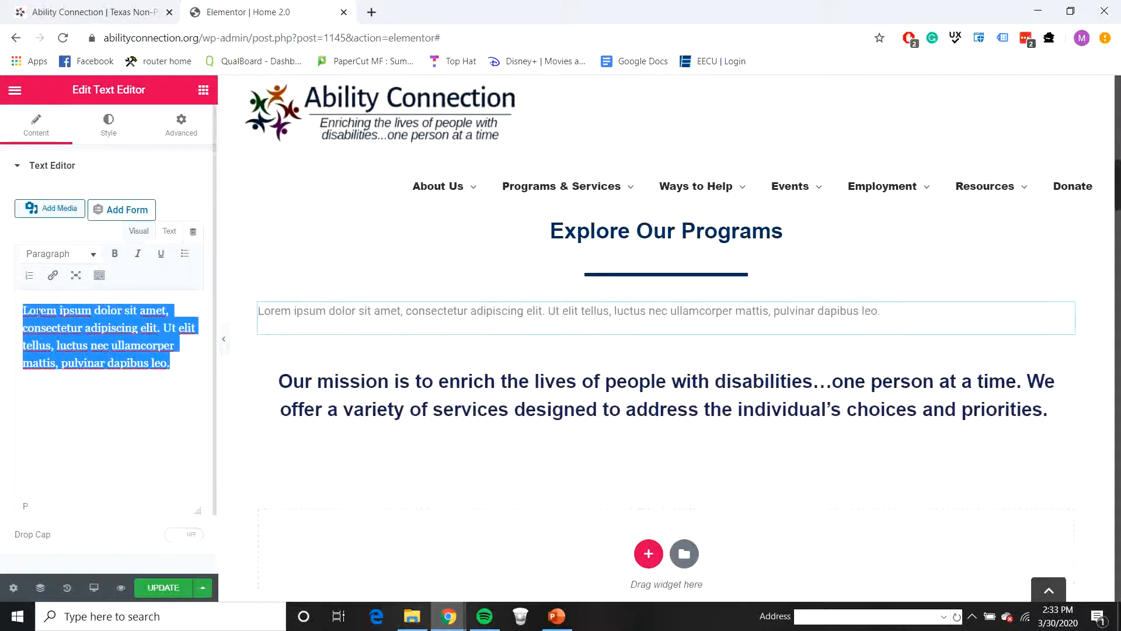
text(Our)
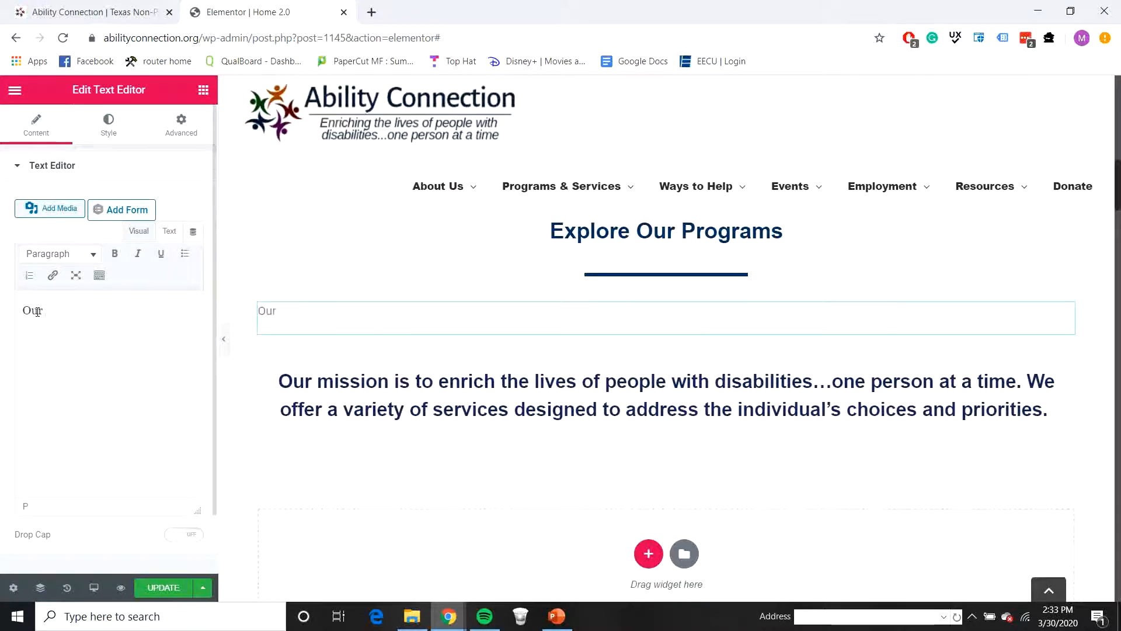
text( mission is to enrich the lives of)
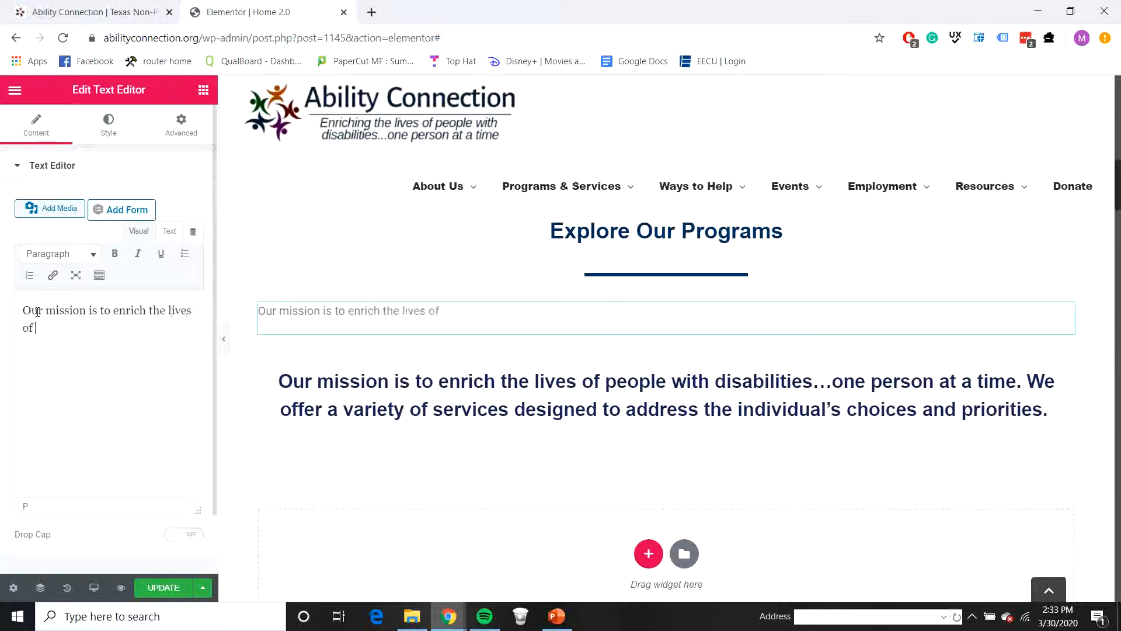
text( peopple with disabilities...)
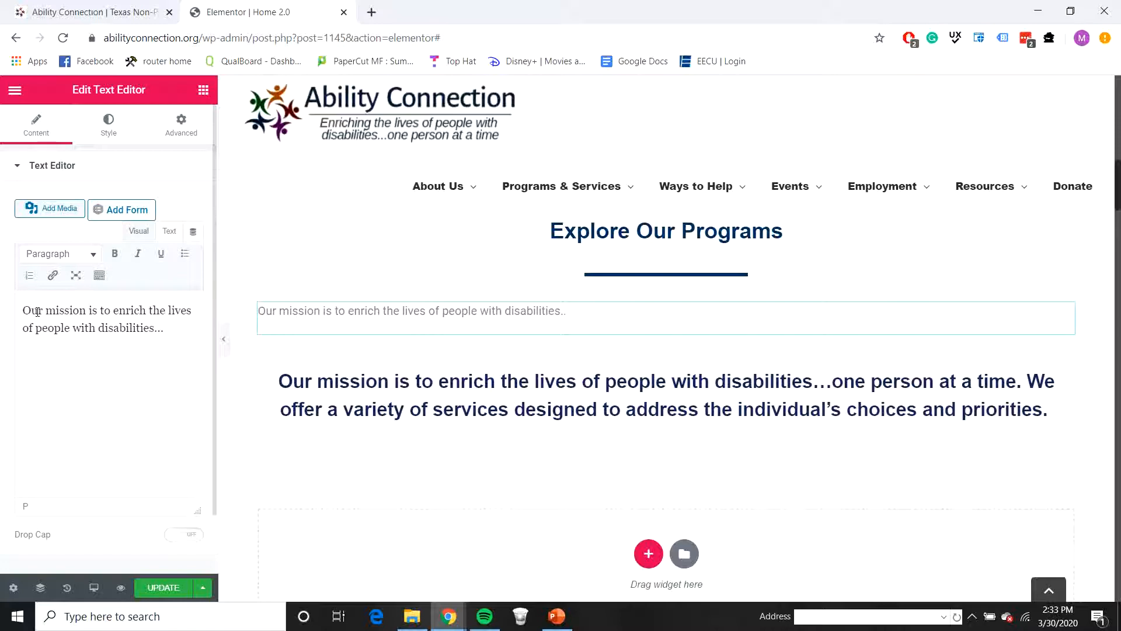
text(erso)
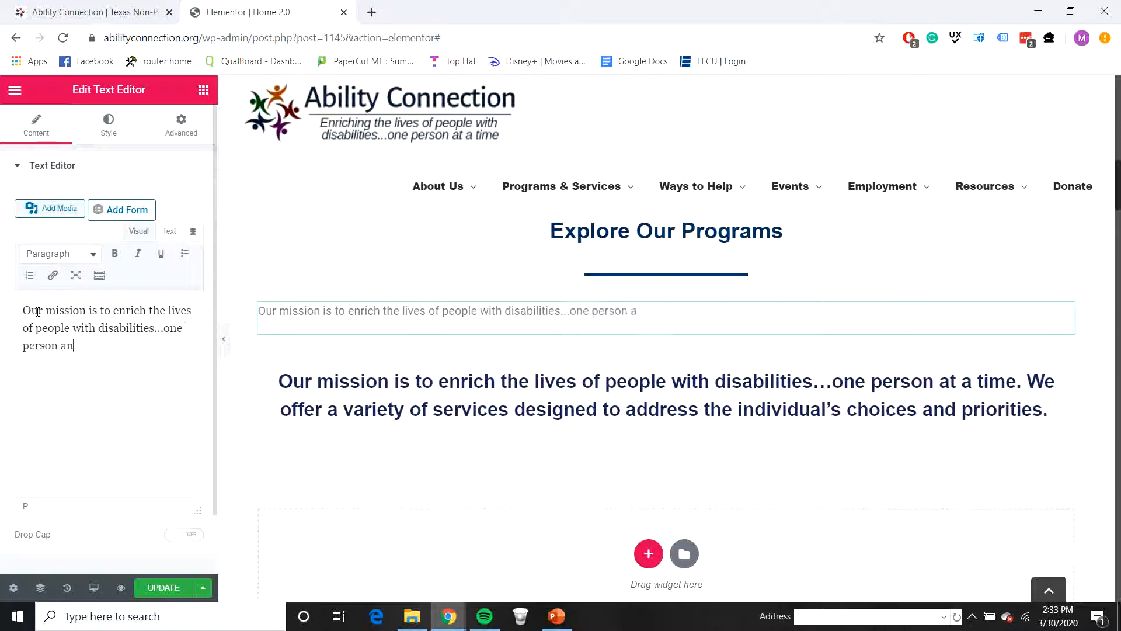
text(n at a time. We off)
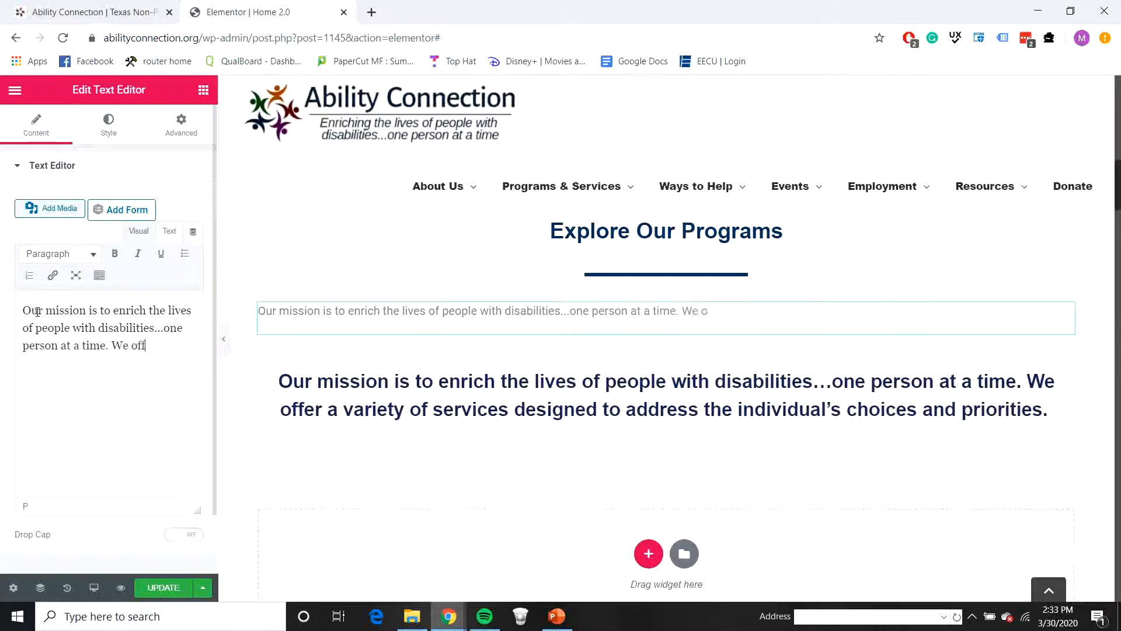
text(er a variety of services design)
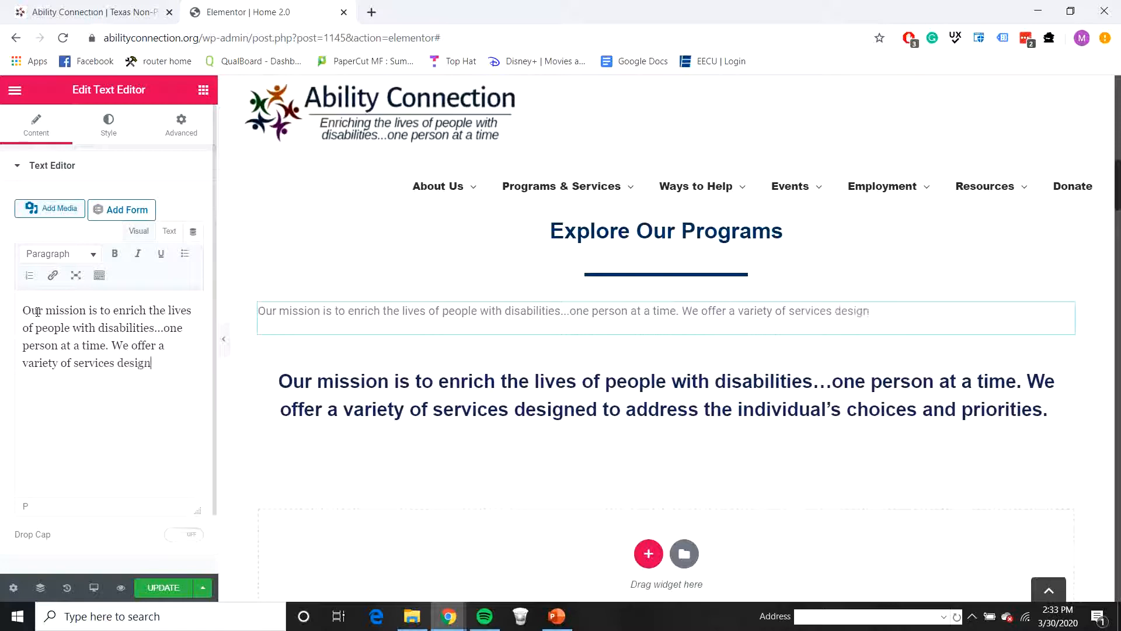
Step: Complete the new mission text with the sentence "We offer a variety of services designed to address the individual's choices and priorities."
text(ed to address the indi)
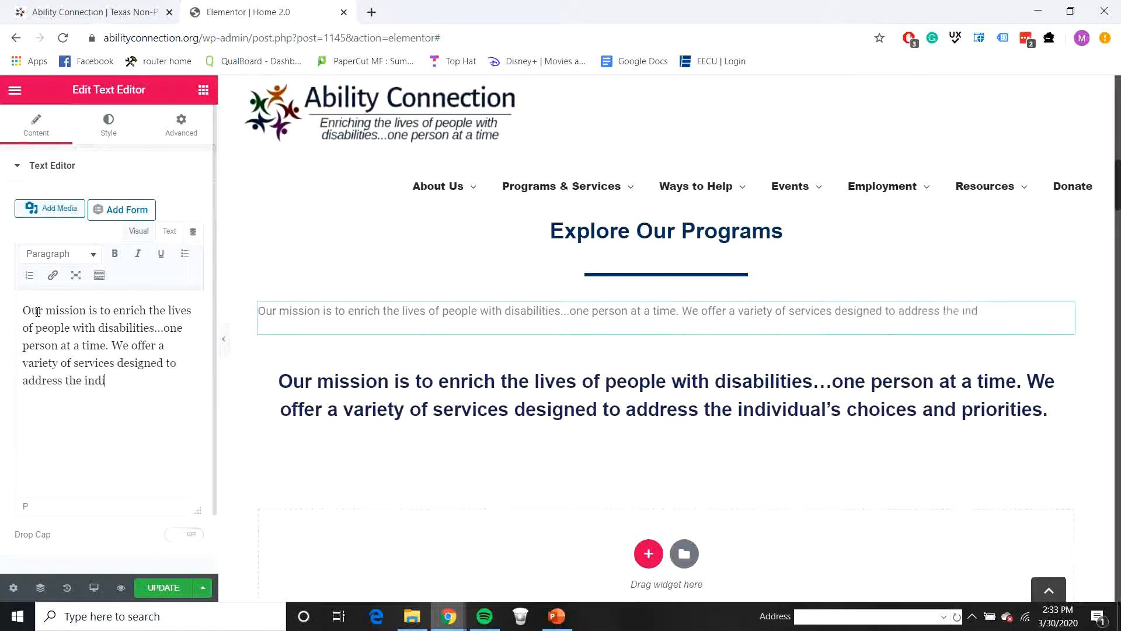
text(vidual's choices and)
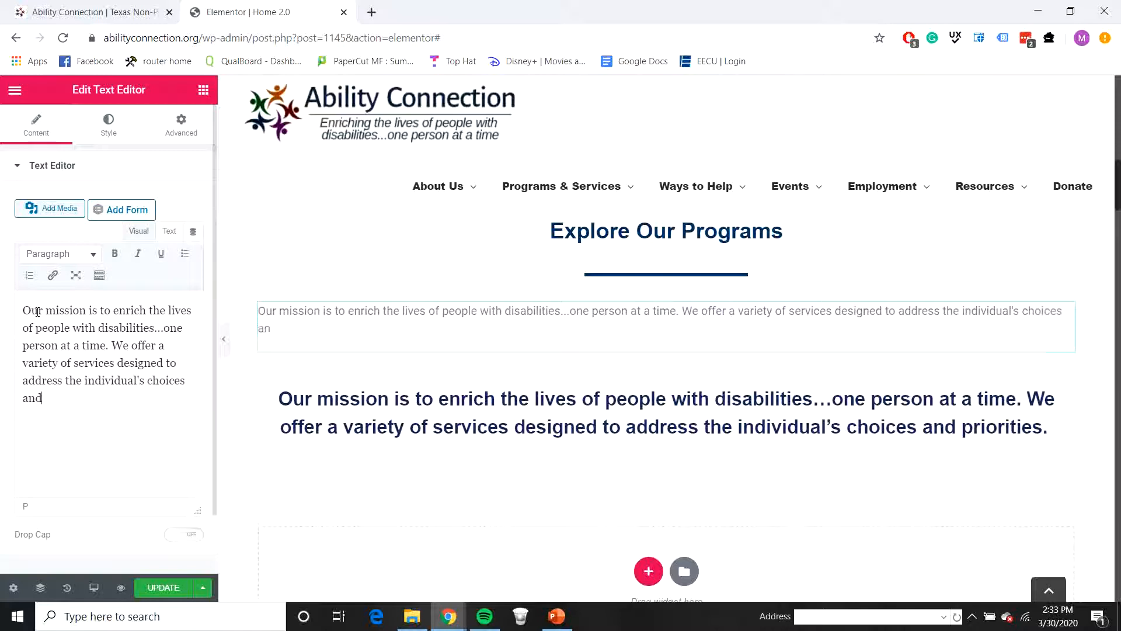
text( priorite)
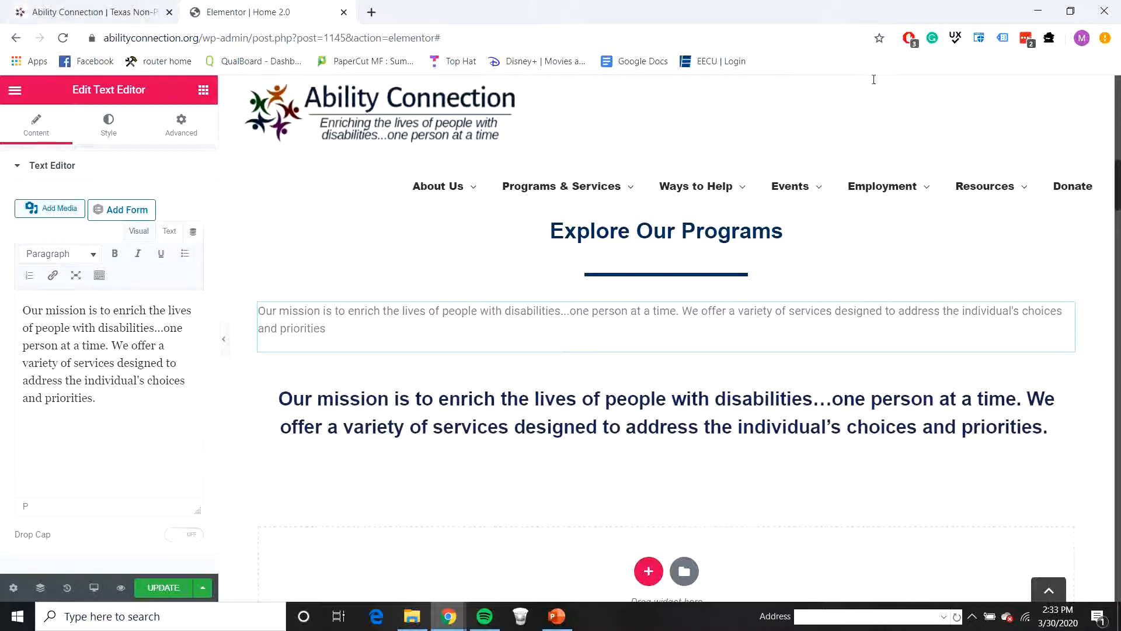
Step: Set the new mission text's color to black and its alignment to center
click(109, 125)
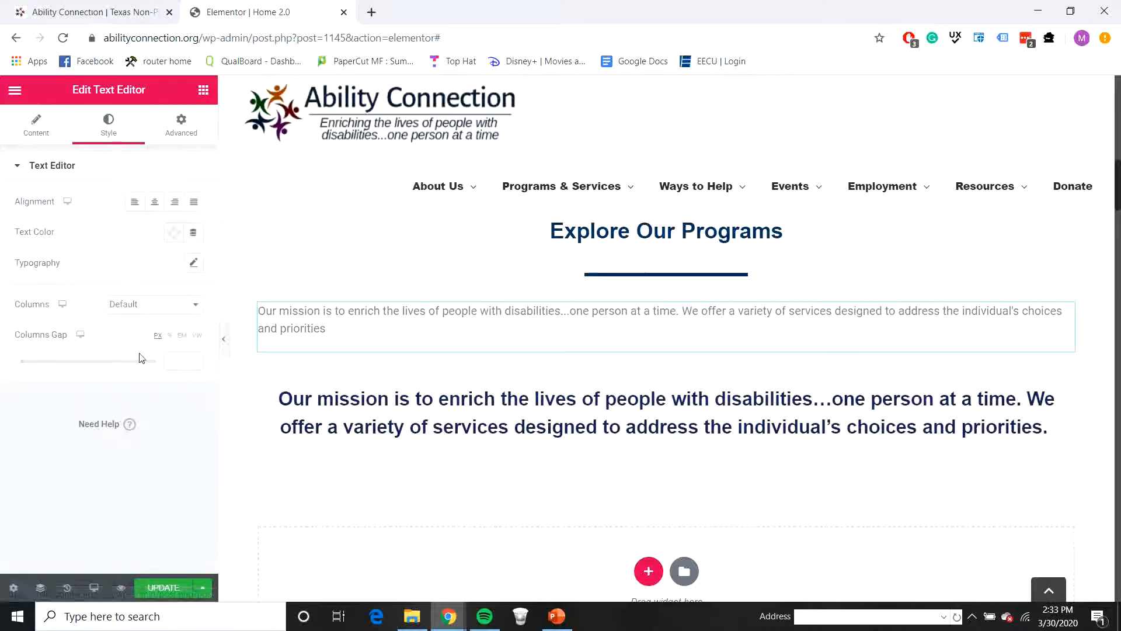
click(171, 241)
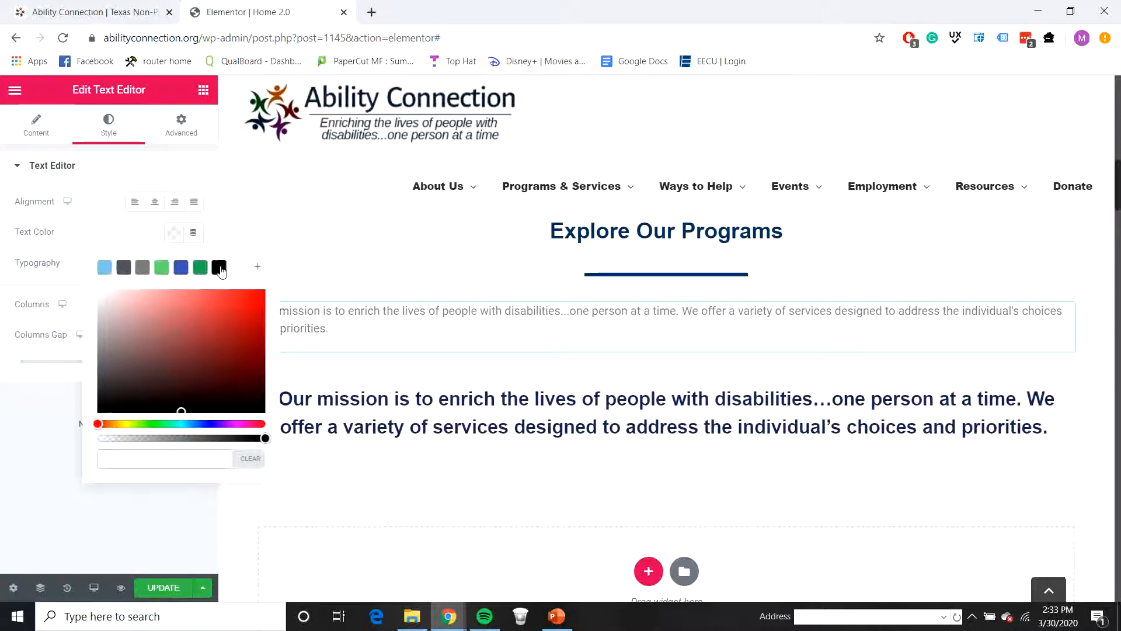
click(219, 267)
click(59, 143)
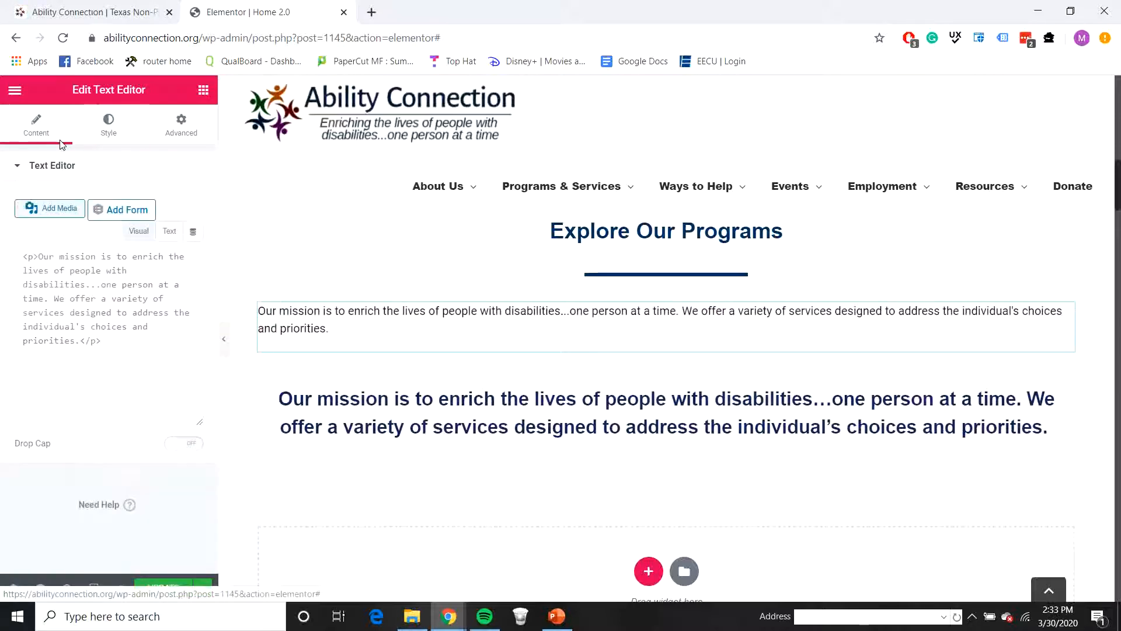
click(105, 140)
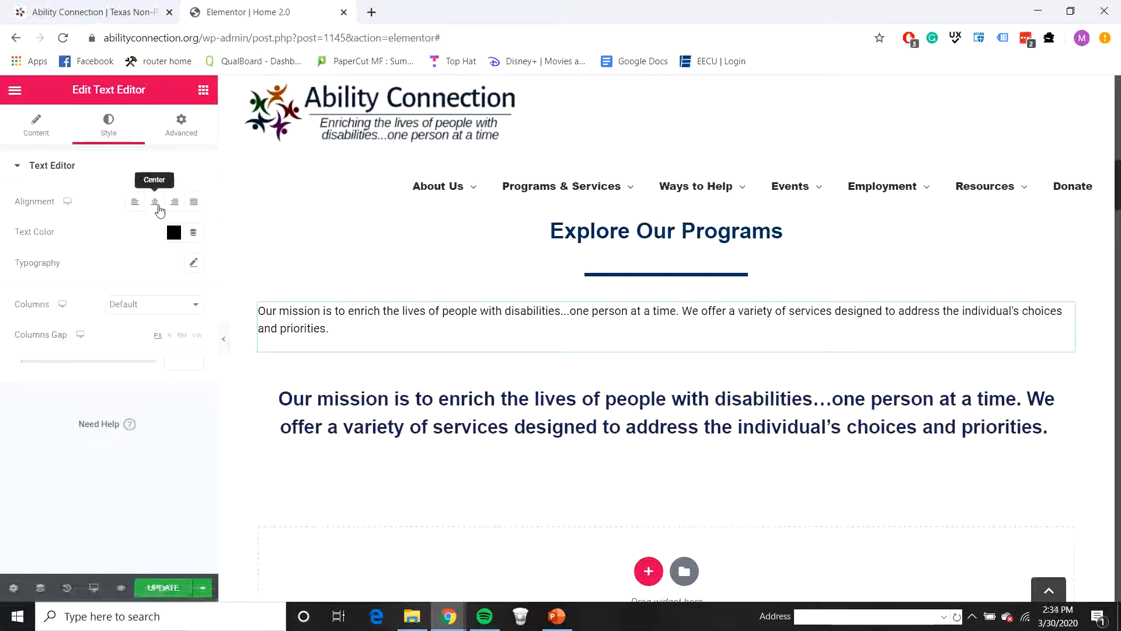
click(154, 202)
Step: Set the new mission text's typography size to 21 px and delete the old bold mission statement widget below it
click(193, 264)
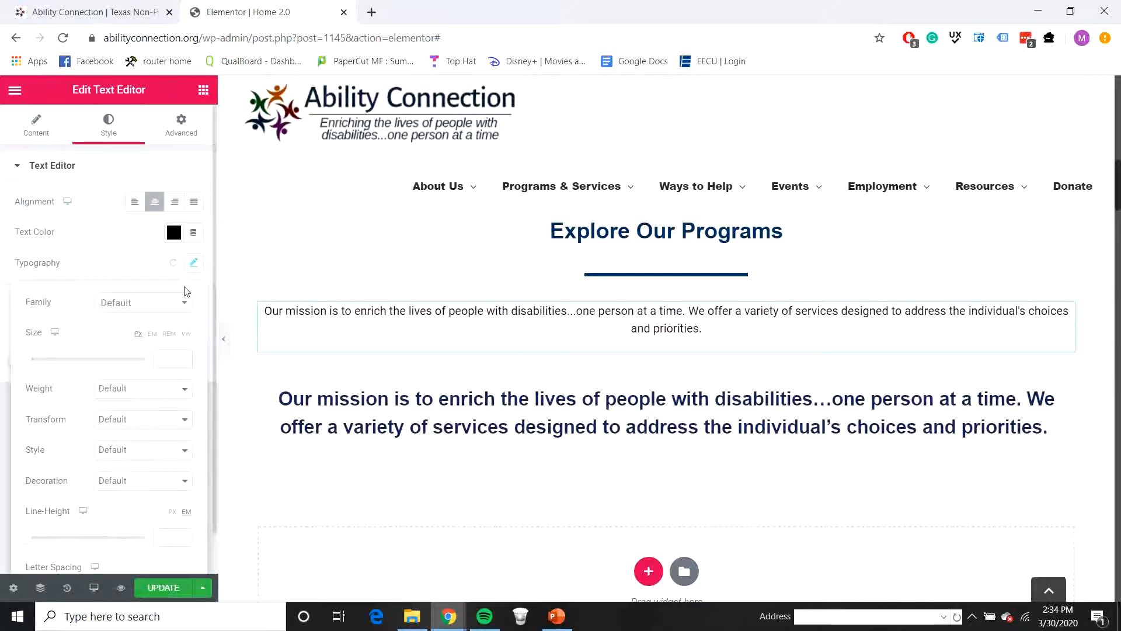
click(181, 354)
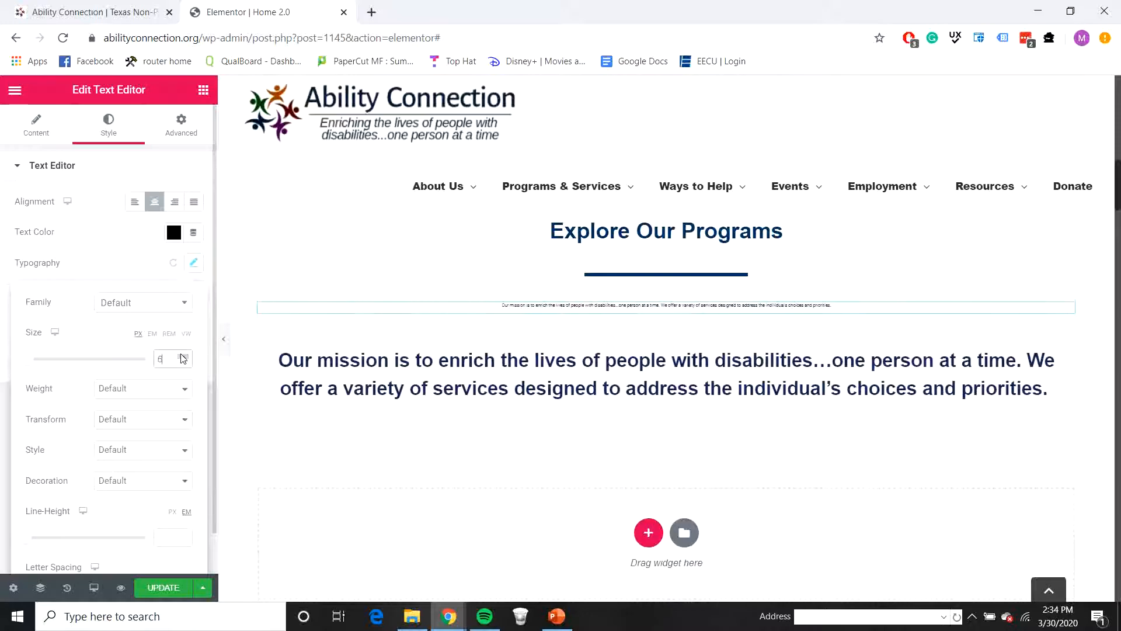
click(181, 355)
click(181, 354)
click(181, 355)
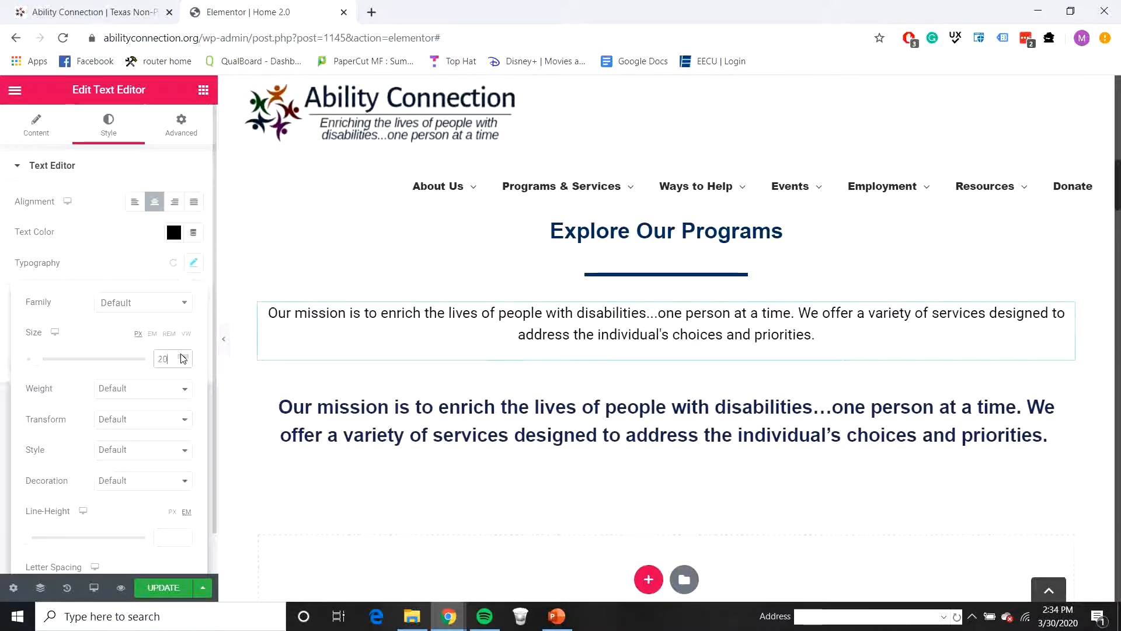
click(181, 354)
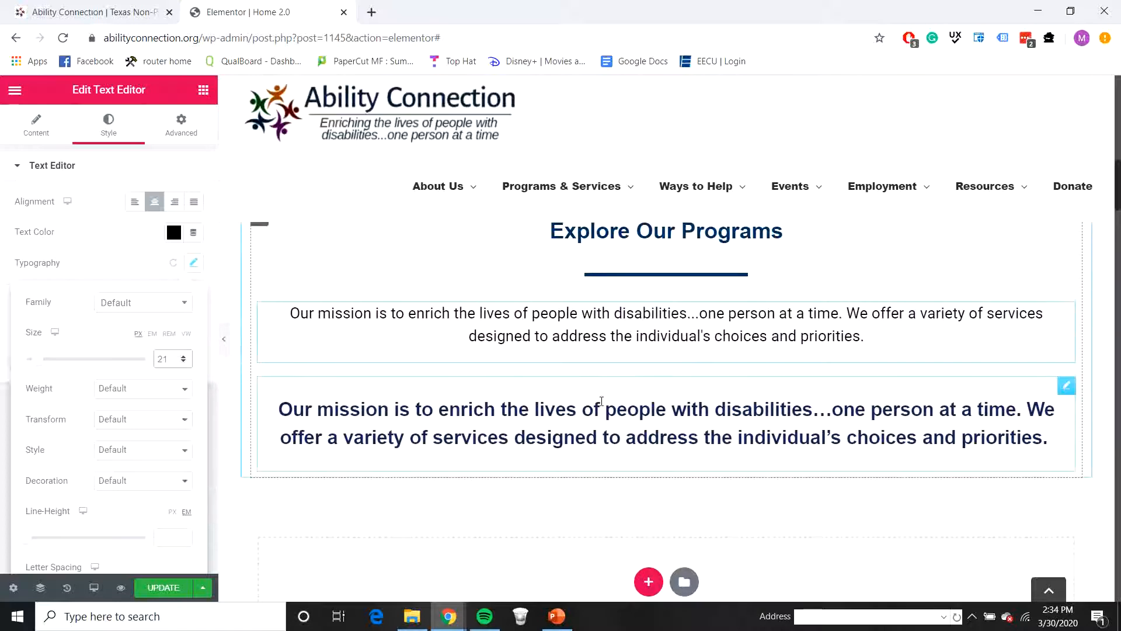
right_click(1065, 387)
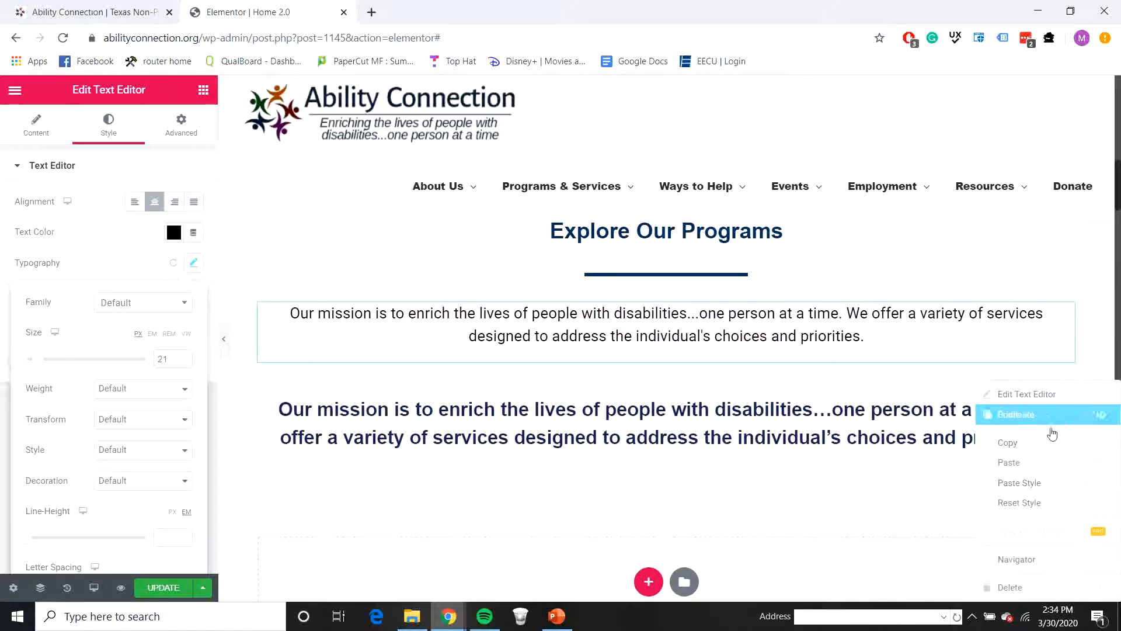
click(1019, 585)
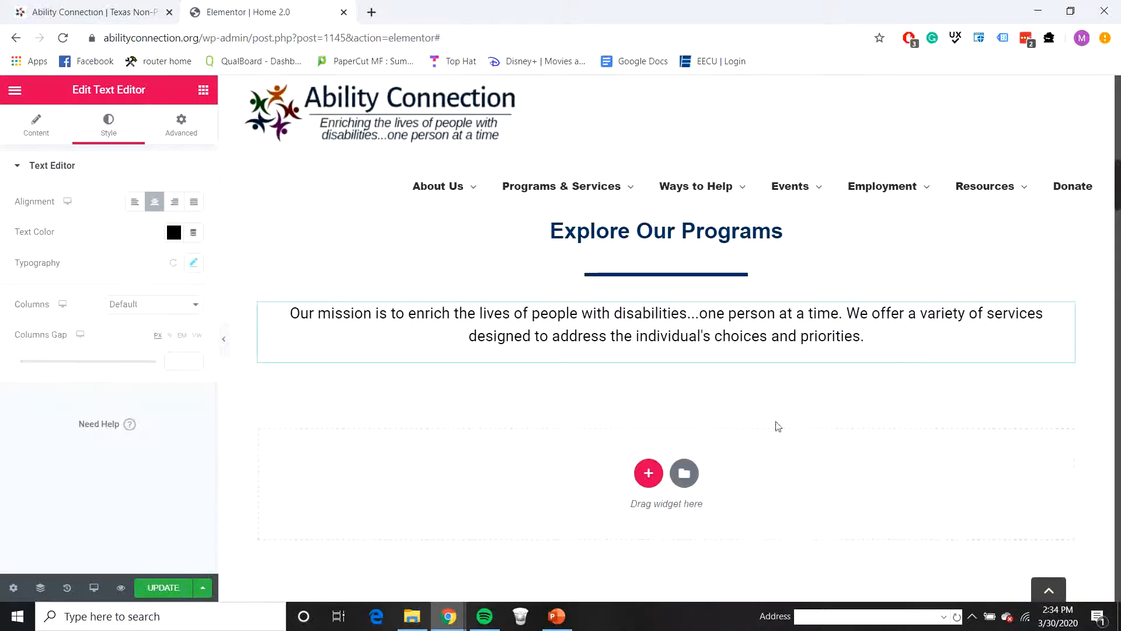
Step: Add a Slider Revolution 6 widget below the mission text using the "Ability Connection - Explore Our" carousel module
click(202, 90)
scroll(103, 467, down, 10)
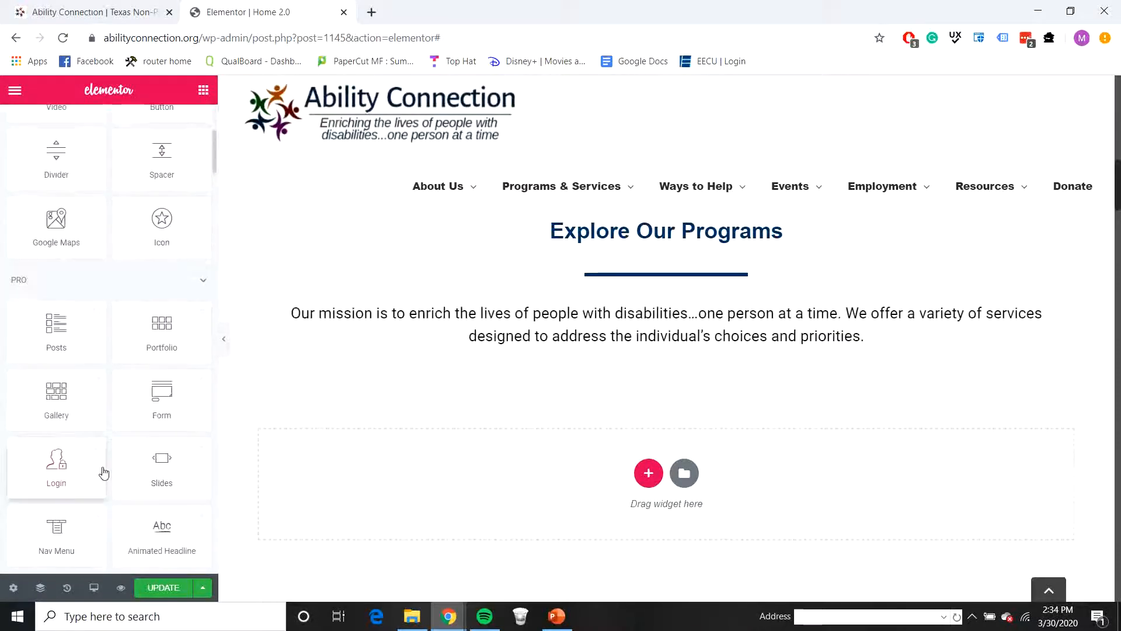
scroll(105, 461, down, 15)
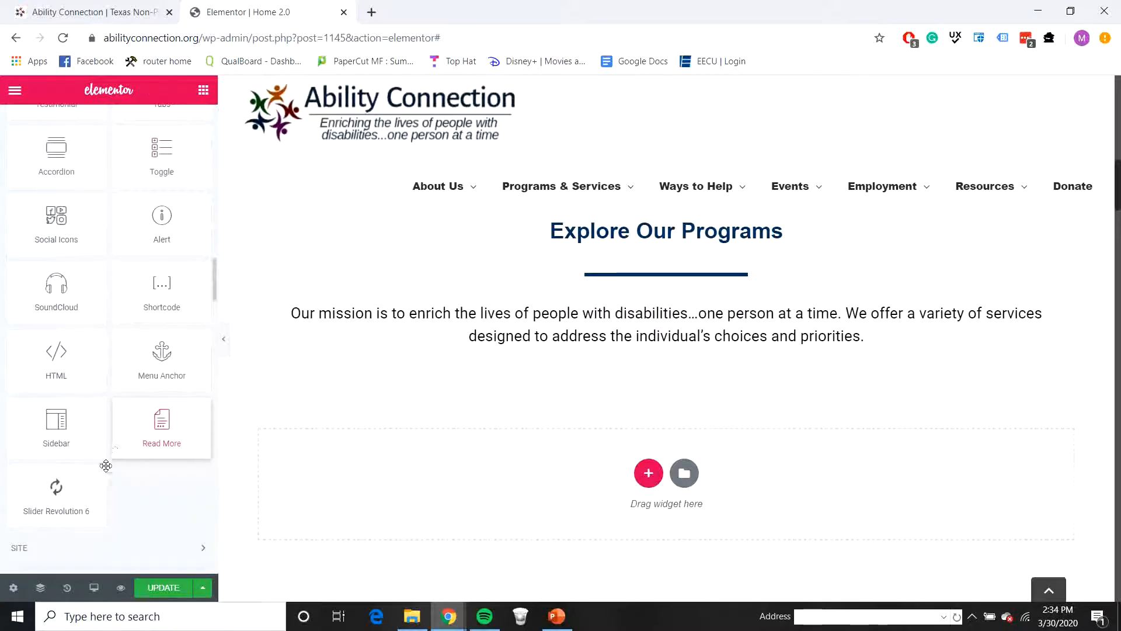
drag(54, 388, 683, 354)
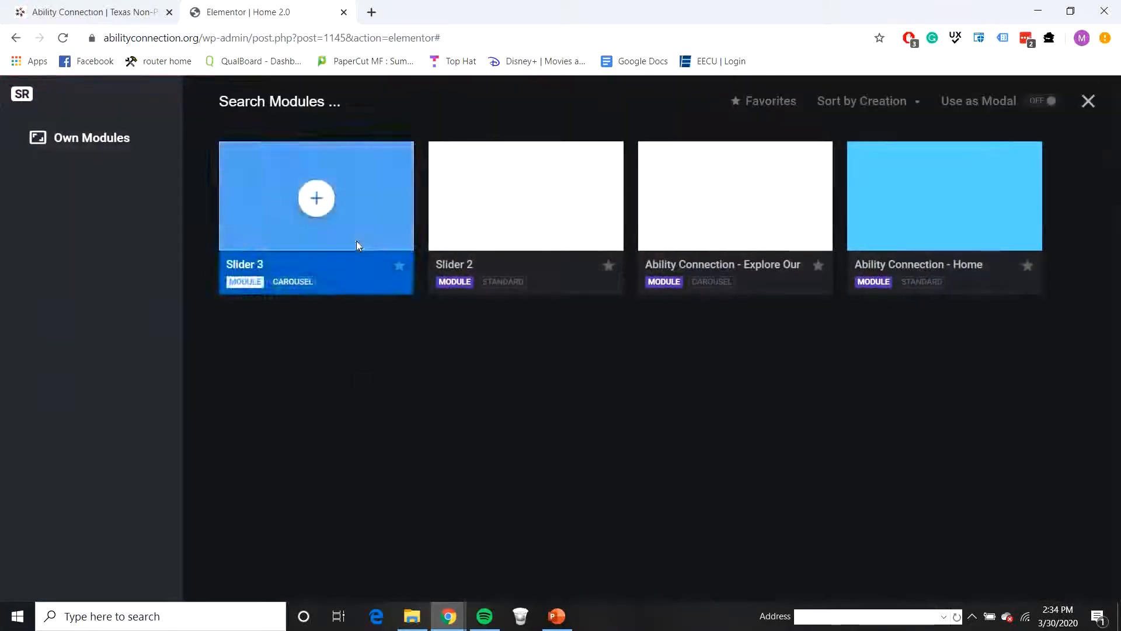
click(735, 196)
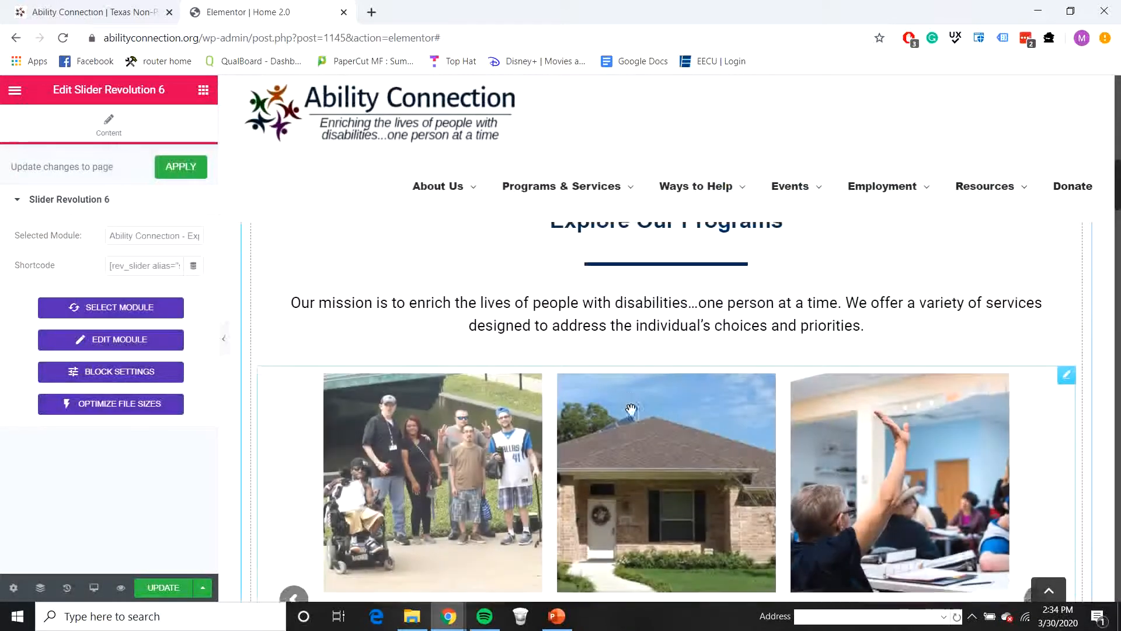
Step: Add a single-column section below the program slider and place a Spacer widget in it
scroll(601, 318, down, 3)
scroll(604, 313, down, 5)
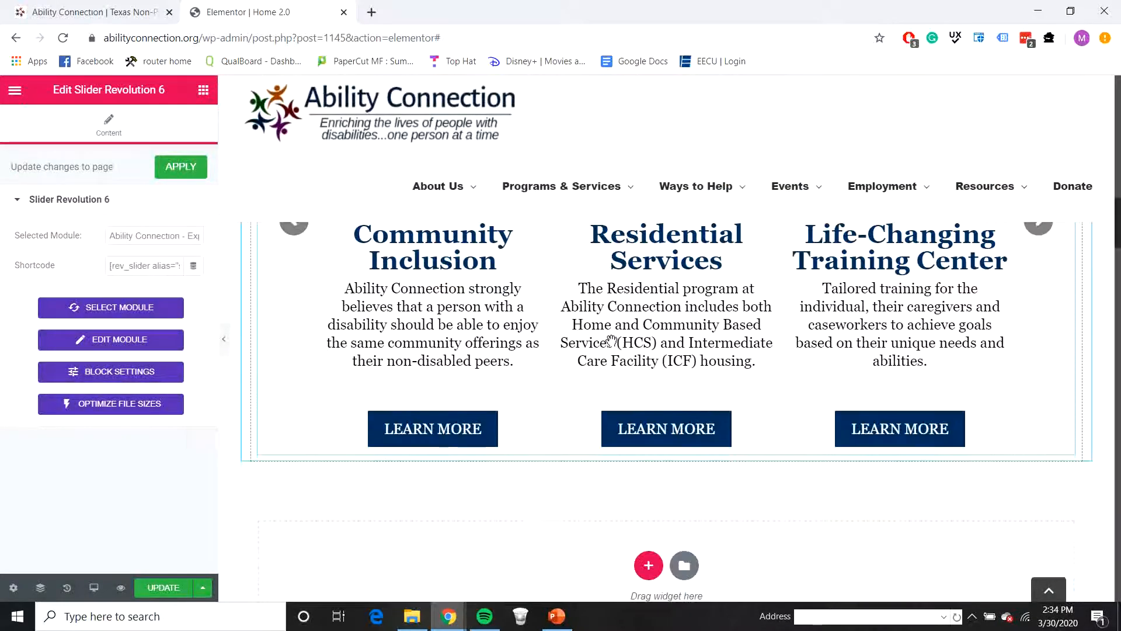
click(642, 409)
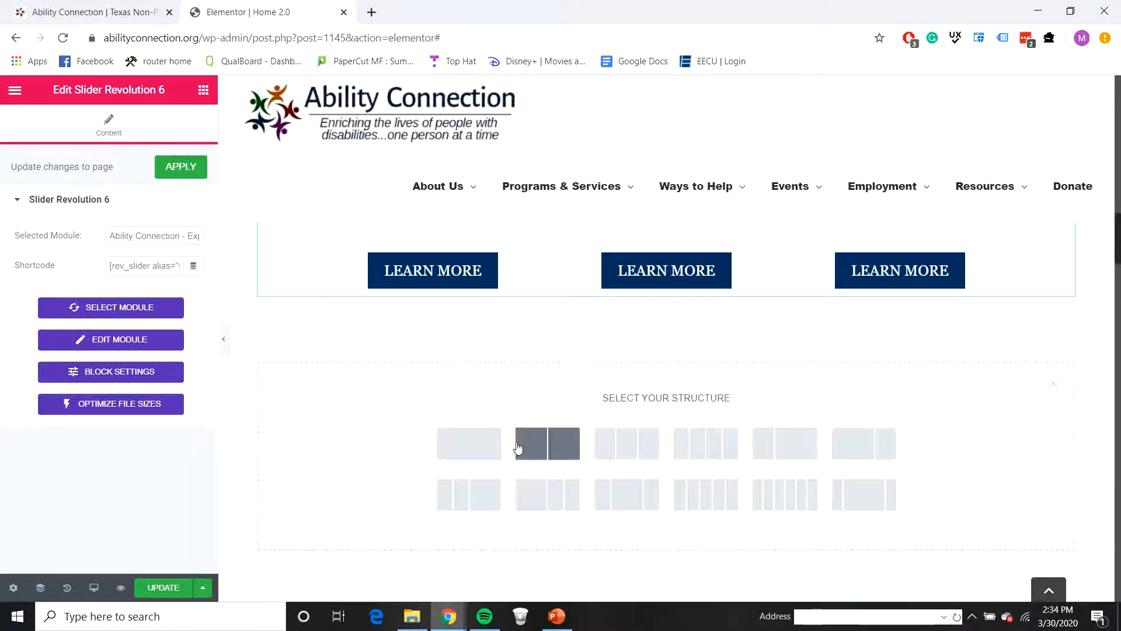
click(480, 450)
click(202, 91)
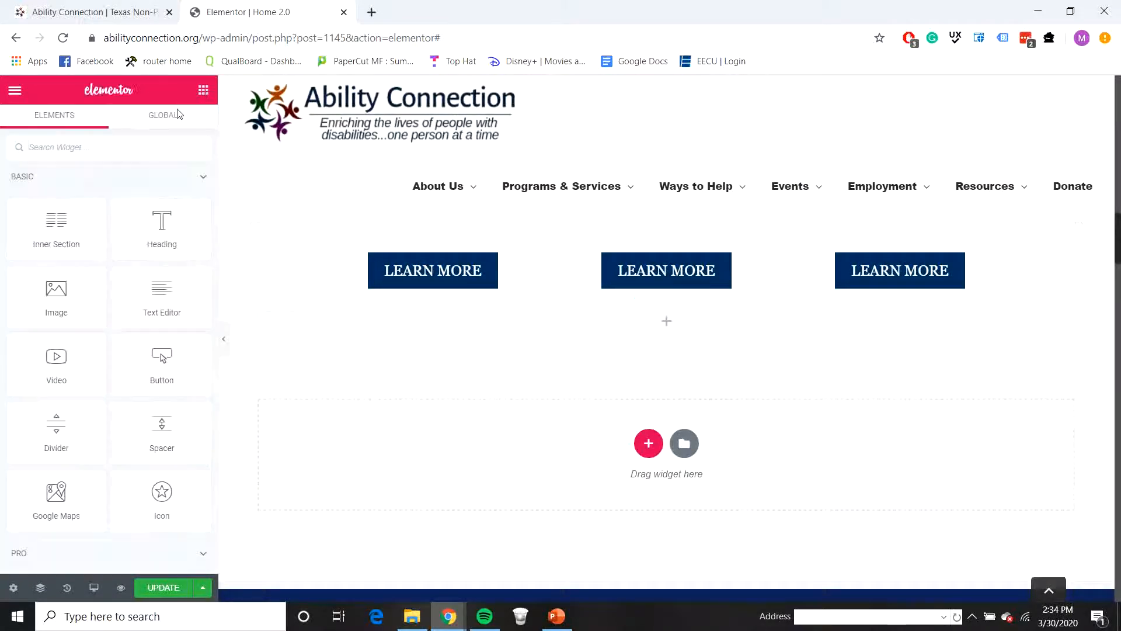
drag(182, 441, 681, 333)
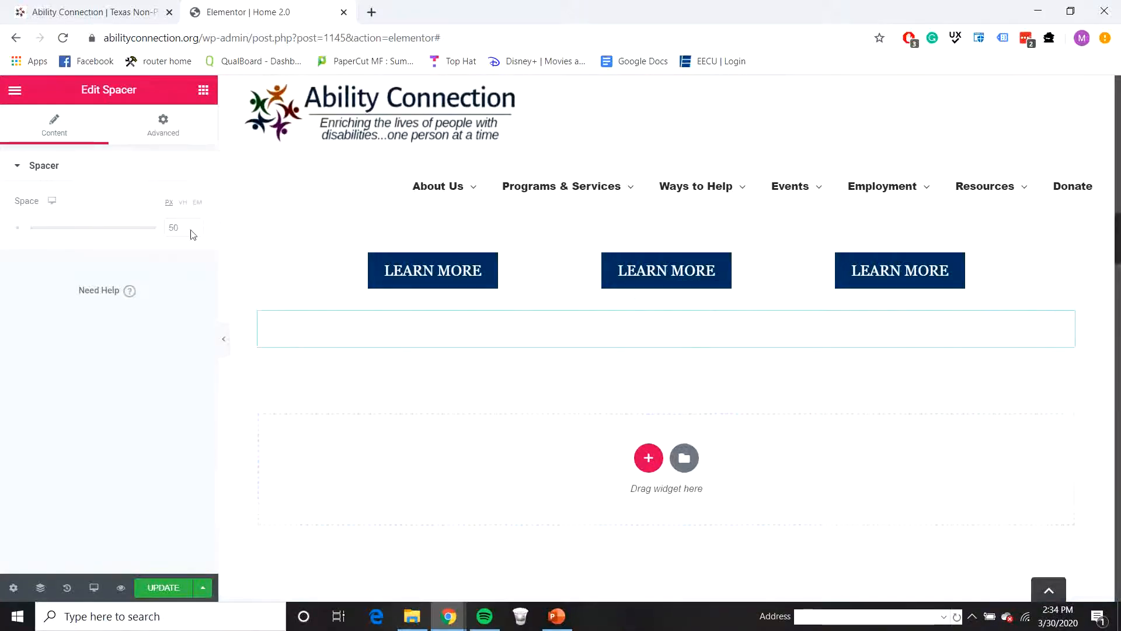
Step: Check the Events section on the live homepage and add a two-column section below the spacer on the Home 2.0 page
click(87, 11)
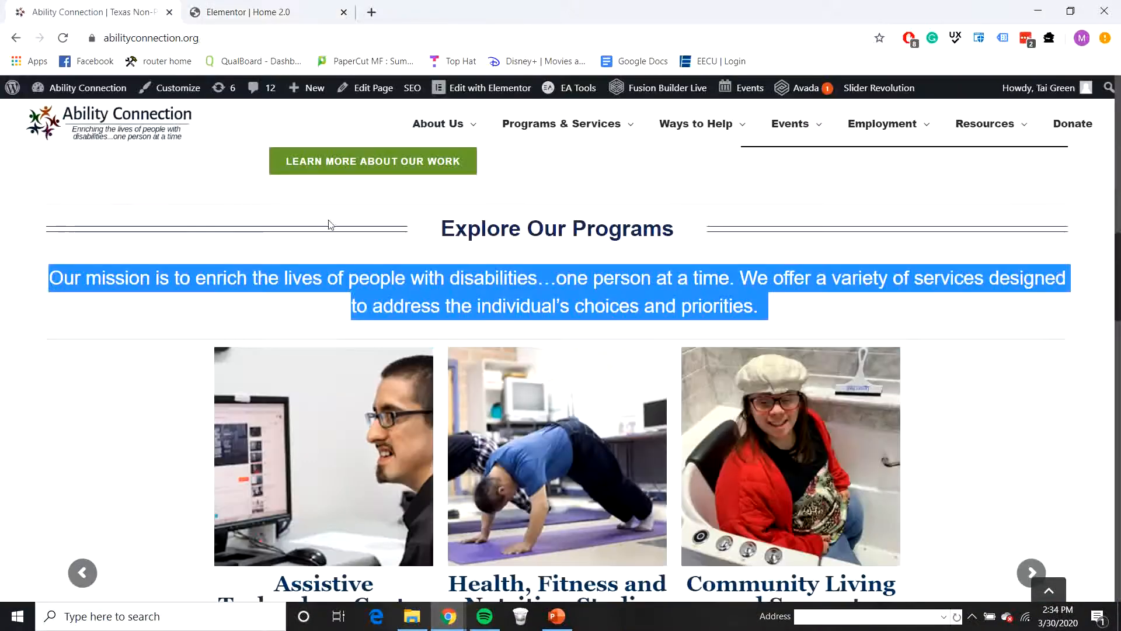
scroll(328, 222, down, 5)
scroll(365, 292, down, 6)
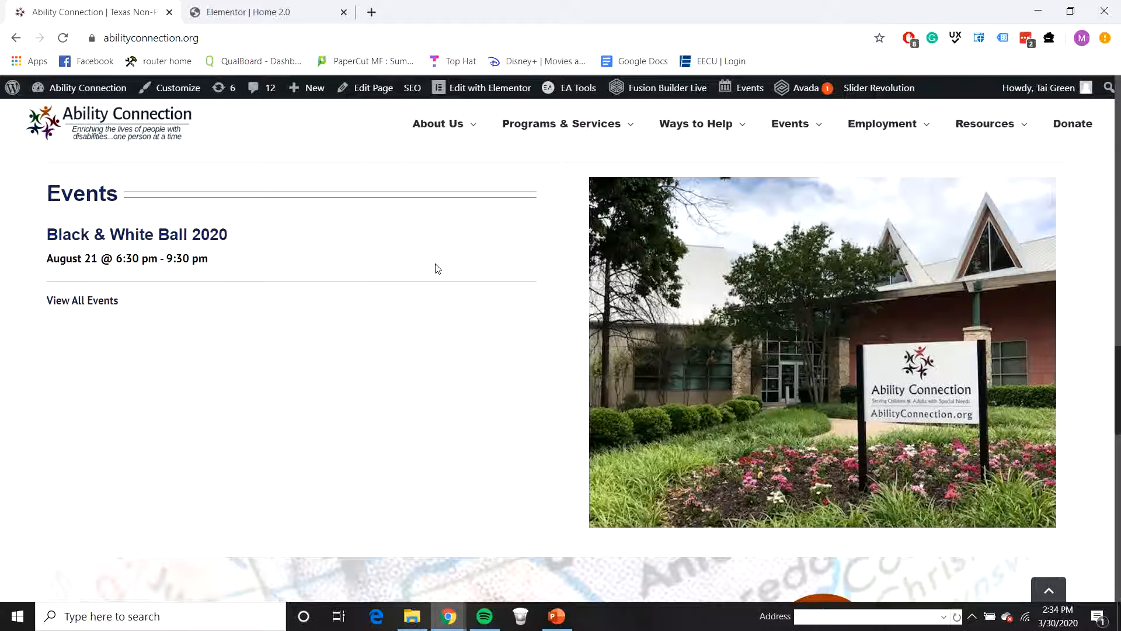
click(277, 22)
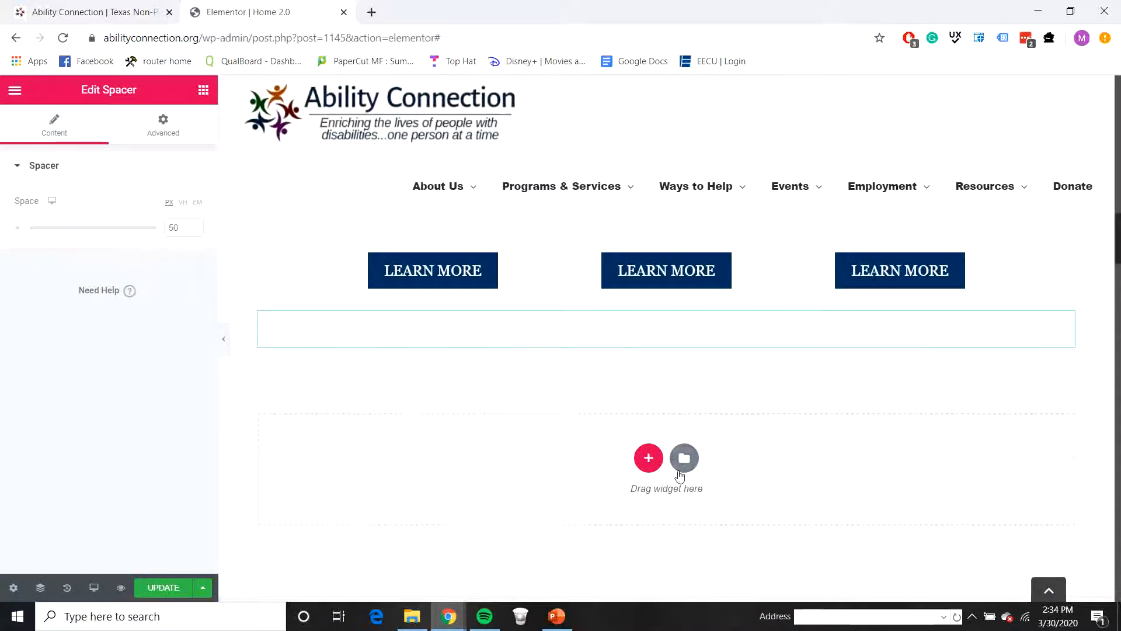
click(648, 458)
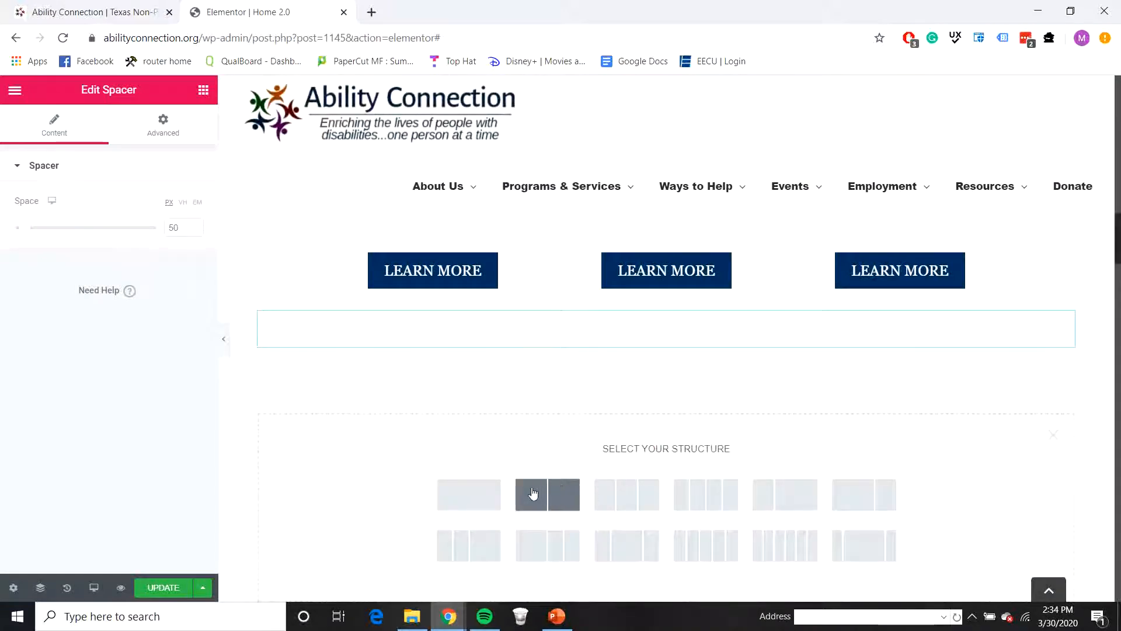
click(571, 486)
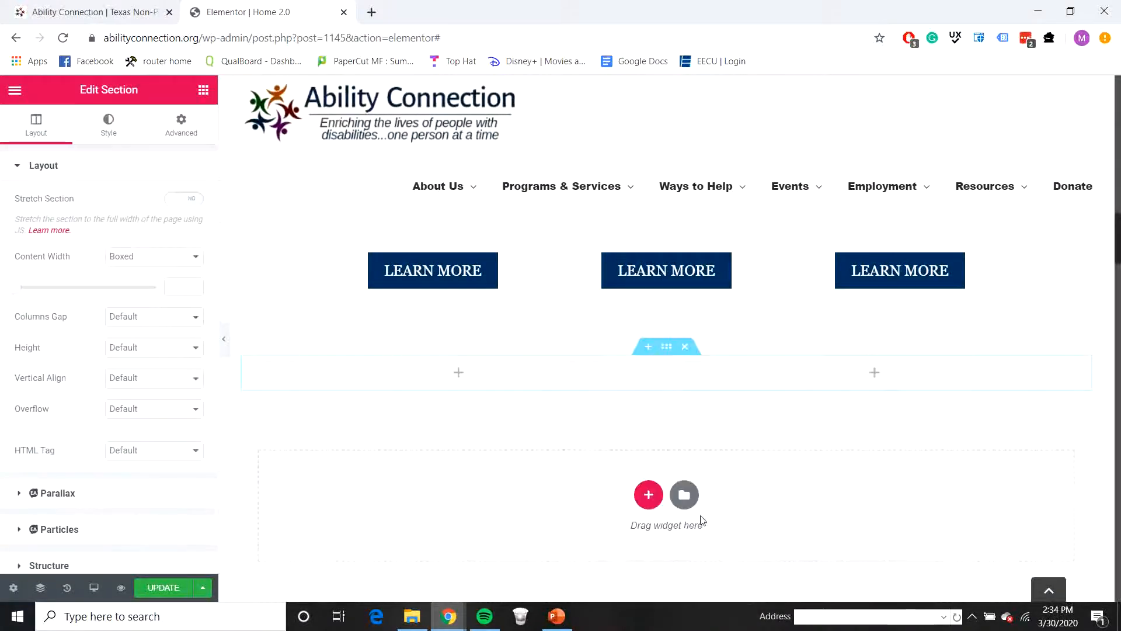
Step: Add an Image widget to the second column of the new section using the photo of the Ability Connection building and sign
click(203, 90)
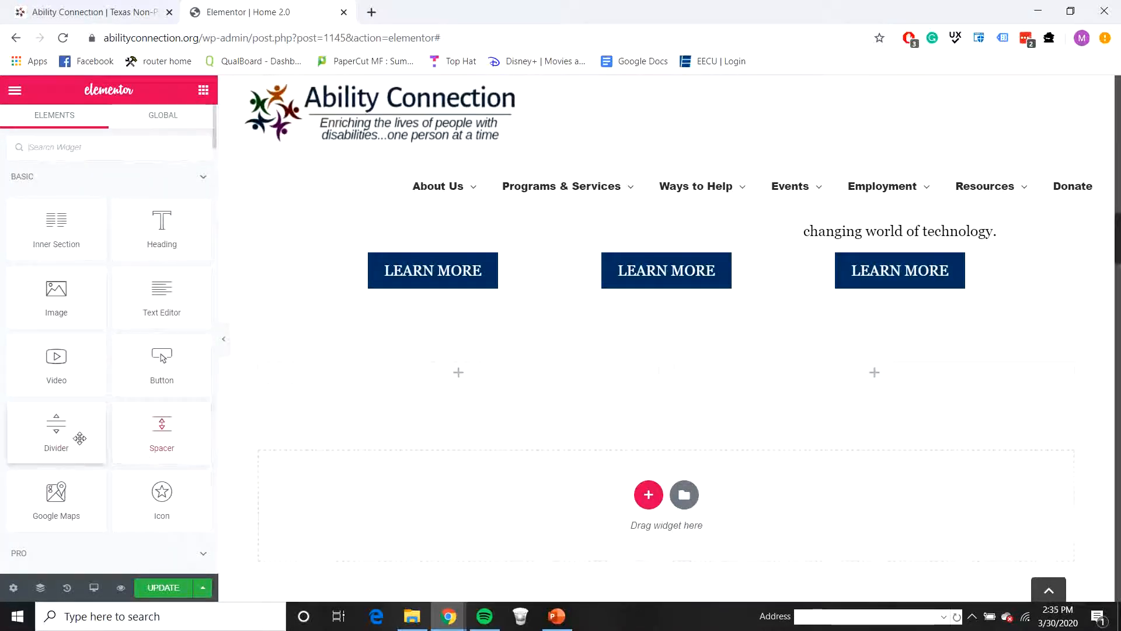
drag(56, 295, 833, 383)
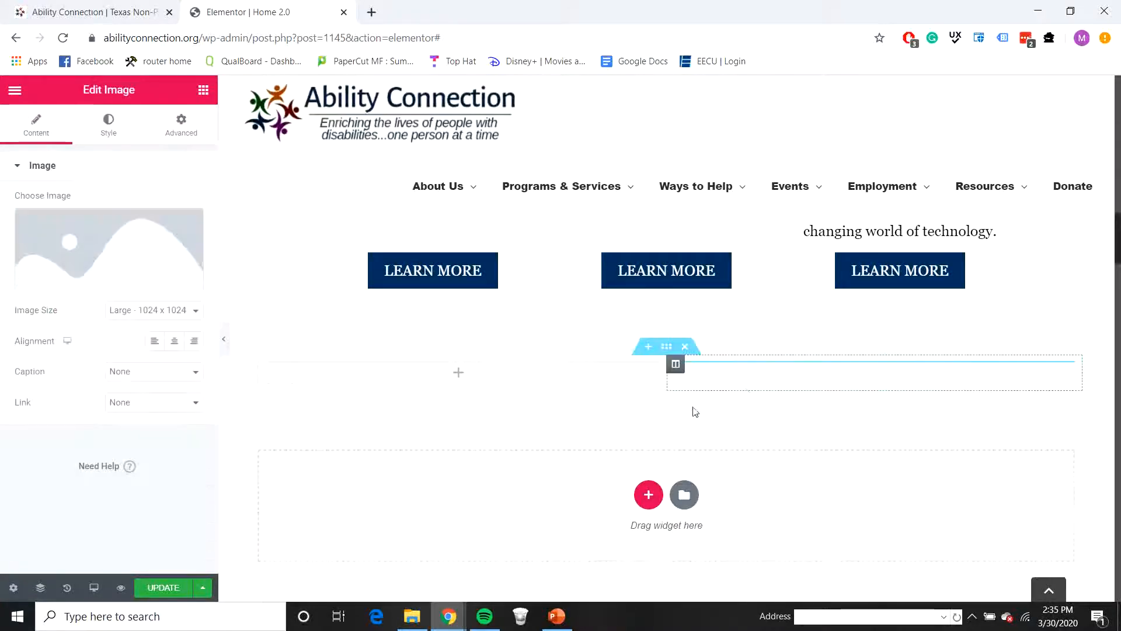
click(135, 266)
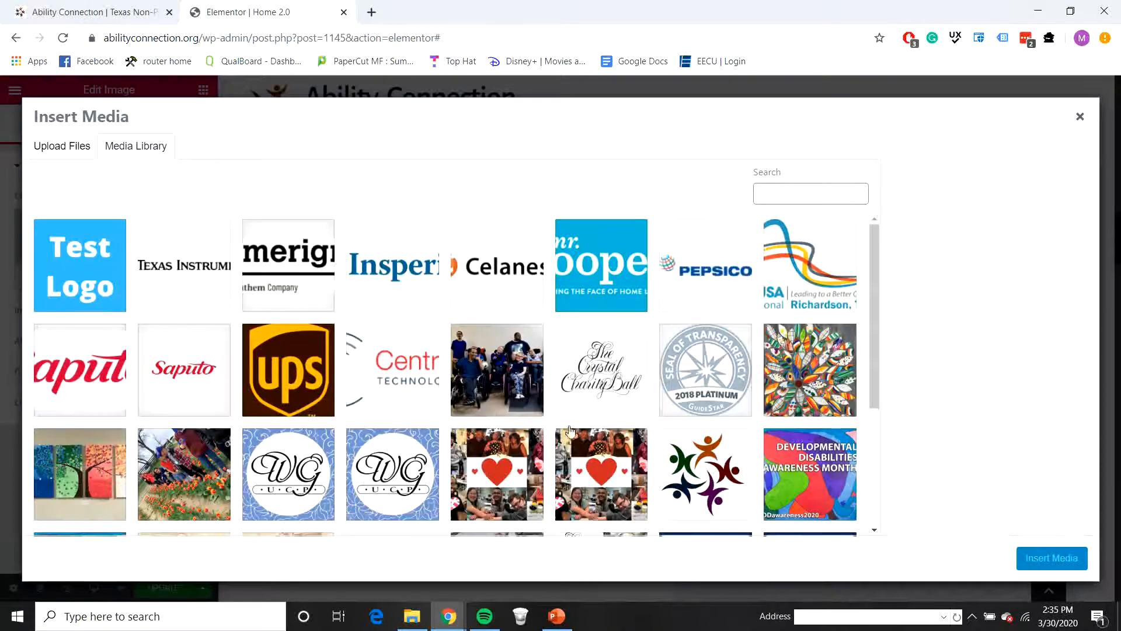
scroll(567, 313, down, 15)
scroll(568, 313, down, 15)
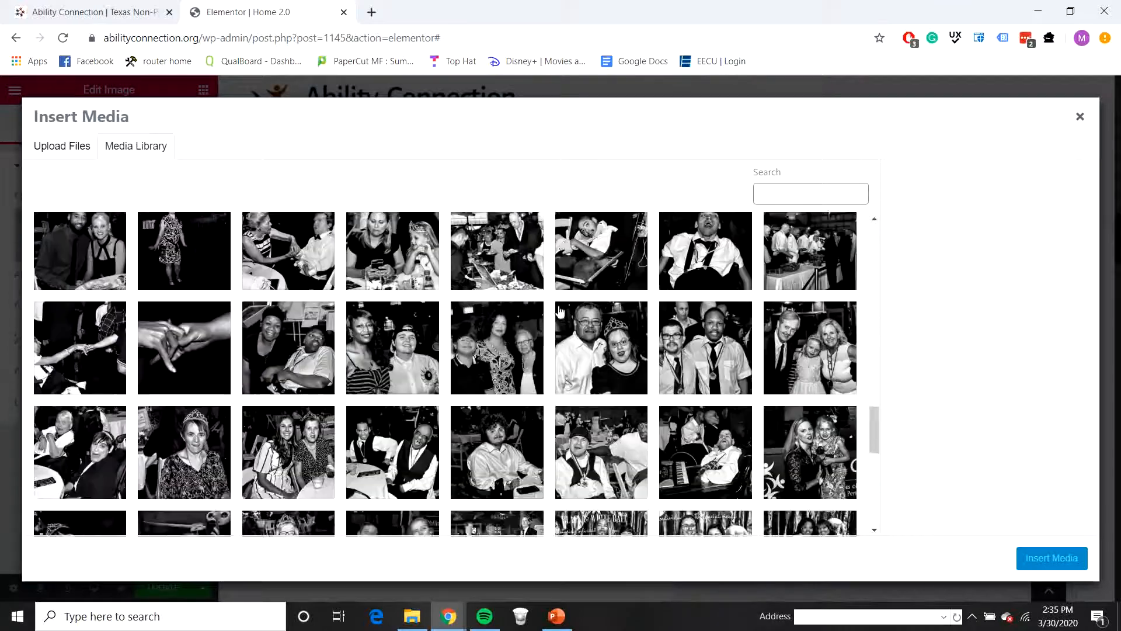
scroll(497, 354, down, 10)
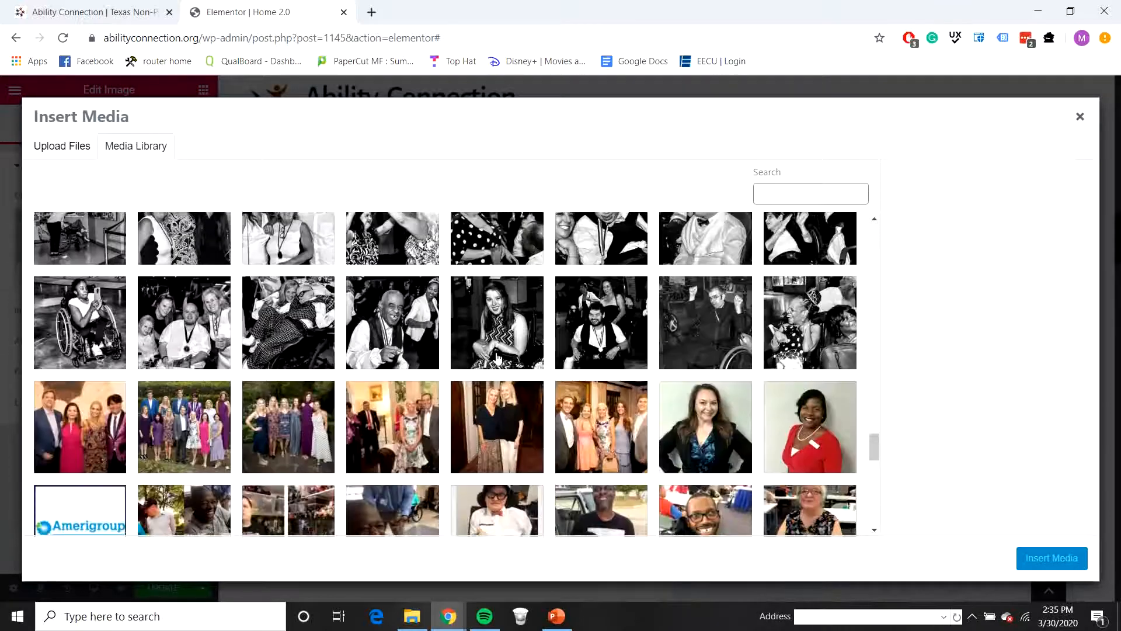
scroll(507, 428, down, 3)
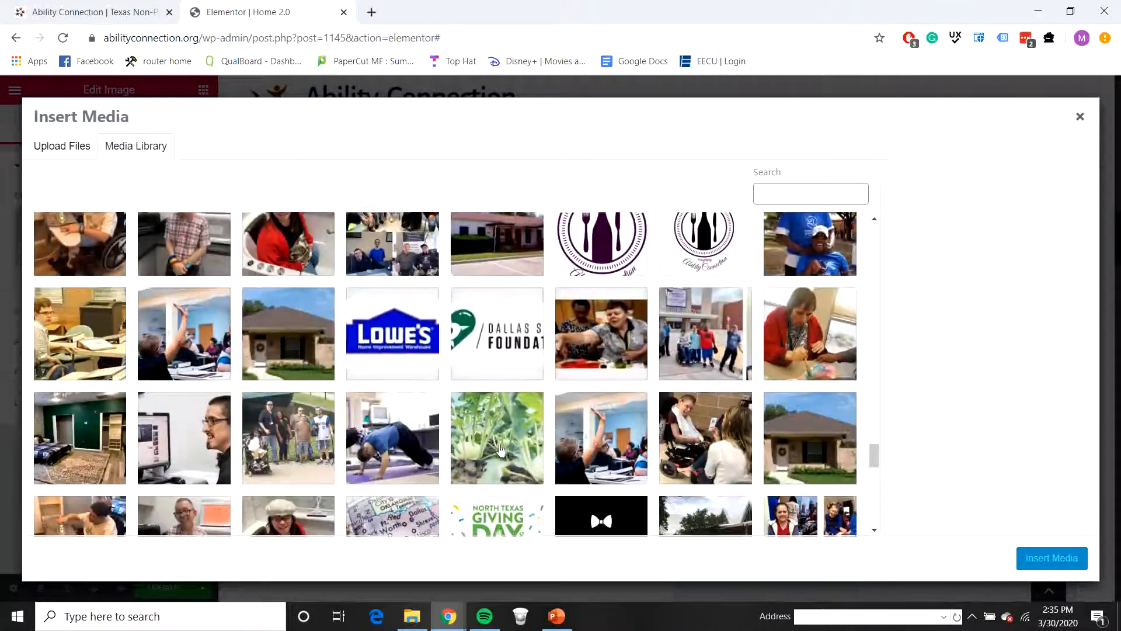
scroll(727, 447, down, 2)
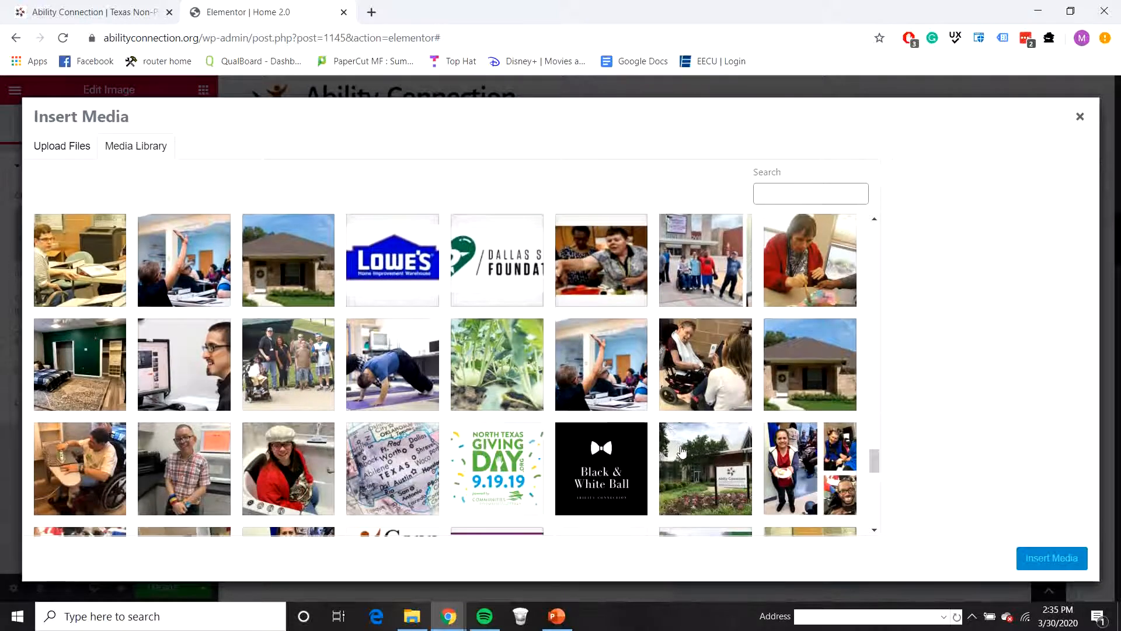
click(684, 451)
click(1039, 555)
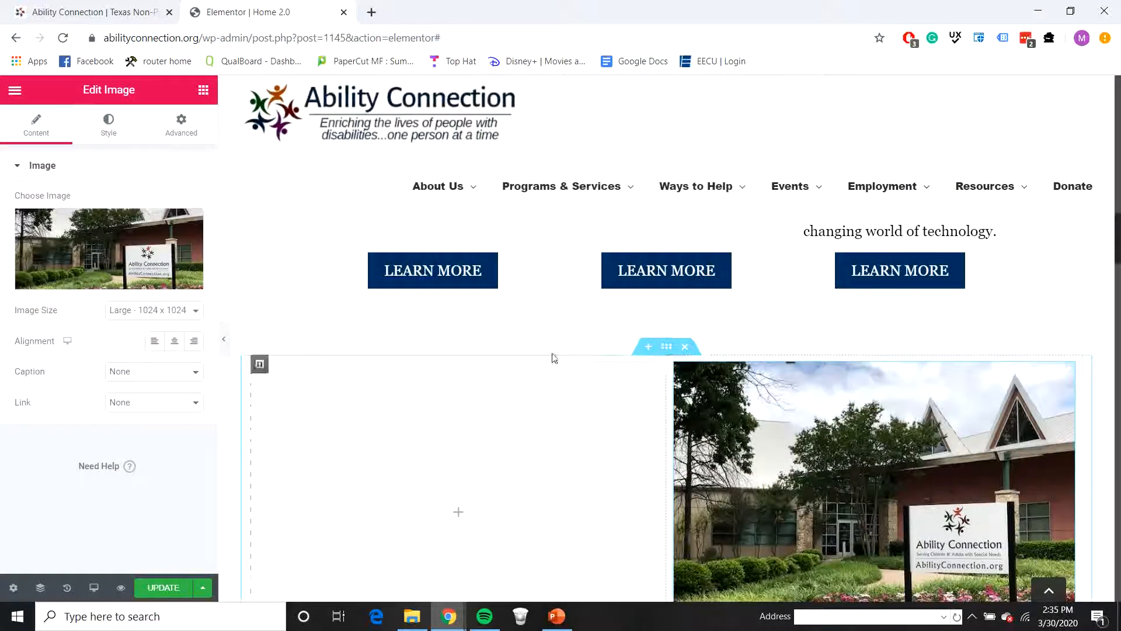
Step: Place a Heading widget in the first column beside the building photo and a Divider widget beneath it
click(204, 91)
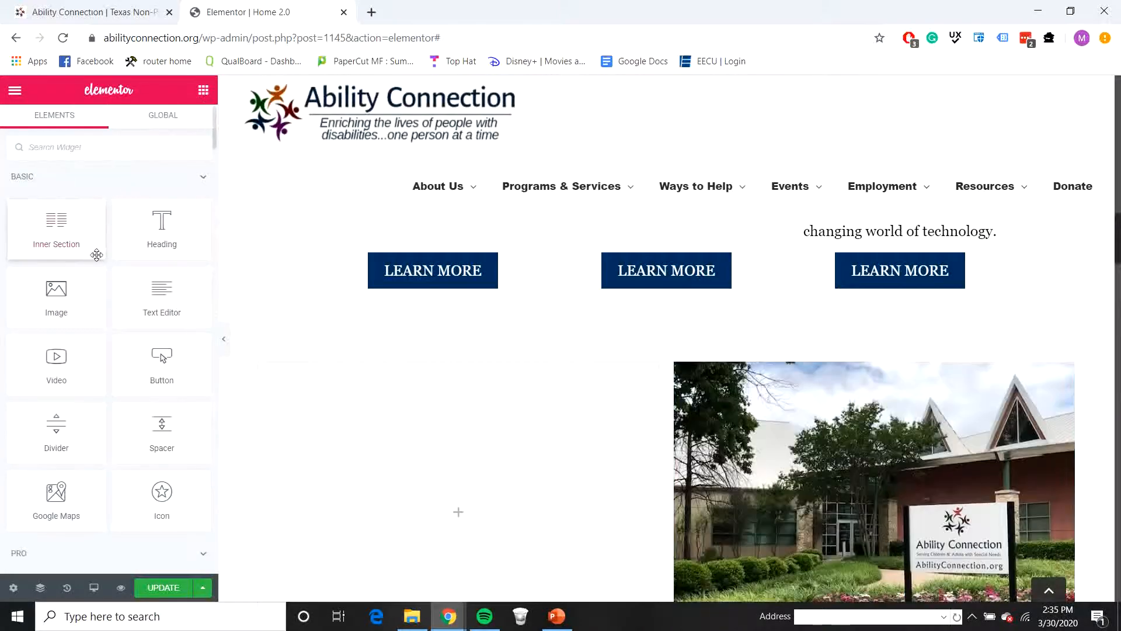
drag(160, 229, 358, 387)
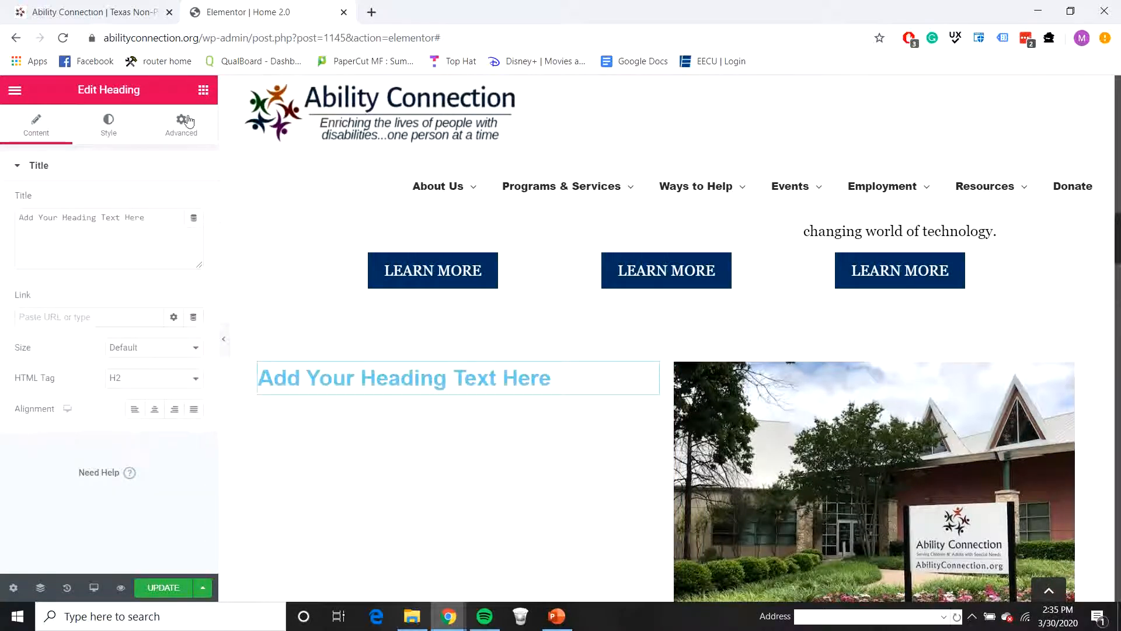
click(203, 89)
drag(70, 432, 412, 393)
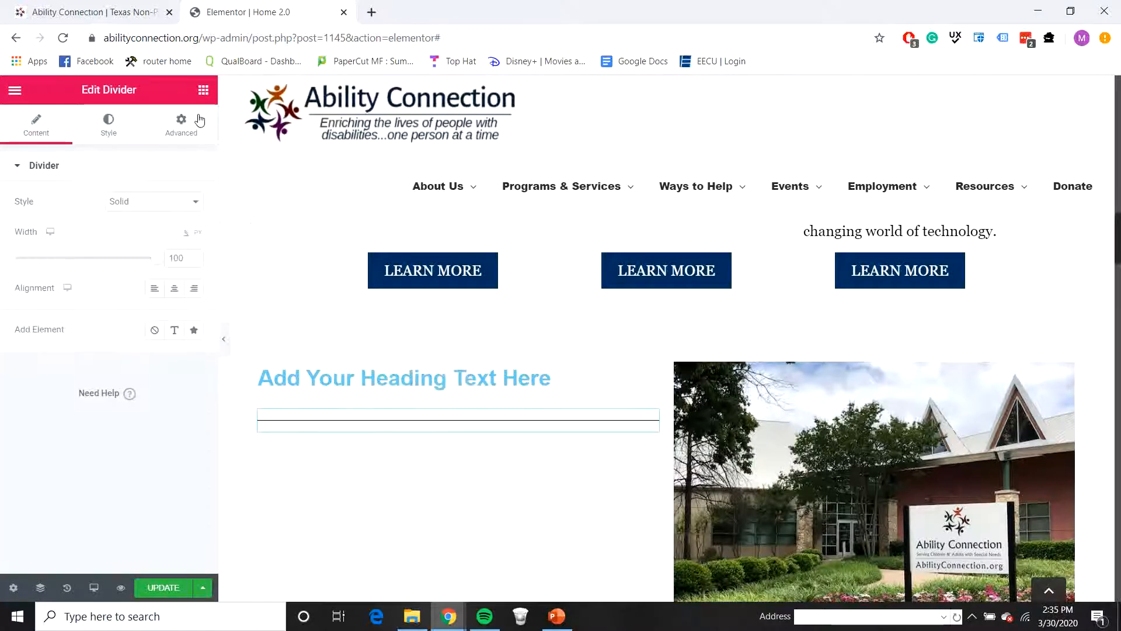
Step: Add an Events List widget below the divider and preview the layout at full page width
click(204, 90)
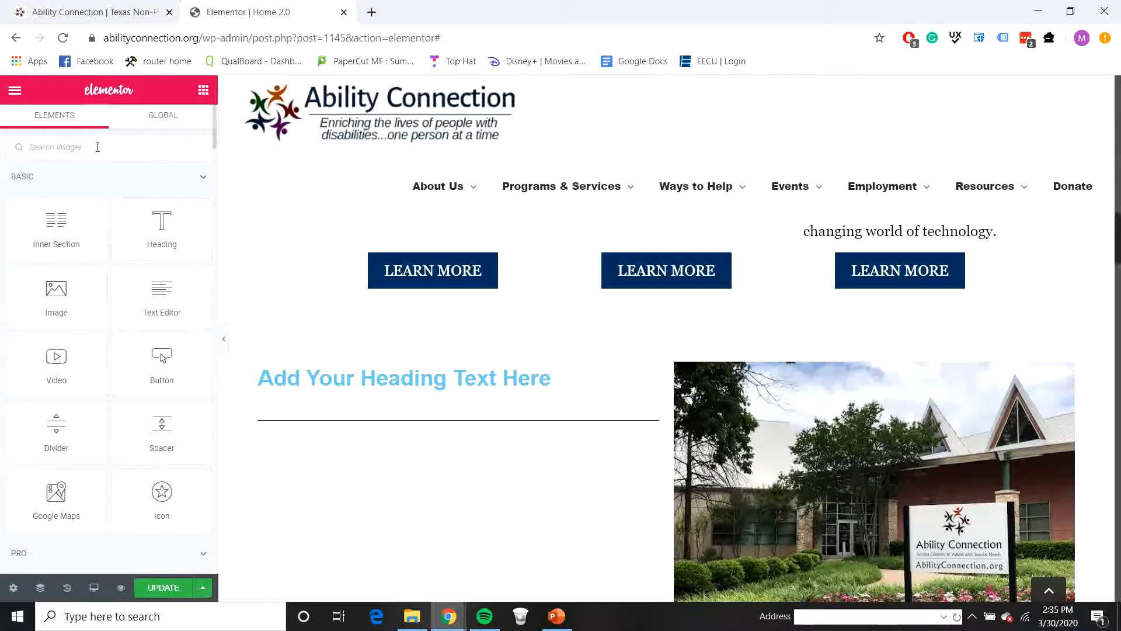
text(ev)
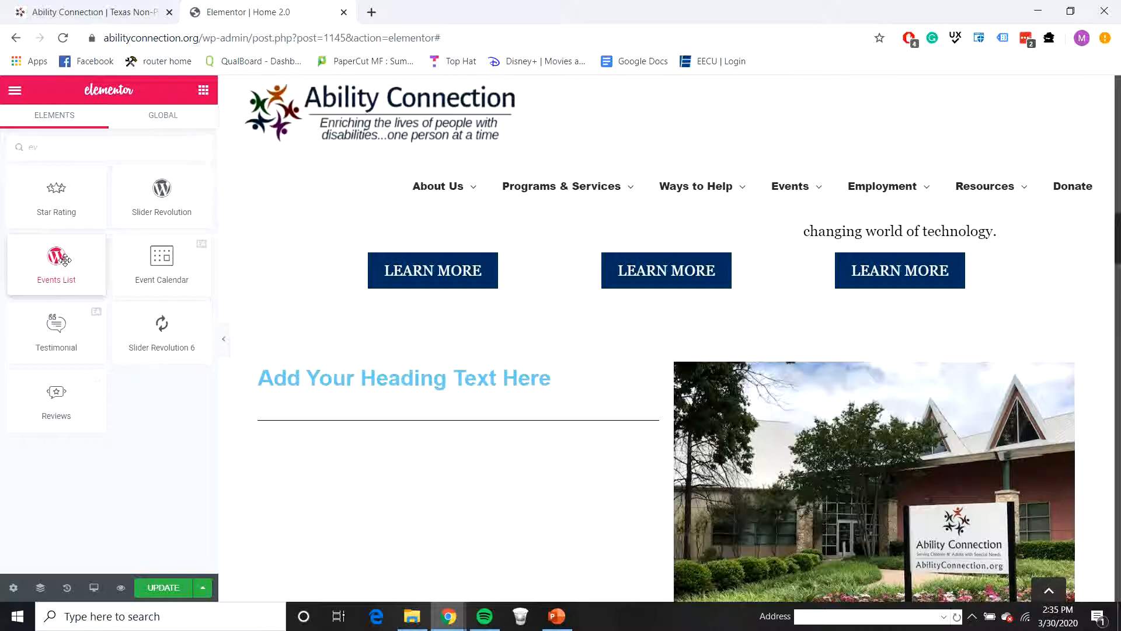
drag(65, 259, 331, 432)
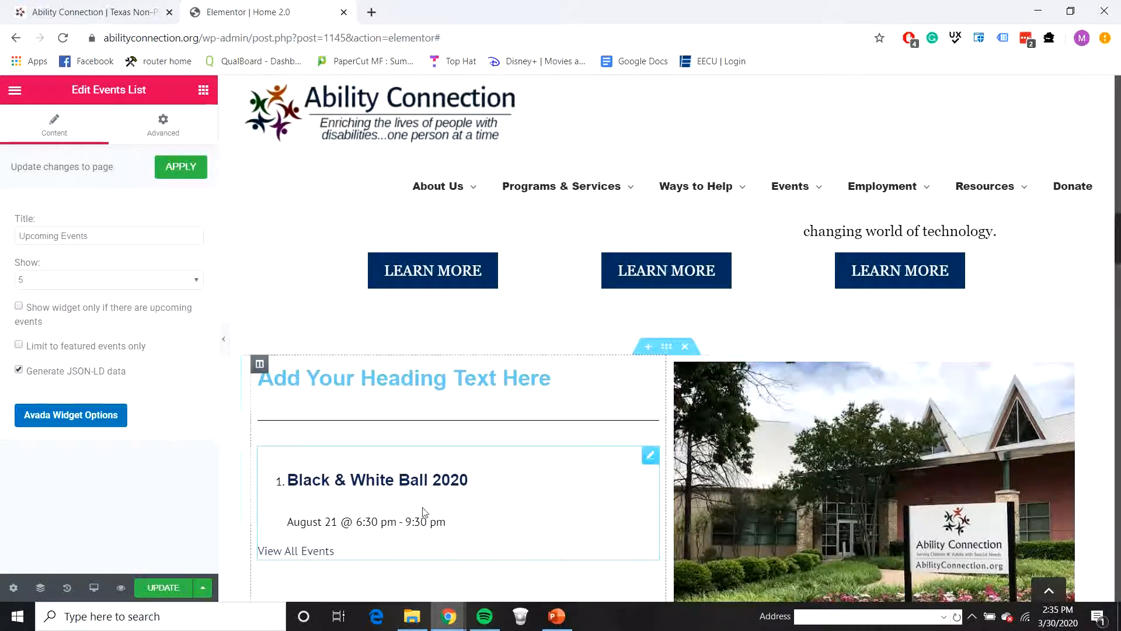
scroll(431, 533, down, 2)
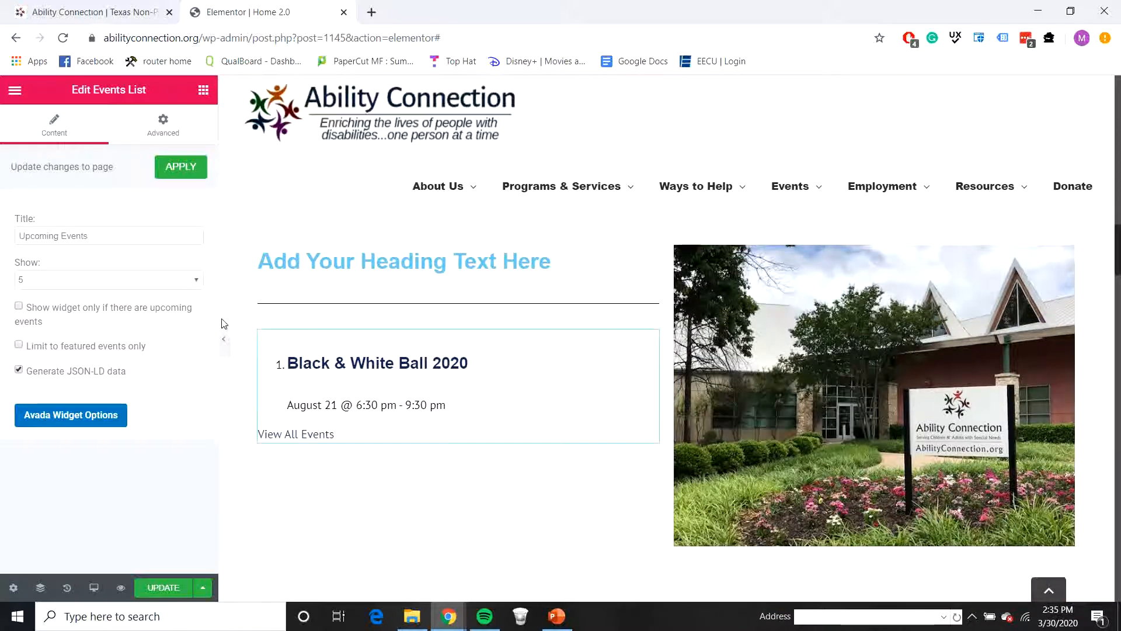
click(223, 339)
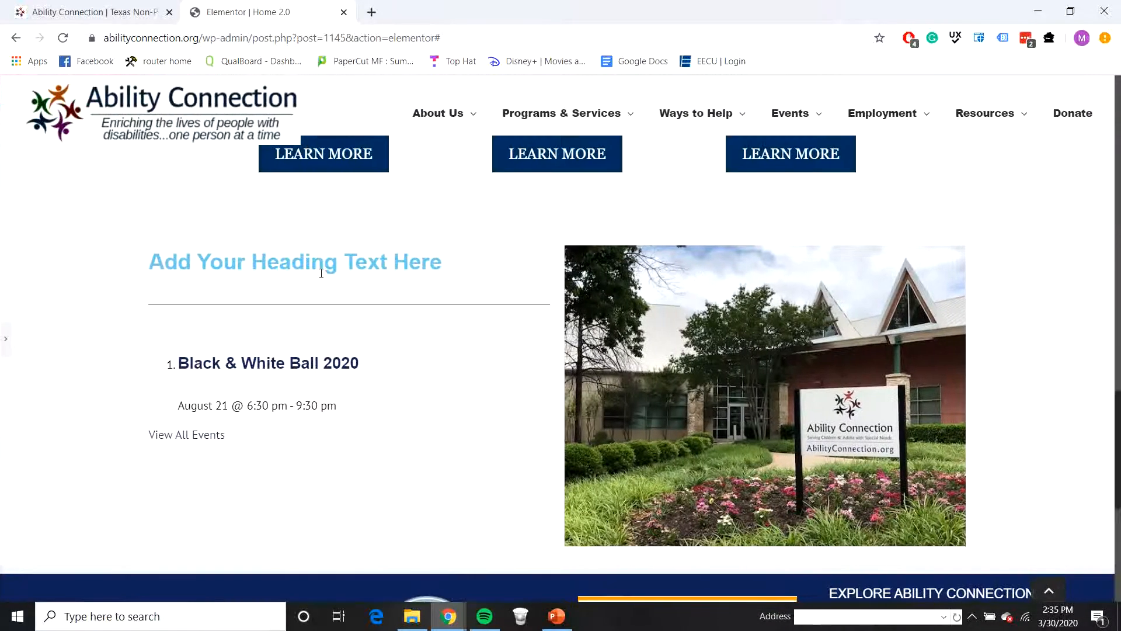
click(5, 338)
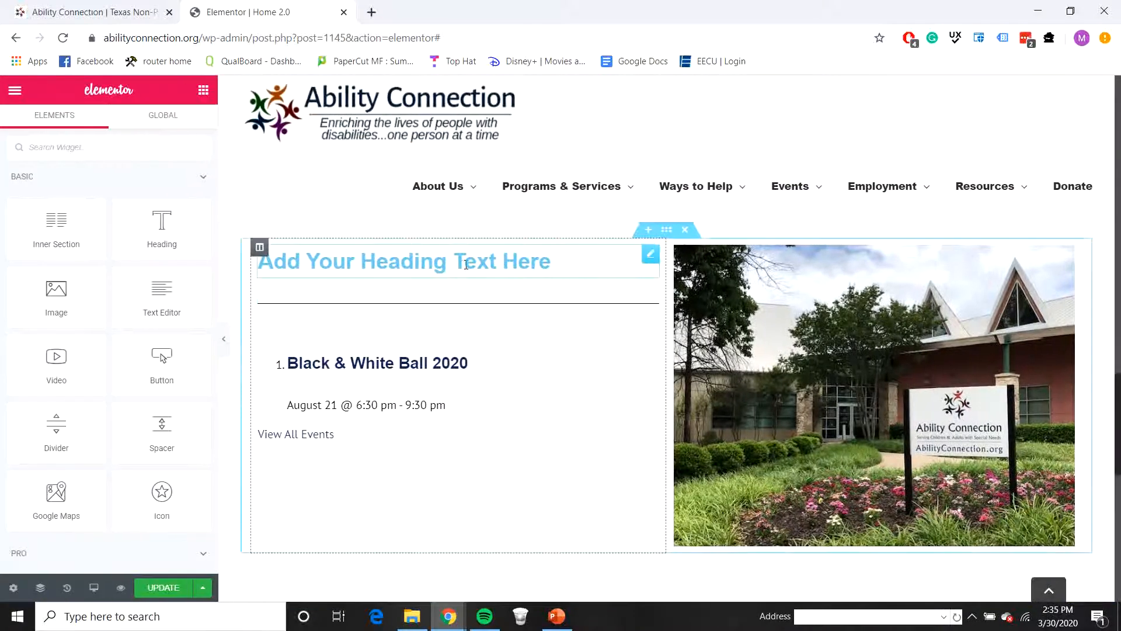
Step: Change the new heading's text to "Events", set its HTML tag to H3 and center it
click(466, 265)
drag(165, 215, 7, 224)
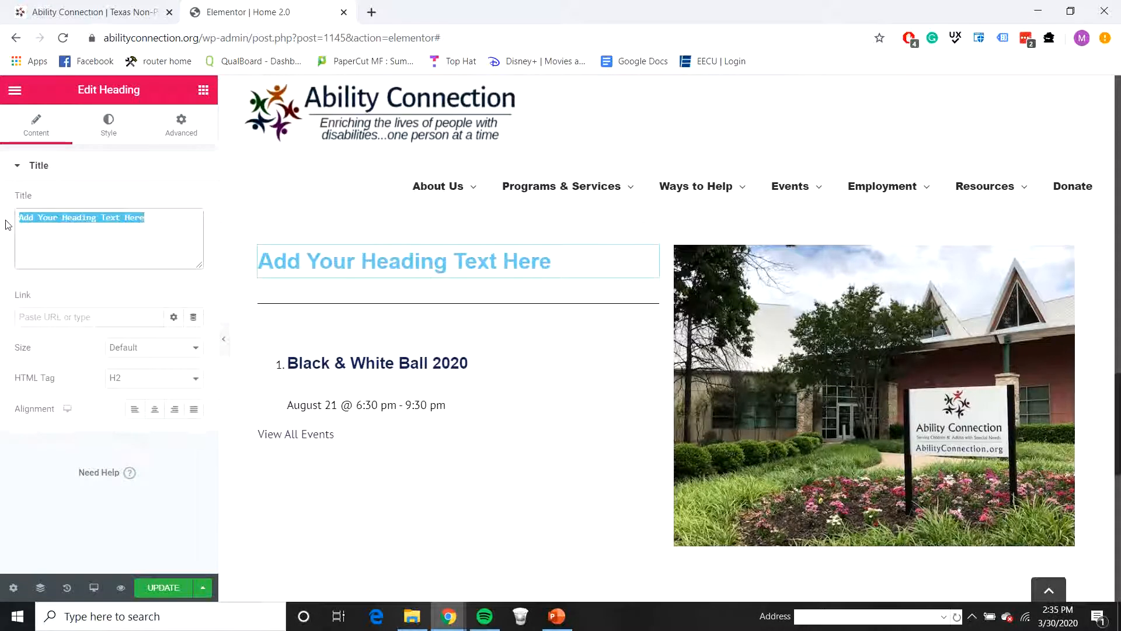
text(Events)
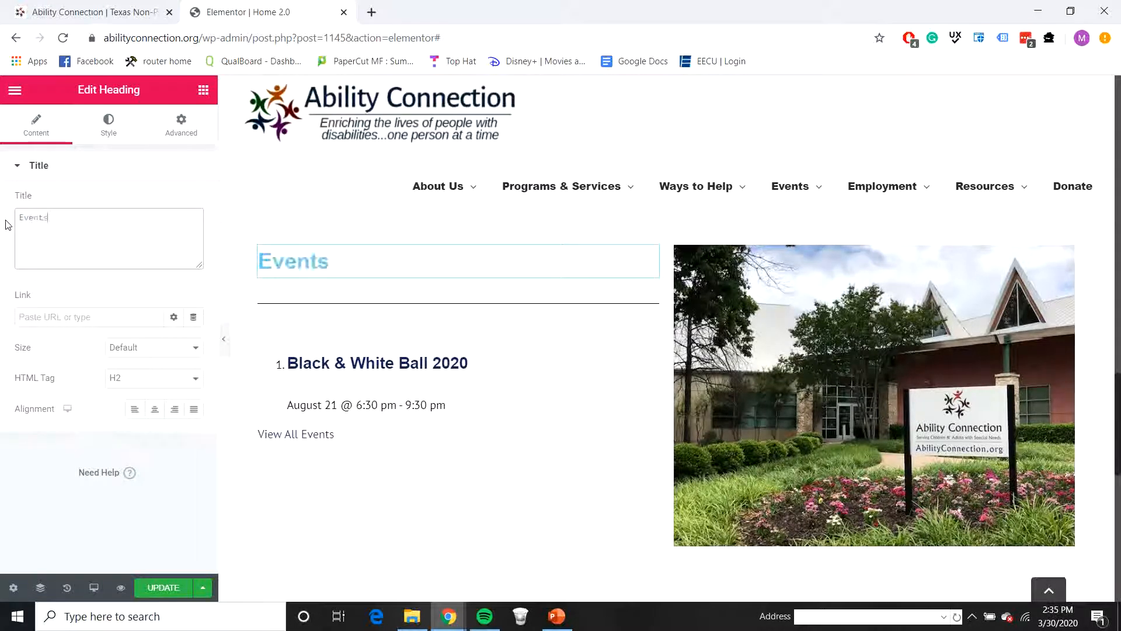
click(150, 380)
click(111, 415)
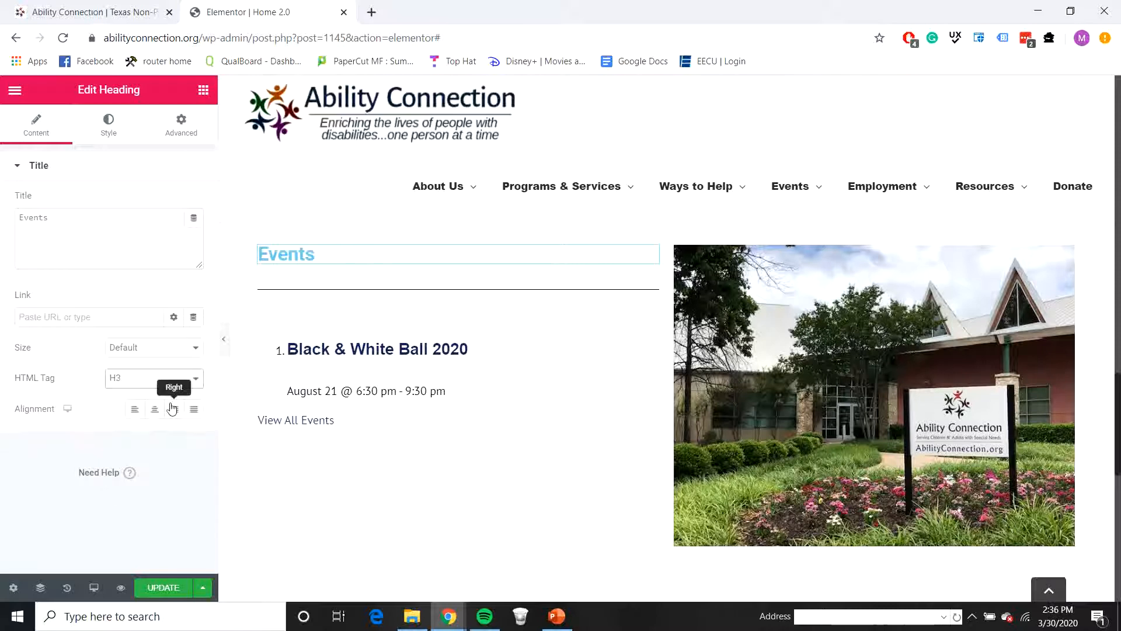
click(154, 408)
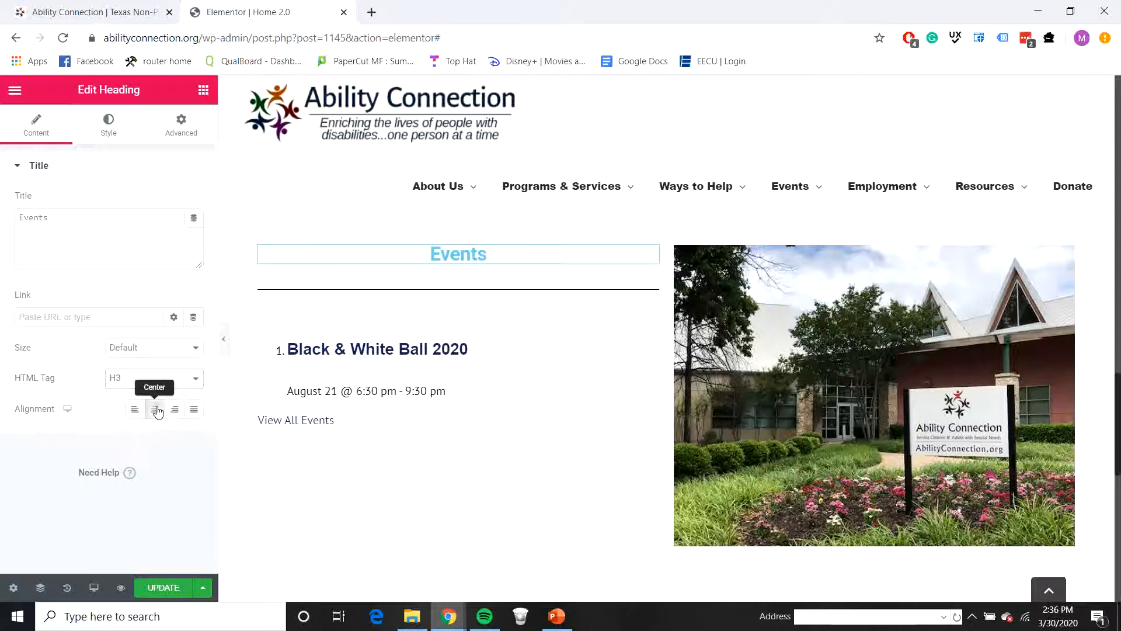
Step: Set the Events heading's text color to 073763
click(107, 121)
click(174, 203)
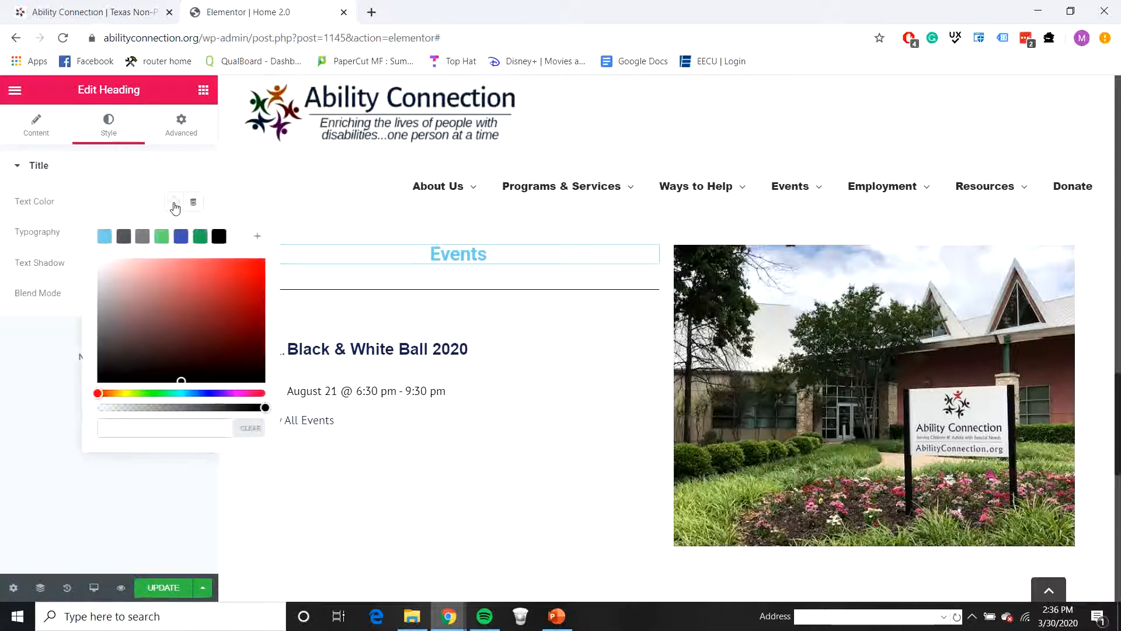
text(073763)
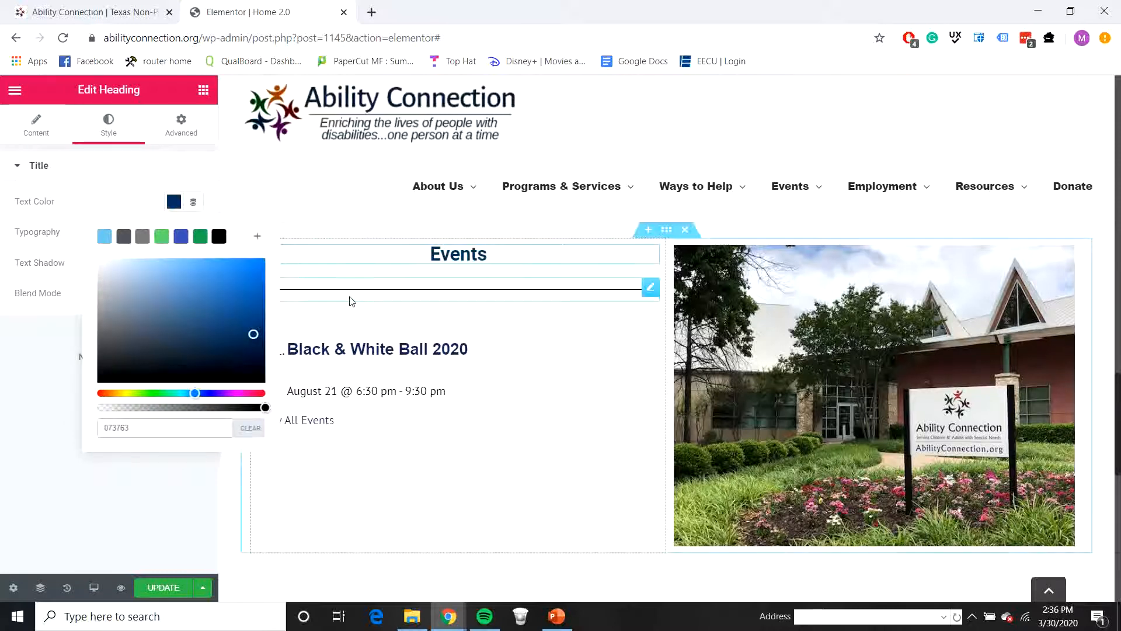
Step: Shorten the divider below the Events heading to about a fifth of the column width and center it
click(351, 300)
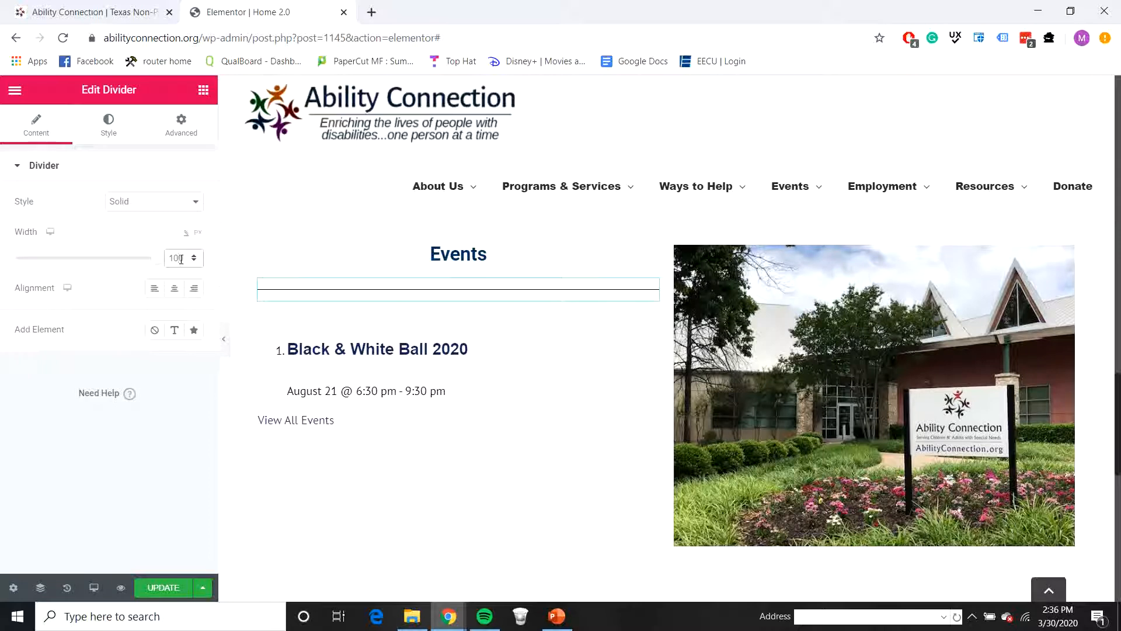
key(BackSpace)
key(BackSpace)
click(175, 288)
Step: Style the divider below the Events heading with color 073763 and weight 5
click(109, 124)
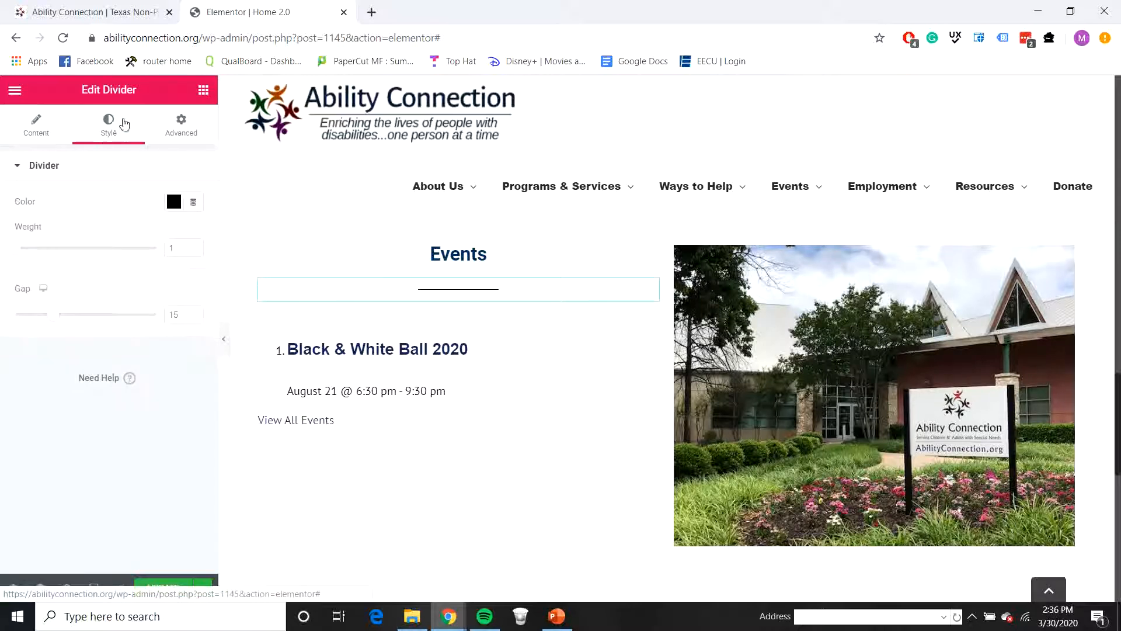
click(168, 172)
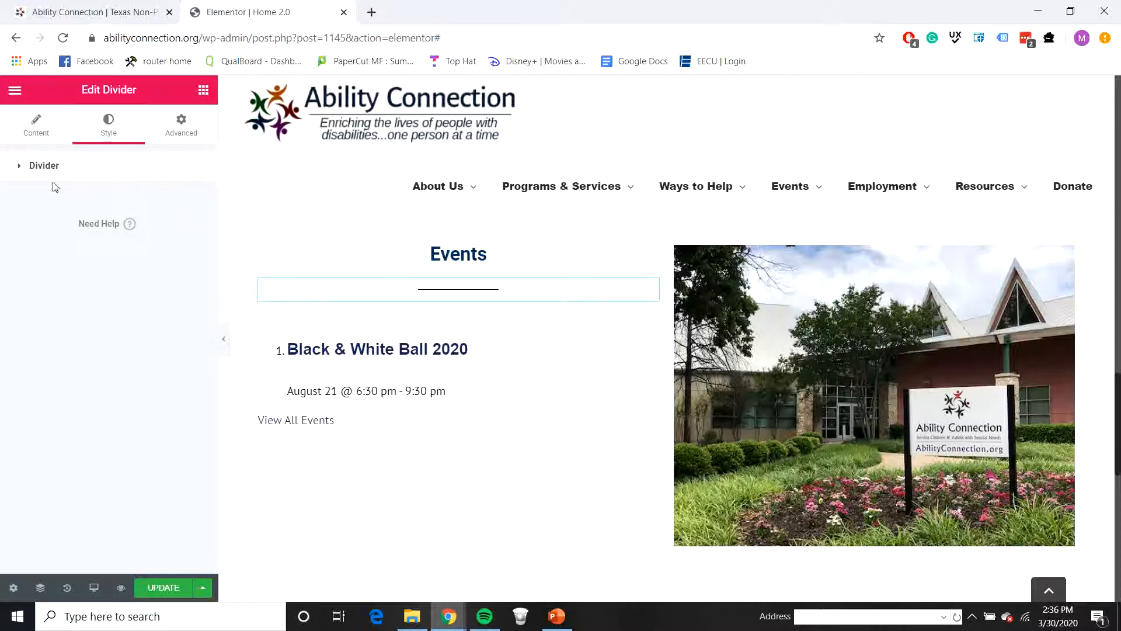
click(52, 166)
click(173, 202)
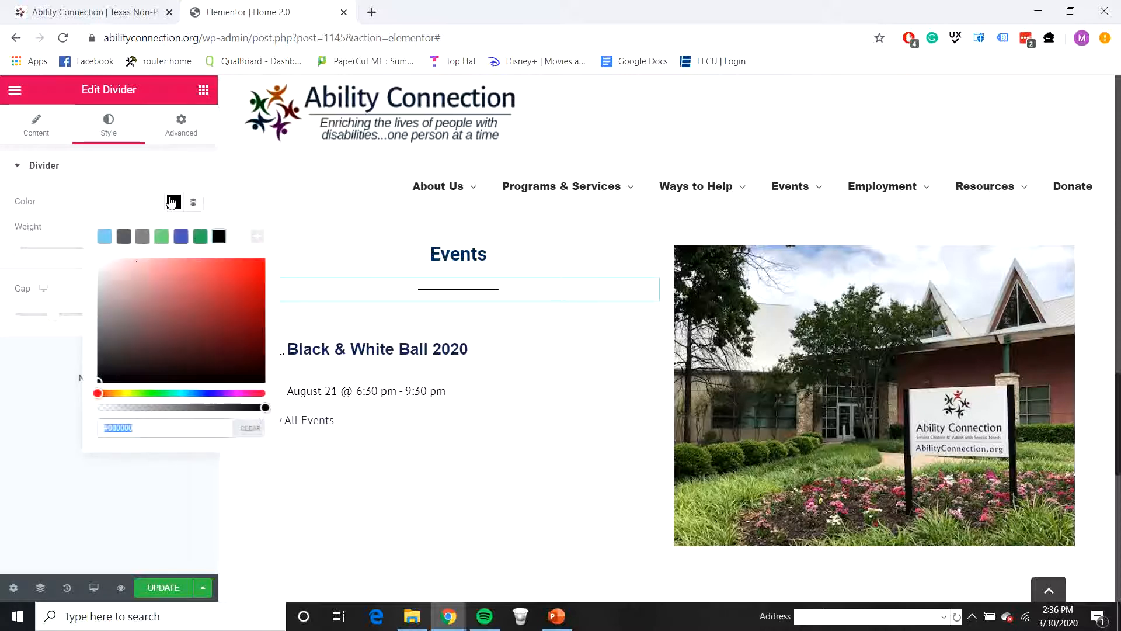
text(07)
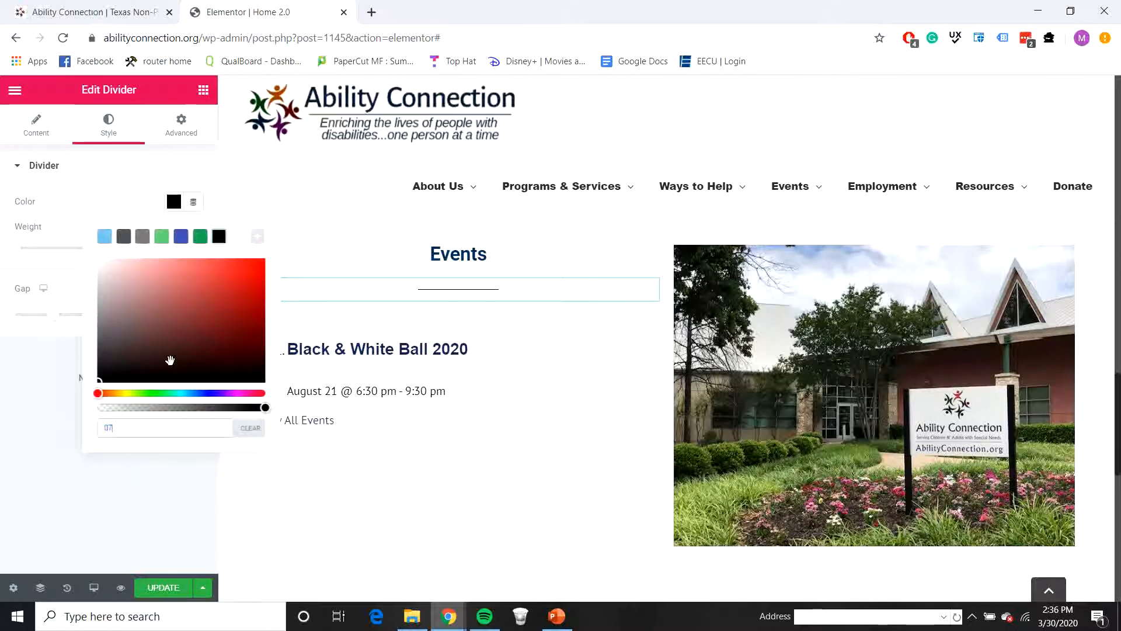
text(36)
key(BackSpace)
text(7)
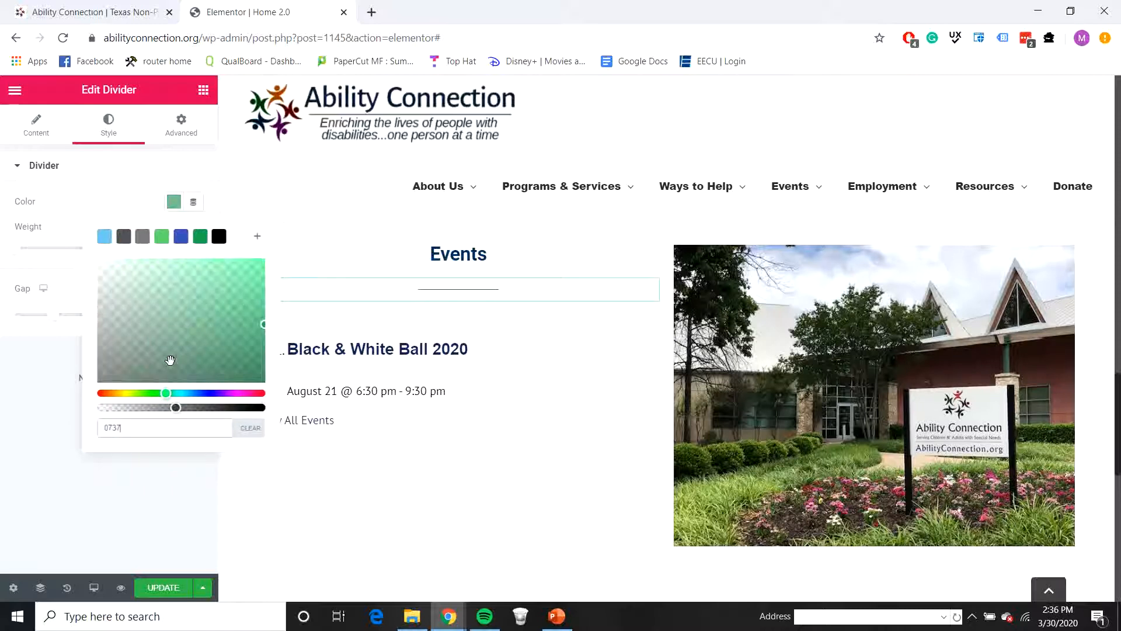
text(63)
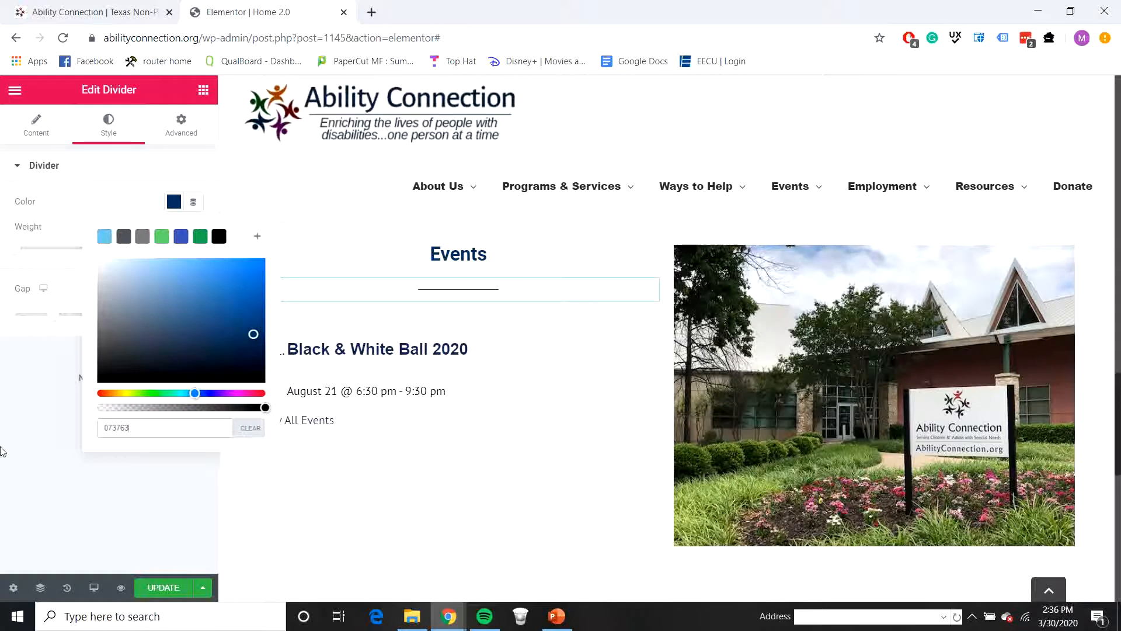
click(45, 418)
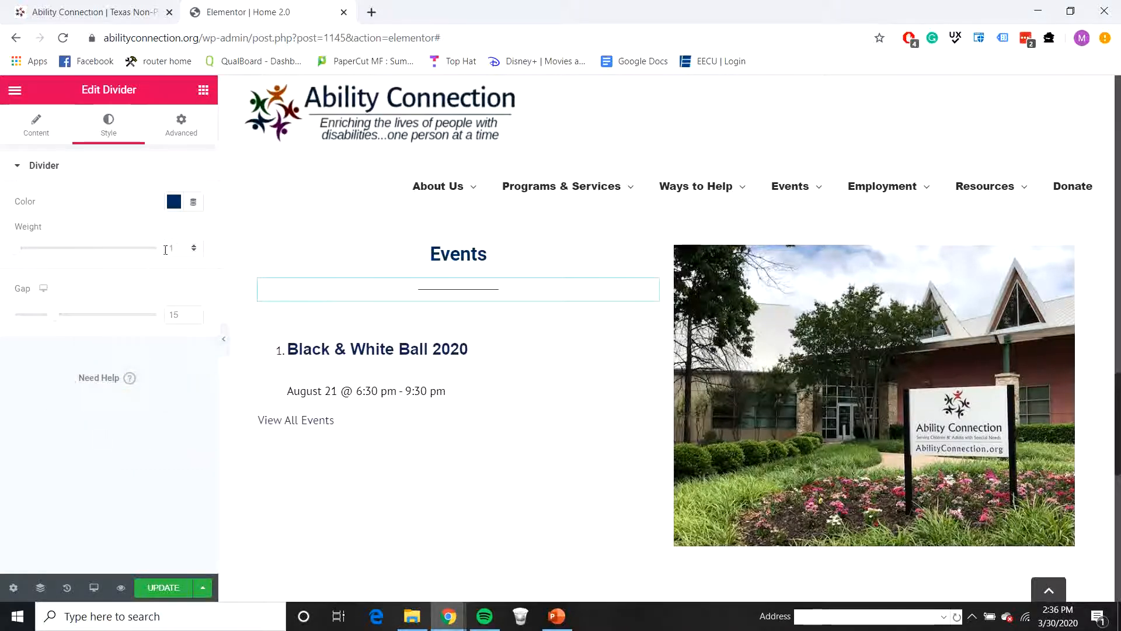
text(5)
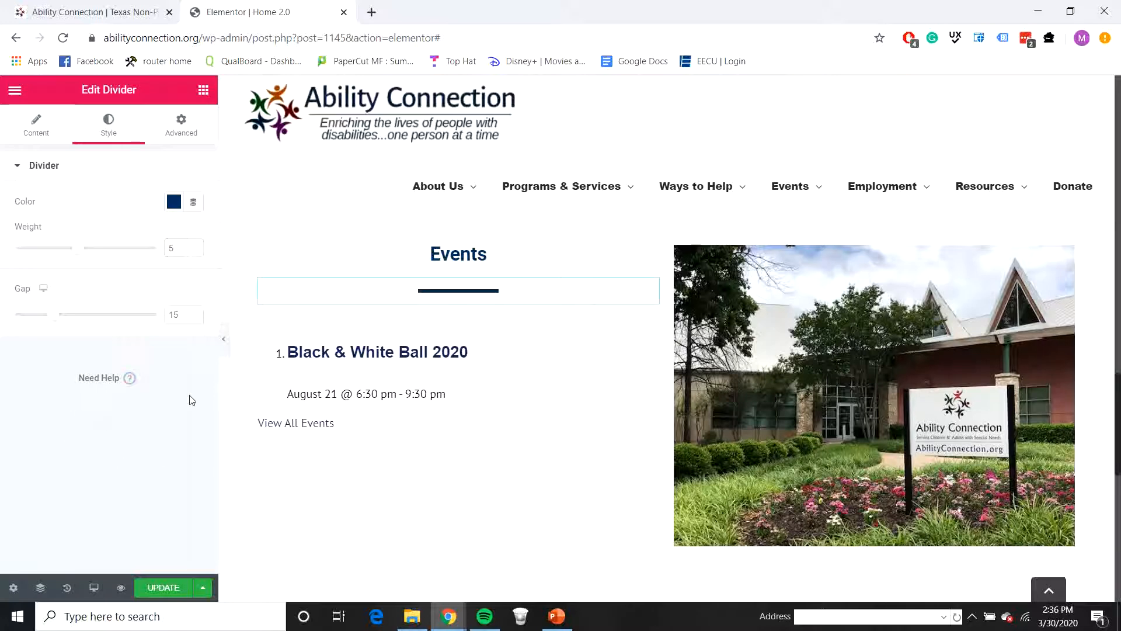
Step: Examine the layout of the services map section on the live Ability Connection homepage
scroll(570, 412, down, 2)
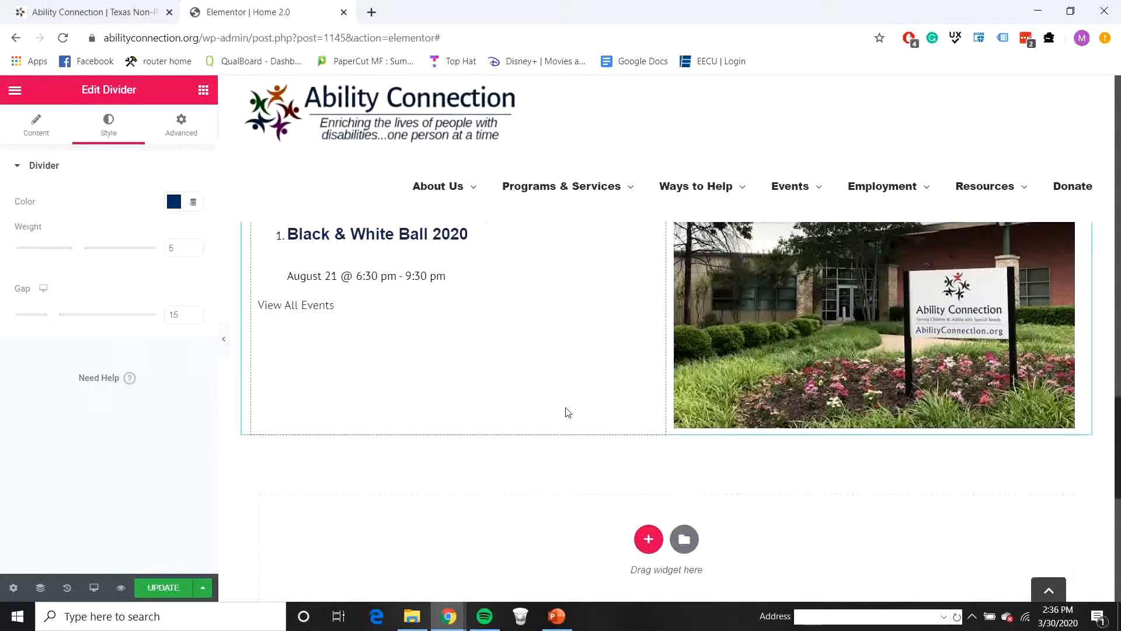
click(128, 18)
scroll(270, 253, down, 6)
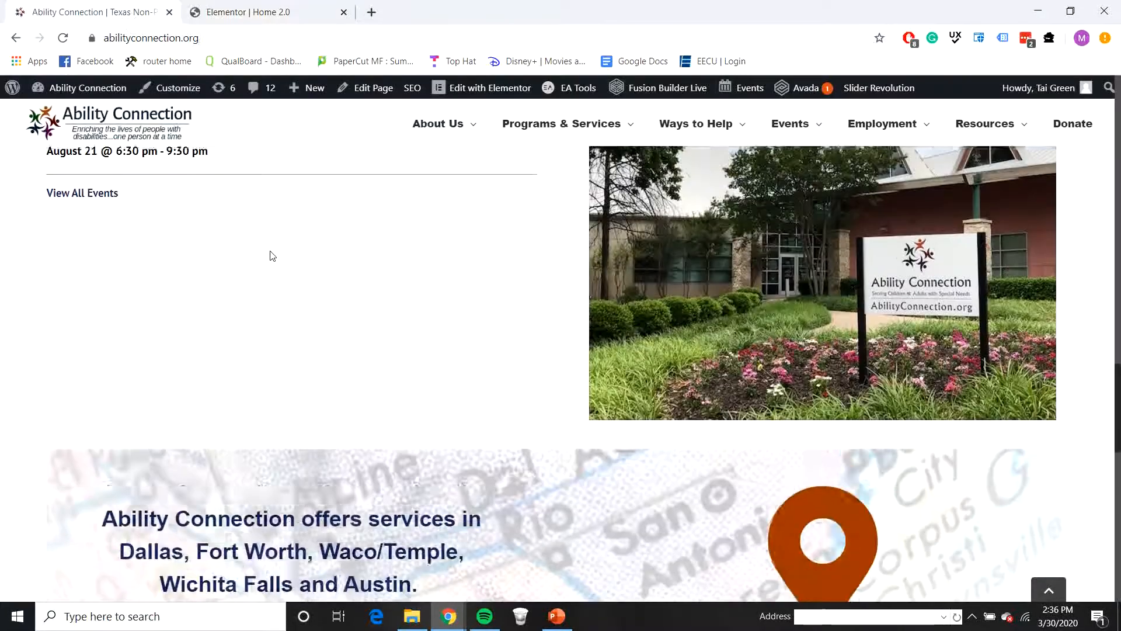
scroll(304, 304, up, 2)
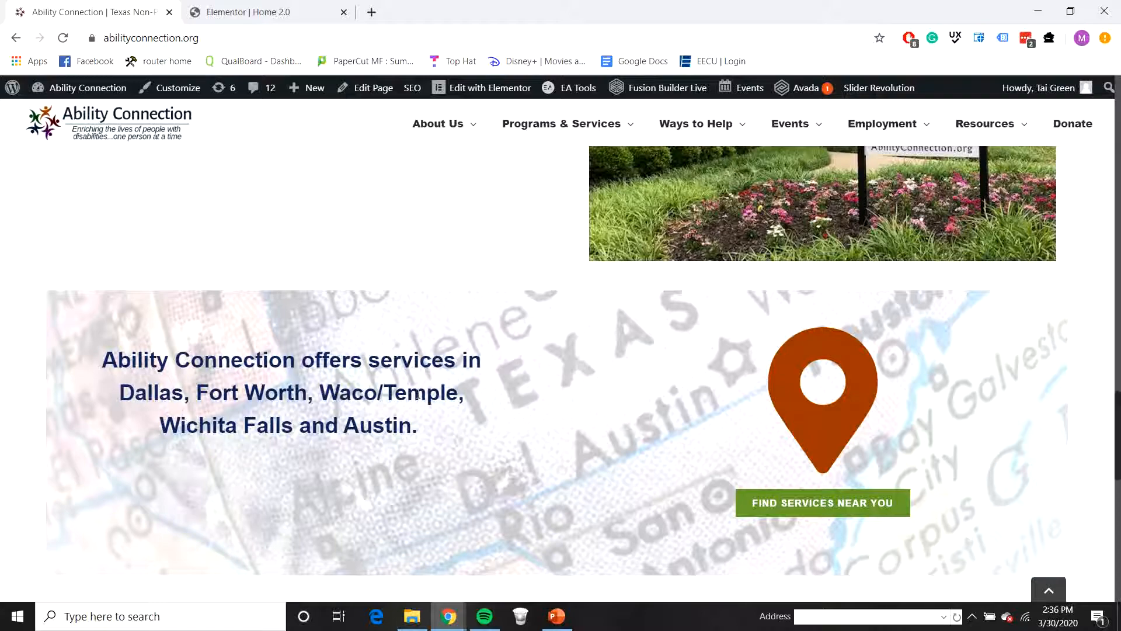
scroll(611, 378, down, 2)
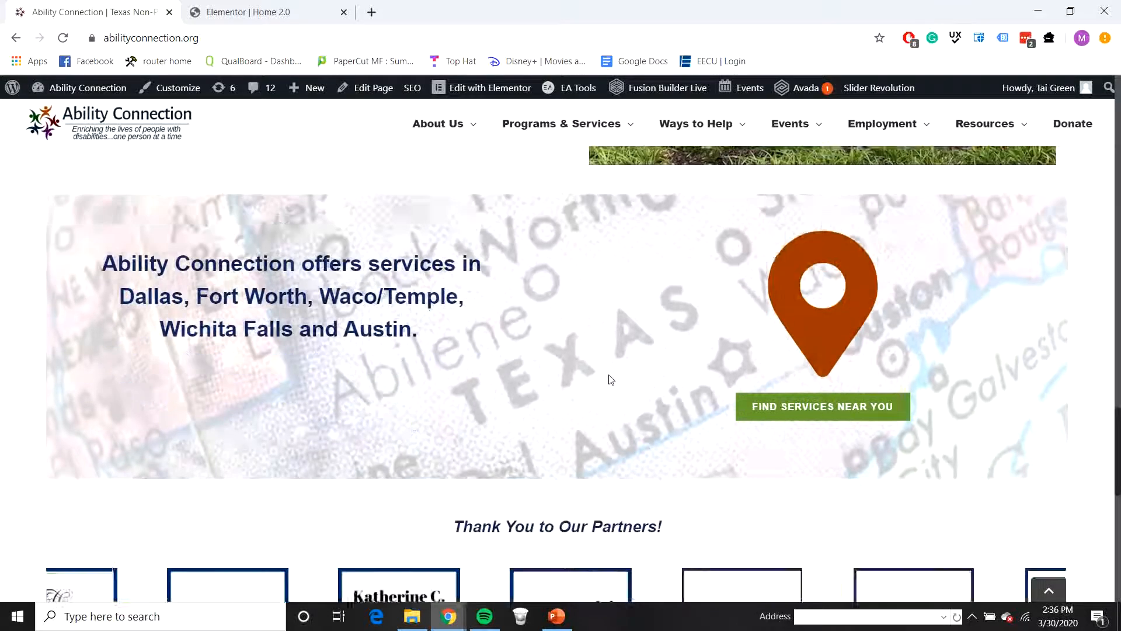
scroll(637, 399, up, 2)
scroll(683, 402, down, 4)
scroll(689, 403, up, 6)
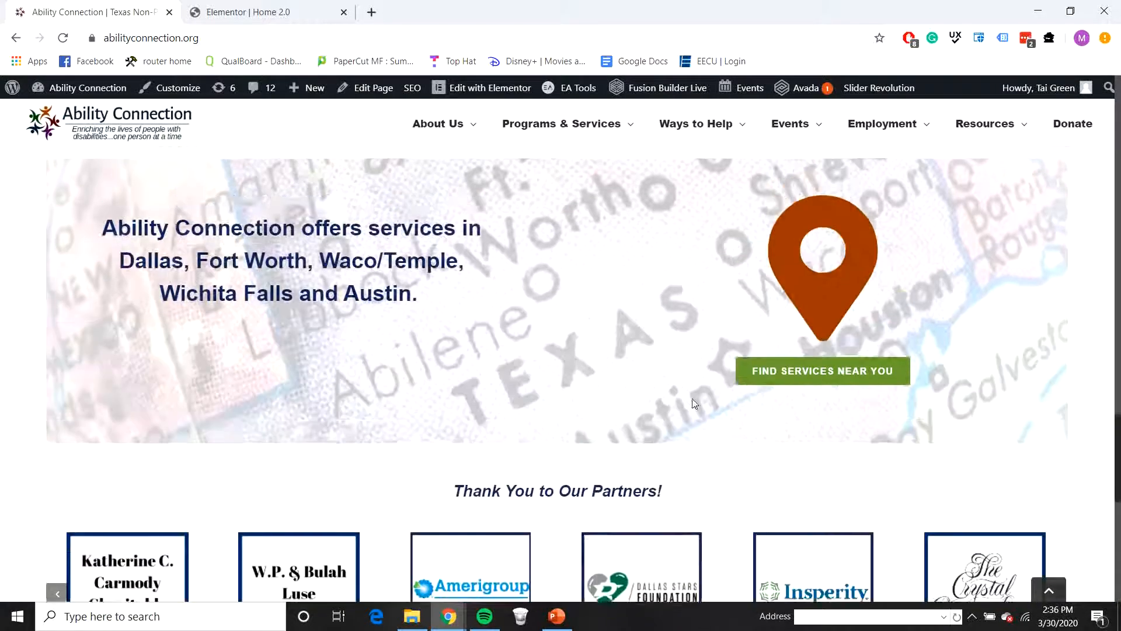
scroll(679, 372, down, 4)
scroll(679, 371, up, 2)
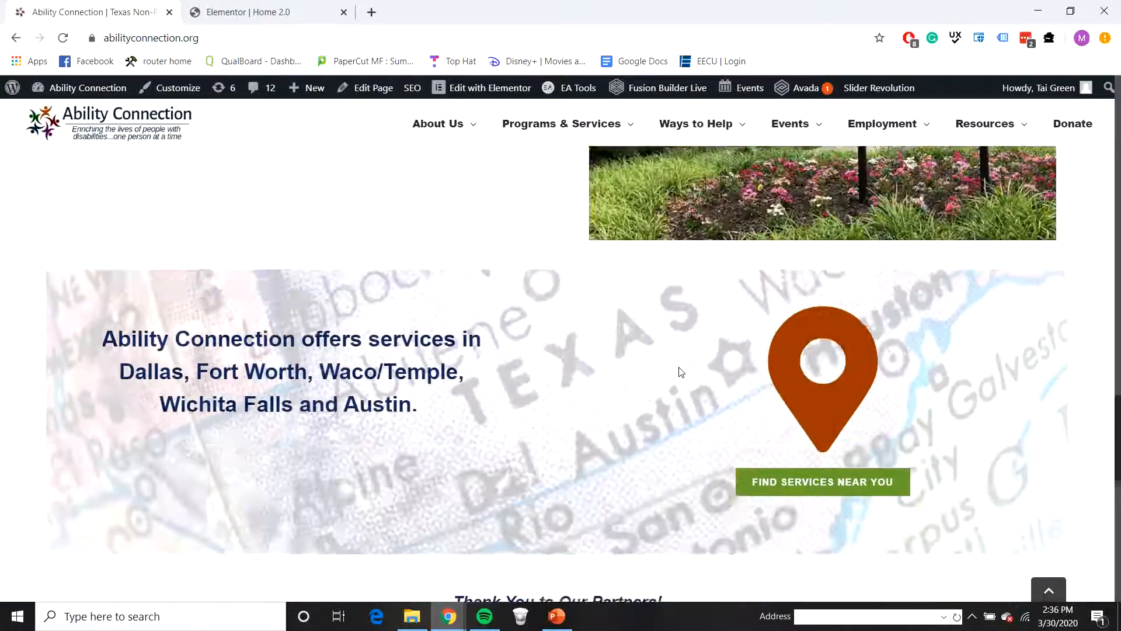
scroll(680, 370, down, 2)
scroll(686, 370, up, 2)
scroll(687, 370, down, 2)
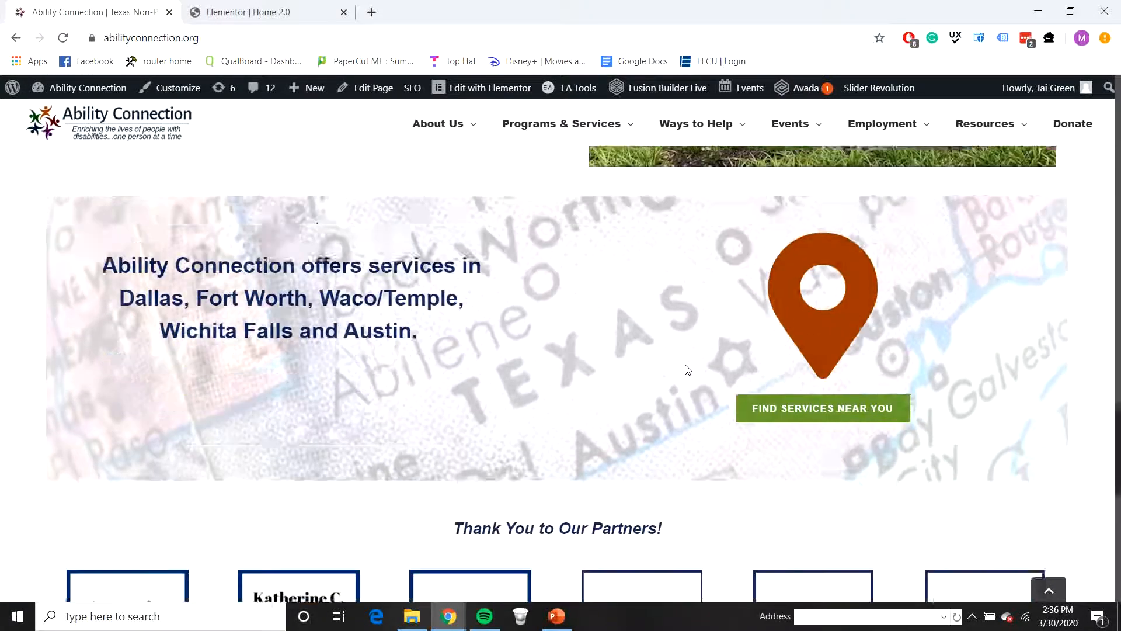
scroll(684, 368, up, 2)
scroll(689, 373, down, 2)
scroll(695, 380, up, 2)
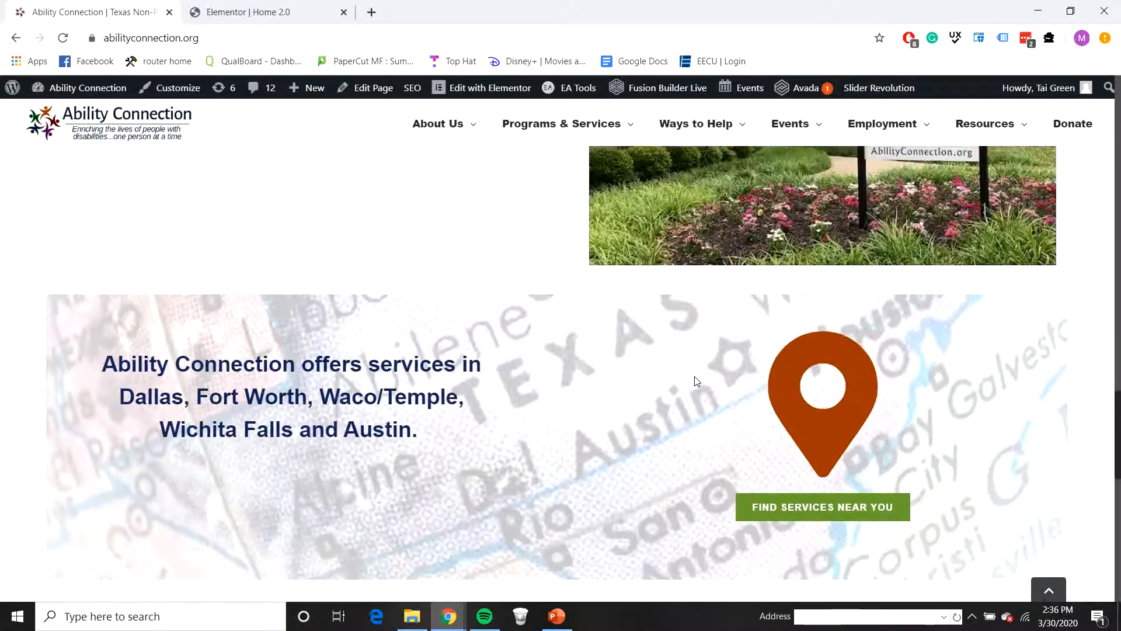
scroll(698, 381, down, 2)
scroll(701, 383, up, 2)
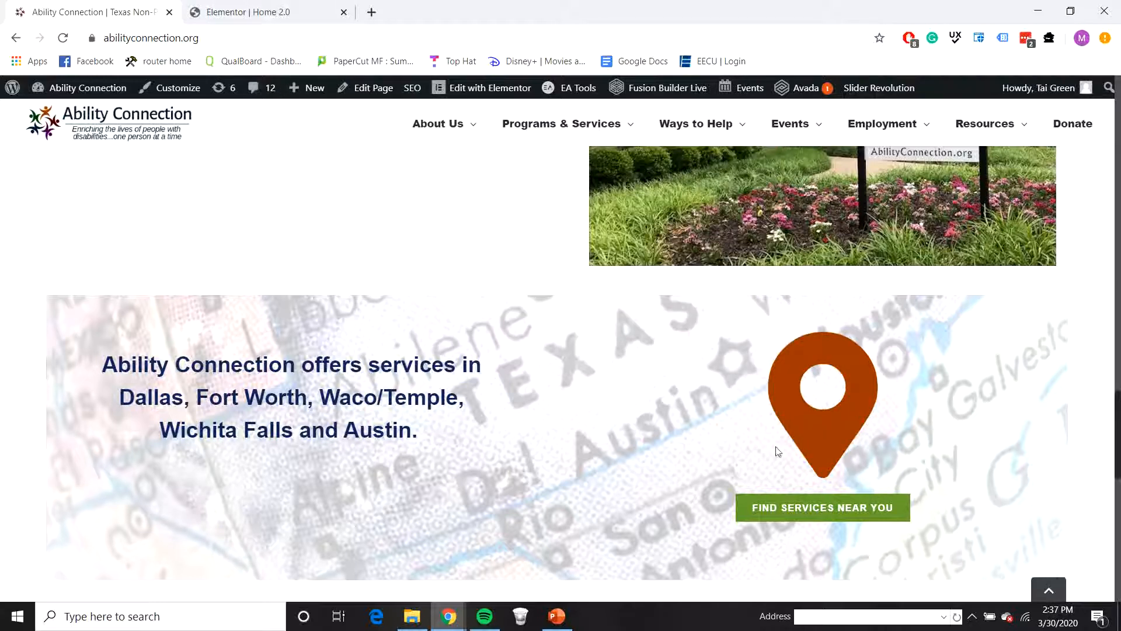
Step: Return to the Home 2.0 editor and add a single-column section containing a spacer below the Events section
click(254, 10)
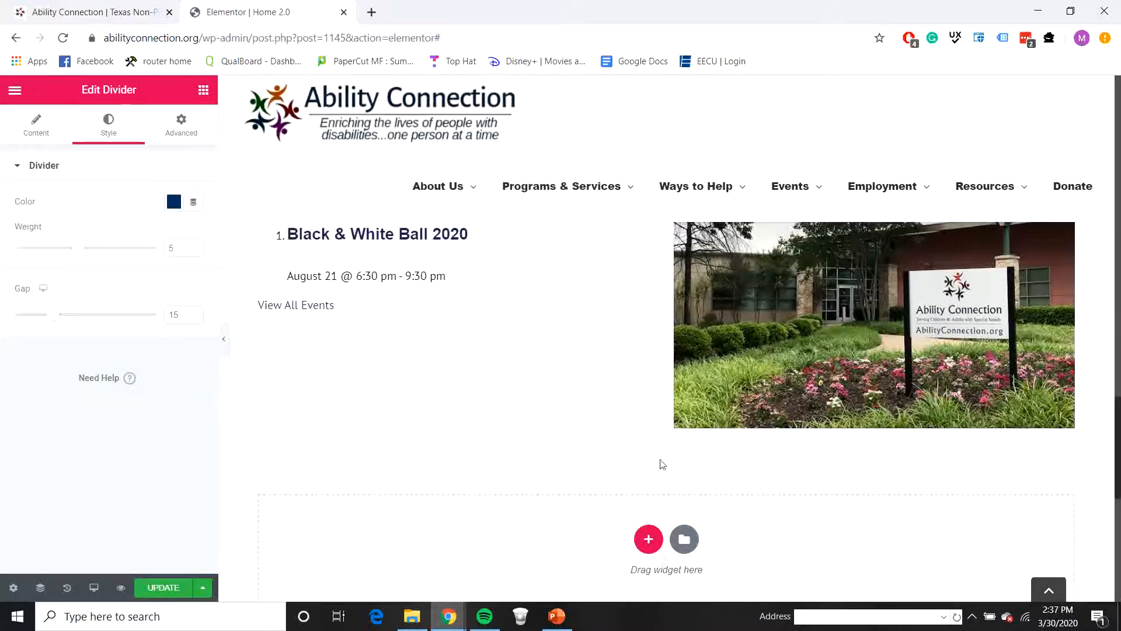
click(645, 540)
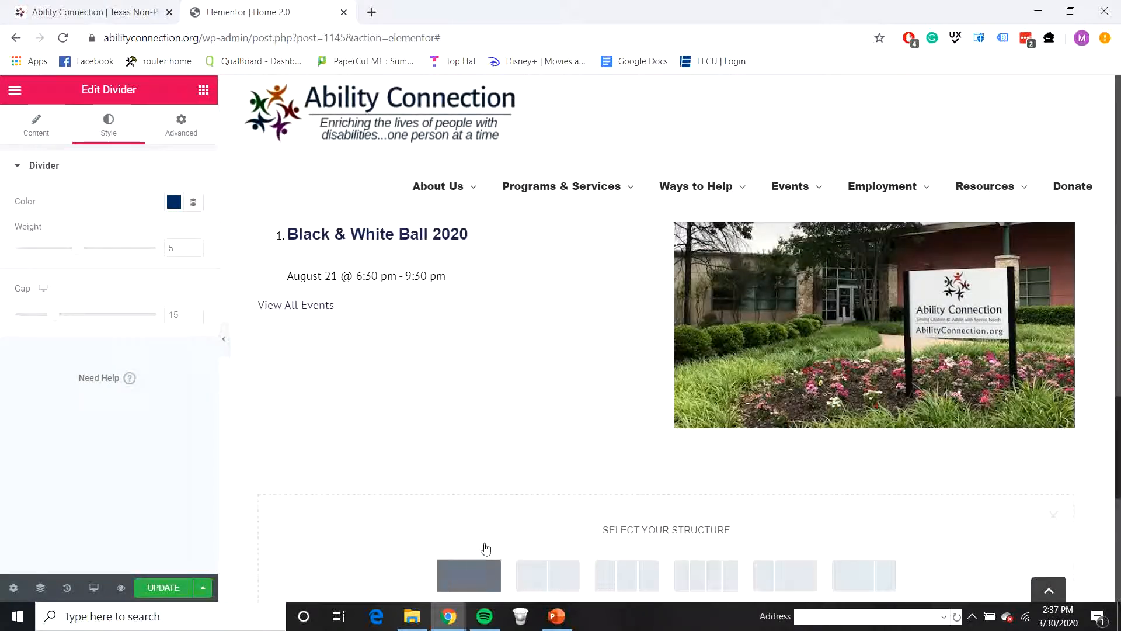
click(476, 575)
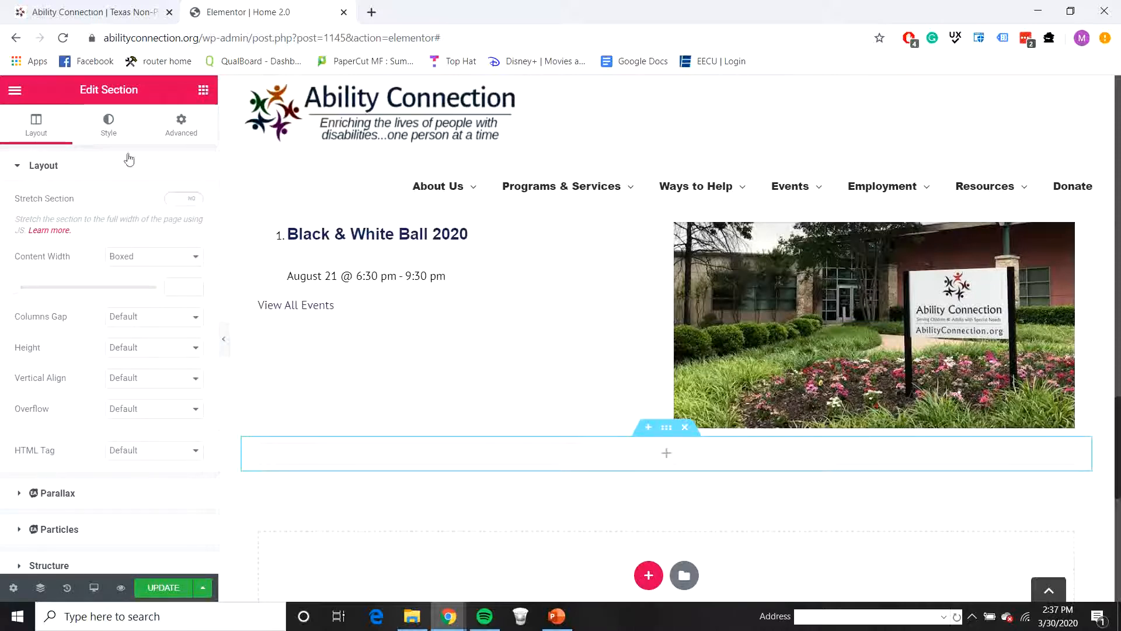
click(203, 90)
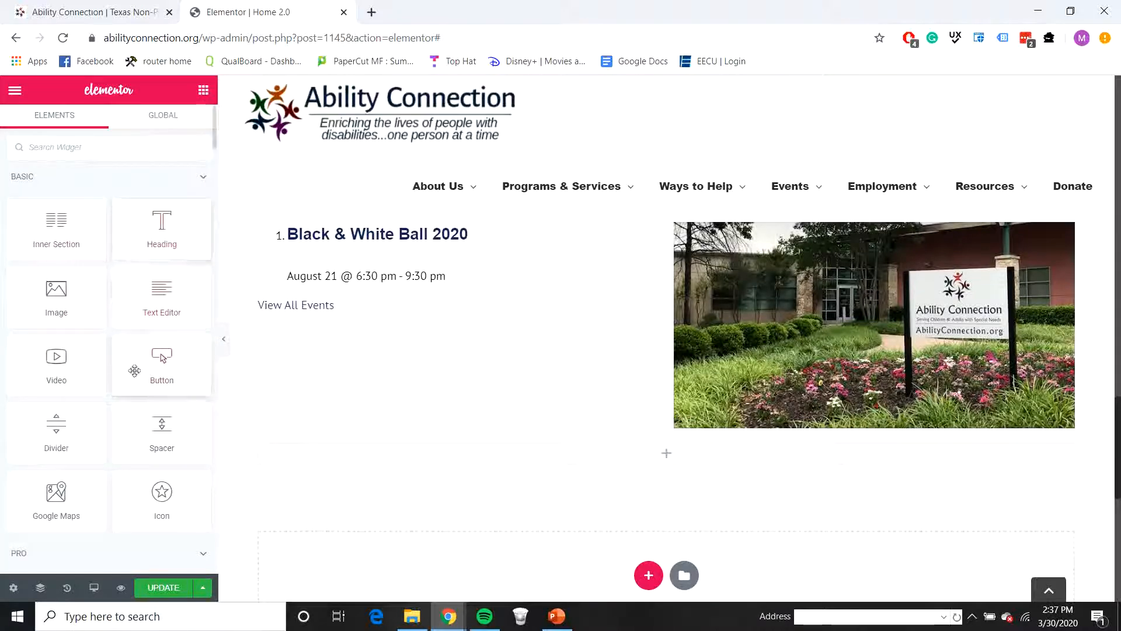
drag(140, 433, 534, 461)
Step: Add a two-column section below the spacer and place a heading in its first column
scroll(648, 496, down, 2)
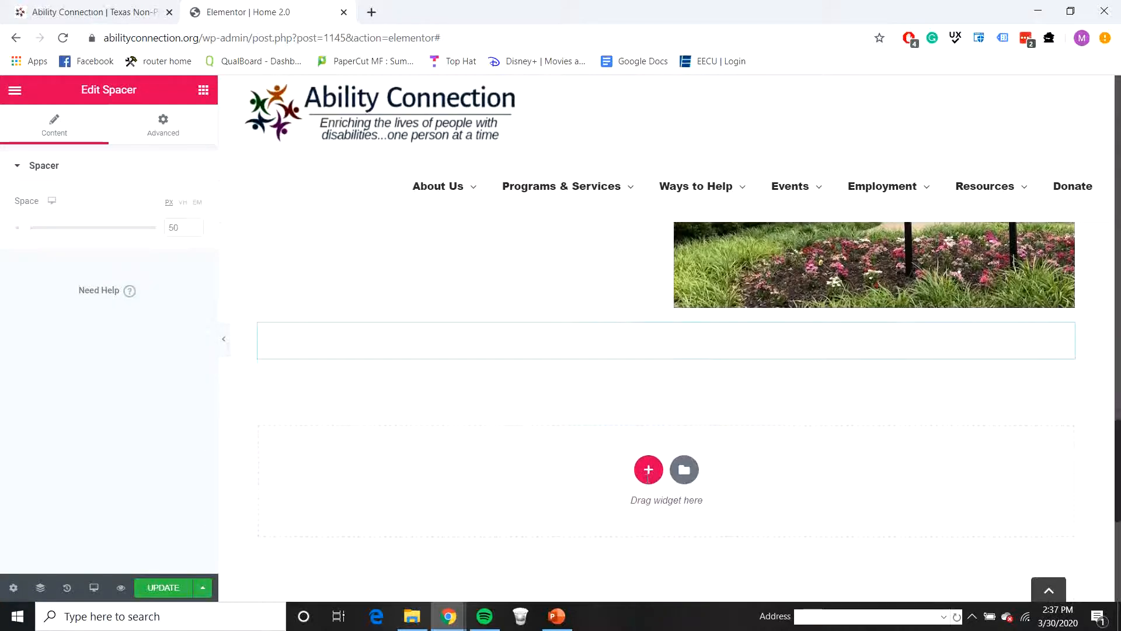
click(647, 471)
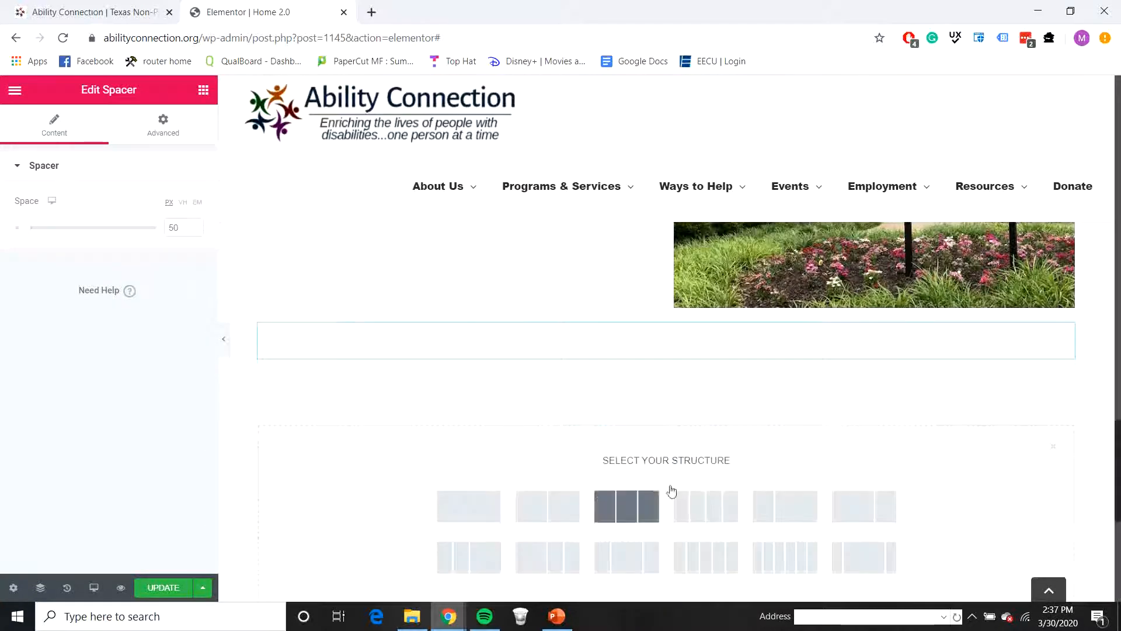
click(570, 507)
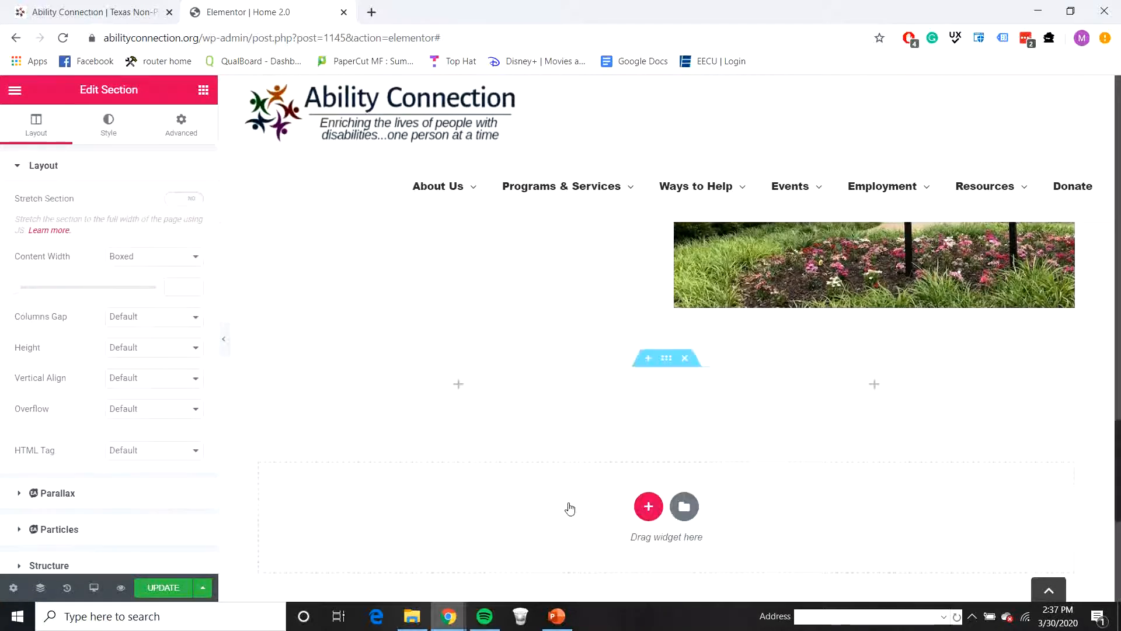
click(203, 90)
drag(167, 237, 496, 388)
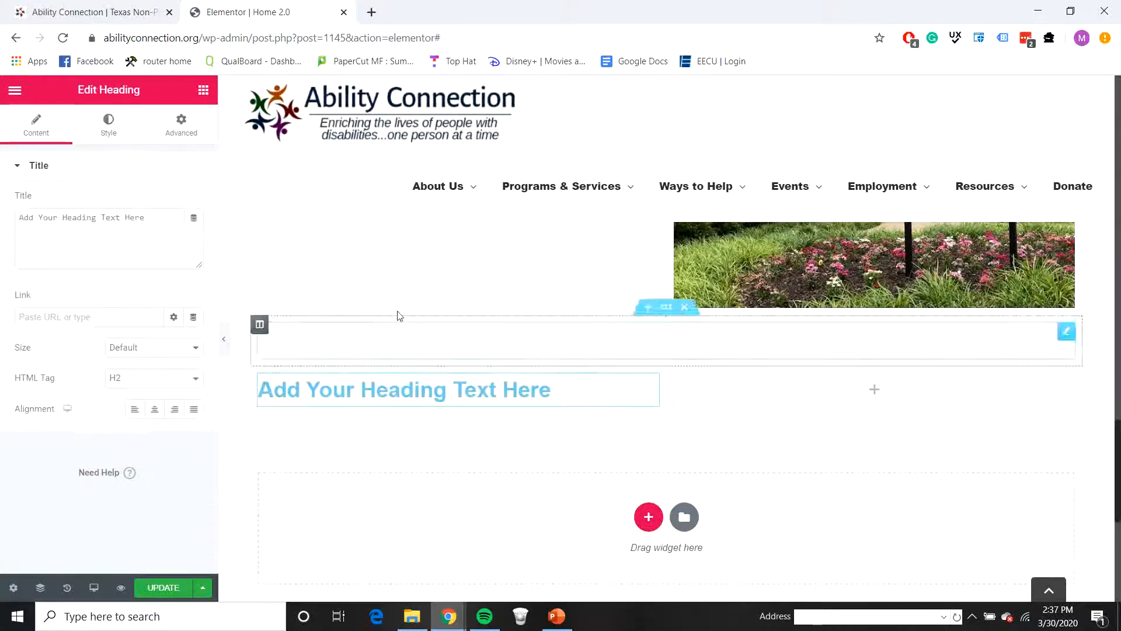
Step: Copy the live site's "Ability Connection offers services in Dallas, Fort Worth, Waco/Temple, Wichita Falls and Austin." into the new heading
click(126, 10)
drag(419, 436, 104, 351)
key(ctrl+c)
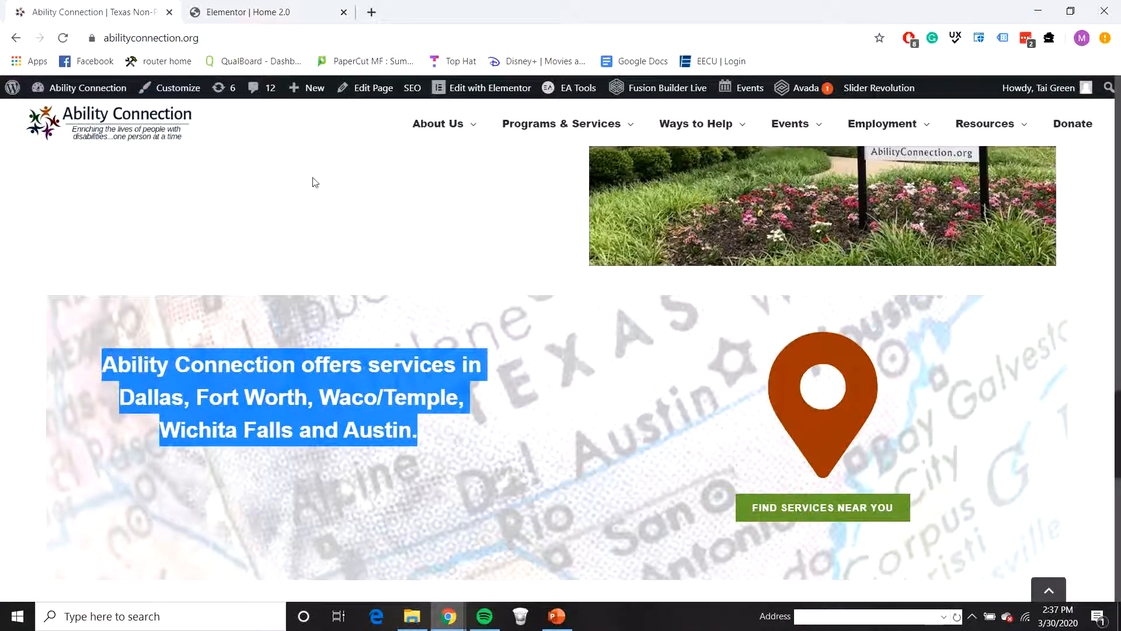
click(240, 13)
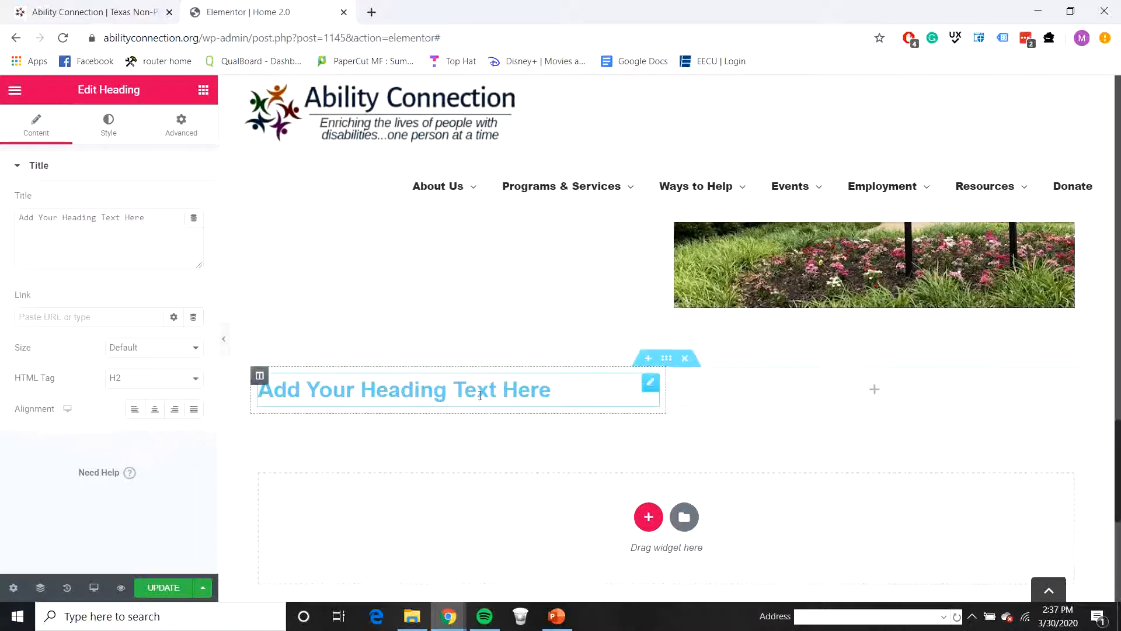
drag(169, 217, 13, 216)
key(ctrl+v)
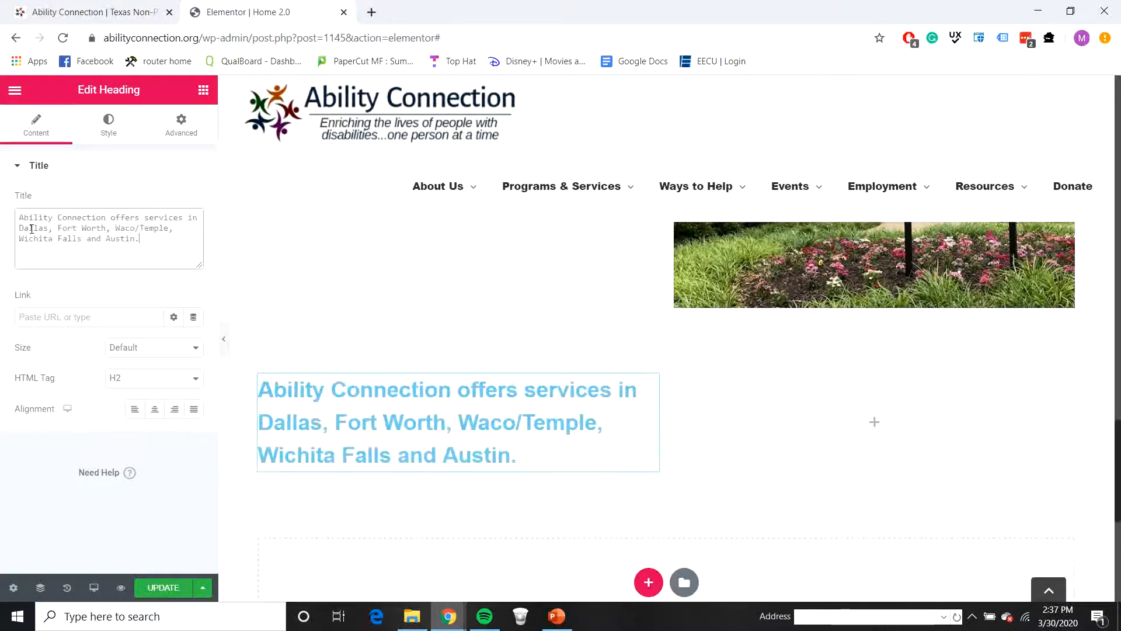
Step: Center the services heading and set its HTML tag to H3
click(155, 410)
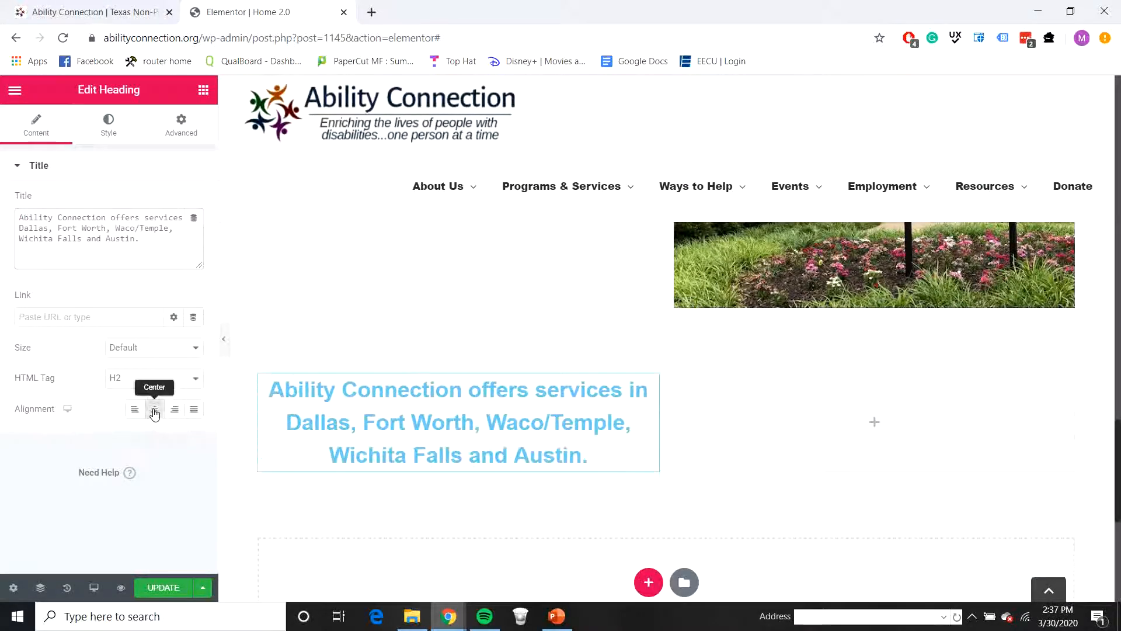
click(170, 379)
click(126, 411)
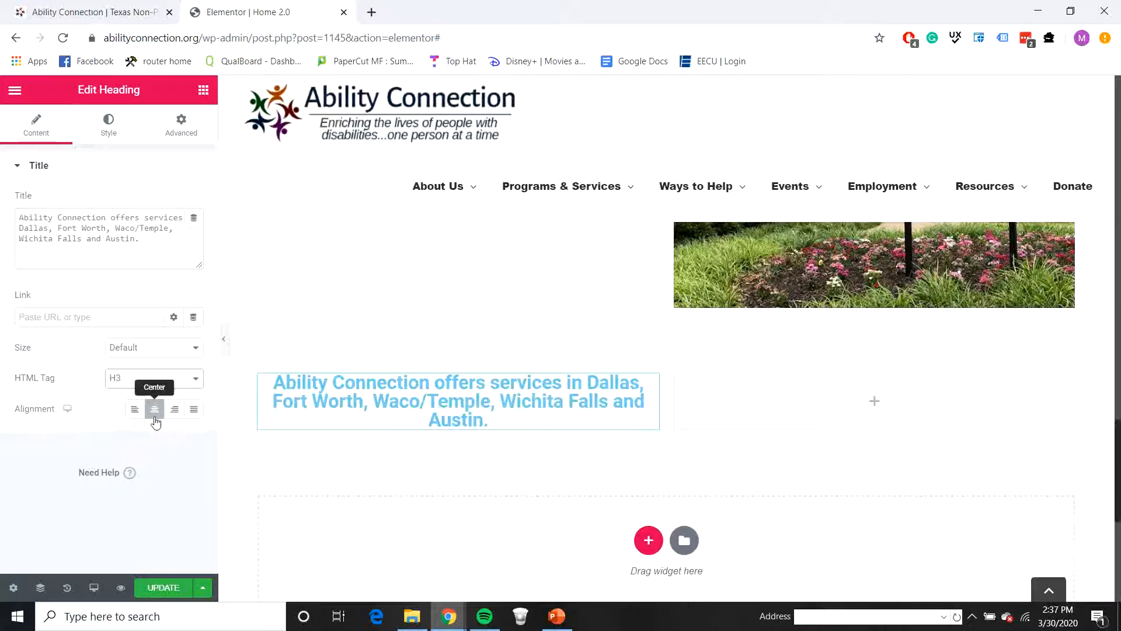
Step: Set the services heading's text color to 073763
click(120, 140)
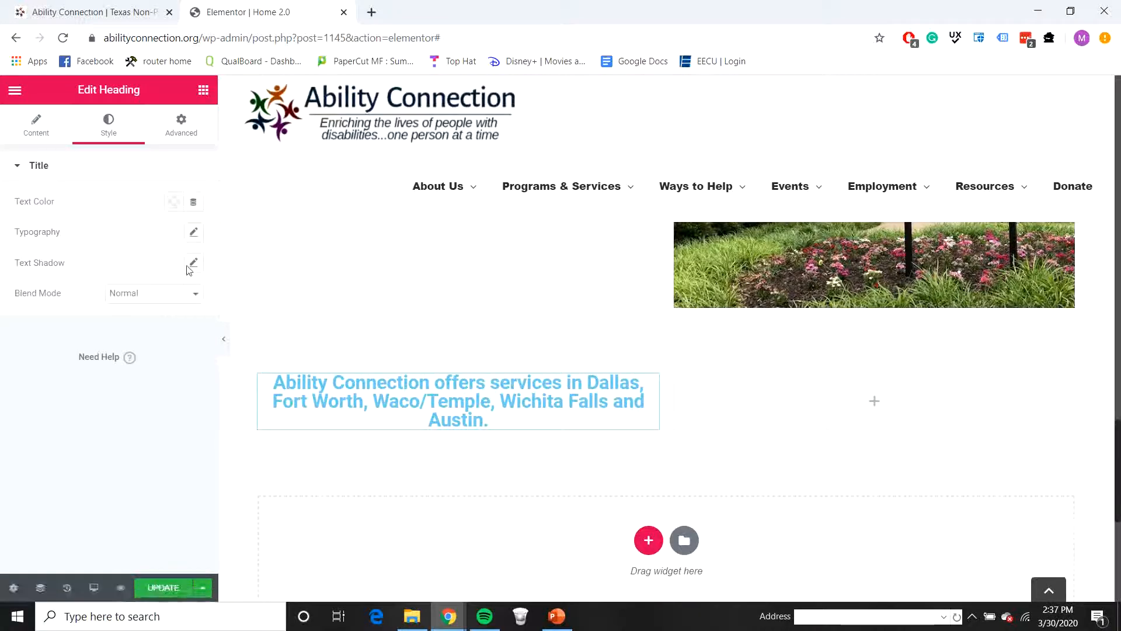
click(173, 202)
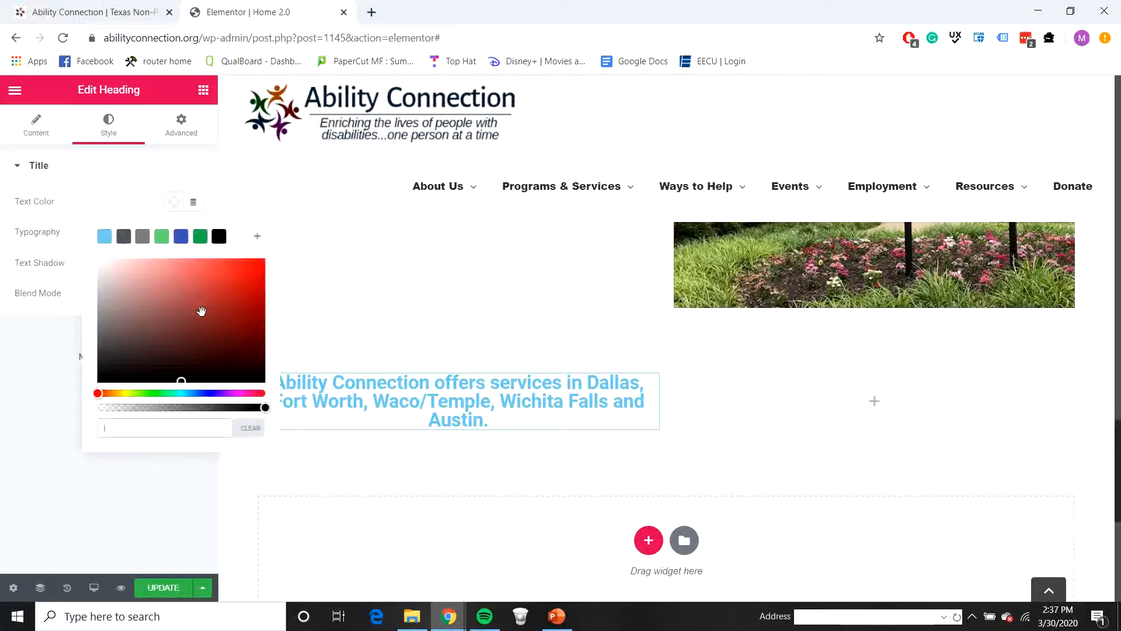
text(073763)
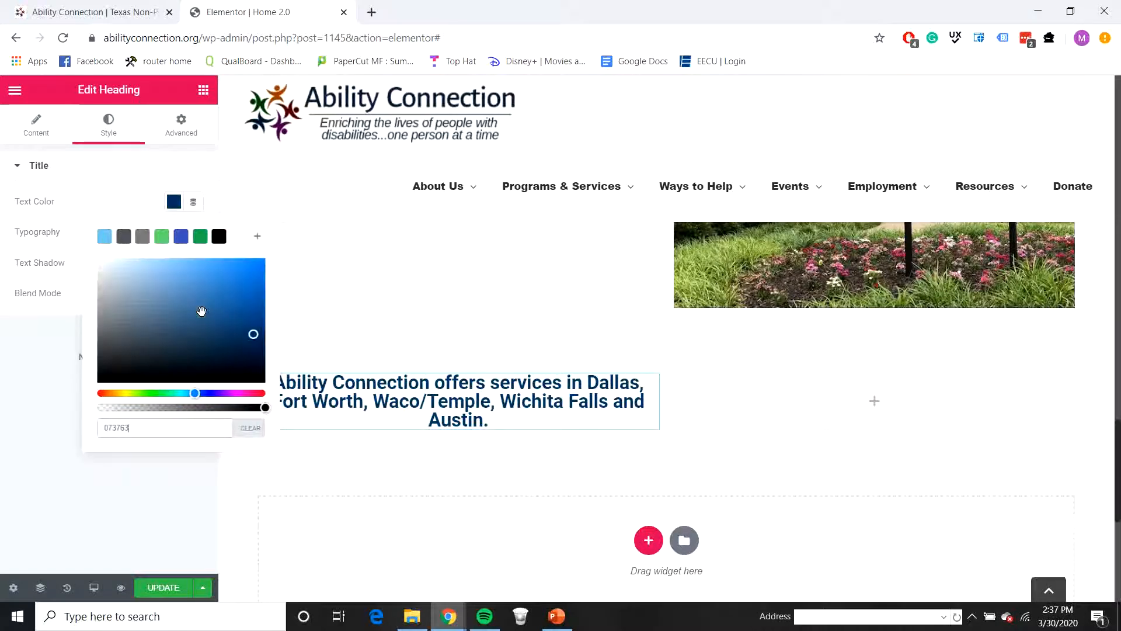
click(24, 513)
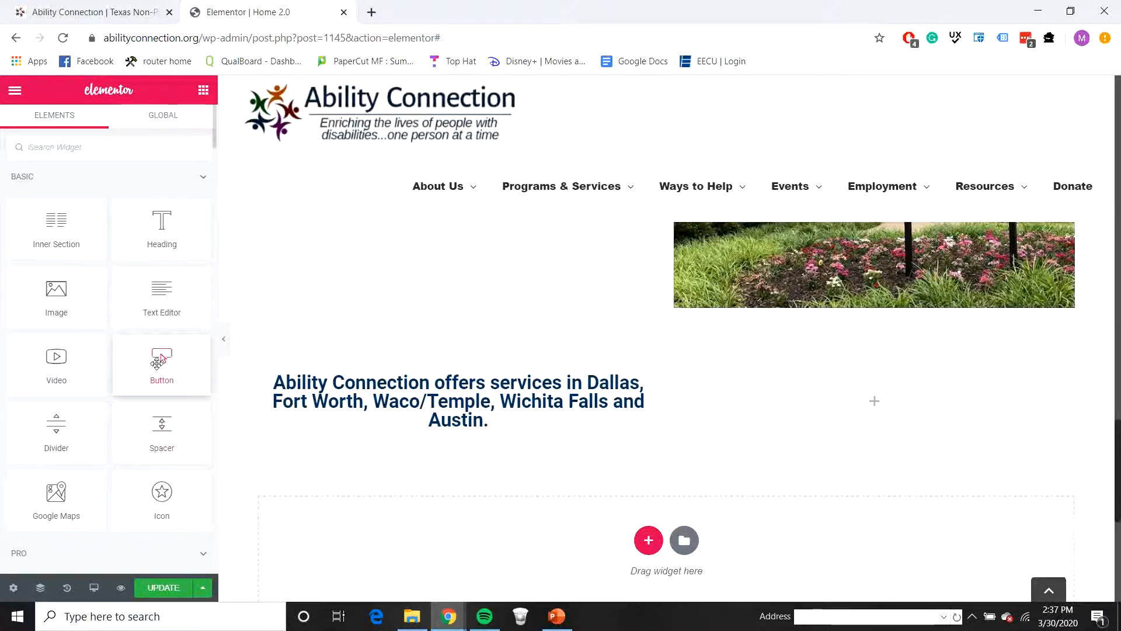
Step: Place an icon in the second column beside the services heading and a button beneath the icon
drag(162, 493, 770, 387)
click(202, 90)
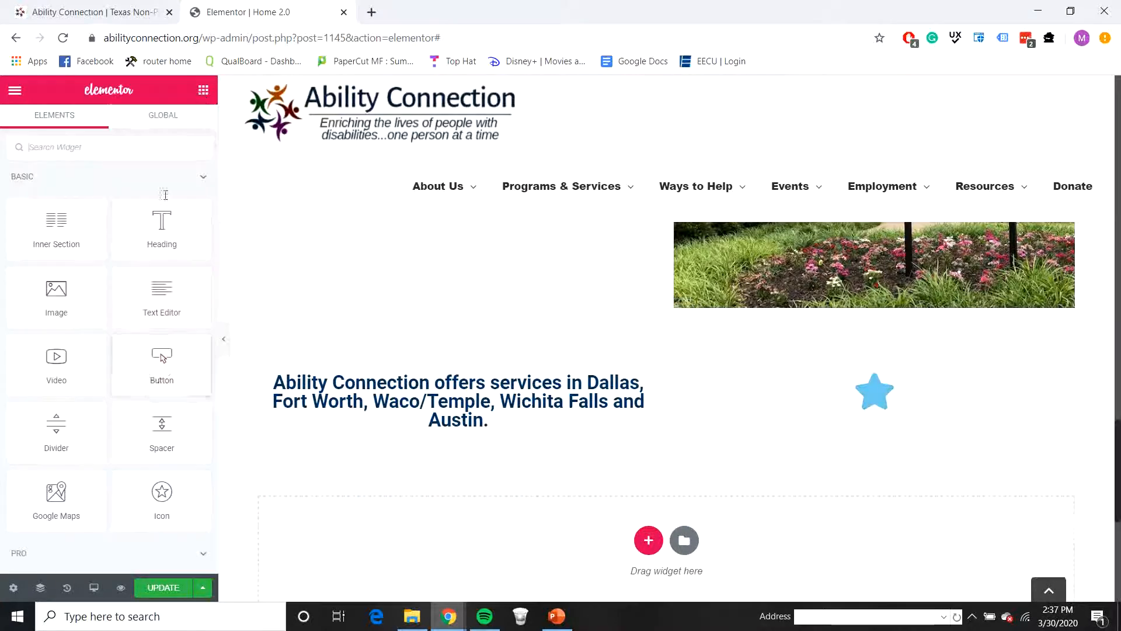
drag(167, 380, 876, 409)
Step: Check the live site's button label, then set the new button's text to "Find Services" and center it
click(146, 13)
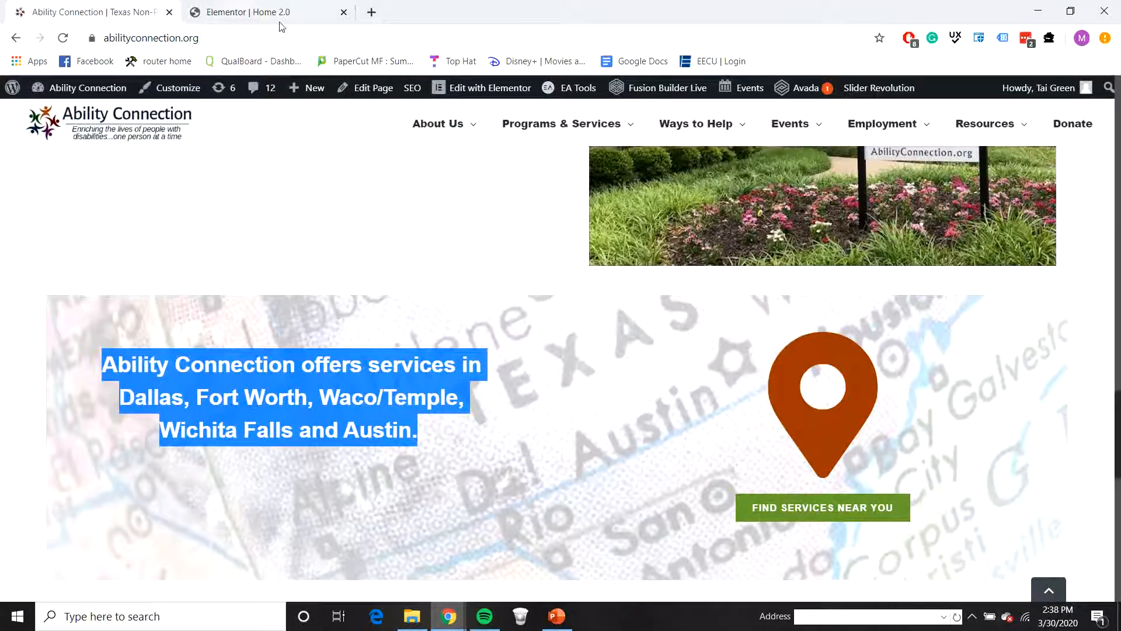
click(263, 13)
drag(151, 234, 101, 221)
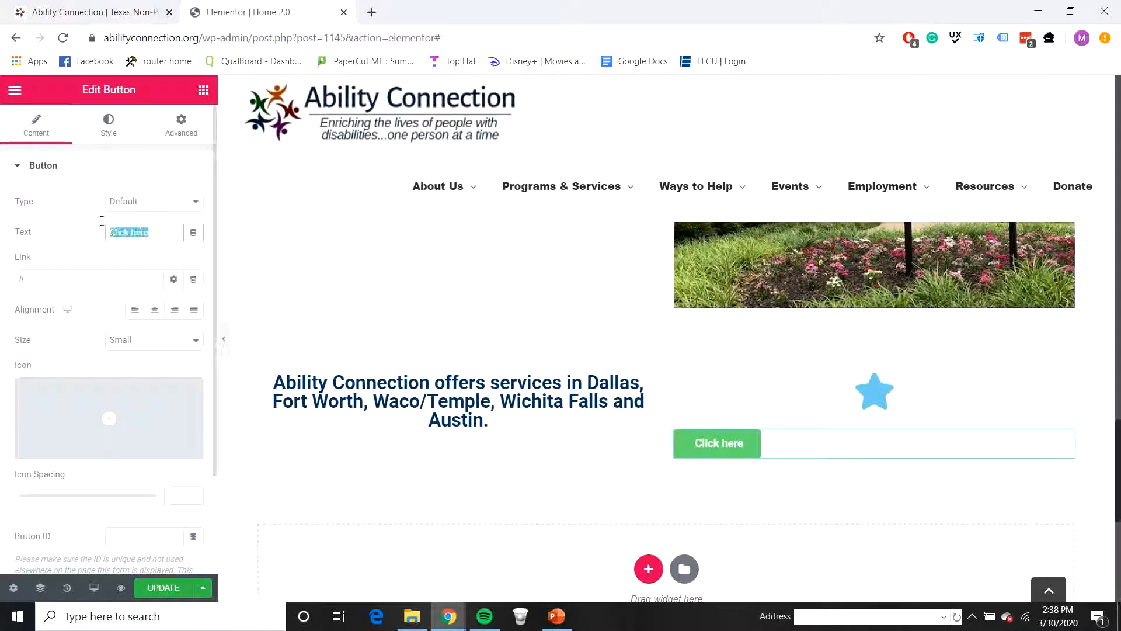
text(Find)
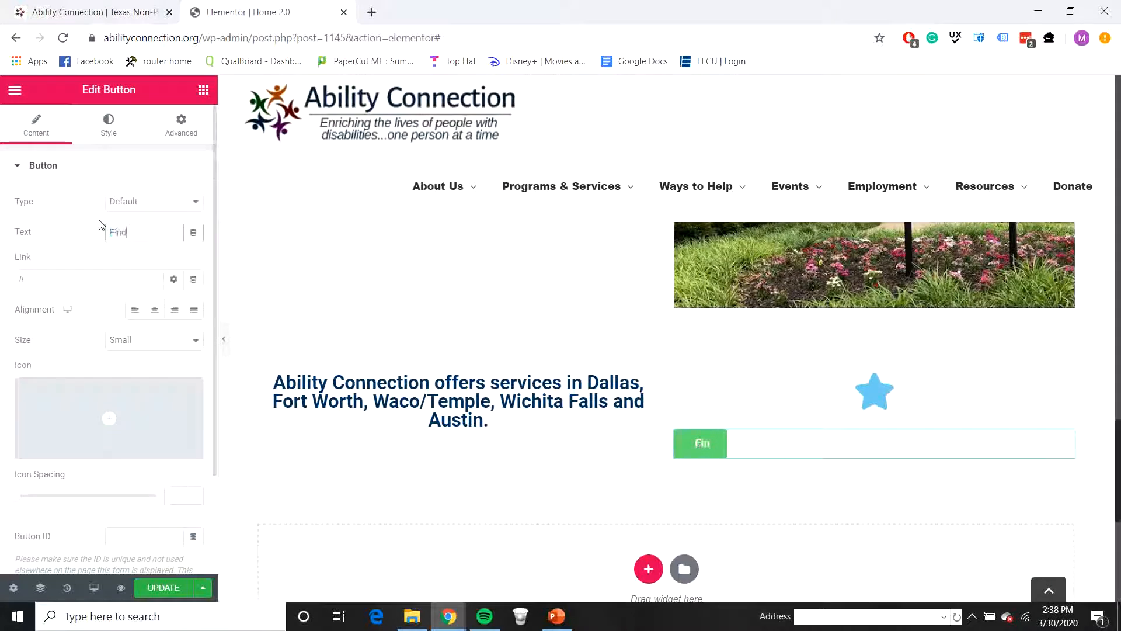
text( Services)
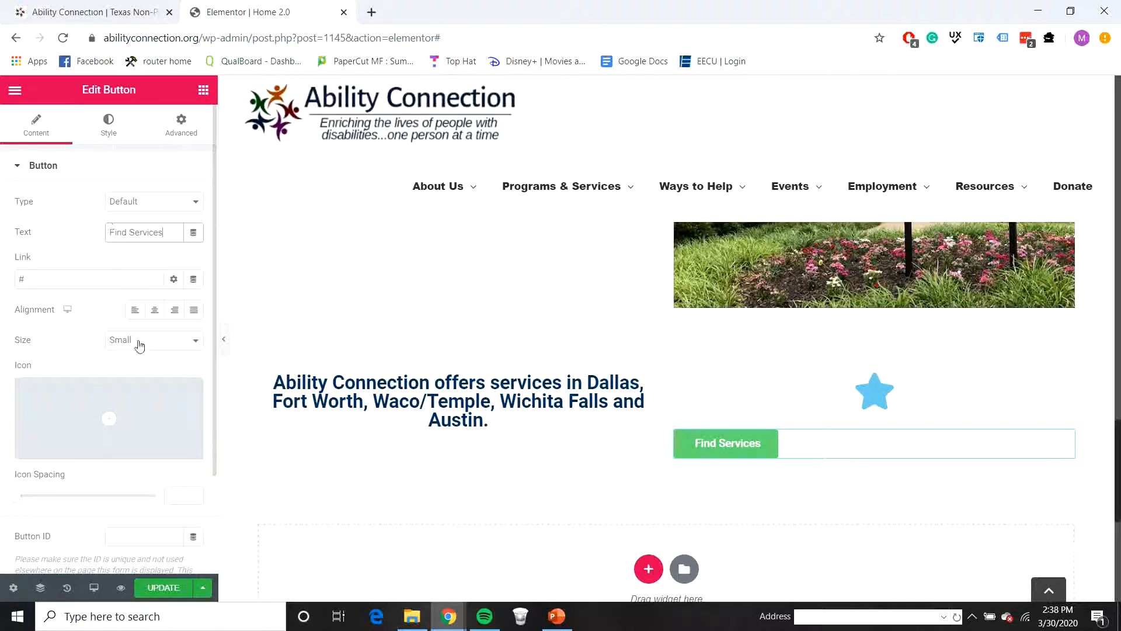
click(155, 310)
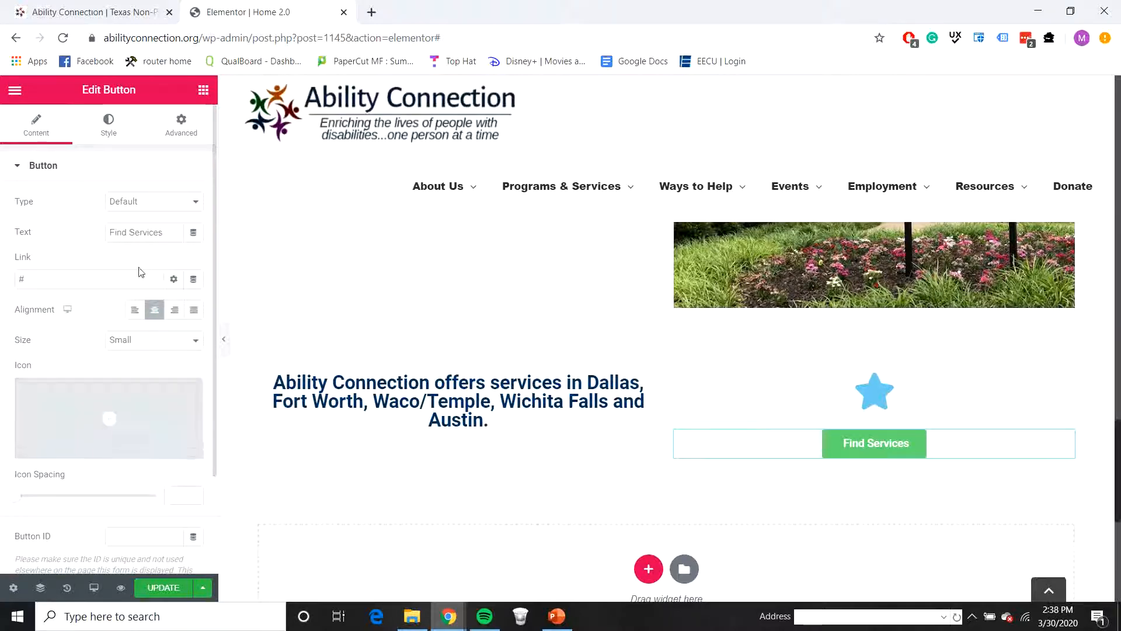
Step: Set the Find Services button's background color to 0f6f4b
click(118, 136)
click(173, 326)
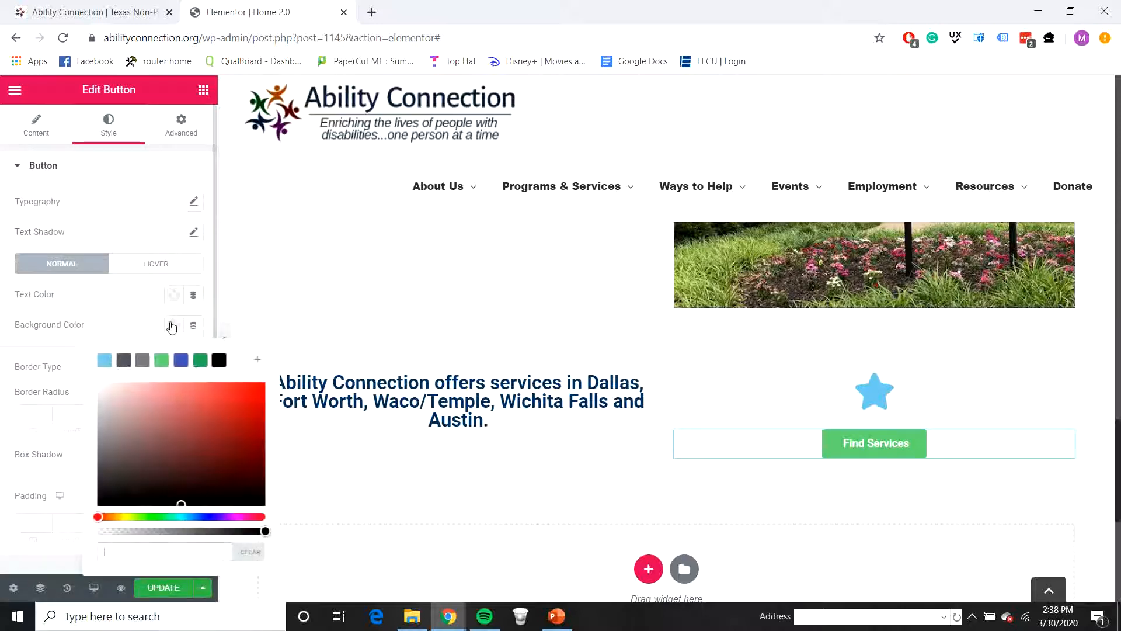
click(153, 549)
text(0f6f)
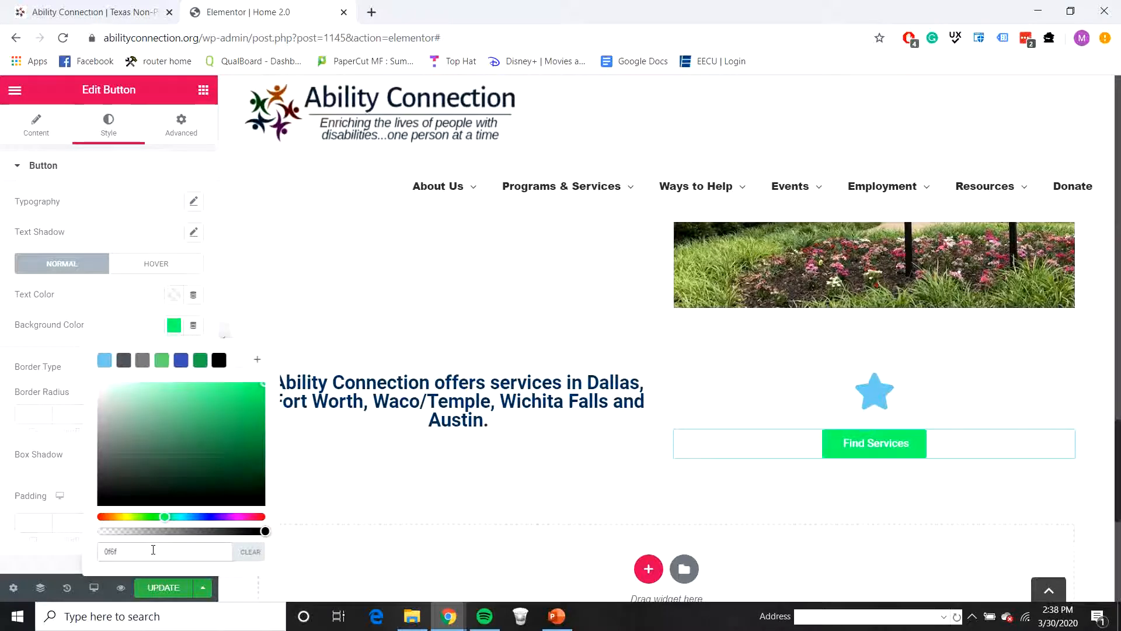
text(4b)
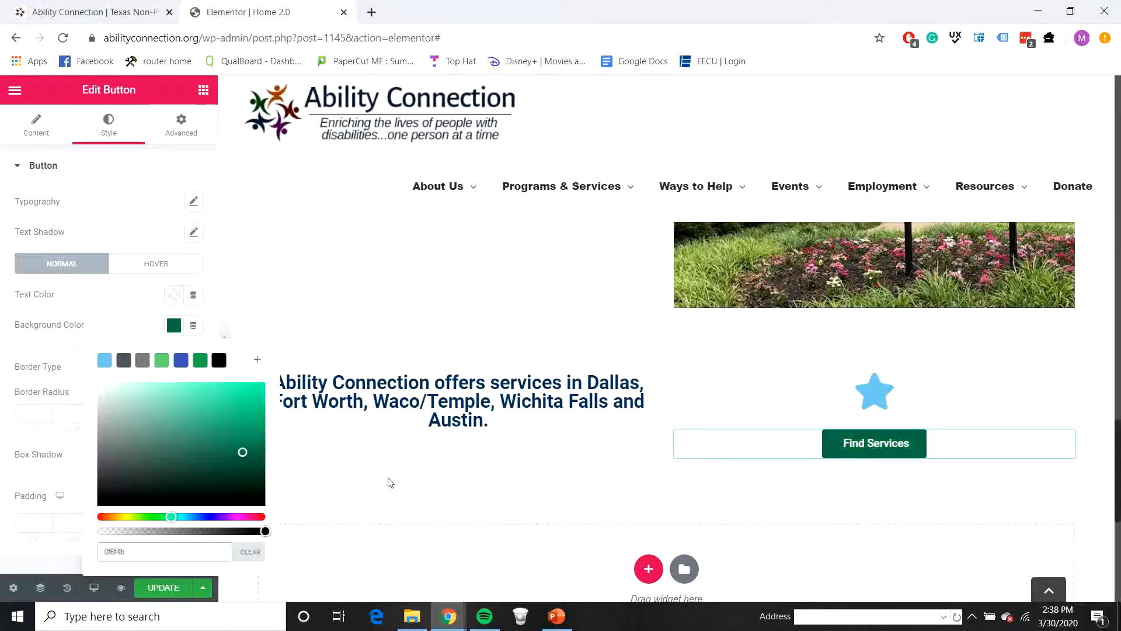
Step: Replace the star icon above the Find Services button with the magnifier-and-pin search location icon, searching the icon library for "loca"
click(885, 401)
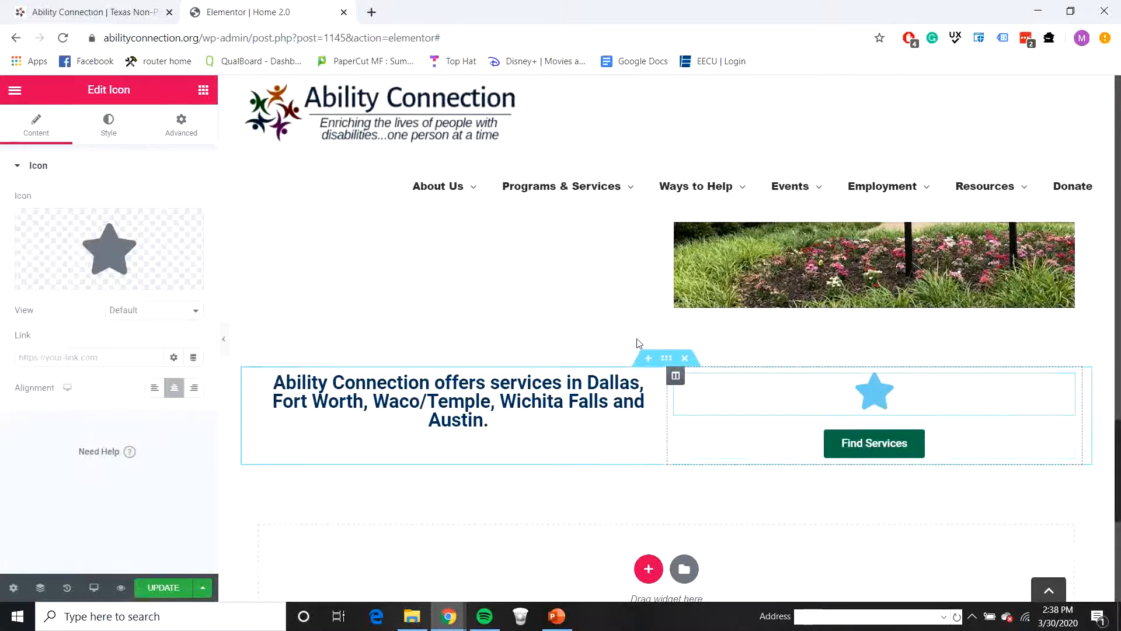
click(91, 244)
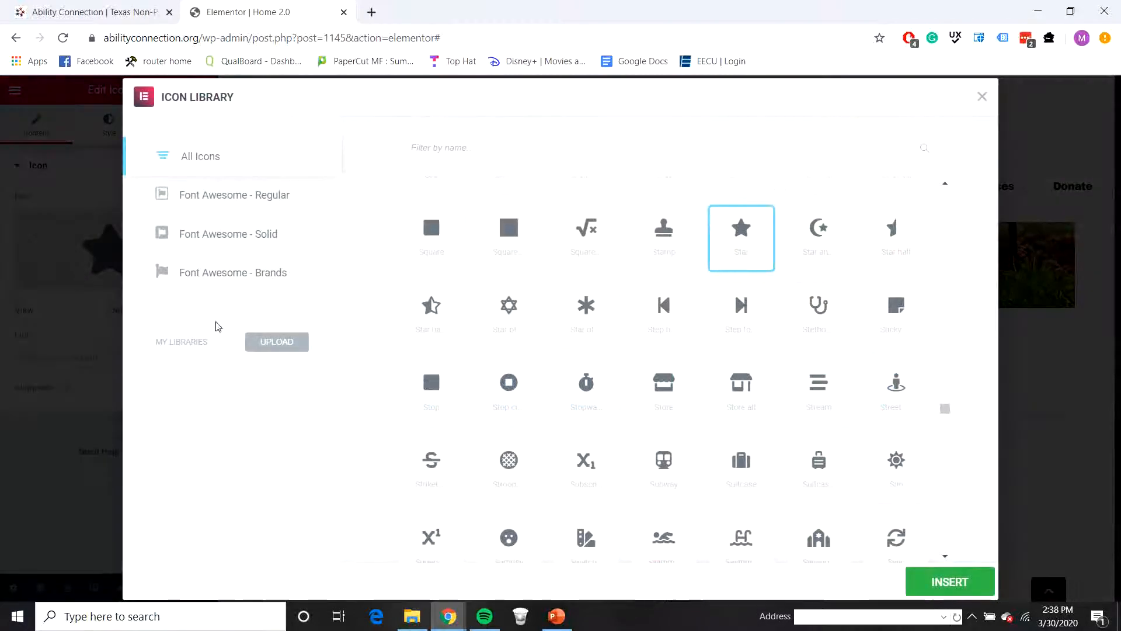
click(447, 148)
text(loca)
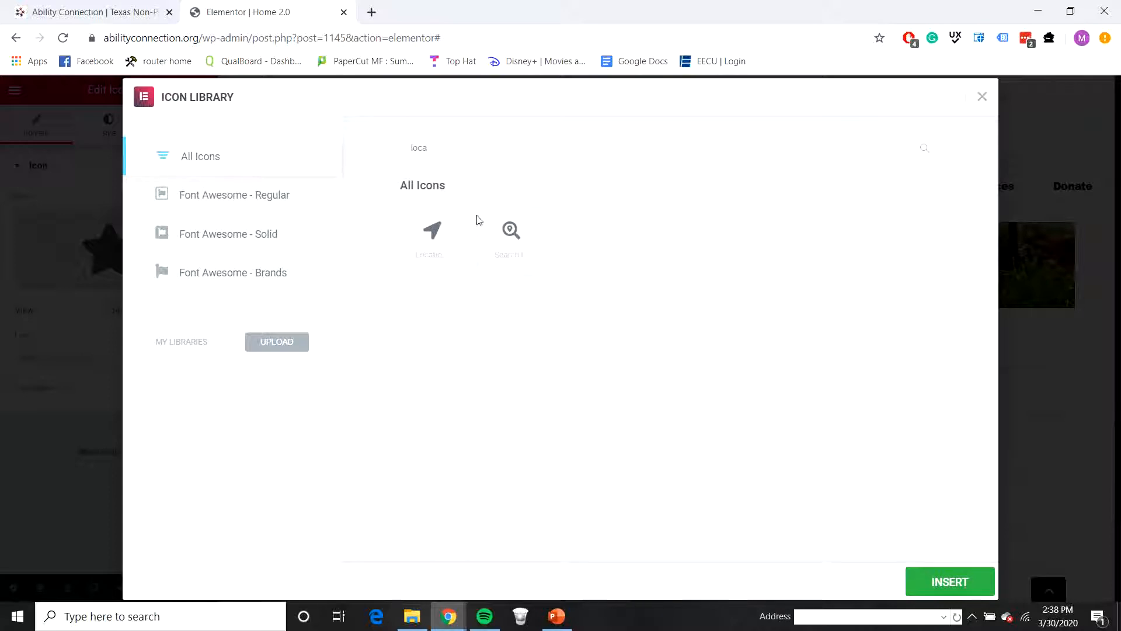
click(518, 234)
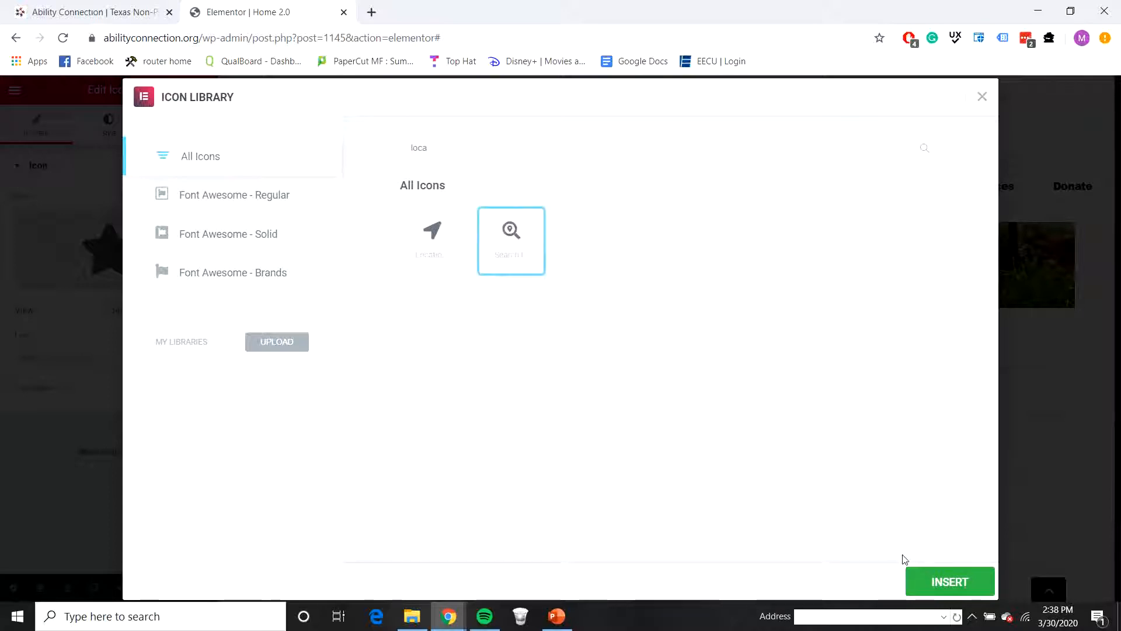
click(945, 581)
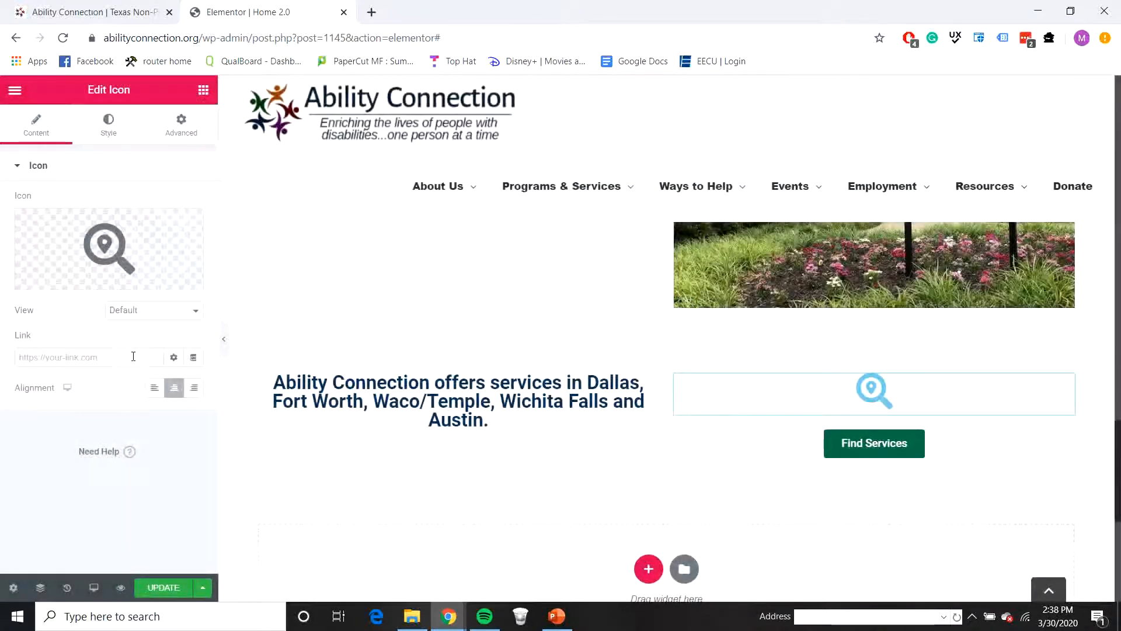
Step: Set the search location icon's primary color to the dark orange #B45803
click(104, 131)
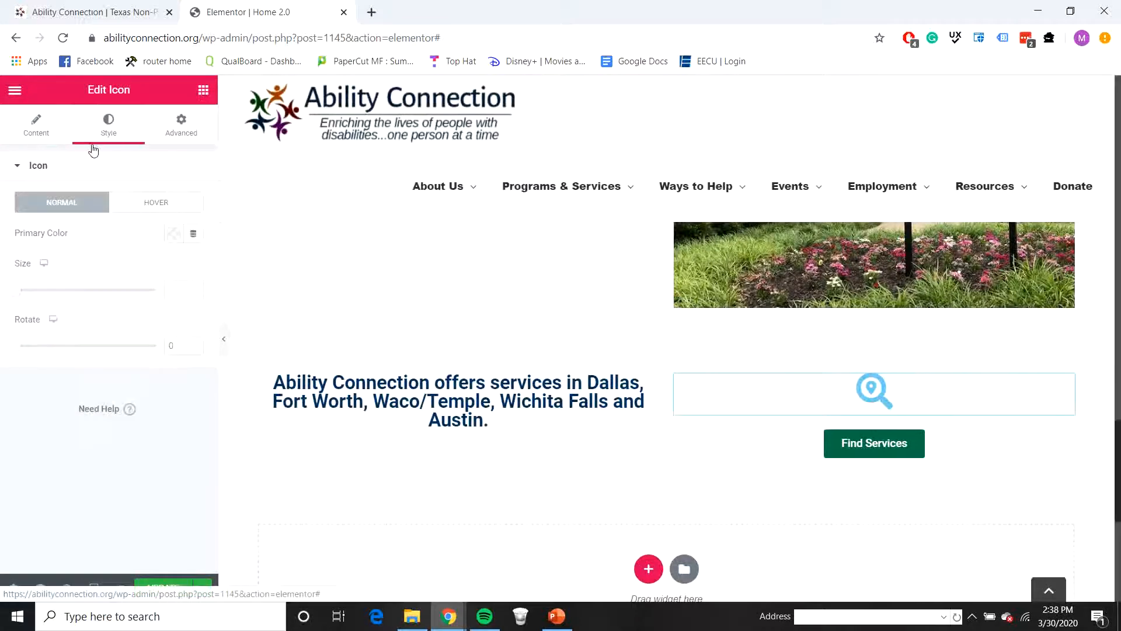
click(174, 234)
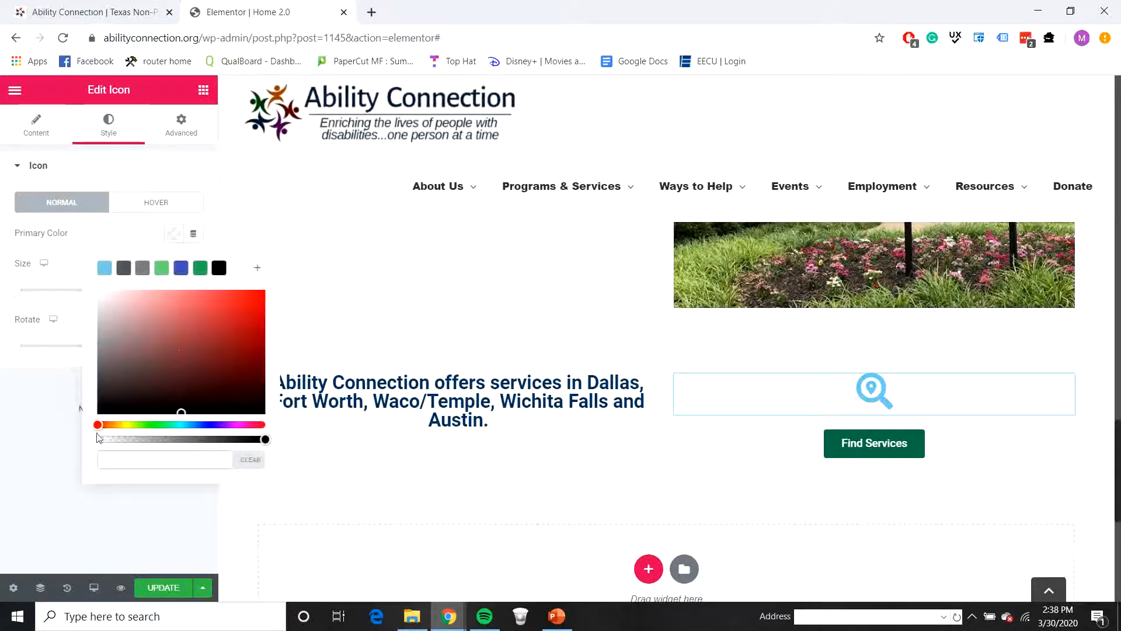
drag(97, 424, 111, 423)
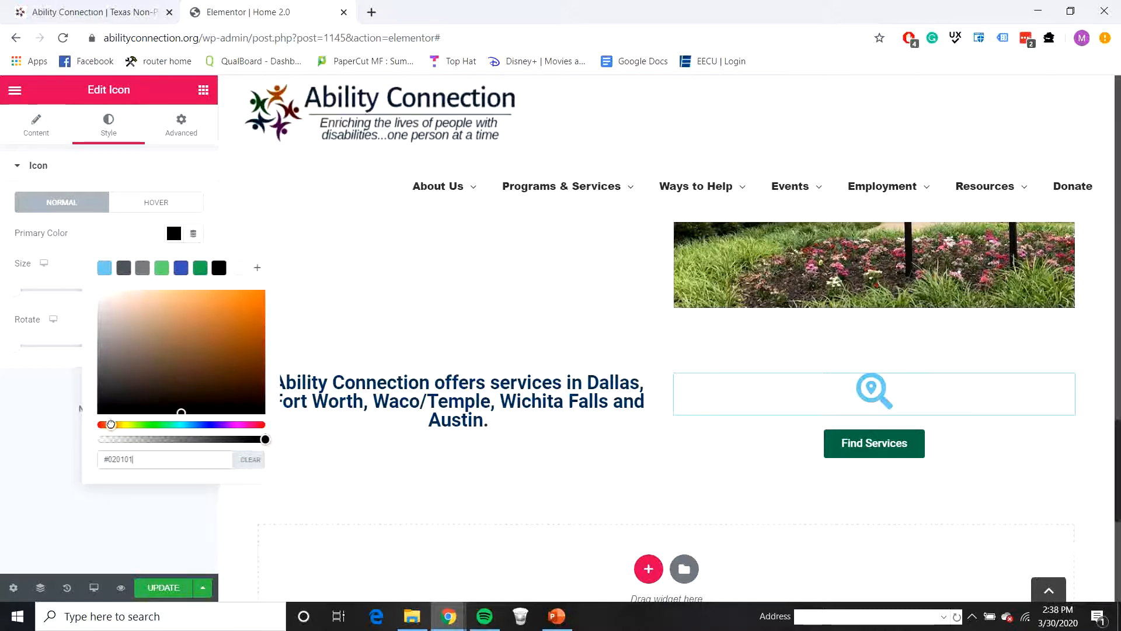
click(263, 325)
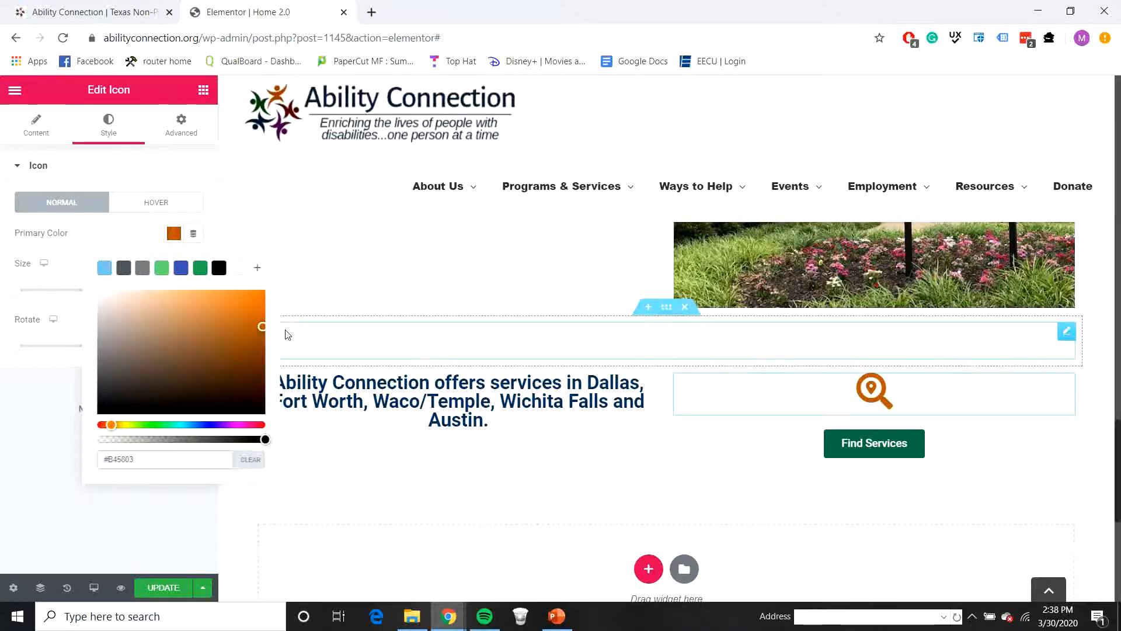
click(123, 530)
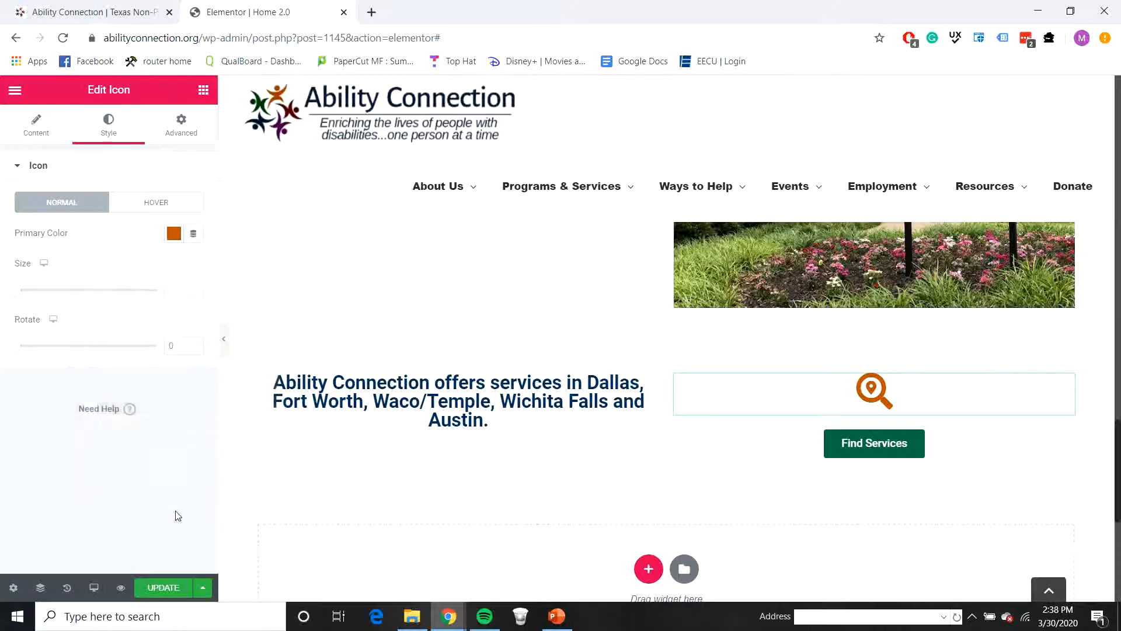
Step: Set the search location icon's size to 80
click(194, 290)
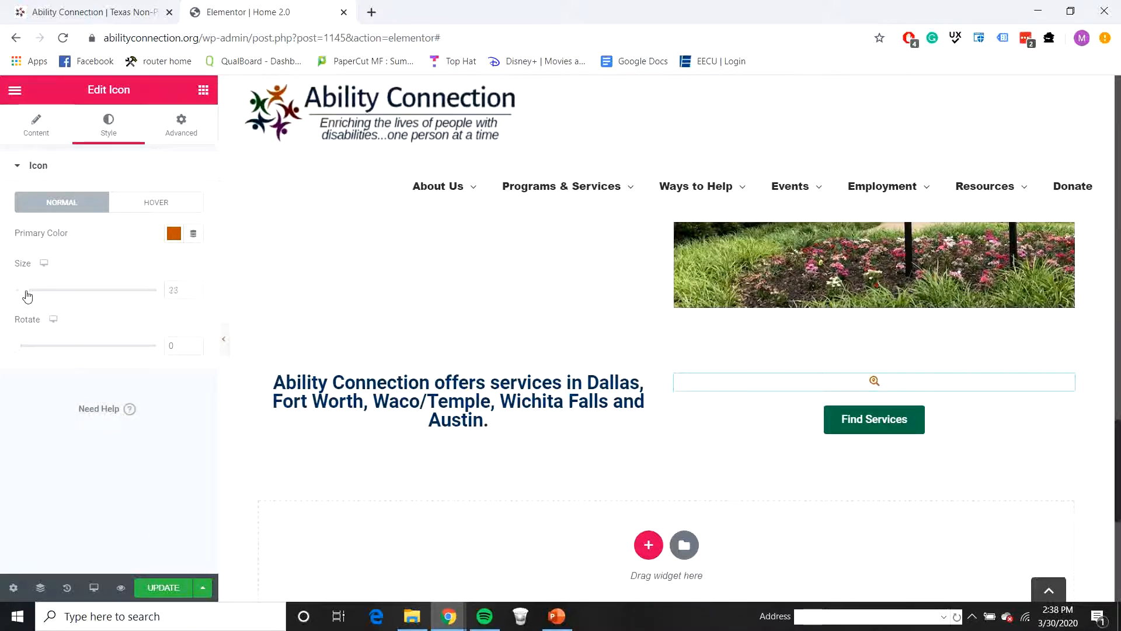
drag(27, 296, 51, 298)
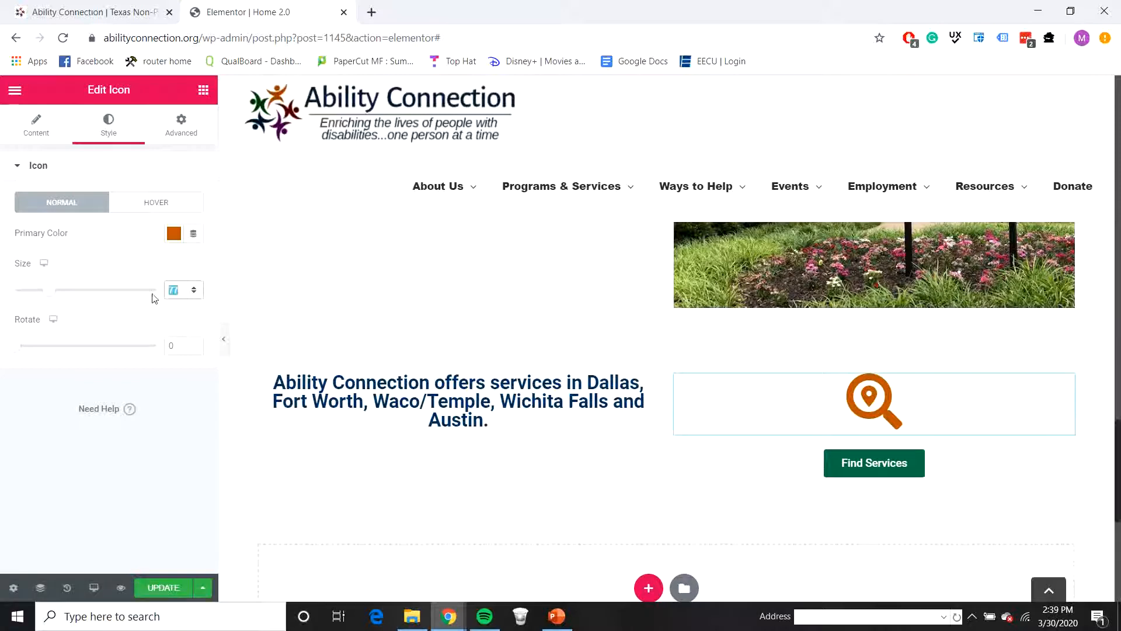
text(80)
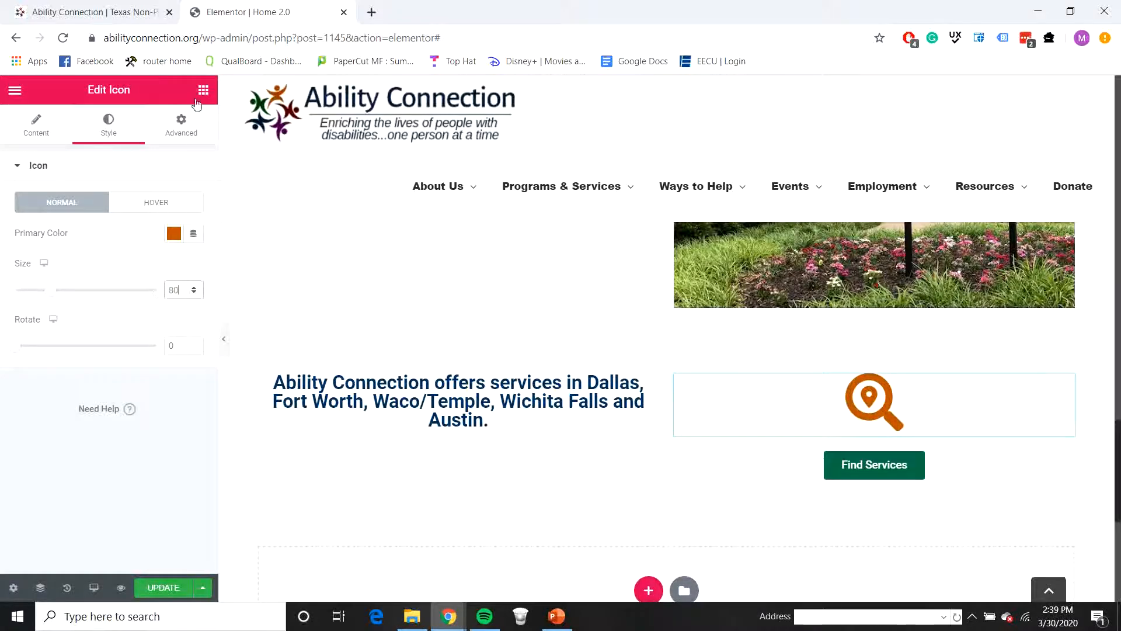
Step: Add one spacer above the search location icon and another below the Find Services button
click(201, 92)
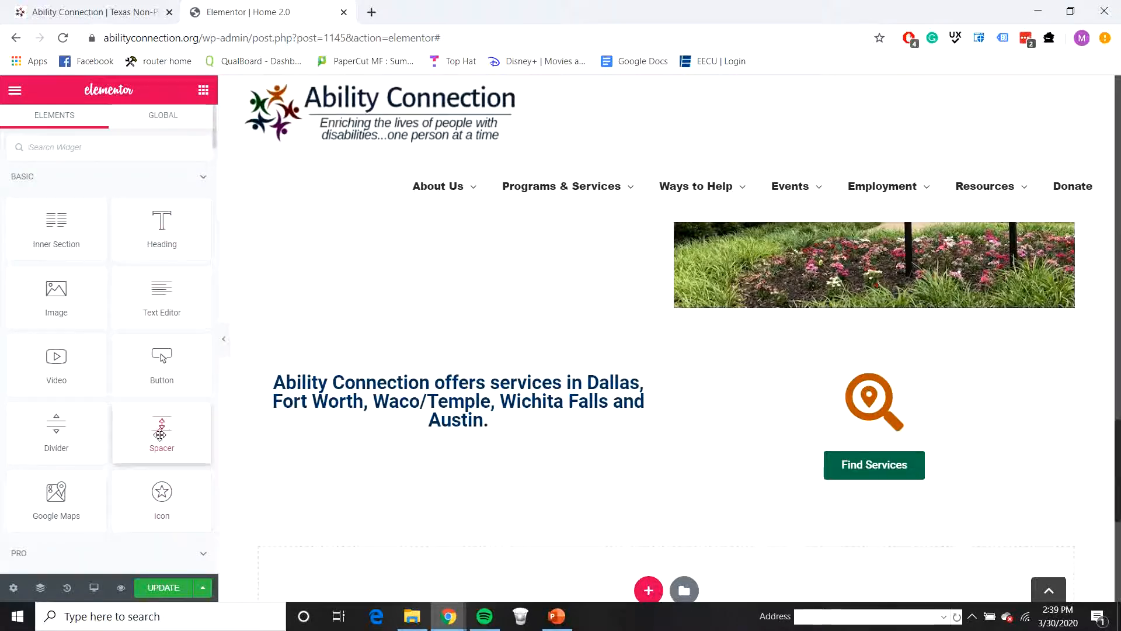
drag(159, 434, 824, 385)
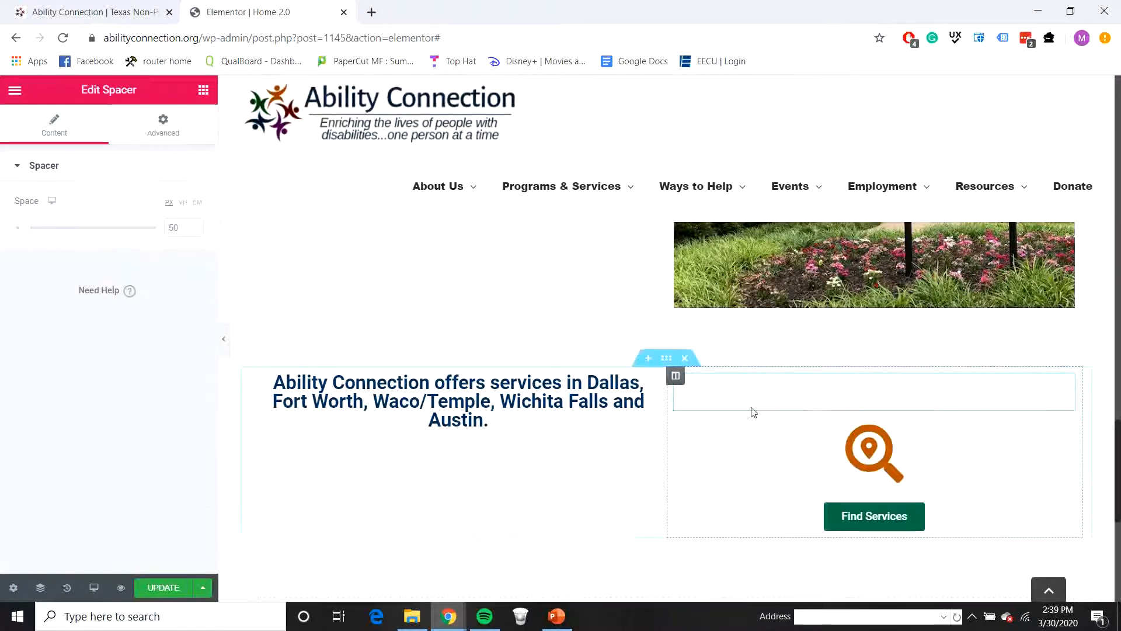
click(204, 91)
drag(160, 438, 881, 532)
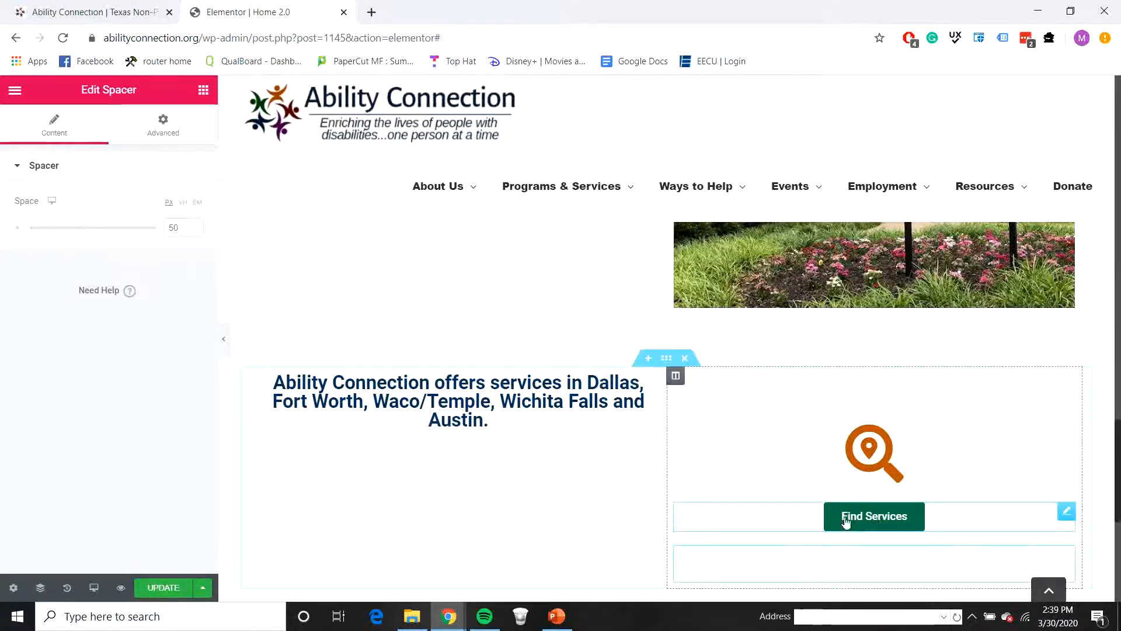
Step: Check the live site's services section, then add a spacer above the services heading and set its space to 80 px
click(128, 21)
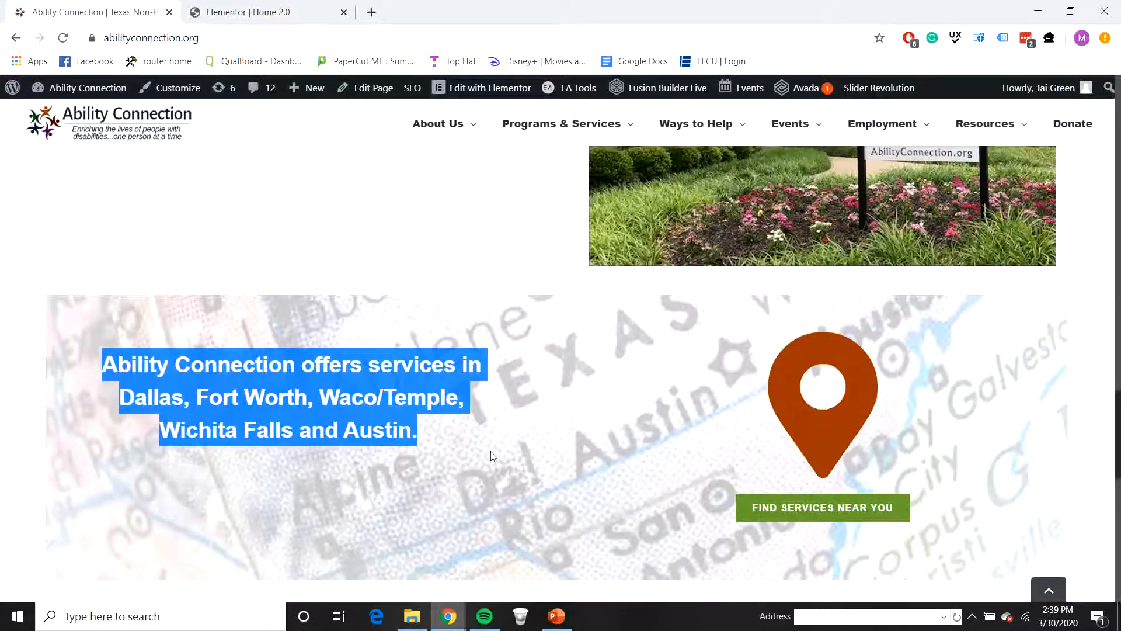
click(251, 11)
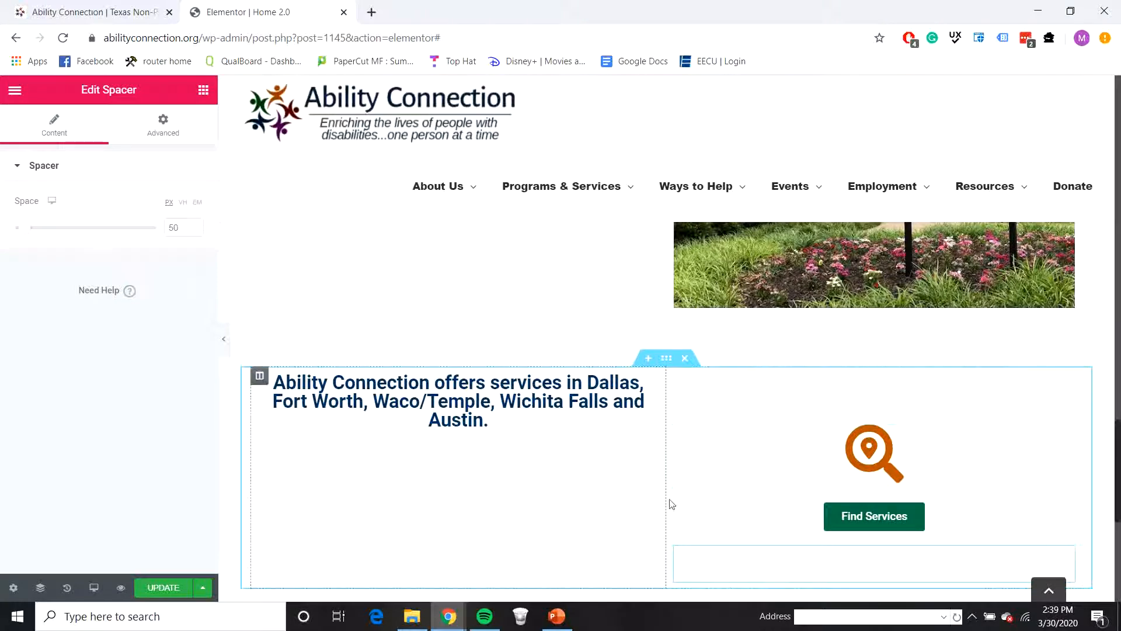
click(204, 90)
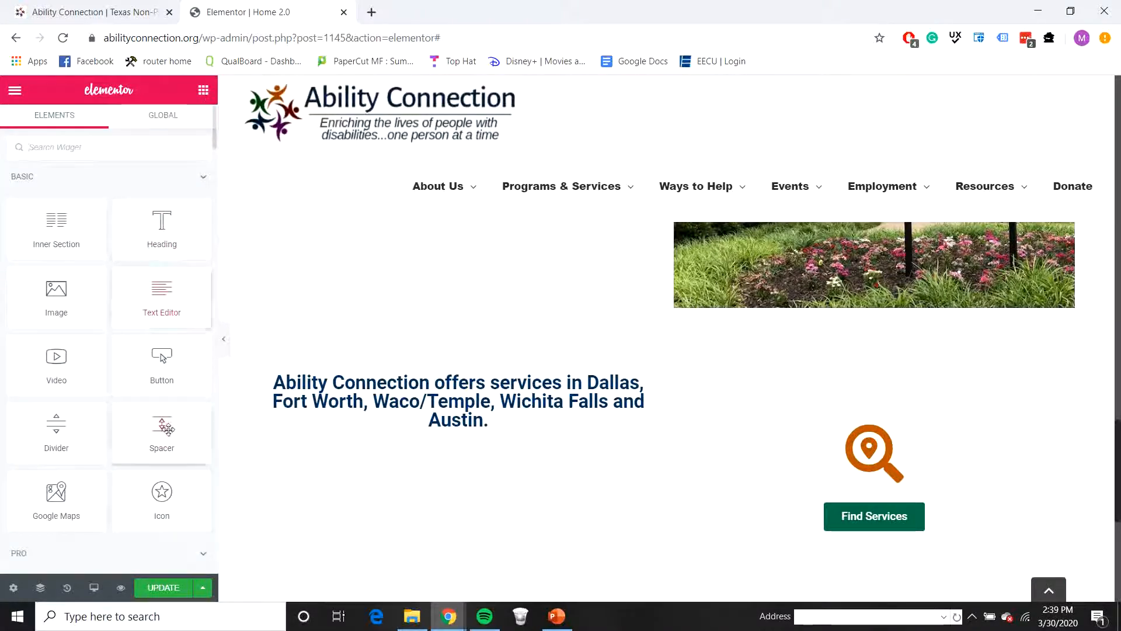
drag(166, 425, 429, 372)
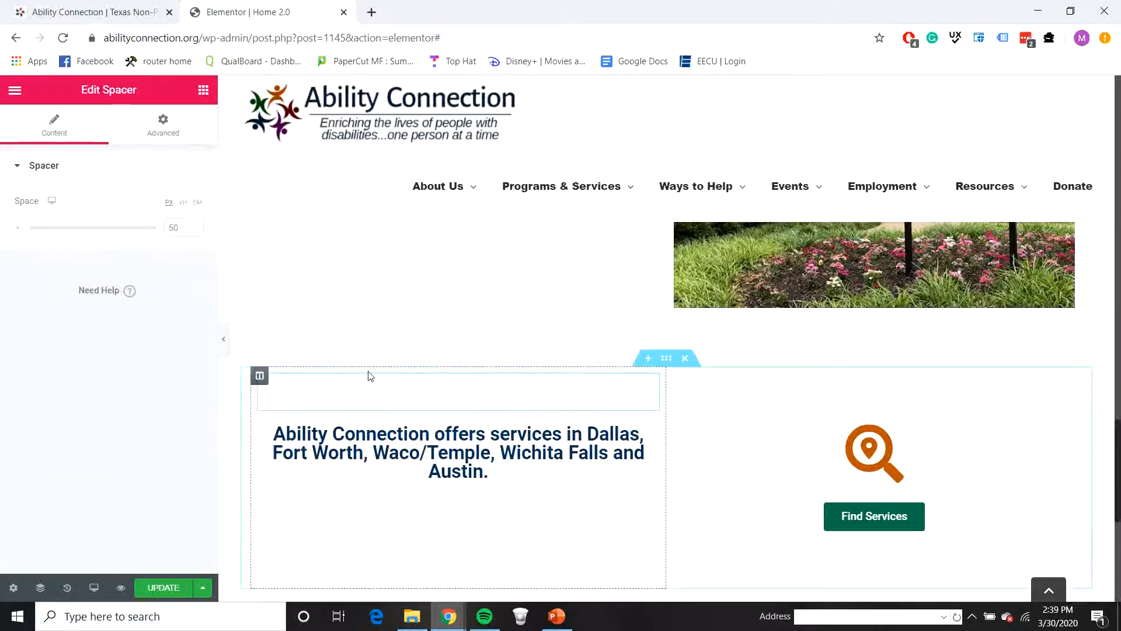
click(197, 226)
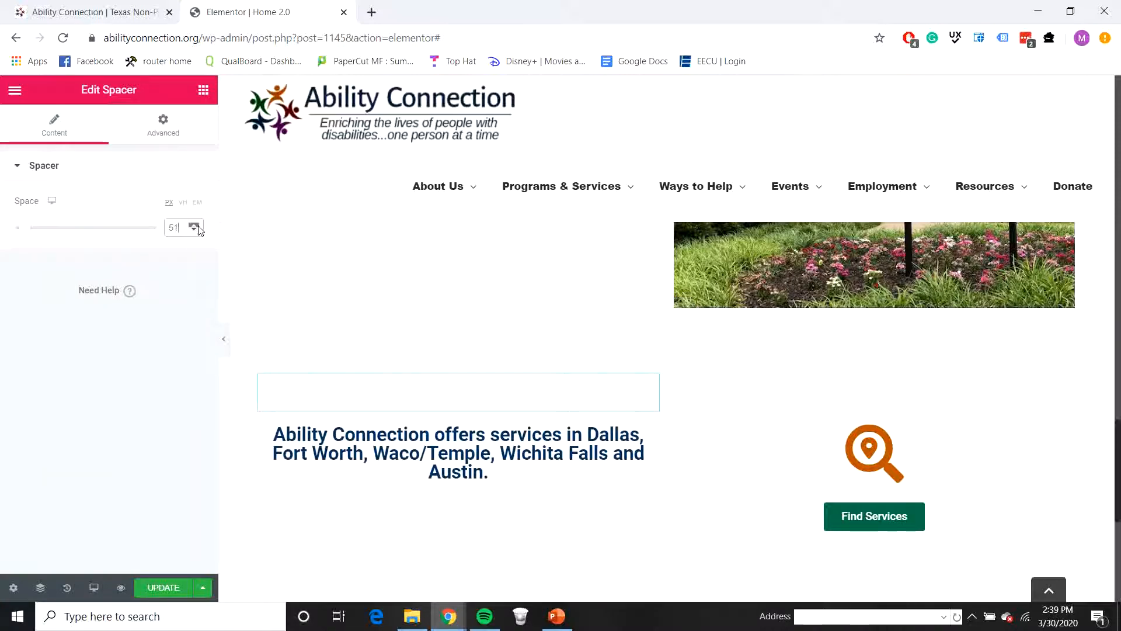
drag(198, 226, 193, 230)
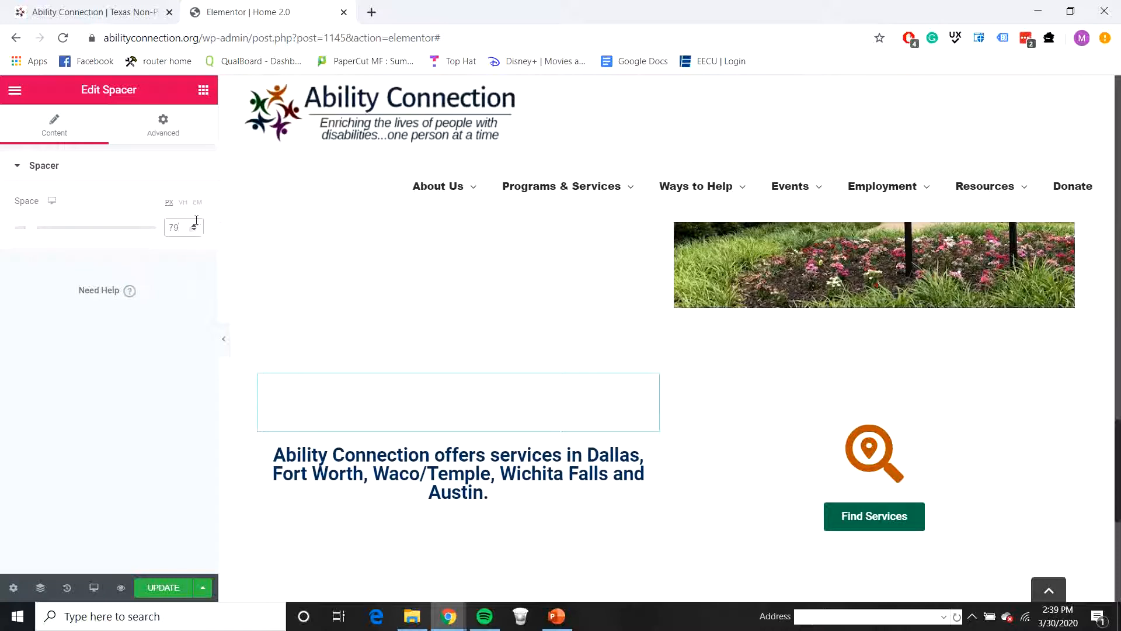
click(193, 226)
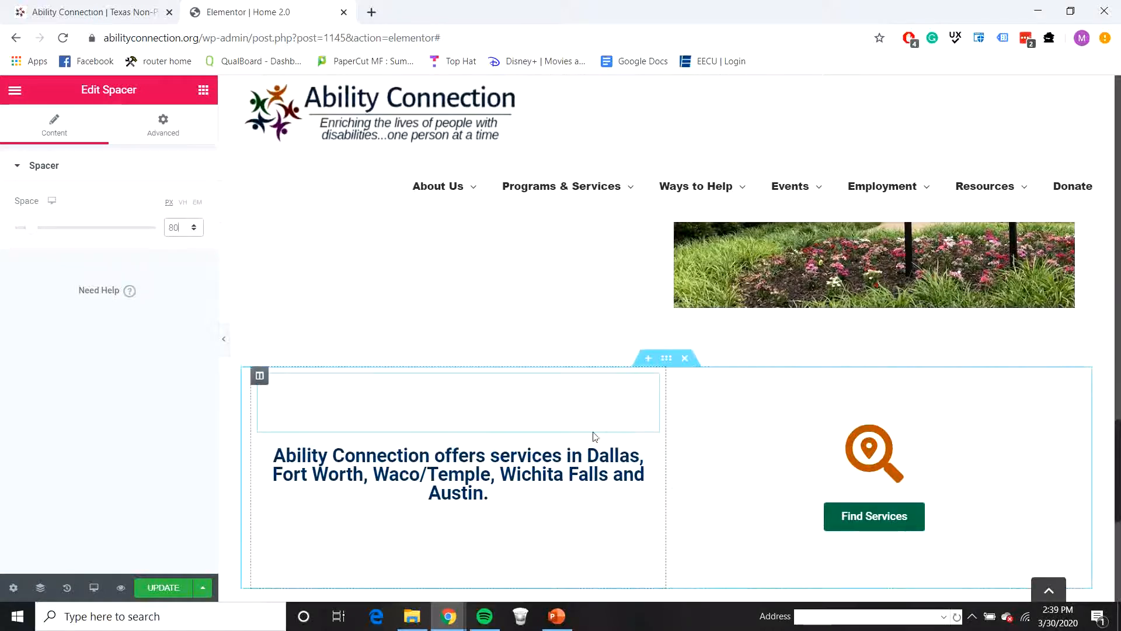
Step: Give the services section a classic background using the map image texas.jpg from the media library
click(669, 360)
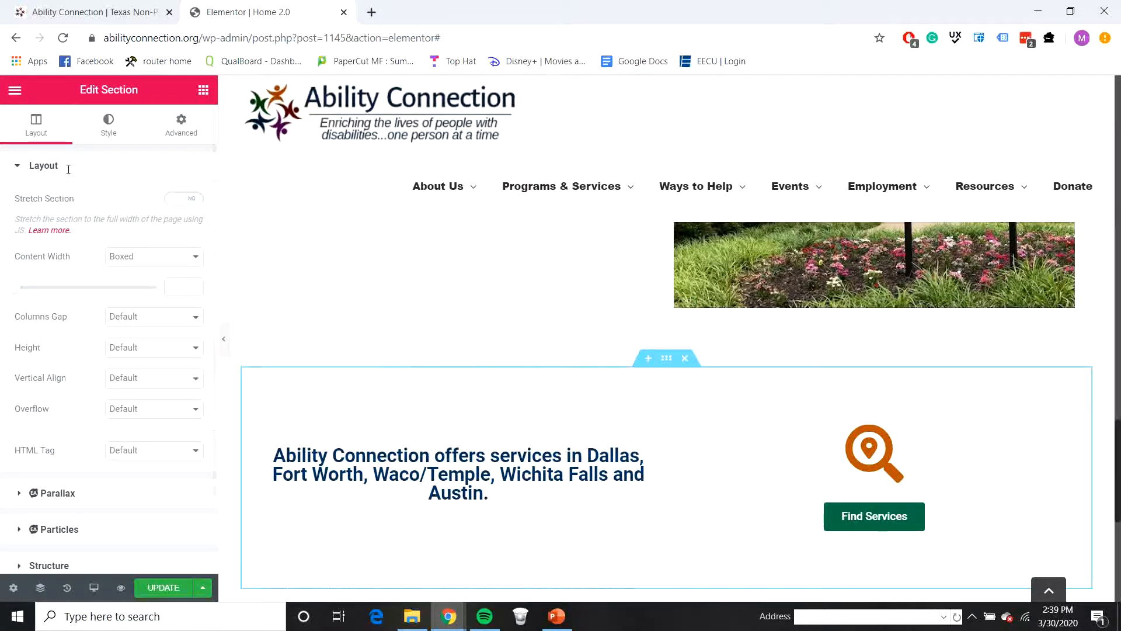
click(106, 128)
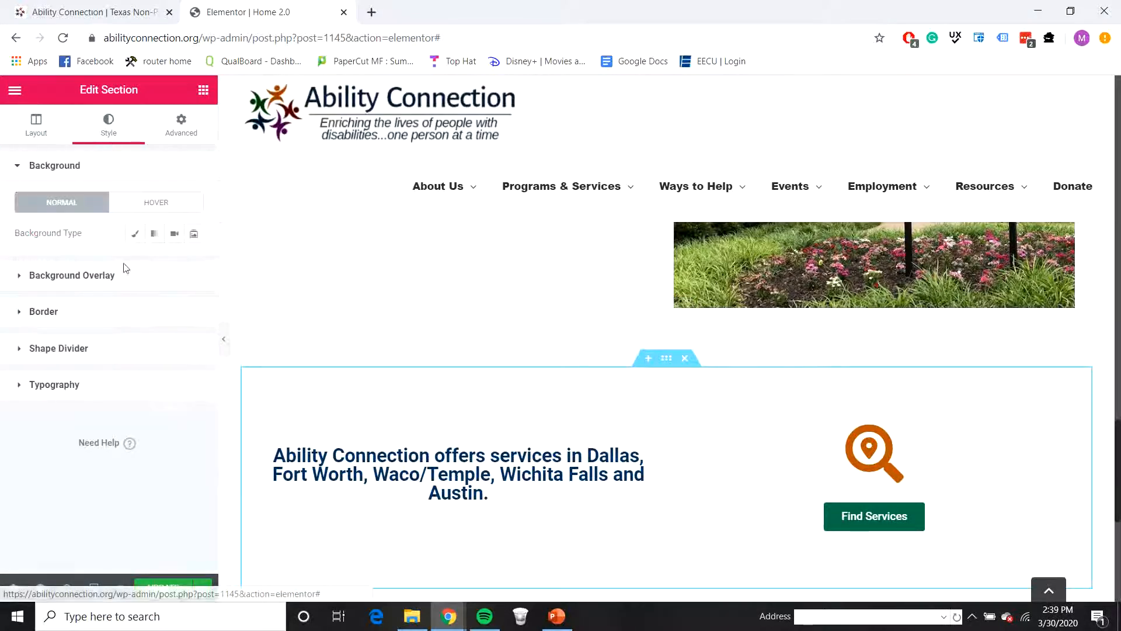
click(135, 234)
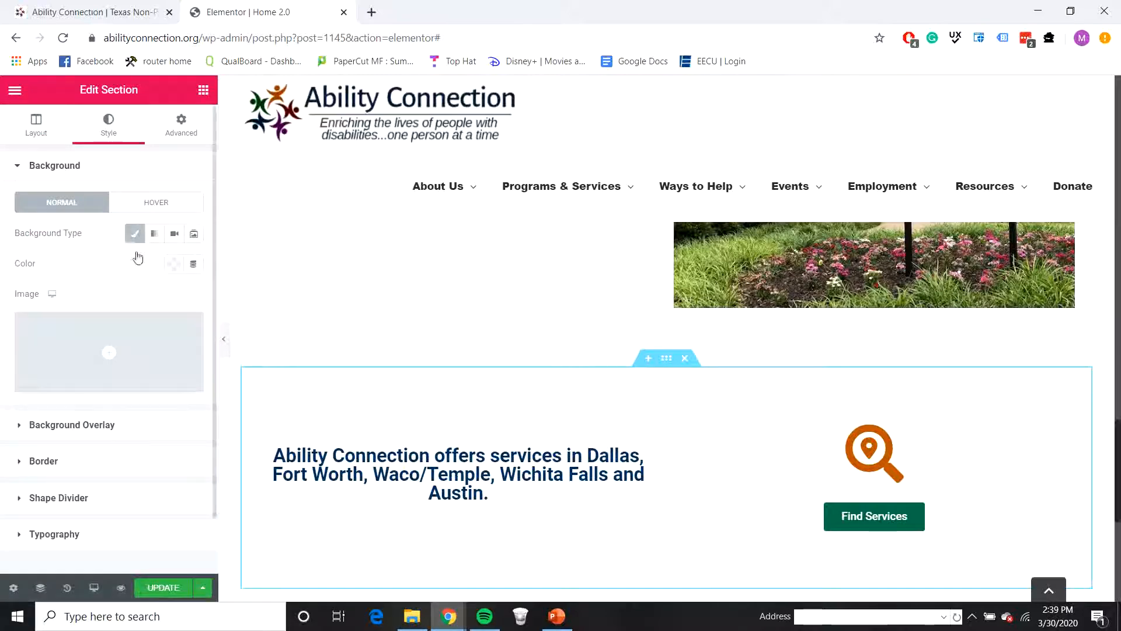
click(110, 366)
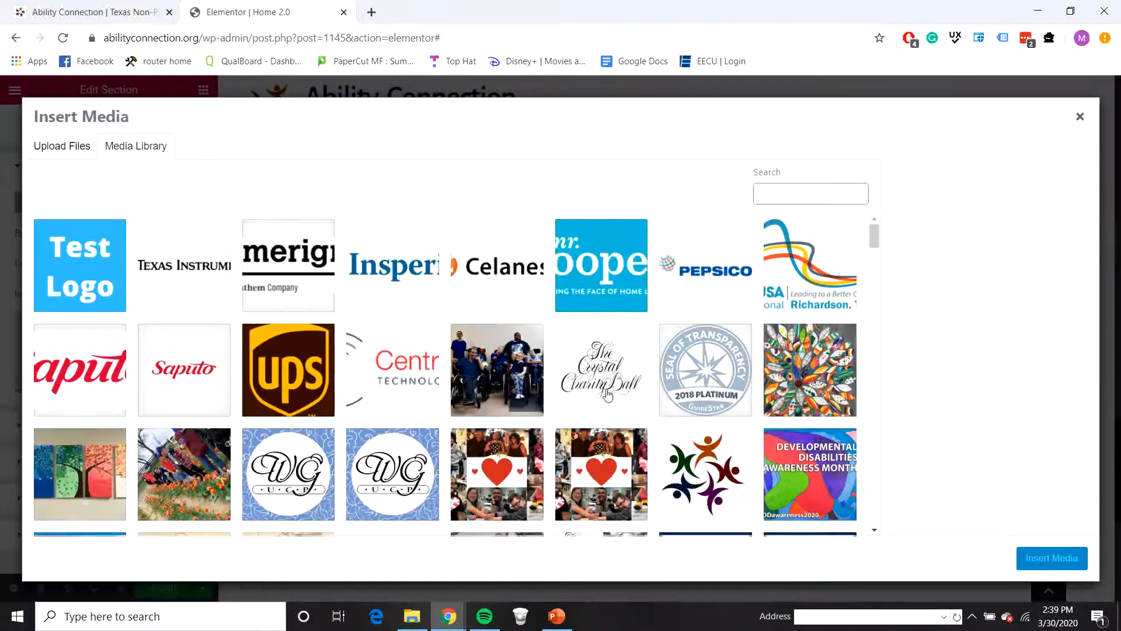
scroll(607, 396, down, 15)
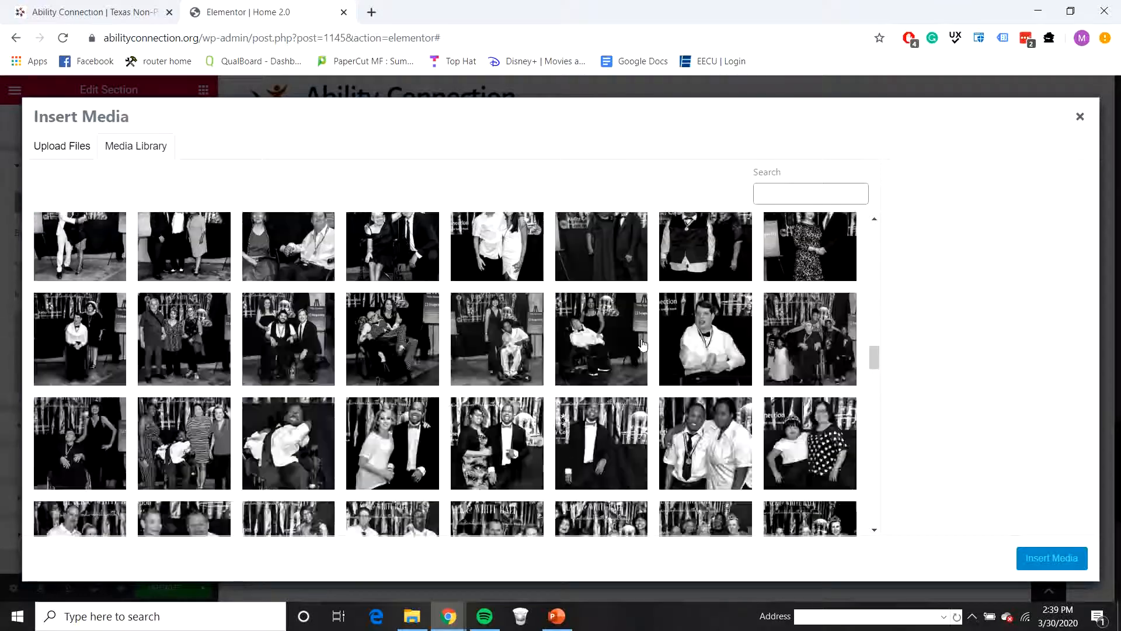
scroll(642, 345, down, 15)
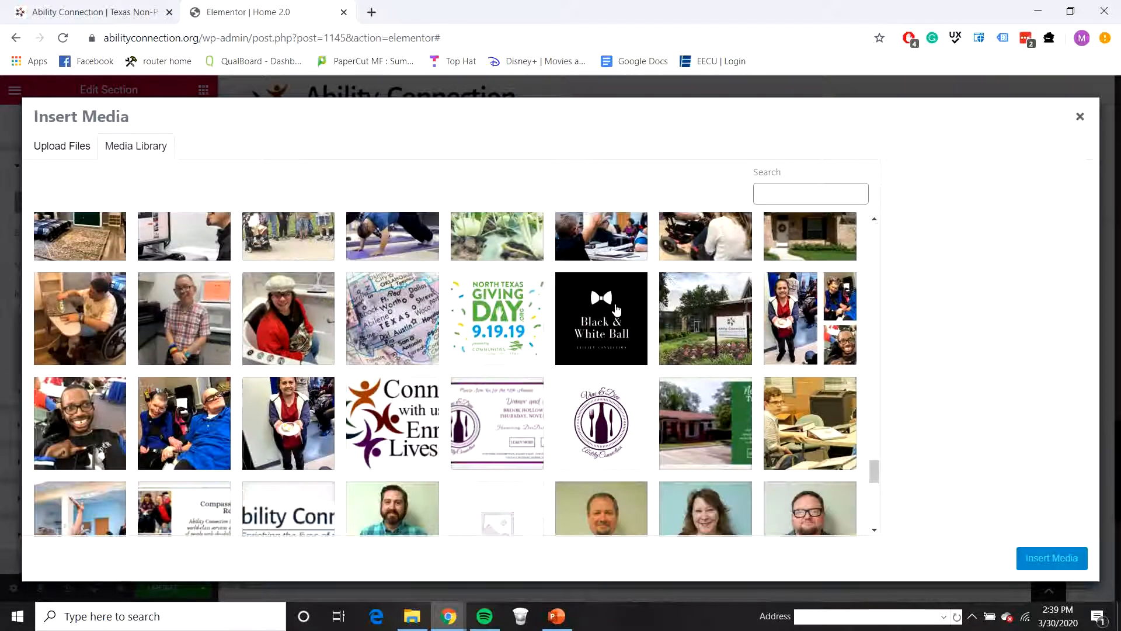
scroll(616, 310, up, 3)
click(415, 455)
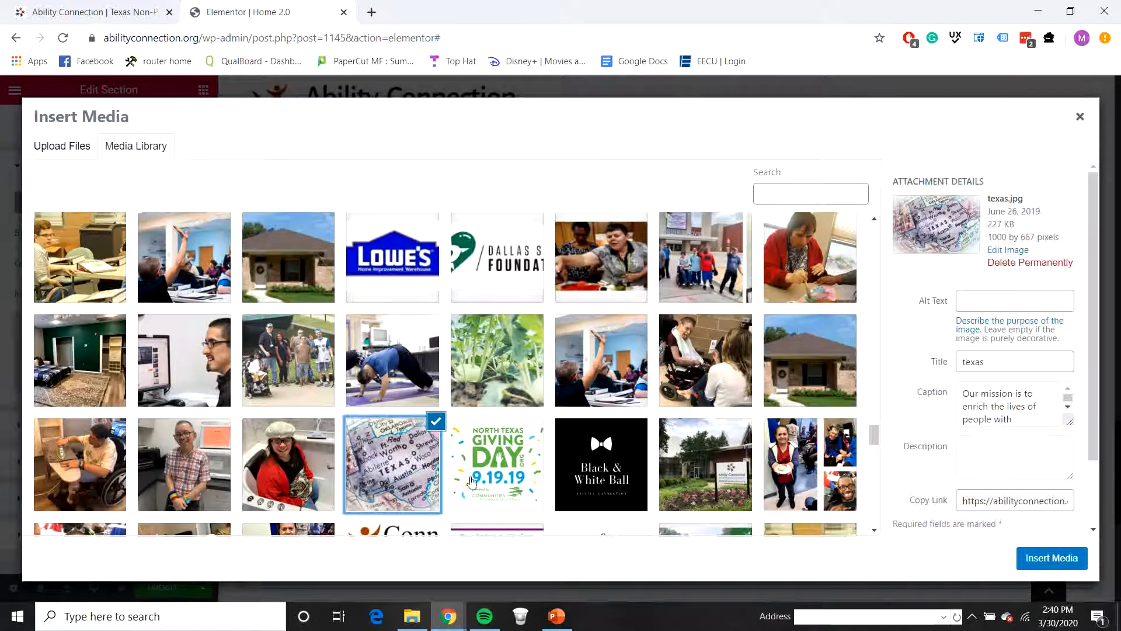
click(1052, 556)
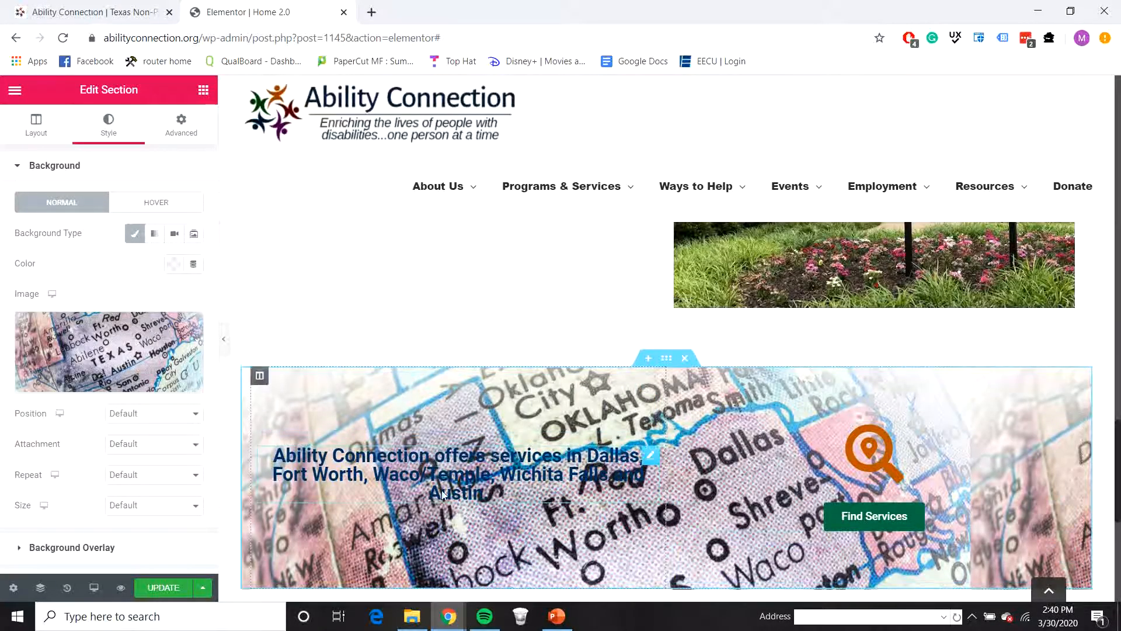
Step: Add a classic background overlay to the services section with the color white, #FFFFFF
scroll(104, 430, down, 3)
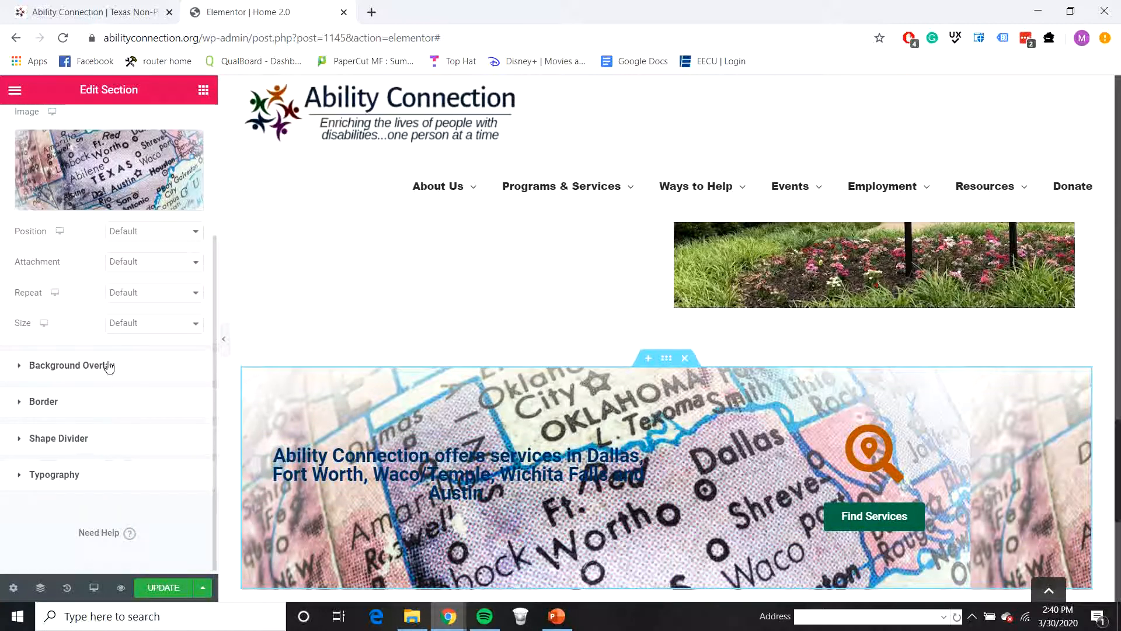
click(109, 366)
click(174, 270)
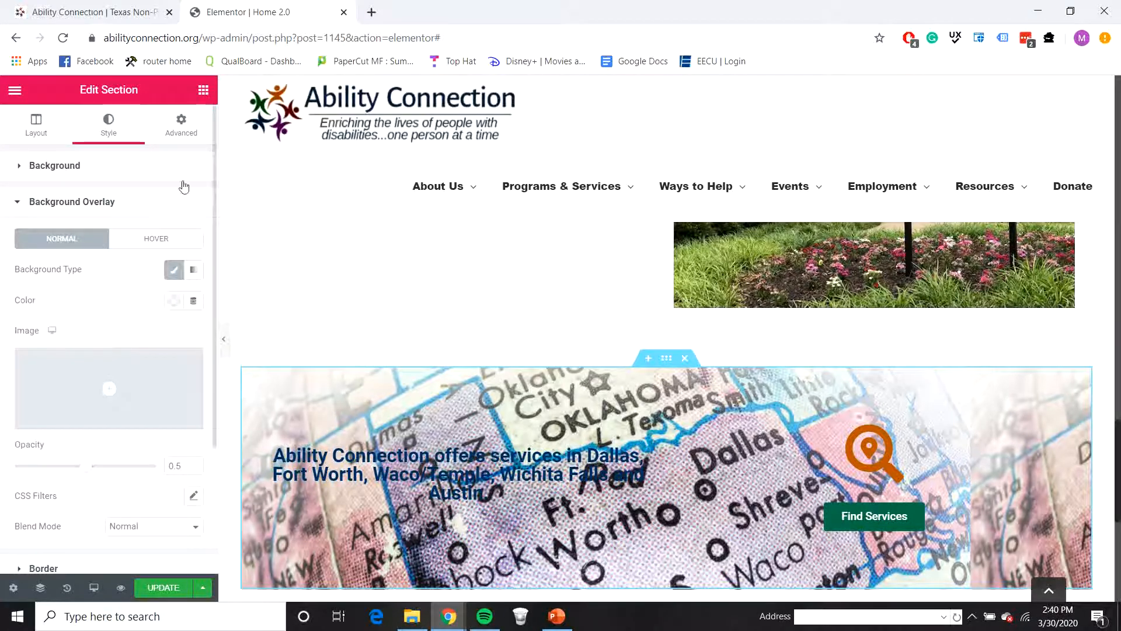
click(175, 304)
click(241, 339)
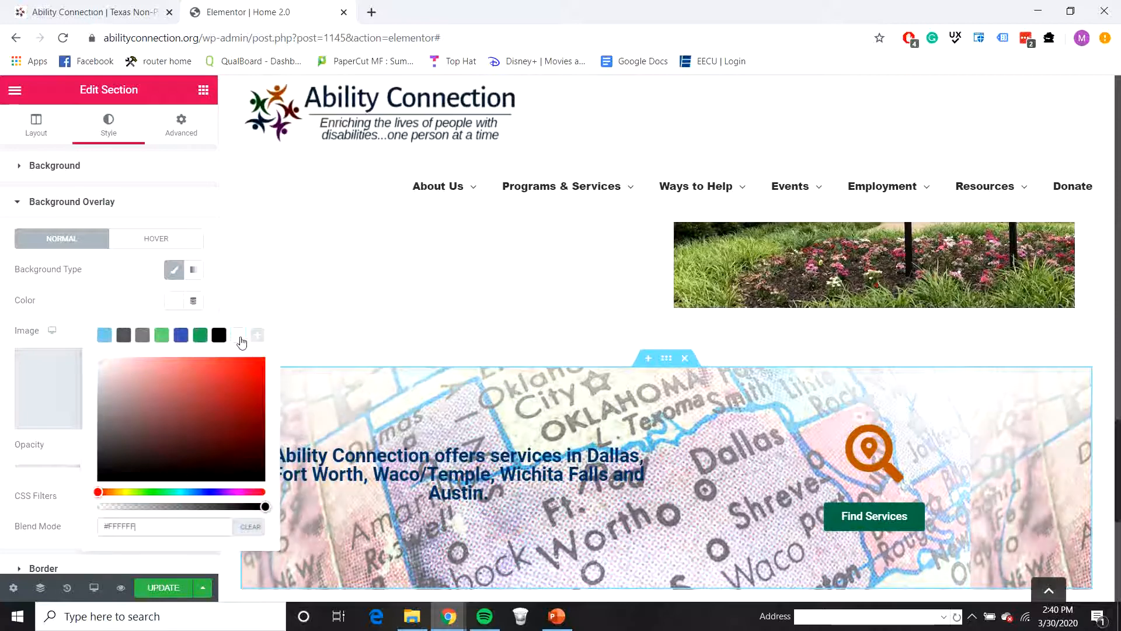
click(361, 346)
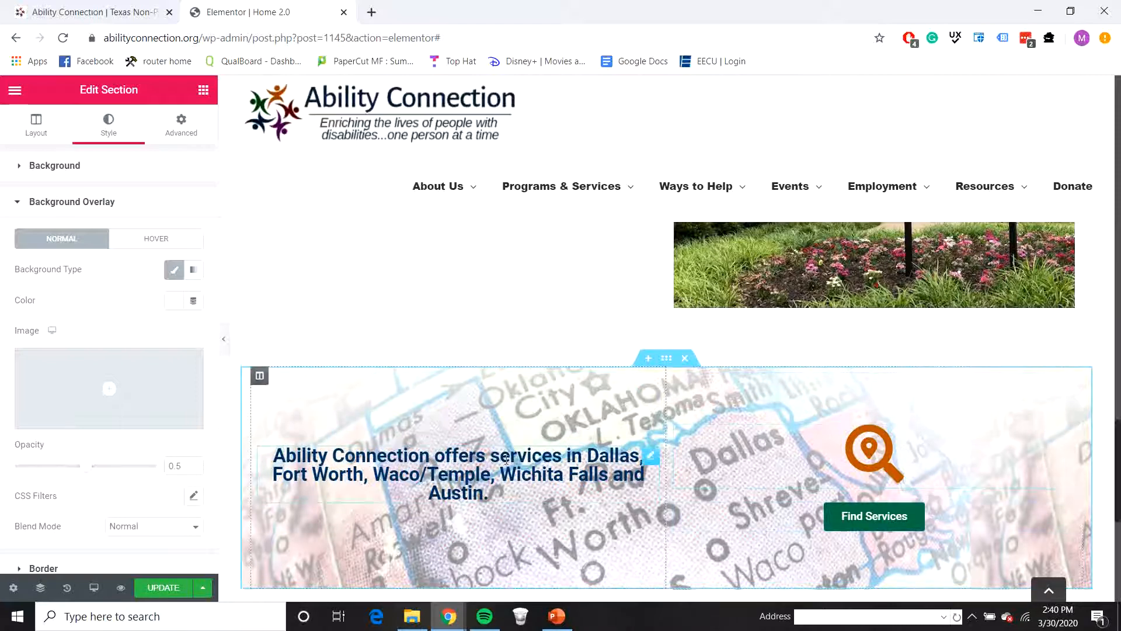
Step: Set the attachment of the services section's map background image to Fixed
scroll(701, 485, down, 2)
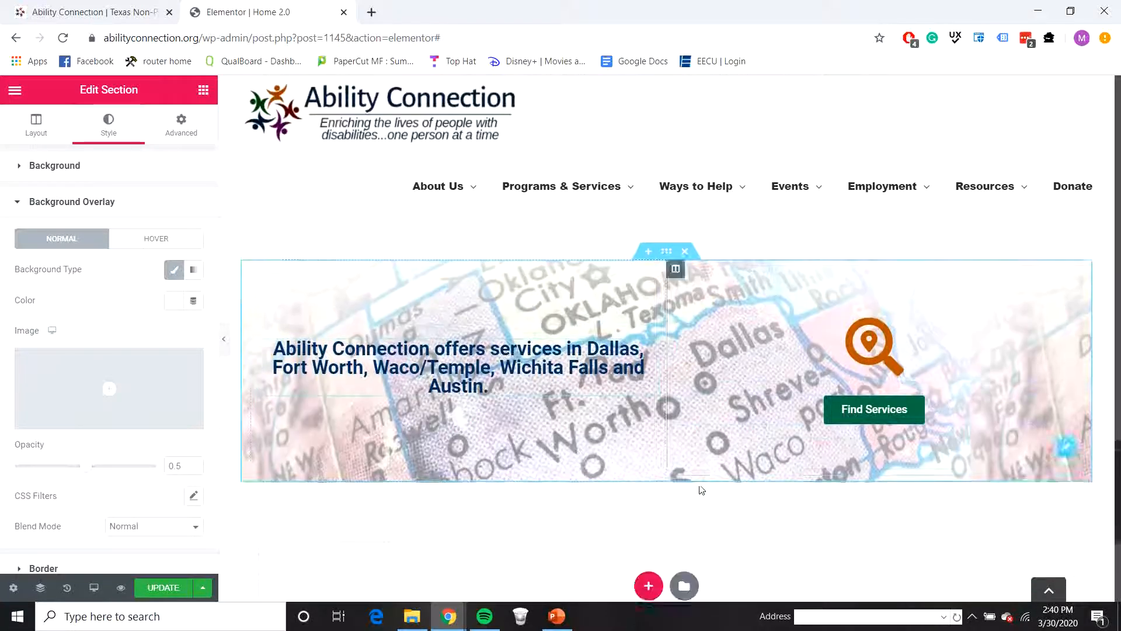
scroll(701, 485, up, 2)
scroll(703, 483, down, 2)
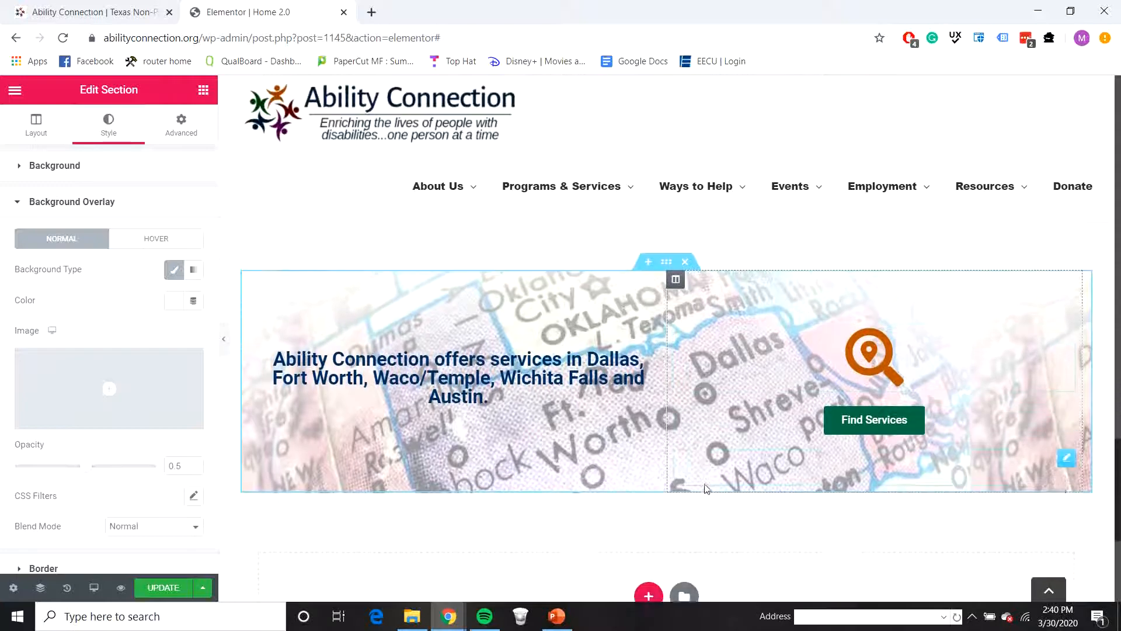
scroll(719, 509, up, 2)
scroll(728, 493, down, 2)
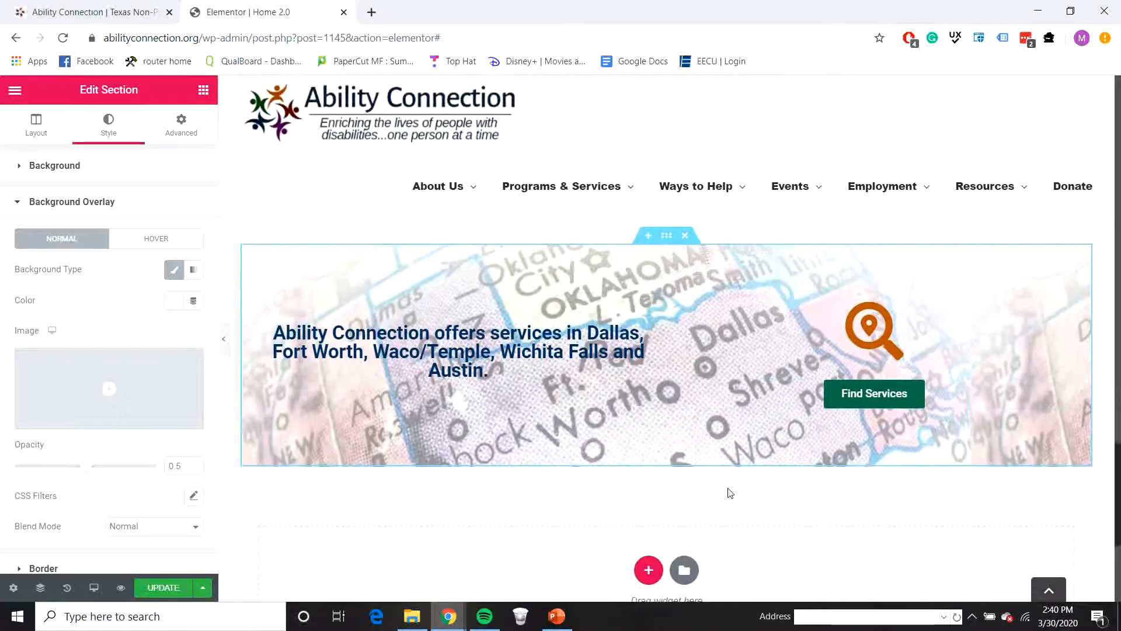
scroll(712, 467, up, 2)
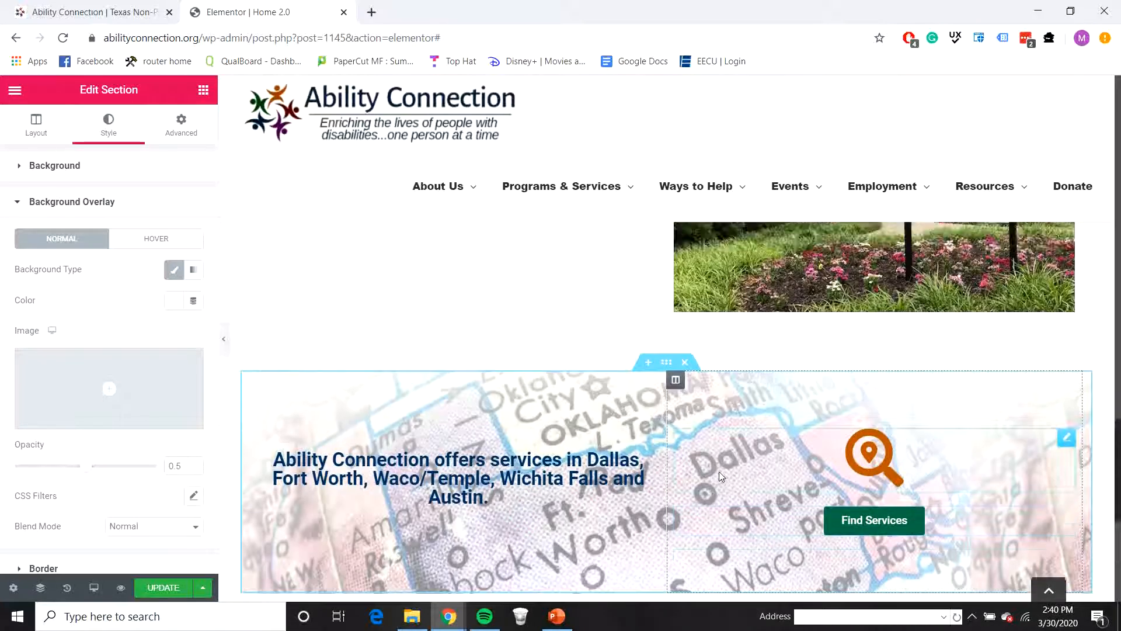
scroll(713, 465, down, 2)
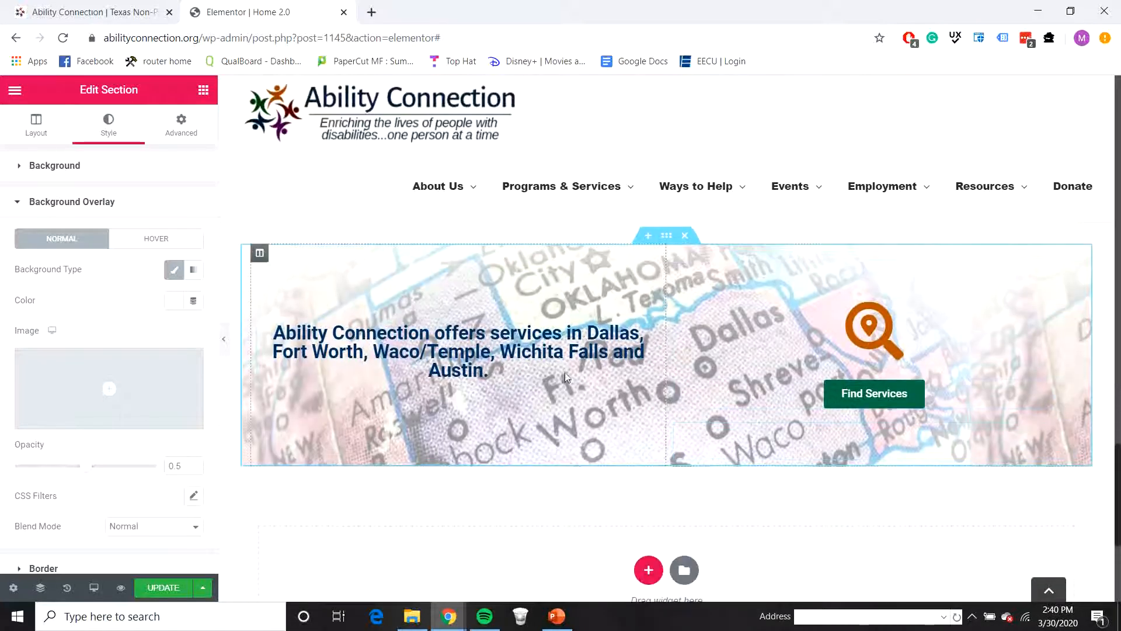
click(127, 201)
click(134, 448)
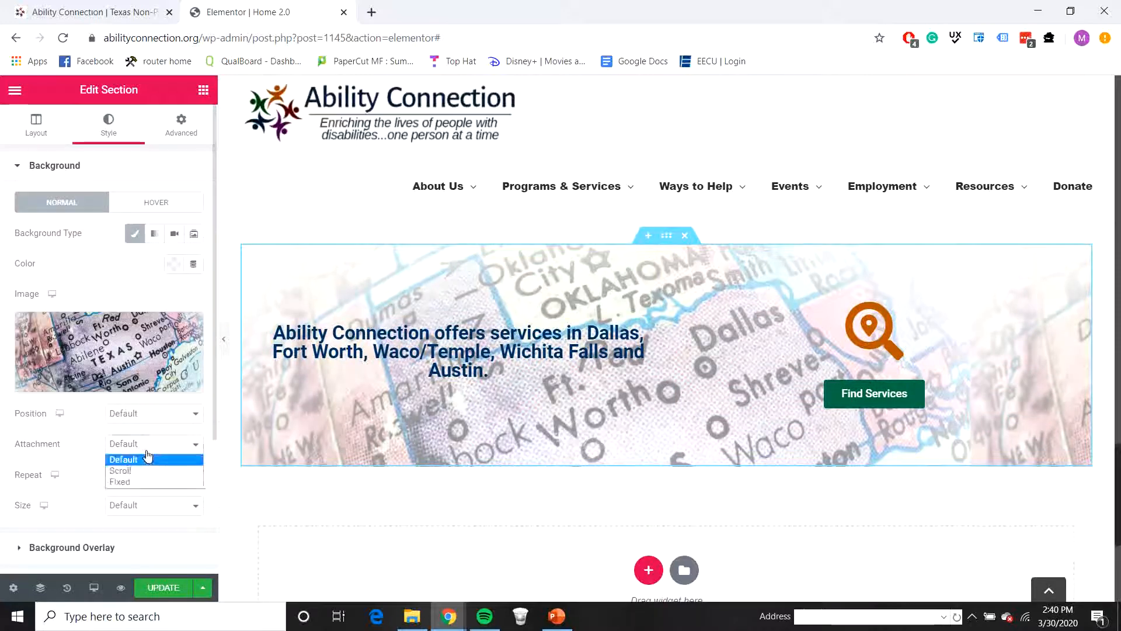
click(153, 484)
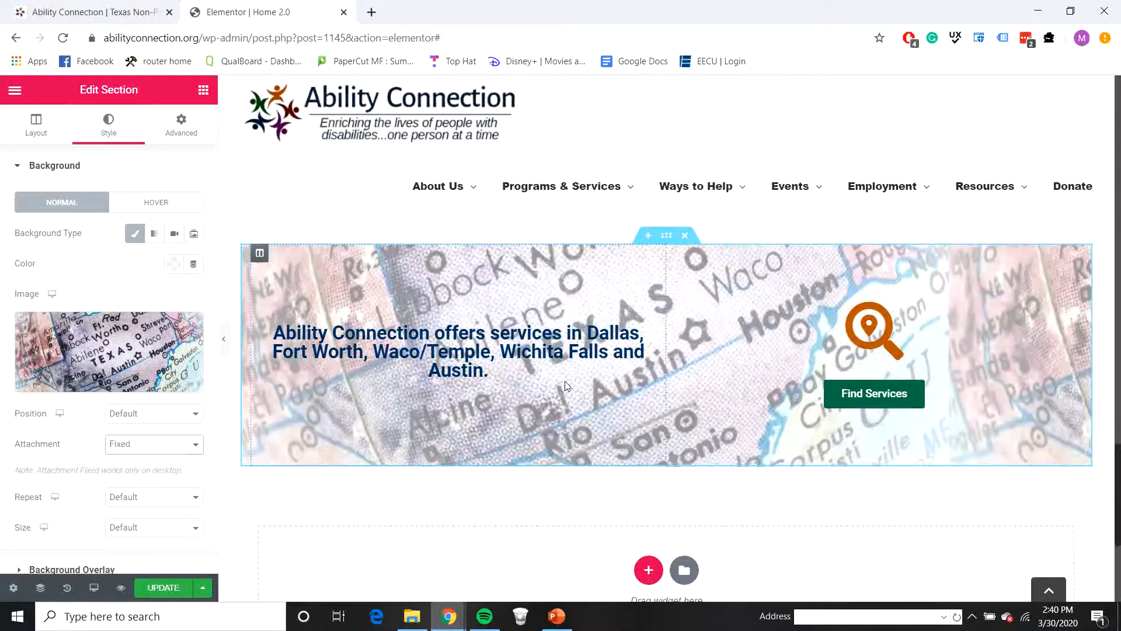
Step: Examine how the map background of the services section behaves as the page moves past it
scroll(642, 379, up, 2)
scroll(699, 363, down, 2)
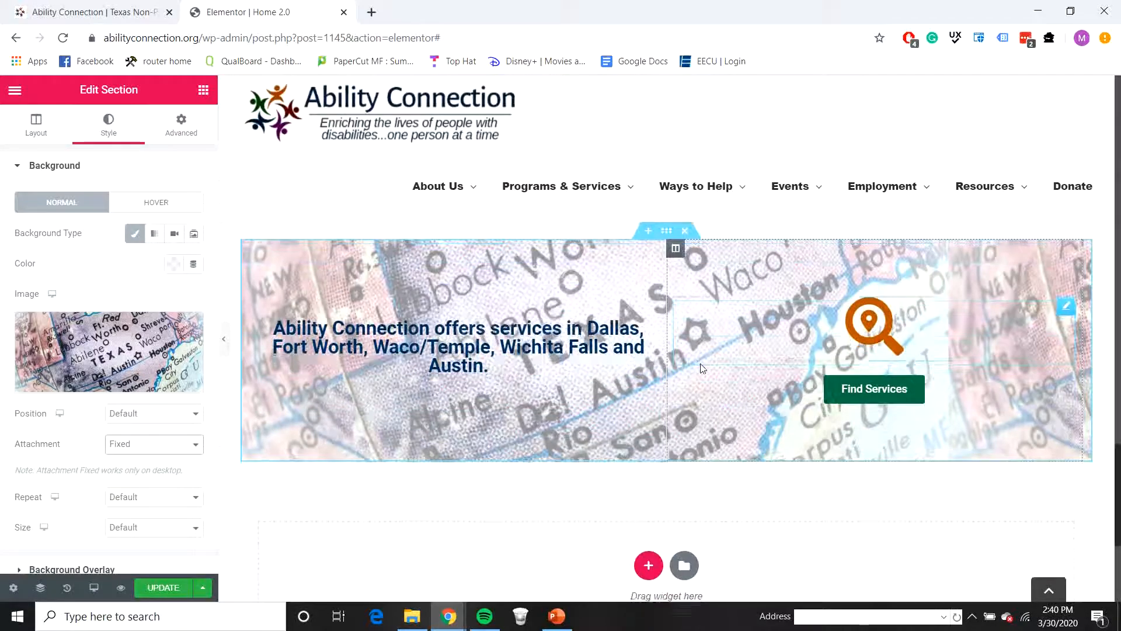
scroll(700, 366, down, 2)
scroll(700, 369, up, 4)
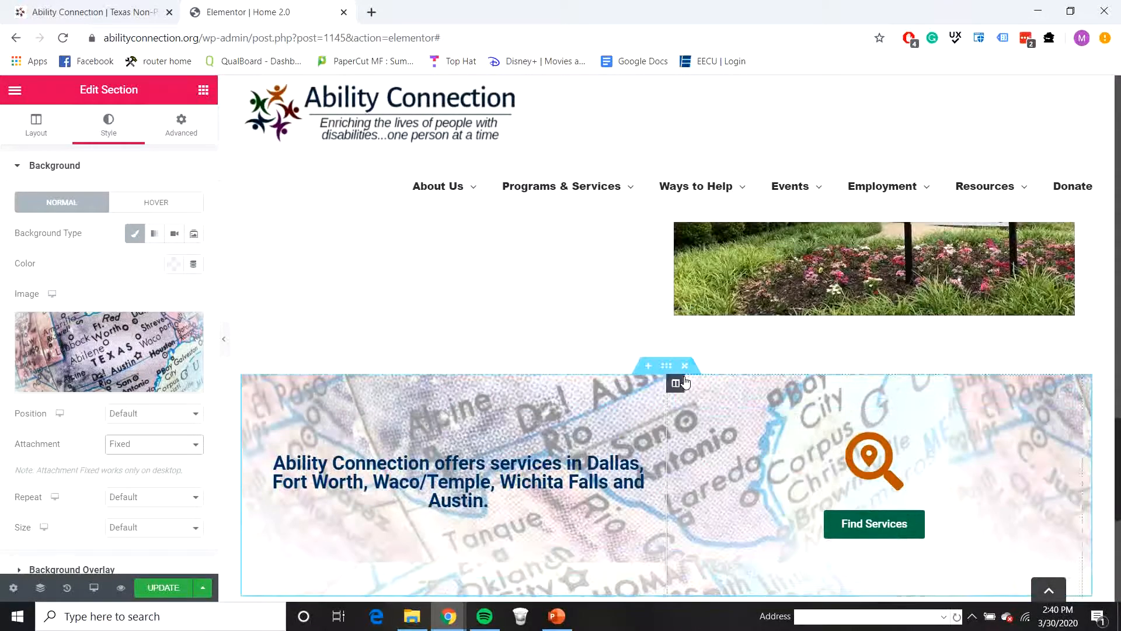
scroll(665, 367, down, 2)
scroll(669, 372, up, 3)
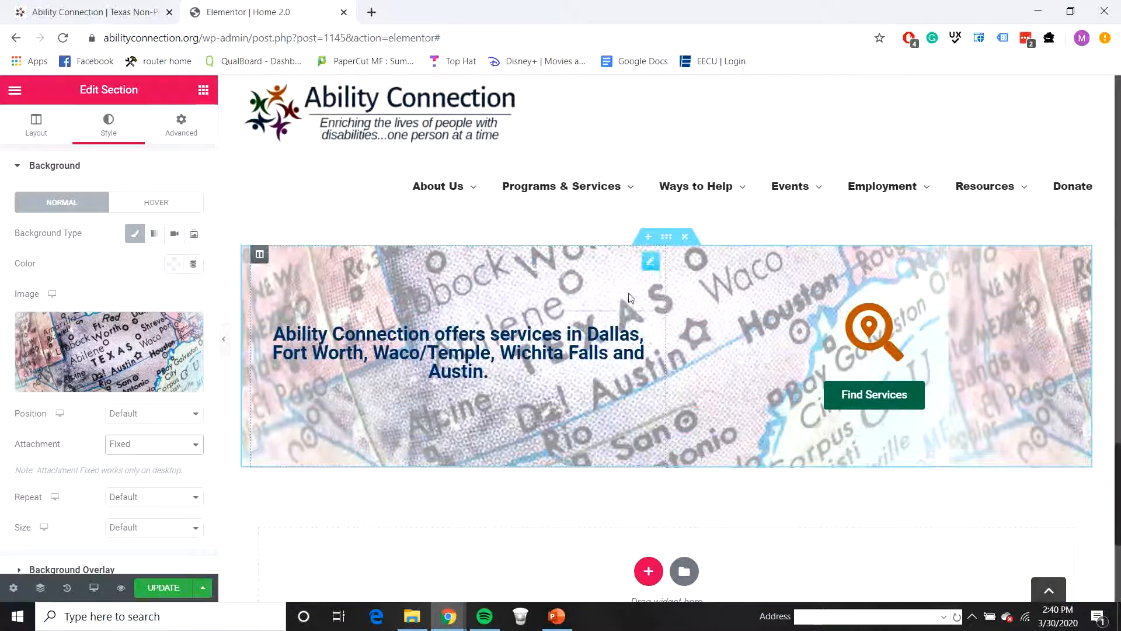
scroll(740, 383, up, 4)
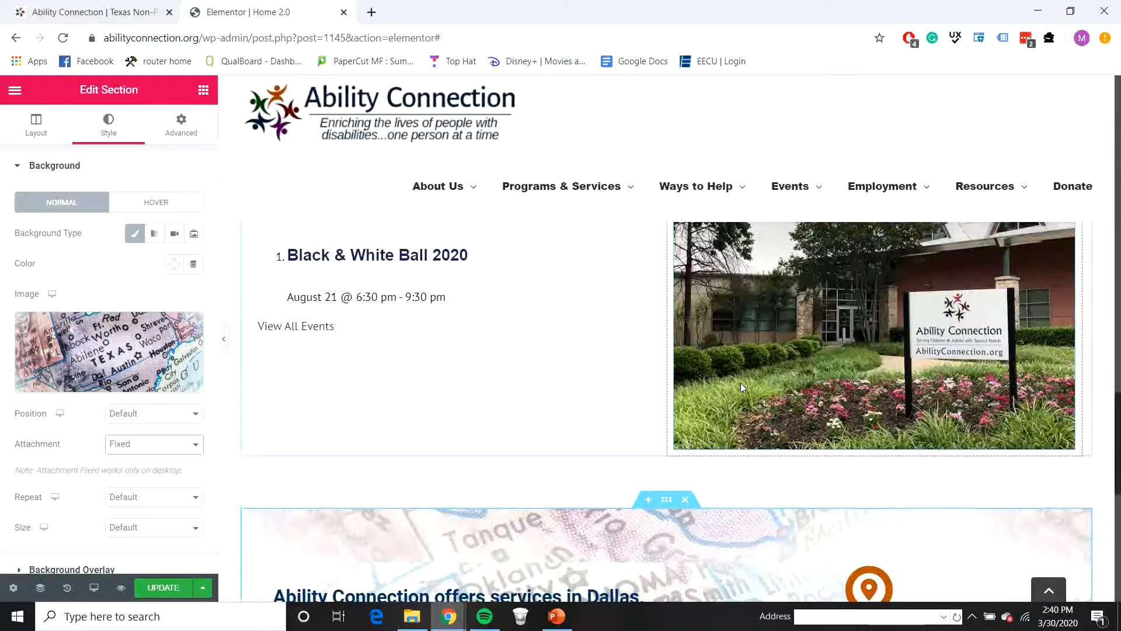
scroll(745, 381, down, 6)
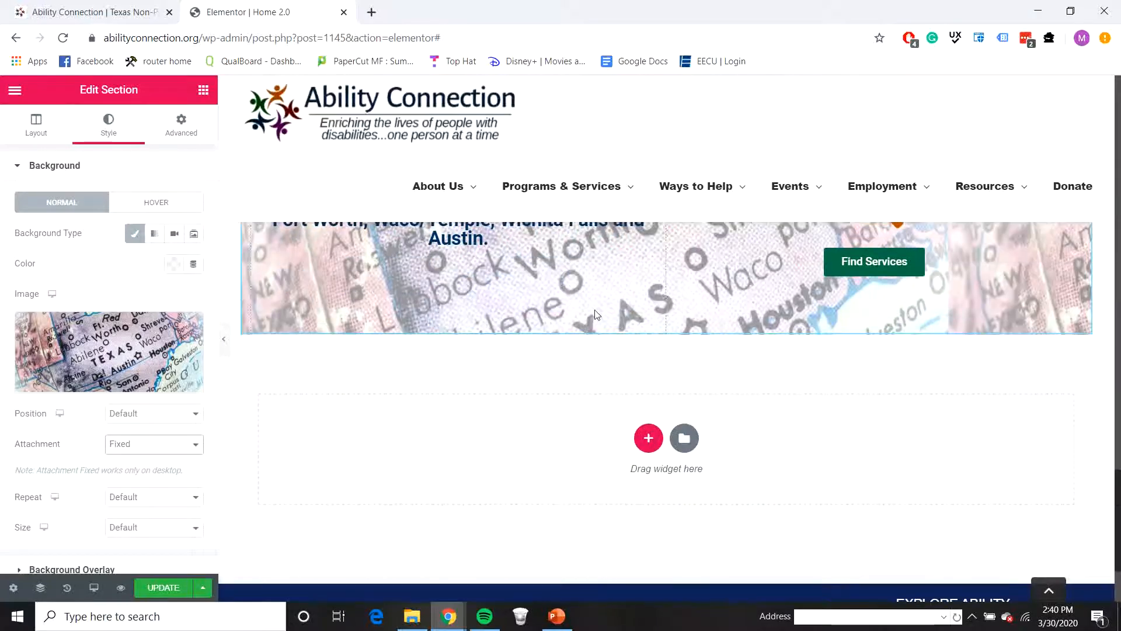
Step: Check the live site's partners section, then add a single-column section containing a spacer below the services section
click(87, 14)
scroll(696, 386, down, 7)
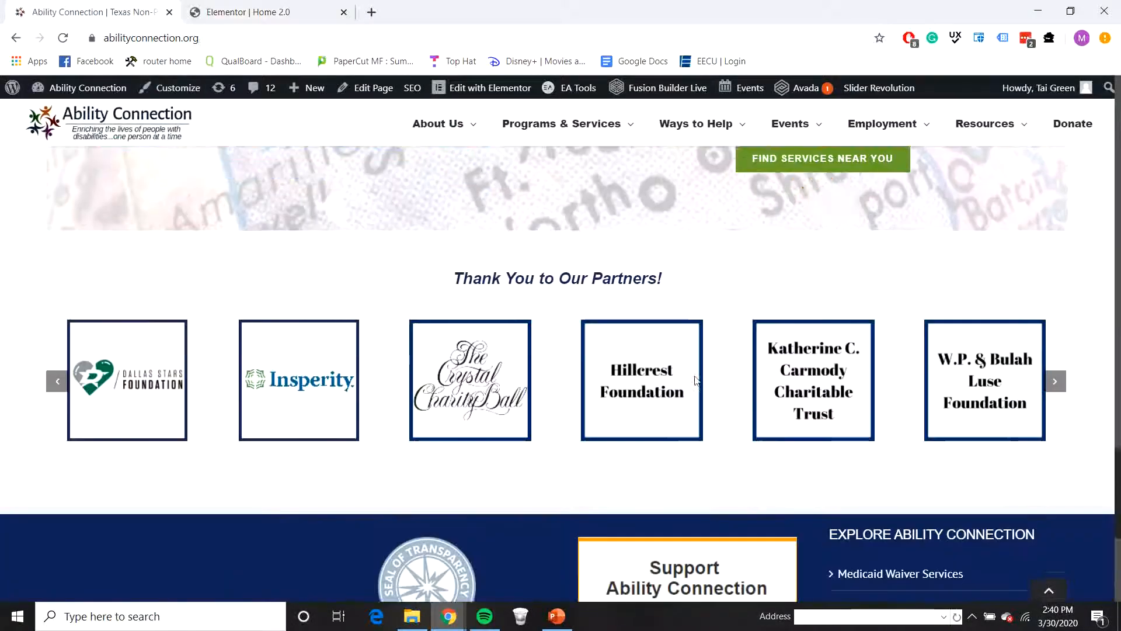
click(243, 14)
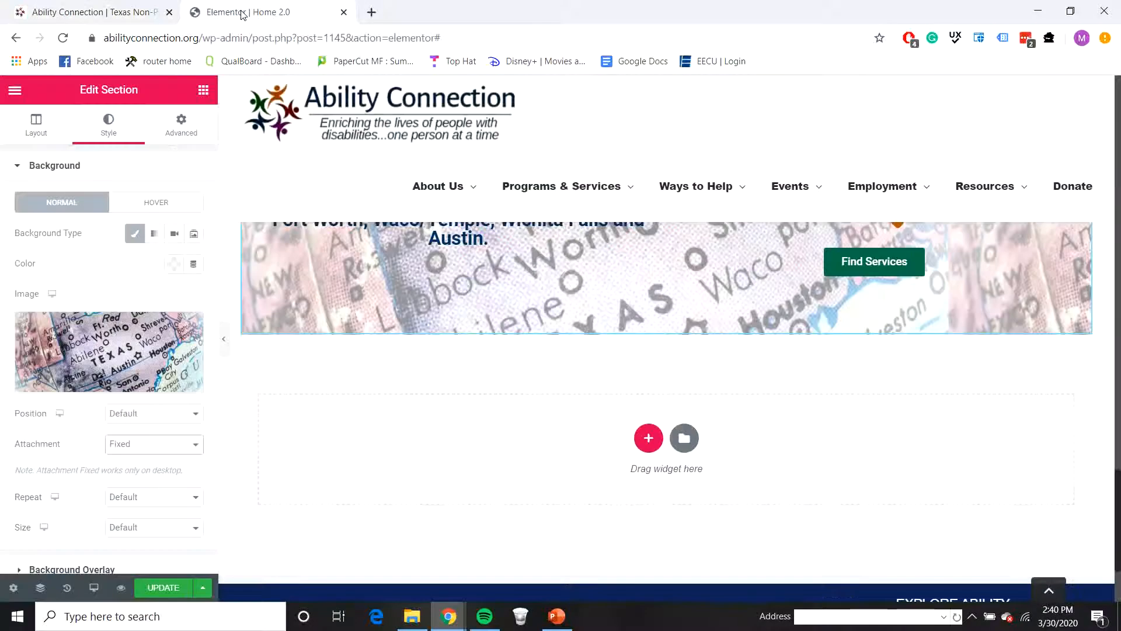
click(646, 433)
click(493, 477)
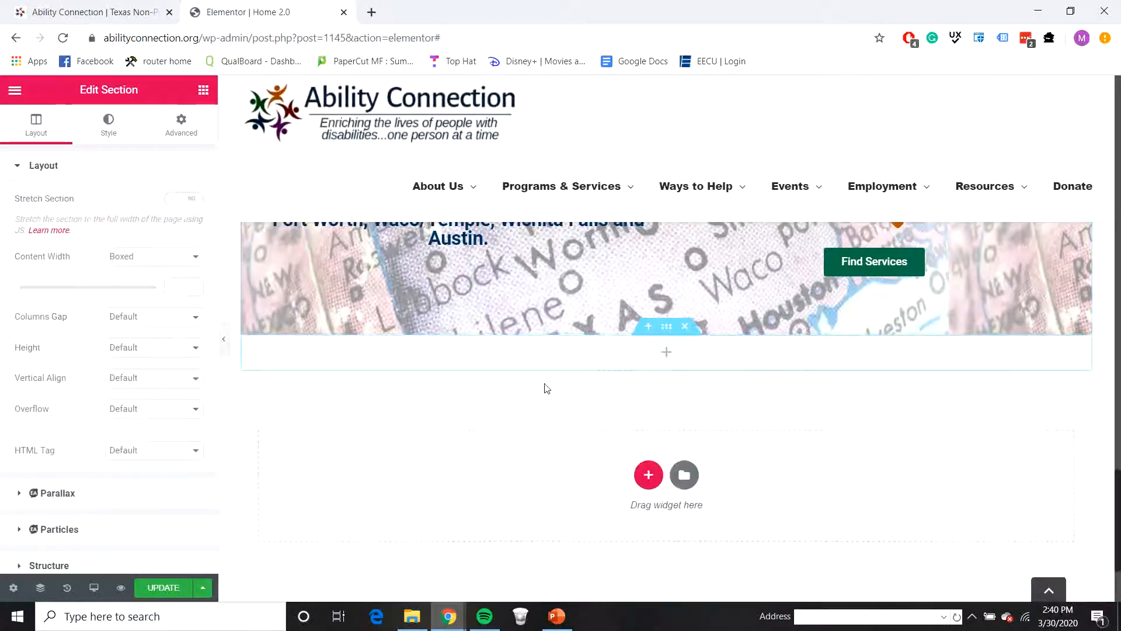
click(204, 89)
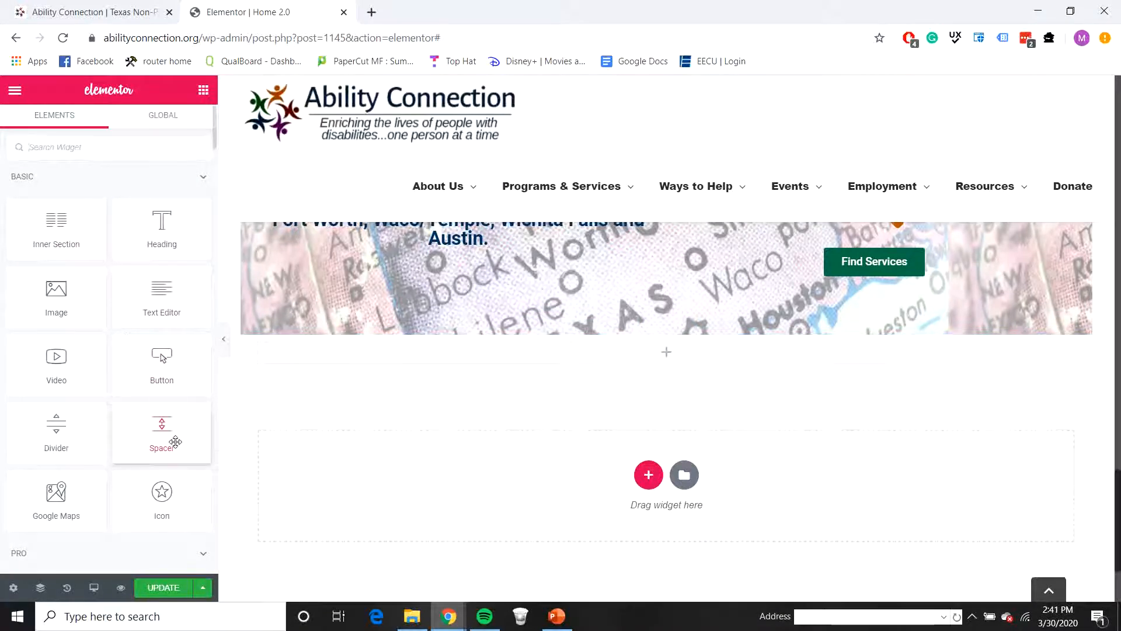
mouse_move(560, 371)
mouse_down()
mouse_move(566, 344)
mouse_move(563, 368)
mouse_up()
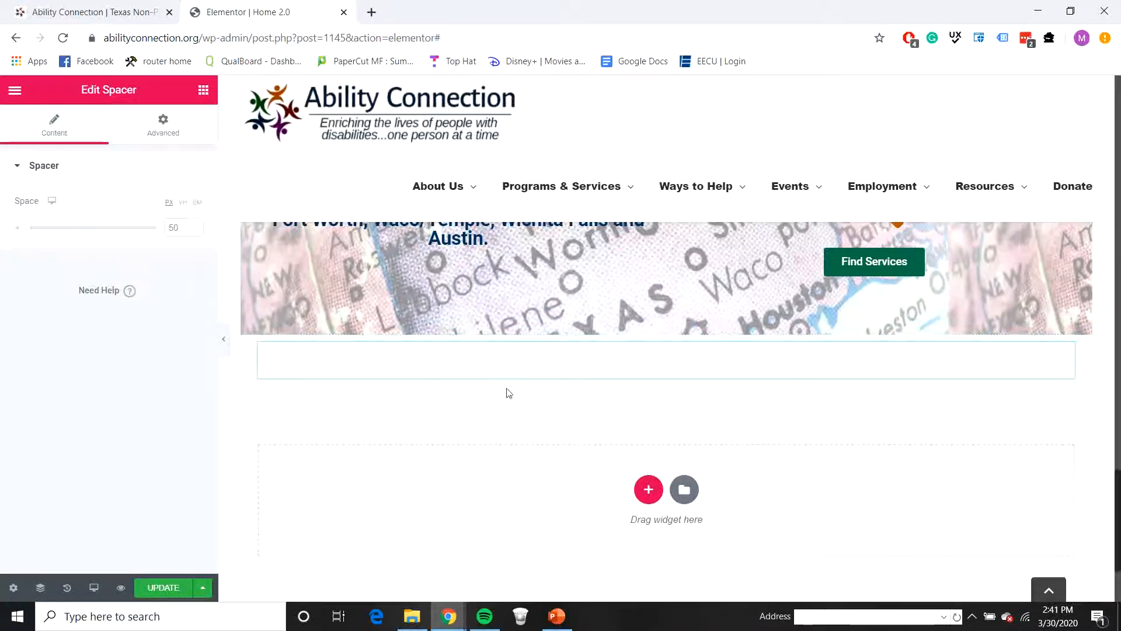
Step: Add another single-column section below the spacer section and place a heading with a divider beneath it
click(648, 488)
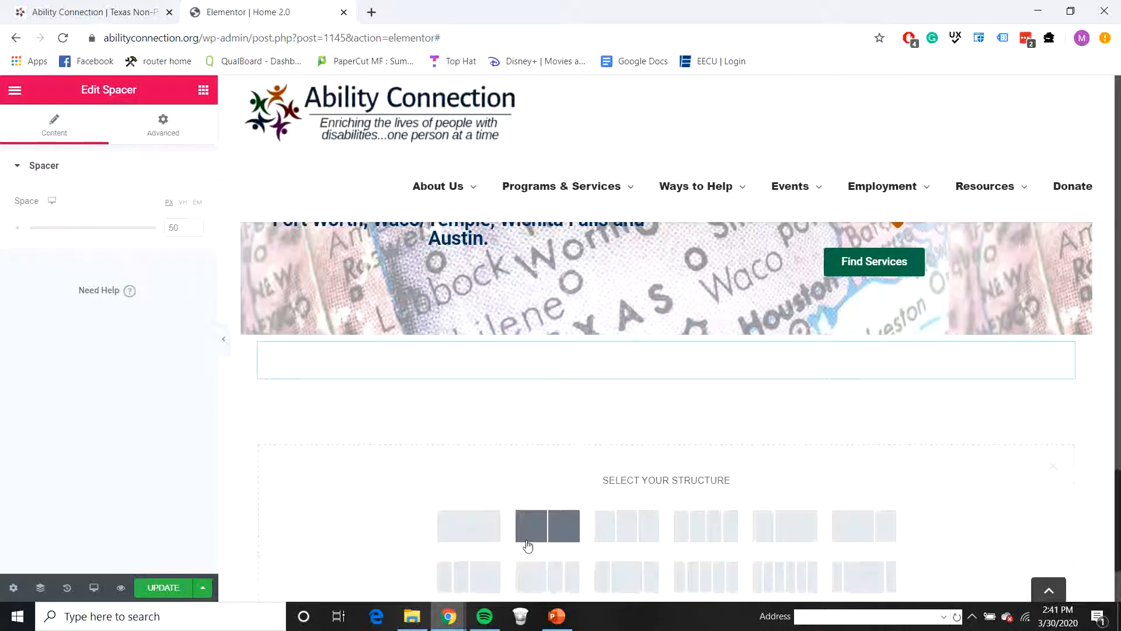
click(483, 526)
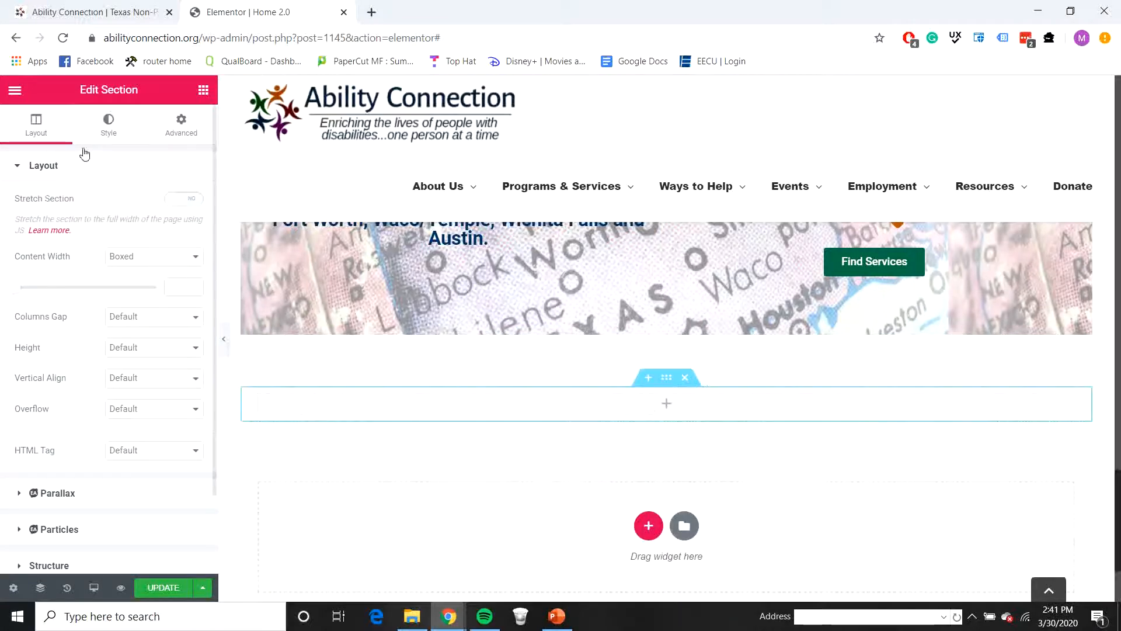
click(203, 90)
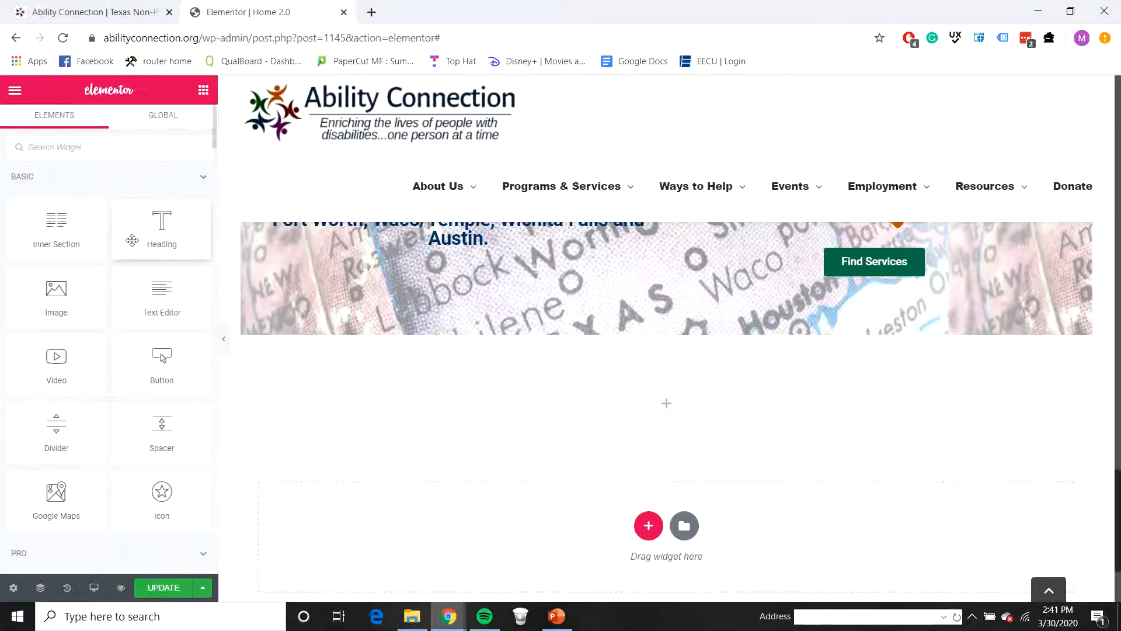
drag(132, 240, 615, 401)
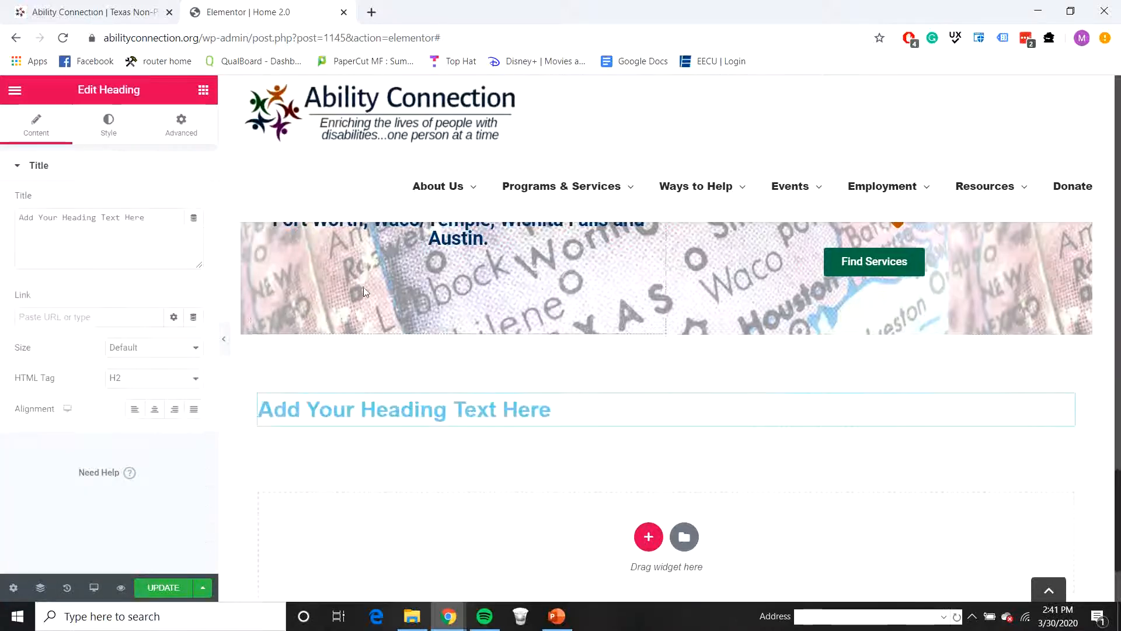
click(203, 90)
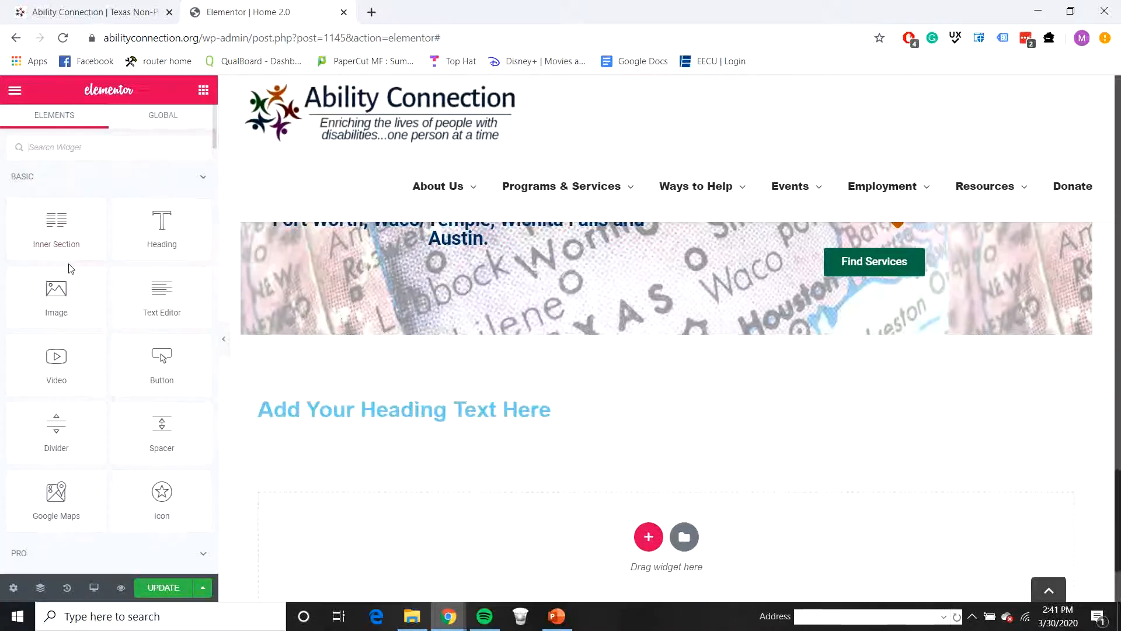
drag(83, 422, 575, 420)
Step: Add a Slider Revolution 6 widget below the divider and load the Slider 3 carousel module into it
click(203, 91)
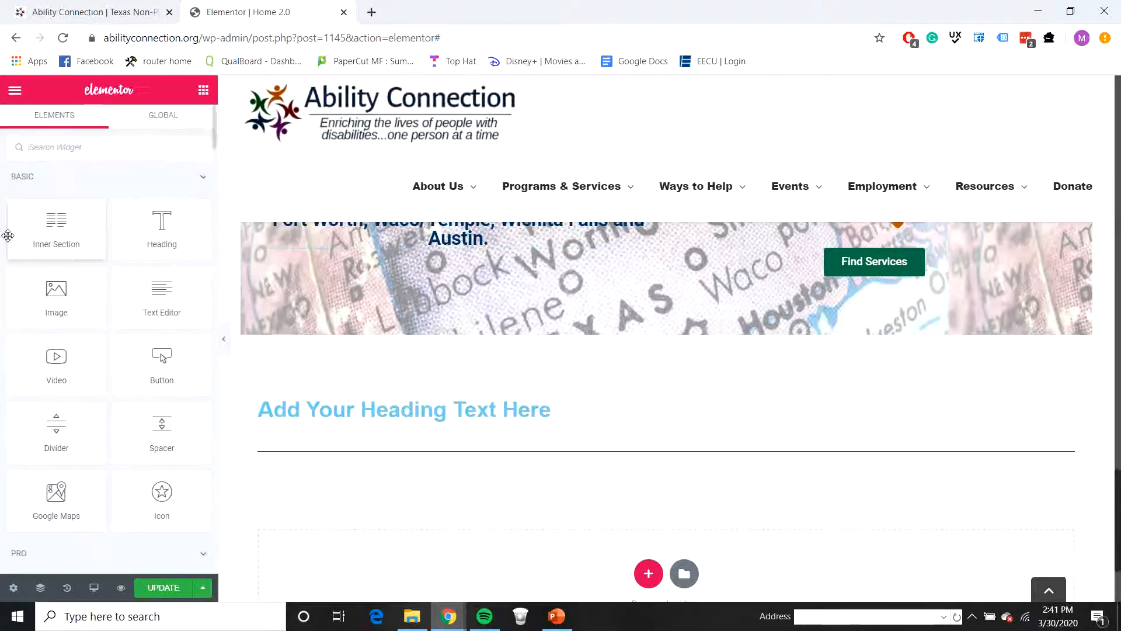
scroll(93, 458, down, 10)
scroll(97, 468, down, 10)
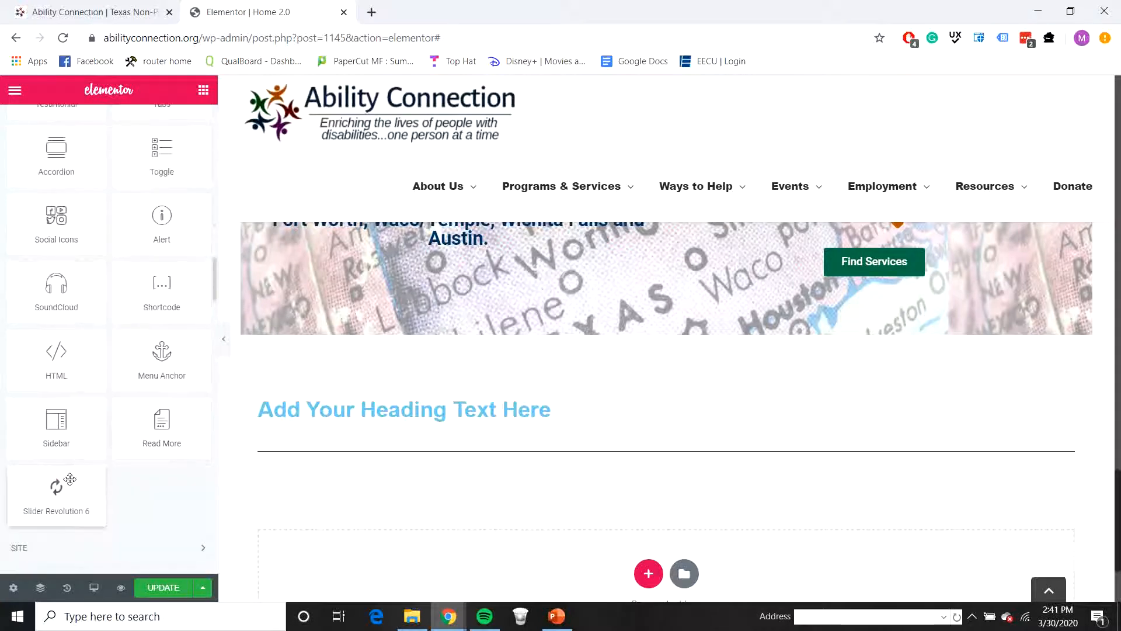
drag(69, 484, 495, 461)
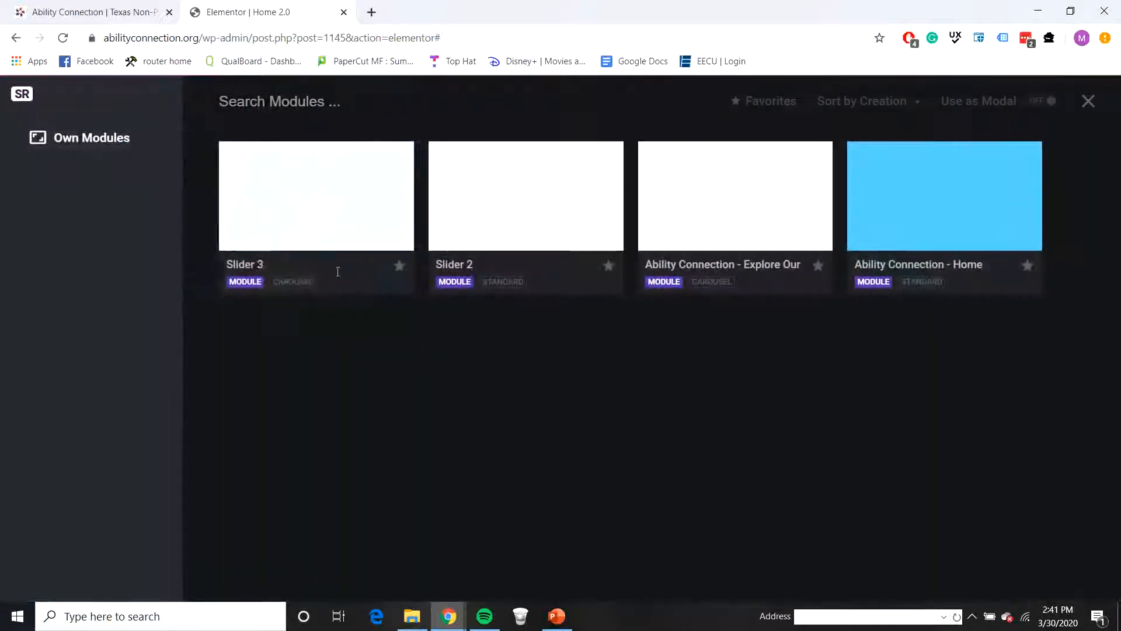
mouse_move(343, 215)
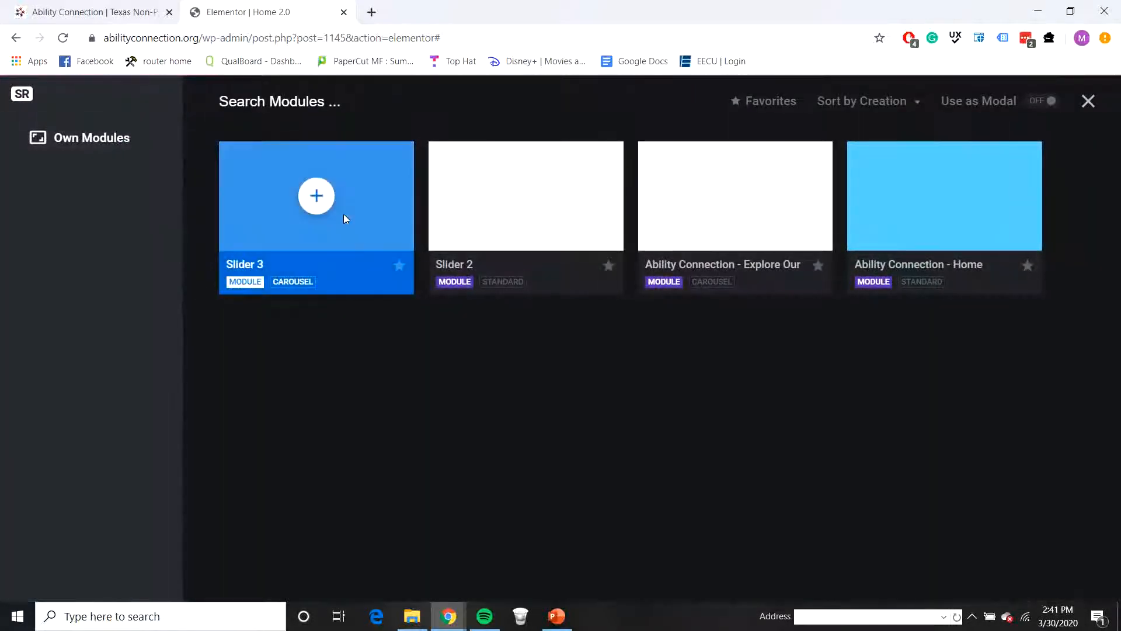
click(318, 199)
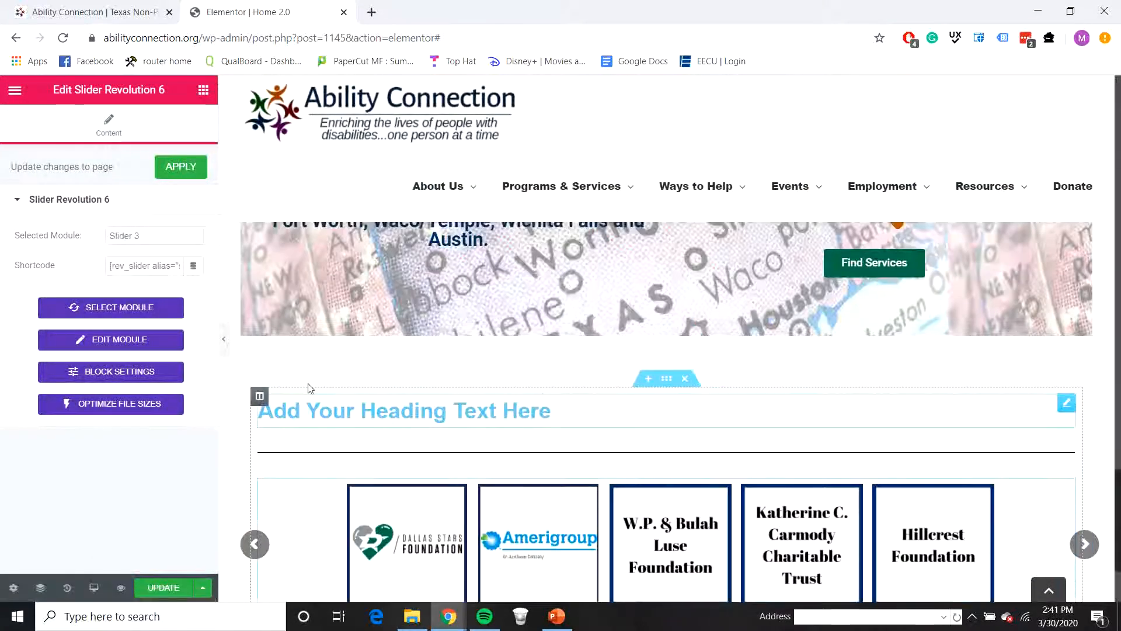
Step: Replace the placeholder title of the heading above the partner carousel with the live site's partners title
click(428, 425)
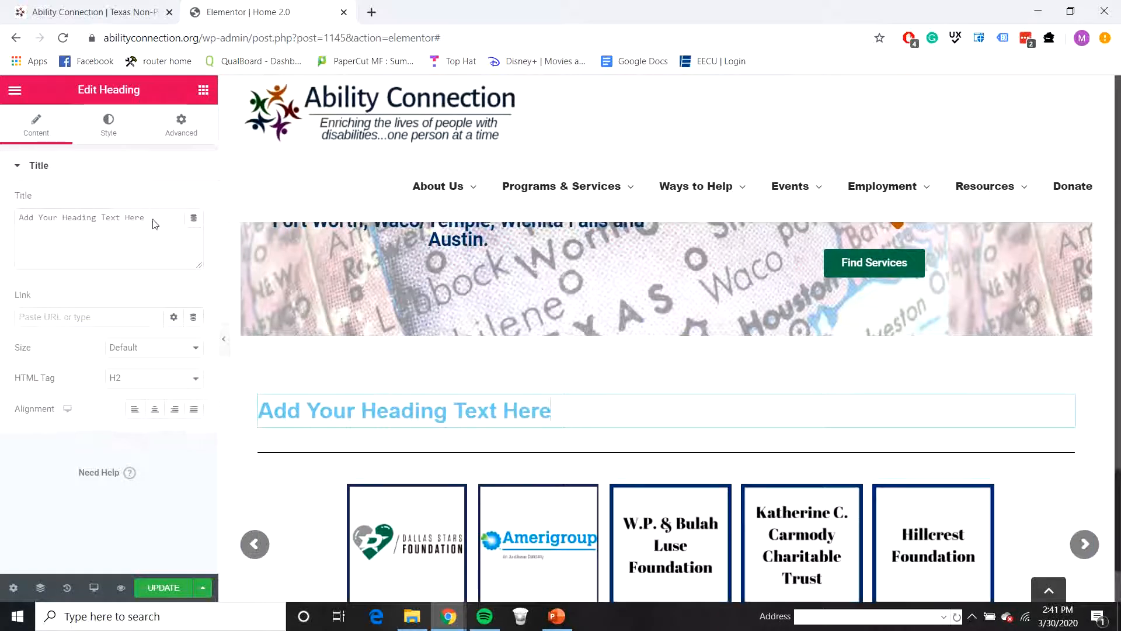
drag(154, 223, 2, 216)
text(Thank You To Our Partners!)
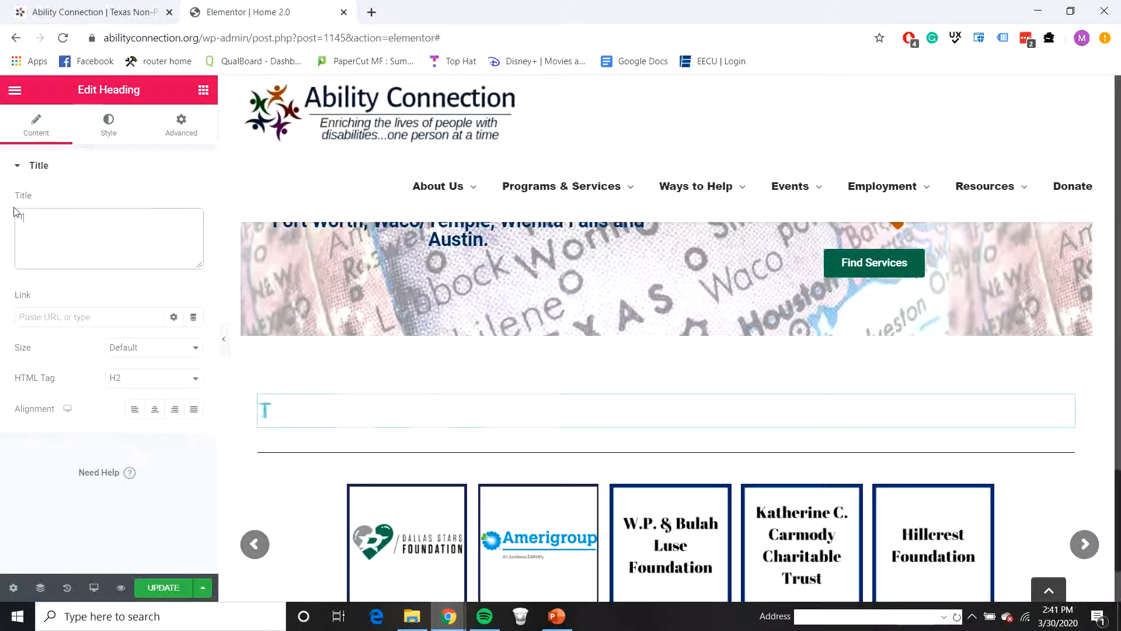
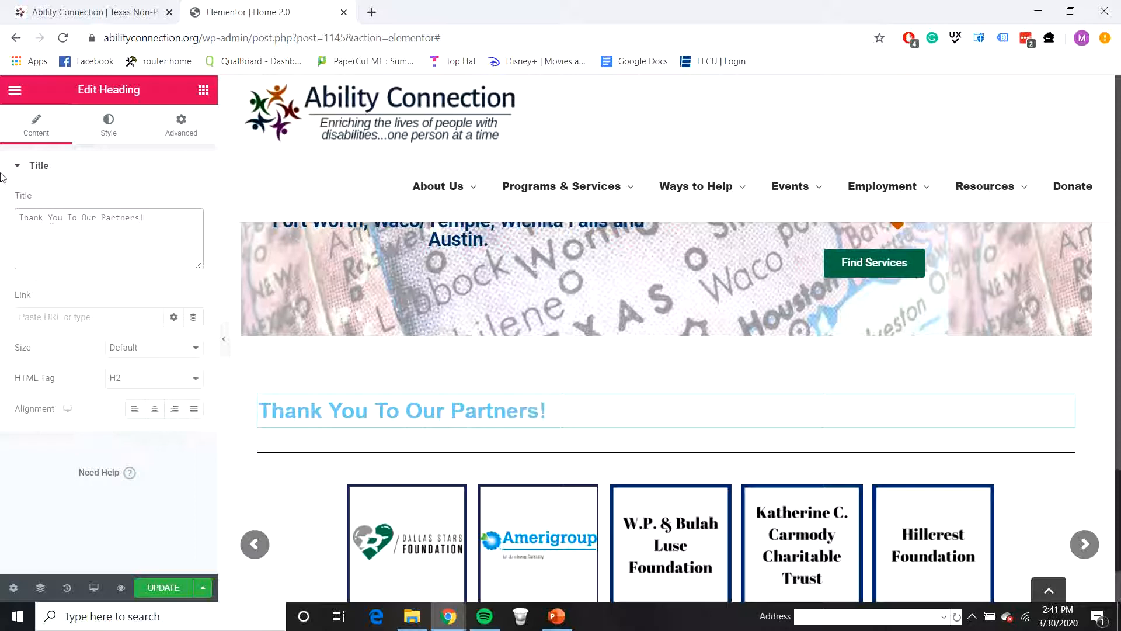
Step: Center the partners heading and set its HTML tag to H3
click(153, 409)
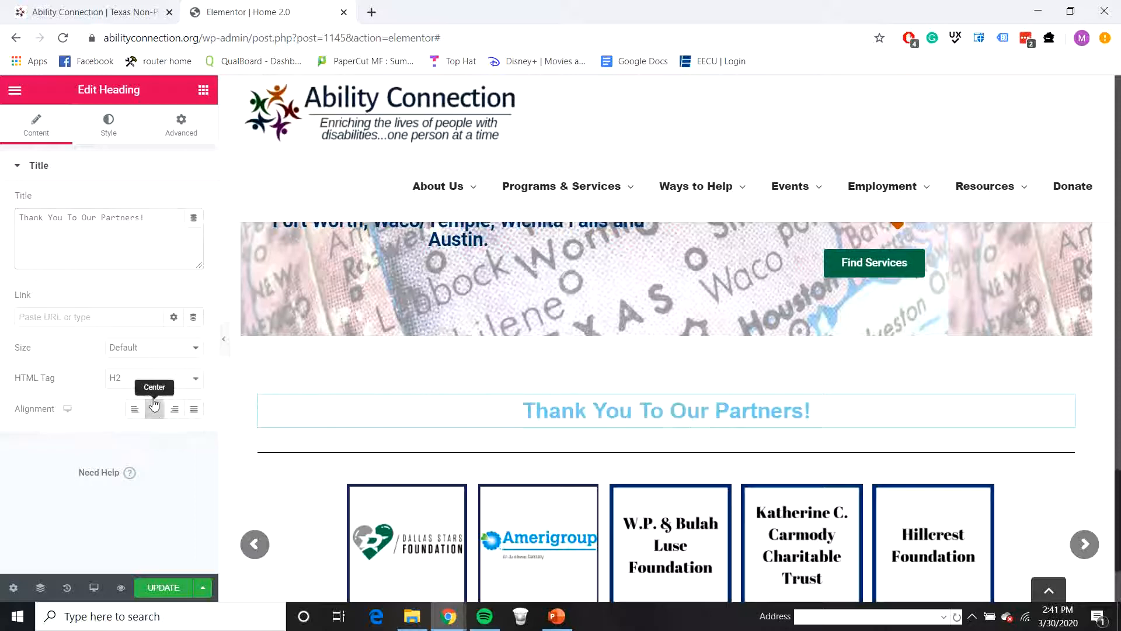
click(147, 379)
click(116, 416)
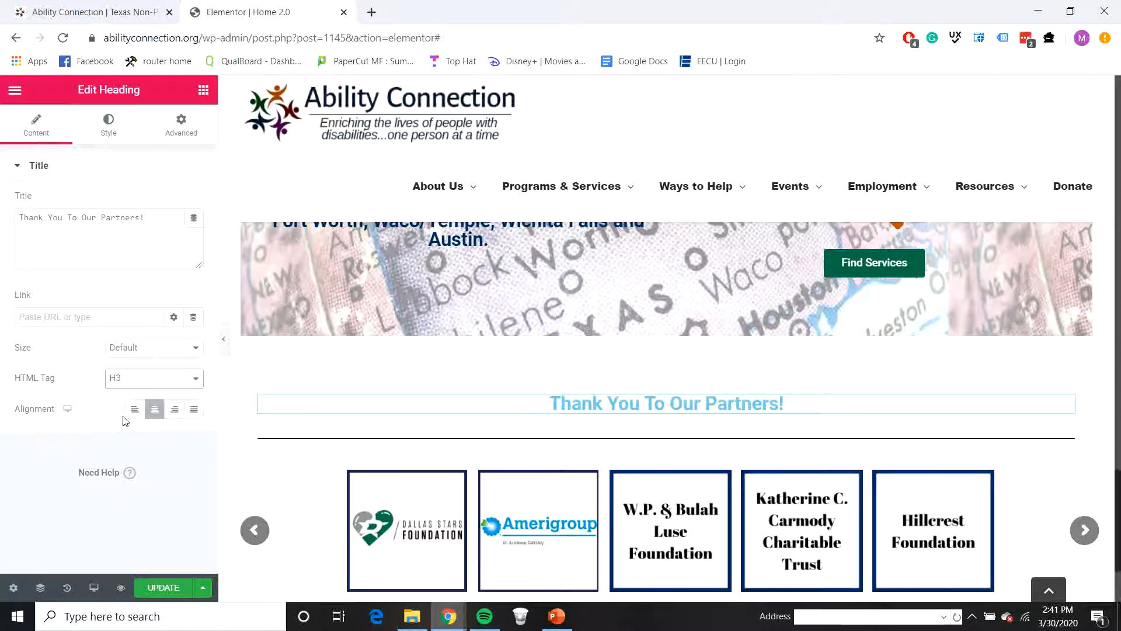
Step: Set the partners heading's text color to 073763
click(119, 131)
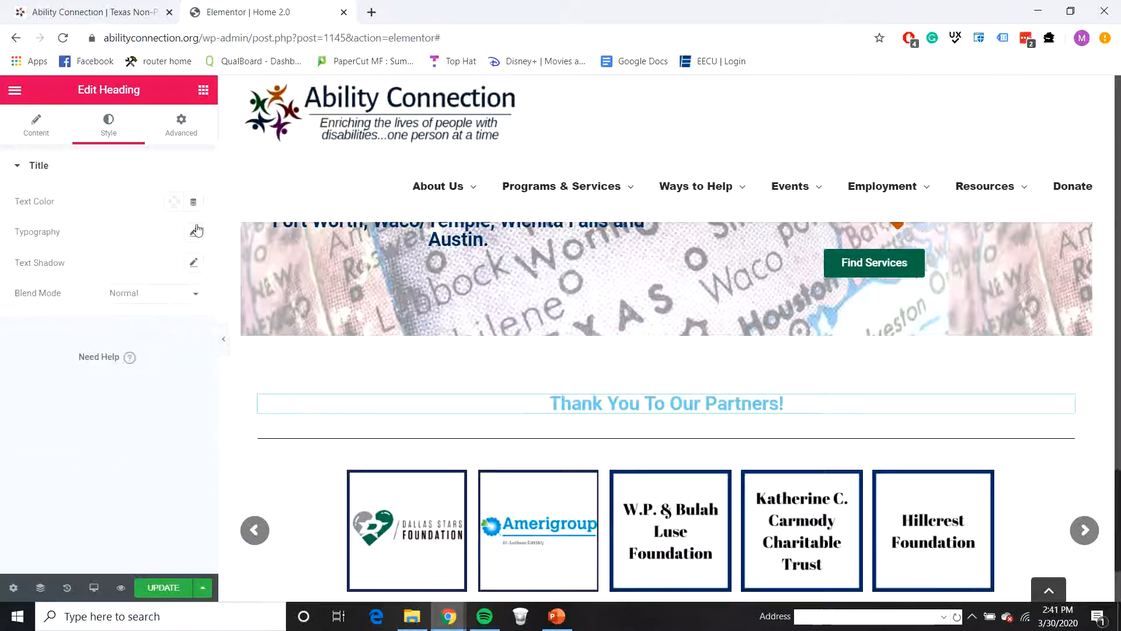
click(174, 203)
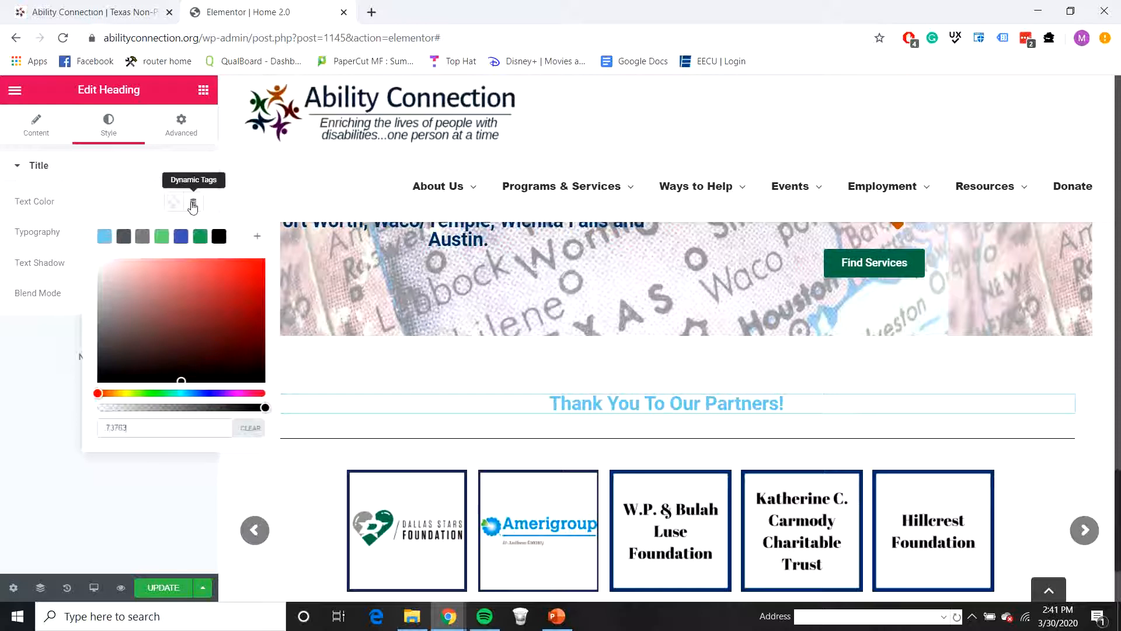
click(62, 562)
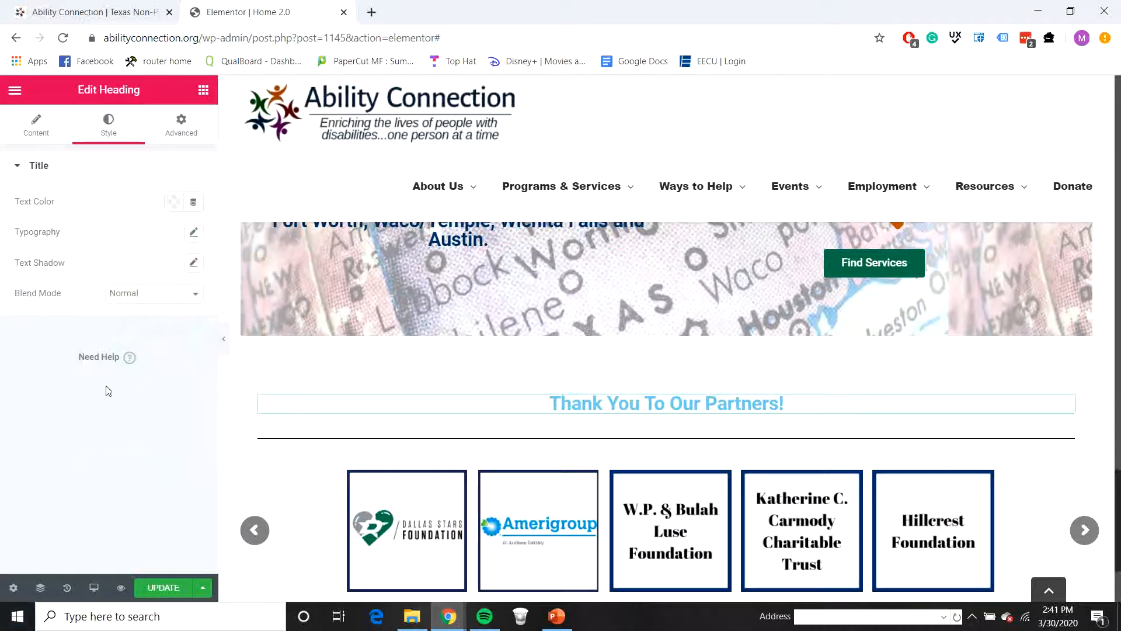
click(174, 202)
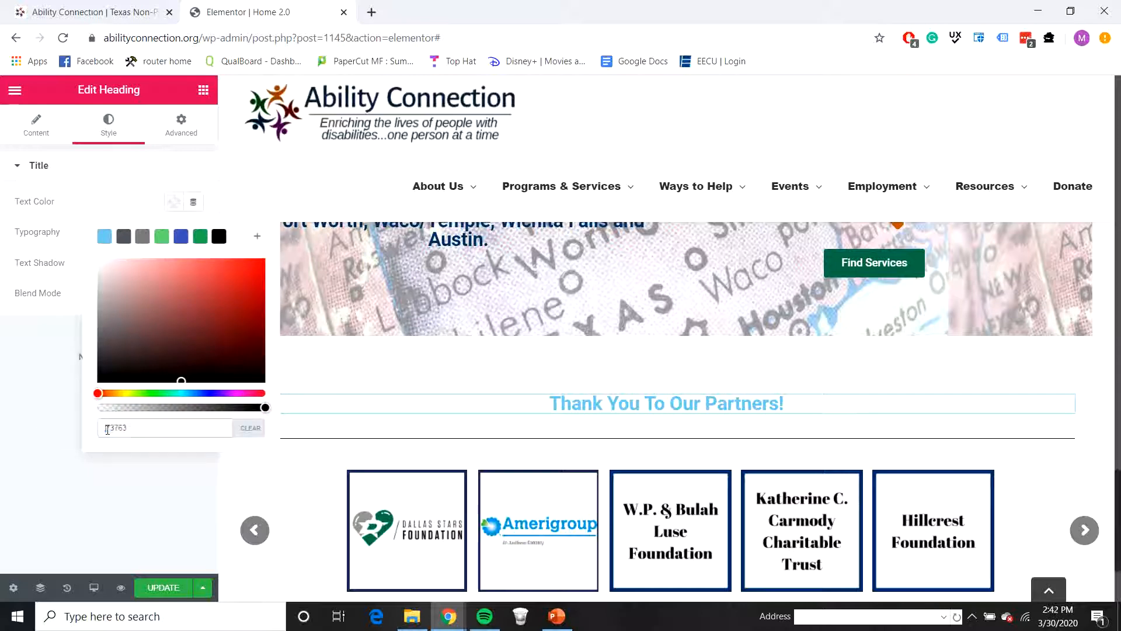
text(2)
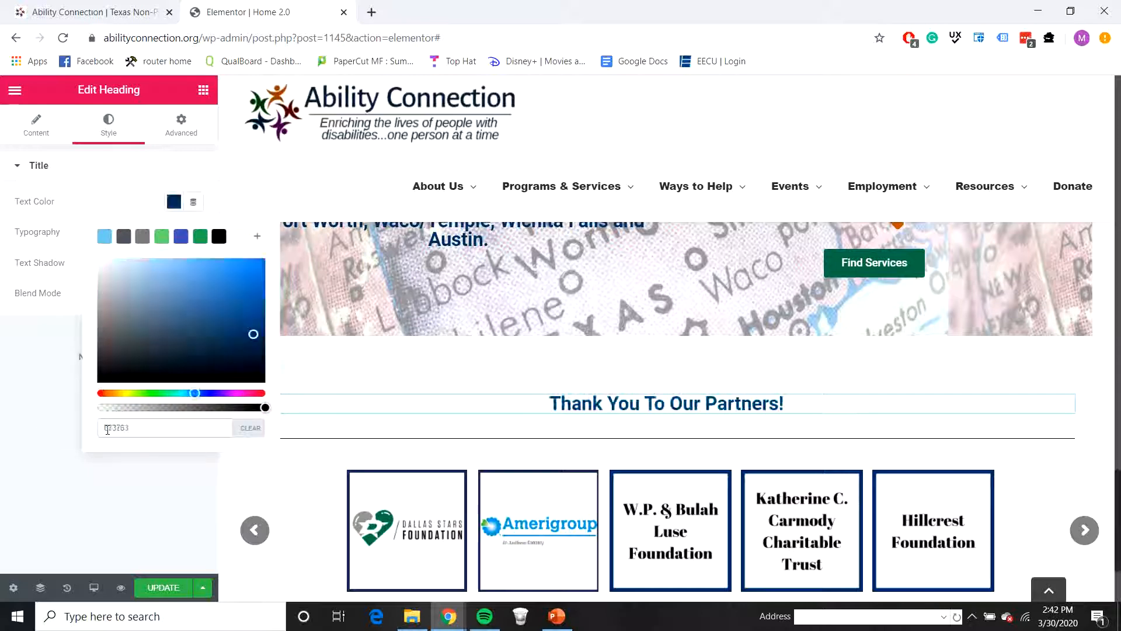
click(50, 436)
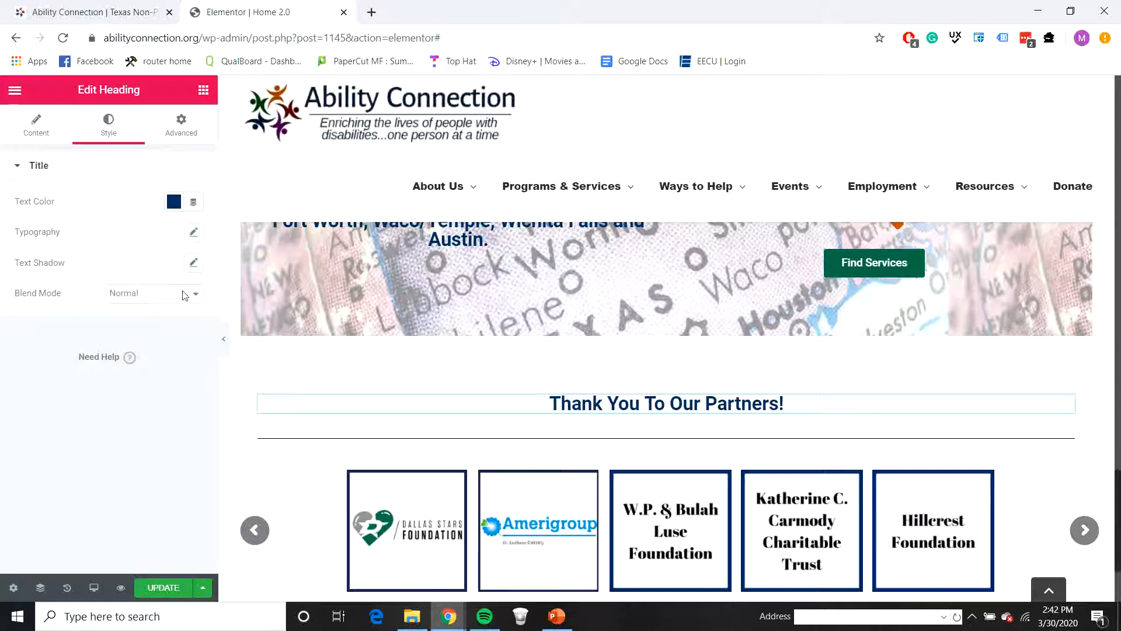
Step: Style the divider below the partners heading with 20% width, center alignment, color 073763 and weight 5
click(527, 442)
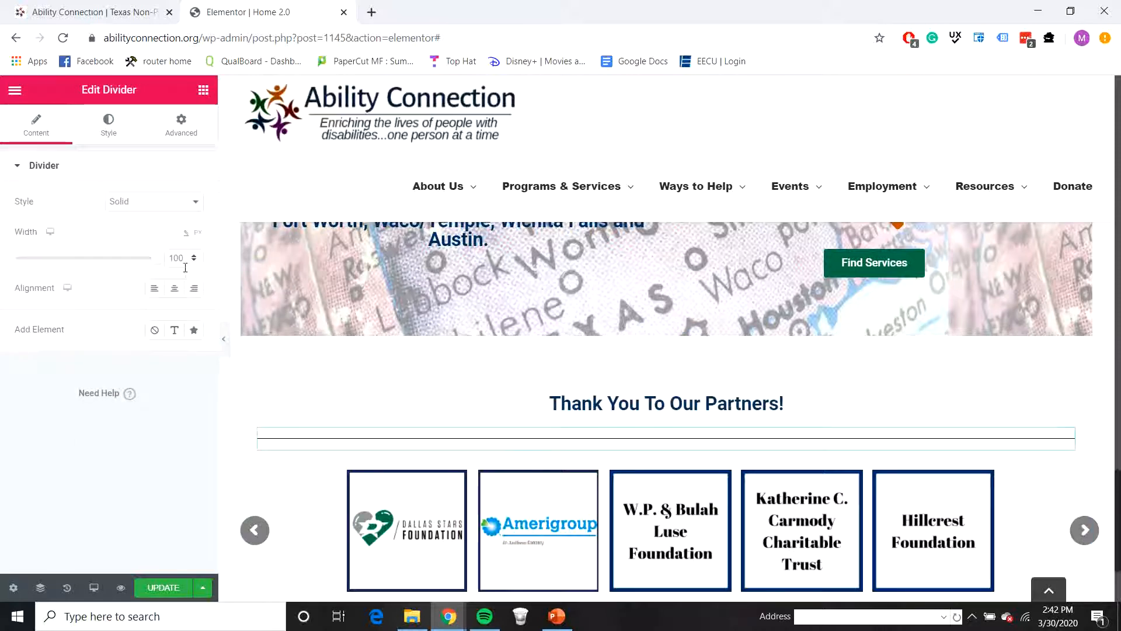
text(20)
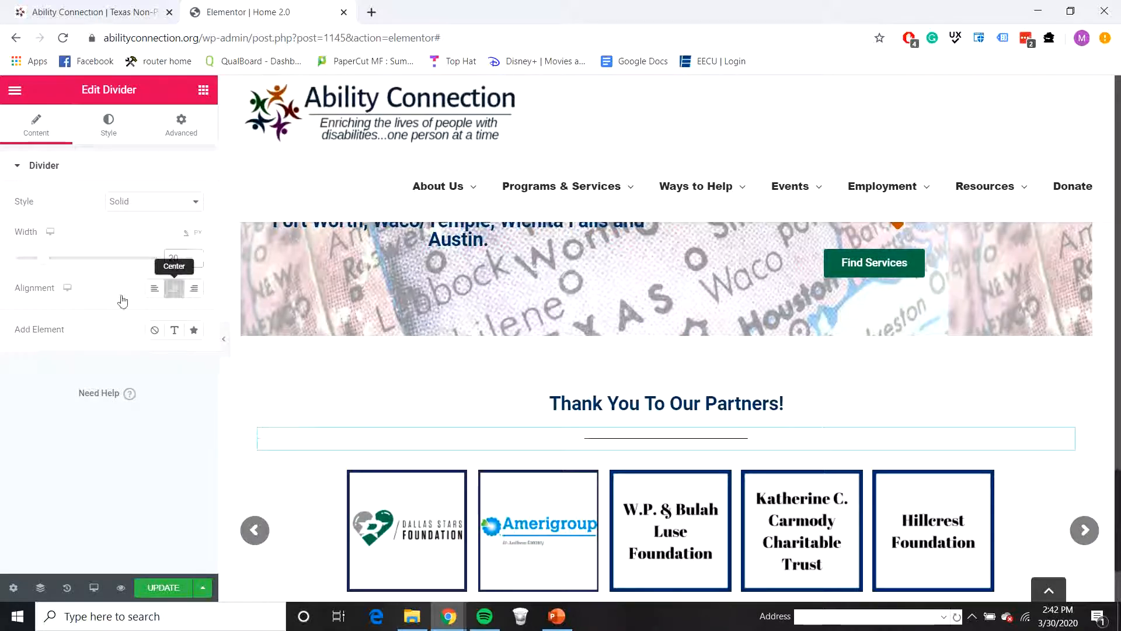
click(119, 139)
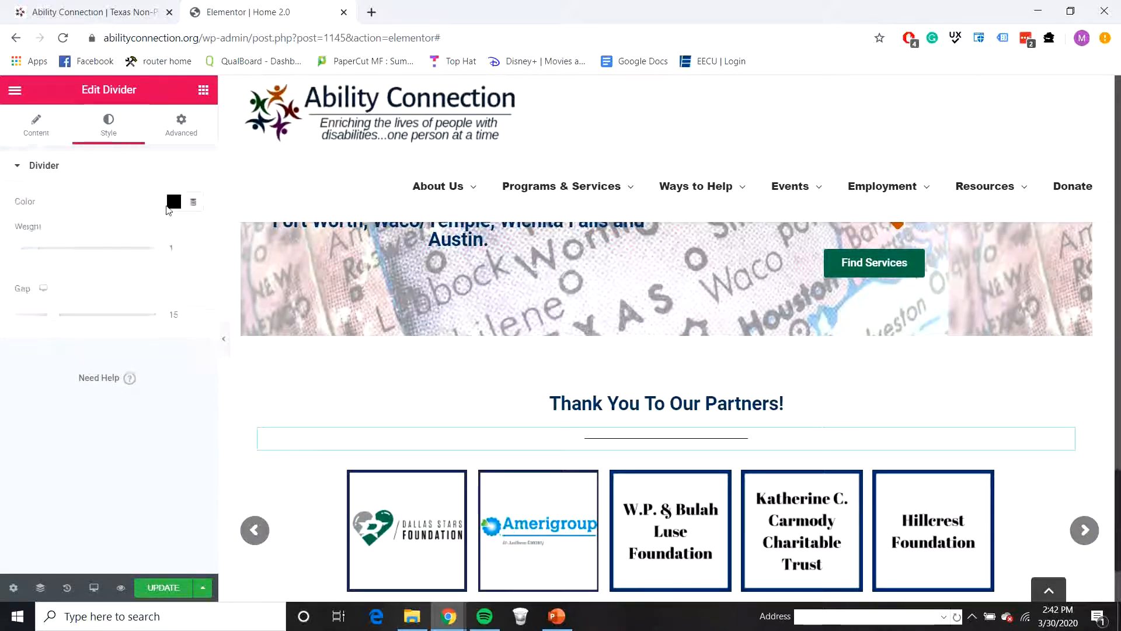
click(179, 205)
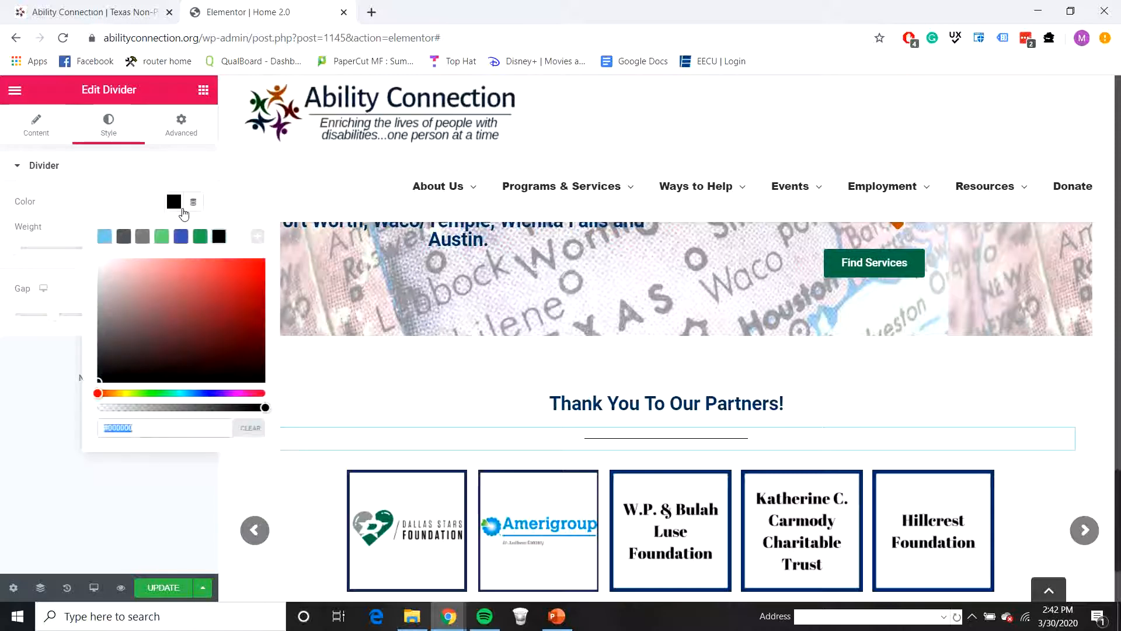
text(073763)
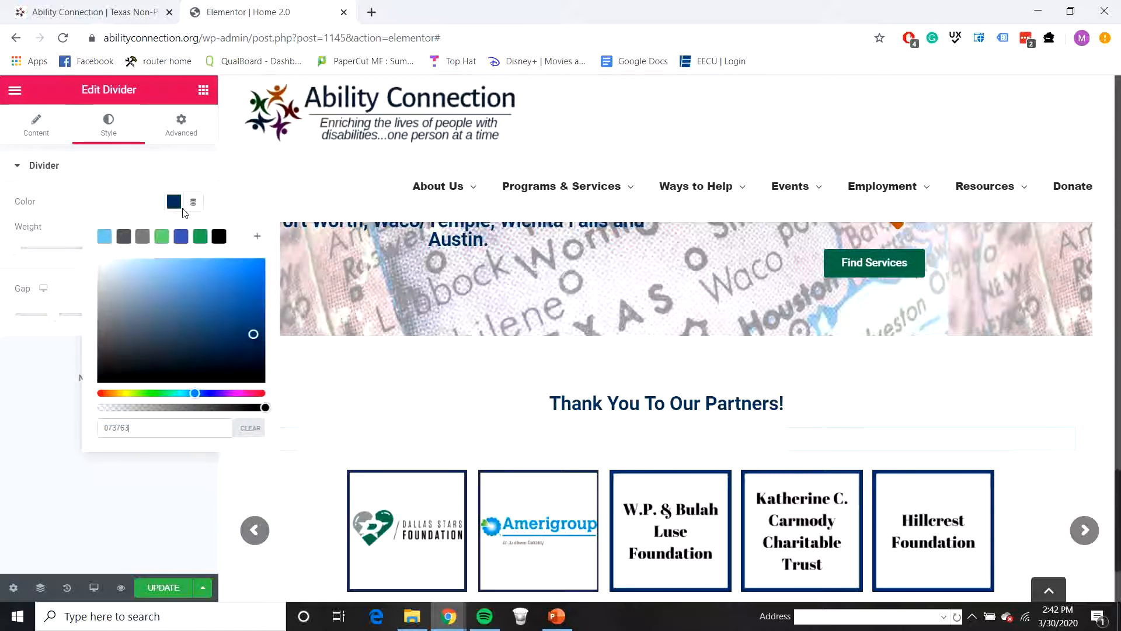
click(25, 451)
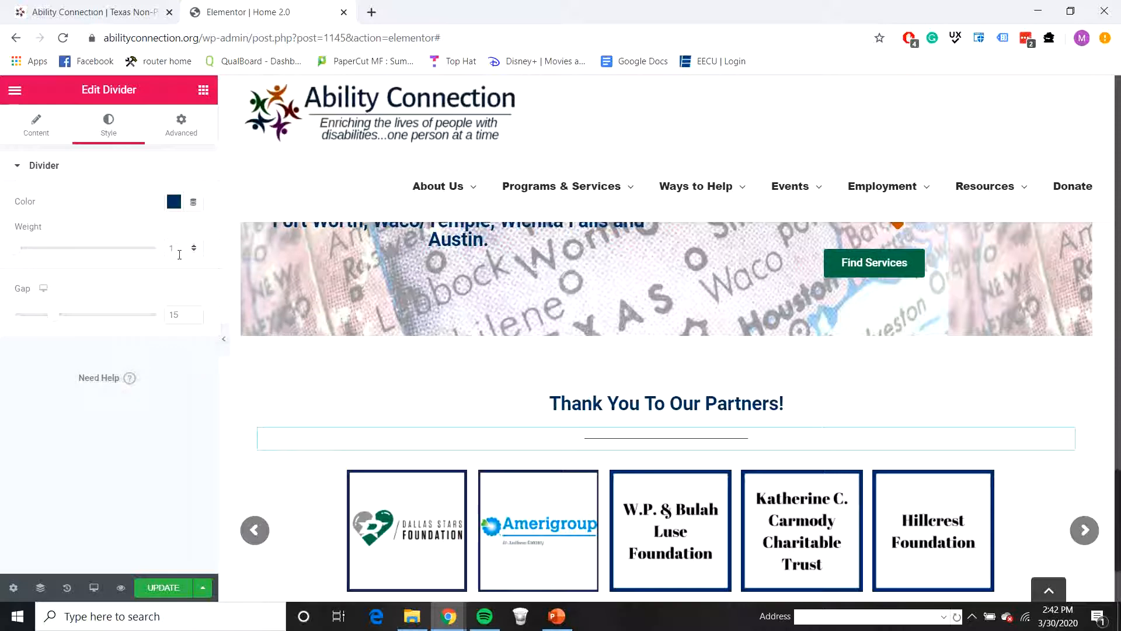
text(5)
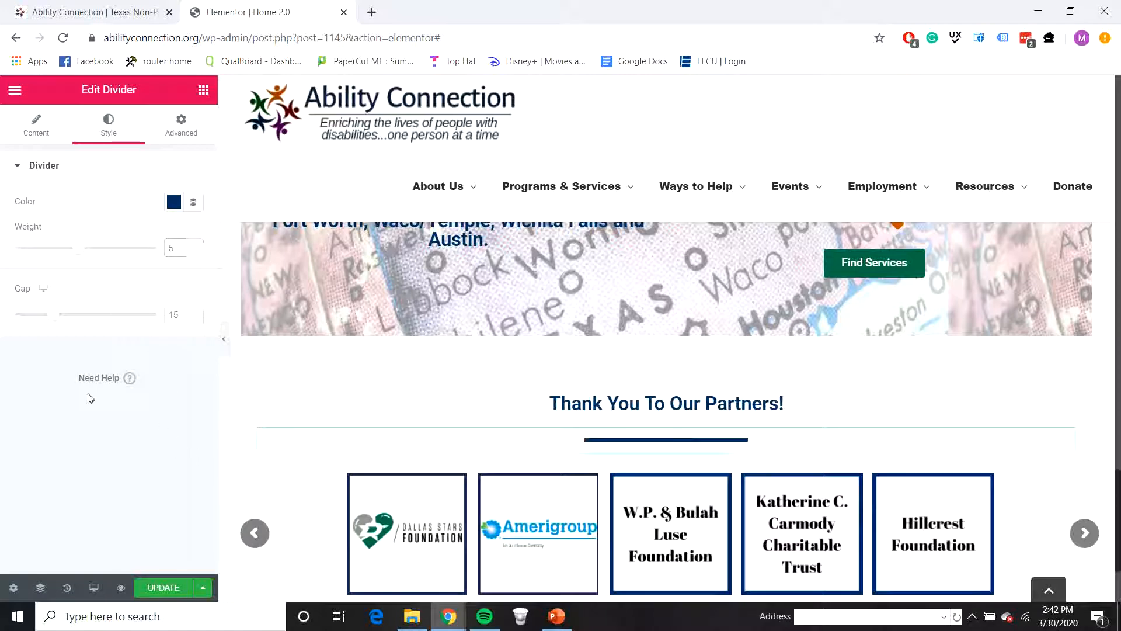
Step: Add a single-column section below the partner carousel and place a spacer in it
scroll(573, 430, down, 1)
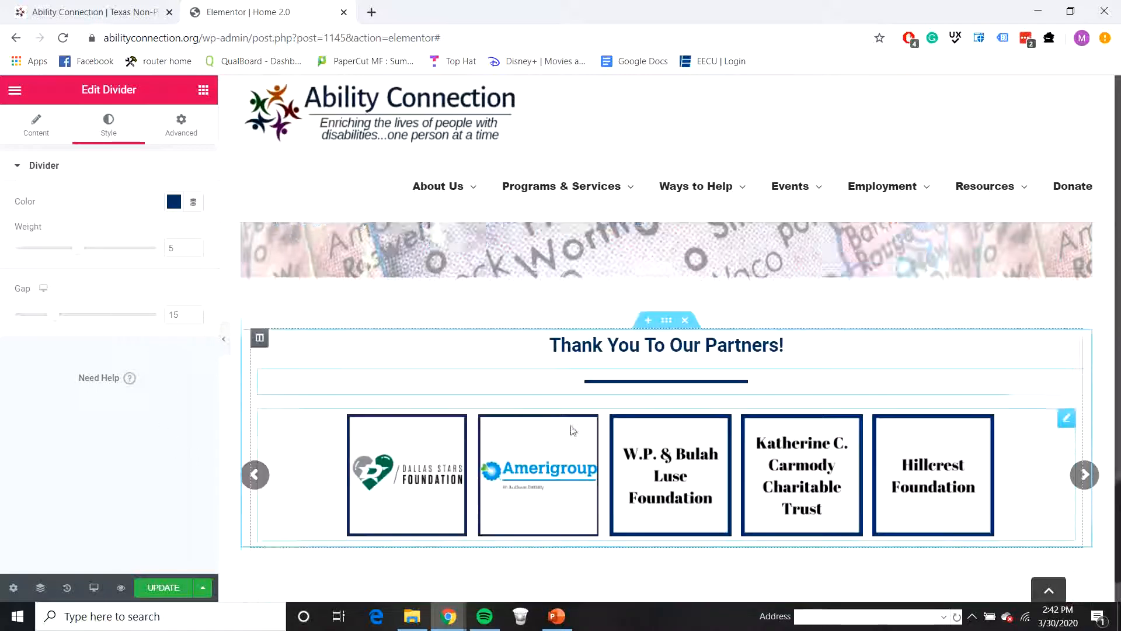
scroll(573, 431, down, 2)
click(648, 551)
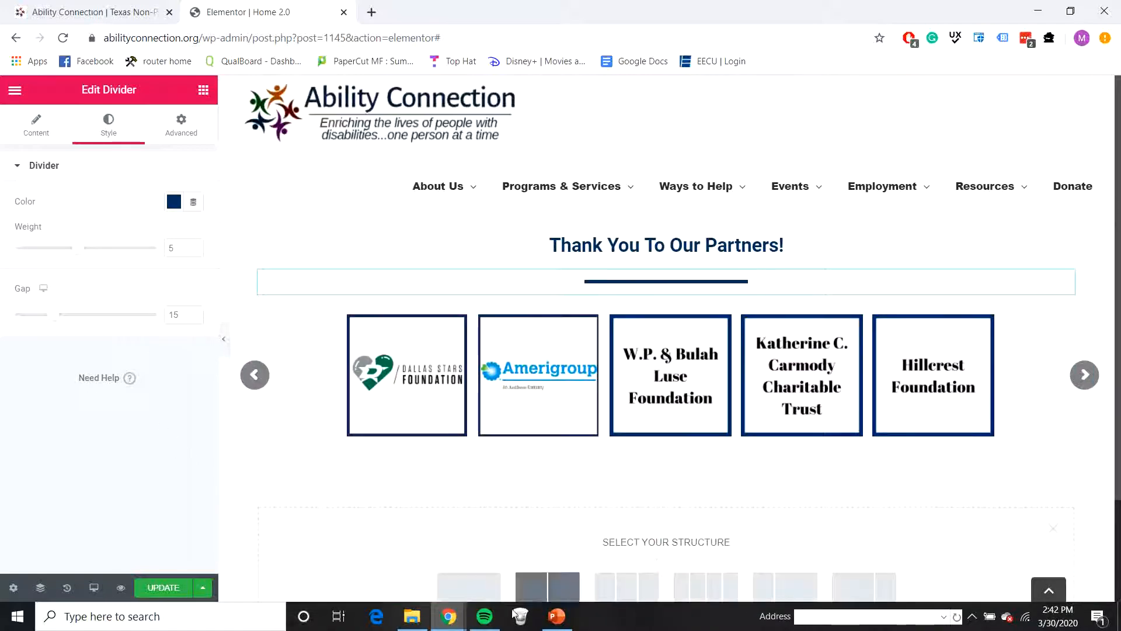
click(469, 586)
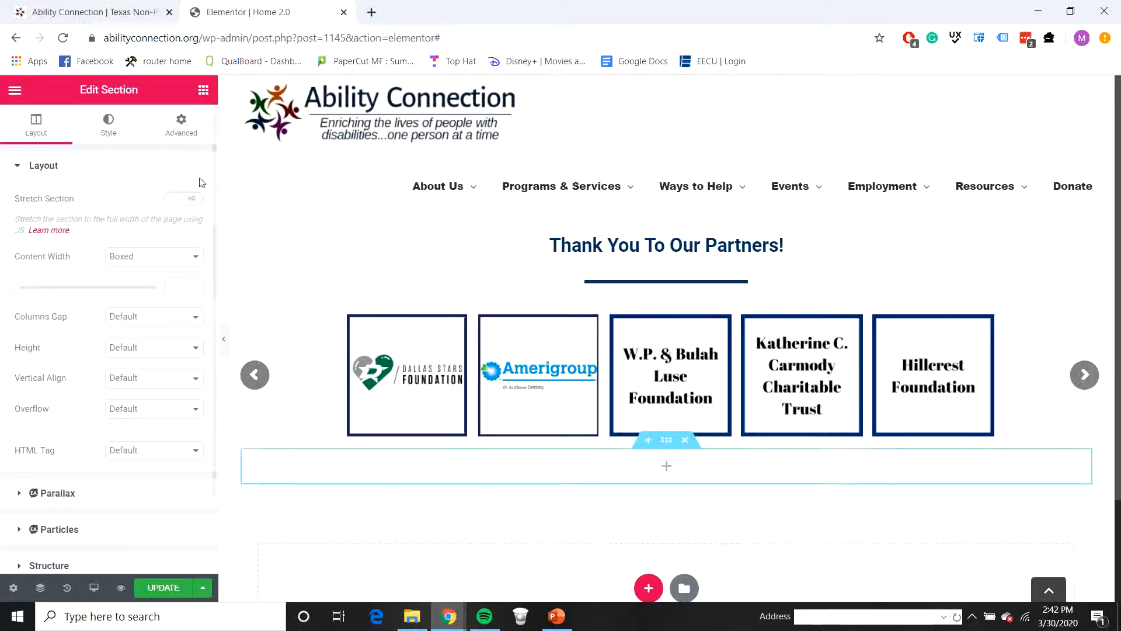
click(203, 90)
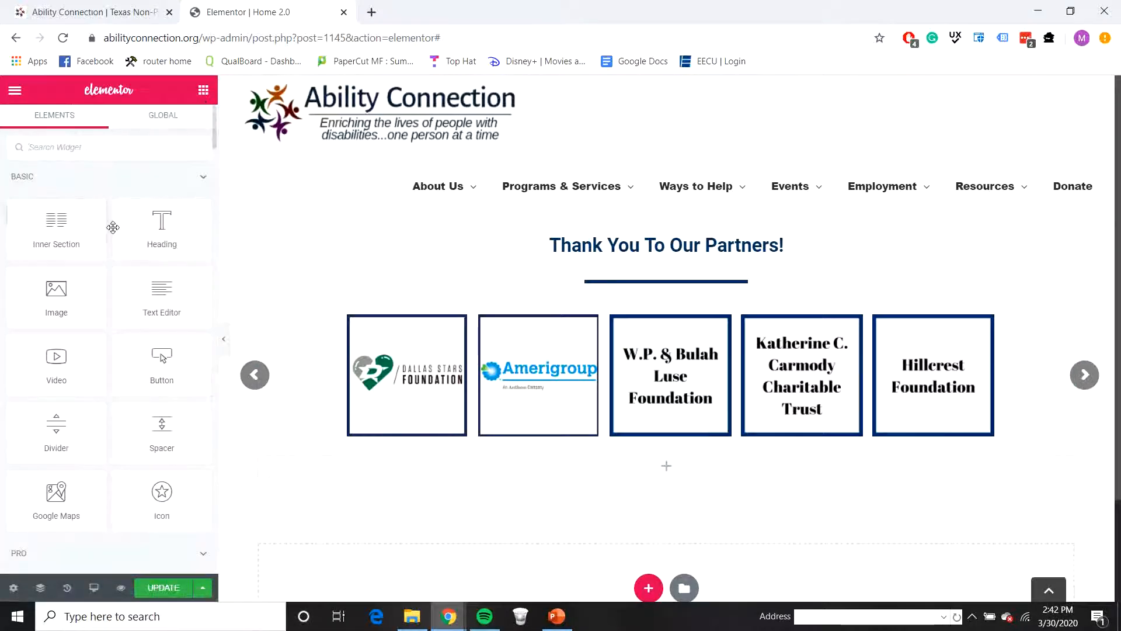
drag(150, 423, 673, 451)
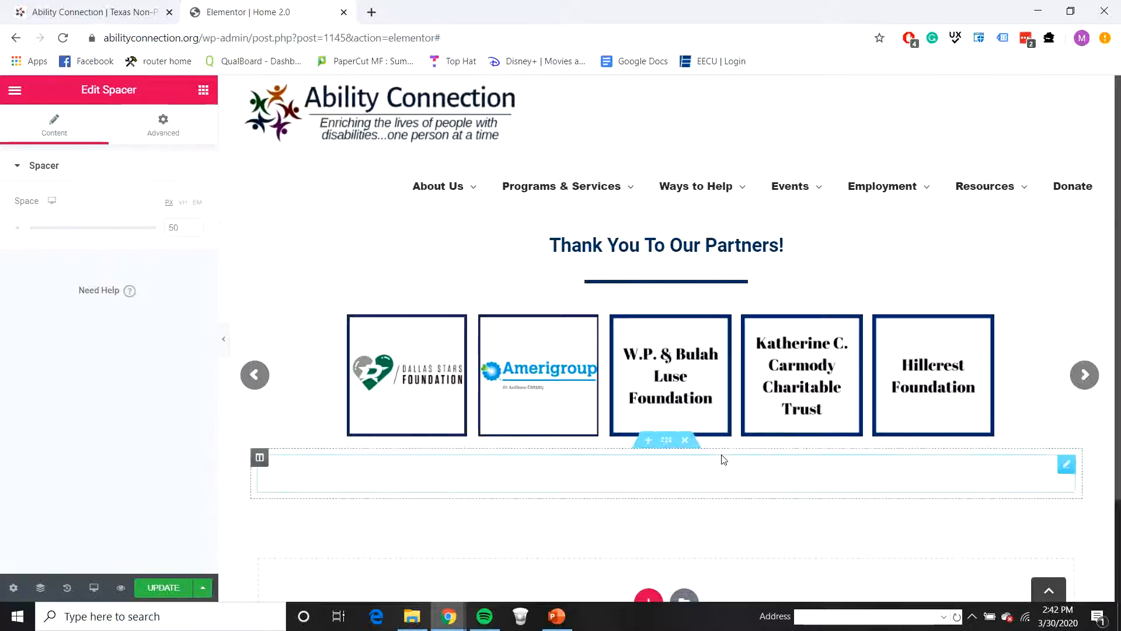
Step: Open the live site's Become an Ability Connection Donor link in a new tab and copy the page's address
scroll(740, 355, up, 5)
scroll(744, 355, up, 4)
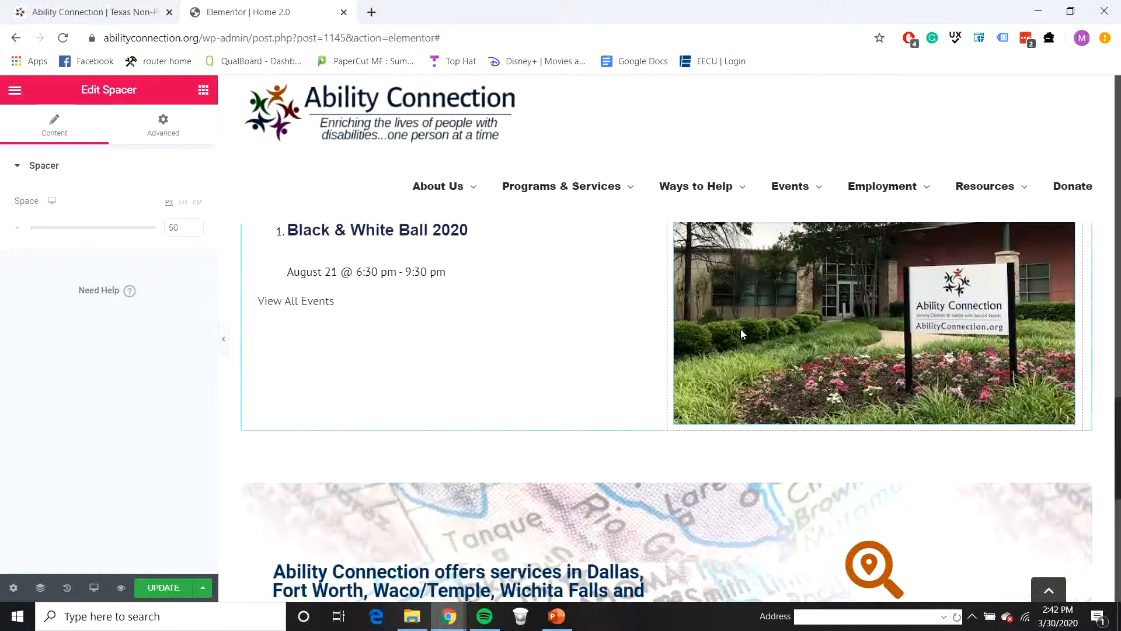
scroll(739, 325, up, 2)
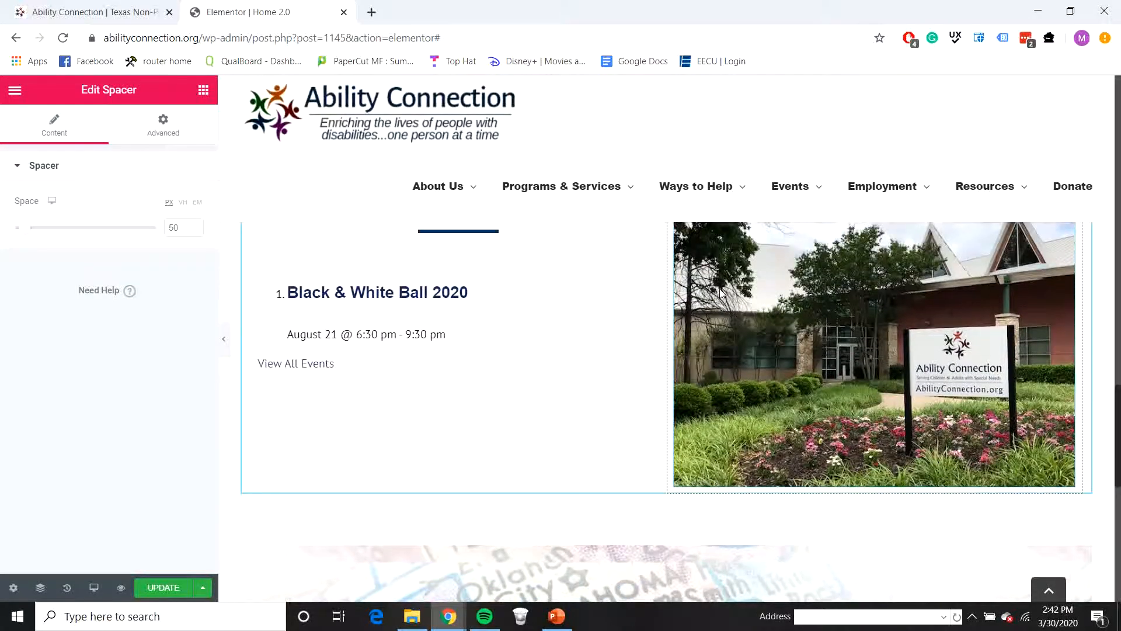
scroll(721, 313, up, 5)
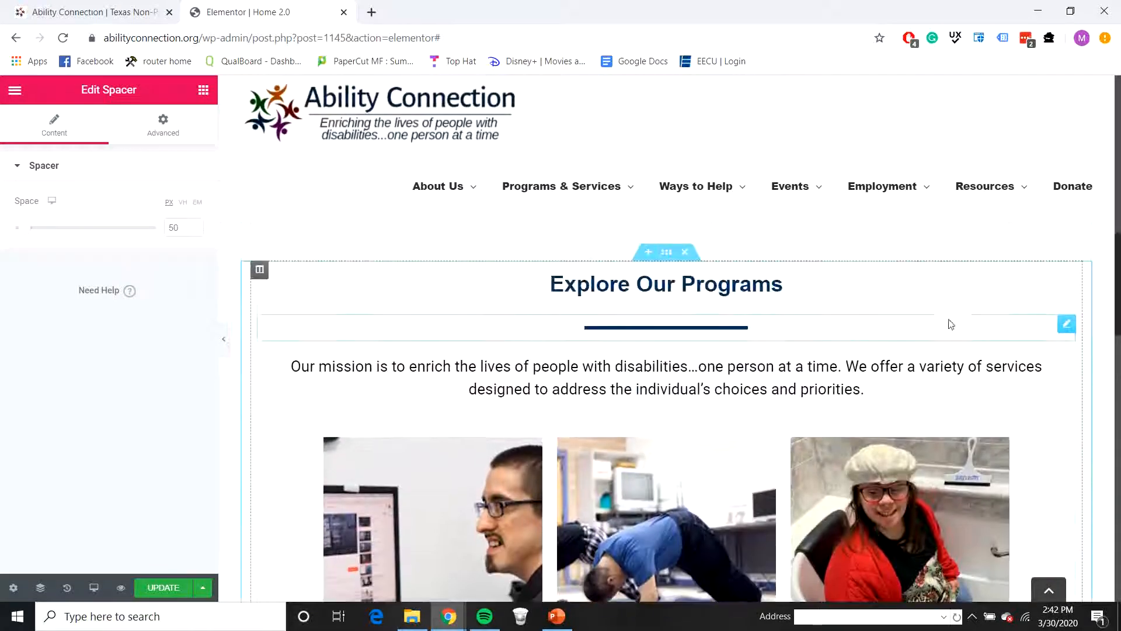
scroll(904, 317, up, 3)
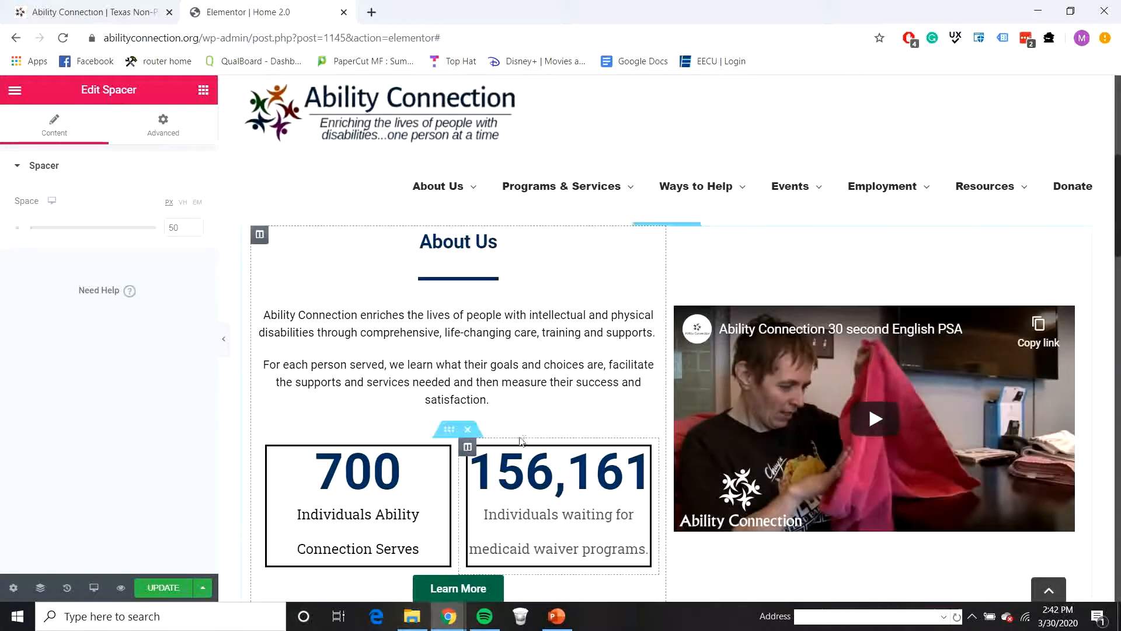
scroll(549, 411, up, 5)
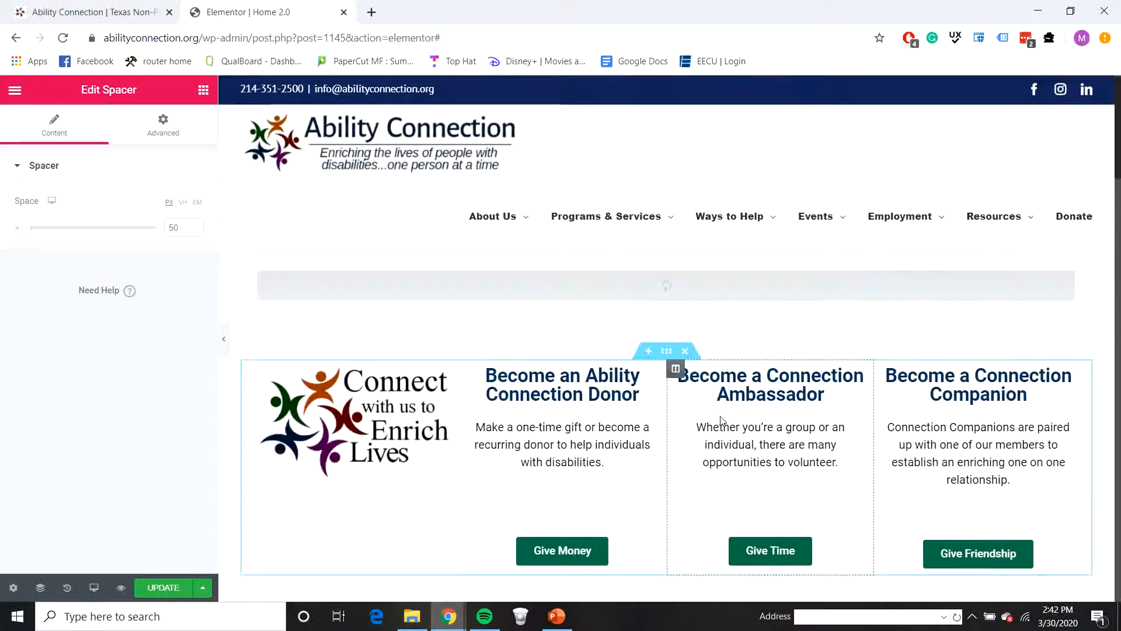
click(2, 3)
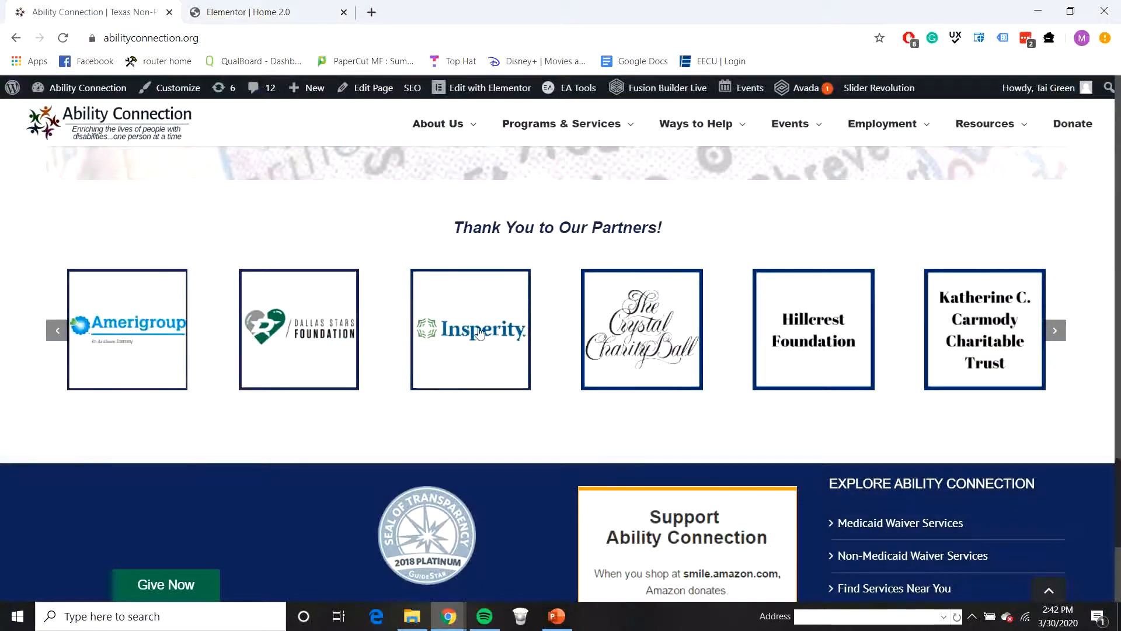
scroll(682, 347, up, 10)
scroll(661, 321, up, 10)
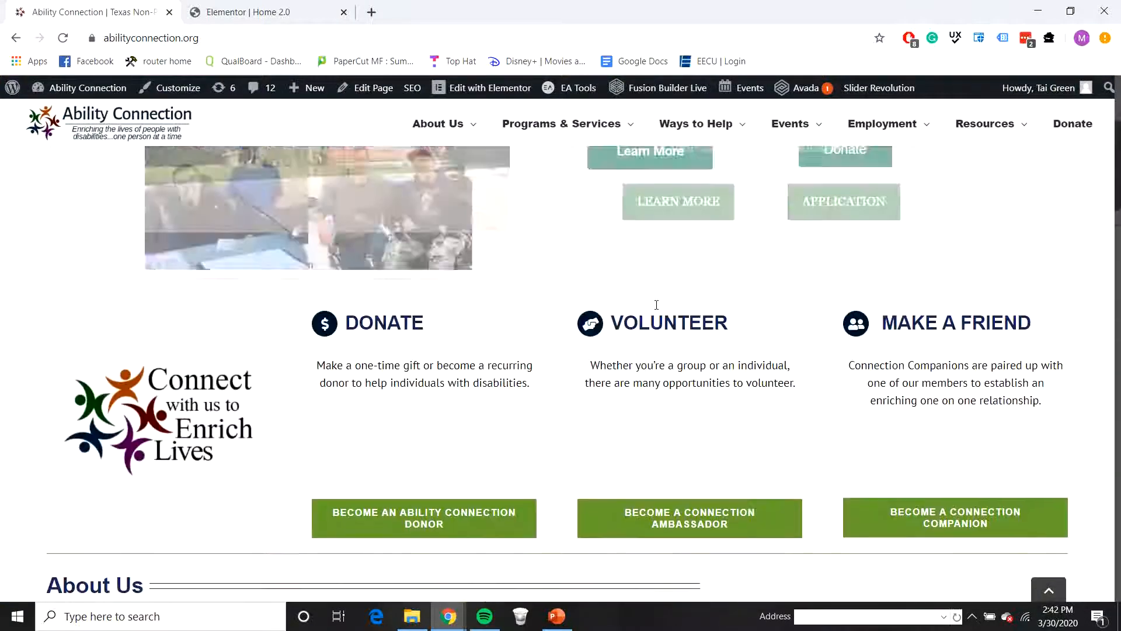
right_click(473, 396)
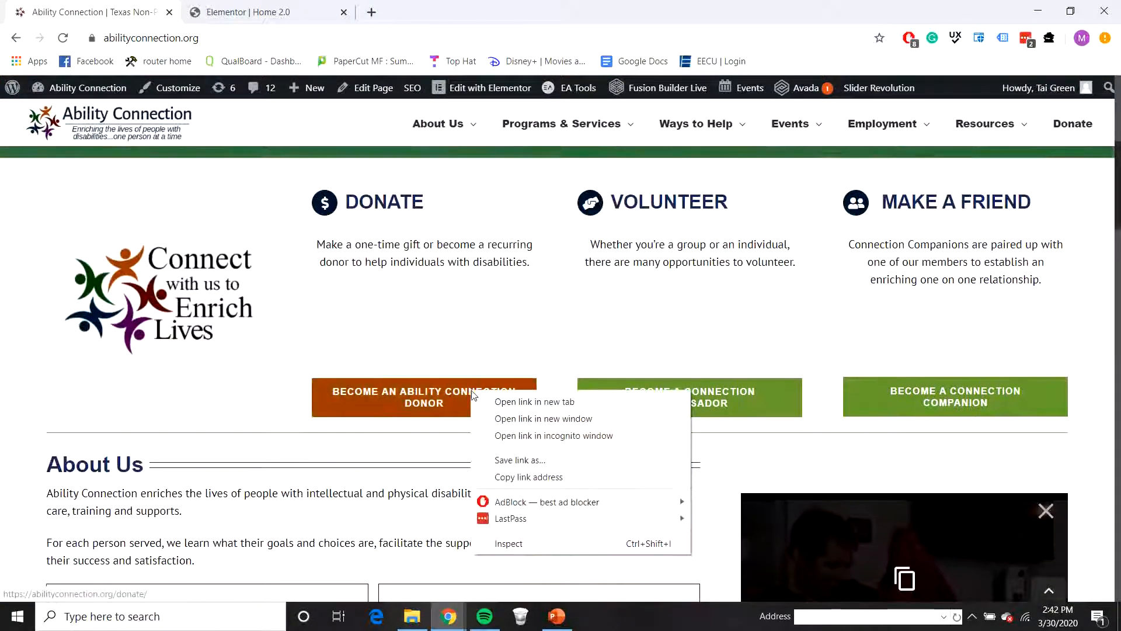
click(564, 400)
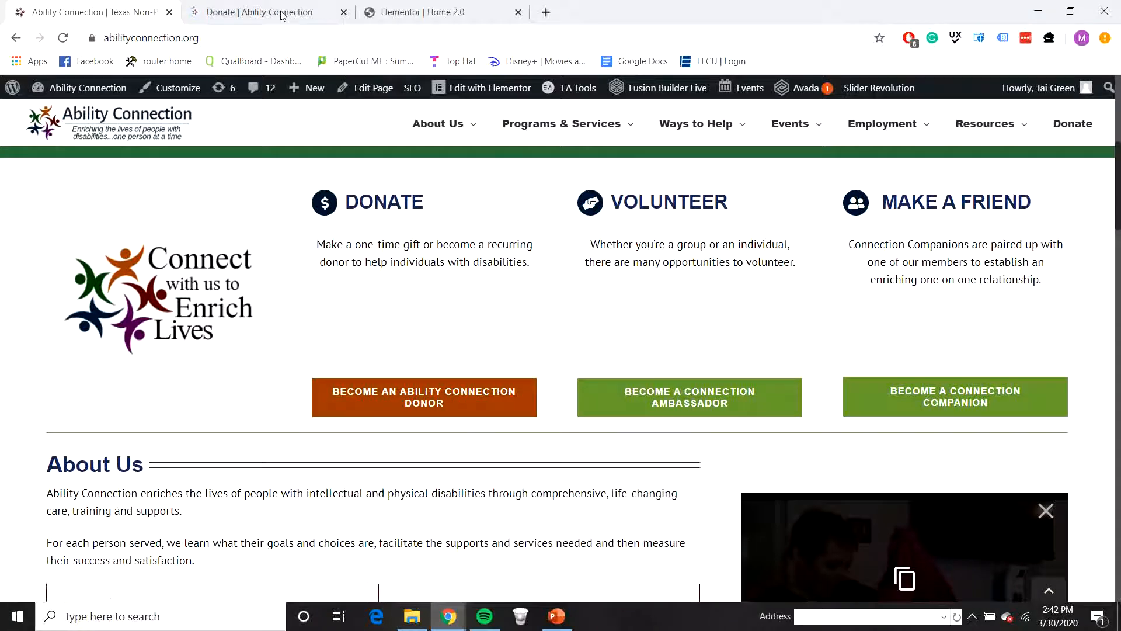
click(281, 13)
click(228, 38)
key(ctrl+c)
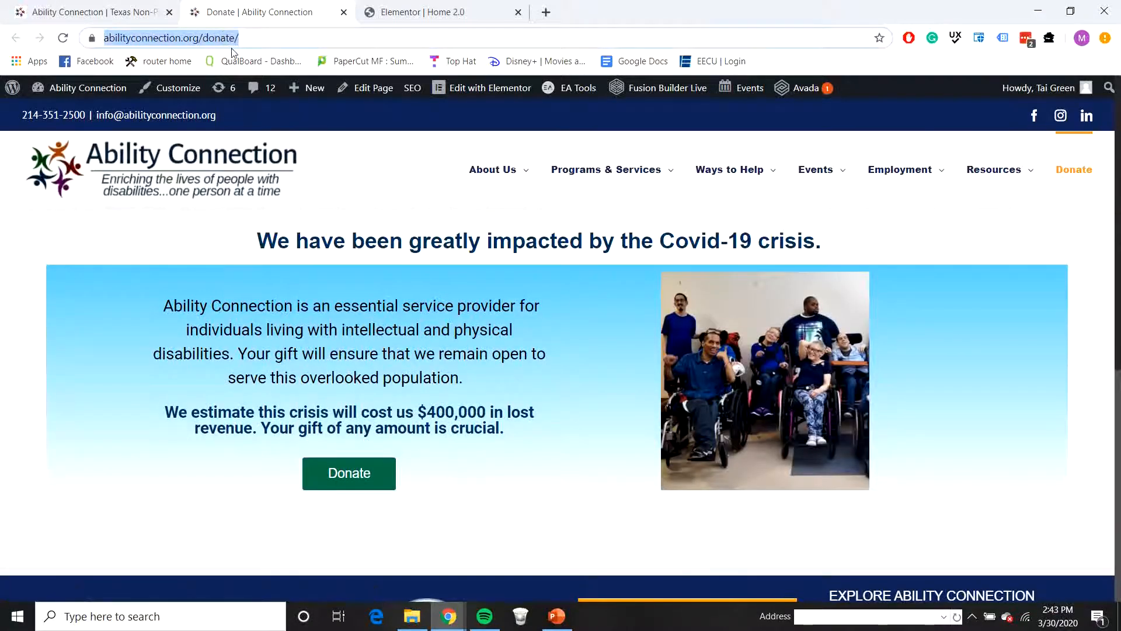
click(439, 13)
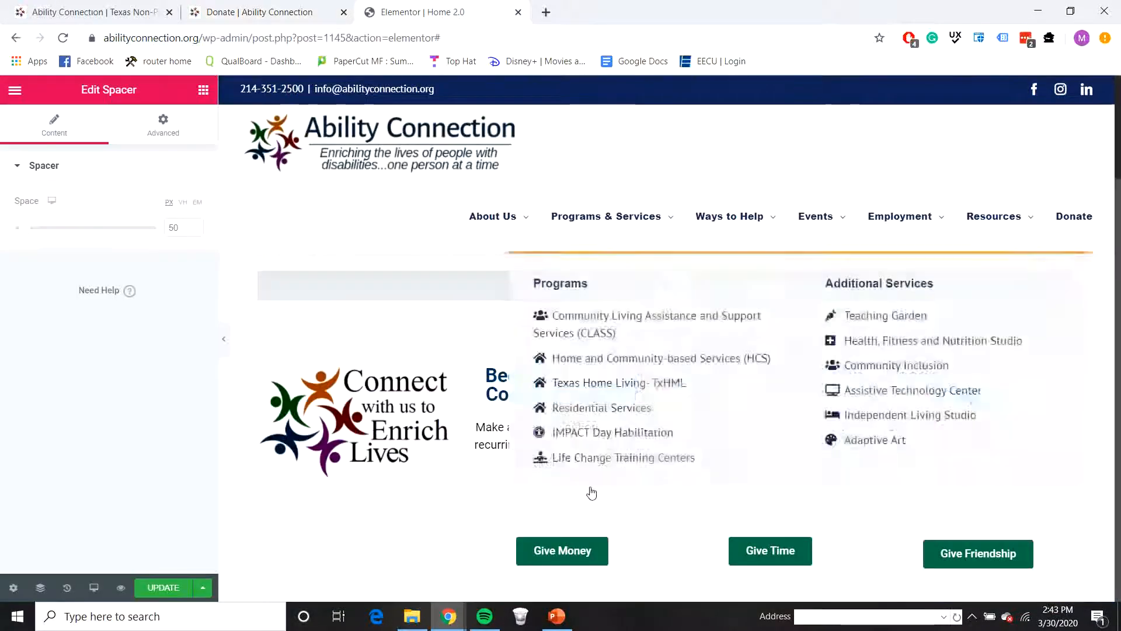
click(549, 548)
click(88, 279)
key(ctrl+v)
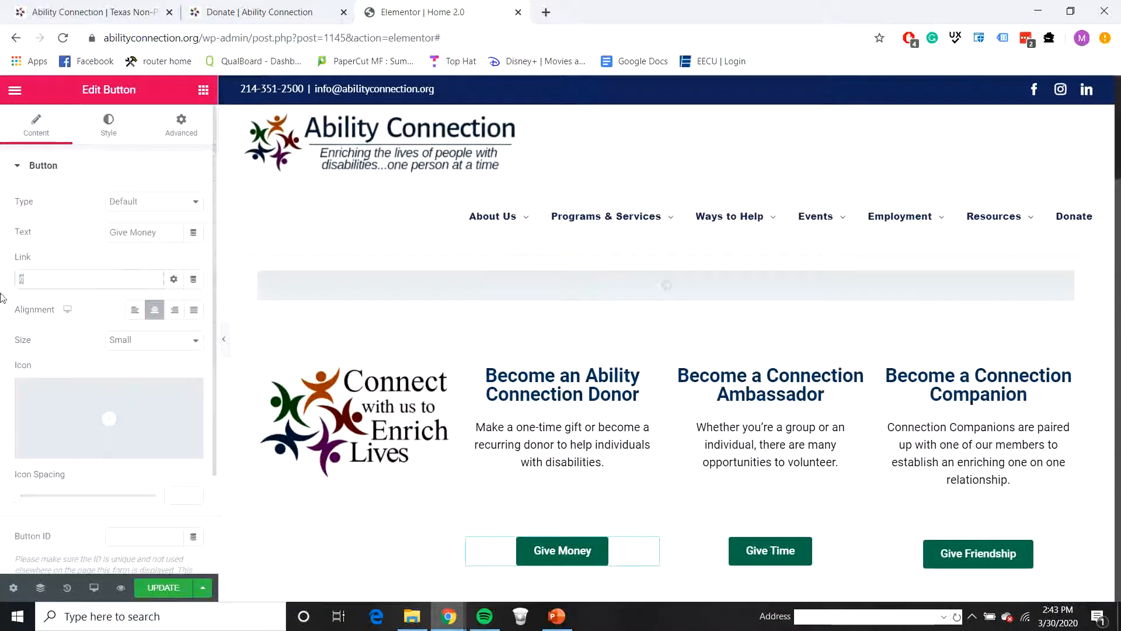
Step: Link the Give Time button to the page behind the live site's Become a Connection Ambassador button, abilityconnection.org/volunteer-opportunities-at-ability-connection/
click(828, 546)
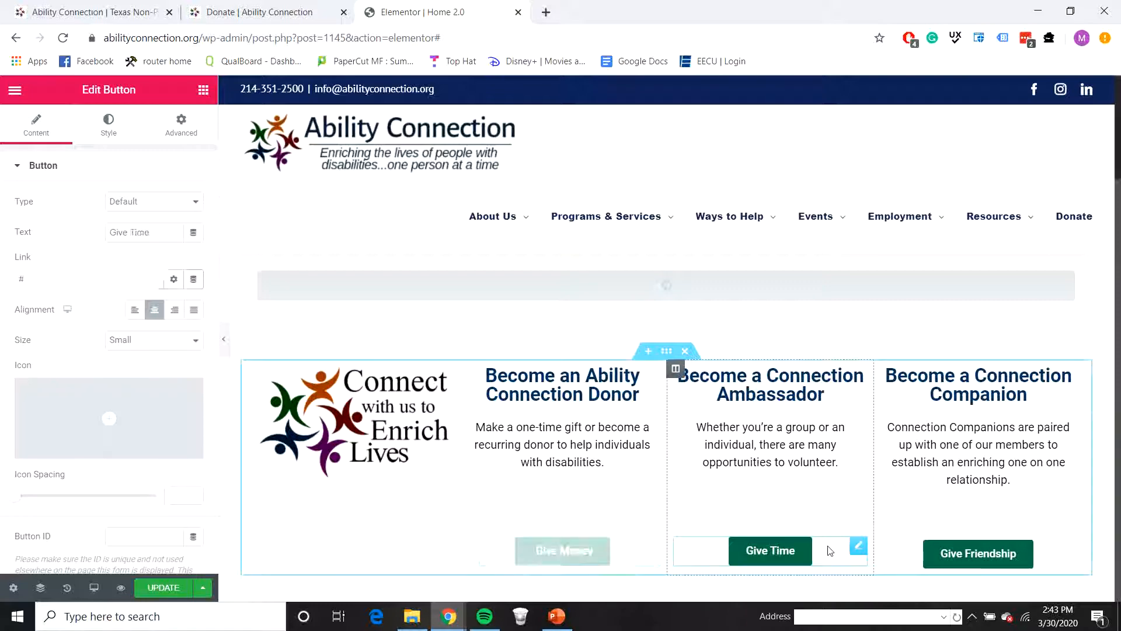
click(343, 13)
click(88, 12)
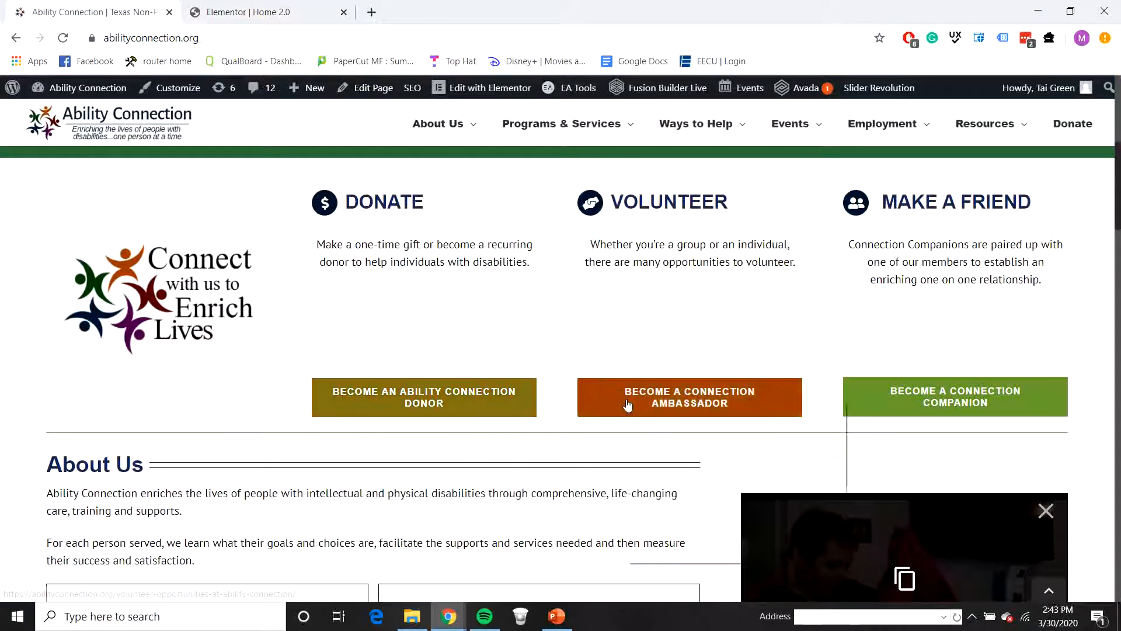
right_click(627, 404)
click(660, 413)
click(274, 11)
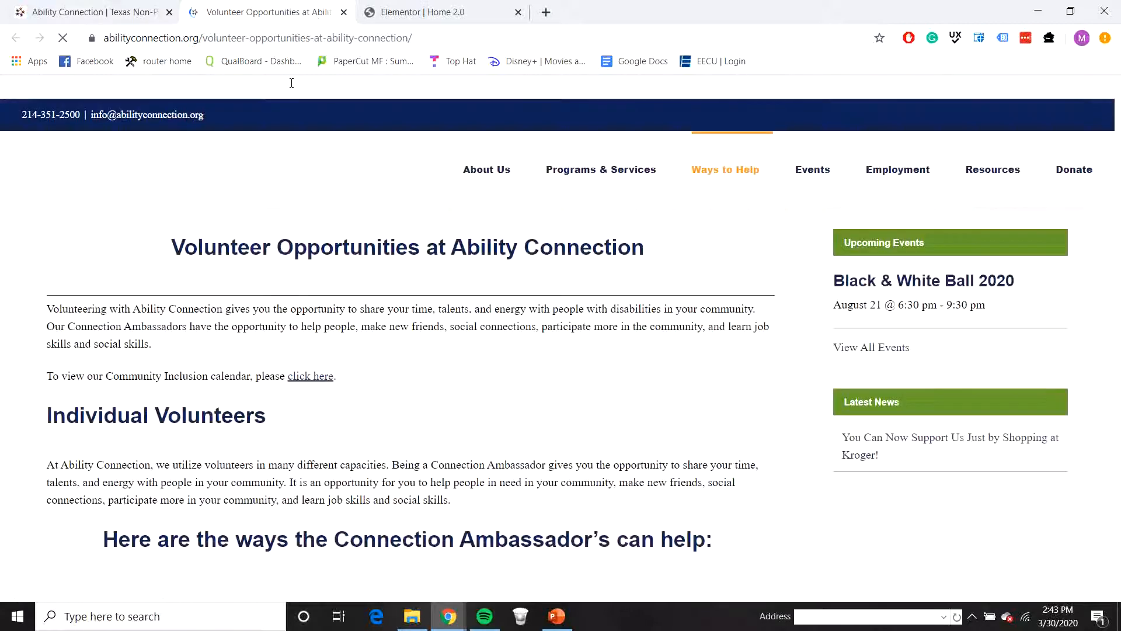
click(381, 42)
key(ctrl+c)
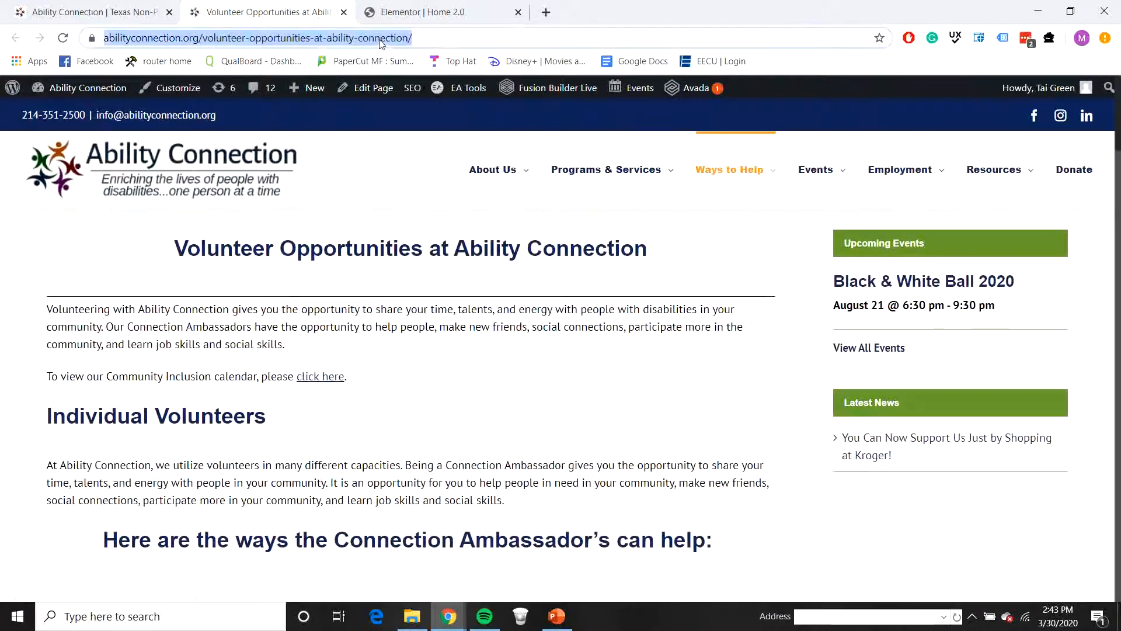
click(398, 17)
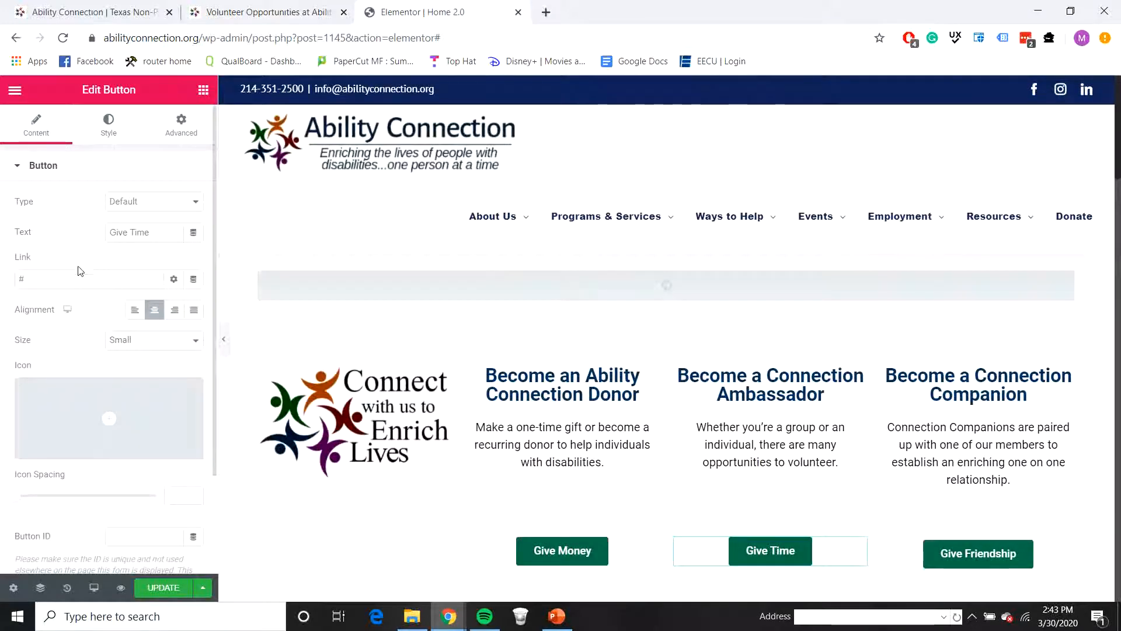
key(ctrl+v)
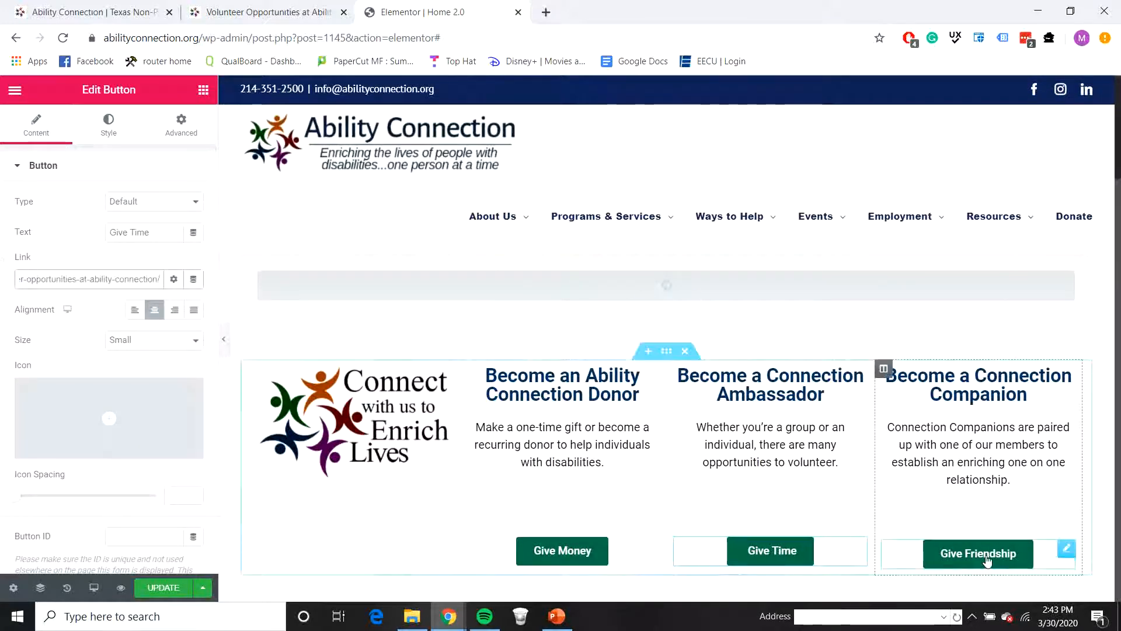
Step: Link the Give Friendship button to the page behind the live site's Become a Connection Companion button, abilityconnection.org/give-friendship/
click(1051, 553)
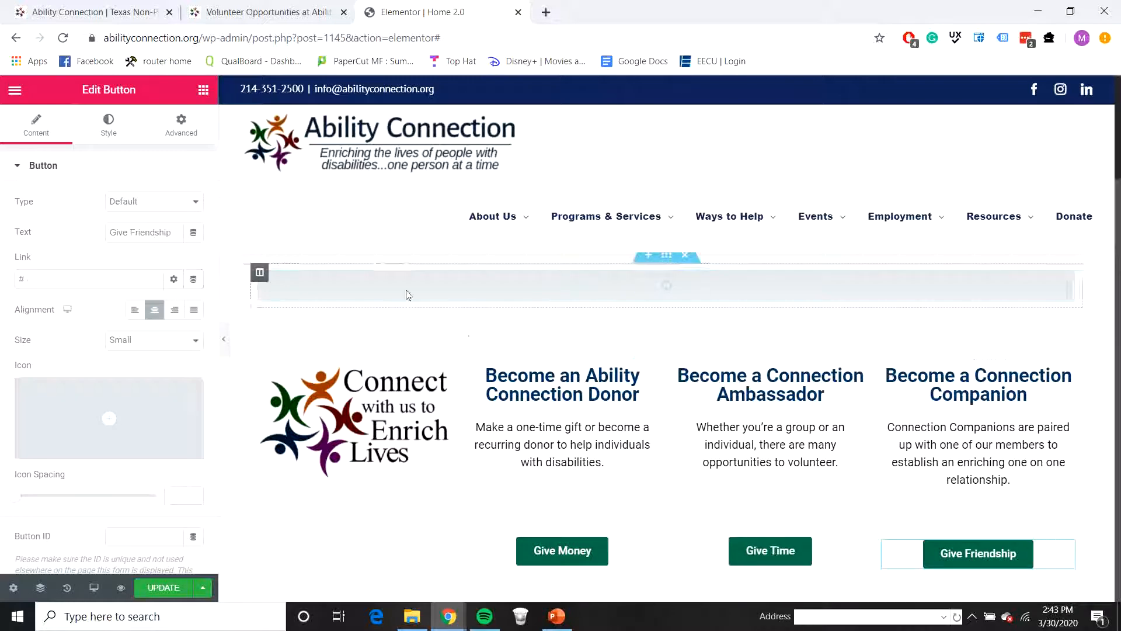
click(264, 18)
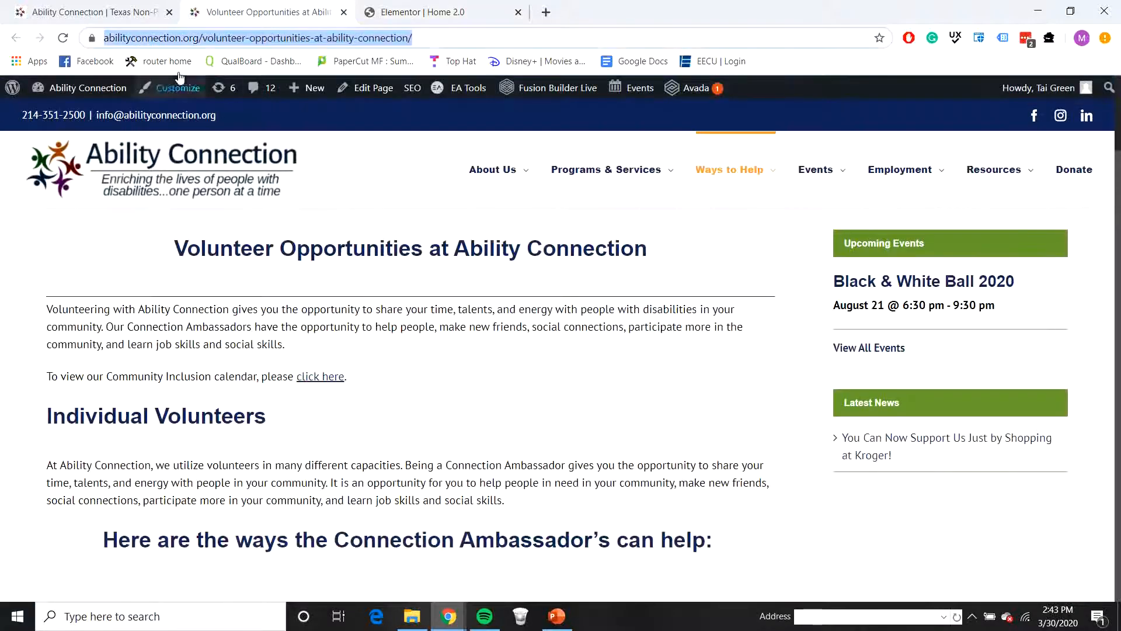
click(343, 12)
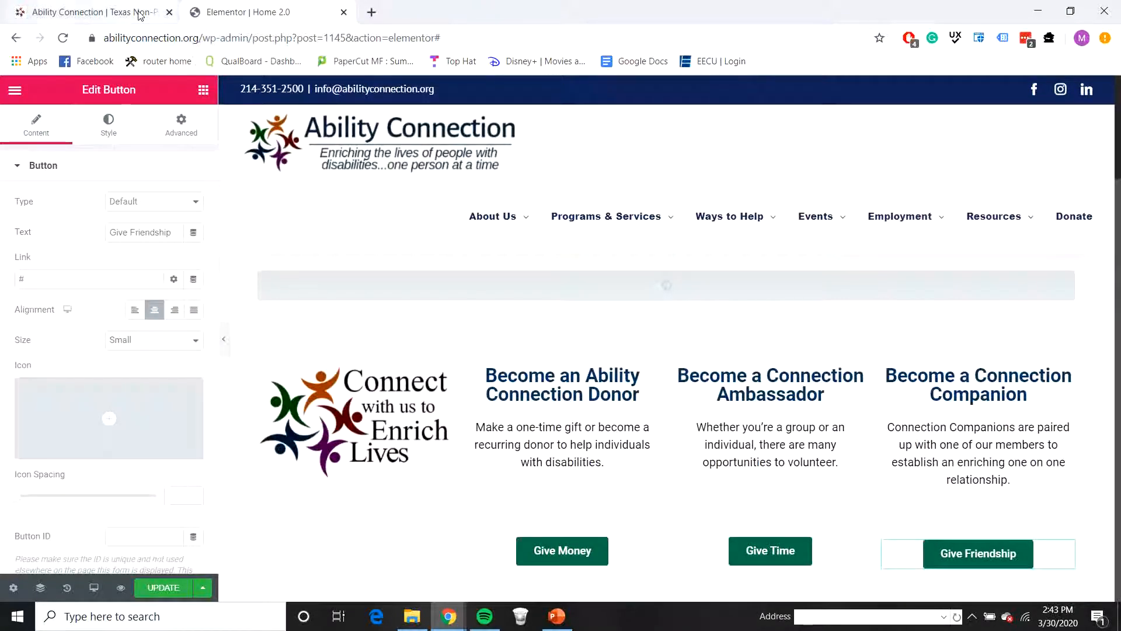
click(93, 12)
right_click(981, 401)
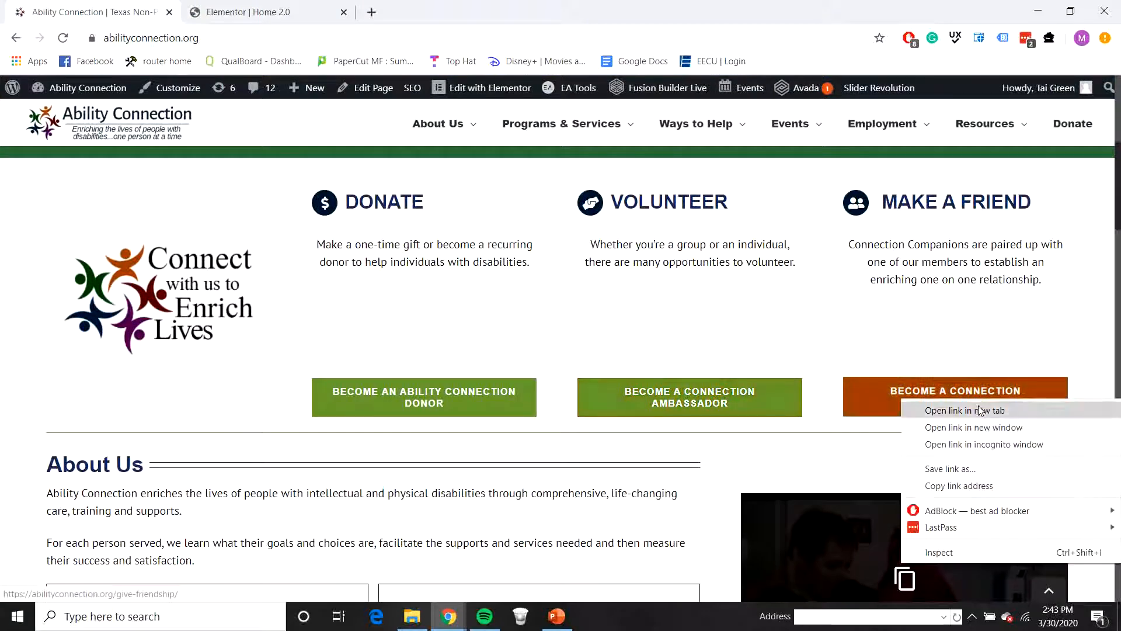
click(971, 410)
click(263, 12)
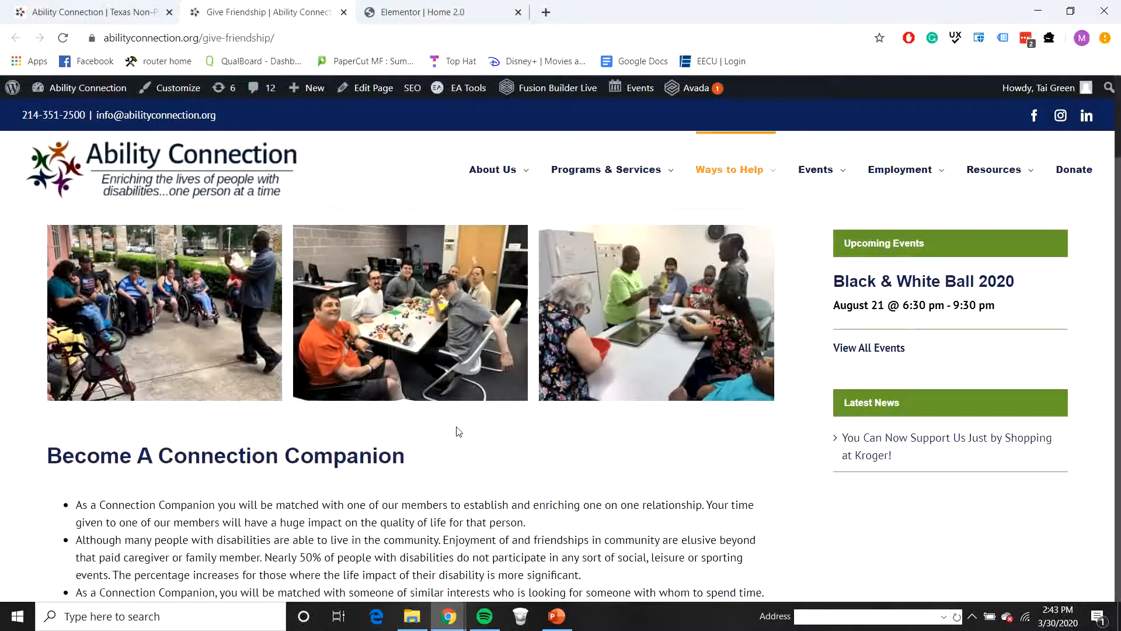
click(260, 36)
key(ctrl+c)
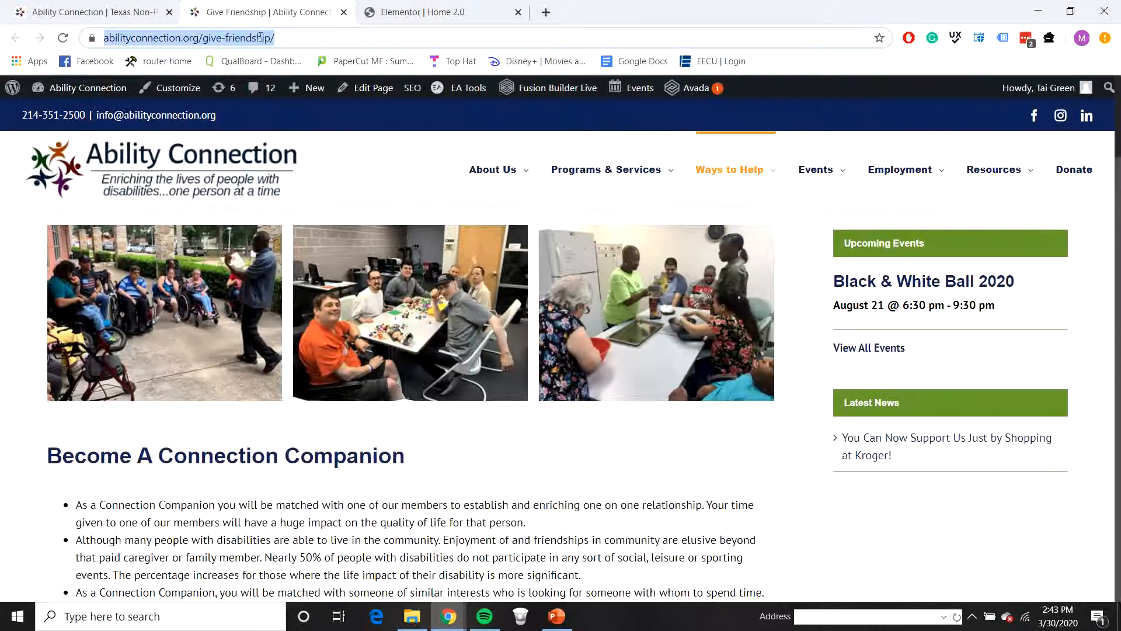
click(418, 13)
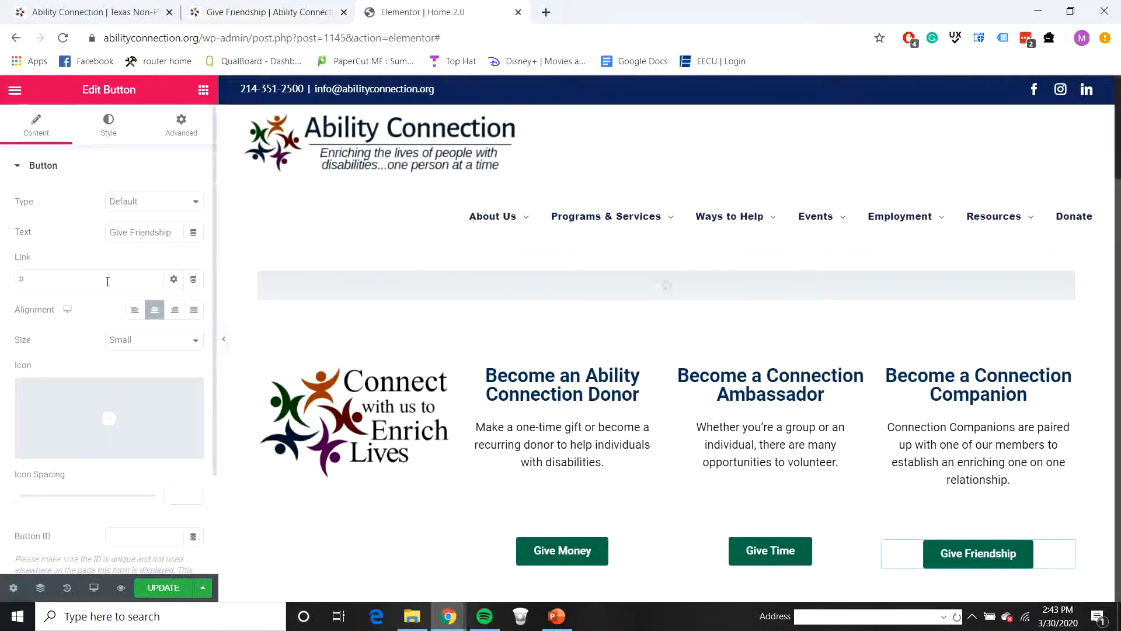
key(ctrl+v)
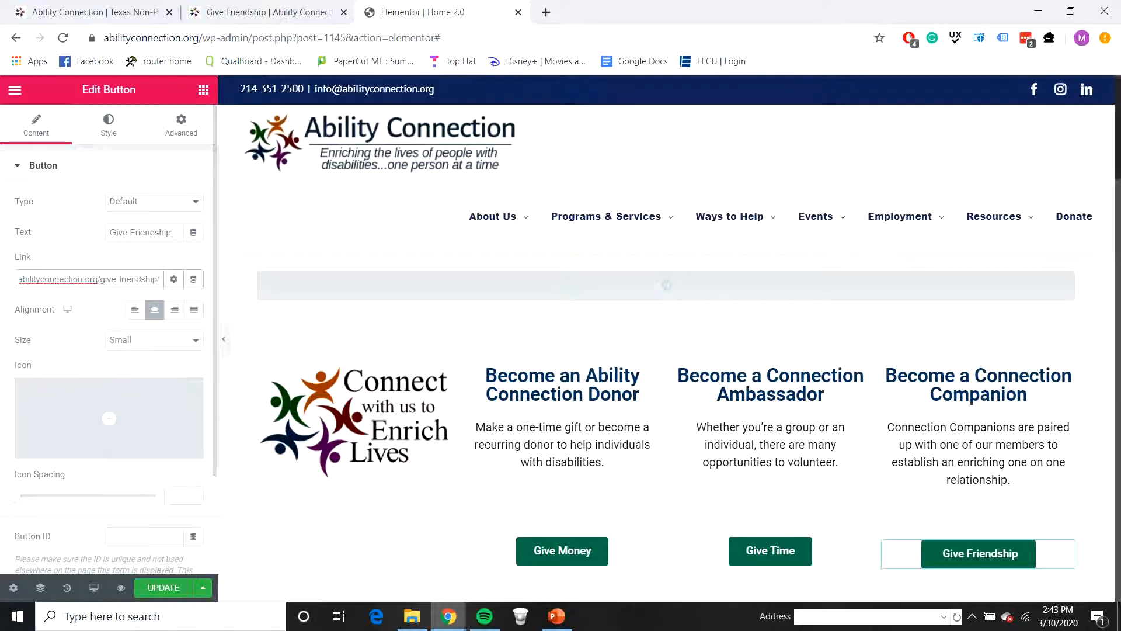
Step: Link the About Us section's Learn More button to the live site's Learn More About Our Work page, abilityconnection.org/about-ability-connection/
scroll(595, 478, down, 2)
scroll(594, 477, down, 5)
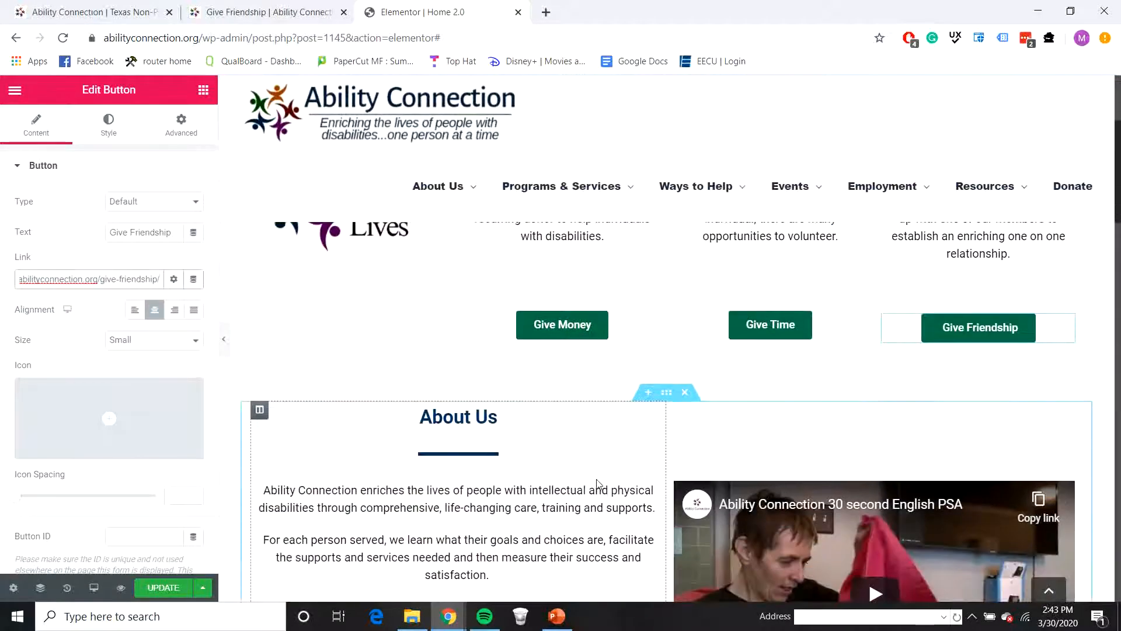
scroll(537, 467, down, 4)
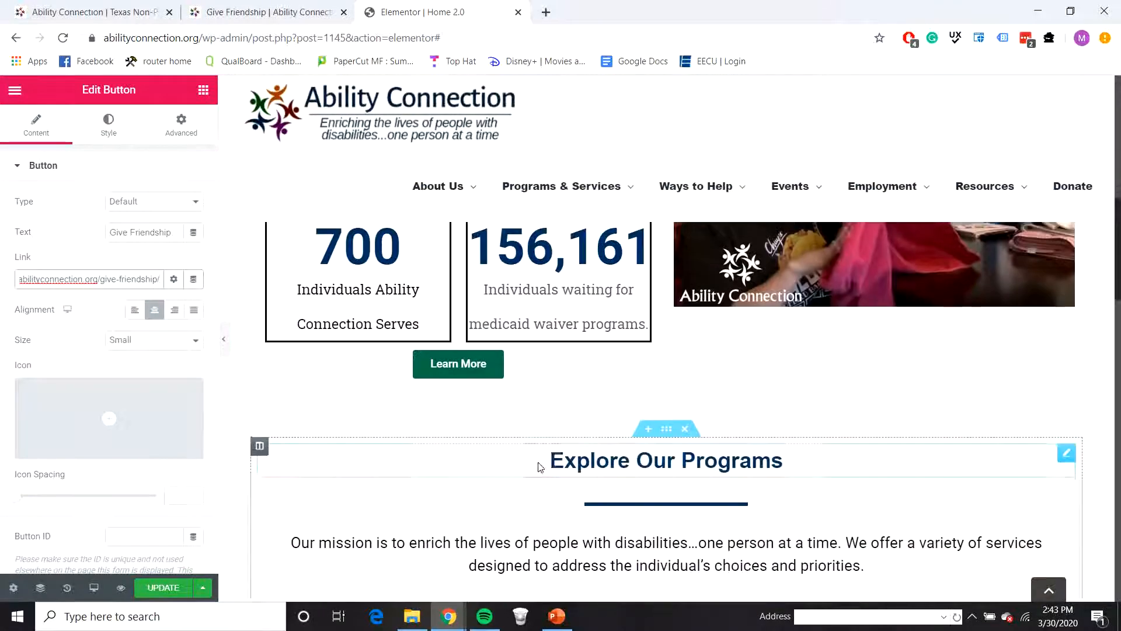
click(489, 374)
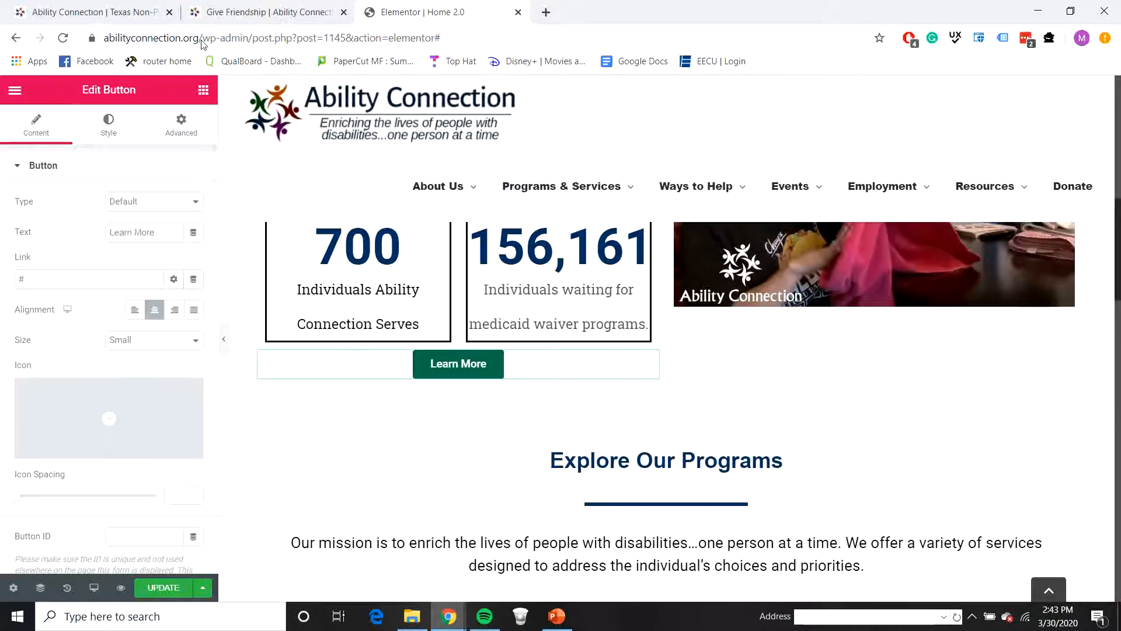
click(295, 13)
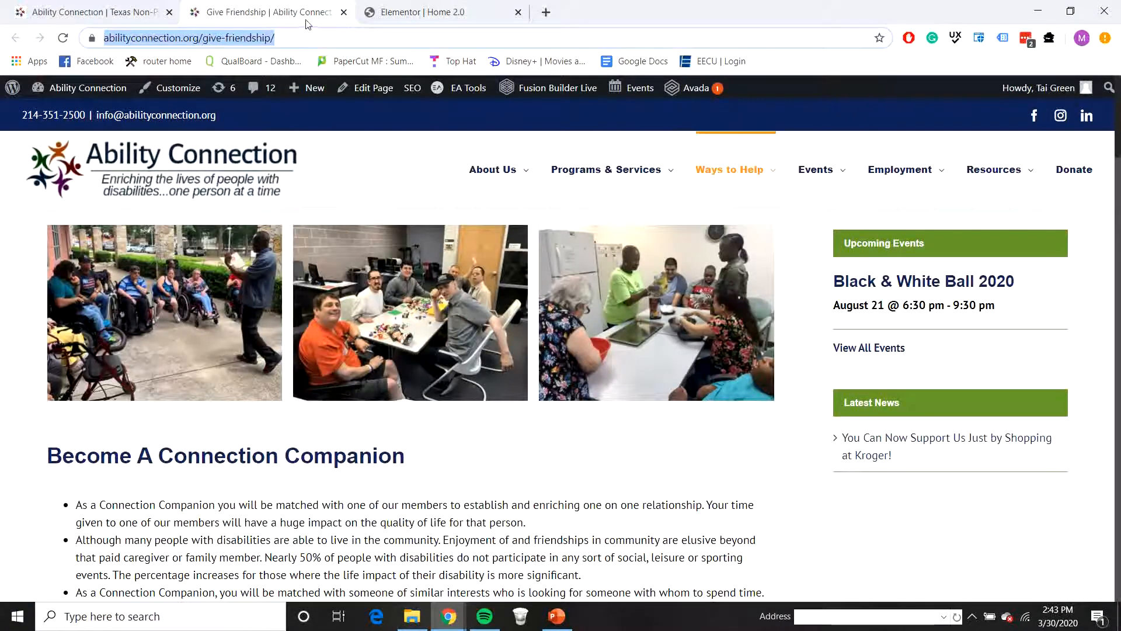
click(343, 12)
click(174, 17)
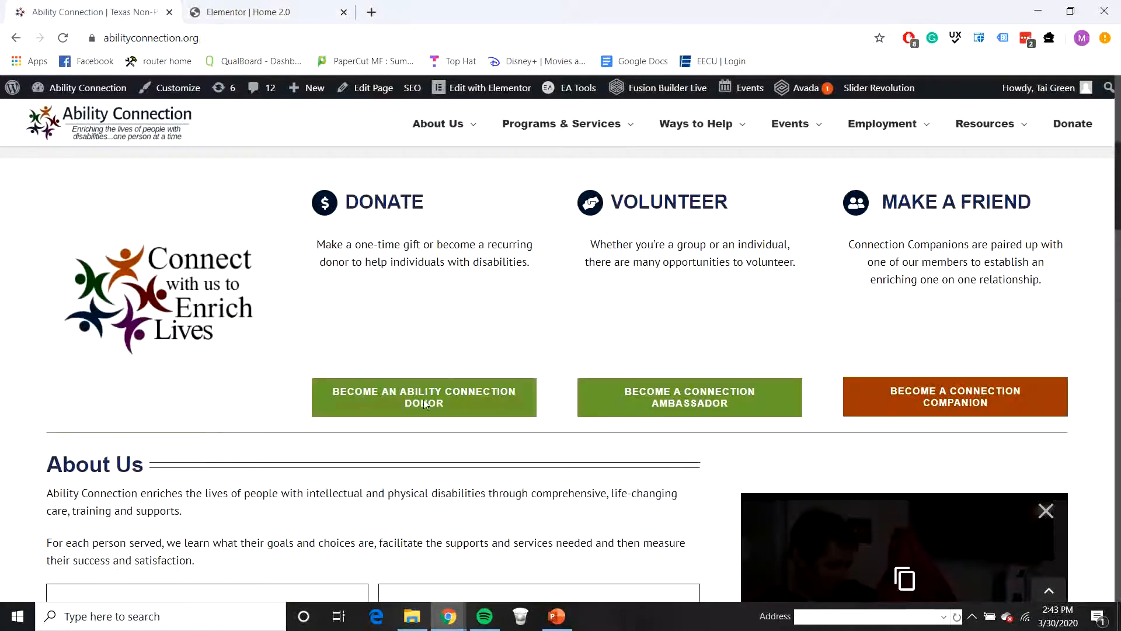
scroll(424, 405, down, 7)
right_click(397, 290)
click(415, 308)
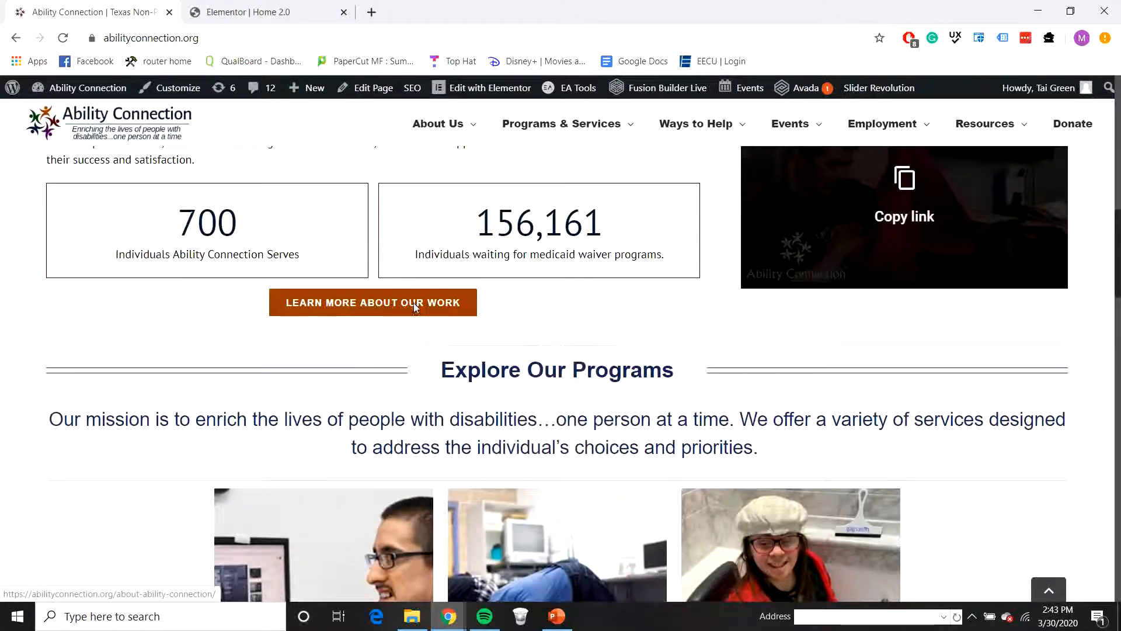
click(257, 13)
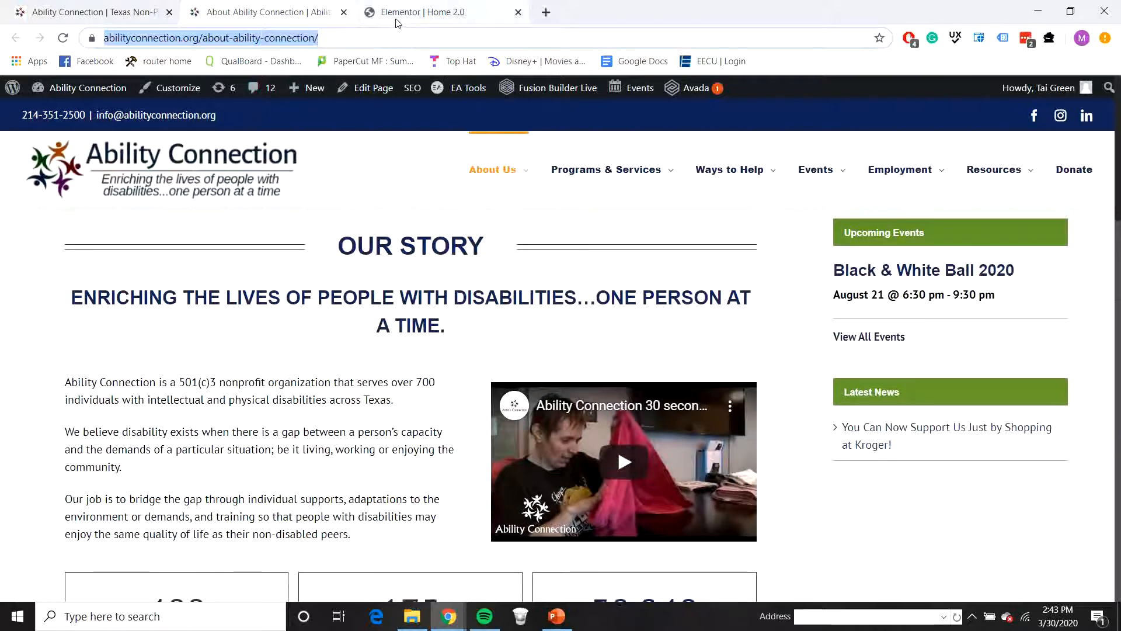
click(420, 12)
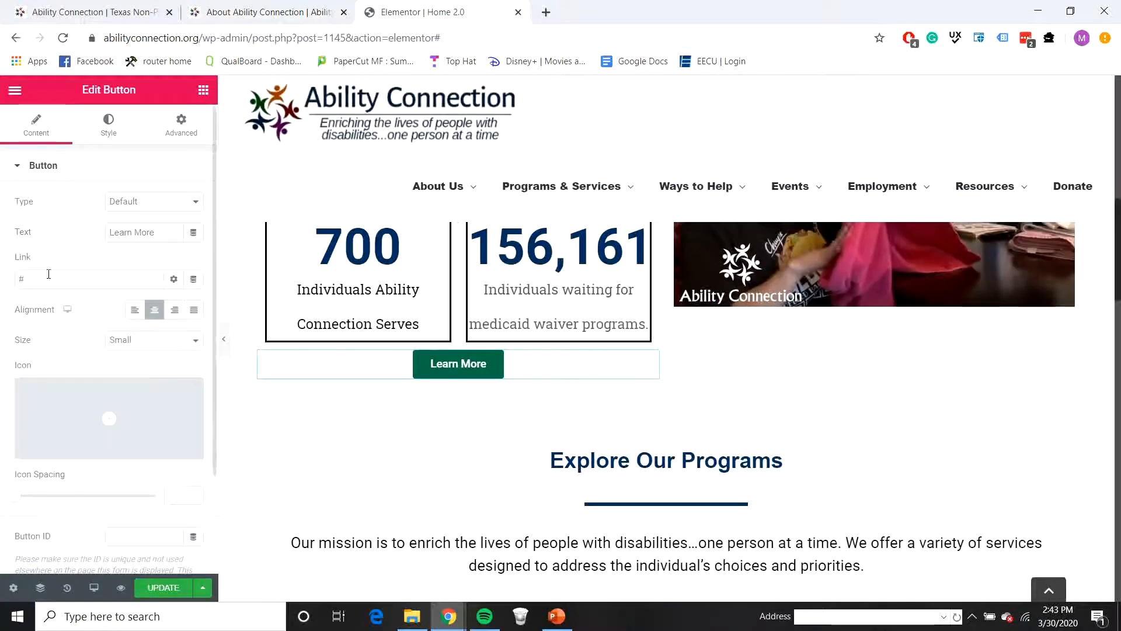
key(ctrl+v)
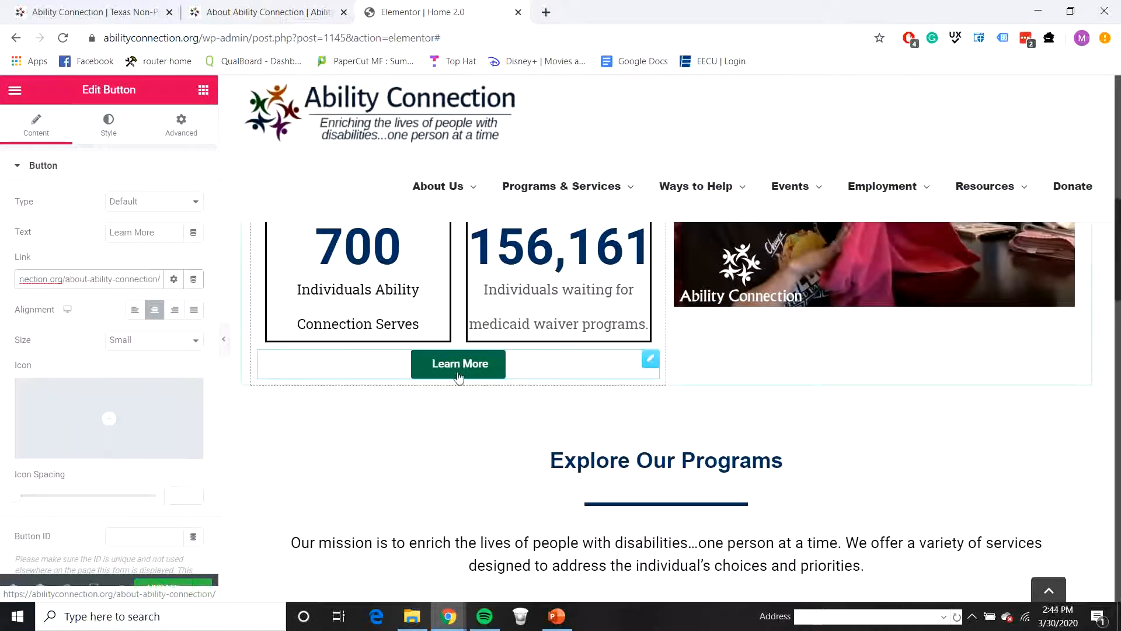
Step: Select the Find Services button in the Texas map section and copy the address of the live site's Find Services page, opened in a new tab
scroll(556, 470, down, 3)
scroll(557, 471, down, 5)
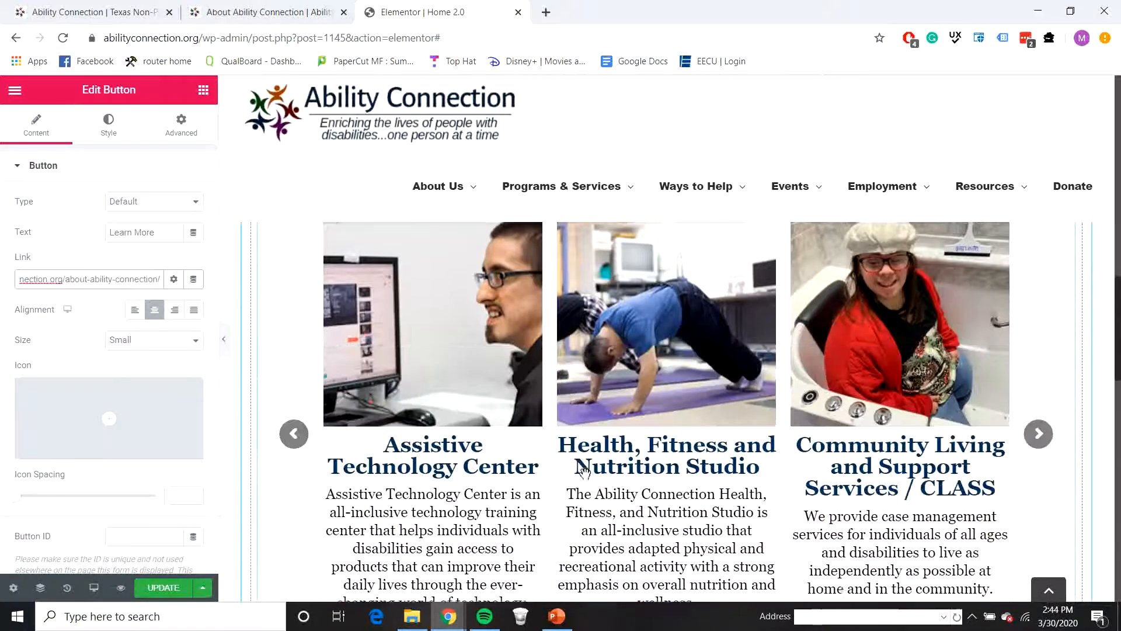
scroll(610, 467, up, 2)
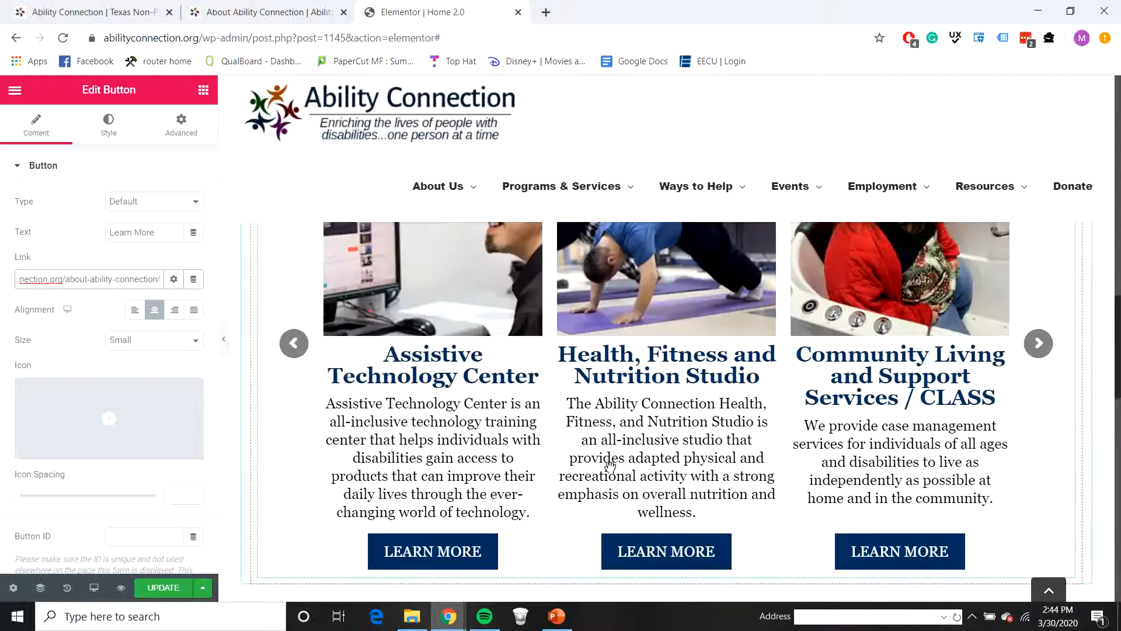
scroll(605, 461, down, 4)
scroll(636, 452, down, 6)
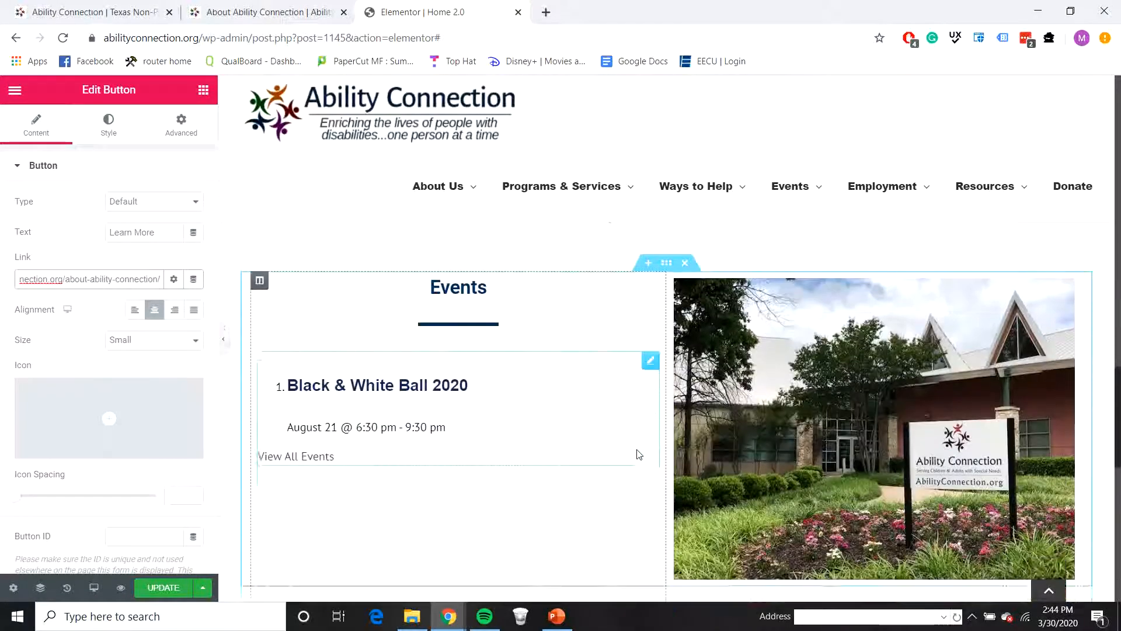
scroll(662, 460, down, 5)
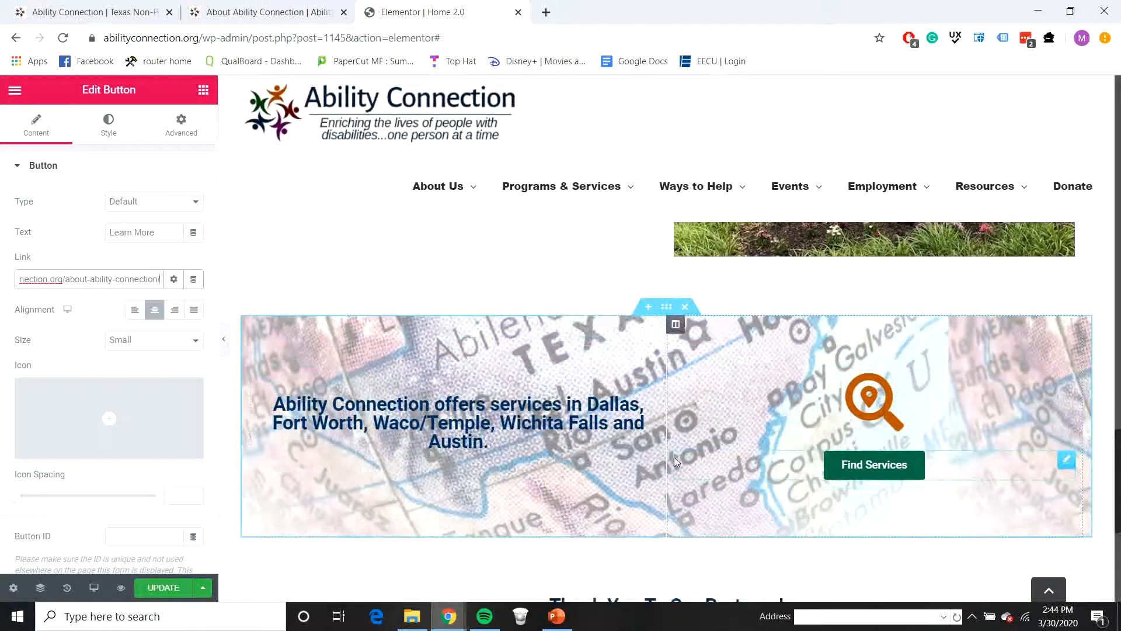
scroll(909, 402, up, 2)
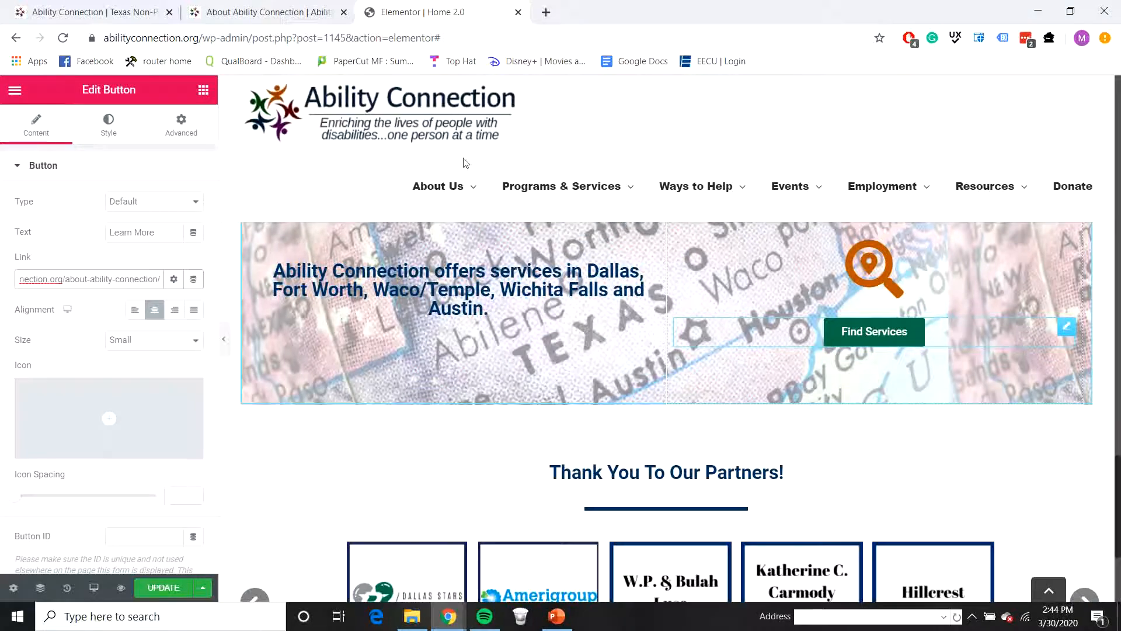
click(110, 125)
click(117, 12)
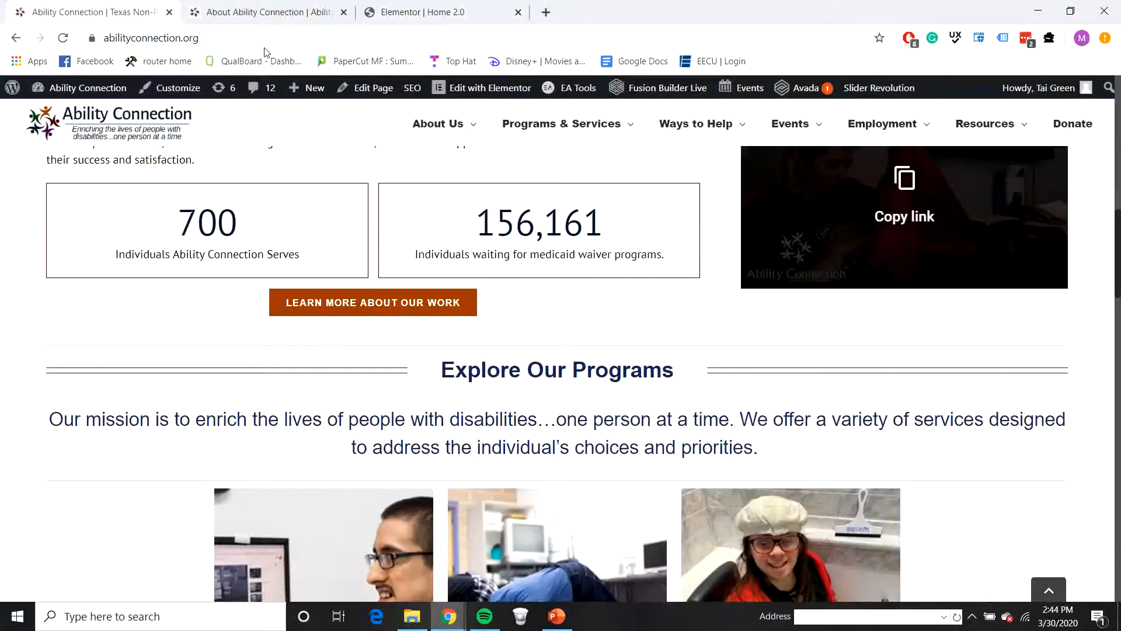
click(343, 11)
scroll(521, 334, down, 15)
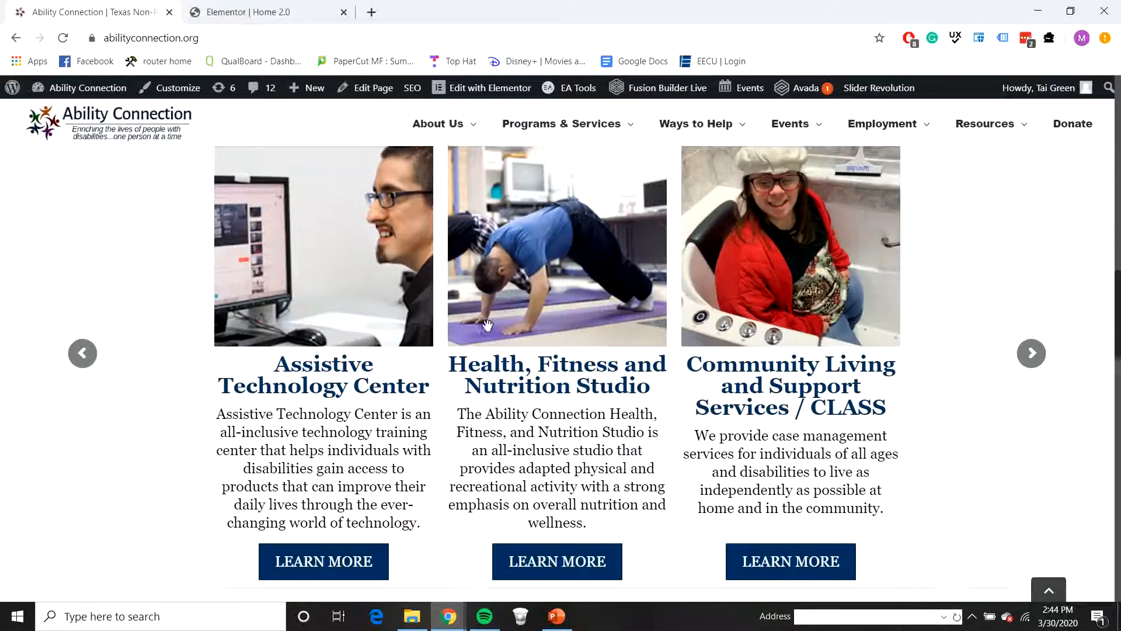
scroll(521, 334, down, 4)
right_click(811, 417)
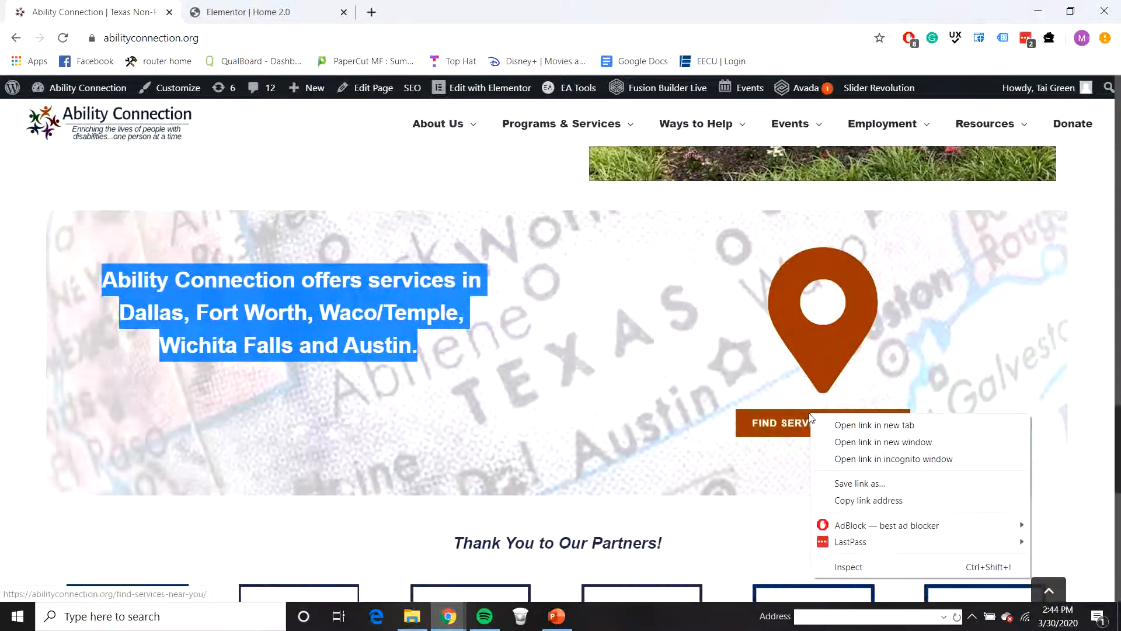
click(836, 425)
click(274, 12)
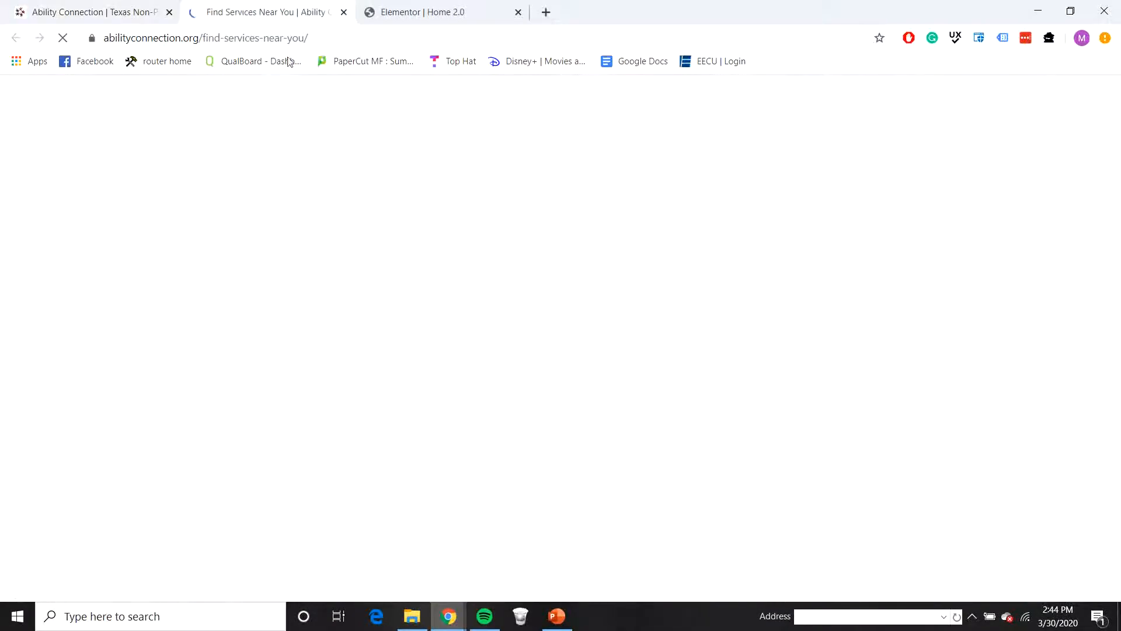
Step: Set the Find Services button's link on the Home 2.0 page to abilityconnection.org/find-services-near-you/
click(404, 13)
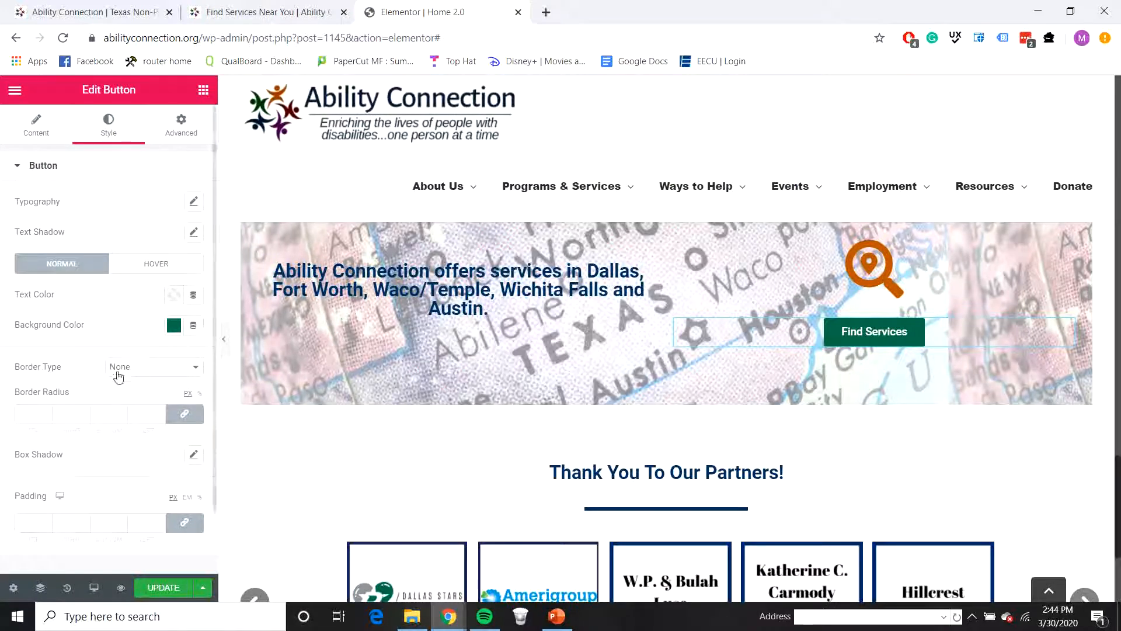
click(64, 121)
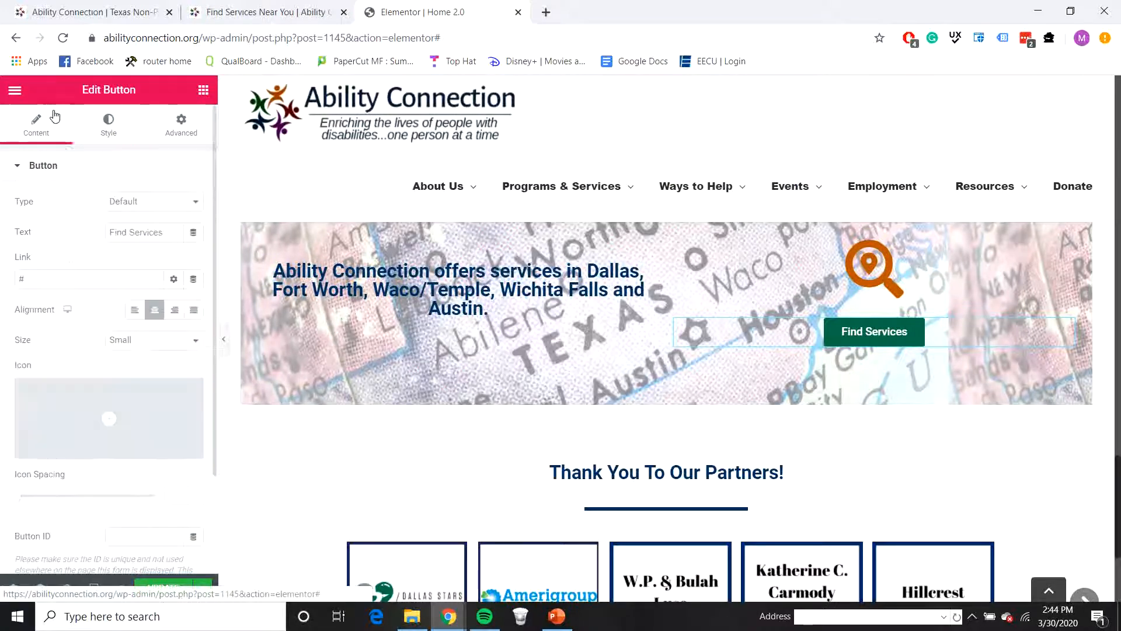
click(42, 279)
text(https://abilityconnection.org/find-services/)
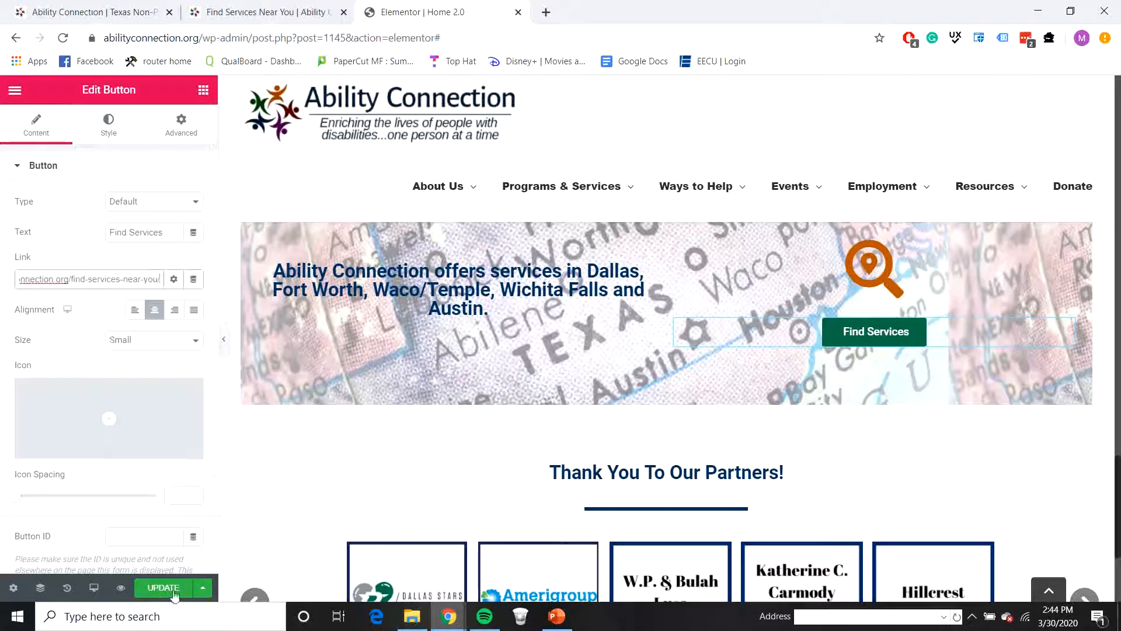
Step: Update the Home 2.0 page and preview its Texas map and partners sections with the editing panel collapsed
key(ctrl+s)
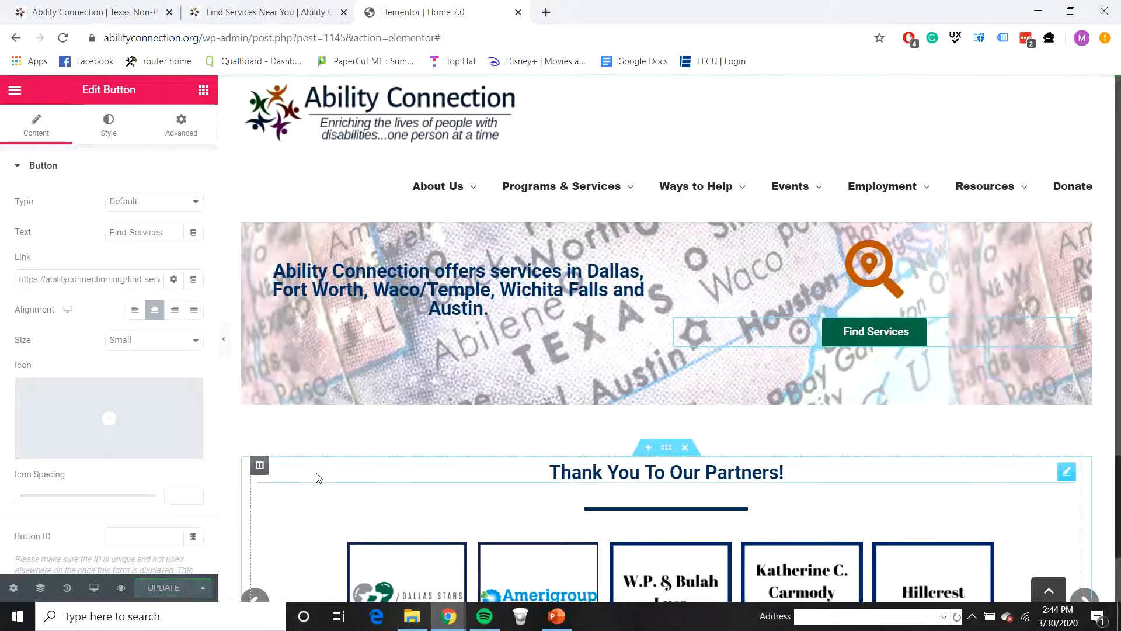
click(224, 339)
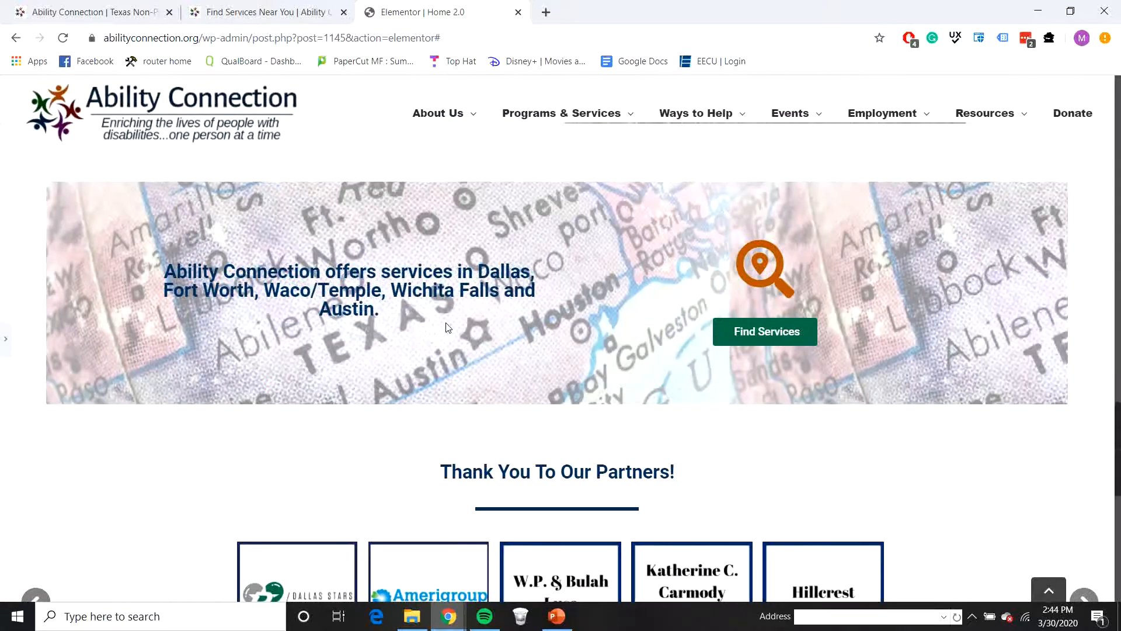
scroll(460, 324, down, 5)
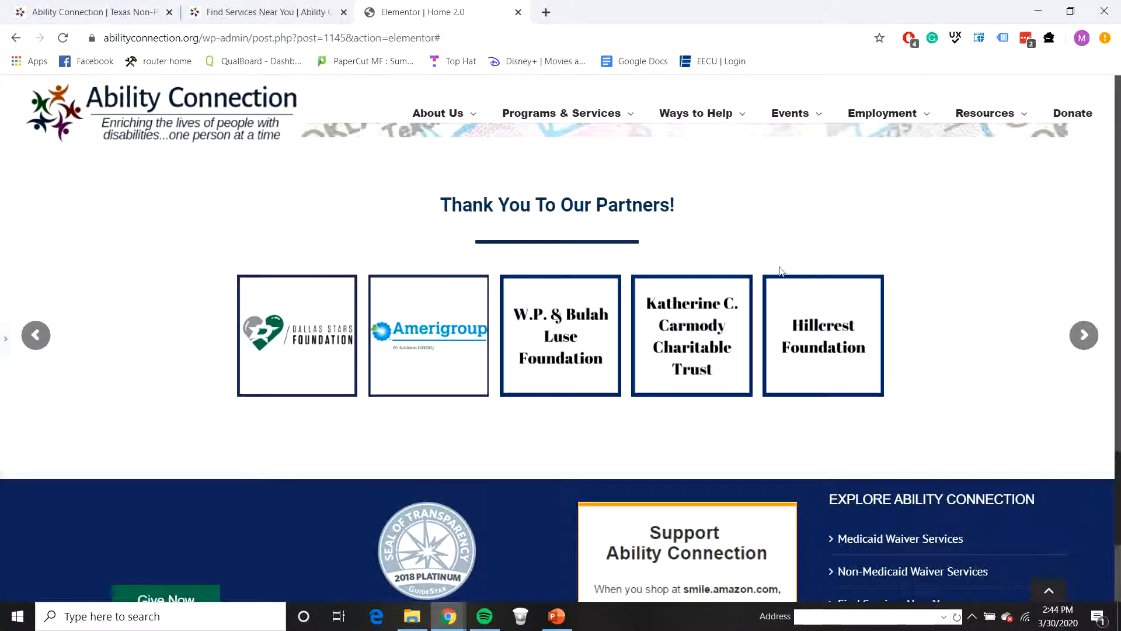
Step: Open abilityconnection.org/home-2-0 in a new tab and check the slider and the Connect with us to Enrich Lives section
click(545, 12)
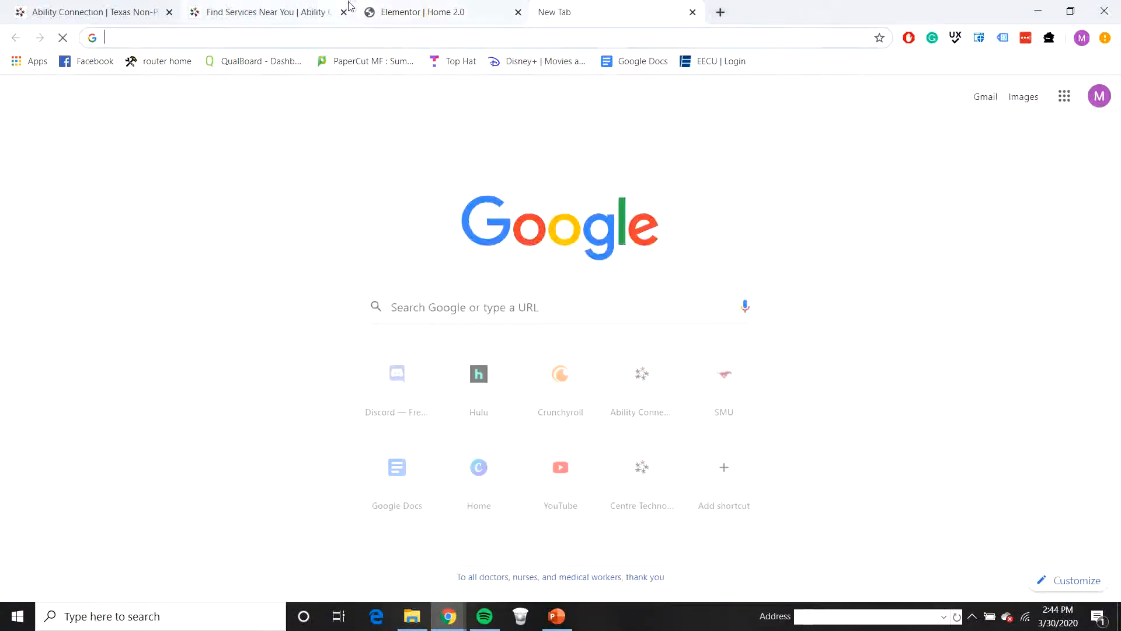
text(abili)
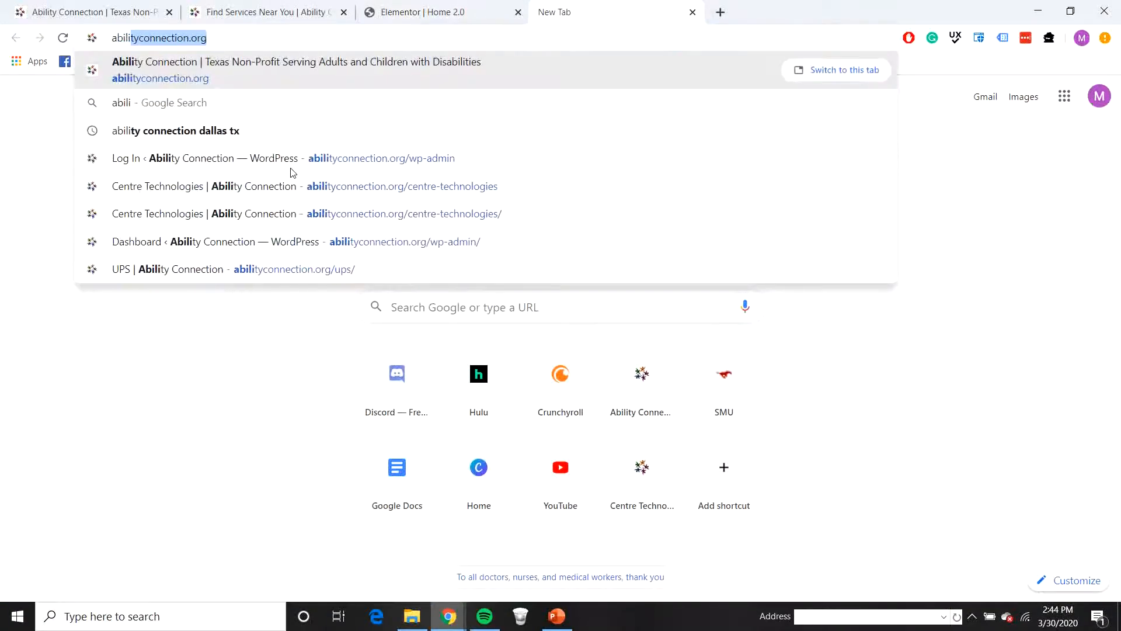
key(Right)
text(/home)
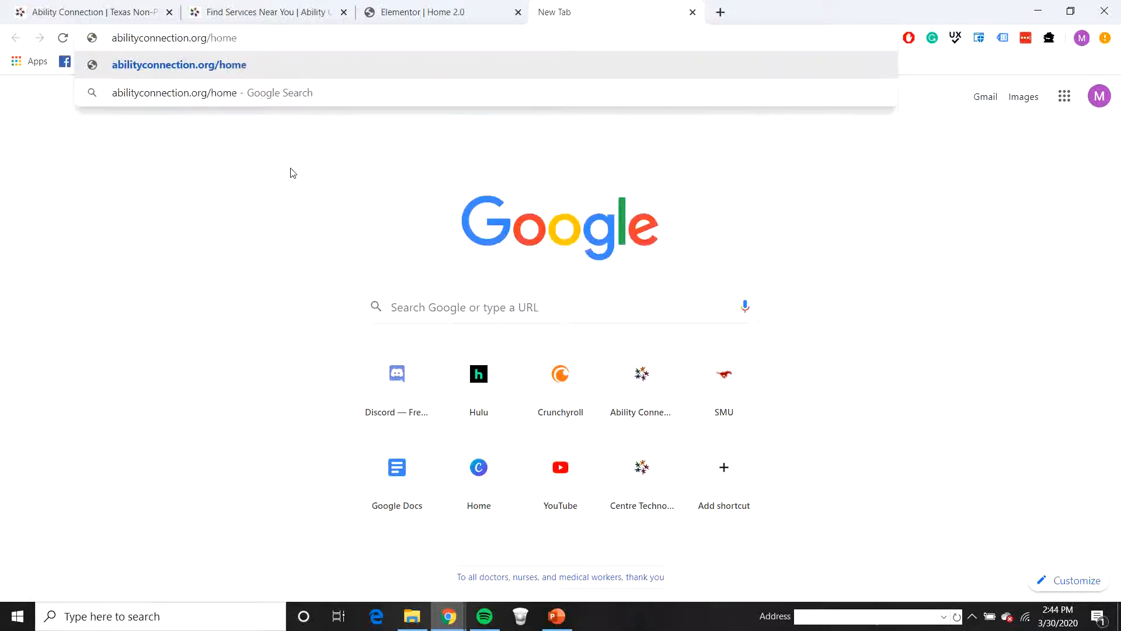
text(-2-0)
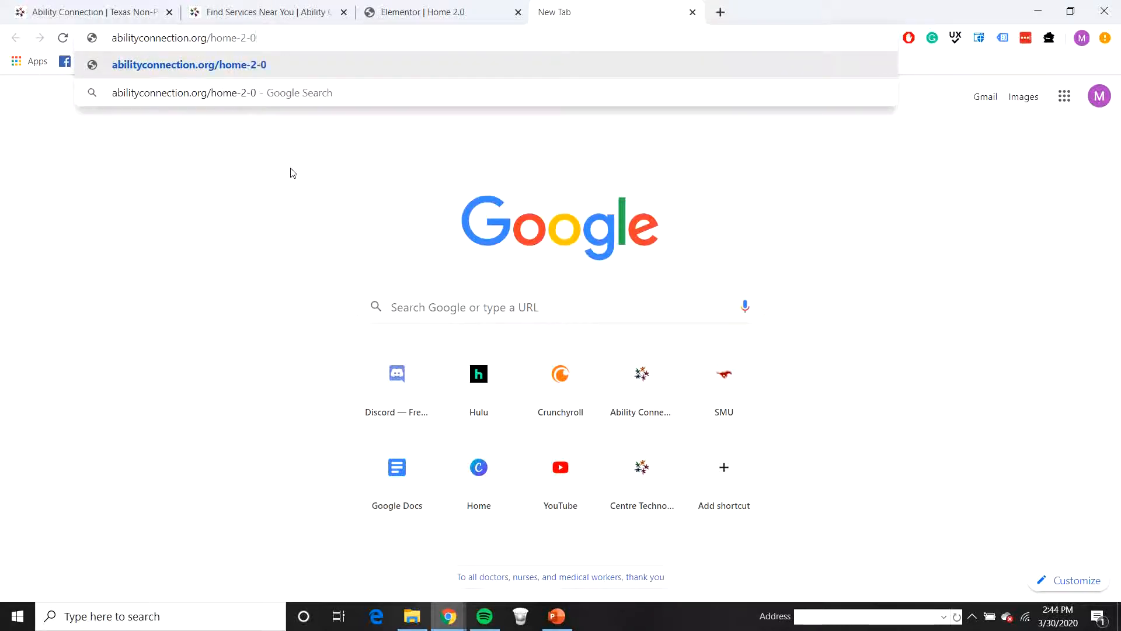
key(Return)
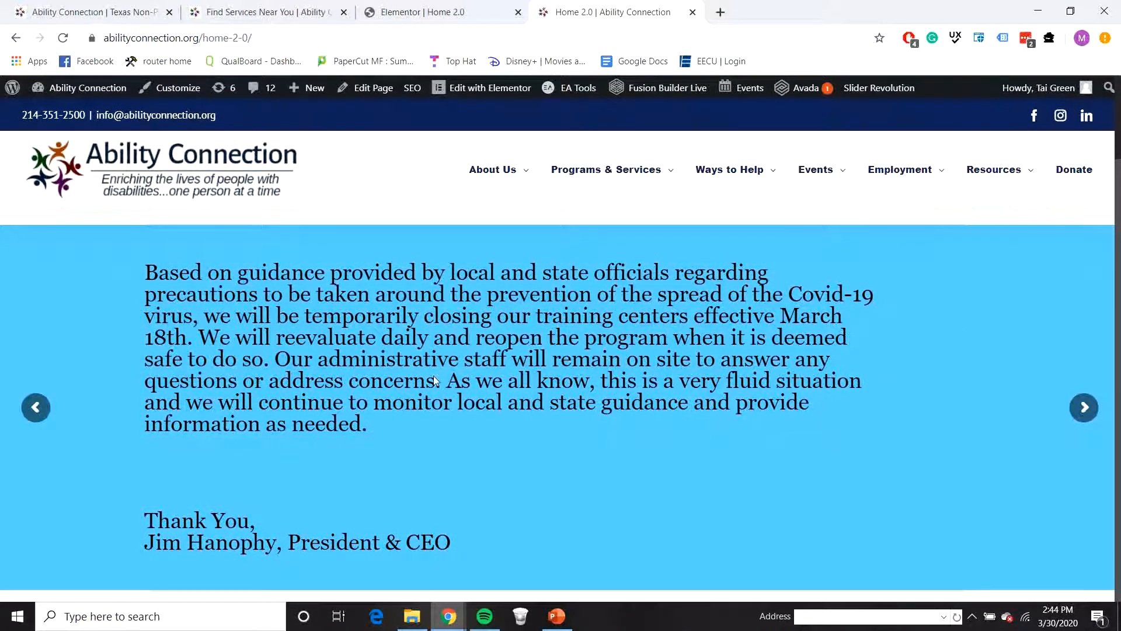
scroll(613, 417, down, 3)
scroll(608, 411, down, 5)
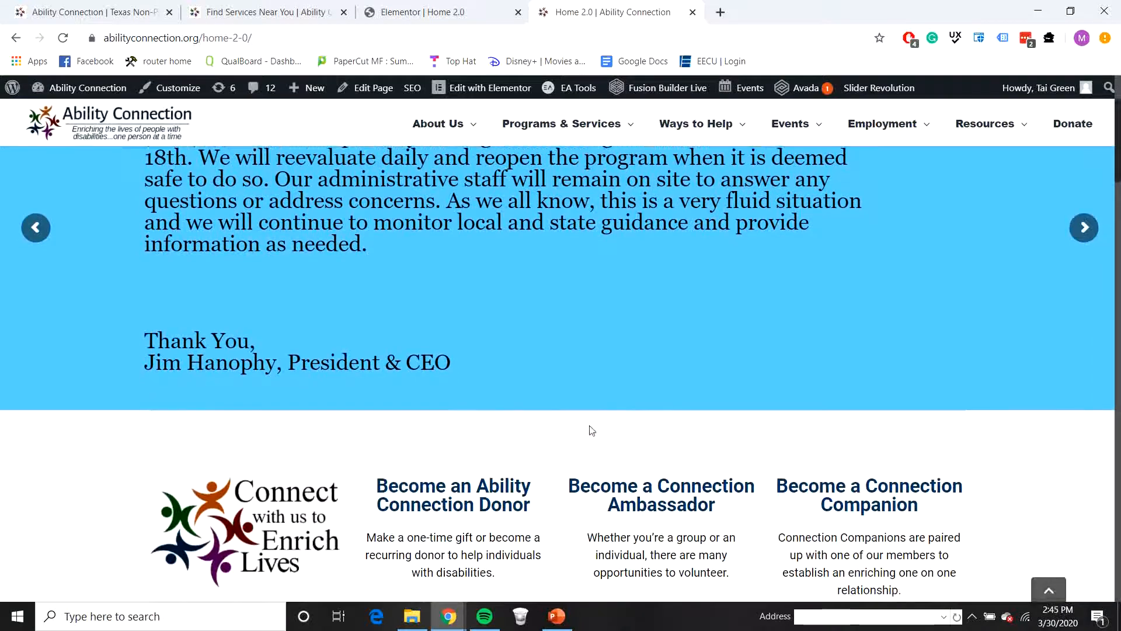
scroll(498, 439, down, 2)
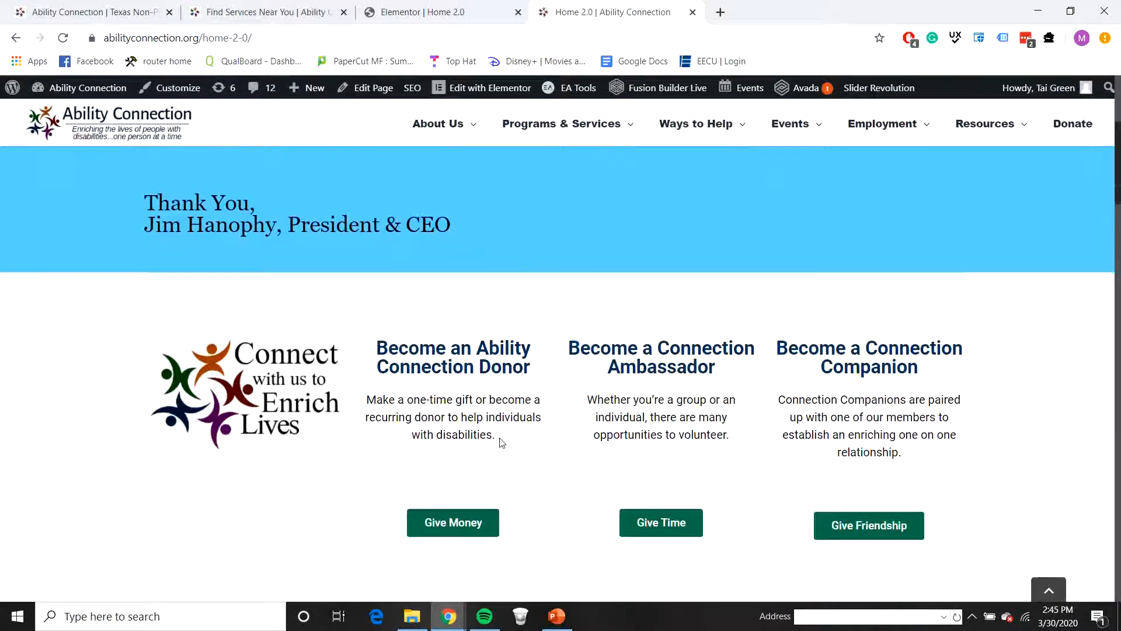
Step: Back in the Elementor editor, add a 50 px Spacer above the Connect with us to Enrich Lives logo and update the page
click(402, 13)
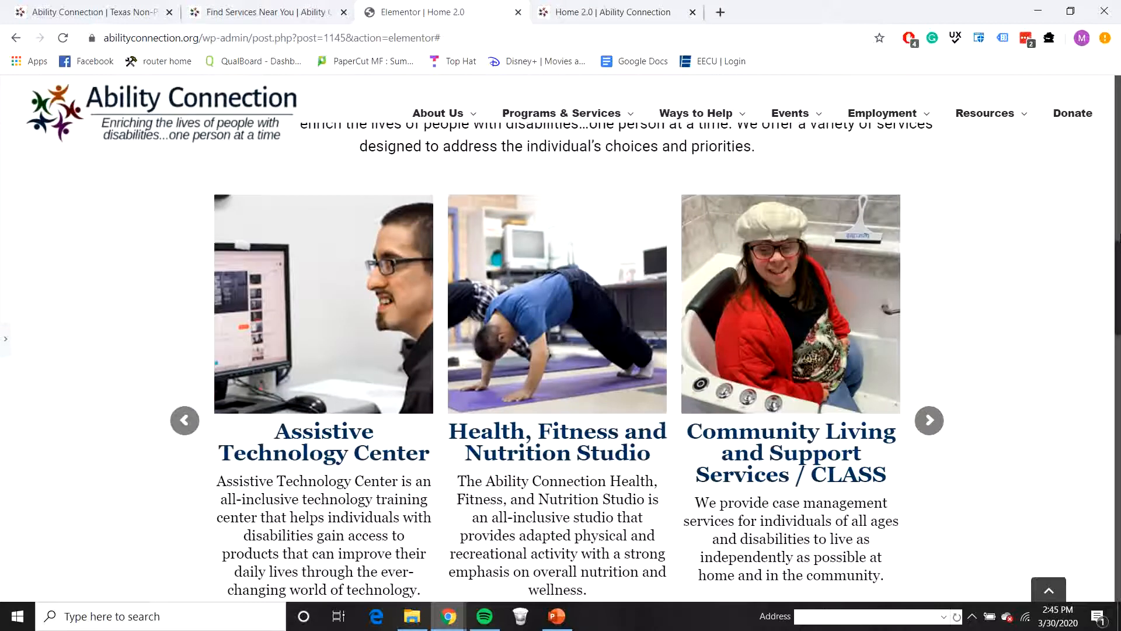
scroll(842, 212, up, 7)
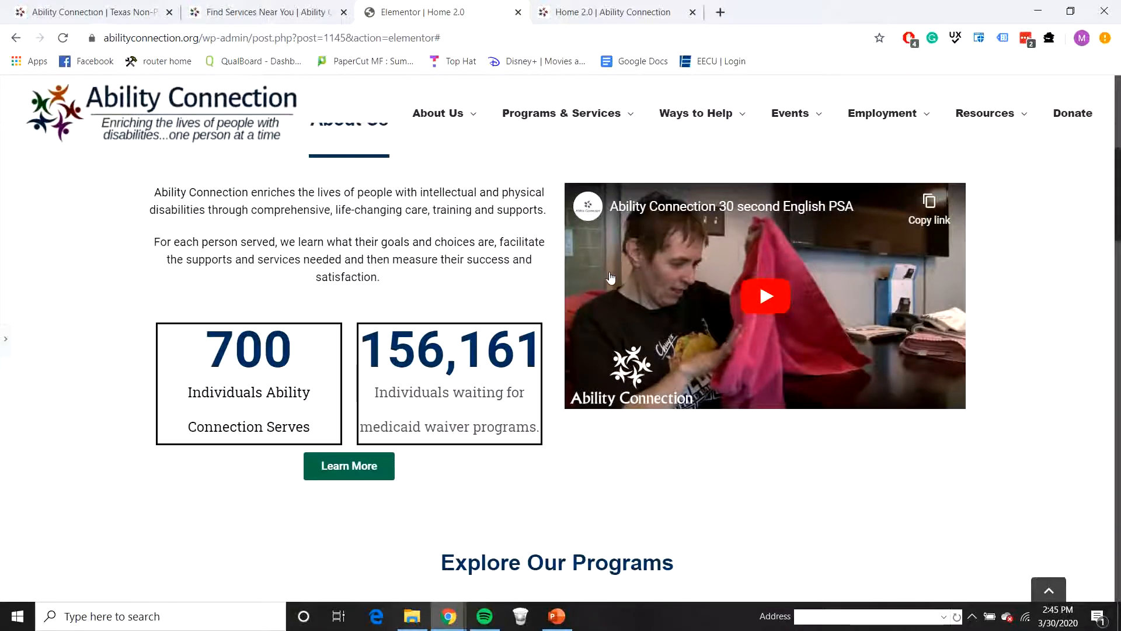
scroll(528, 309, up, 3)
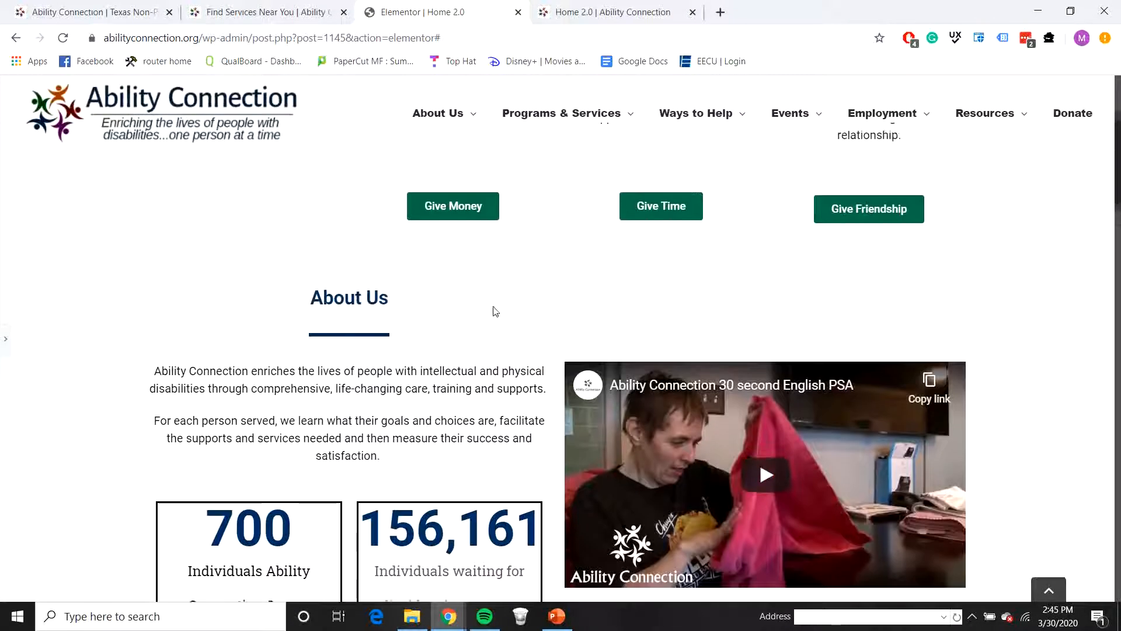
scroll(454, 313, up, 5)
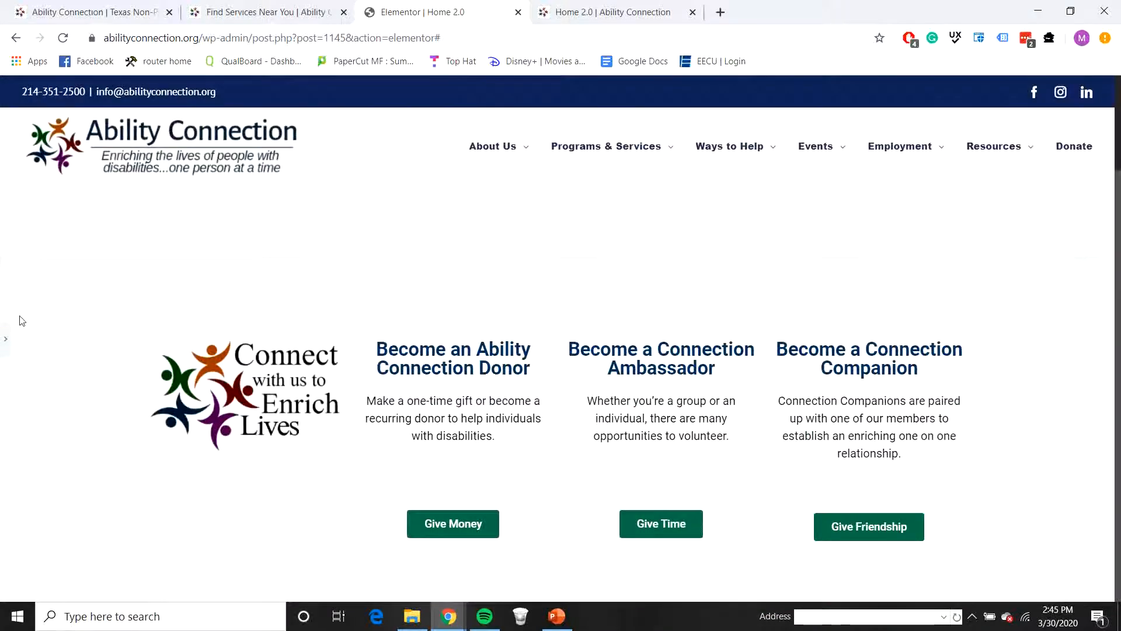
click(5, 339)
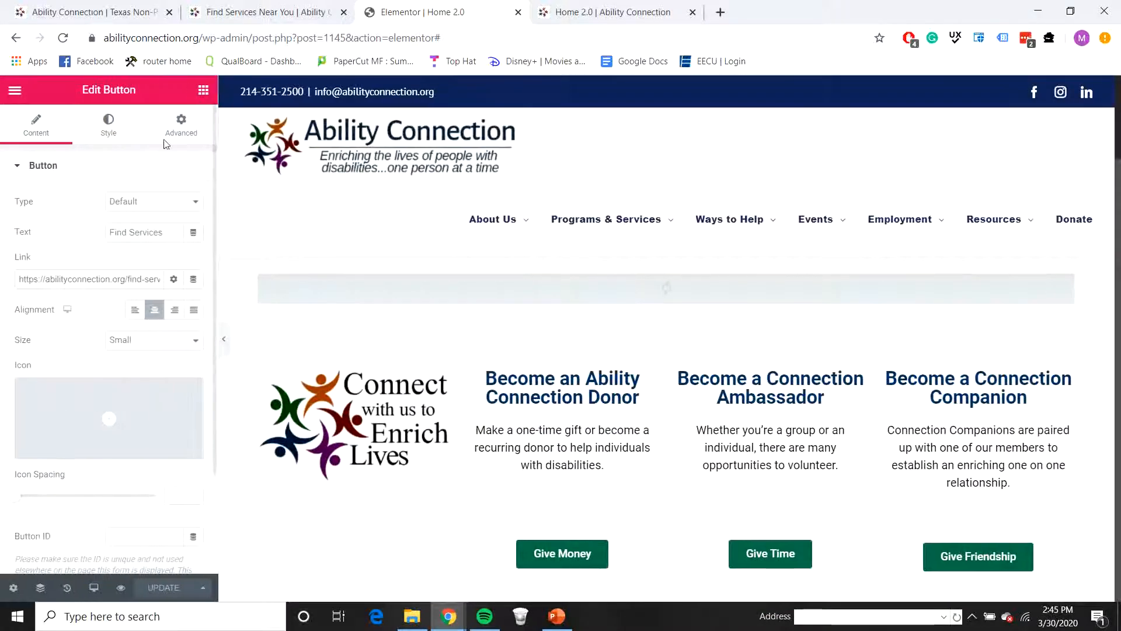
click(202, 95)
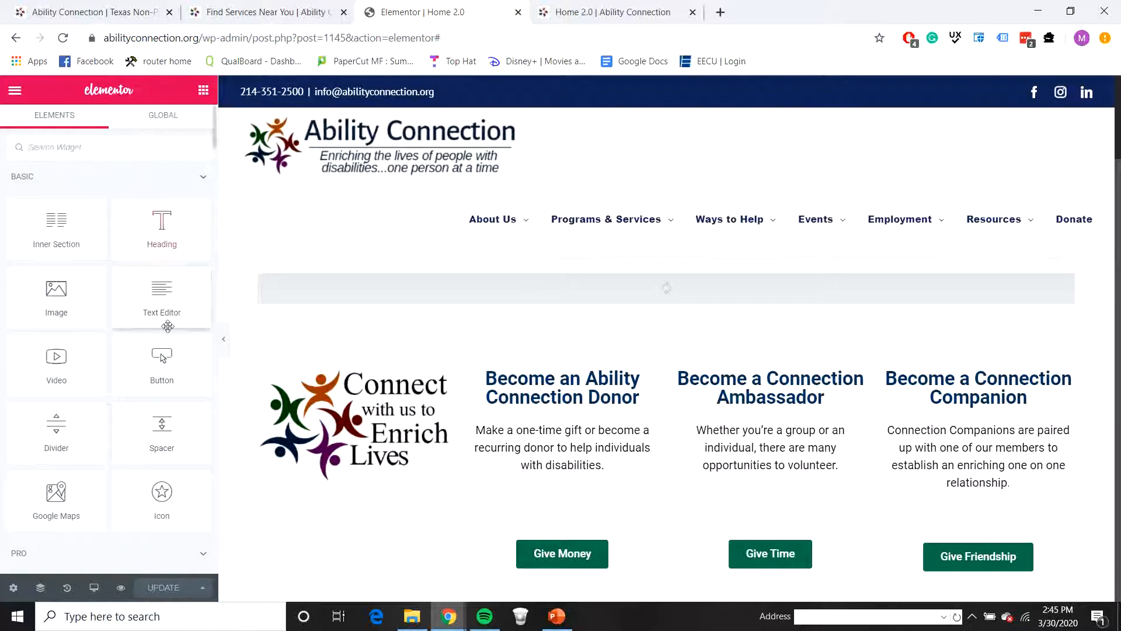
drag(162, 429, 362, 393)
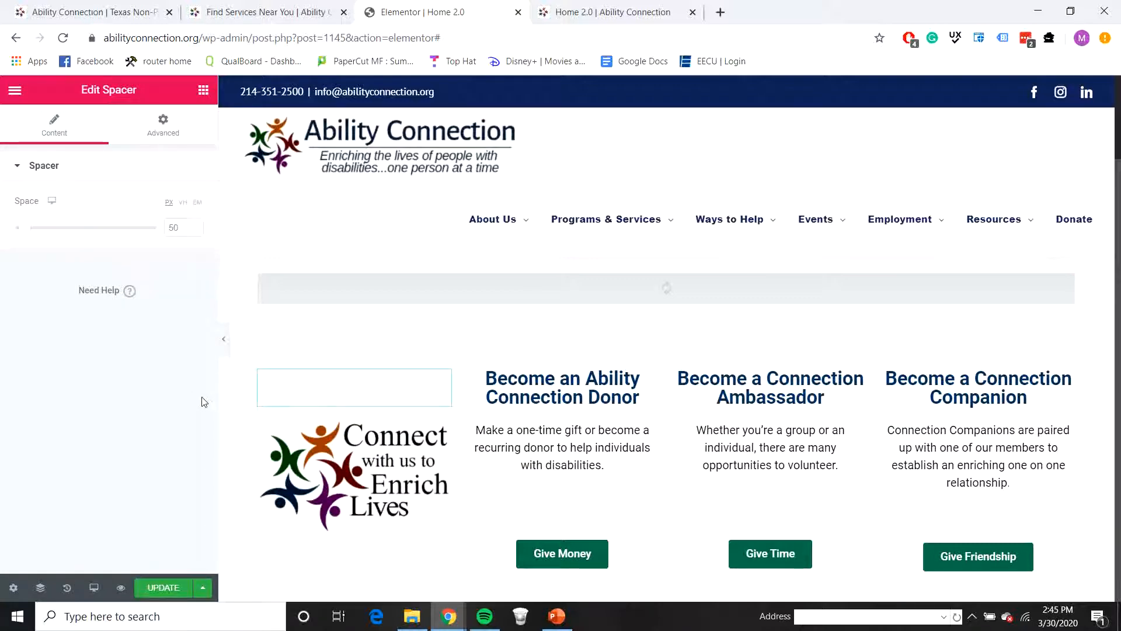
click(154, 588)
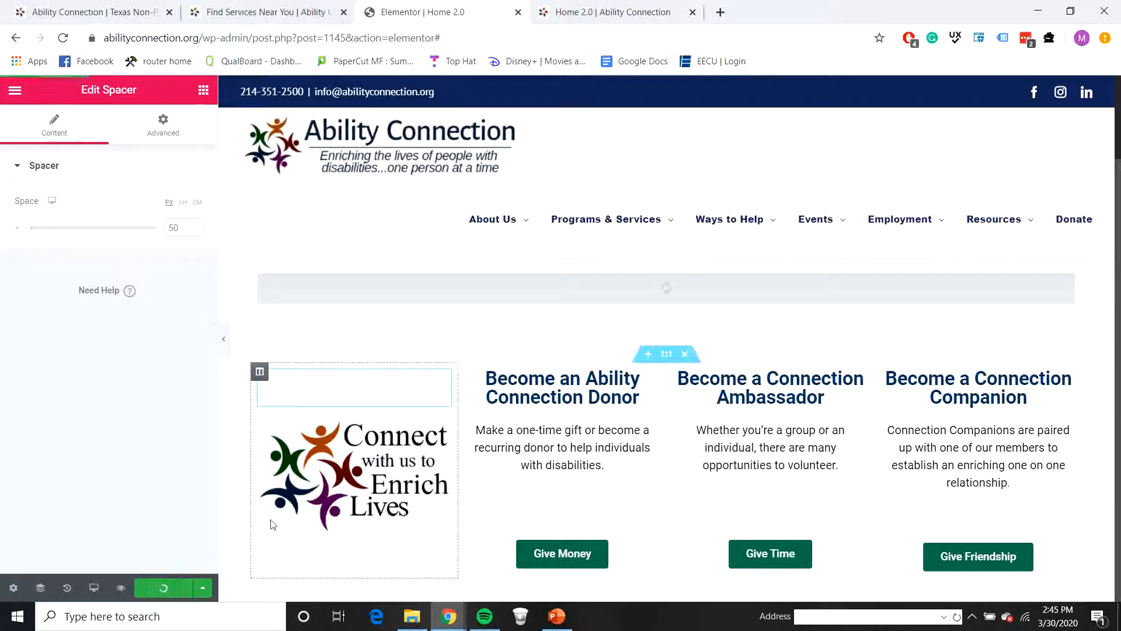
Step: Reload the published Home 2.0 page and check the logo's vertical alignment with the Donor, Ambassador and Companion columns
click(613, 16)
click(63, 37)
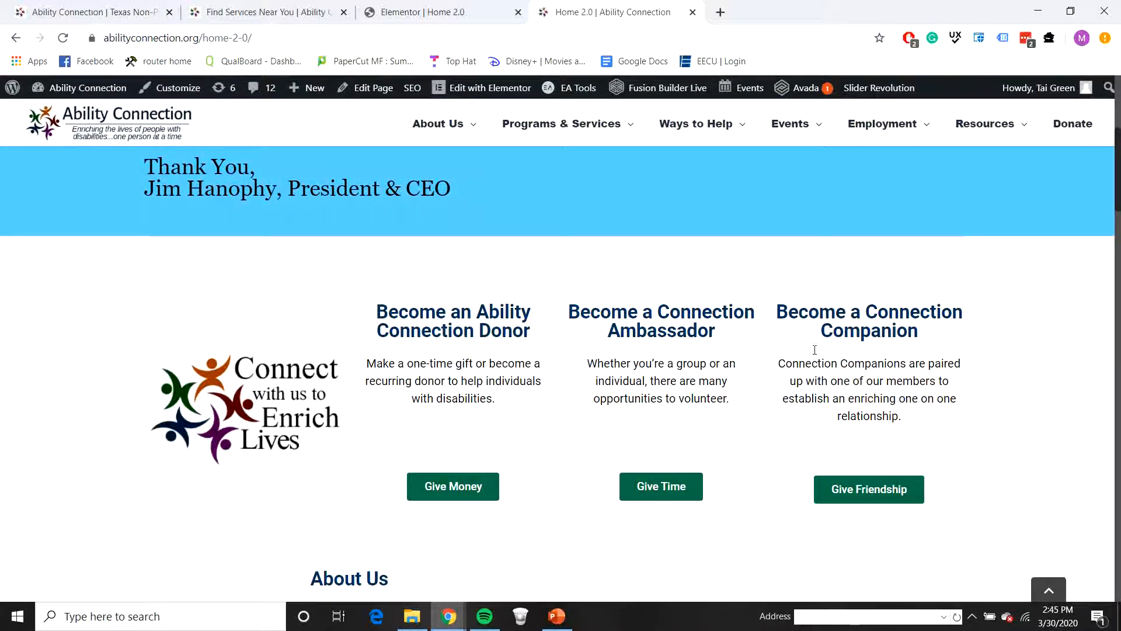
scroll(623, 380, down, 5)
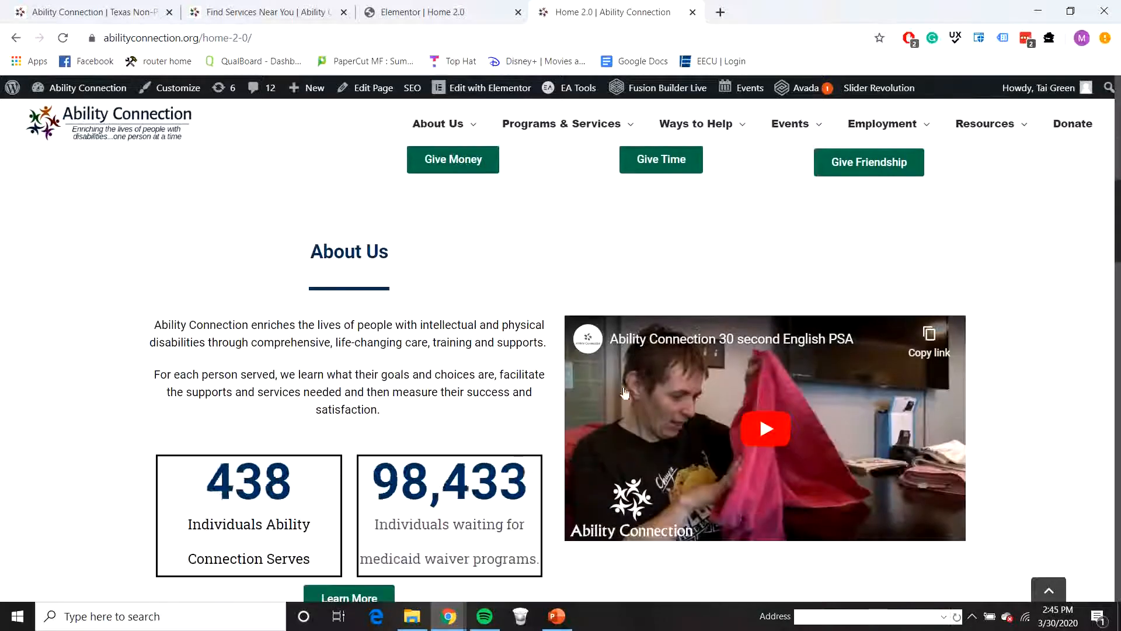
scroll(555, 253, up, 5)
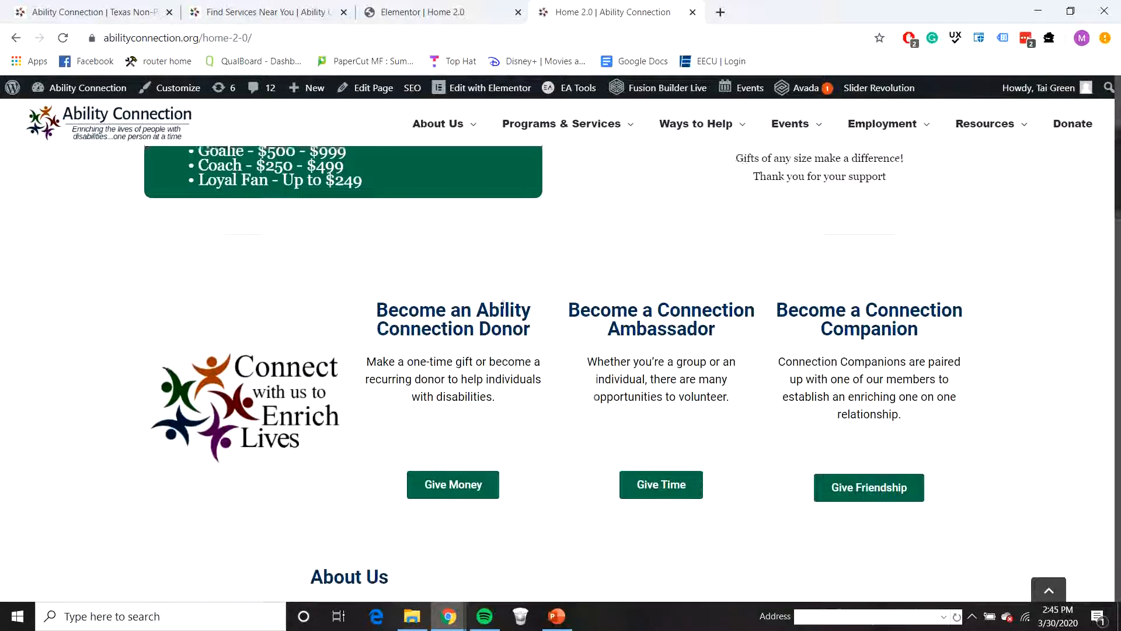
scroll(424, 288, up, 1)
scroll(391, 321, down, 3)
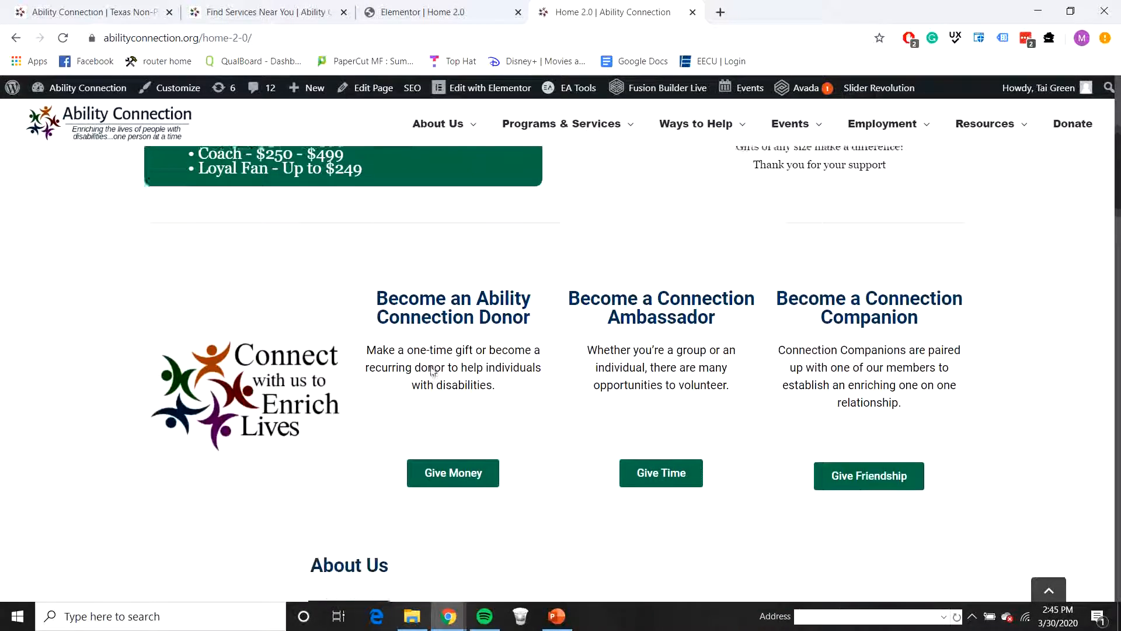
Step: Review the published page from About Us through Explore Our Programs, Events and Find Services to the partners carousel and footer
scroll(463, 356, down, 2)
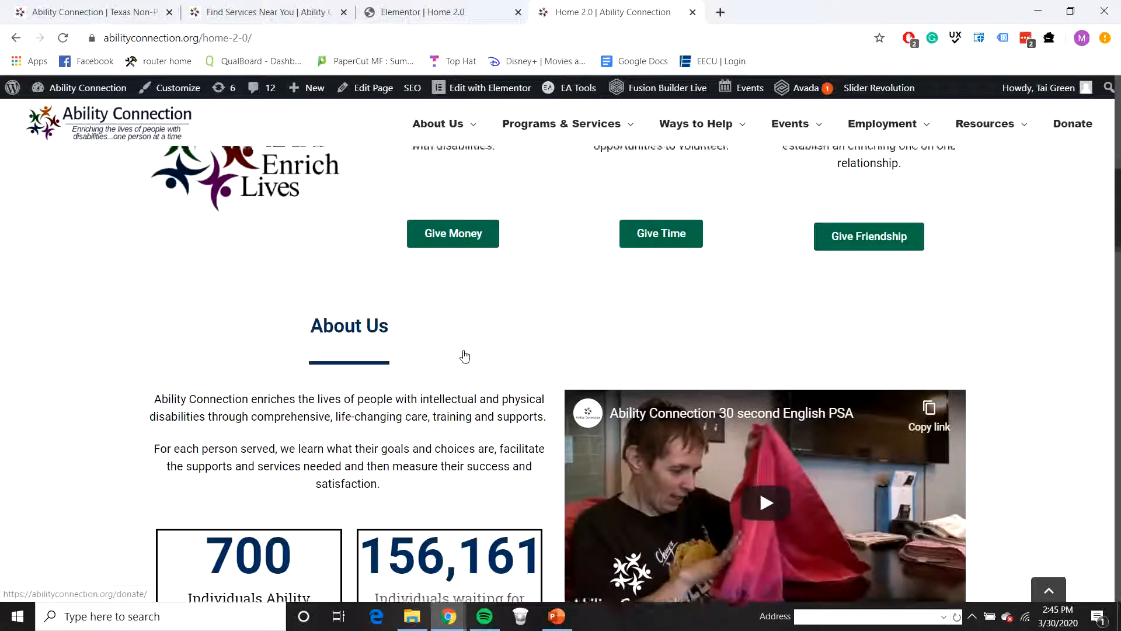
scroll(458, 353, down, 2)
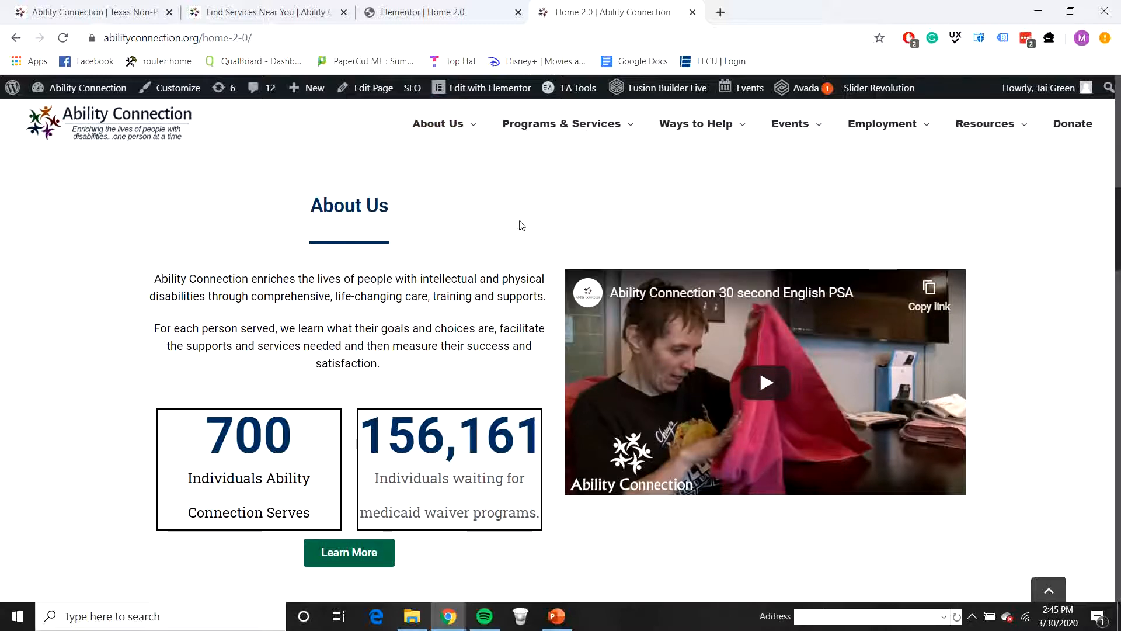
scroll(528, 234, down, 4)
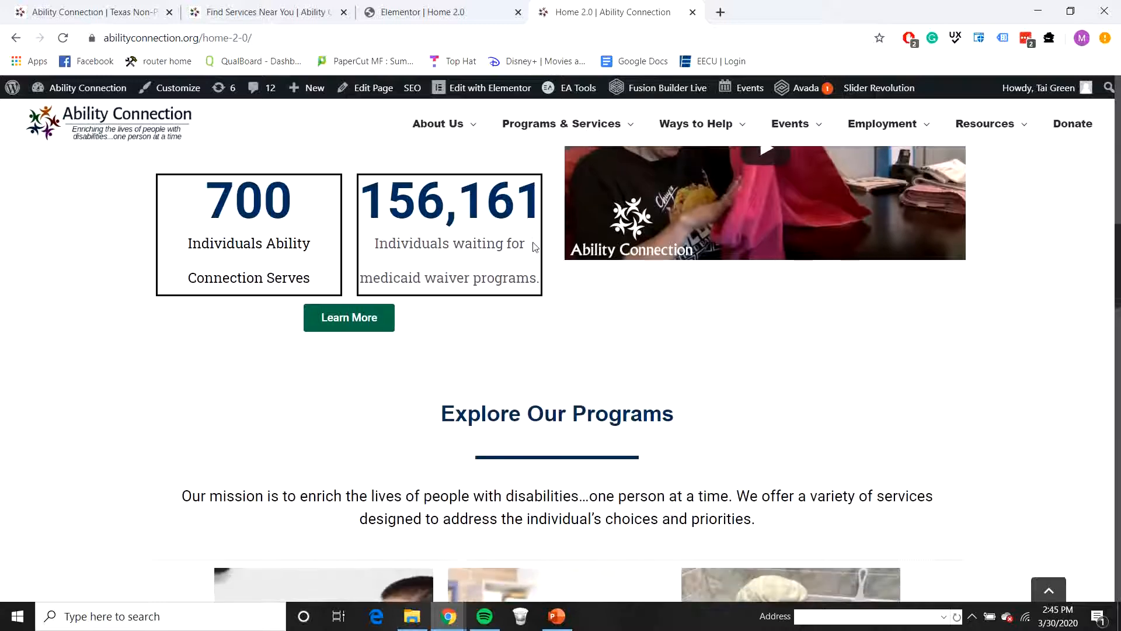
scroll(533, 245, up, 4)
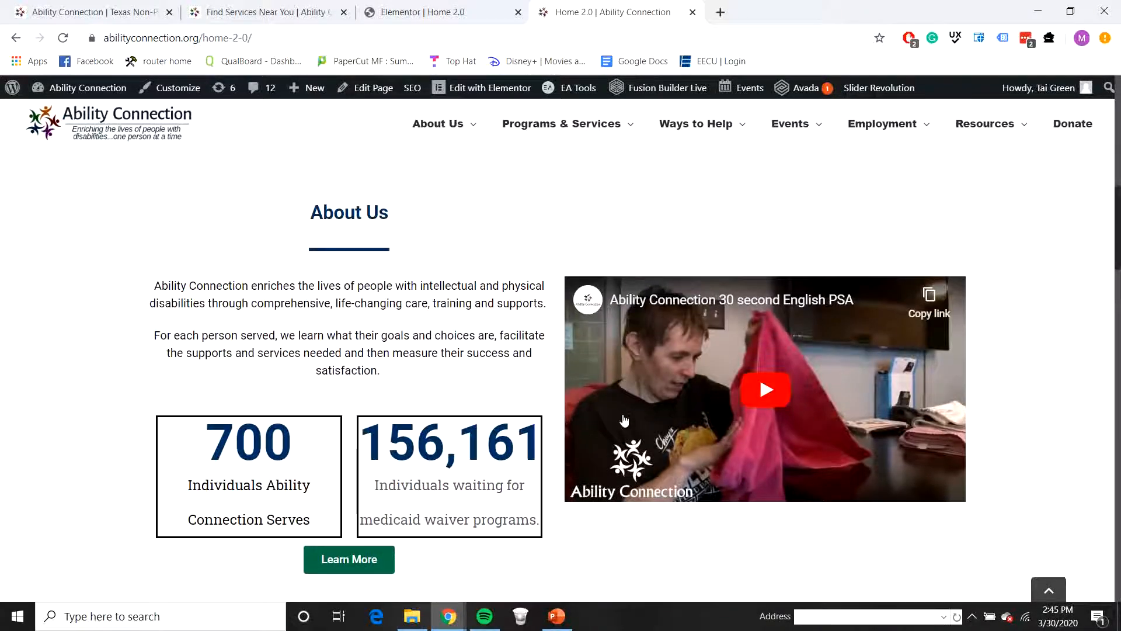
scroll(572, 397, down, 6)
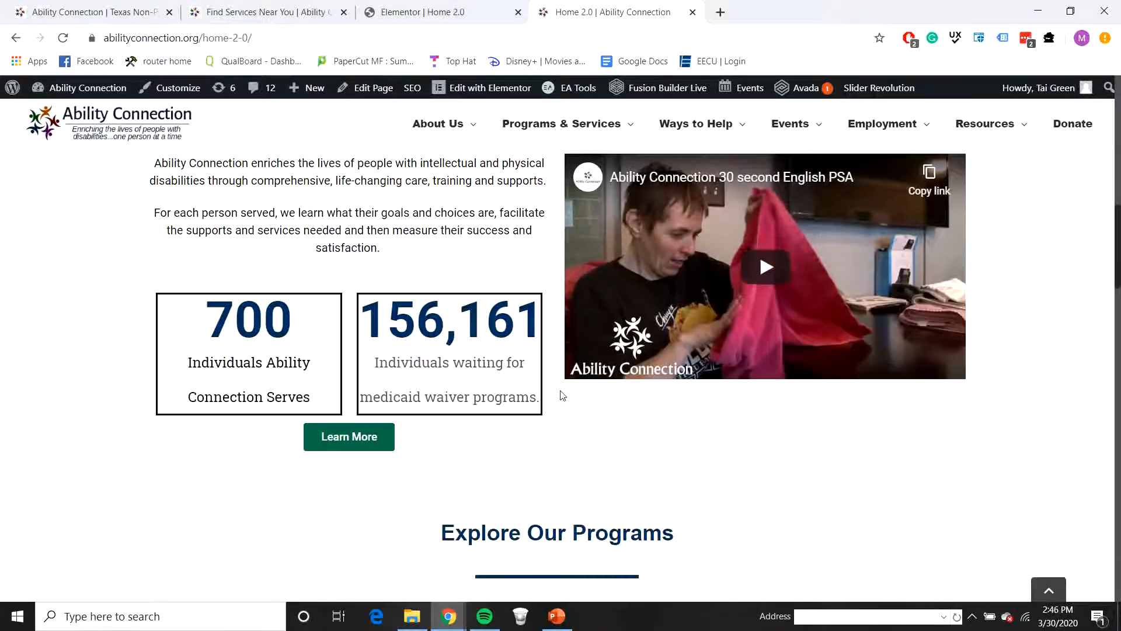
scroll(560, 390, down, 4)
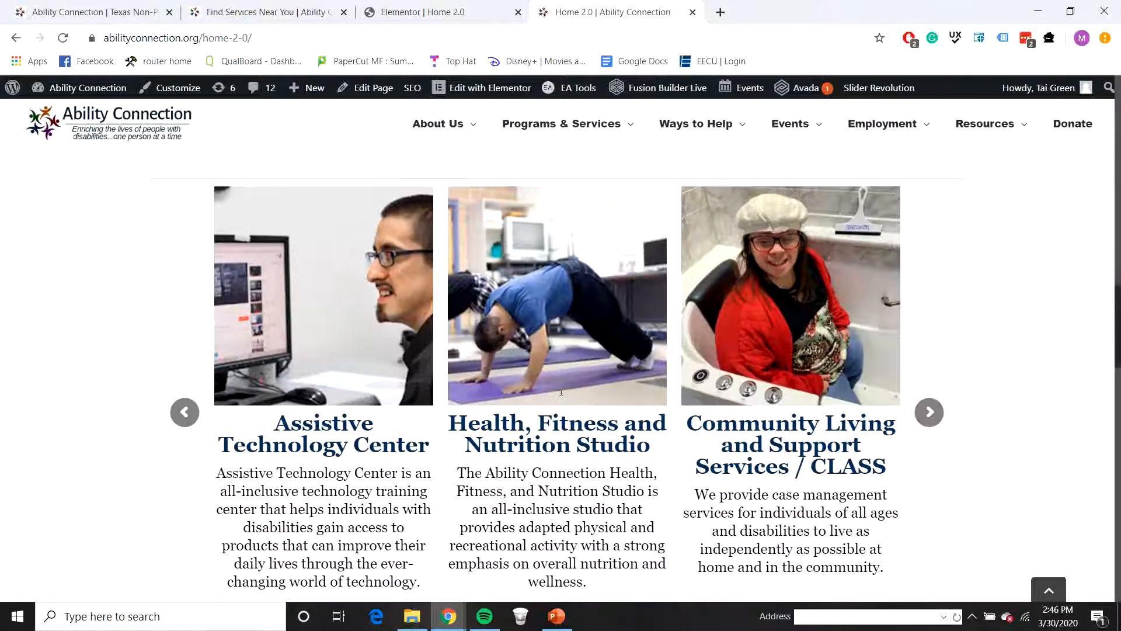
scroll(559, 391, up, 9)
scroll(557, 394, down, 2)
scroll(558, 394, down, 6)
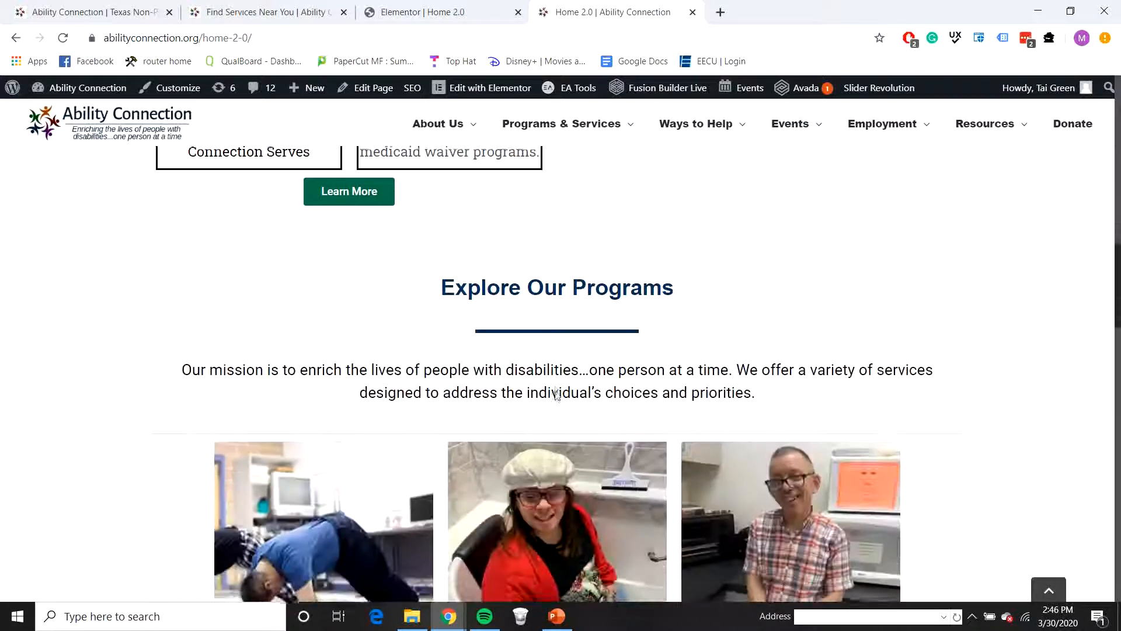
scroll(554, 396, down, 12)
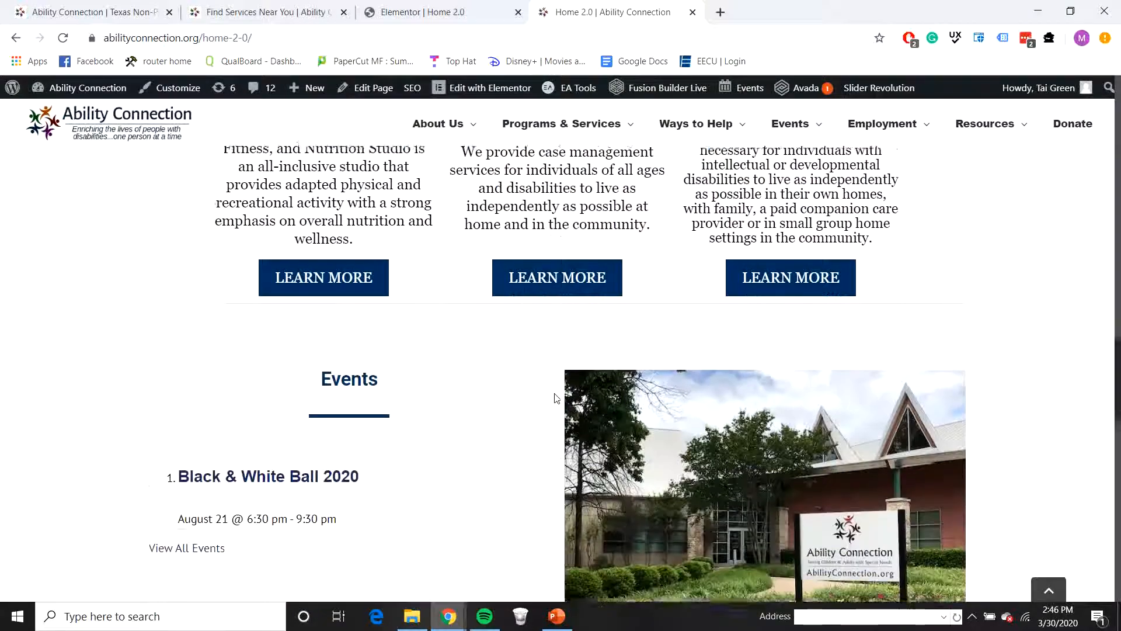
scroll(556, 398, down, 3)
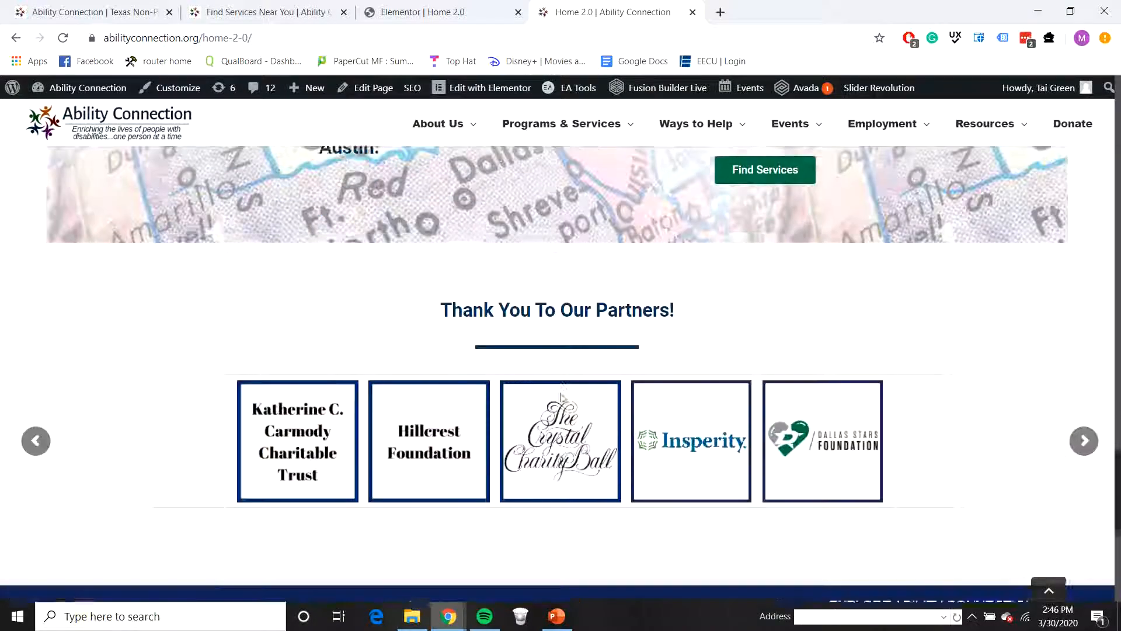
scroll(577, 393, down, 1)
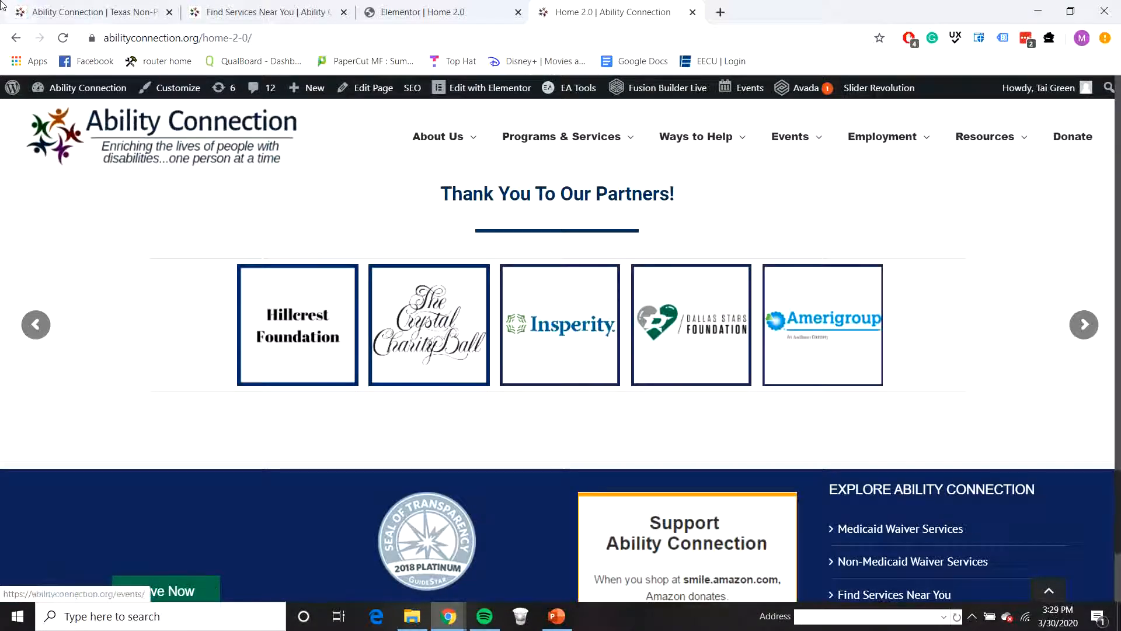